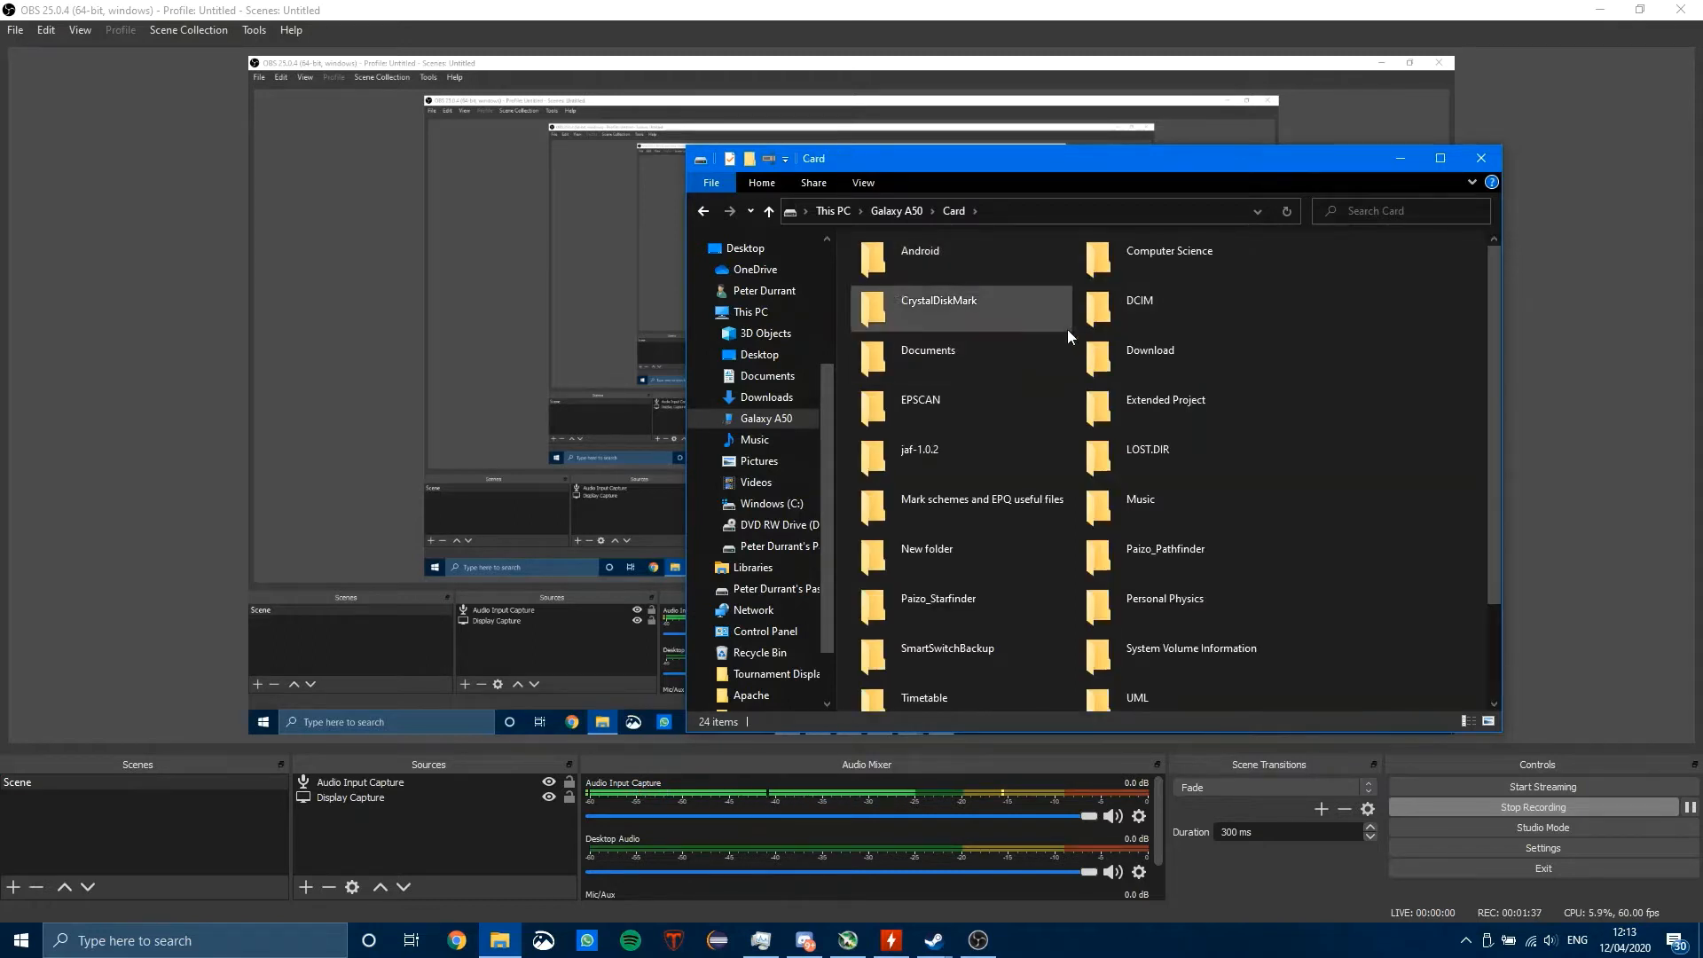
Step: Browse the Galaxy A50's Card storage and open the Screen recordings folder in its Phone storage
scroll(1030, 417, "down", 2)
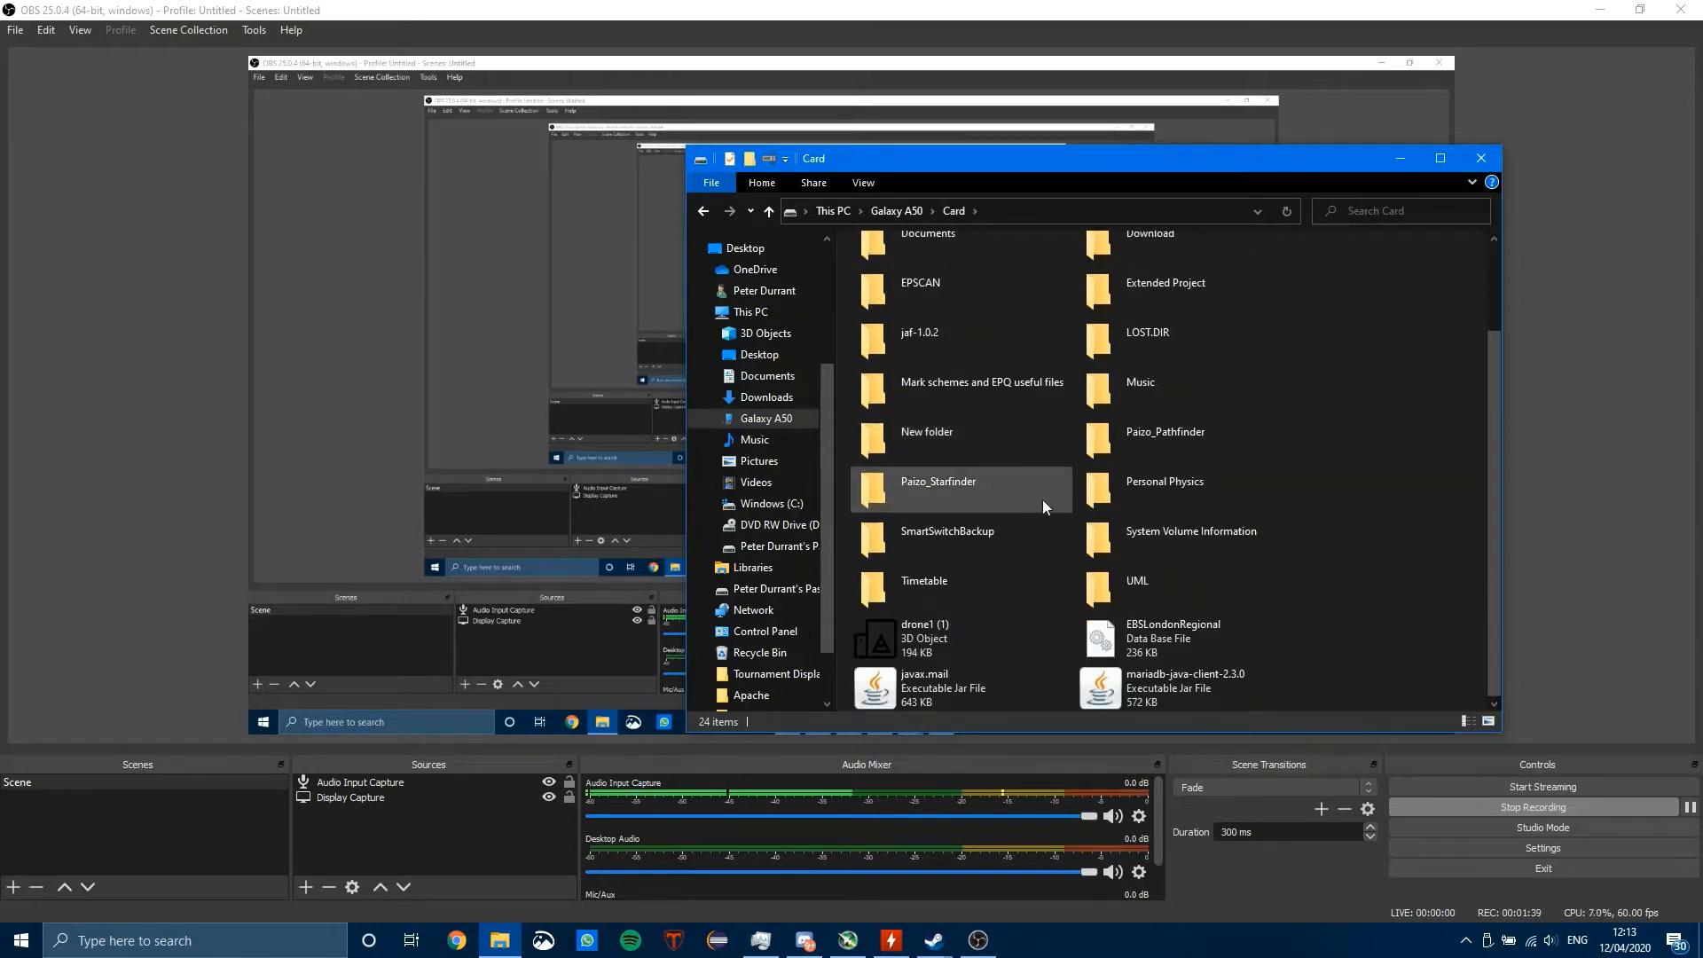
scroll(975, 513, "up", 2)
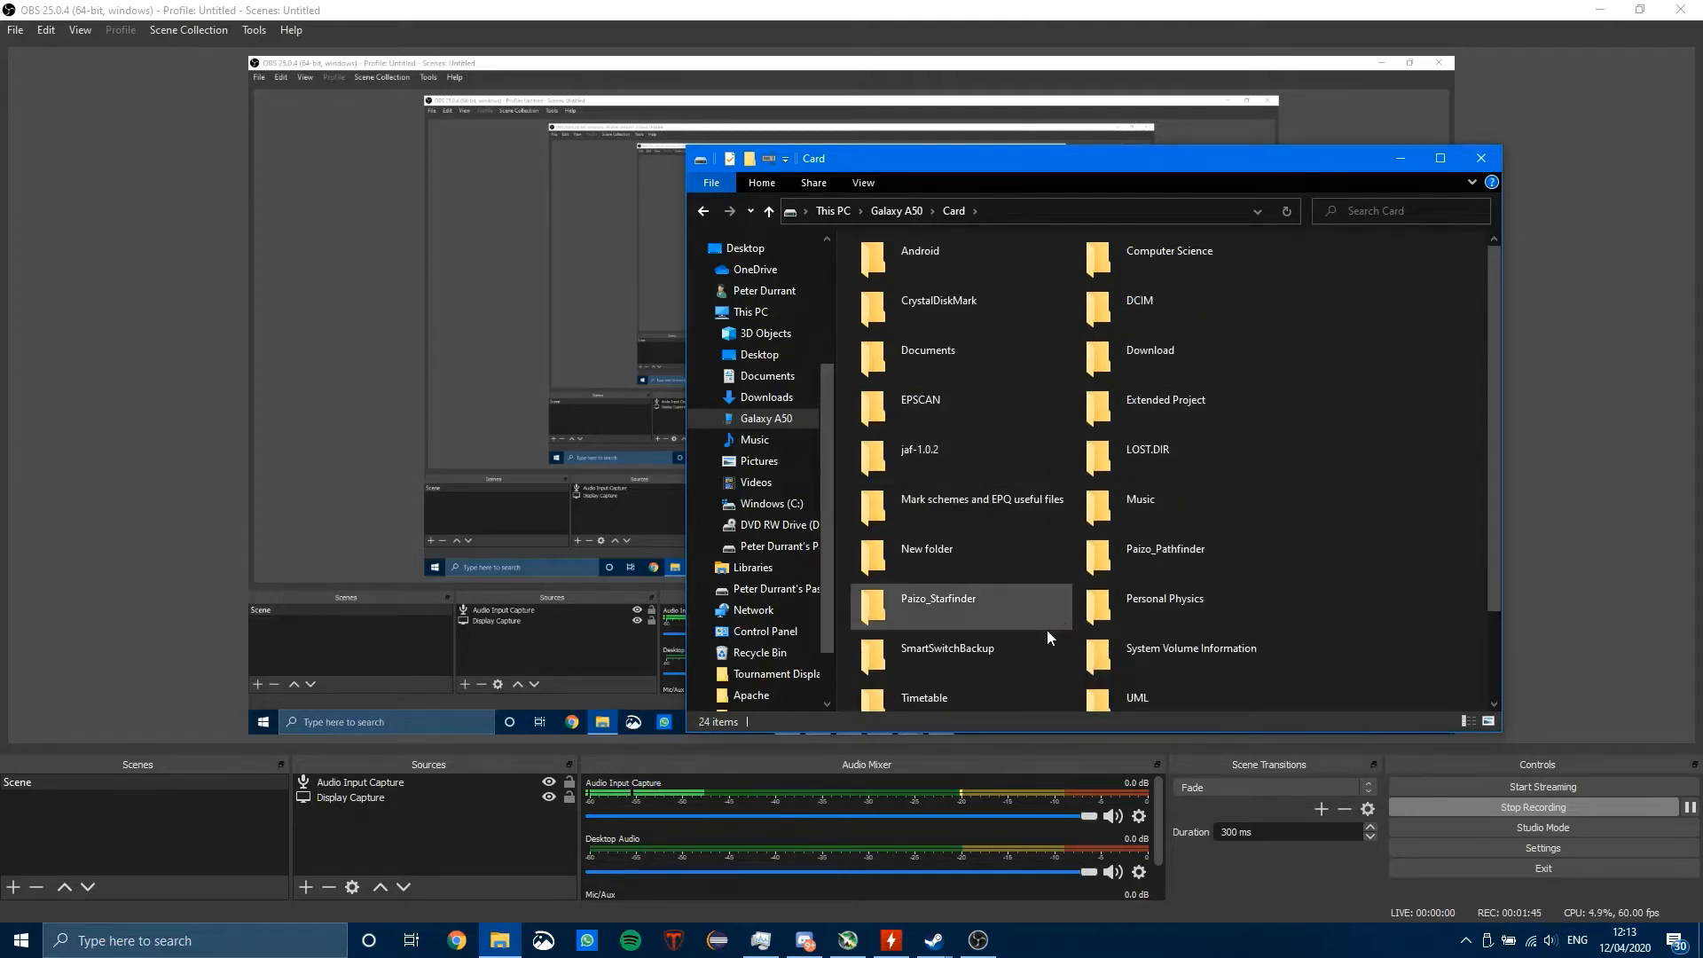
scroll(1046, 630, "down", 1)
scroll(967, 577, "up", 1)
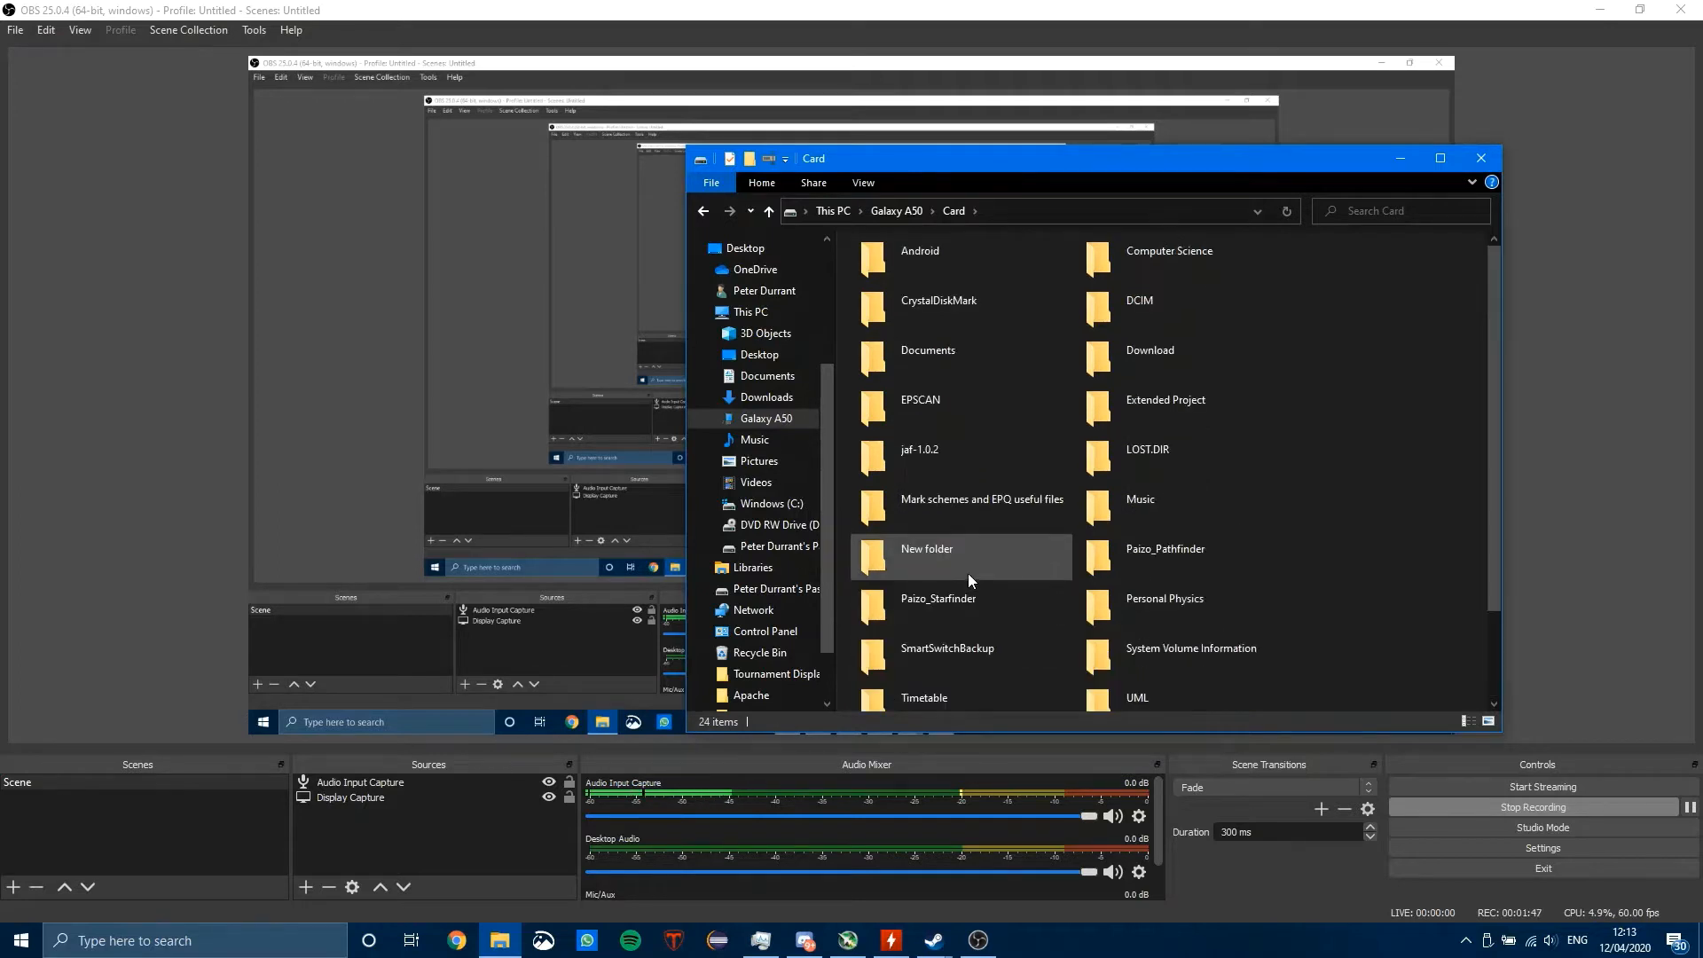
left_click(881, 211)
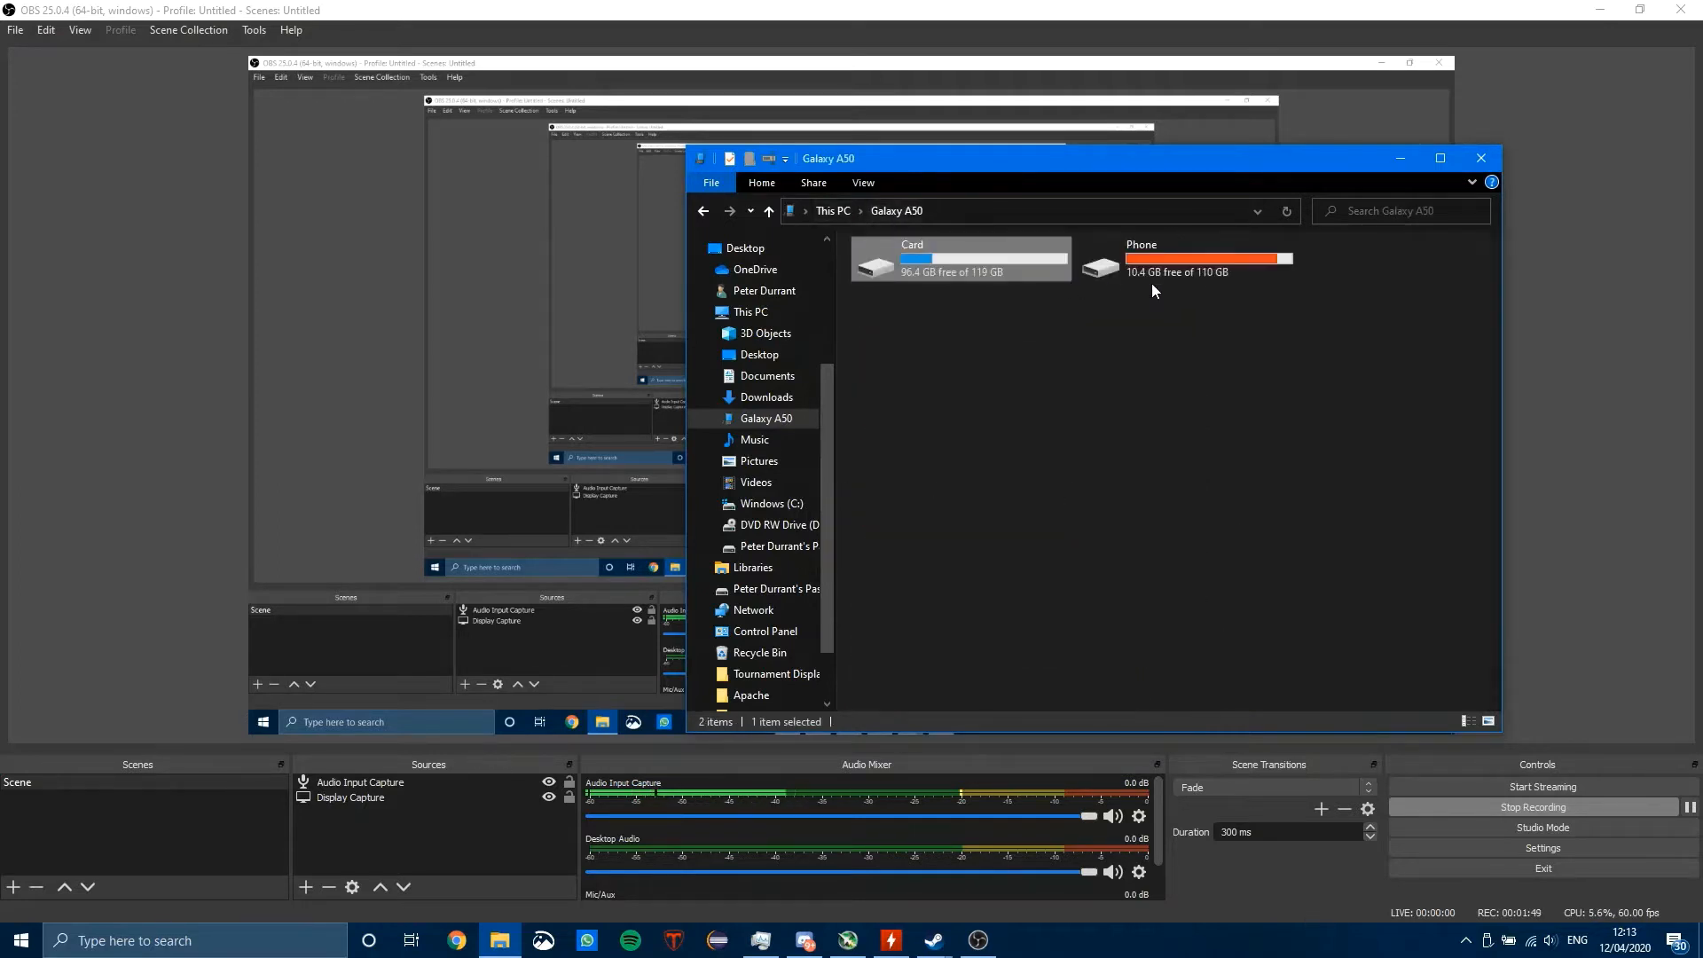
double_click(1163, 264)
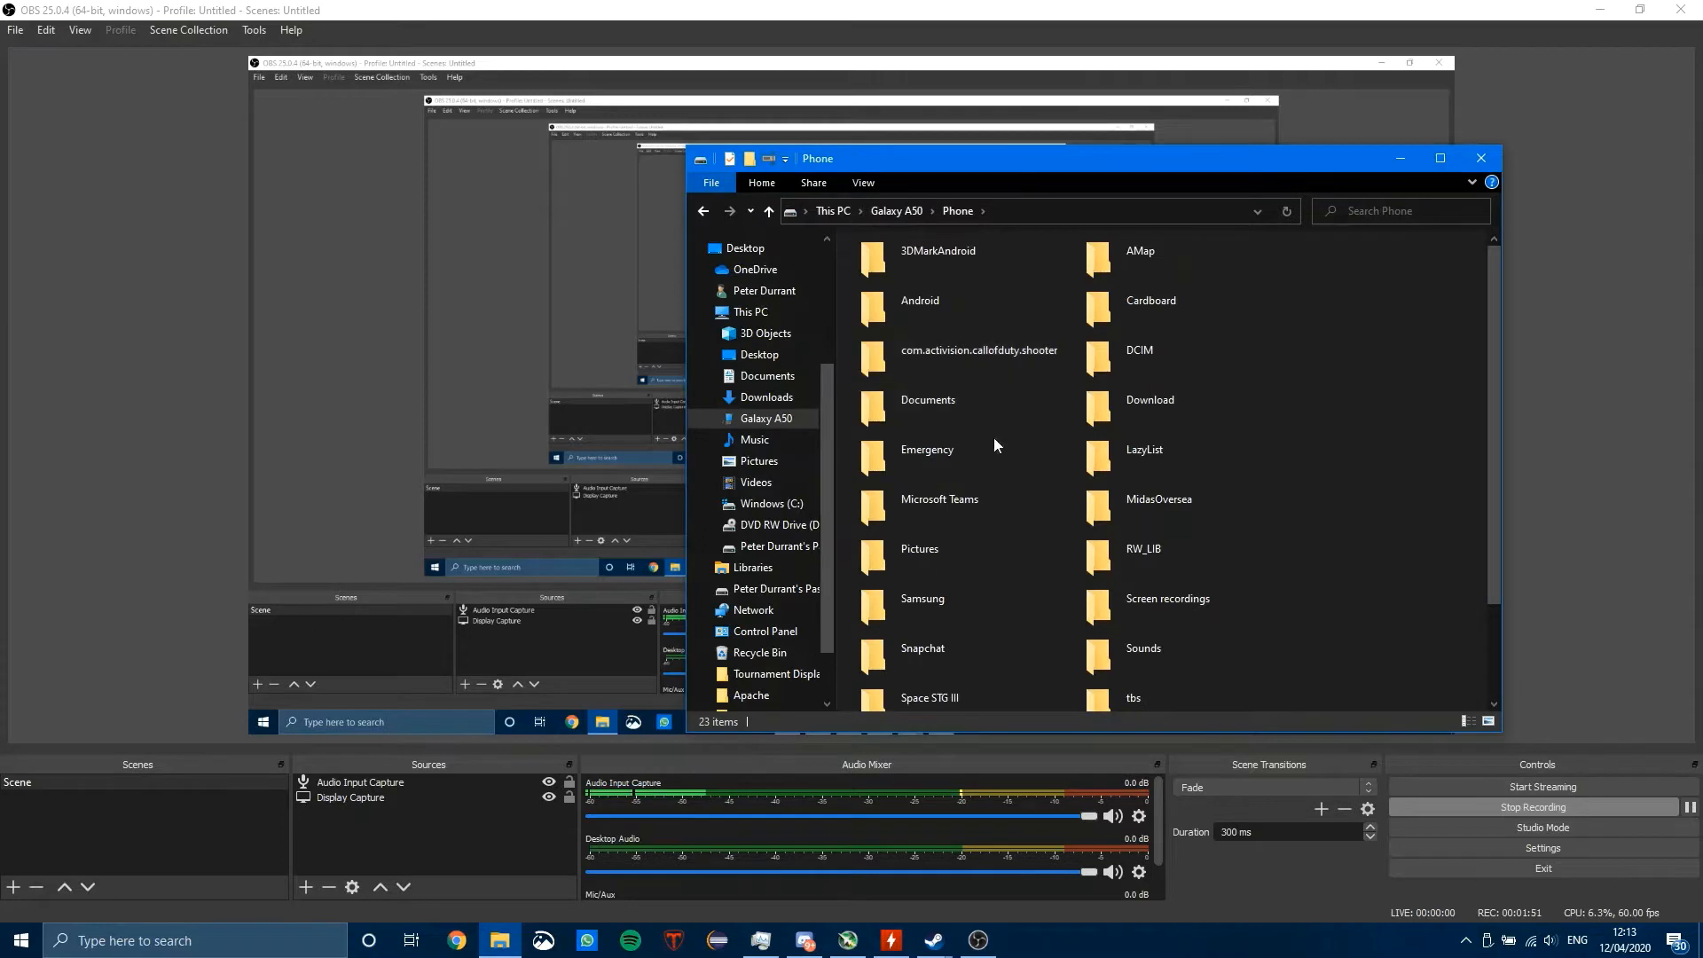
double_click(1132, 608)
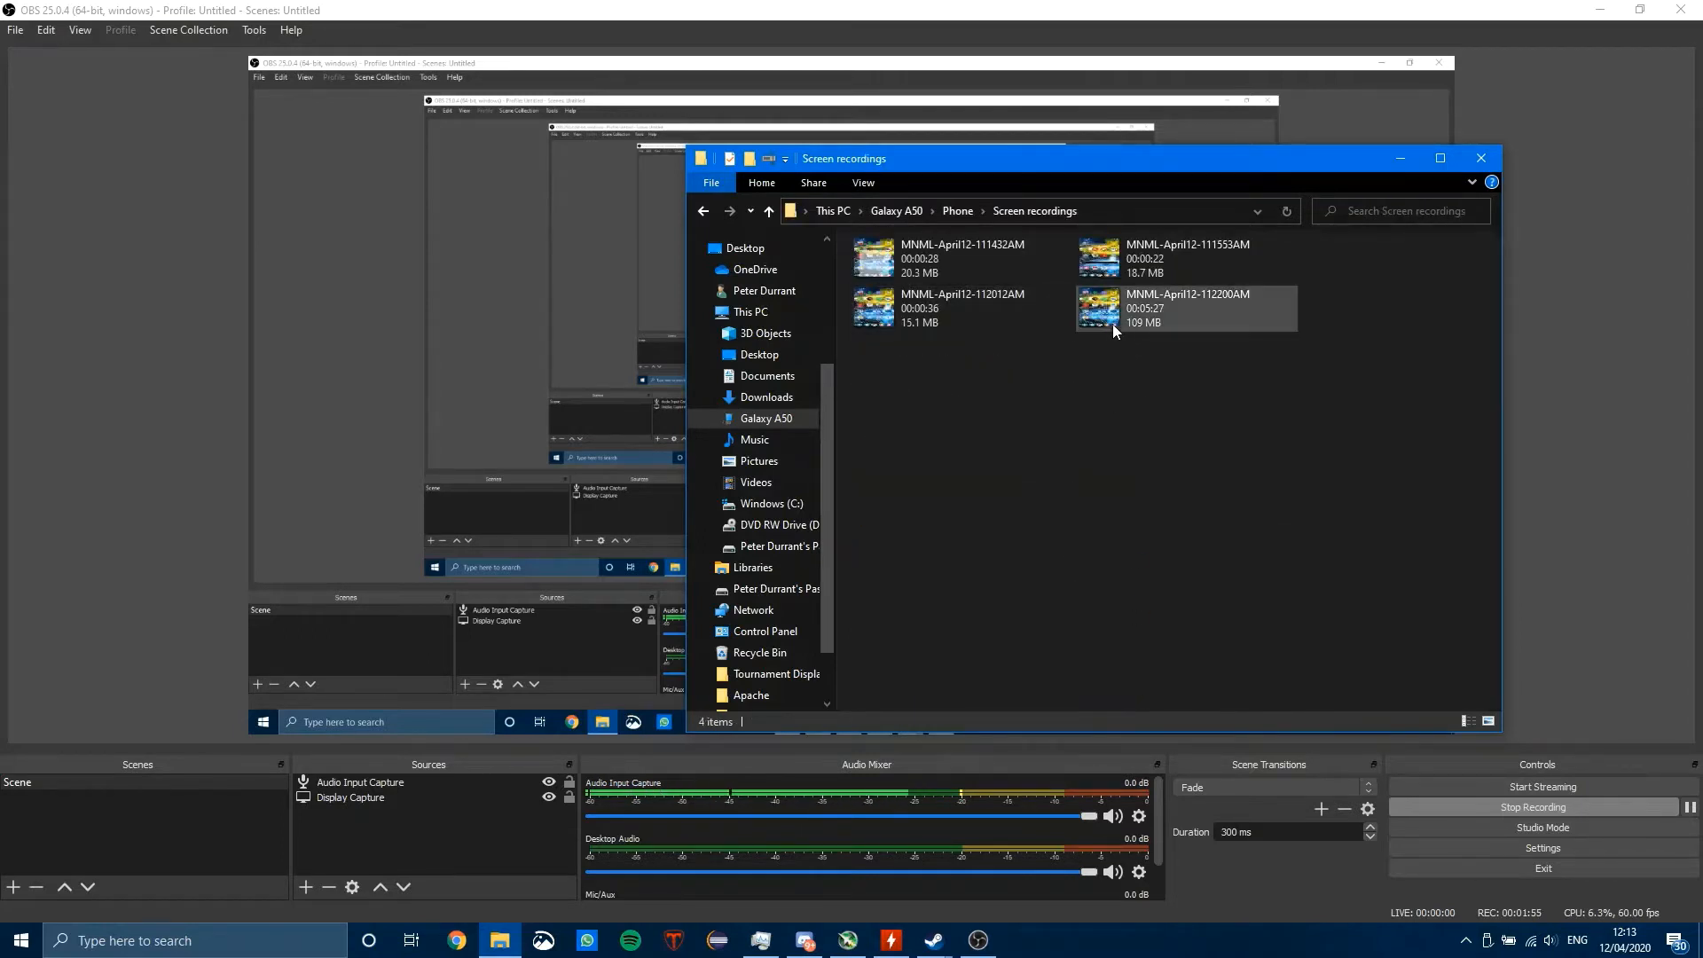
Step: Play the MNML-April12-112200AM recording from the phone, pause it and close the player
double_click(1176, 305)
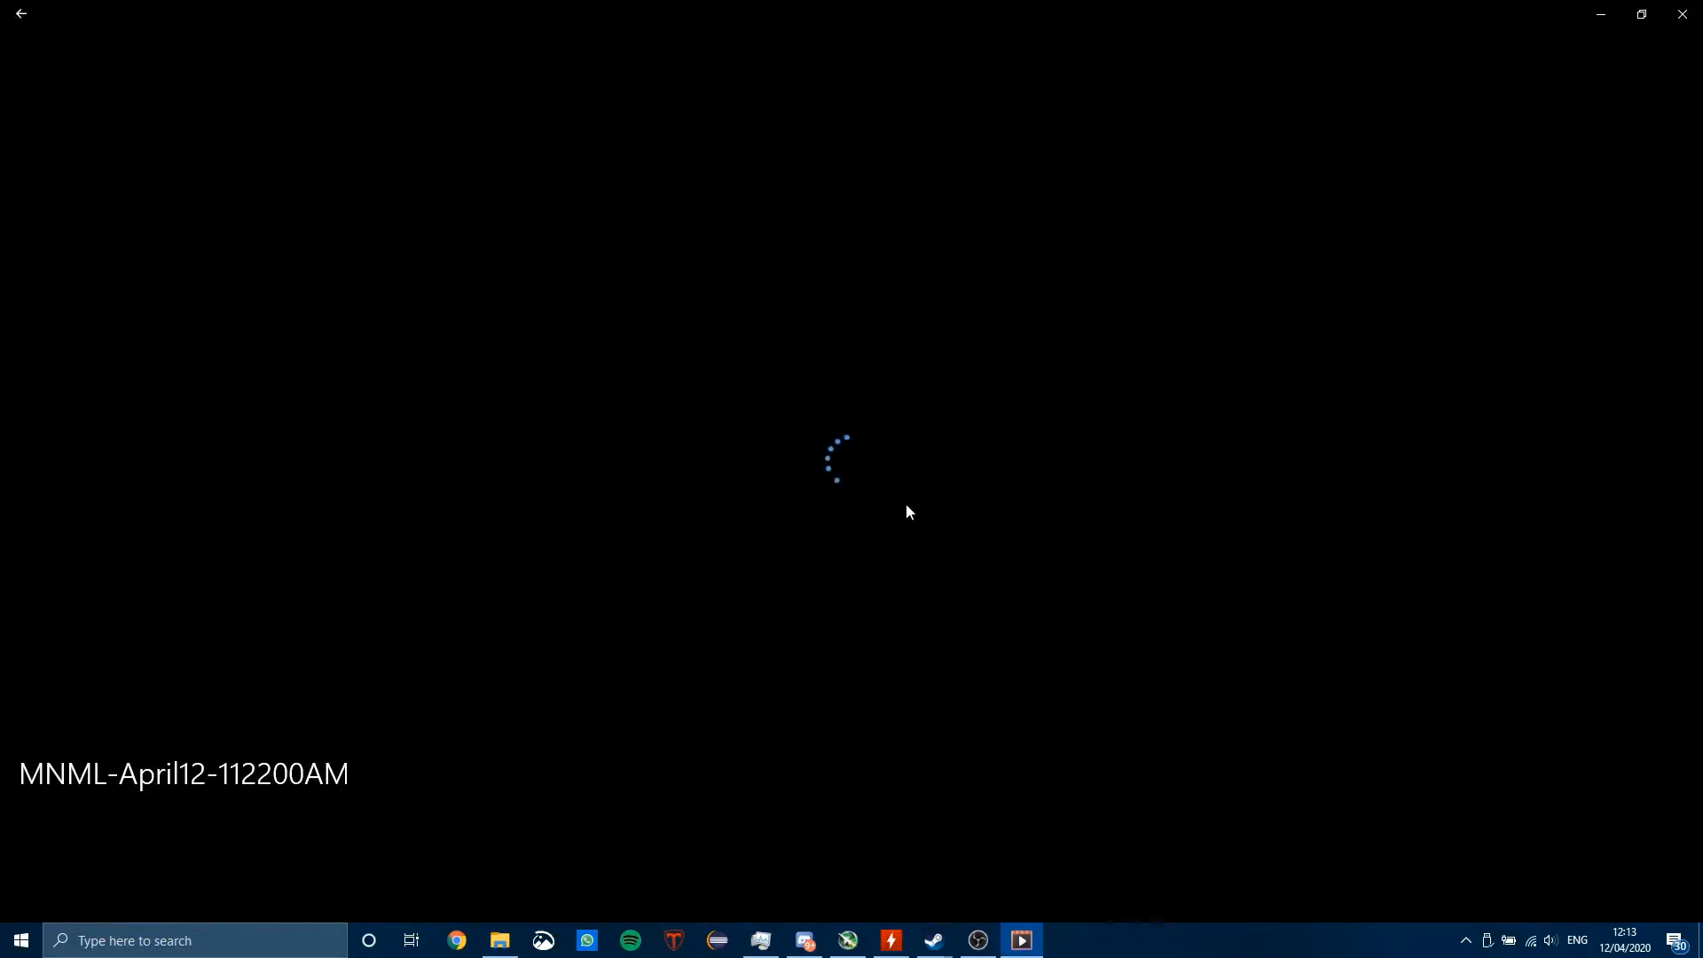
left_click(502, 938)
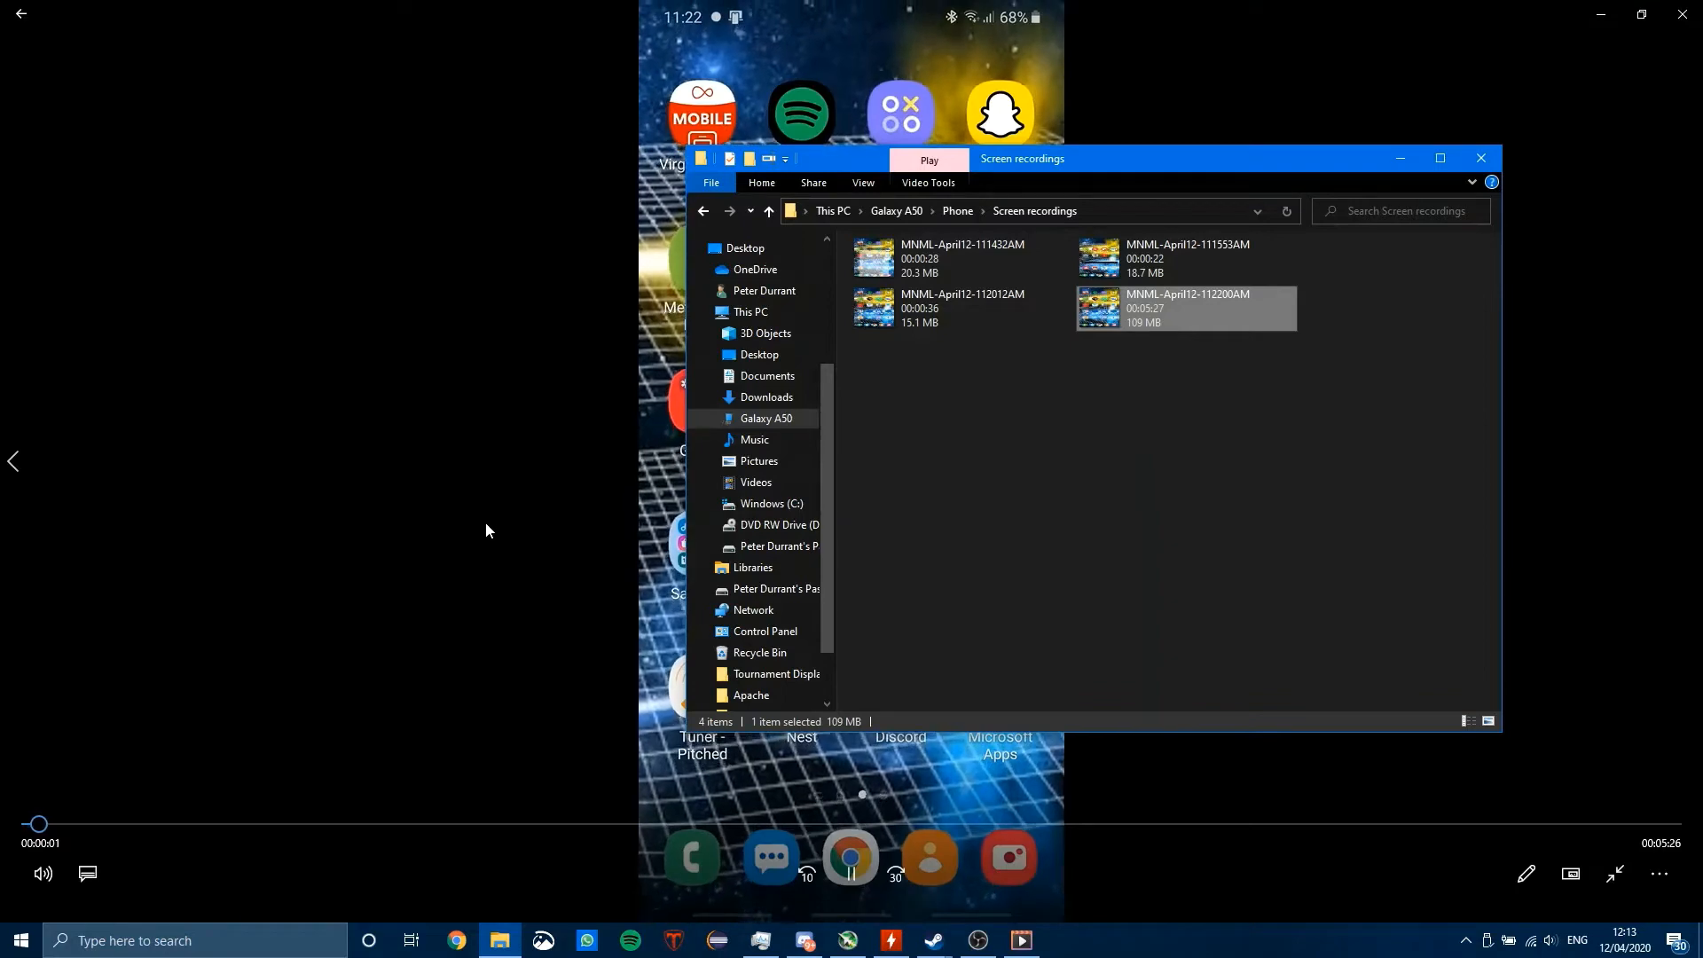
left_click(498, 483)
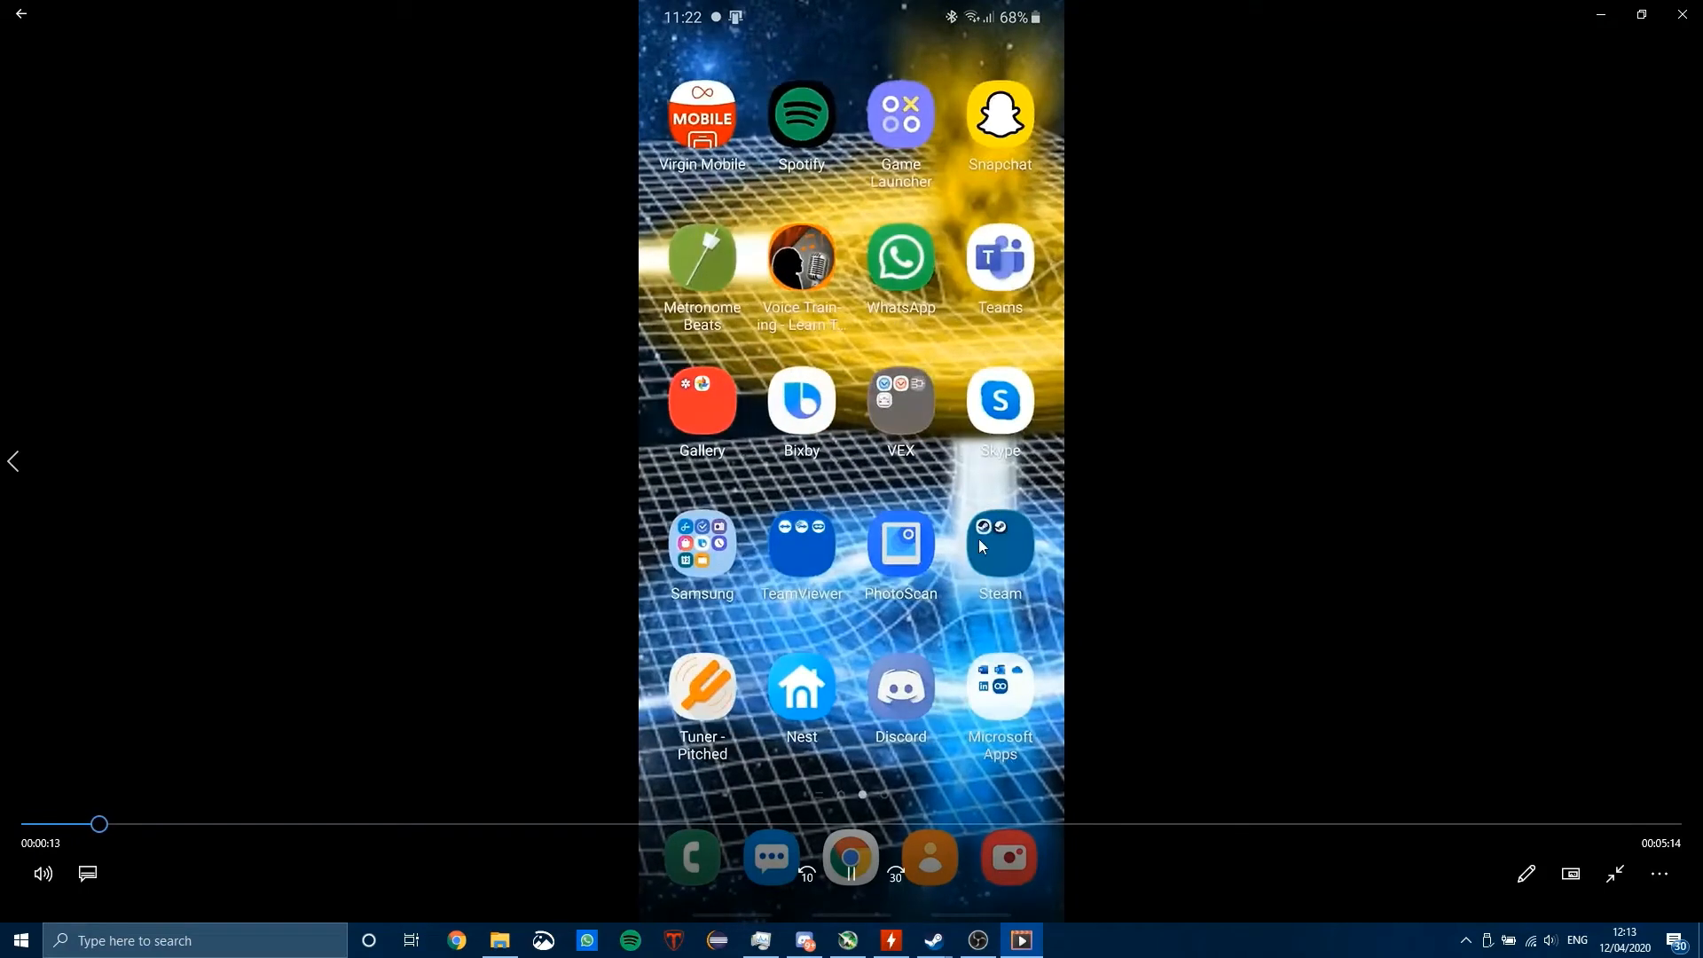
left_click(855, 885)
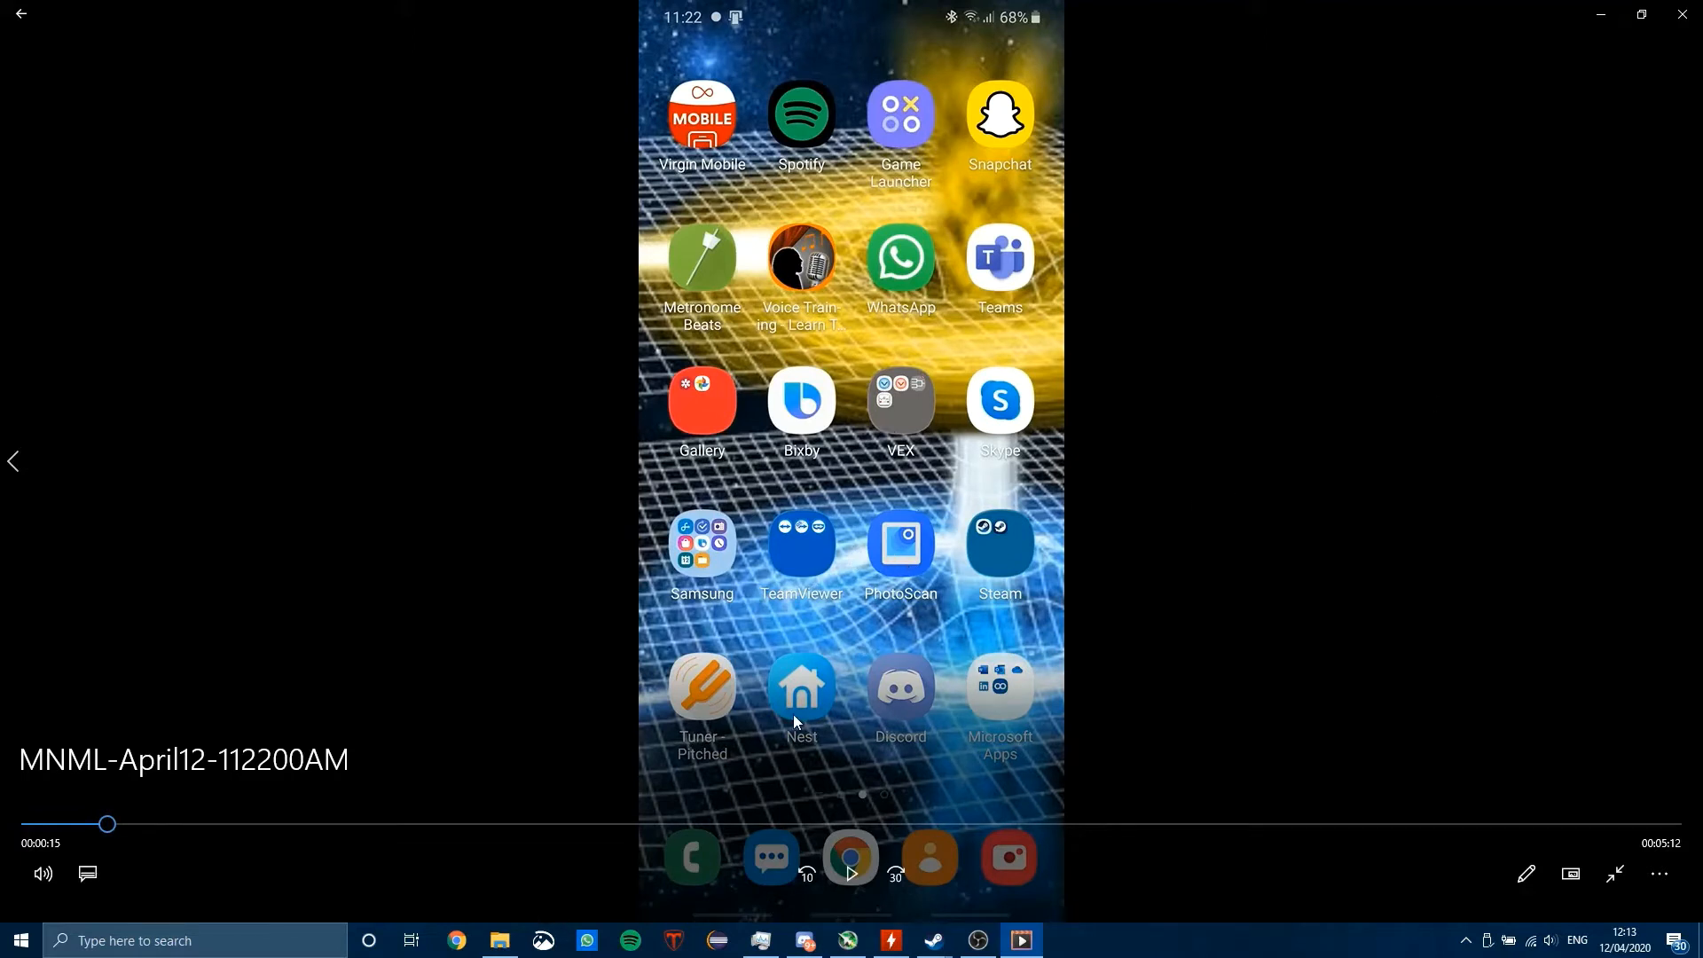
left_click(1681, 14)
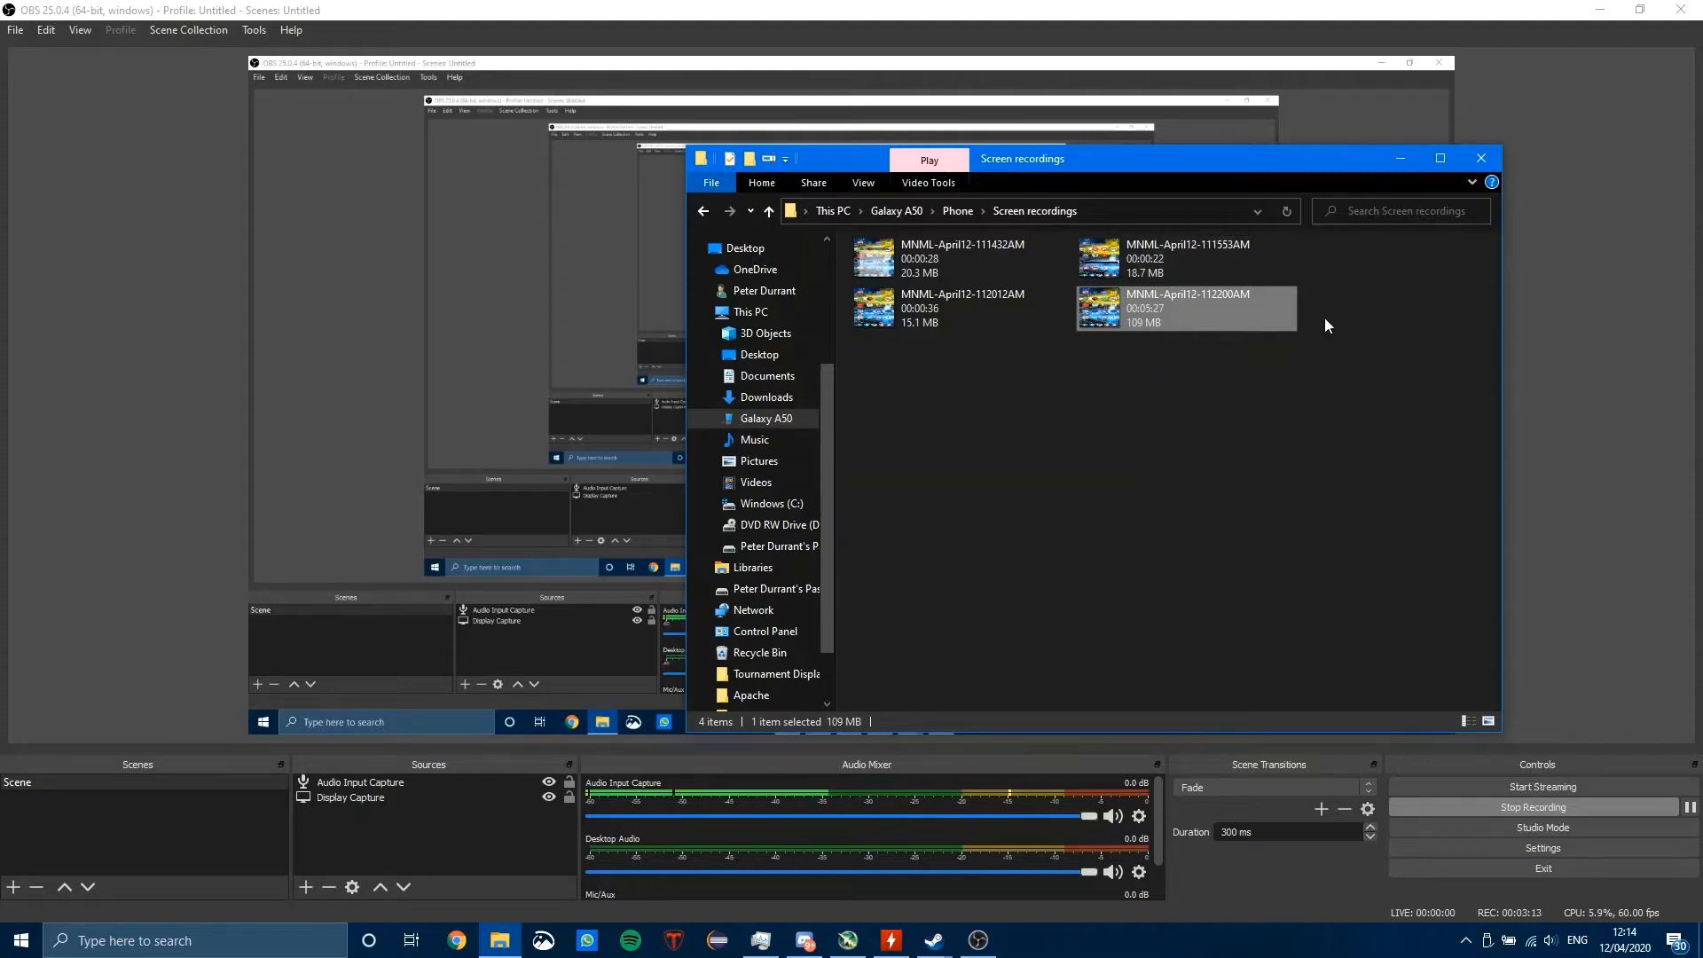
left_click(1408, 160)
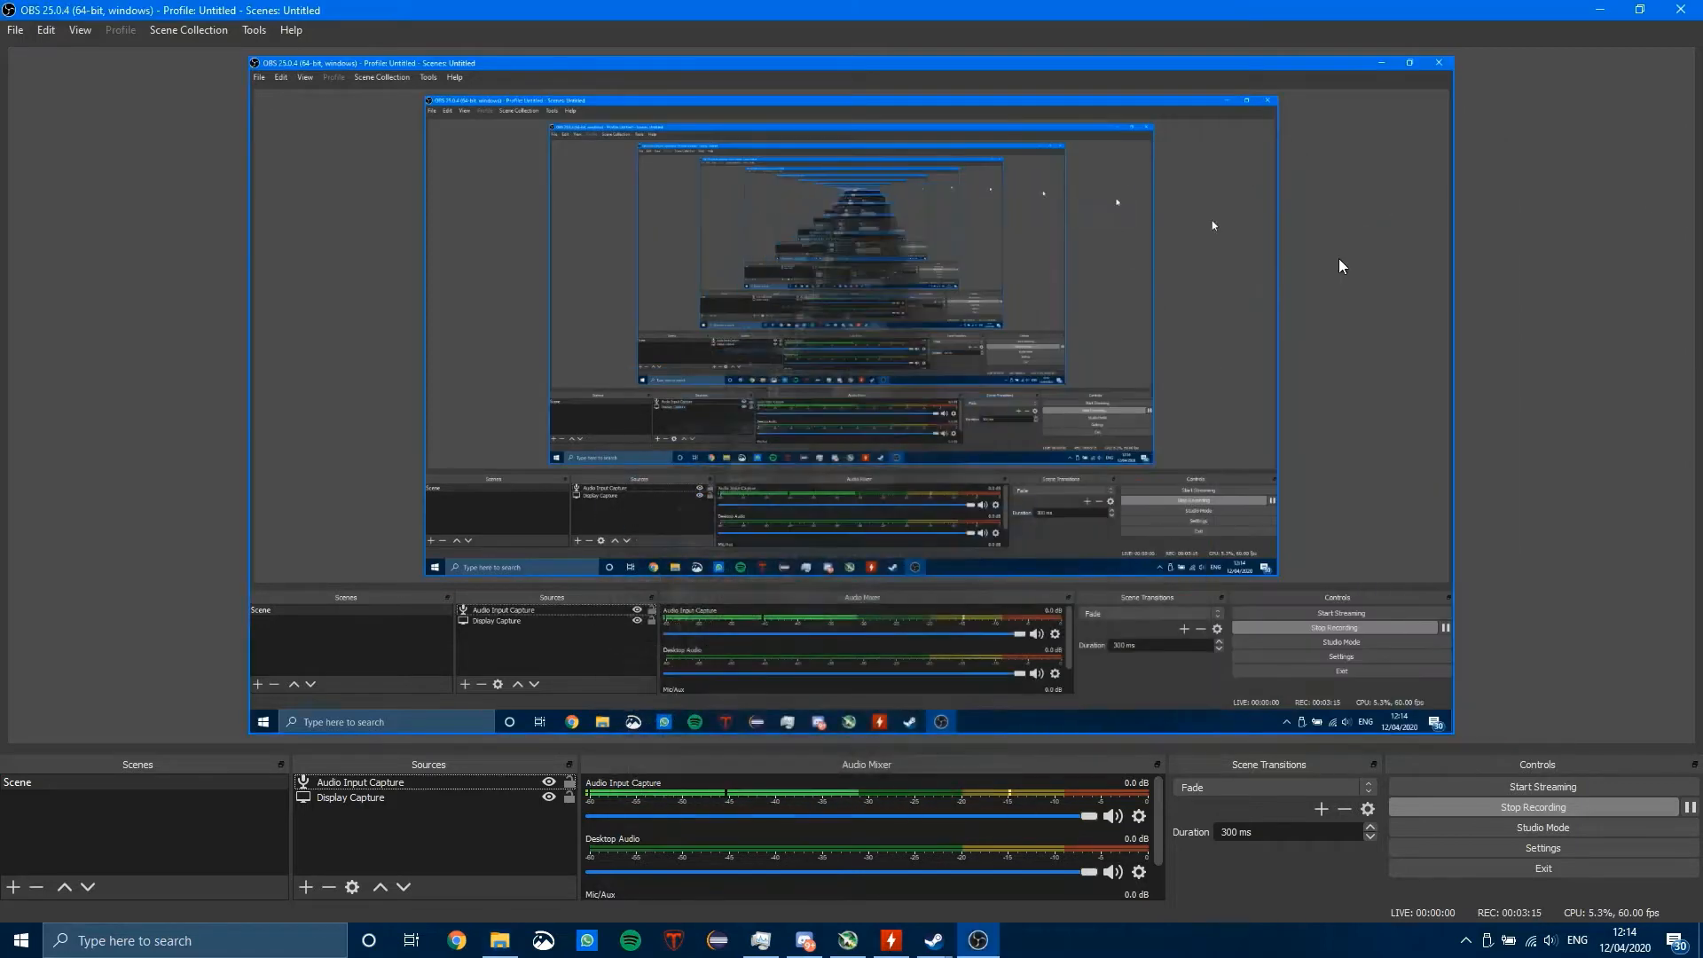
mouse_move(510, 949)
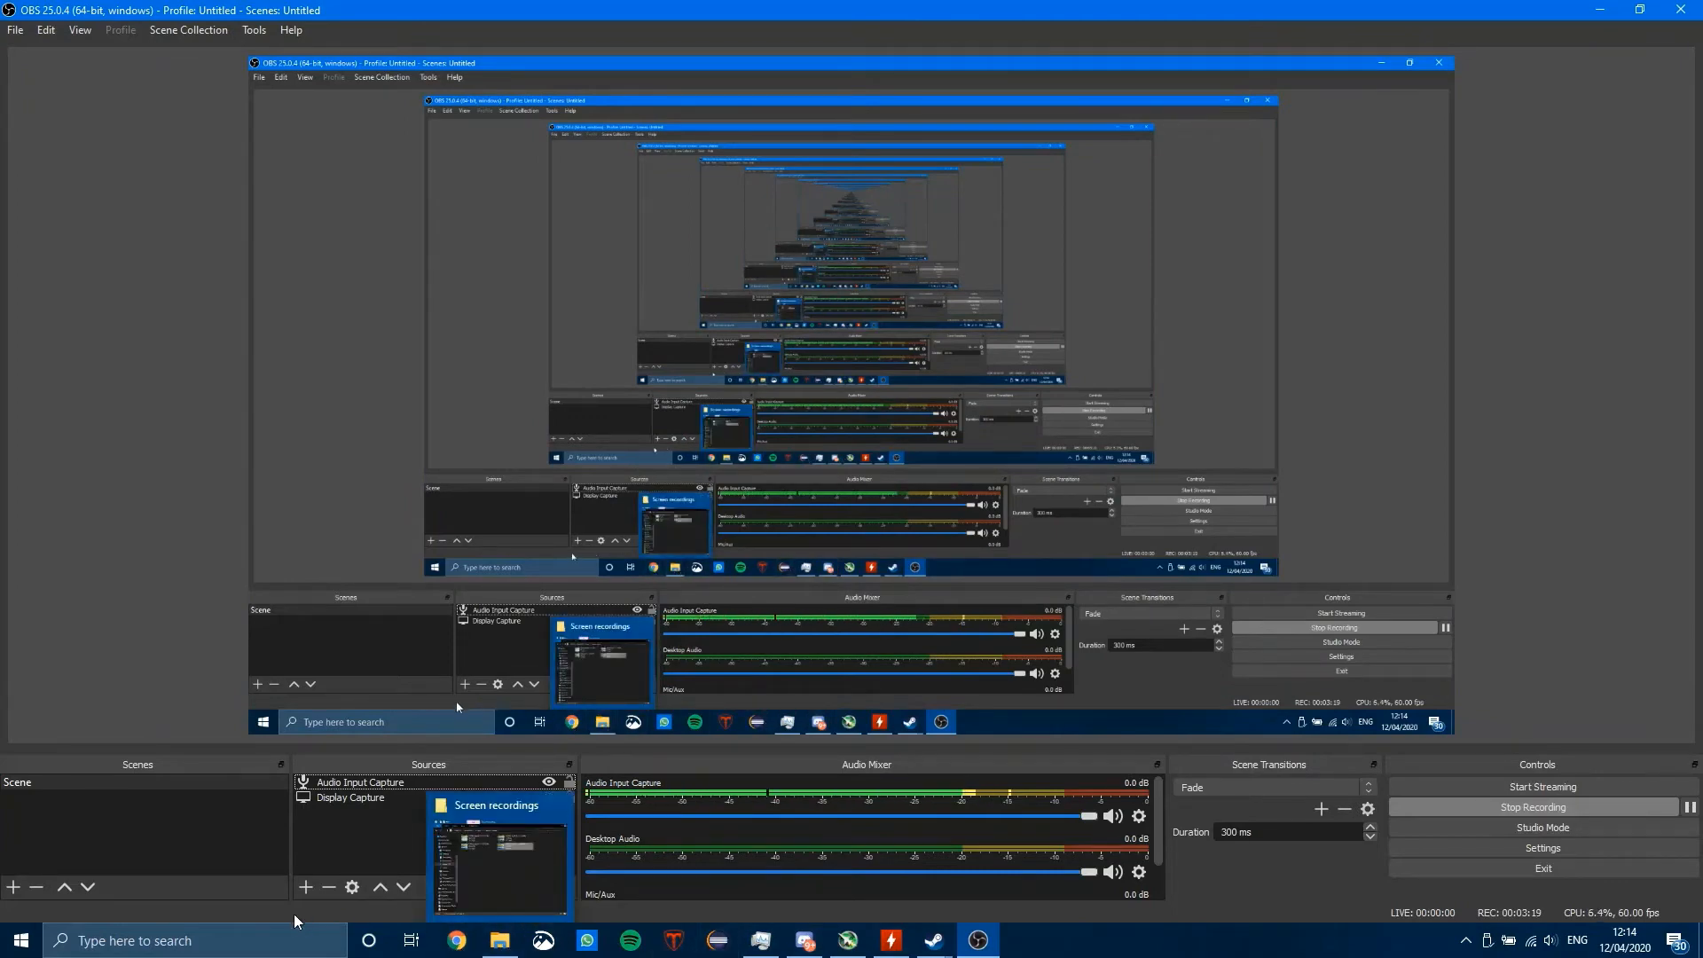
left_click(498, 949)
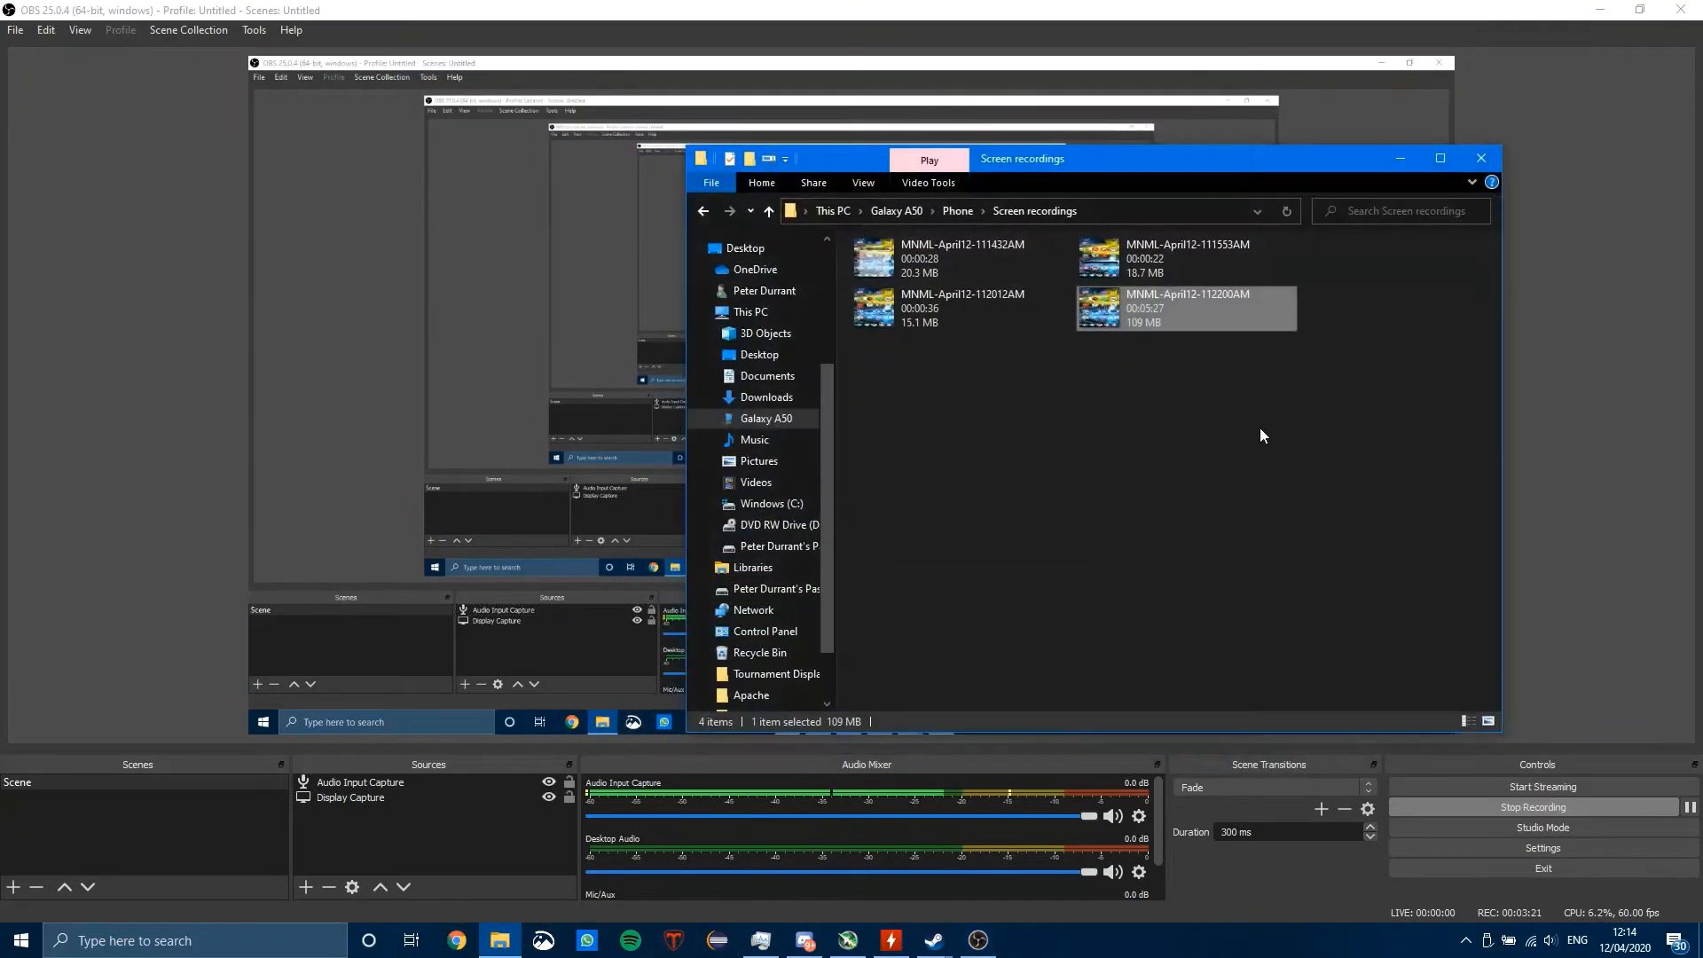
Step: Reopen the MNML-April12-112200AM recording, pause its playback and return to the Screen recordings folder
right_click(1155, 306)
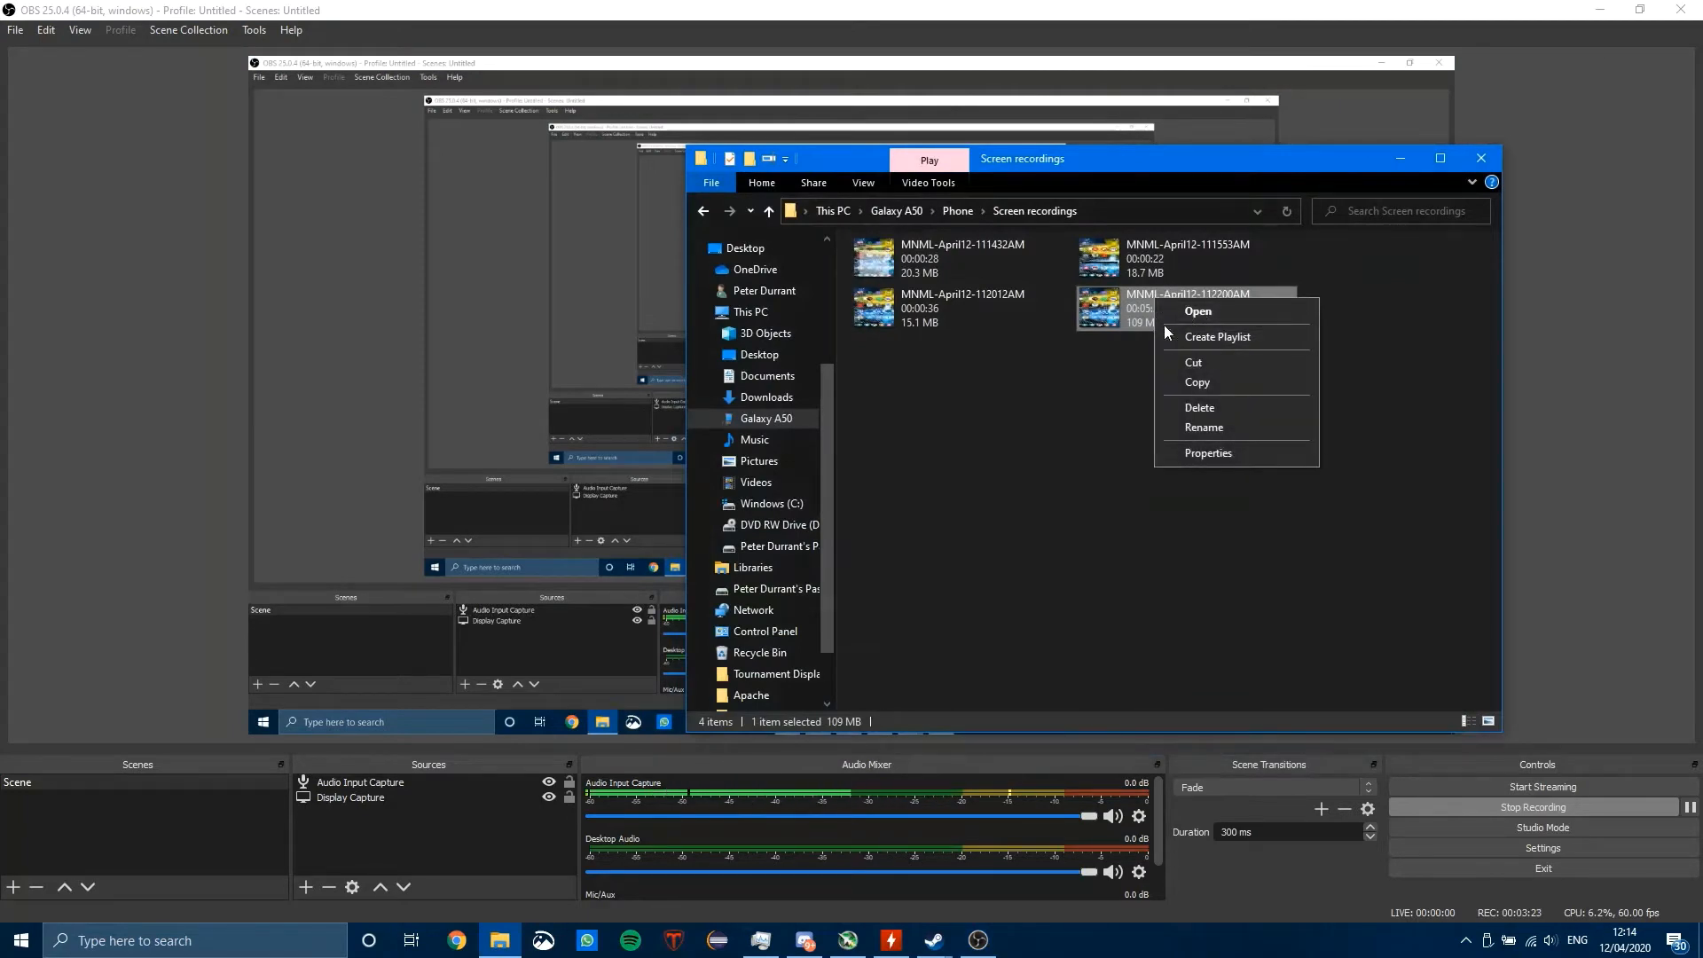
left_click(1192, 312)
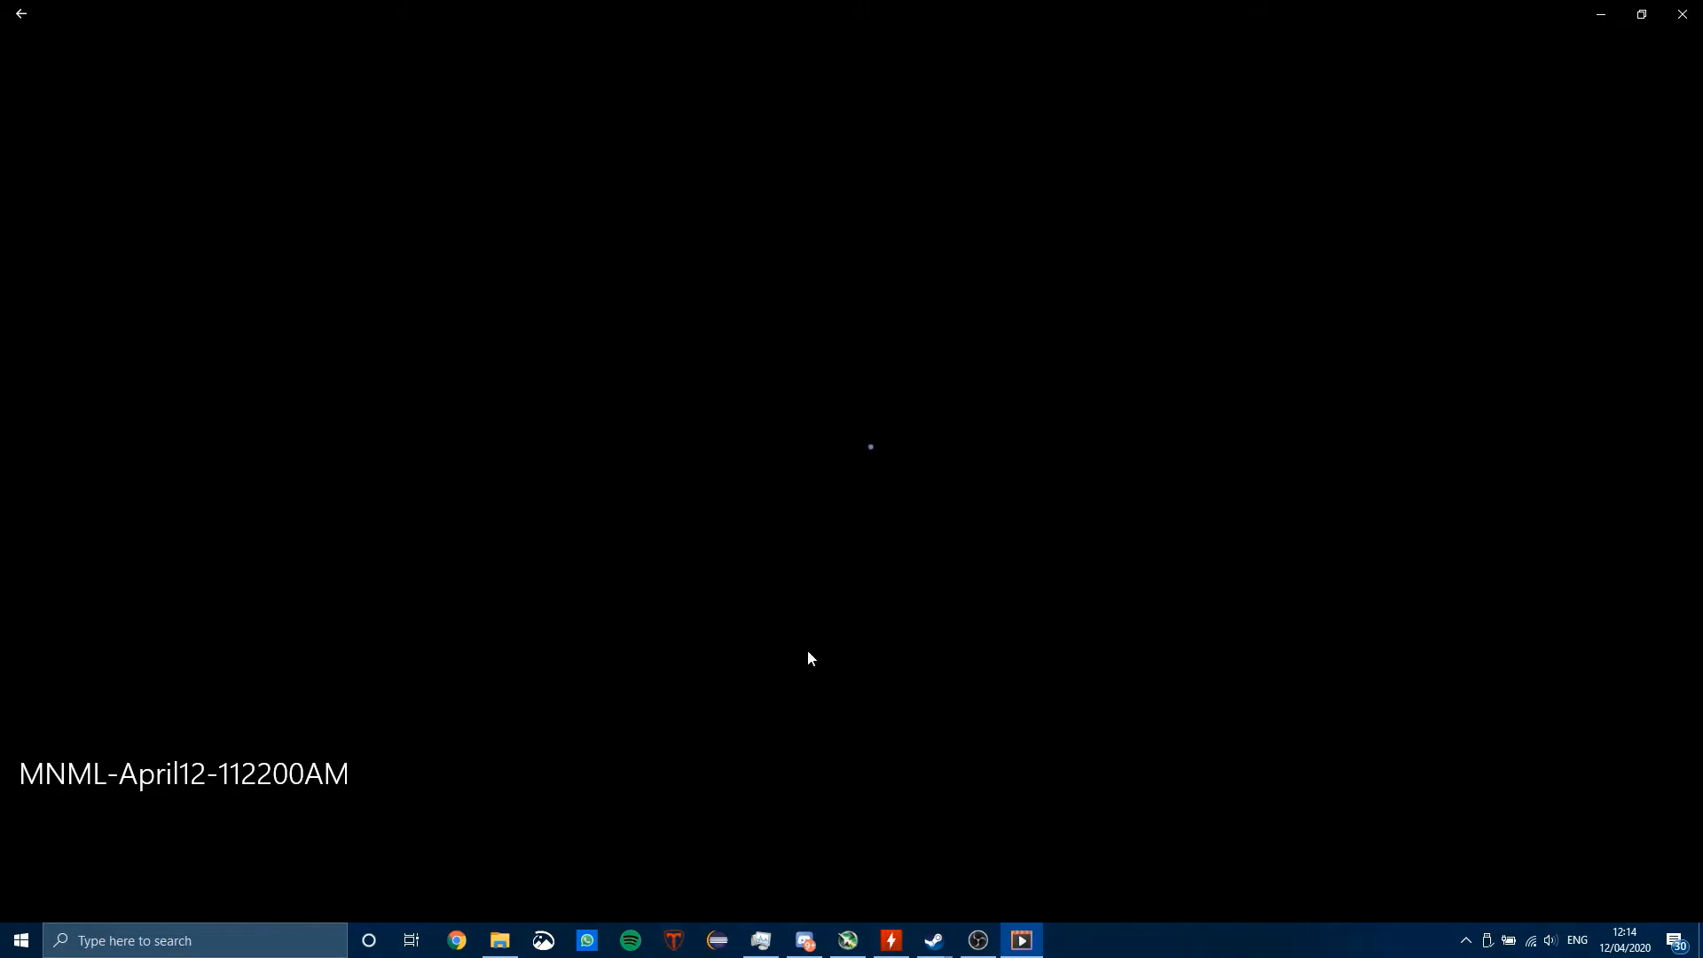
left_click(1599, 14)
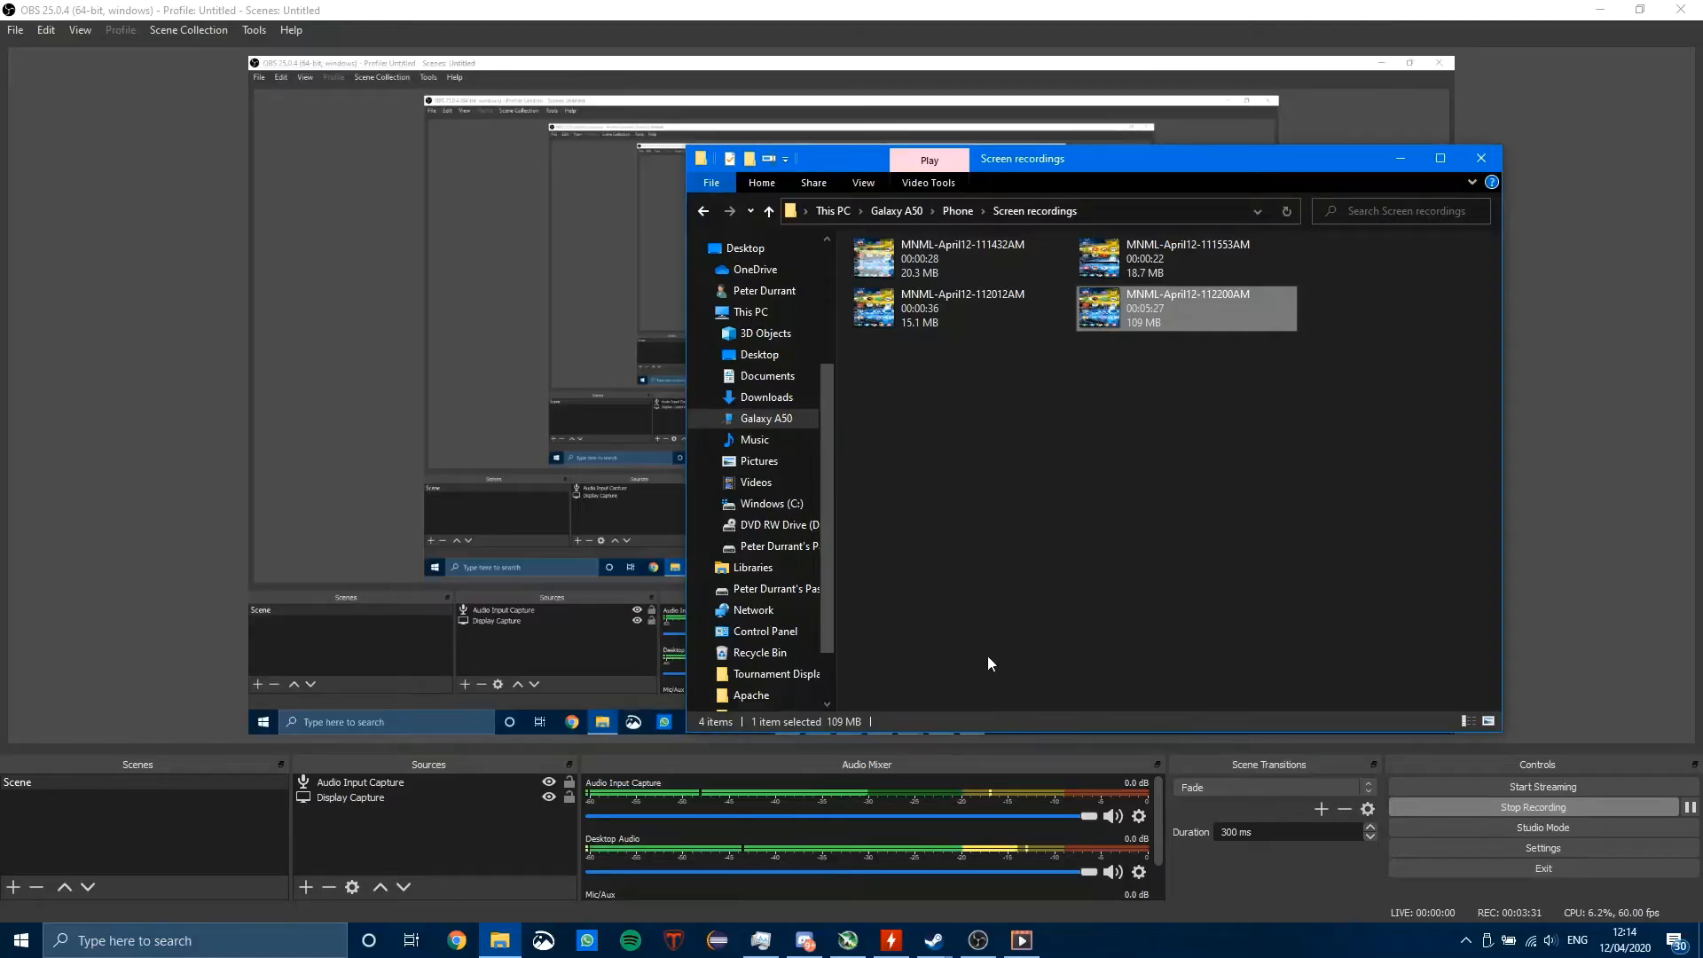
key("alt+Tab")
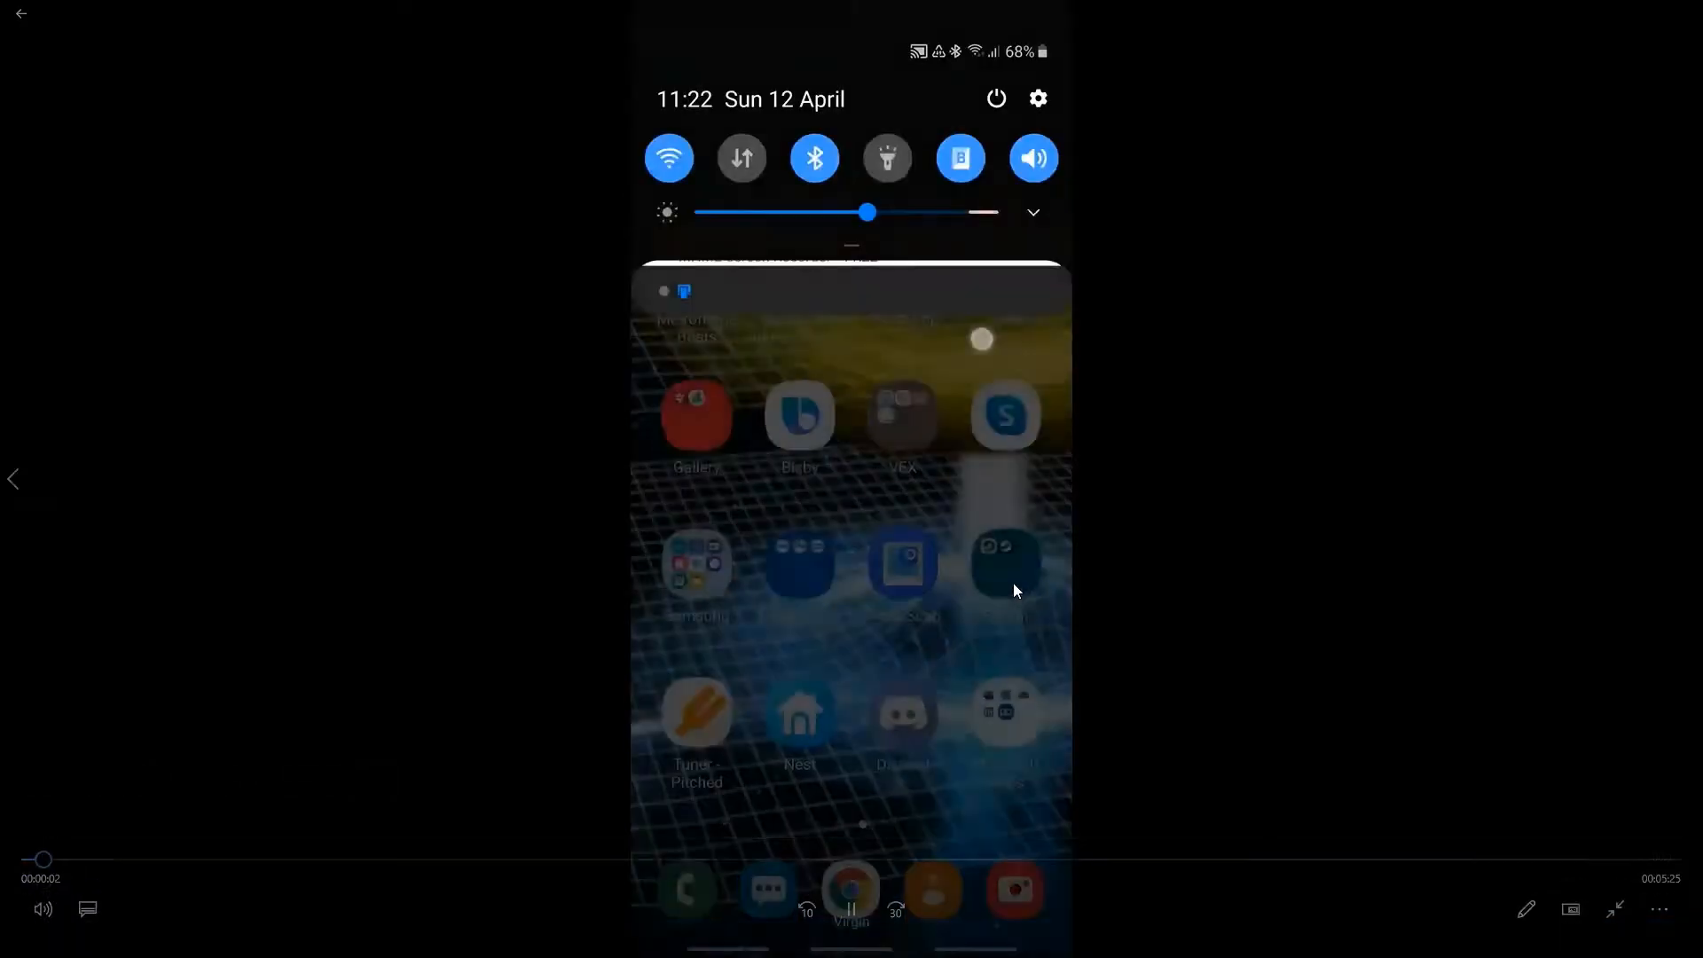
left_click(857, 917)
key("alt+Tab")
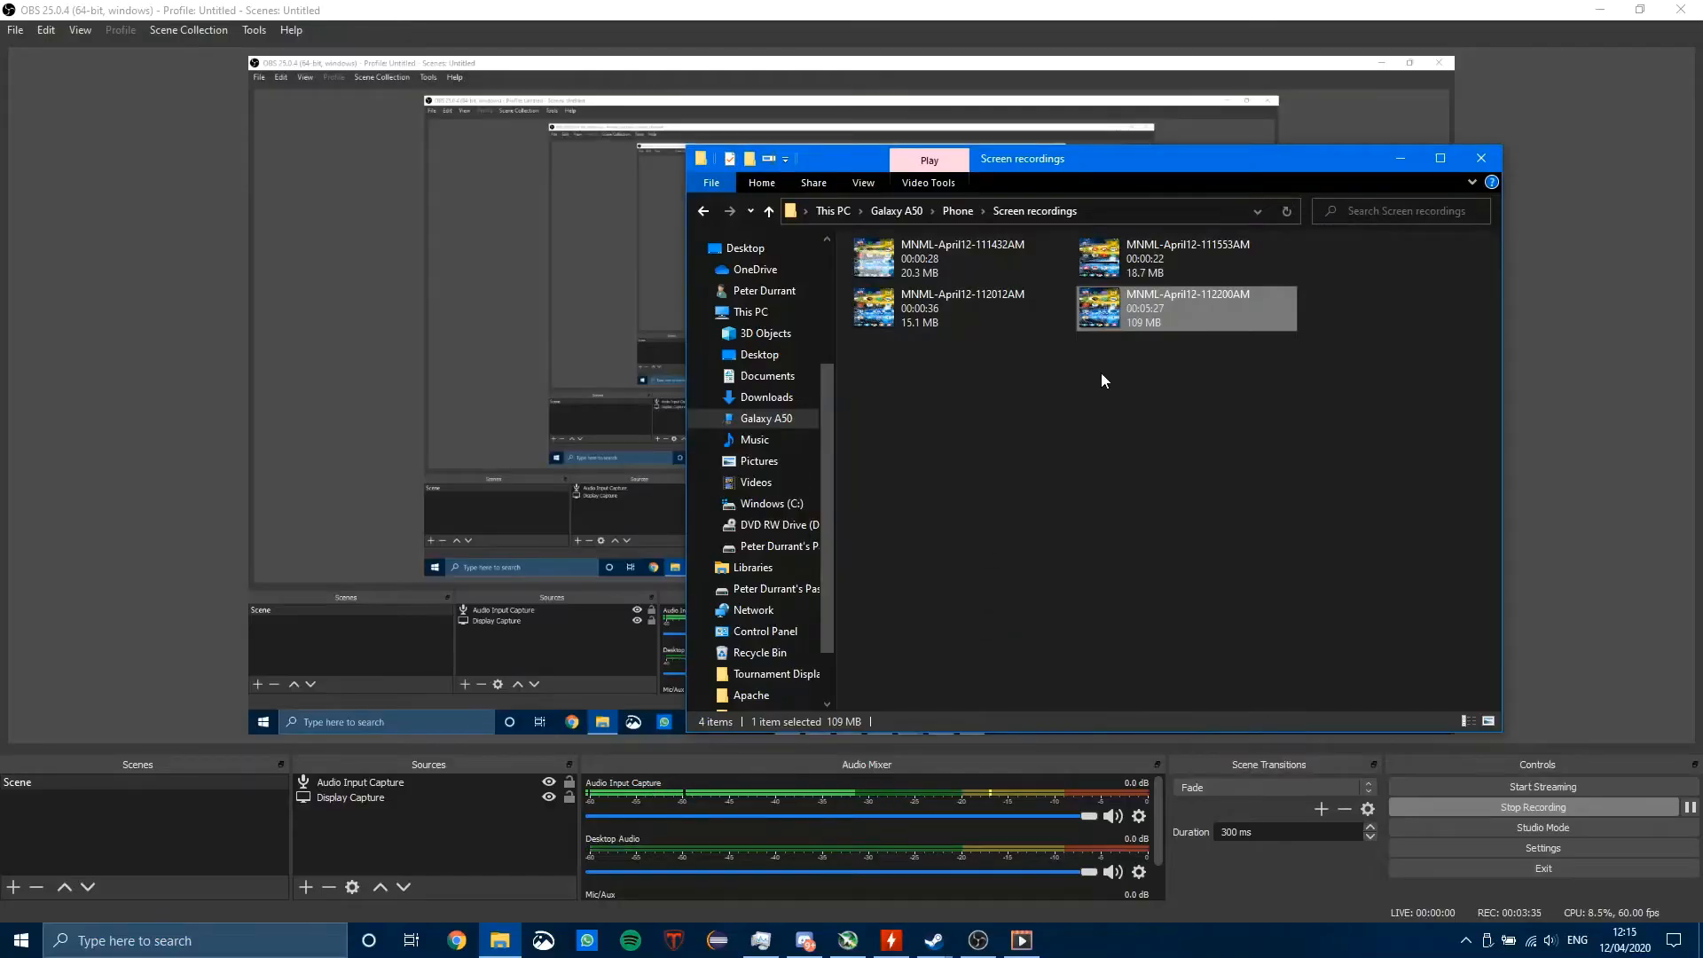
Step: Copy the MNML-April12-112200AM recording from the phone and open the PC's Videos folder
right_click(1220, 306)
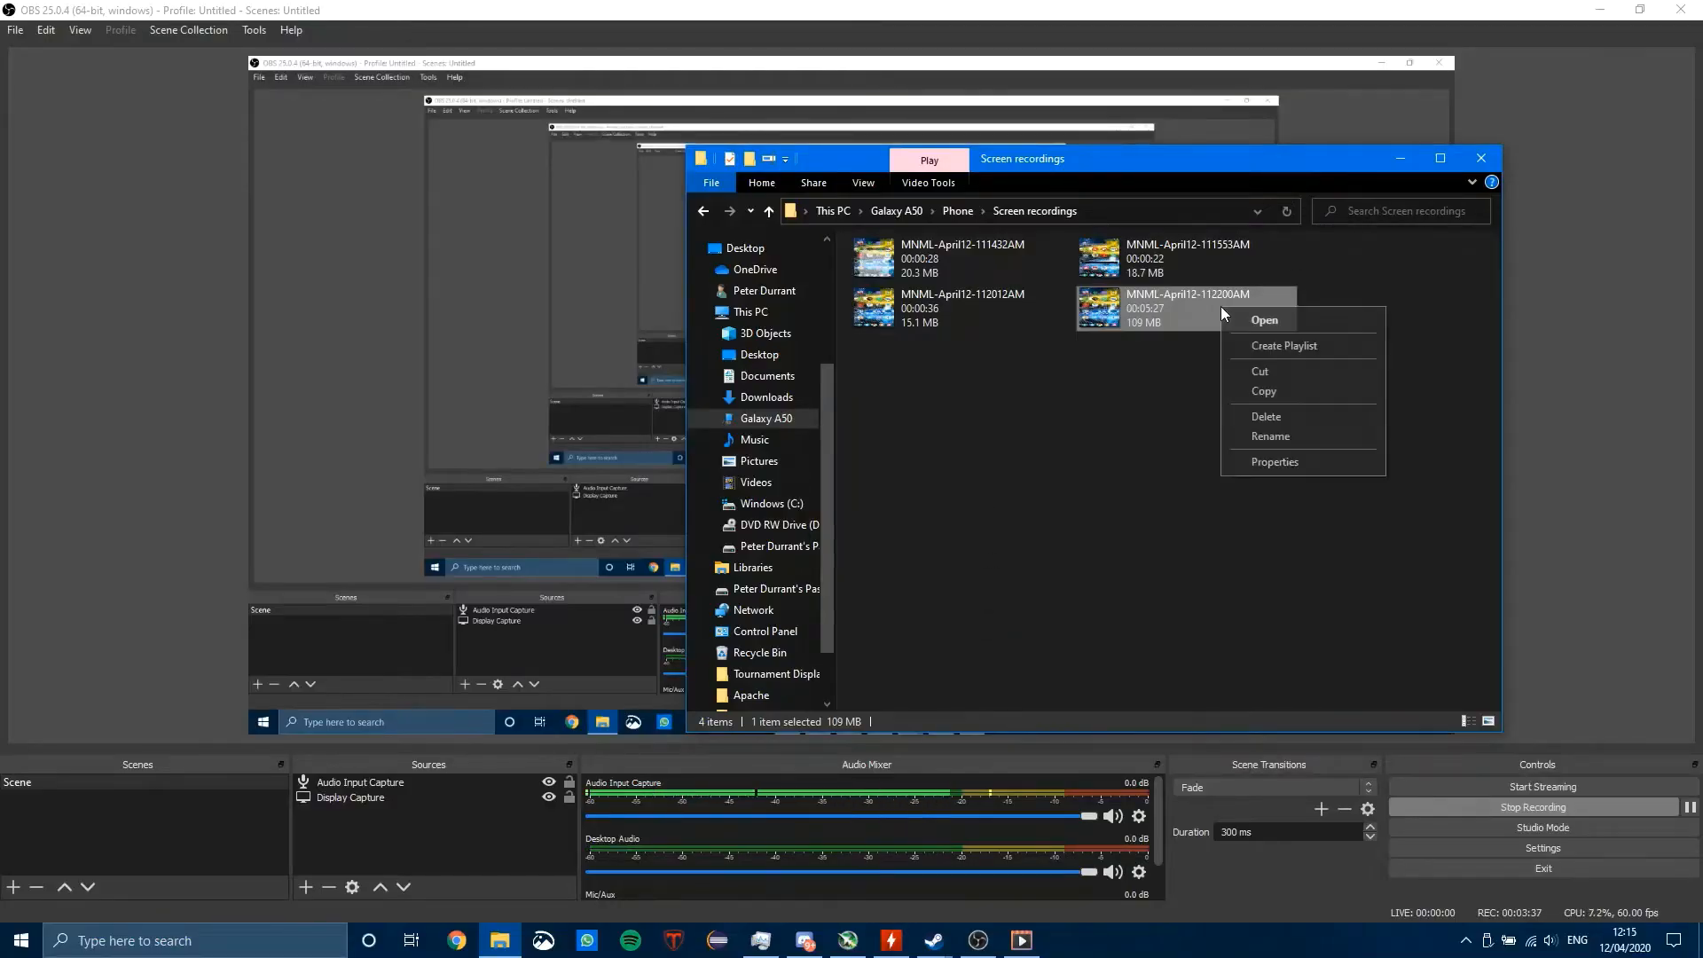
left_click(1310, 396)
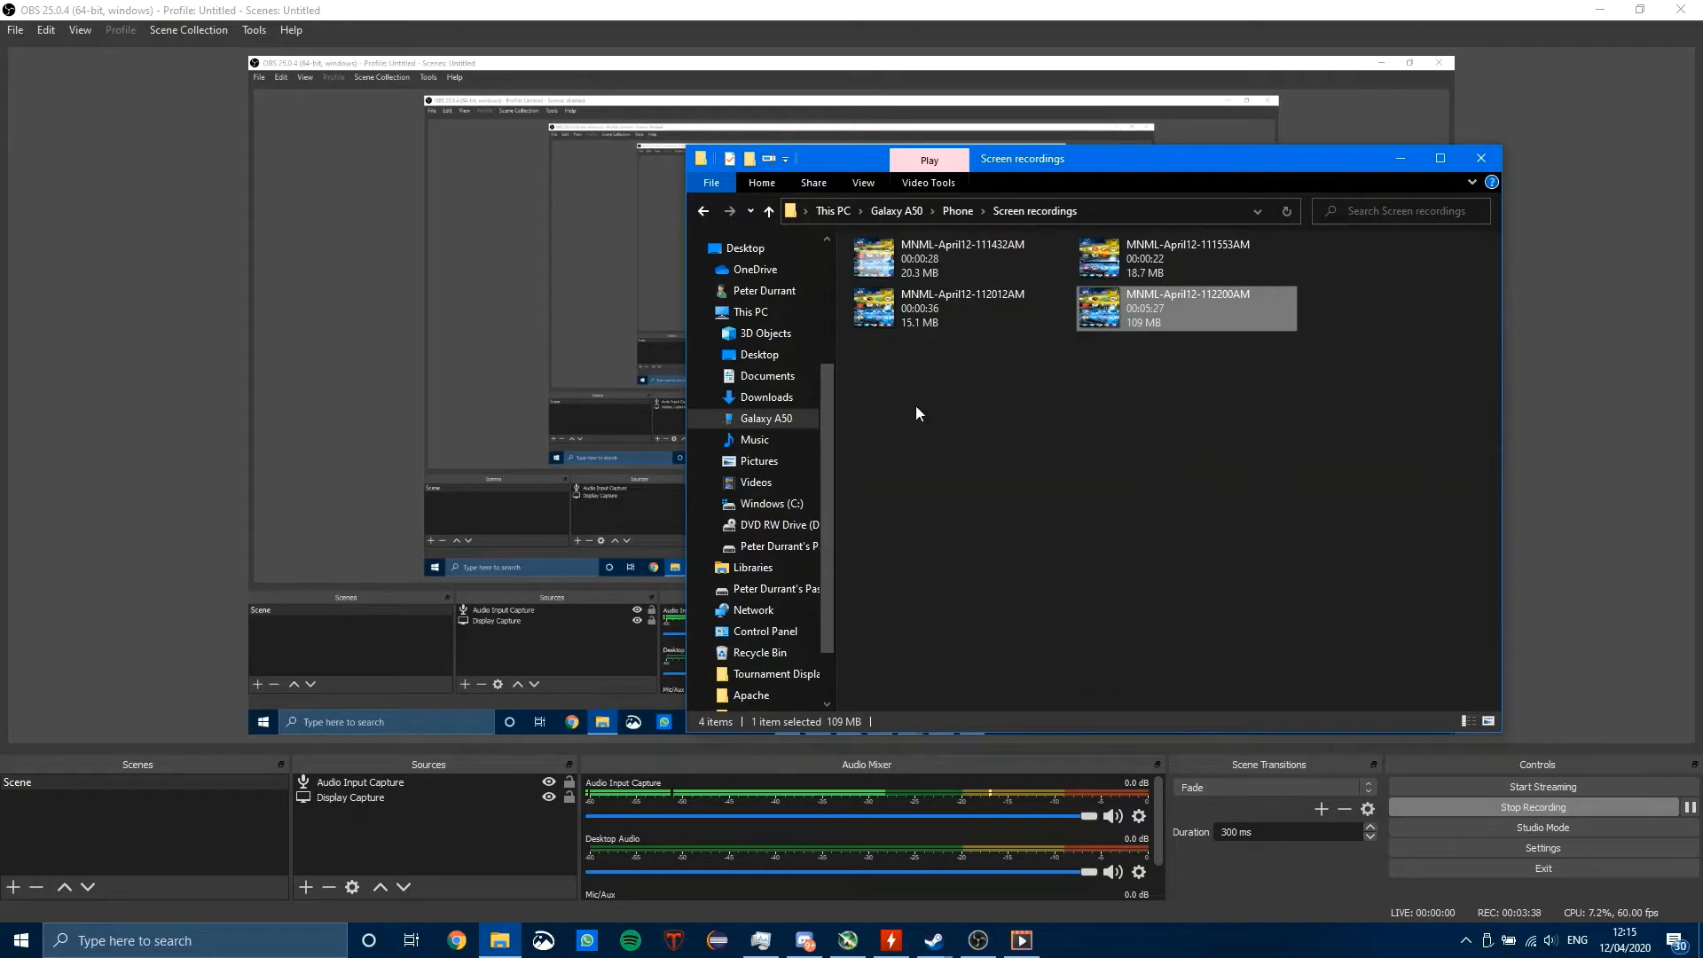
left_click(761, 291)
left_click(747, 312)
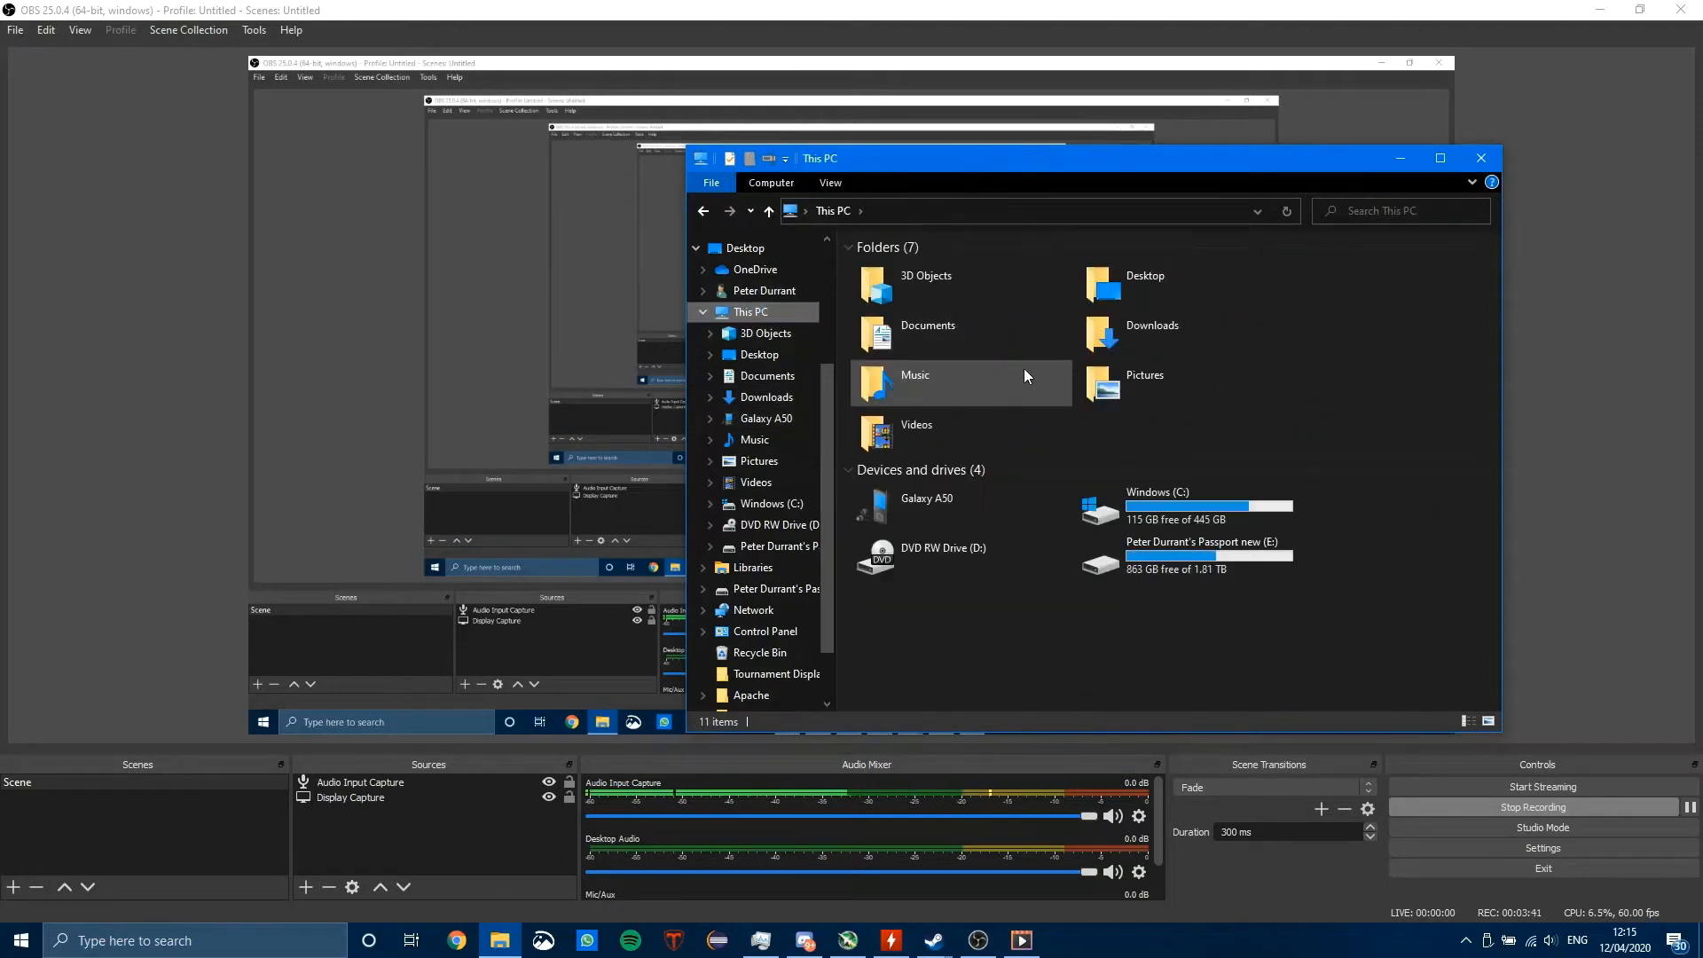
left_click(927, 427)
double_click(928, 420)
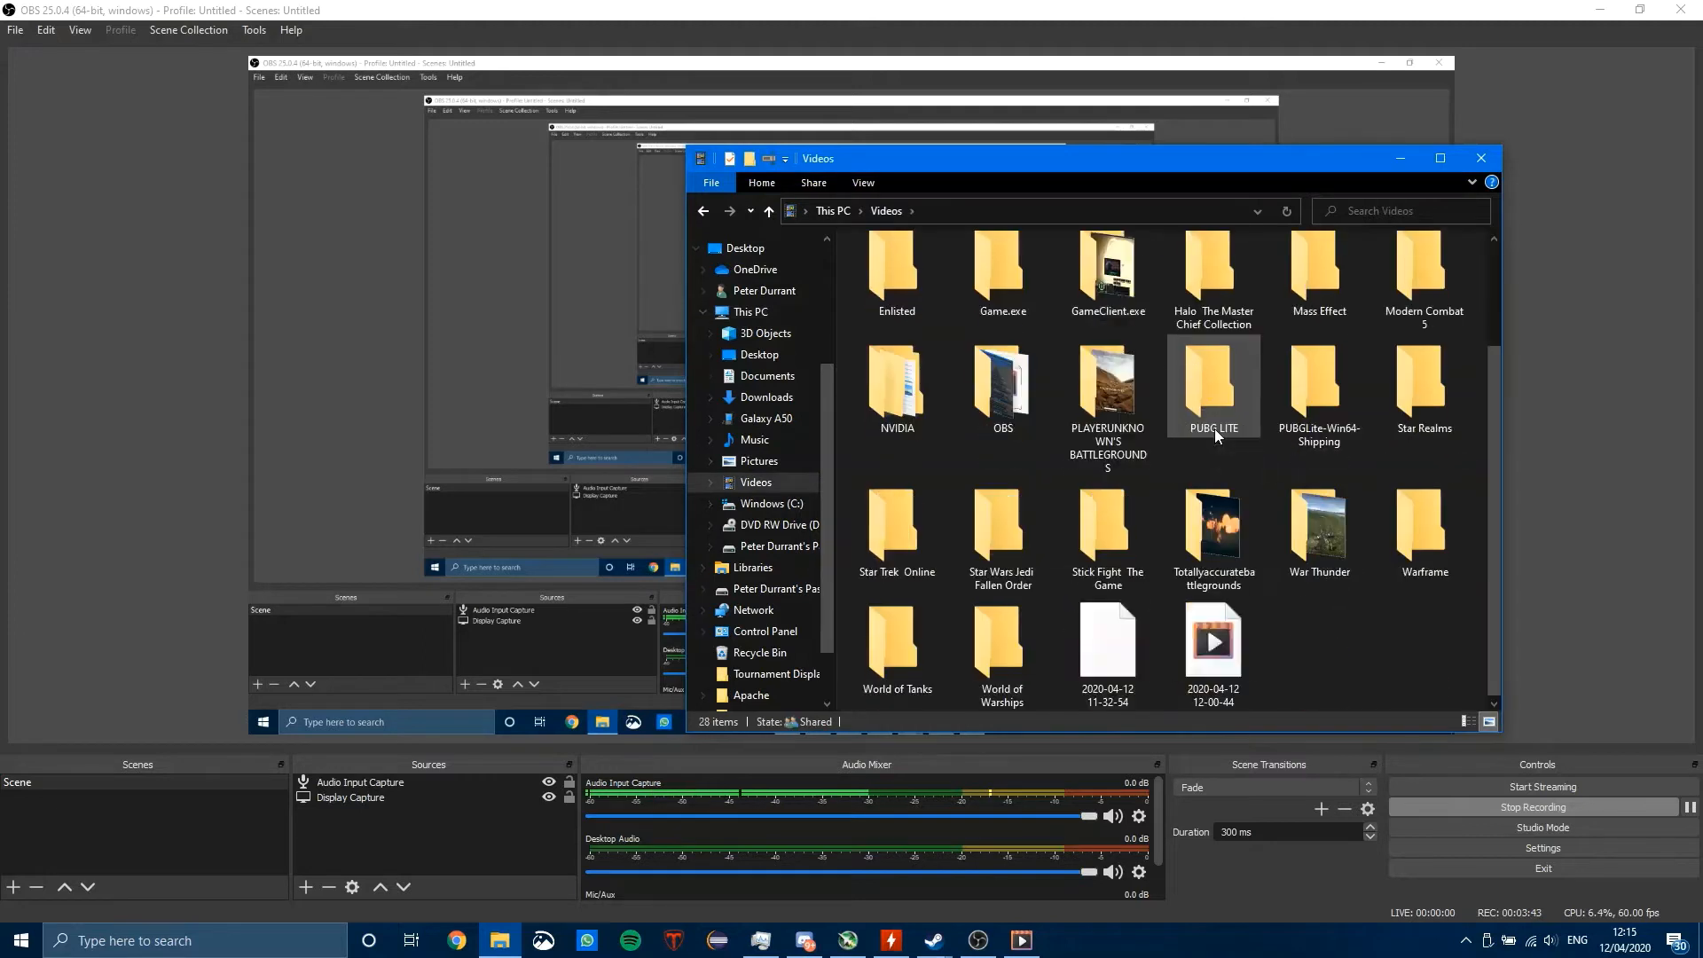
Step: Try to paste the copied phone recording into the Videos folder
right_click(1375, 645)
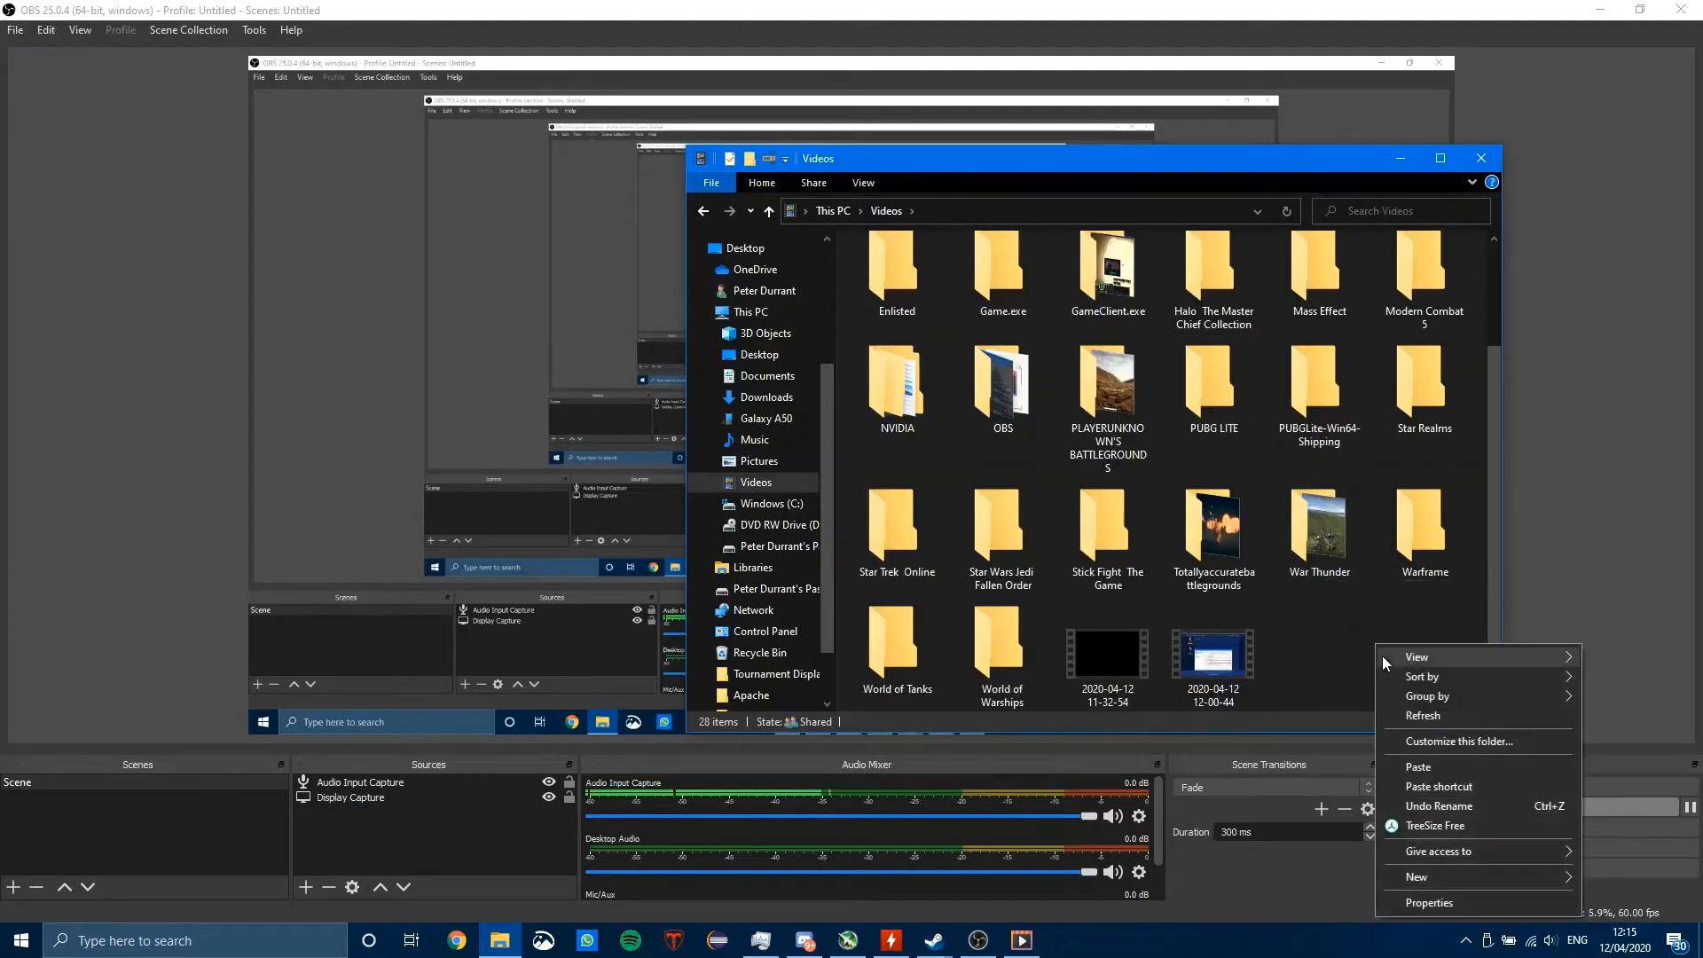
left_click(1449, 768)
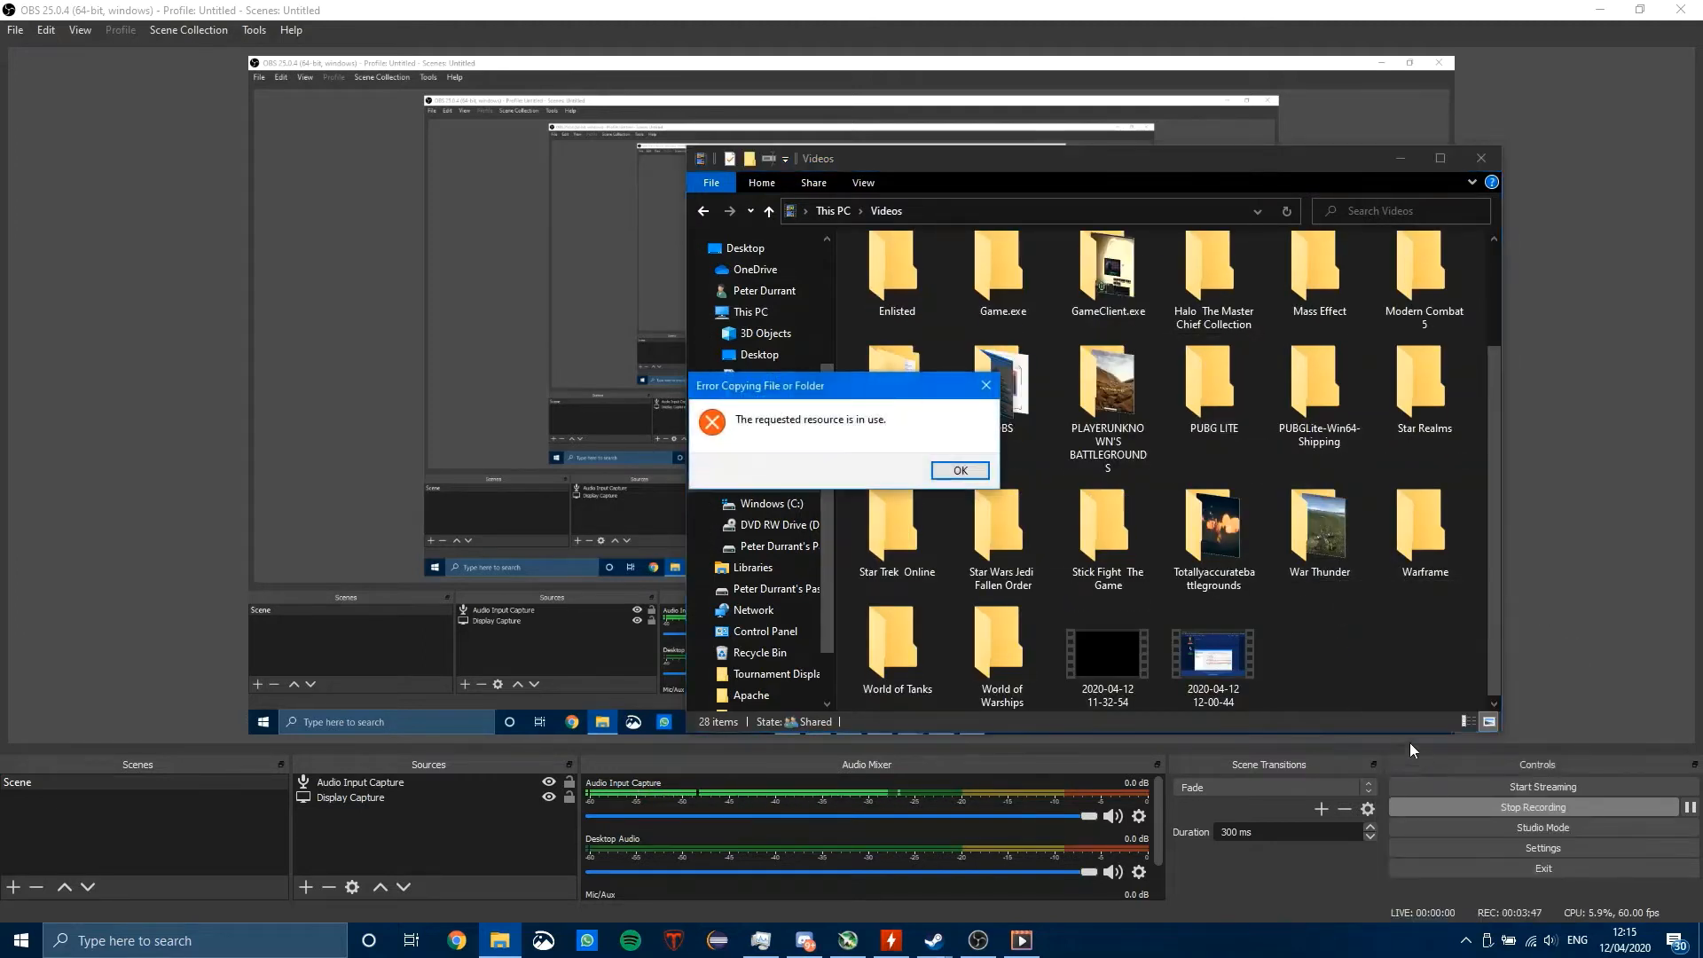
left_click(960, 473)
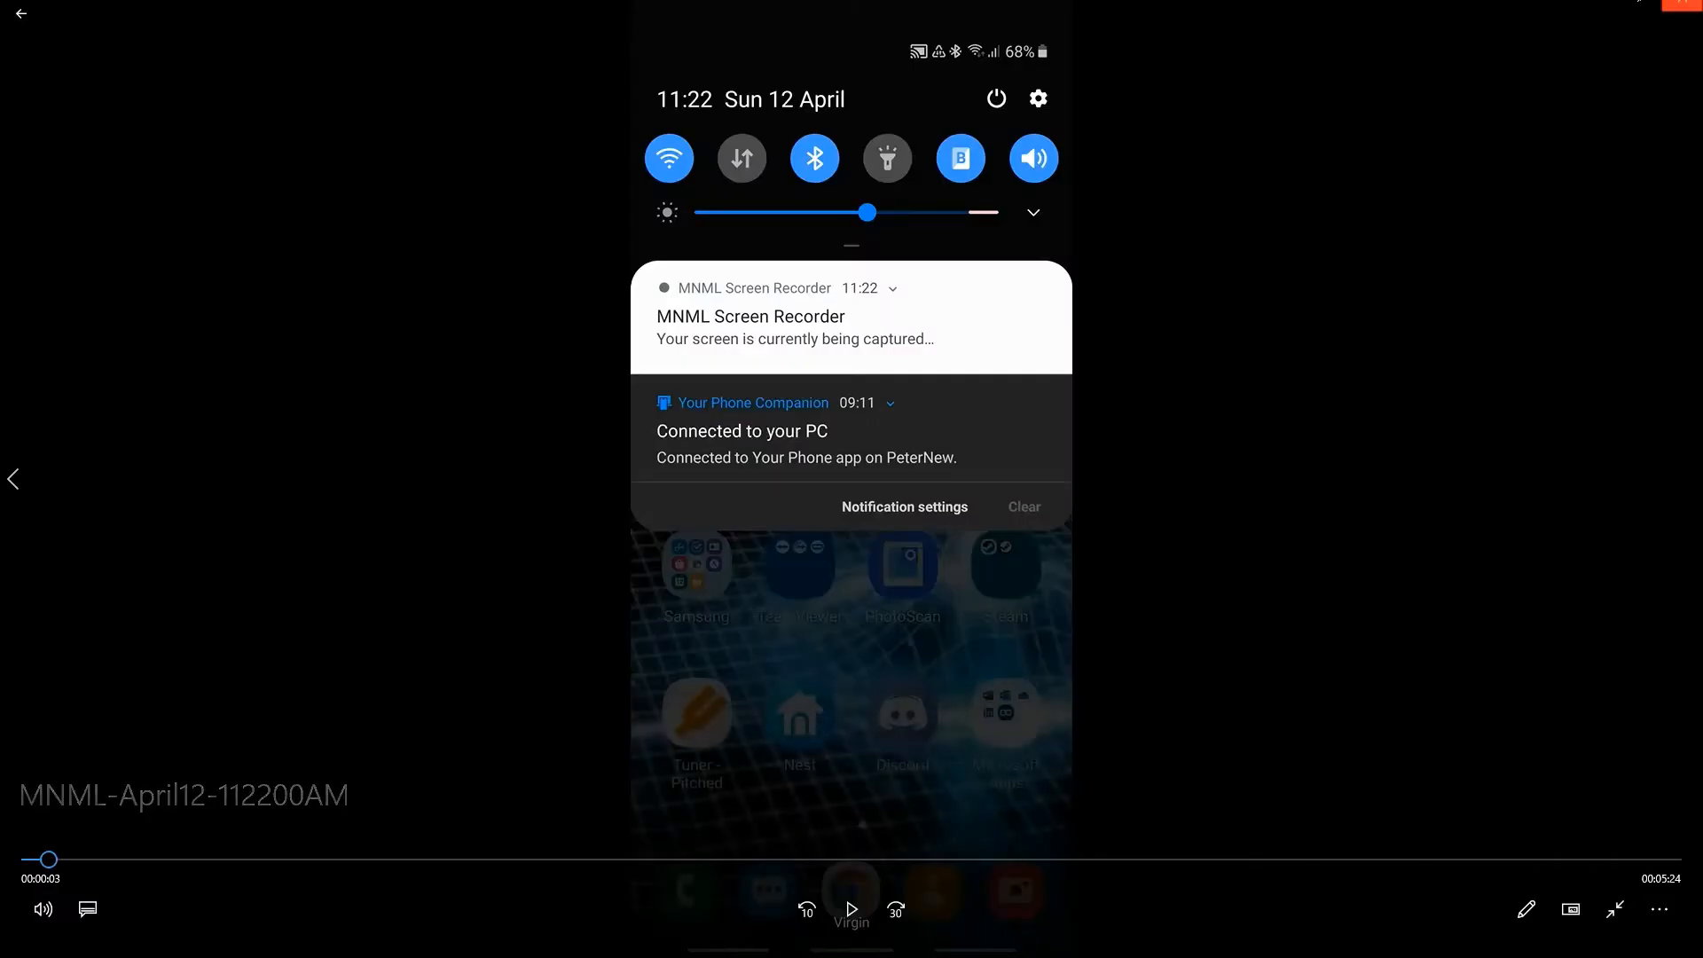
Step: Close the player showing the recording and paste the copied file into the Videos folder
left_click(1679, 18)
right_click(1338, 670)
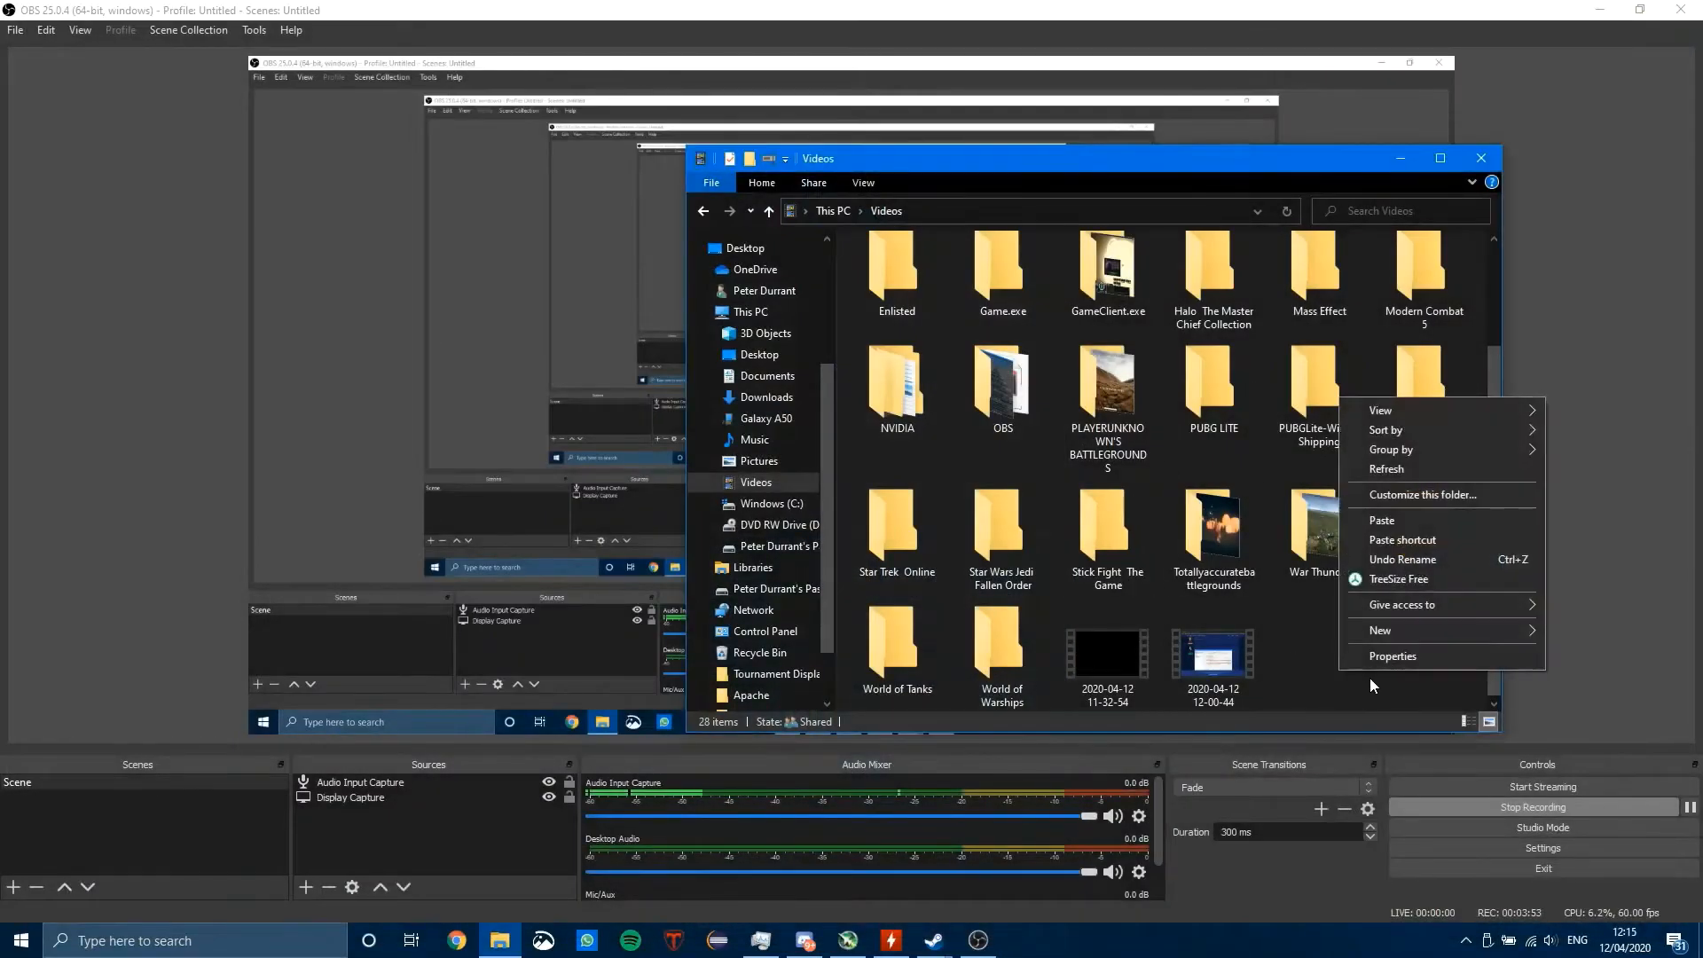
left_click(1382, 521)
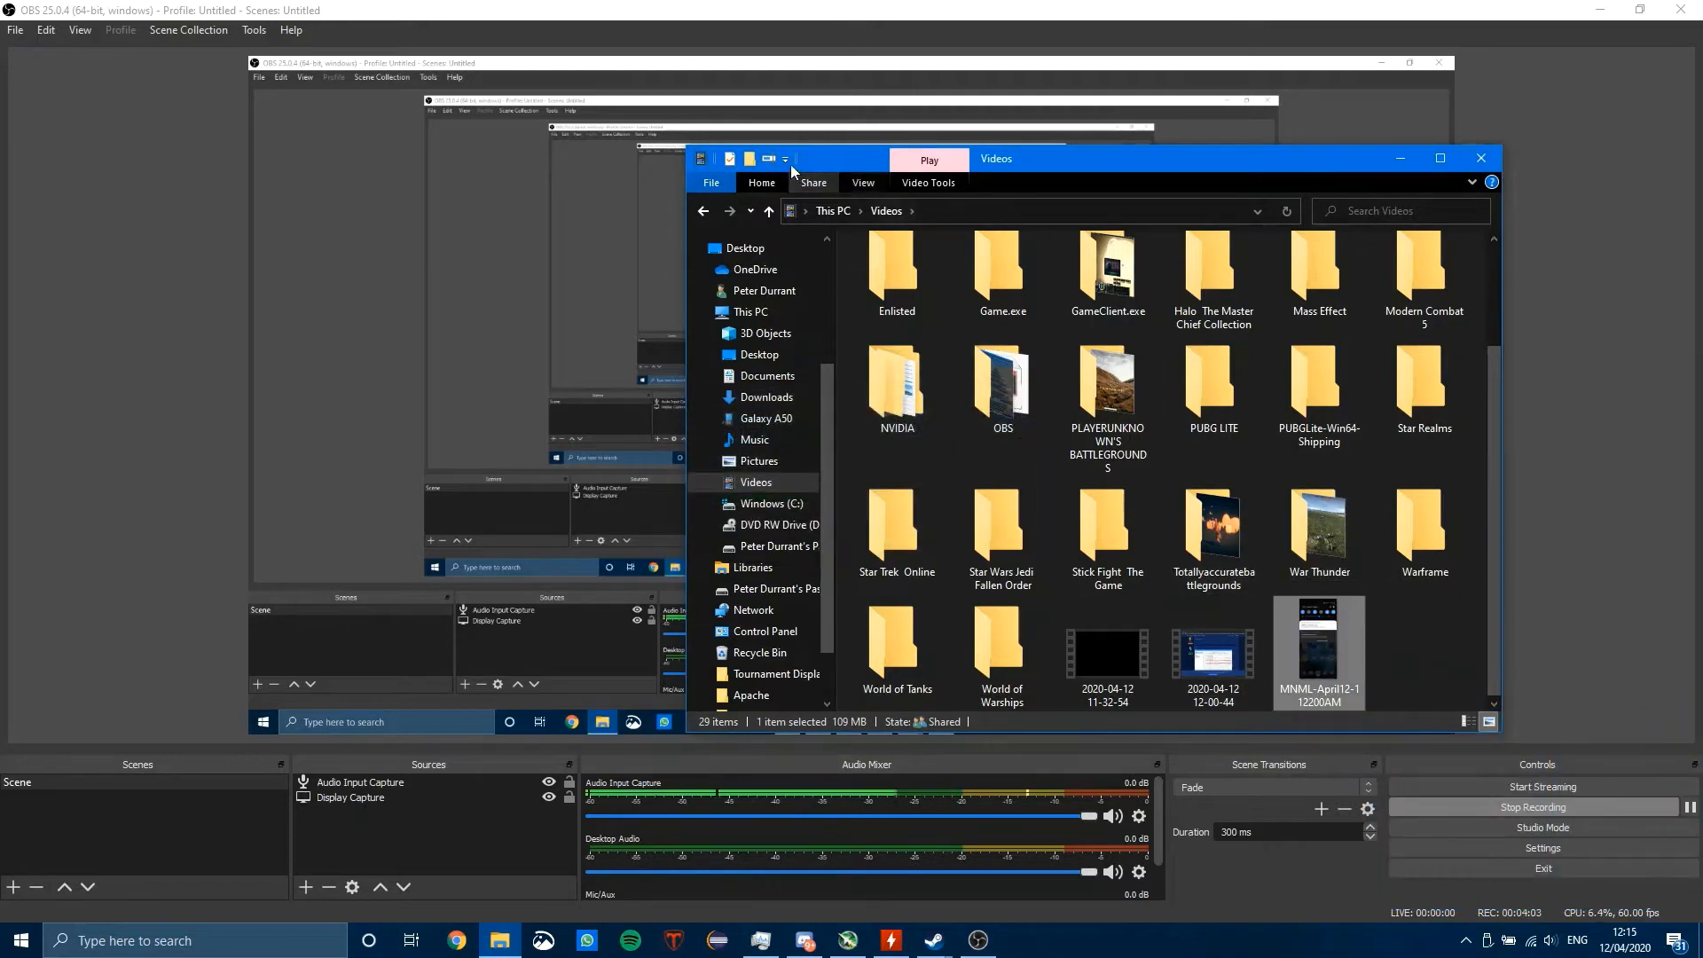
Step: Create a folder named From Phone in Videos and move the MNML-April12-112200AM recording into it
left_click(750, 158)
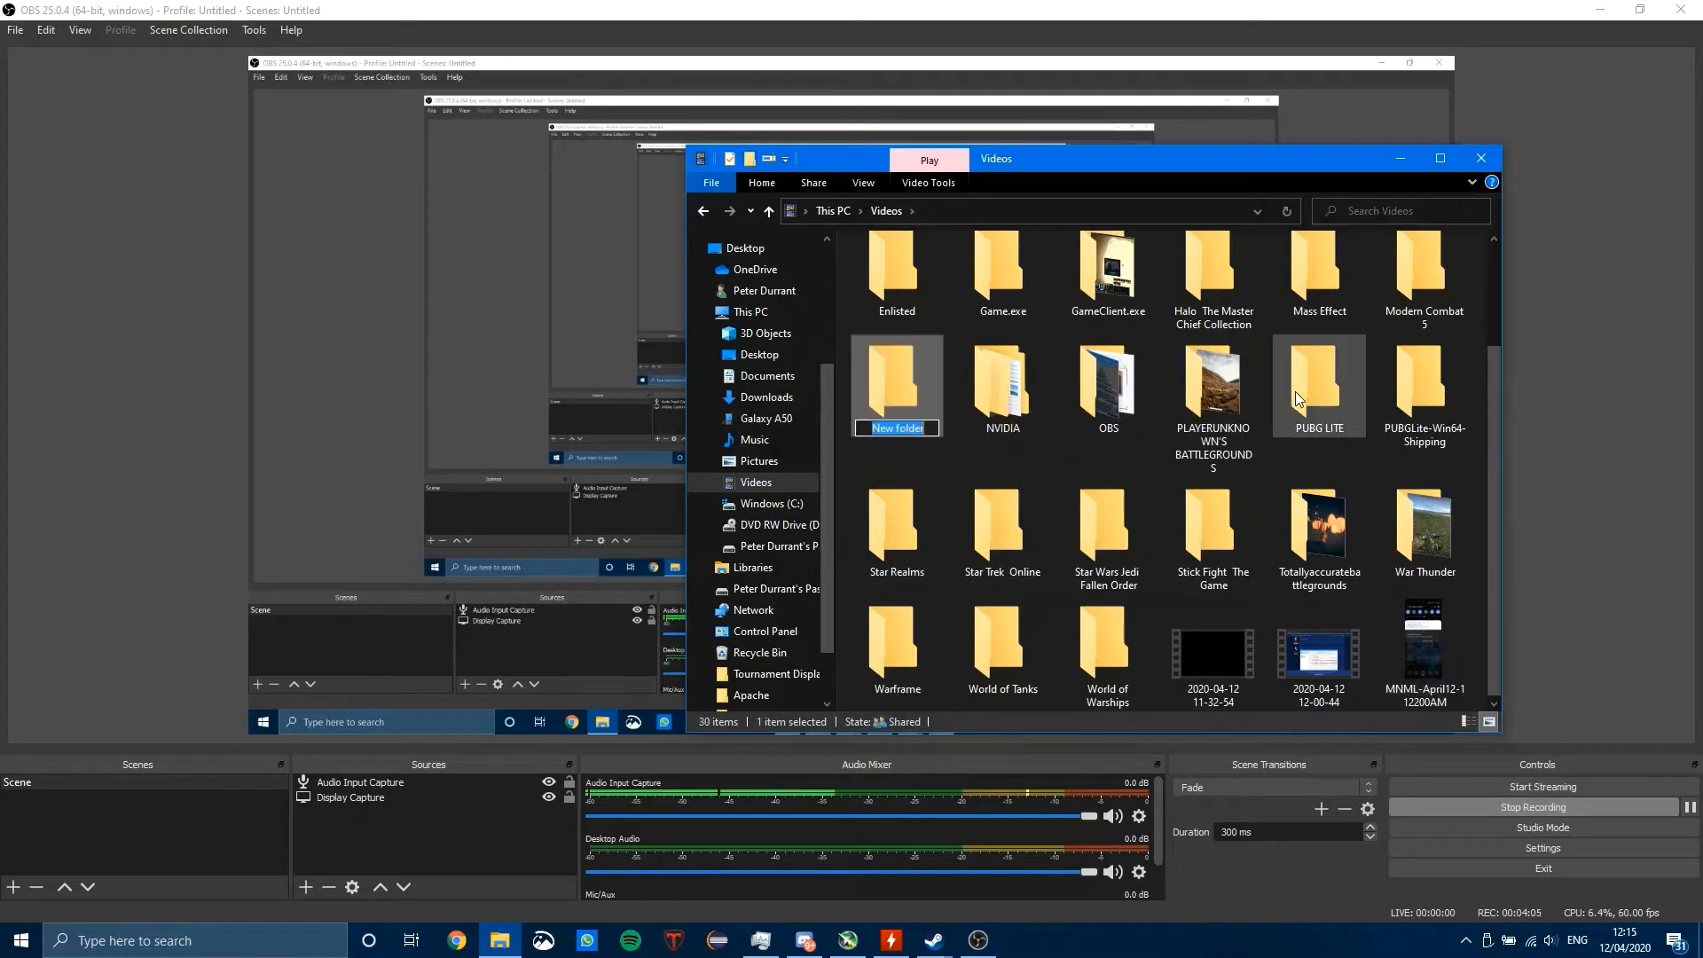
type("From Phone")
key("Return")
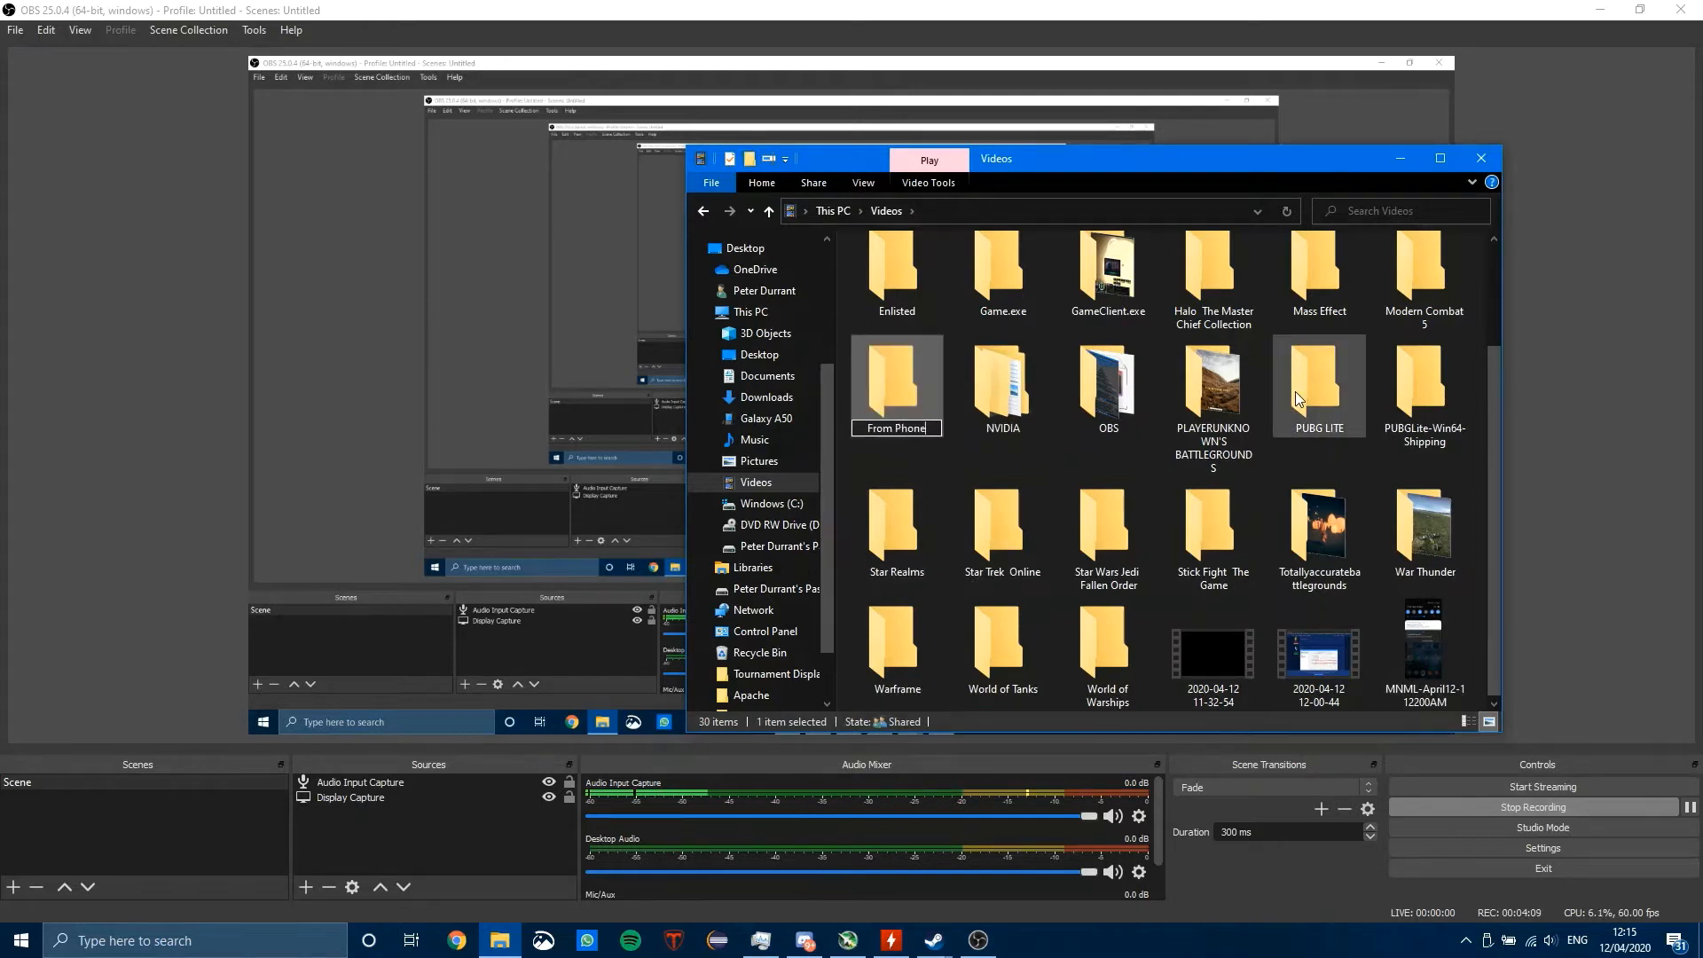
left_click_drag(1402, 658, 1014, 301)
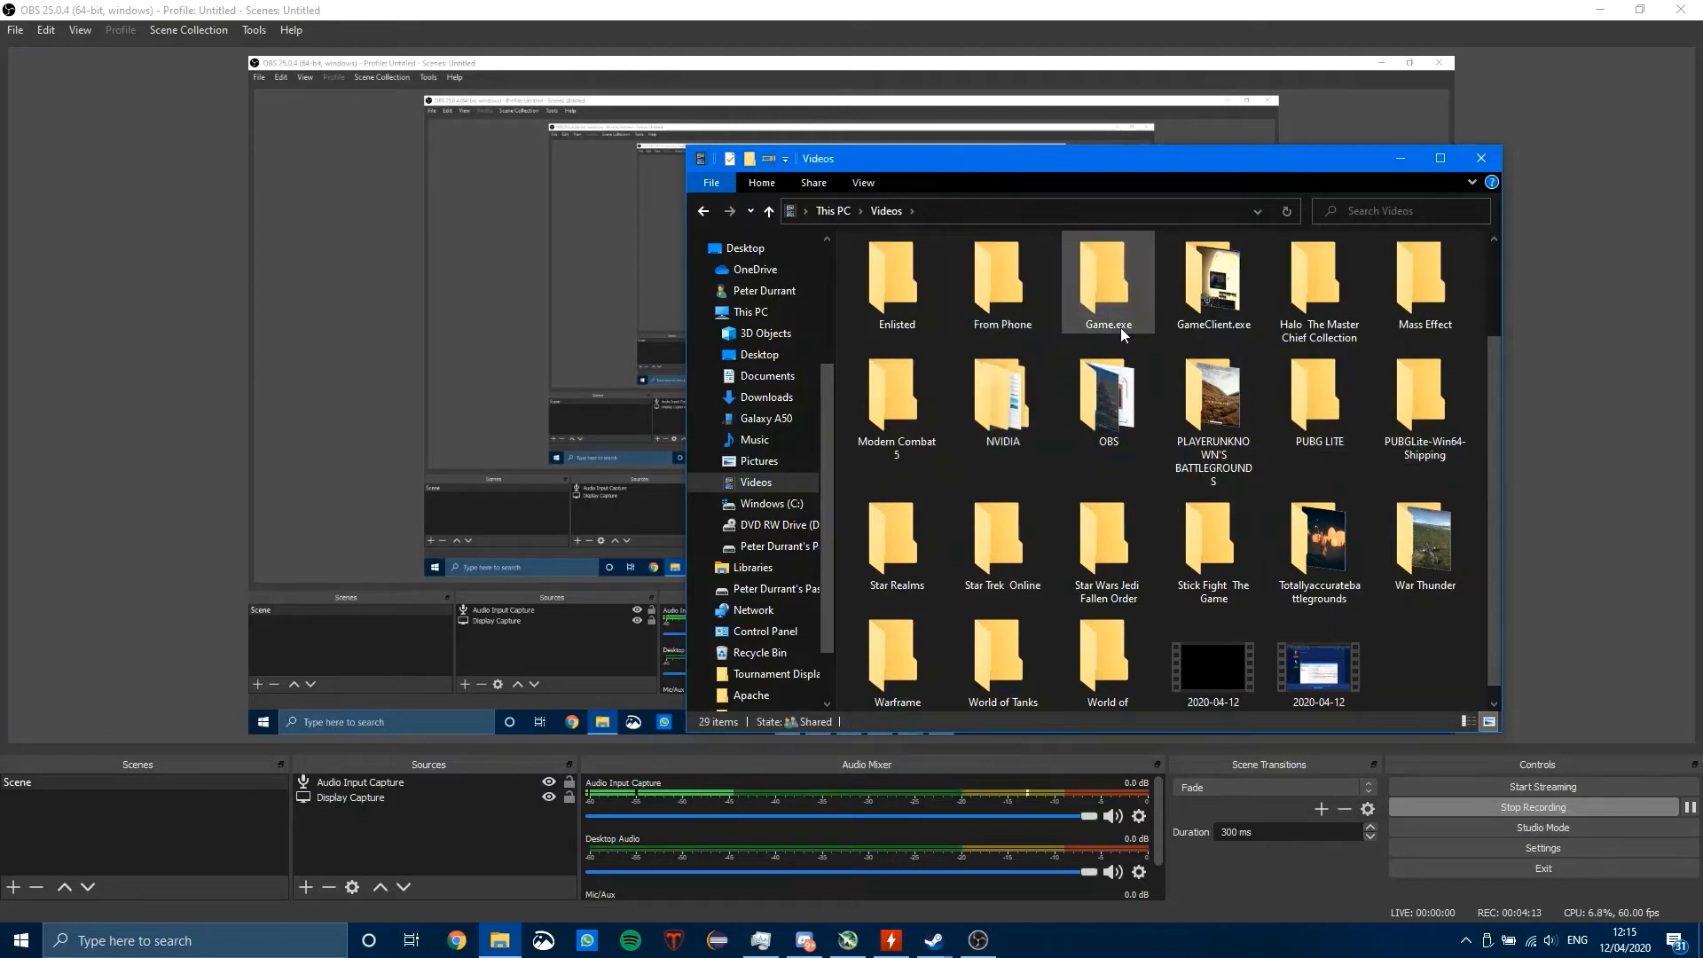
Step: Open the MNML-April12-112200AM recording from the From Phone folder with Films & TV
double_click(1003, 295)
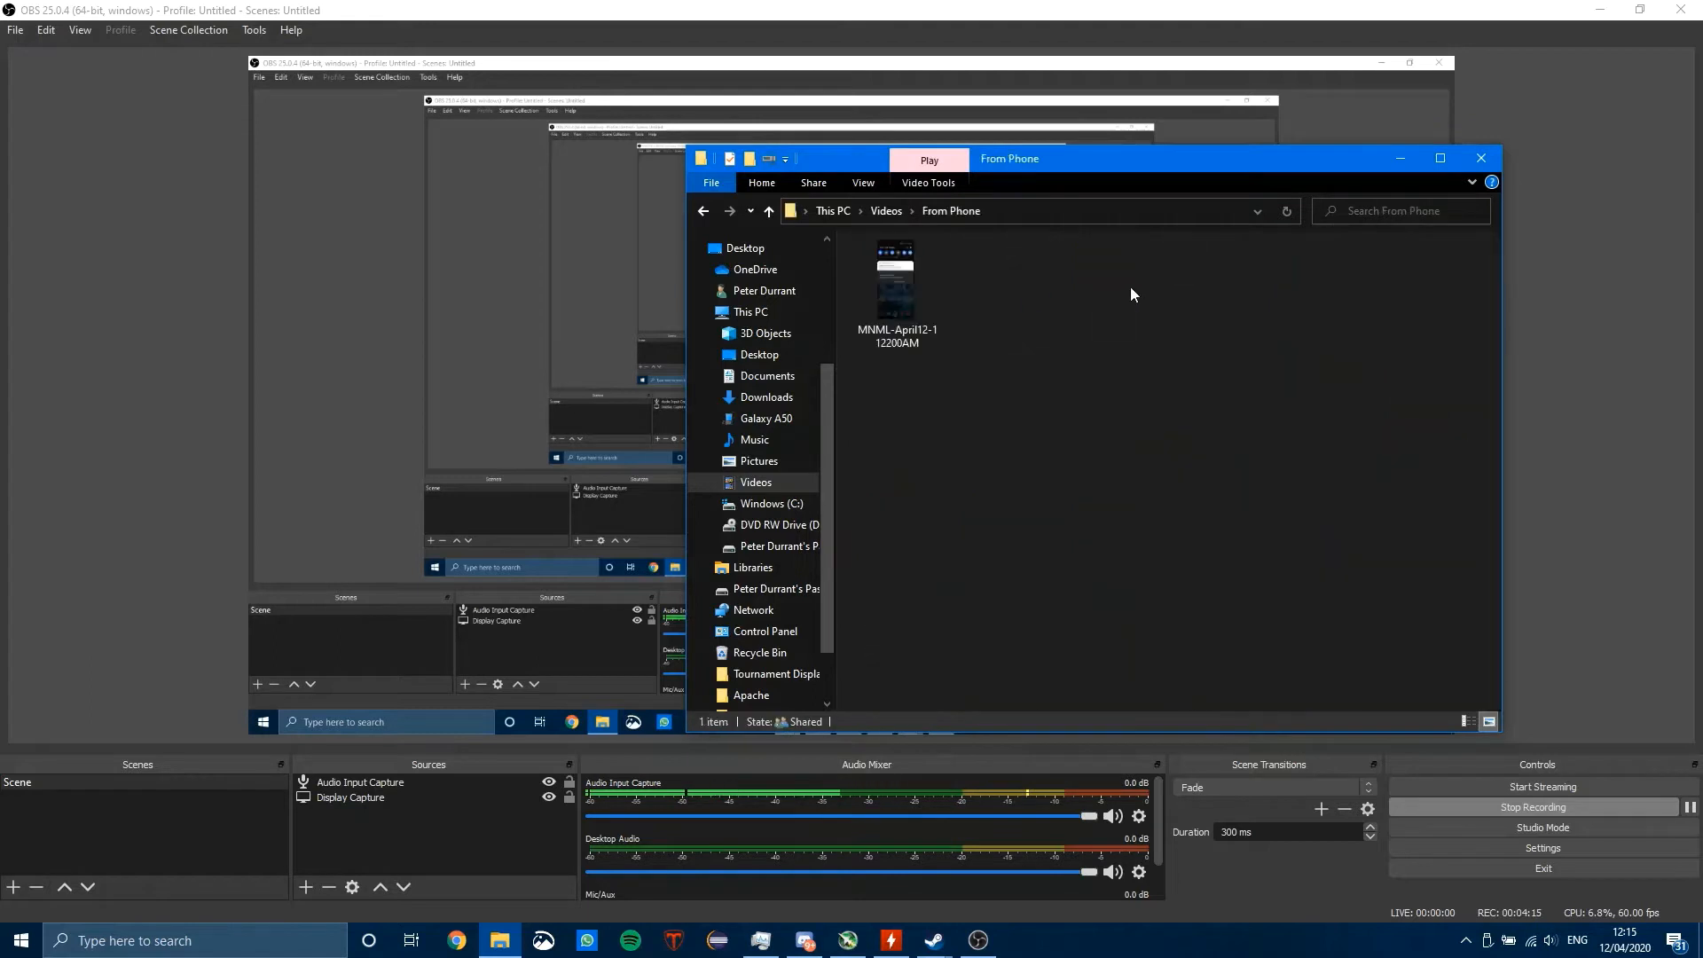
left_click(912, 309)
right_click(912, 310)
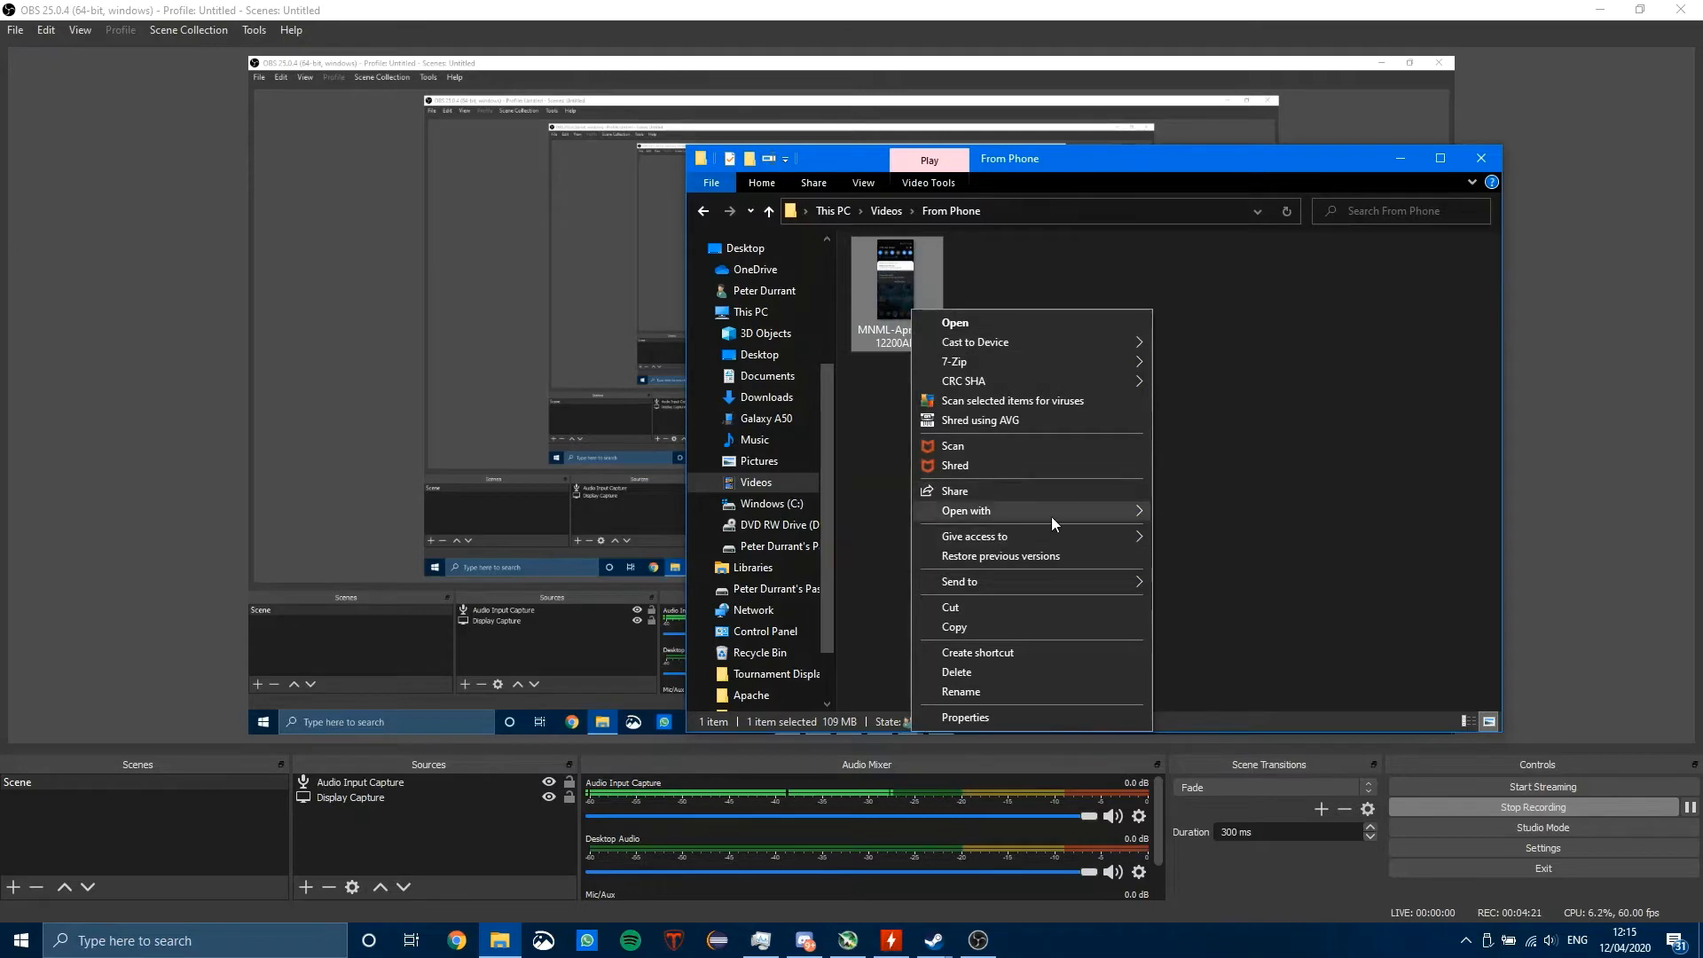
mouse_move(1051, 513)
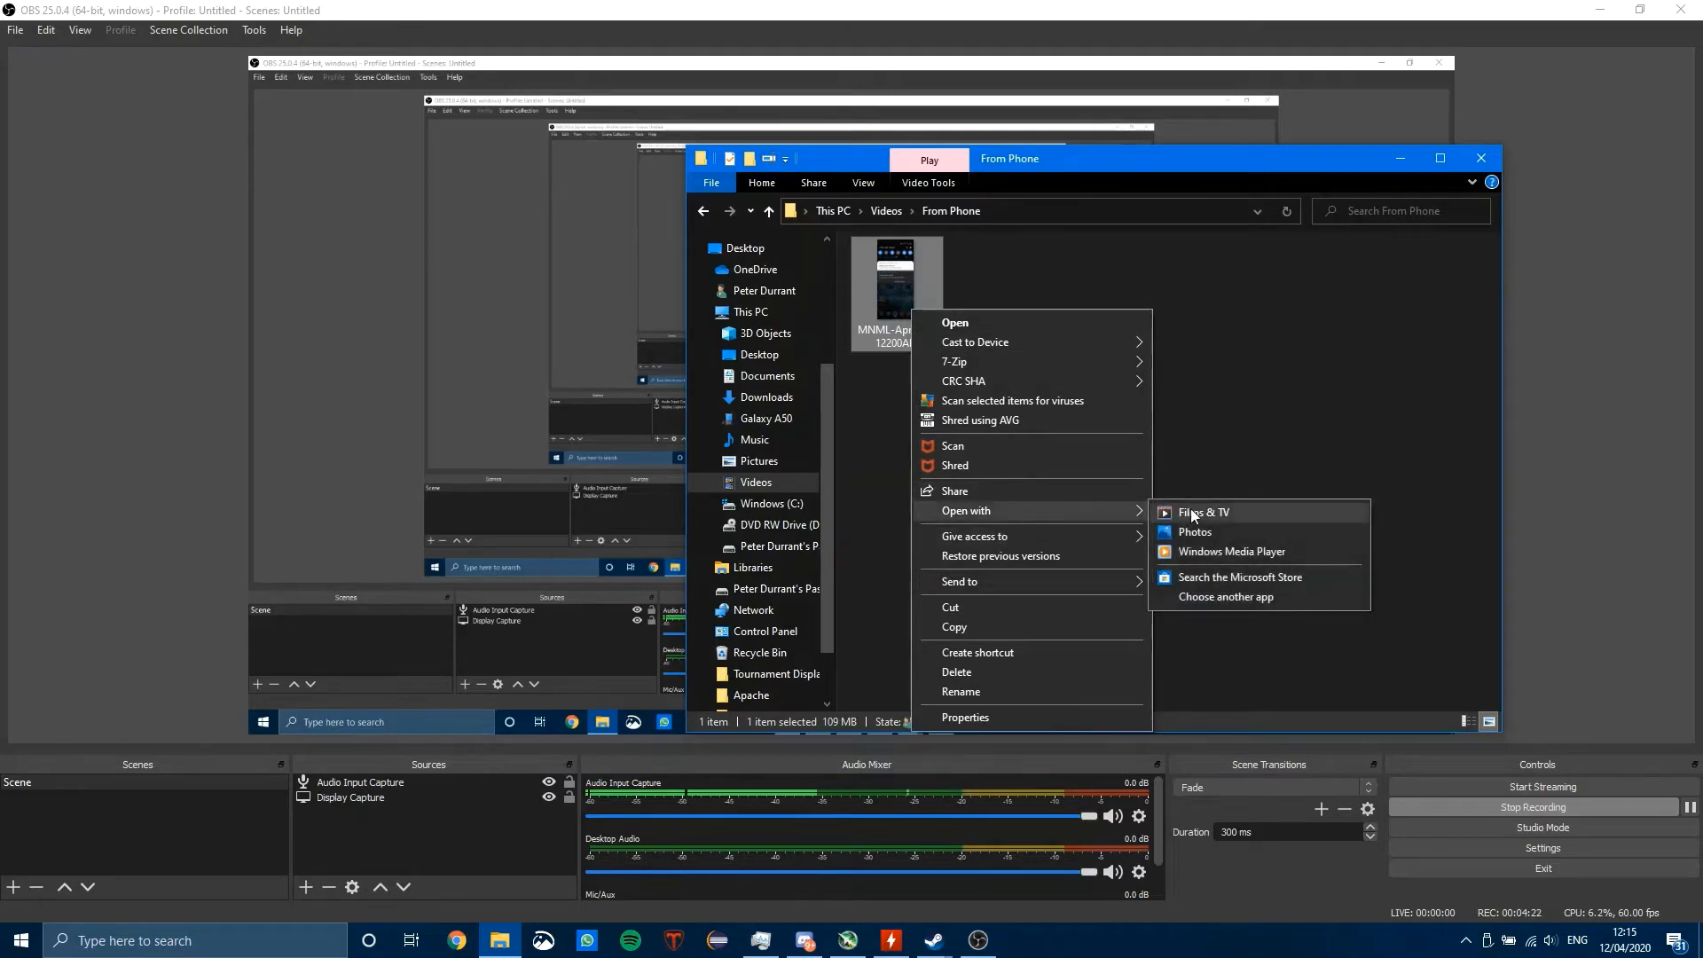
left_click(1252, 513)
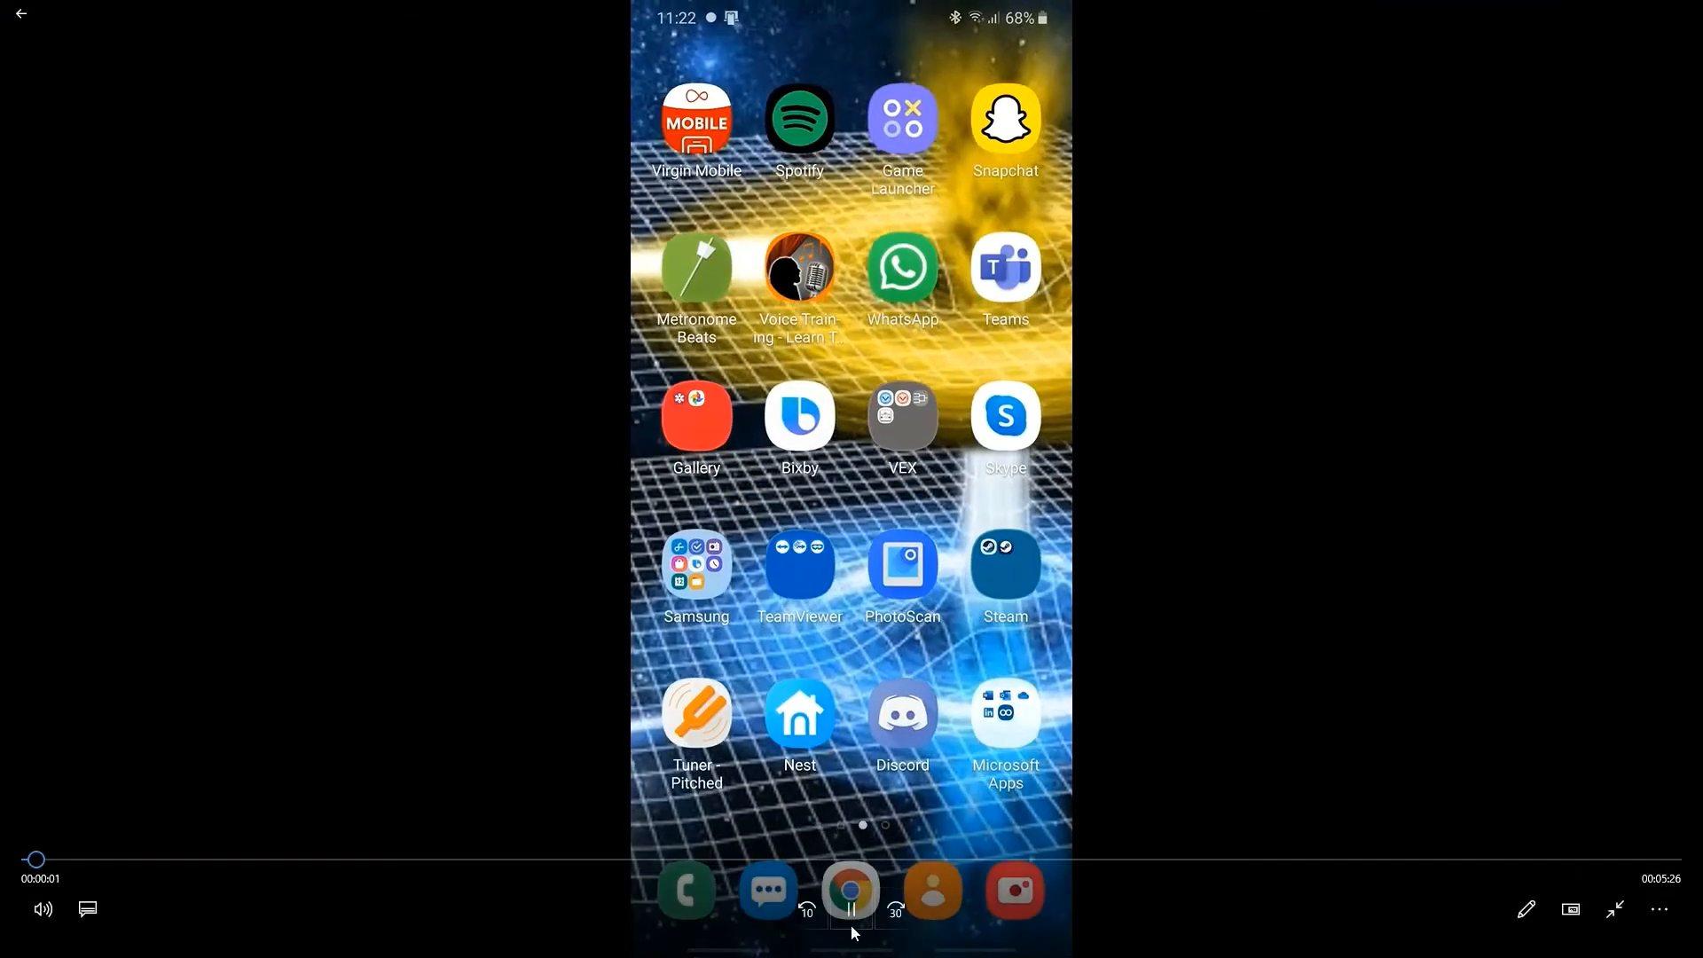
Step: Pause the recording and look through the player's editing and additional options
left_click(850, 923)
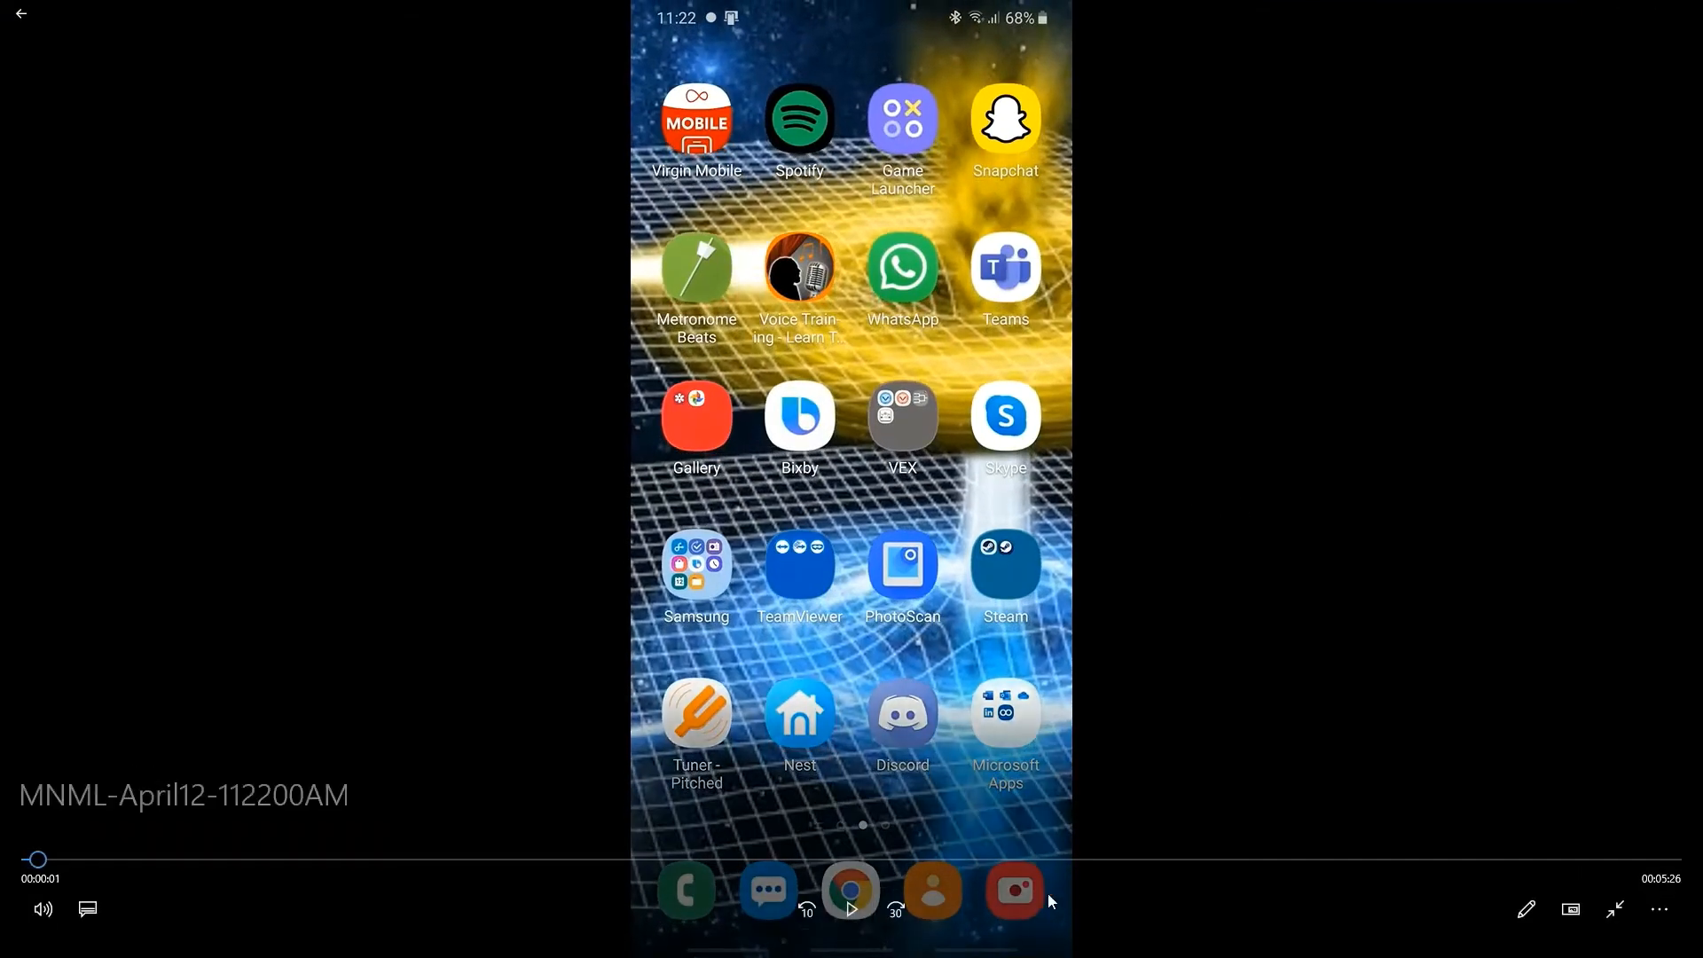
left_click(1539, 909)
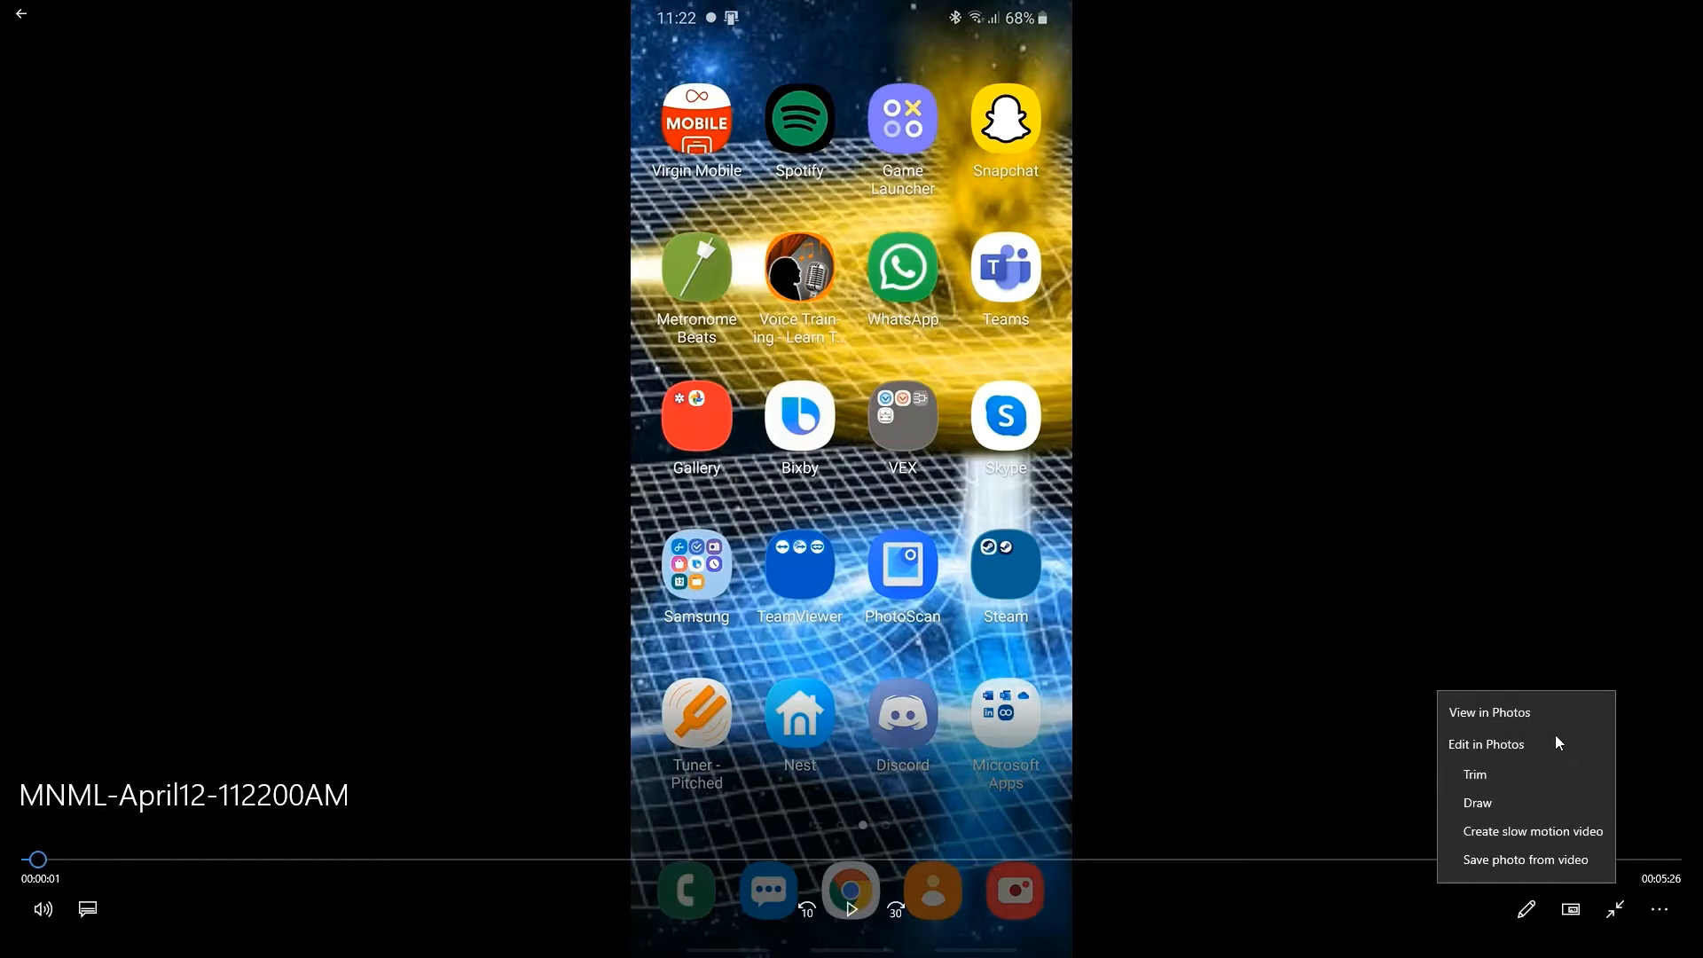
left_click(1288, 883)
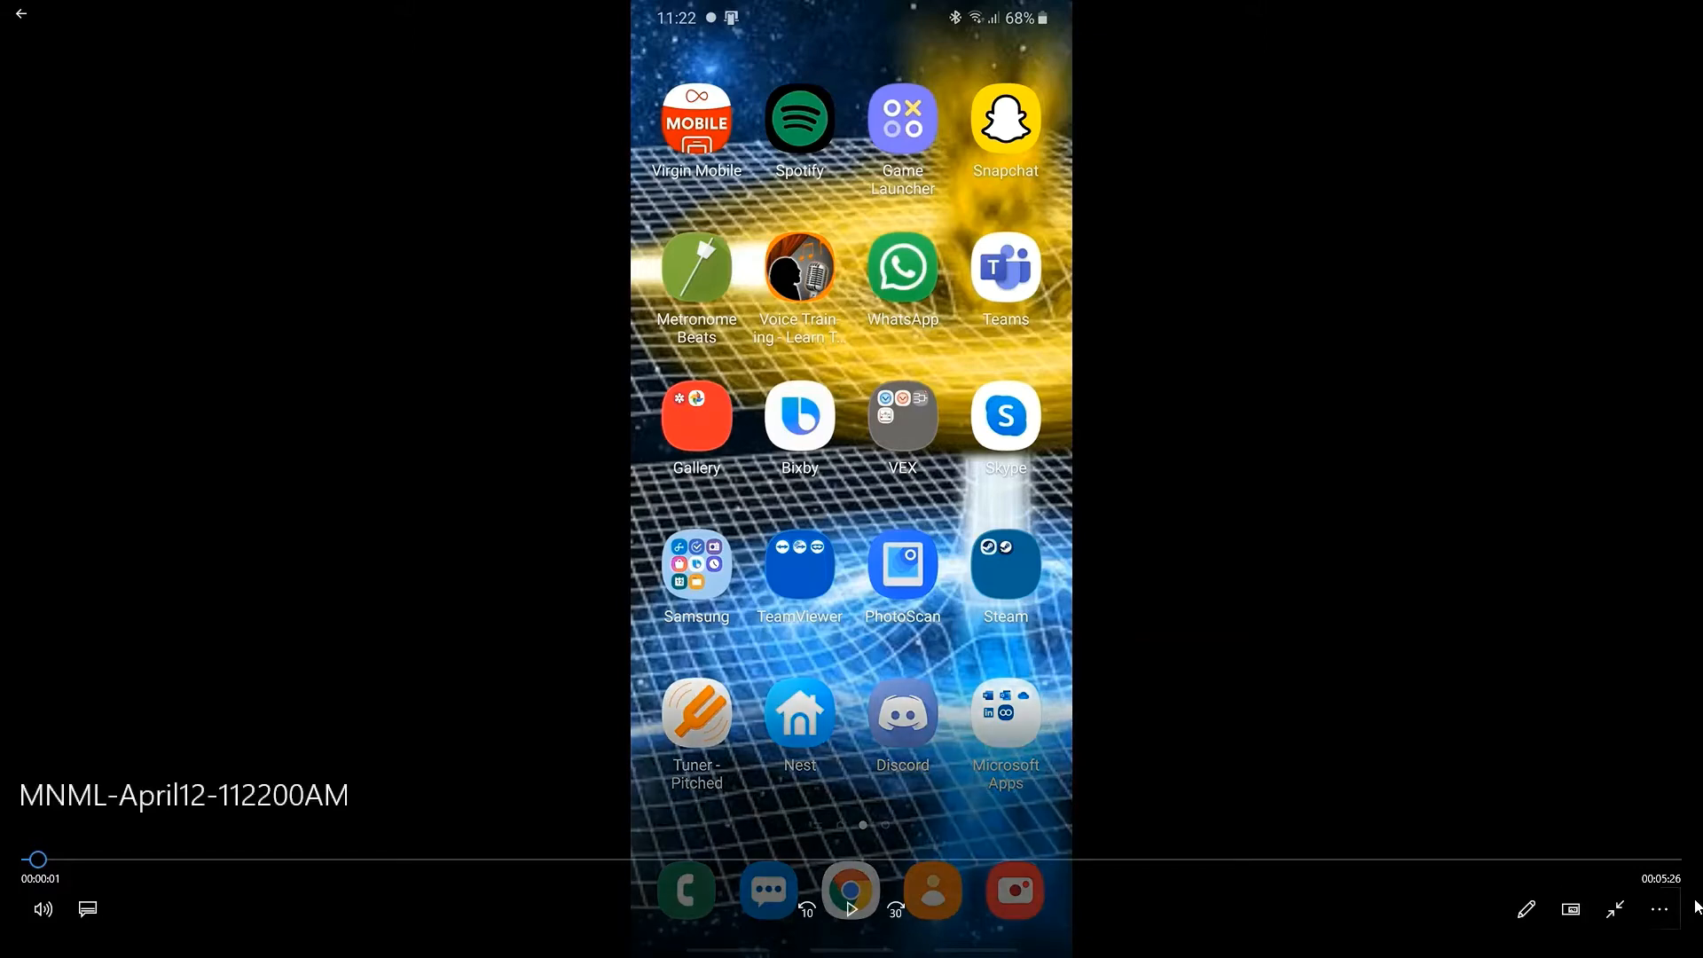
left_click(1660, 909)
left_click(1460, 786)
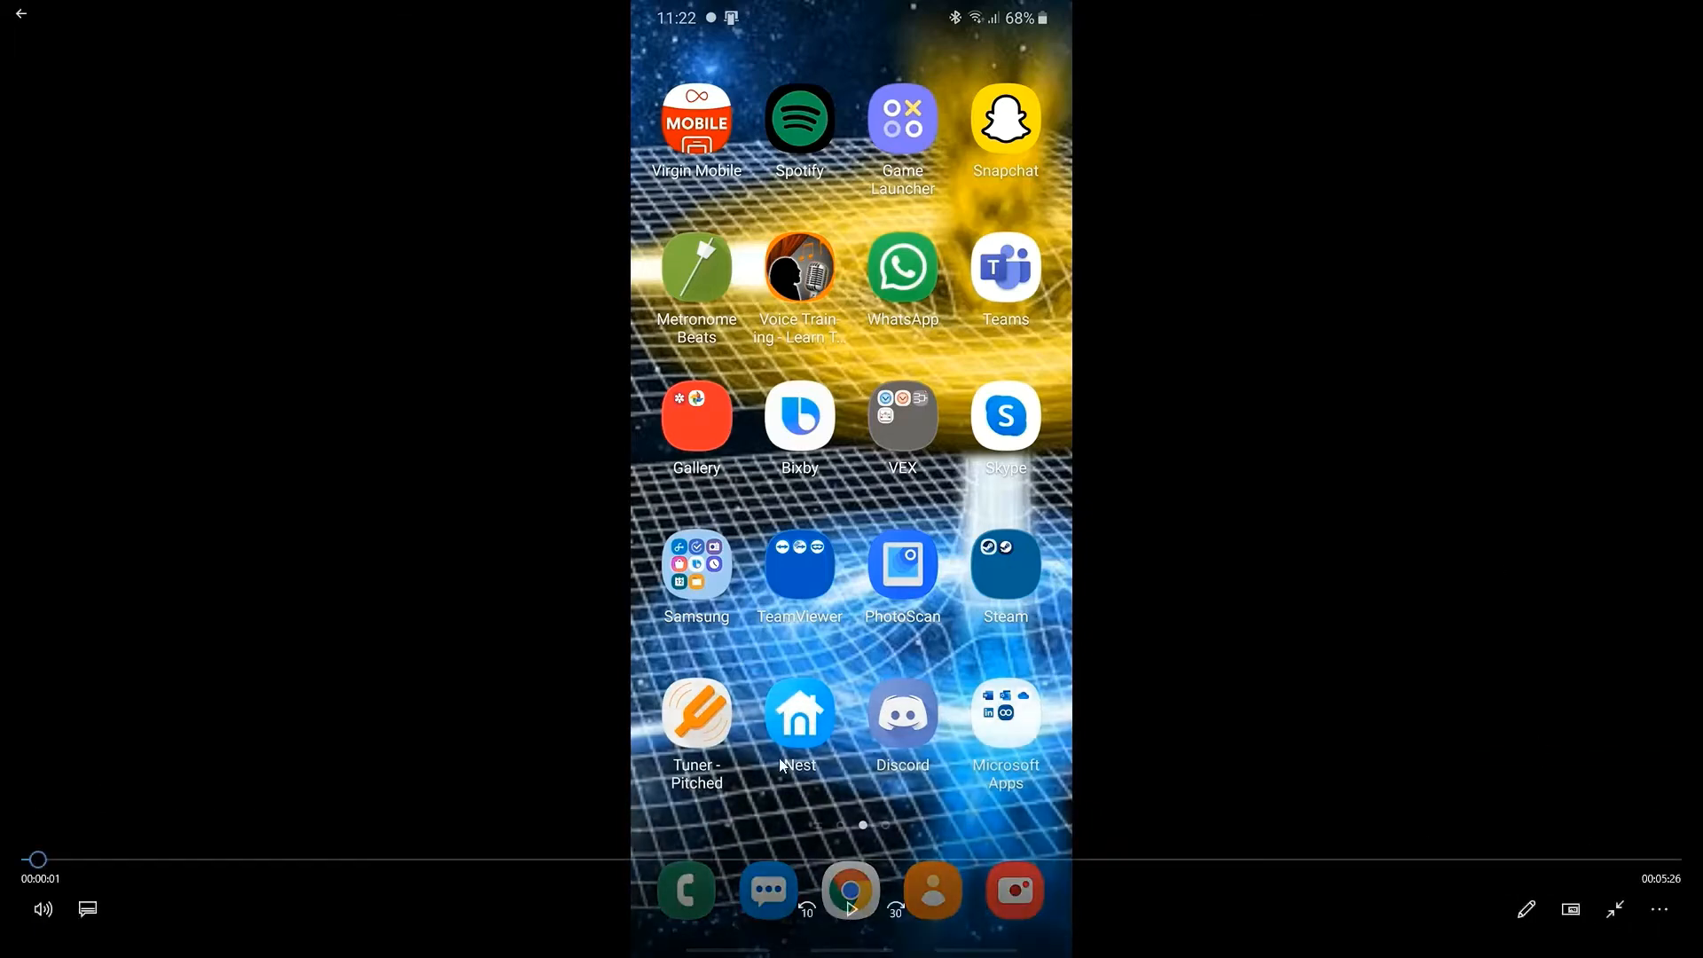
Step: Open the MNML-April12-112200AM recording from the From Phone folder with Photos and pause its playback
key("alt+Tab")
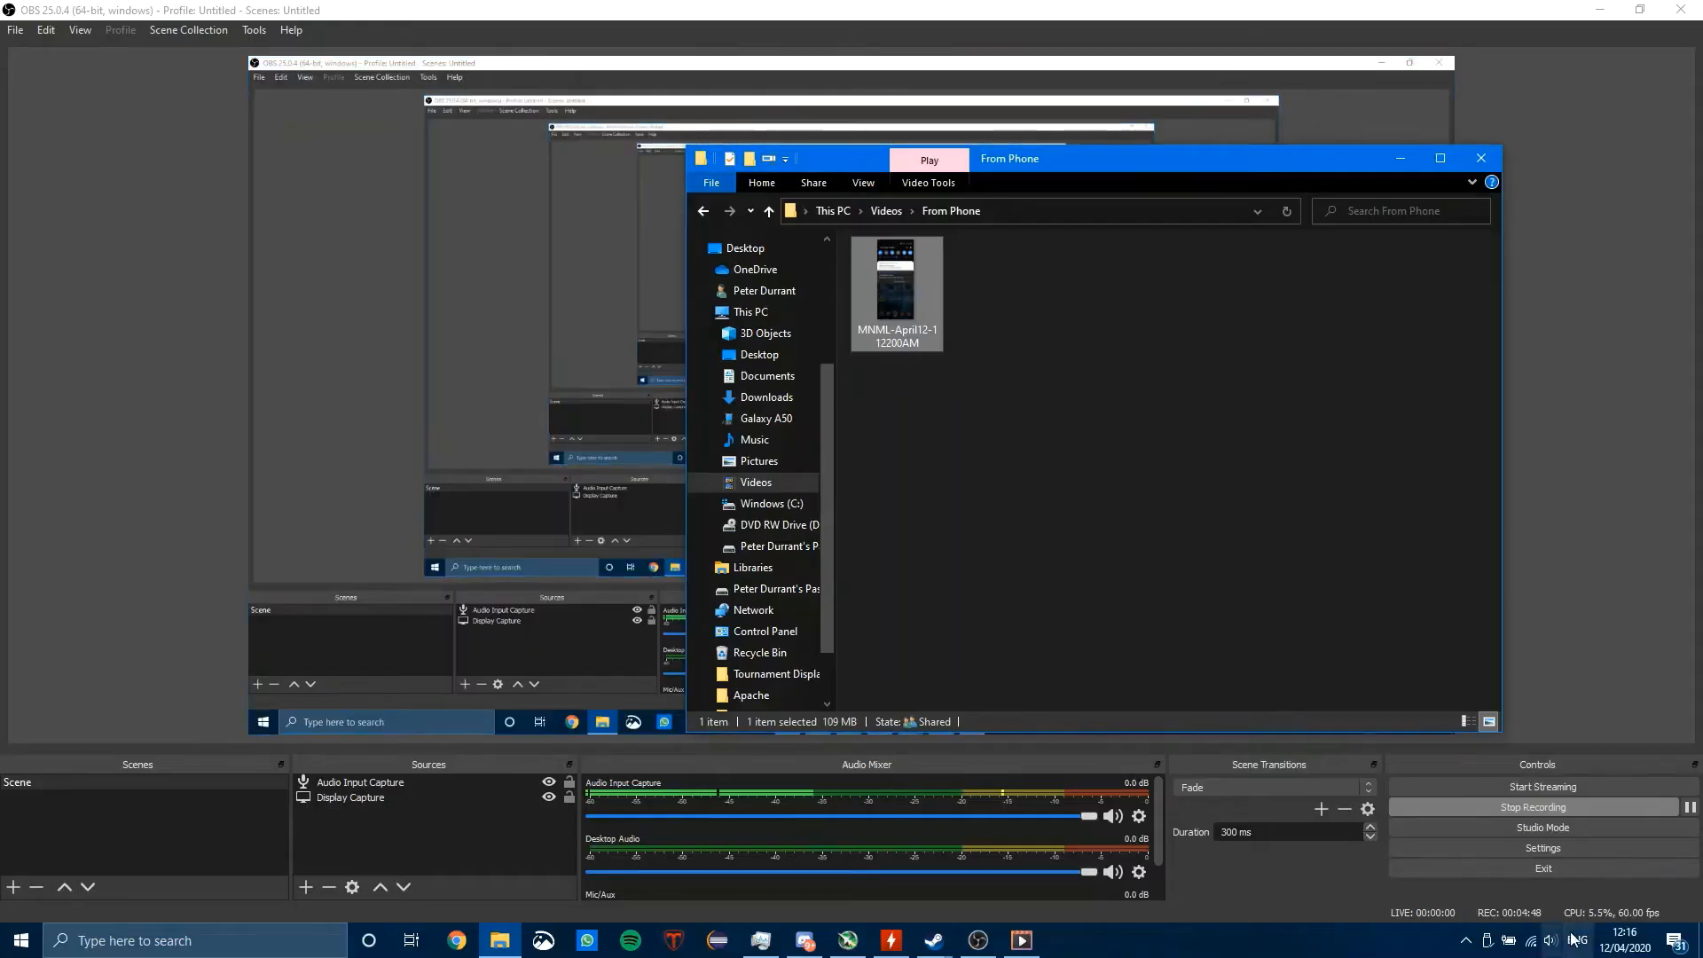
left_click(1626, 535)
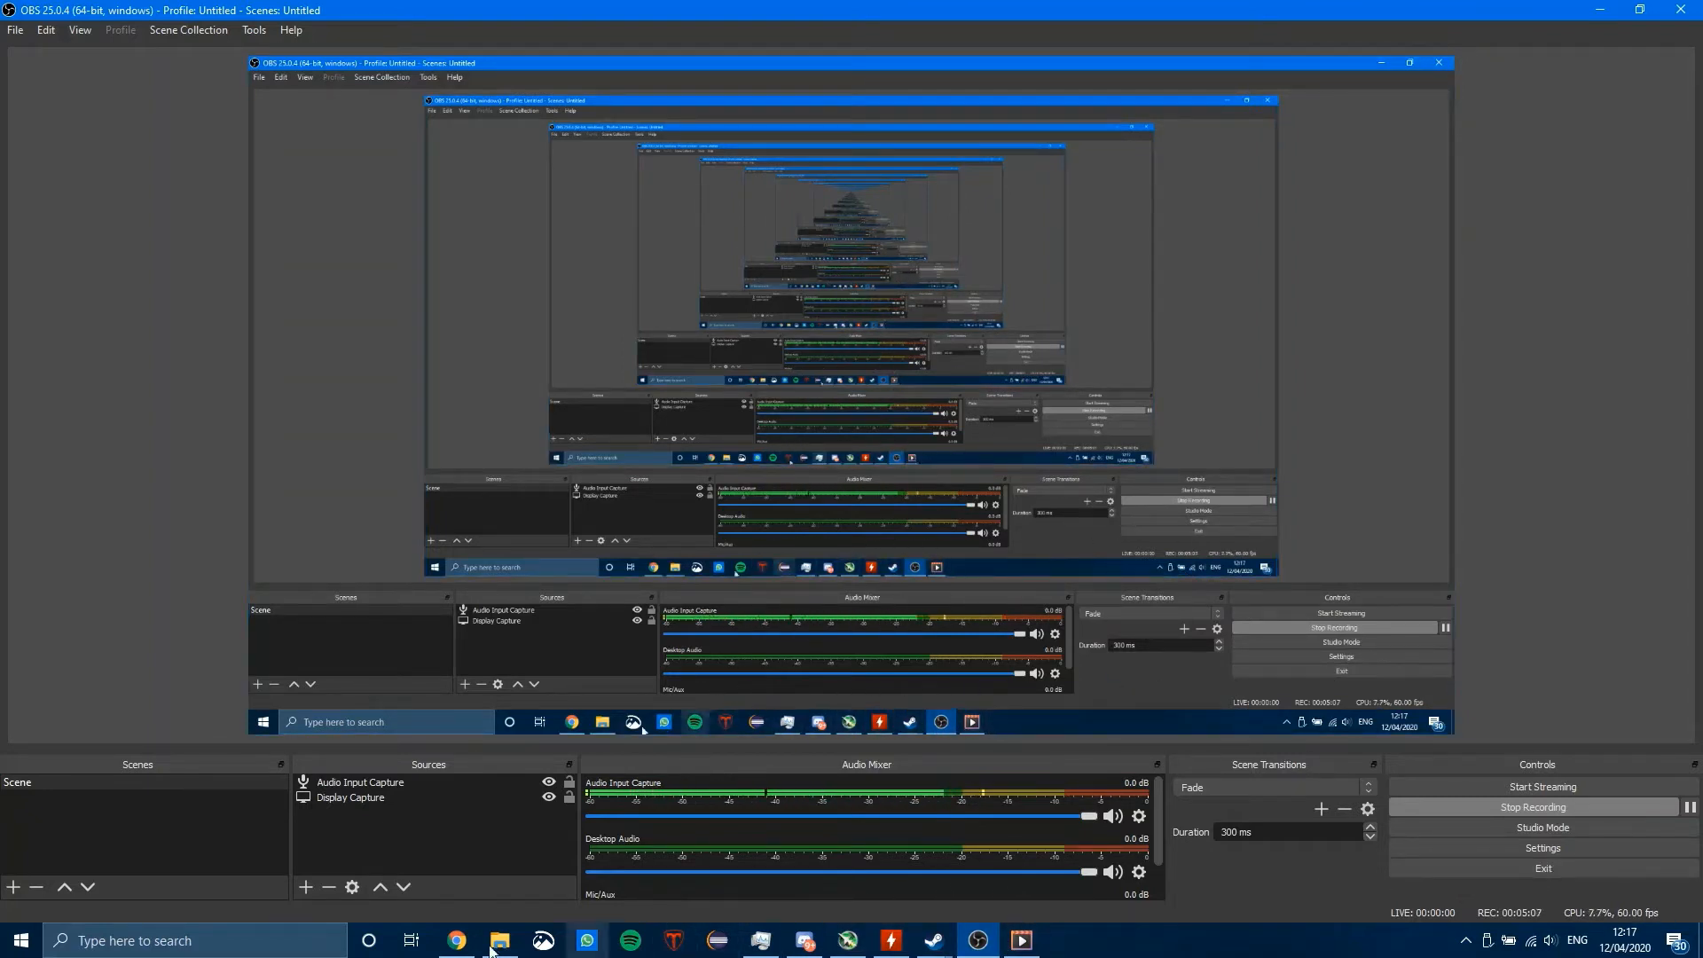
left_click(500, 940)
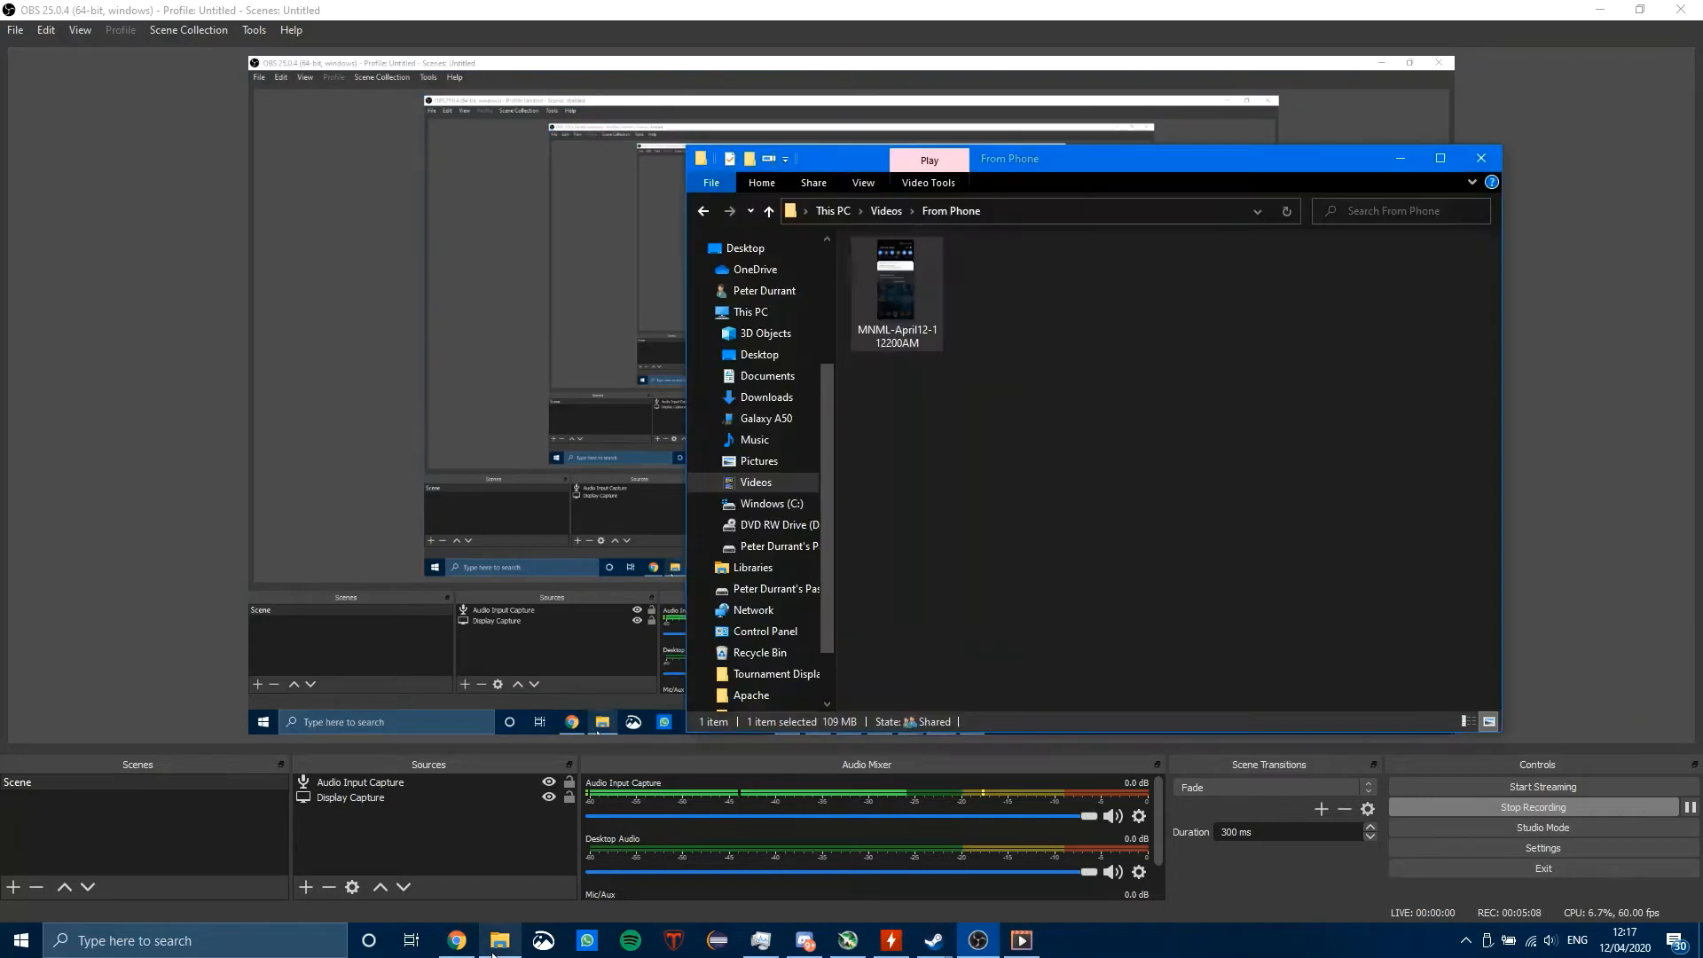
right_click(878, 282)
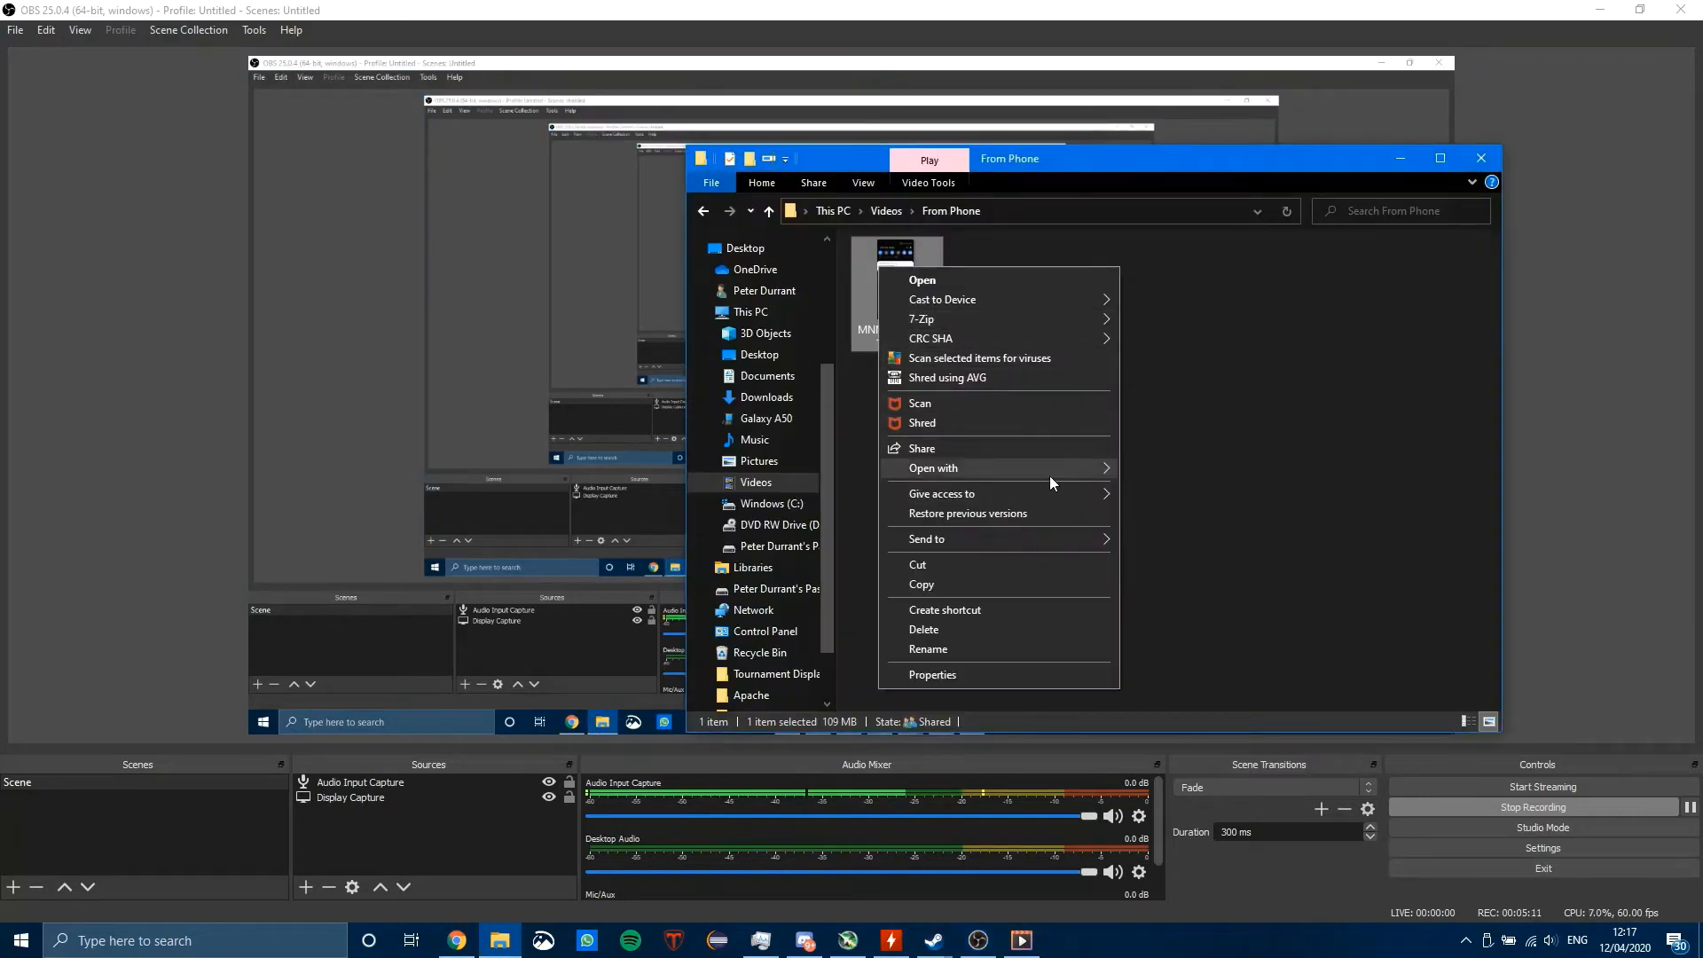
mouse_move(1072, 465)
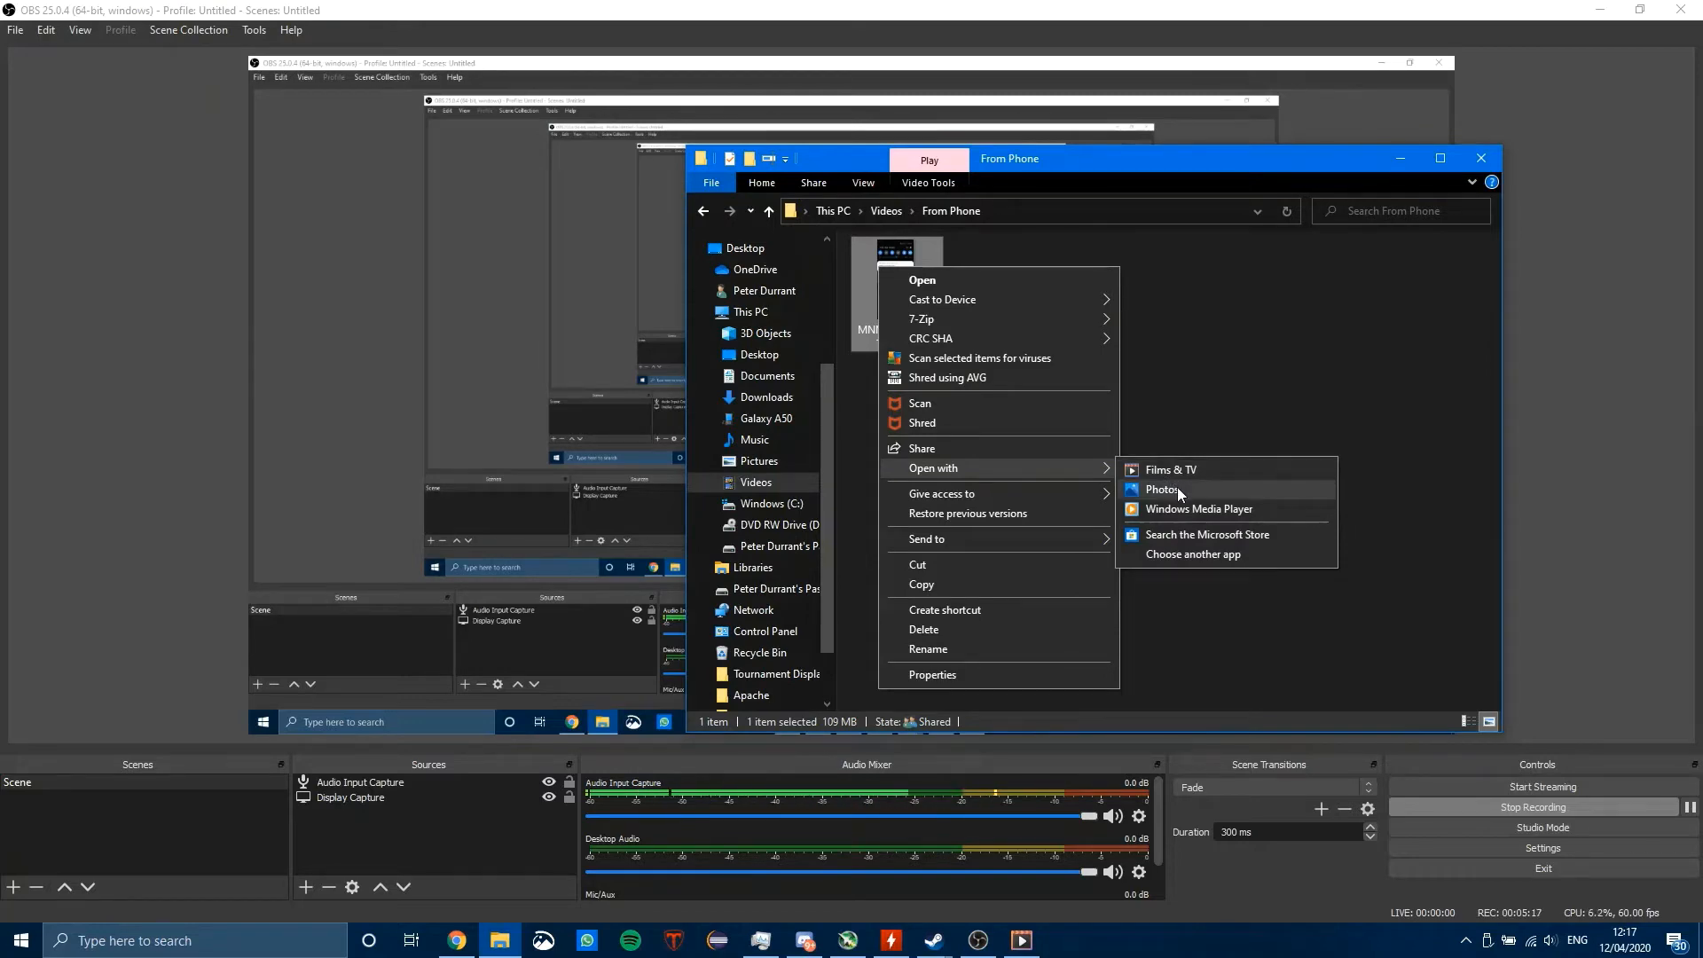
left_click(1178, 489)
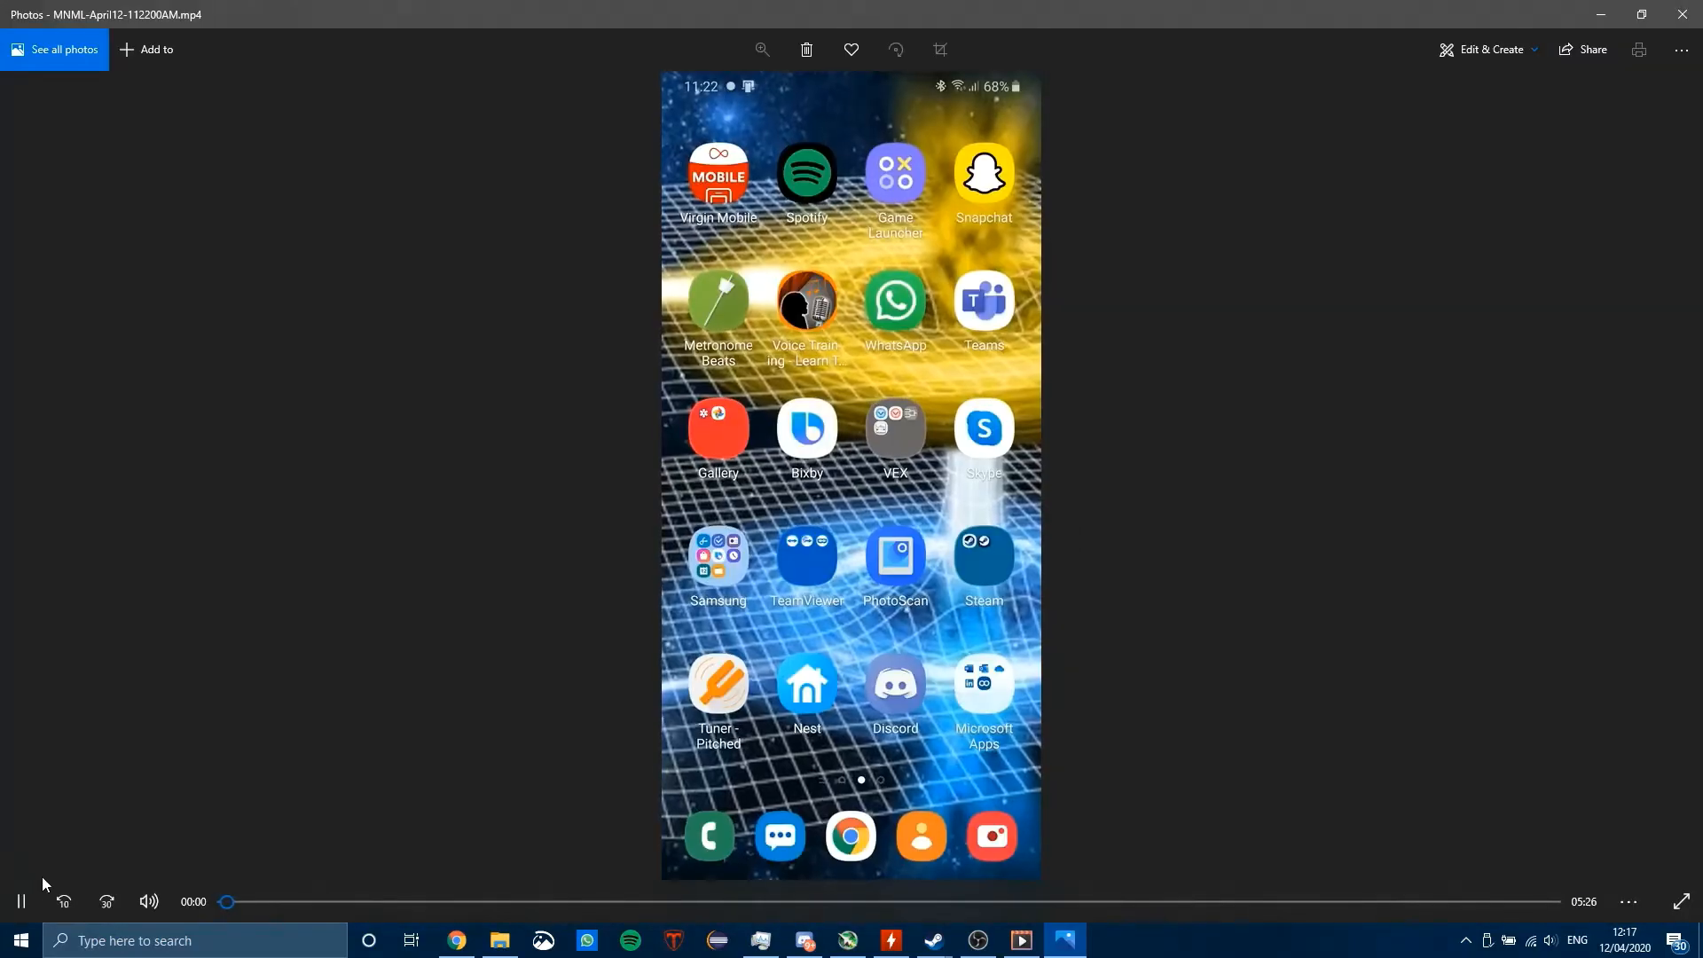
left_click(36, 895)
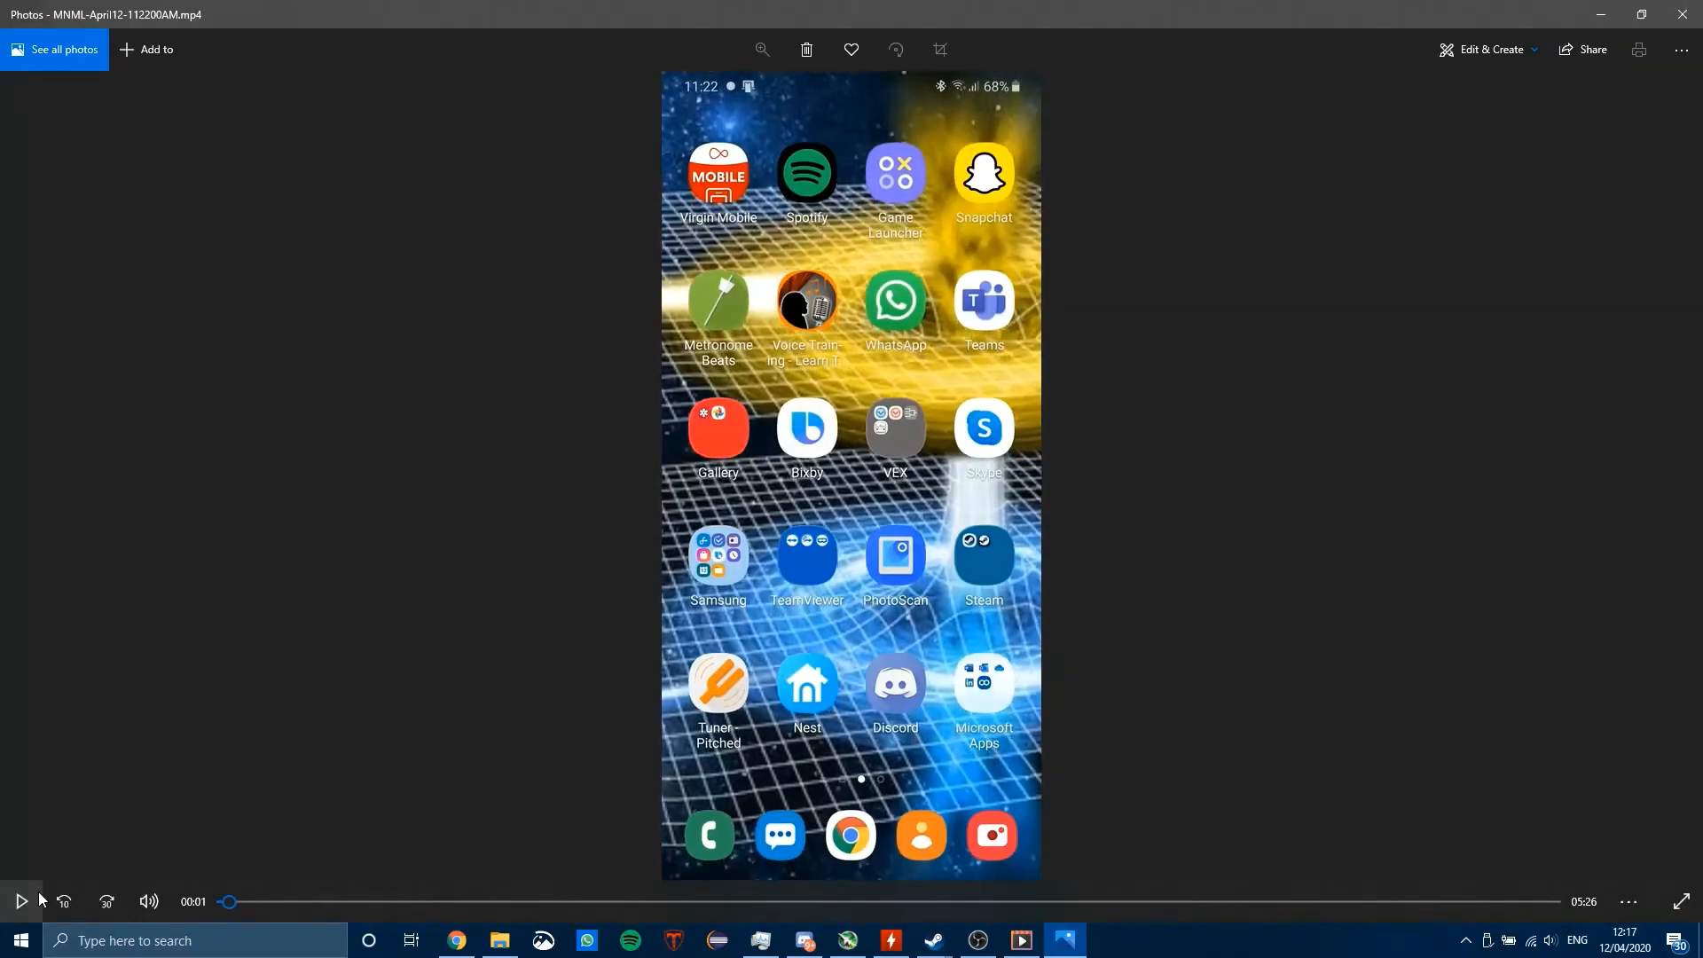
Step: Create a video with text from the recording, naming the project with a person's first name followed by "tutorial"
left_click(1525, 52)
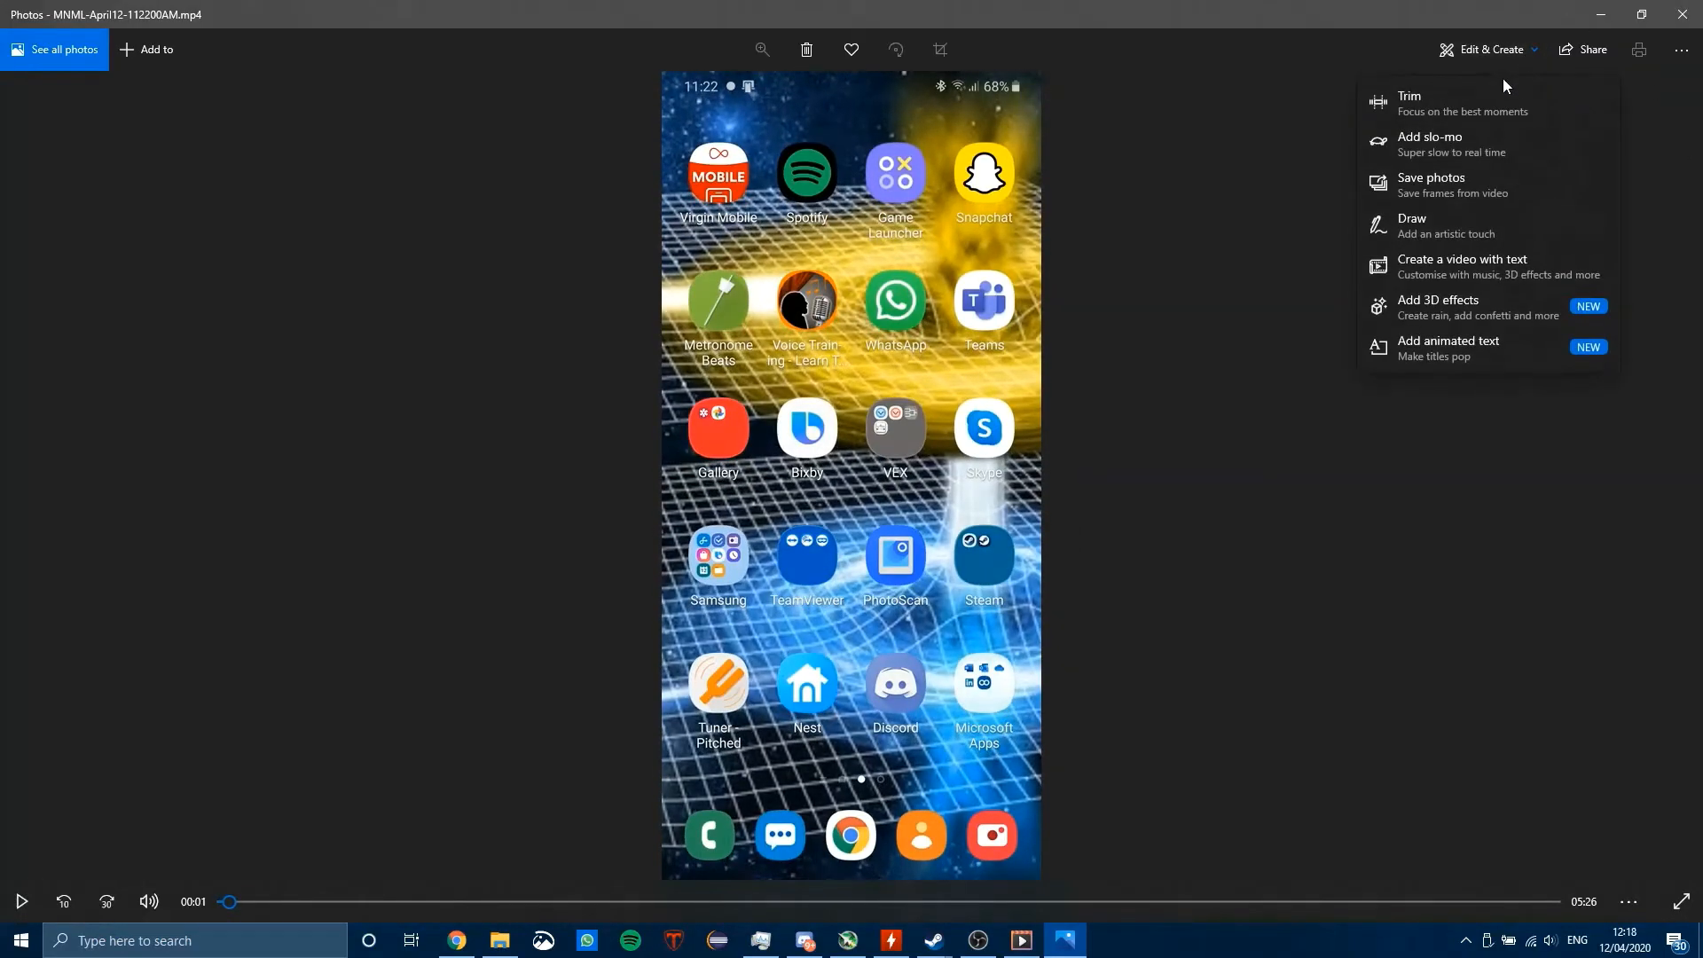
left_click(1502, 40)
left_click(1501, 40)
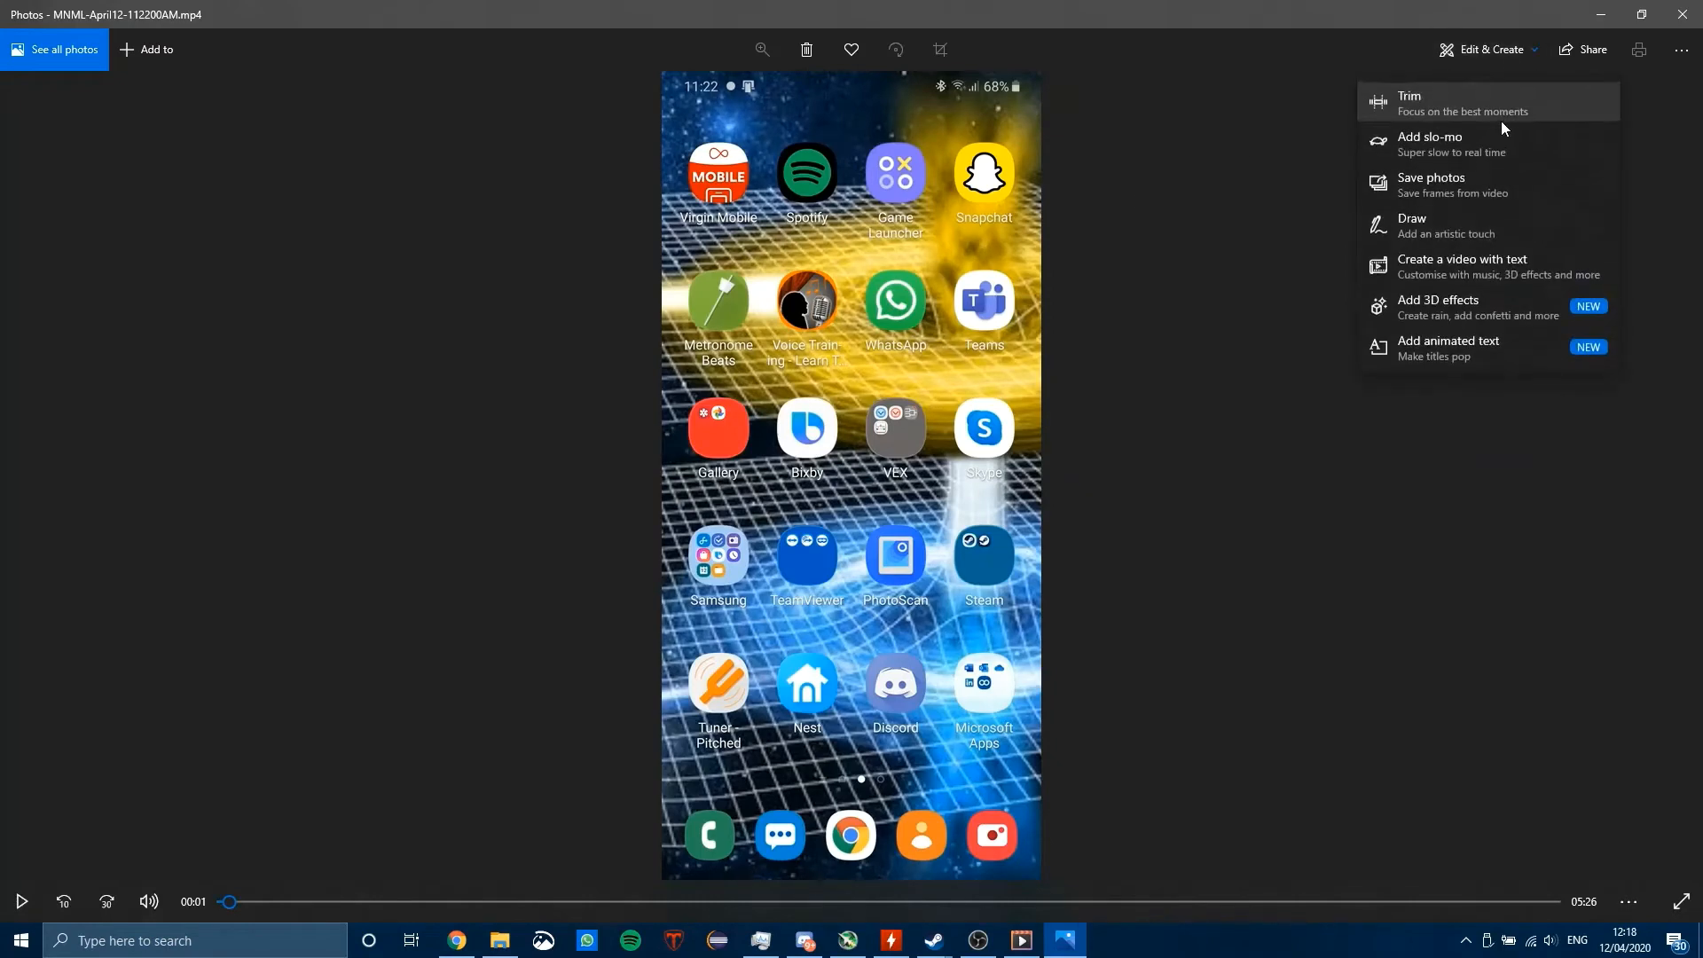
left_click(1502, 280)
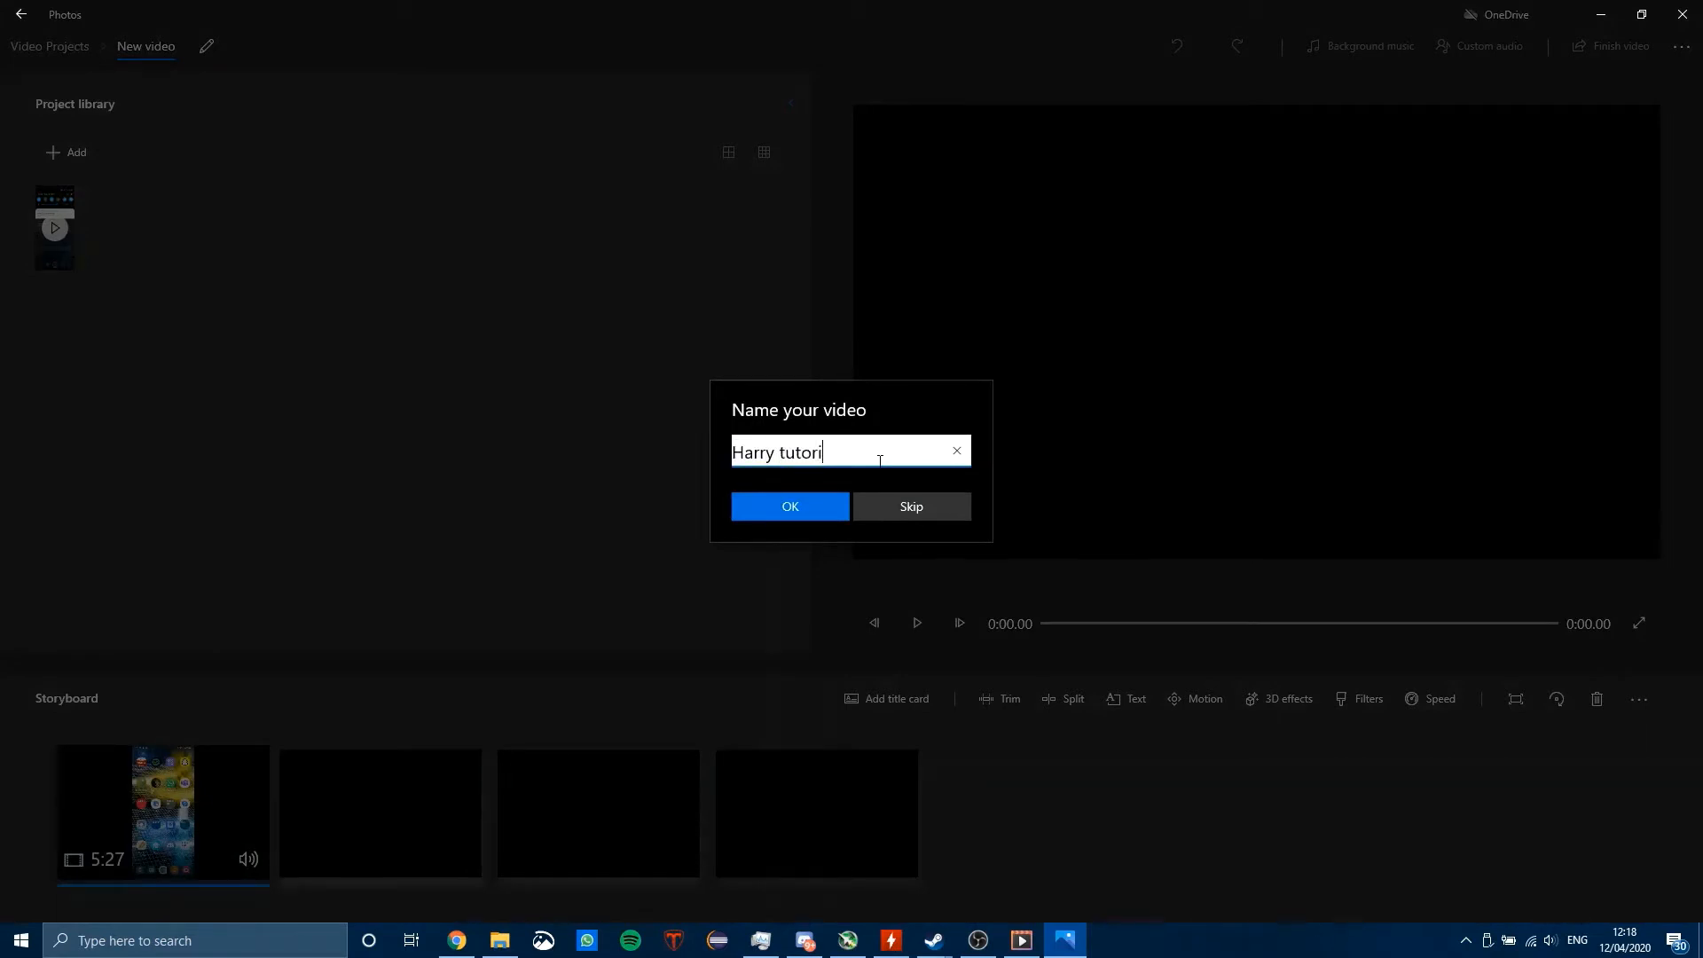
left_click(803, 507)
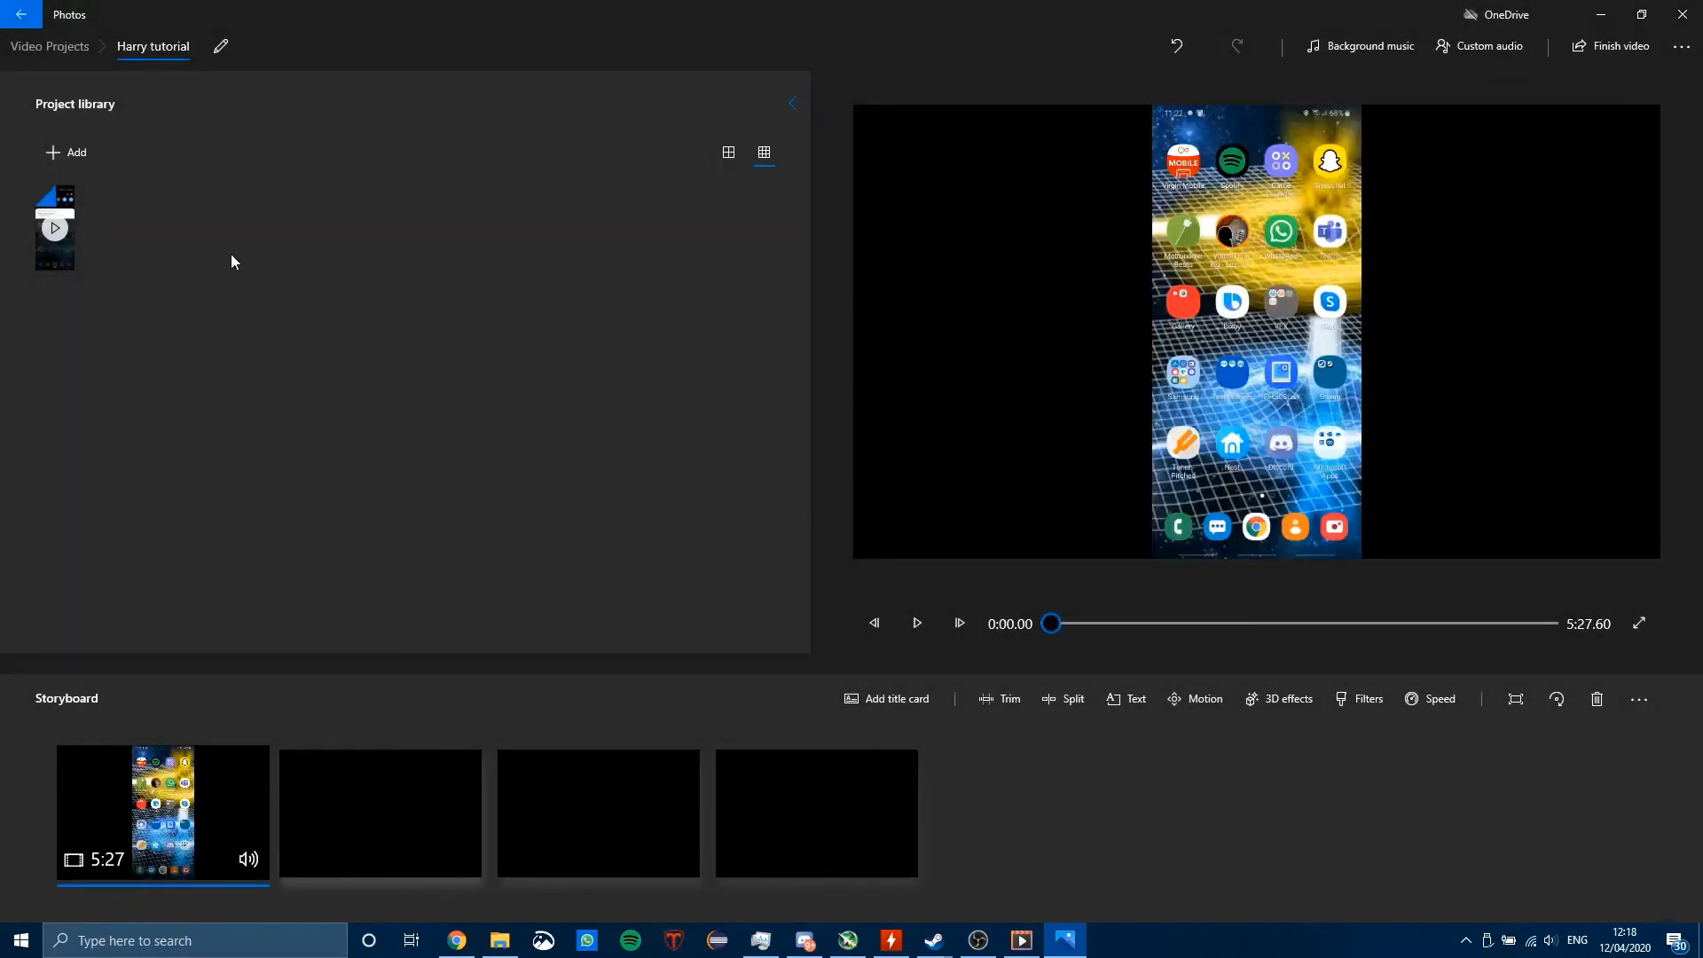
Step: Start adding media from this PC to the project library and browse to the Galaxy A50
left_click(70, 165)
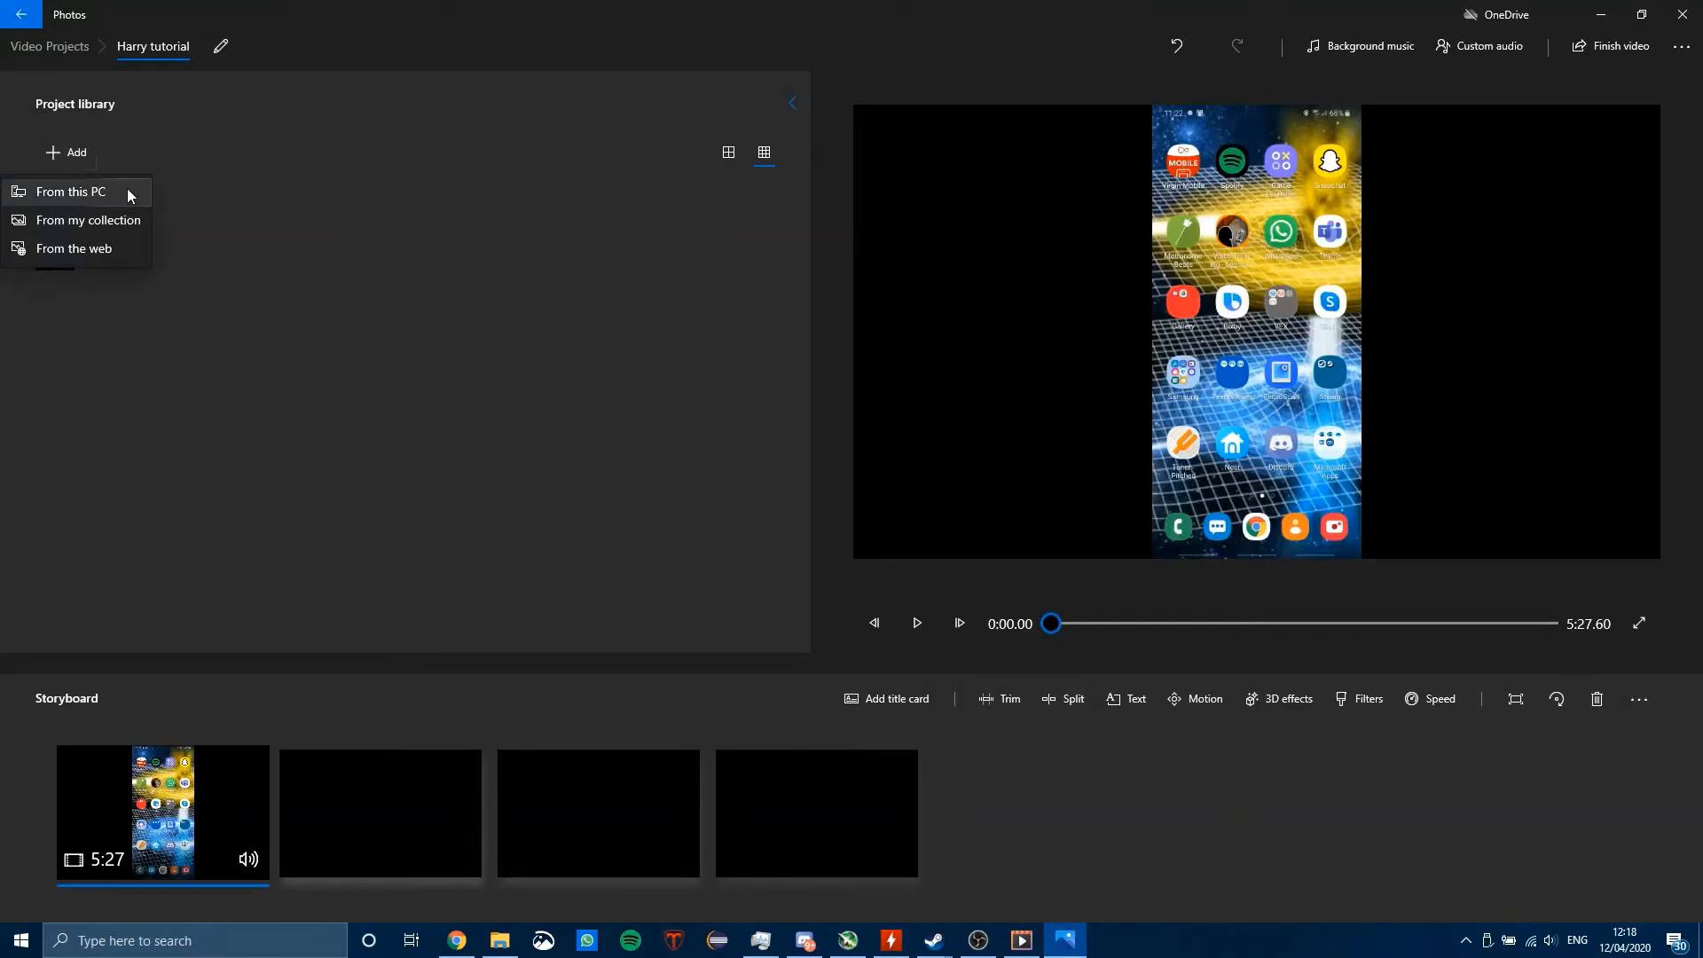
left_click(126, 190)
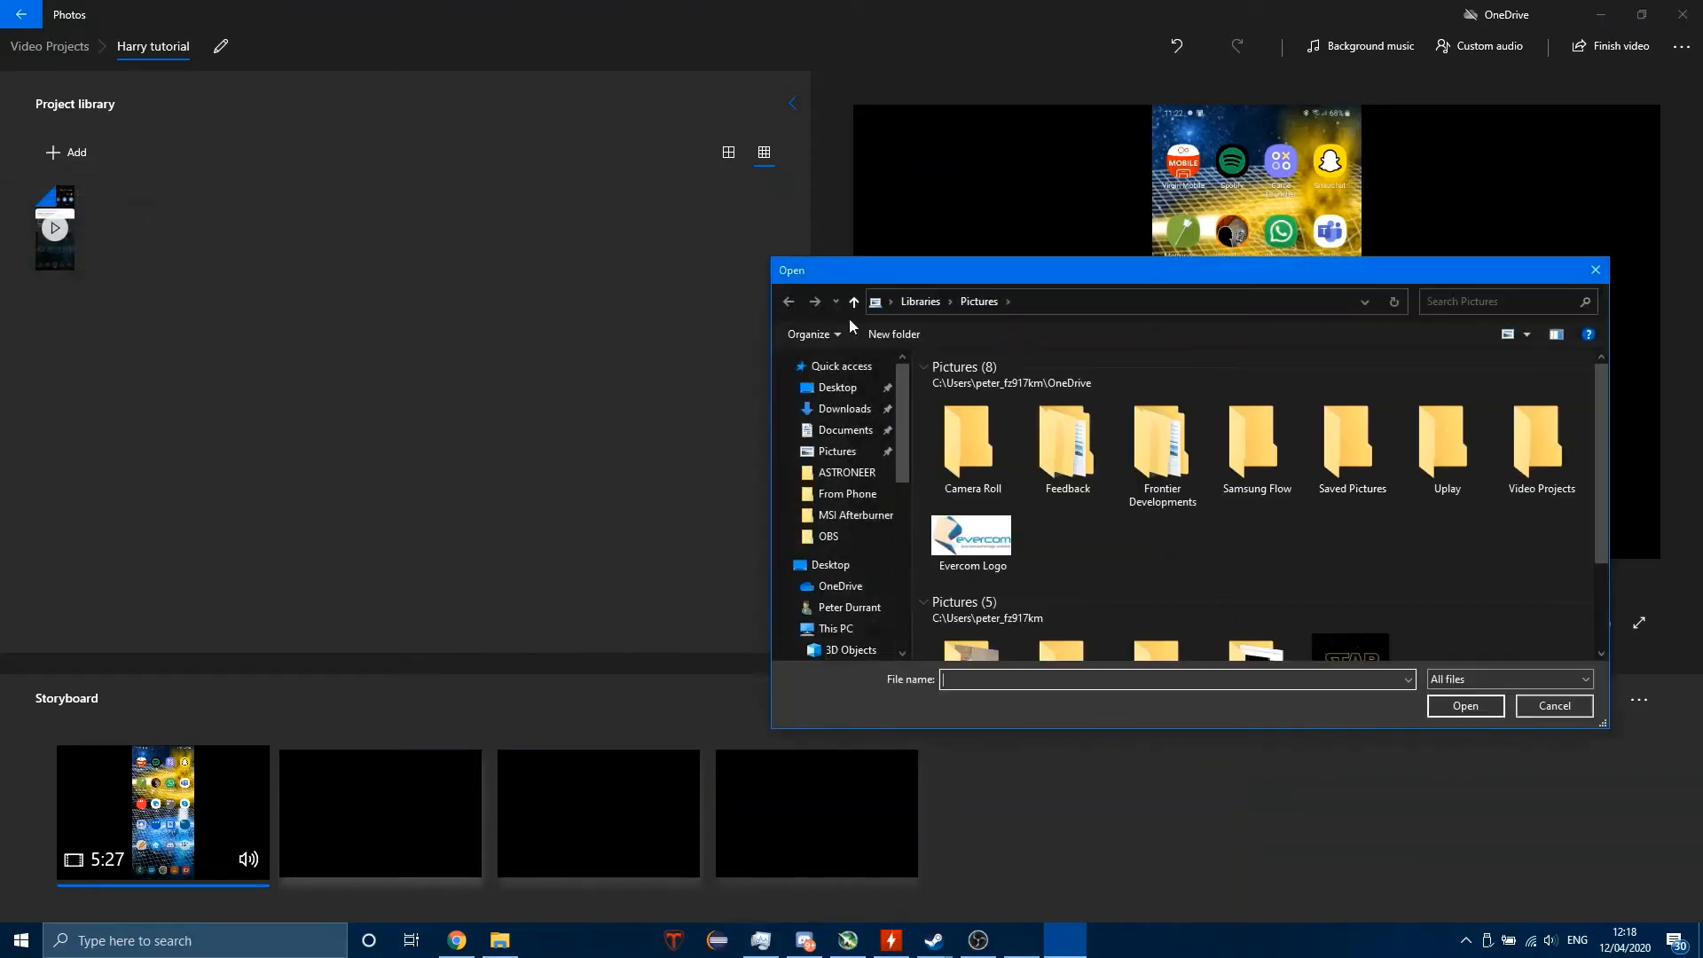
left_click_drag(981, 268, 1006, 183)
scroll(838, 412, "down", 3)
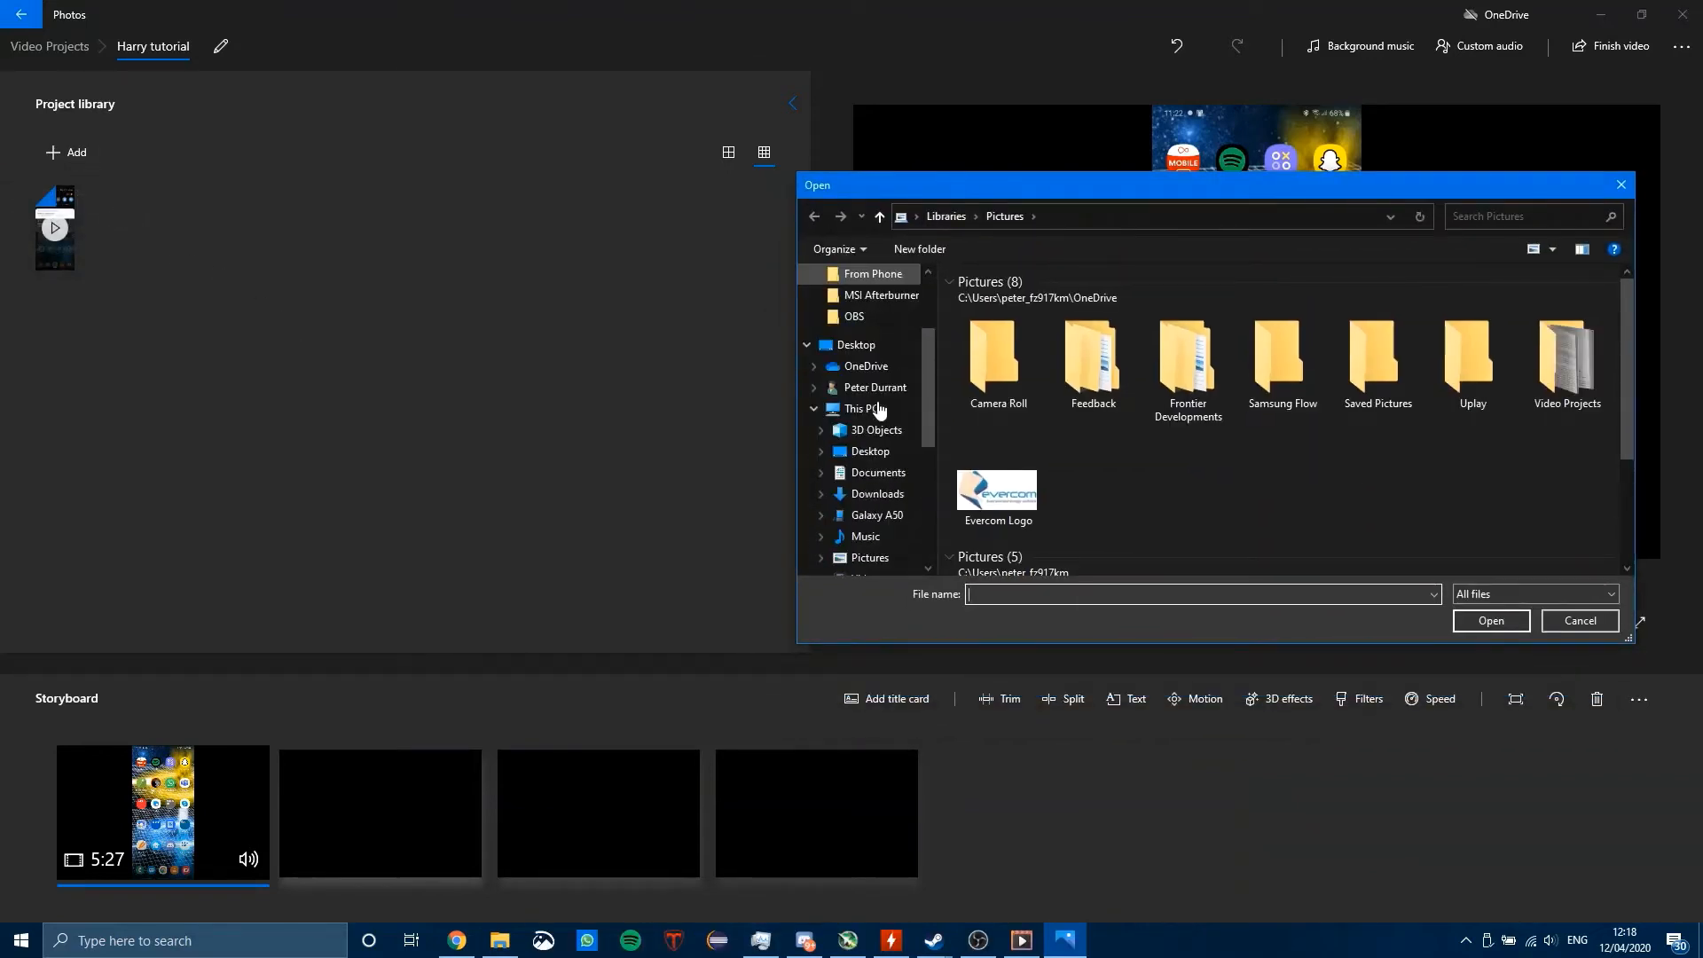
left_click(872, 454)
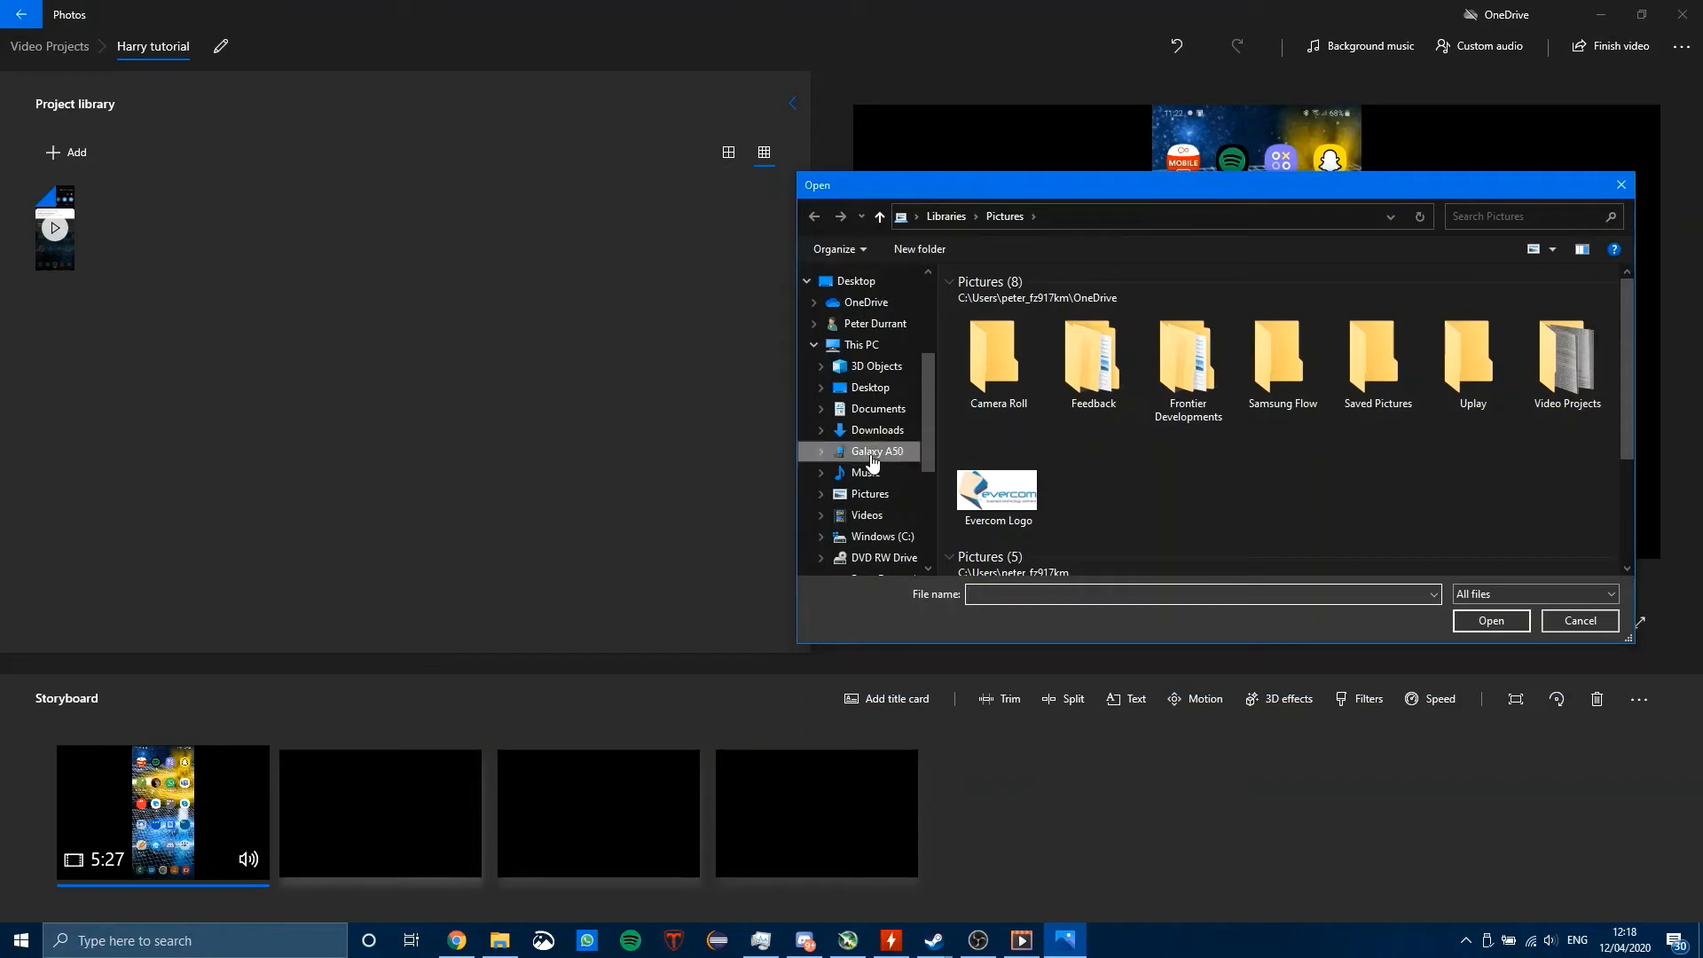
Step: Browse to the Camera folder inside DCIM on the phone's Card storage and look through its files
double_click(1328, 305)
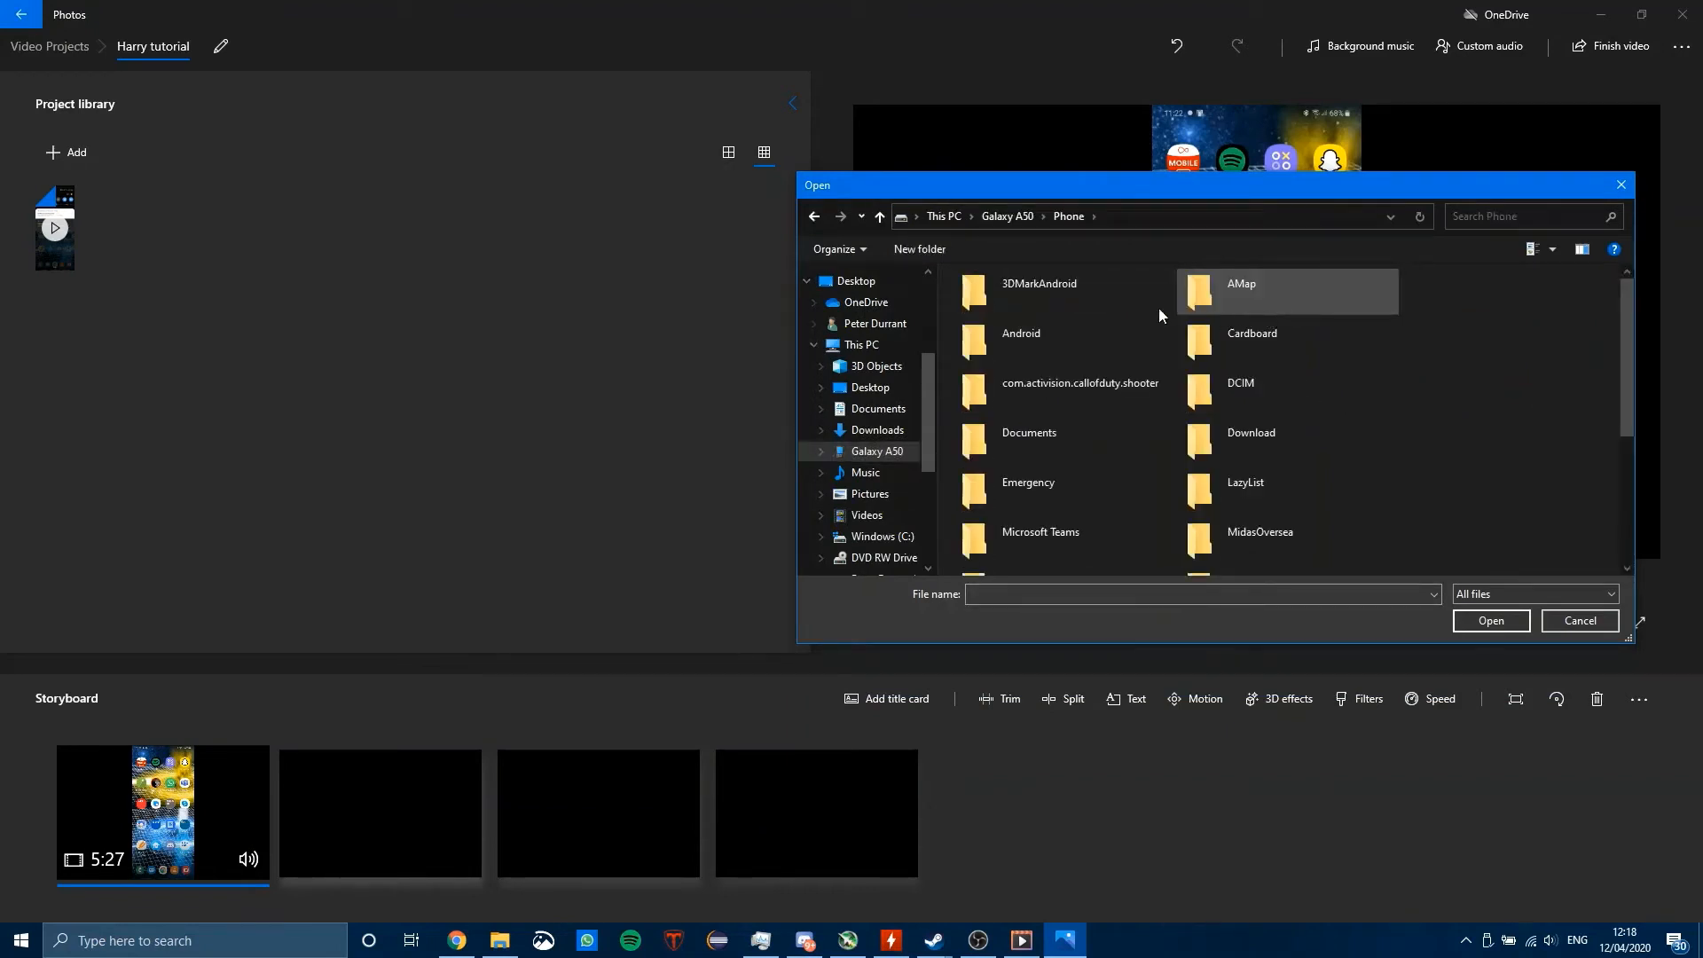
left_click(1008, 216)
double_click(1040, 306)
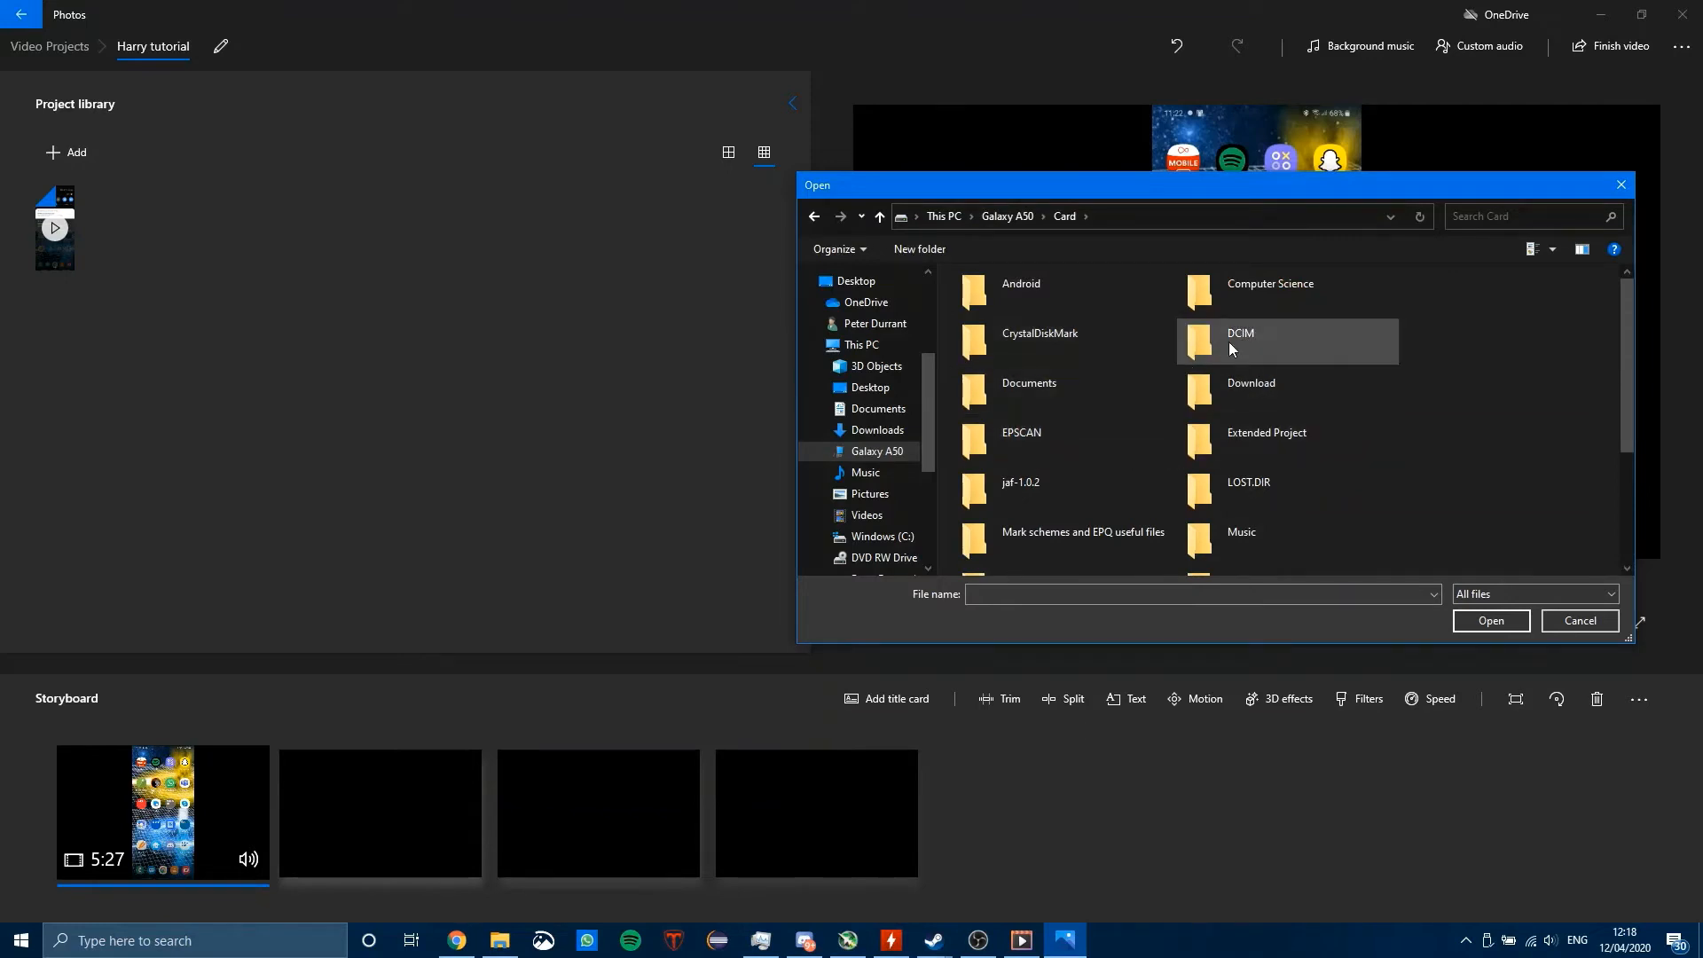
scroll(1242, 345, "down", 3)
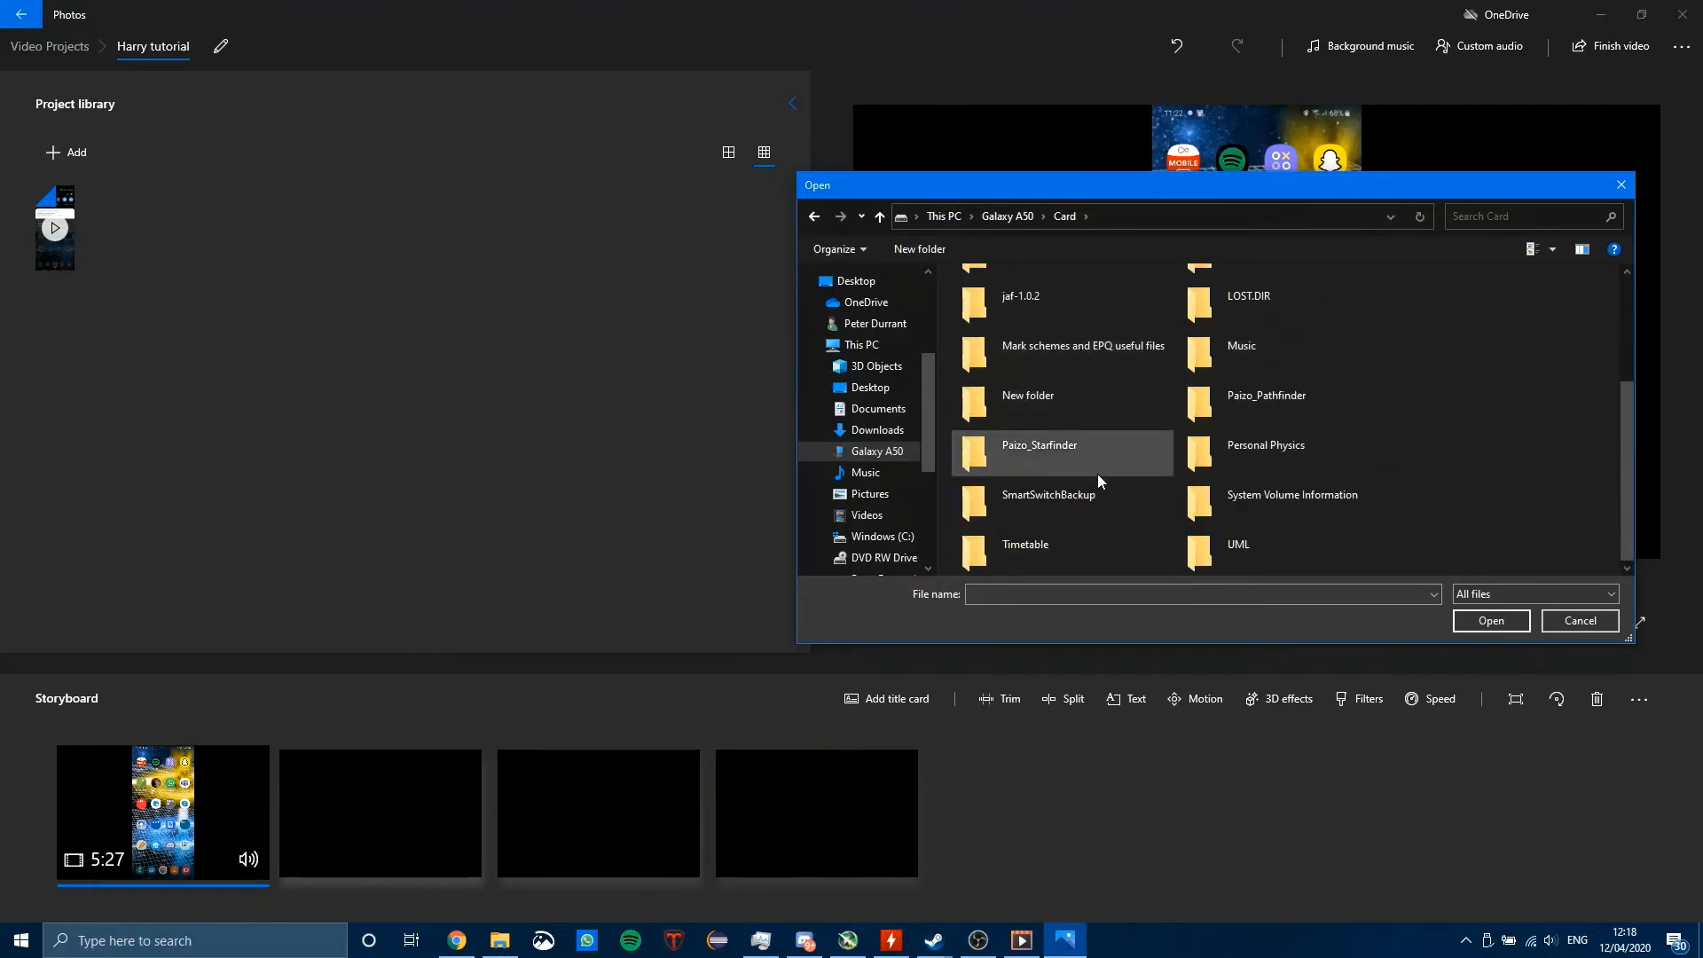
scroll(1097, 474, "up", 3)
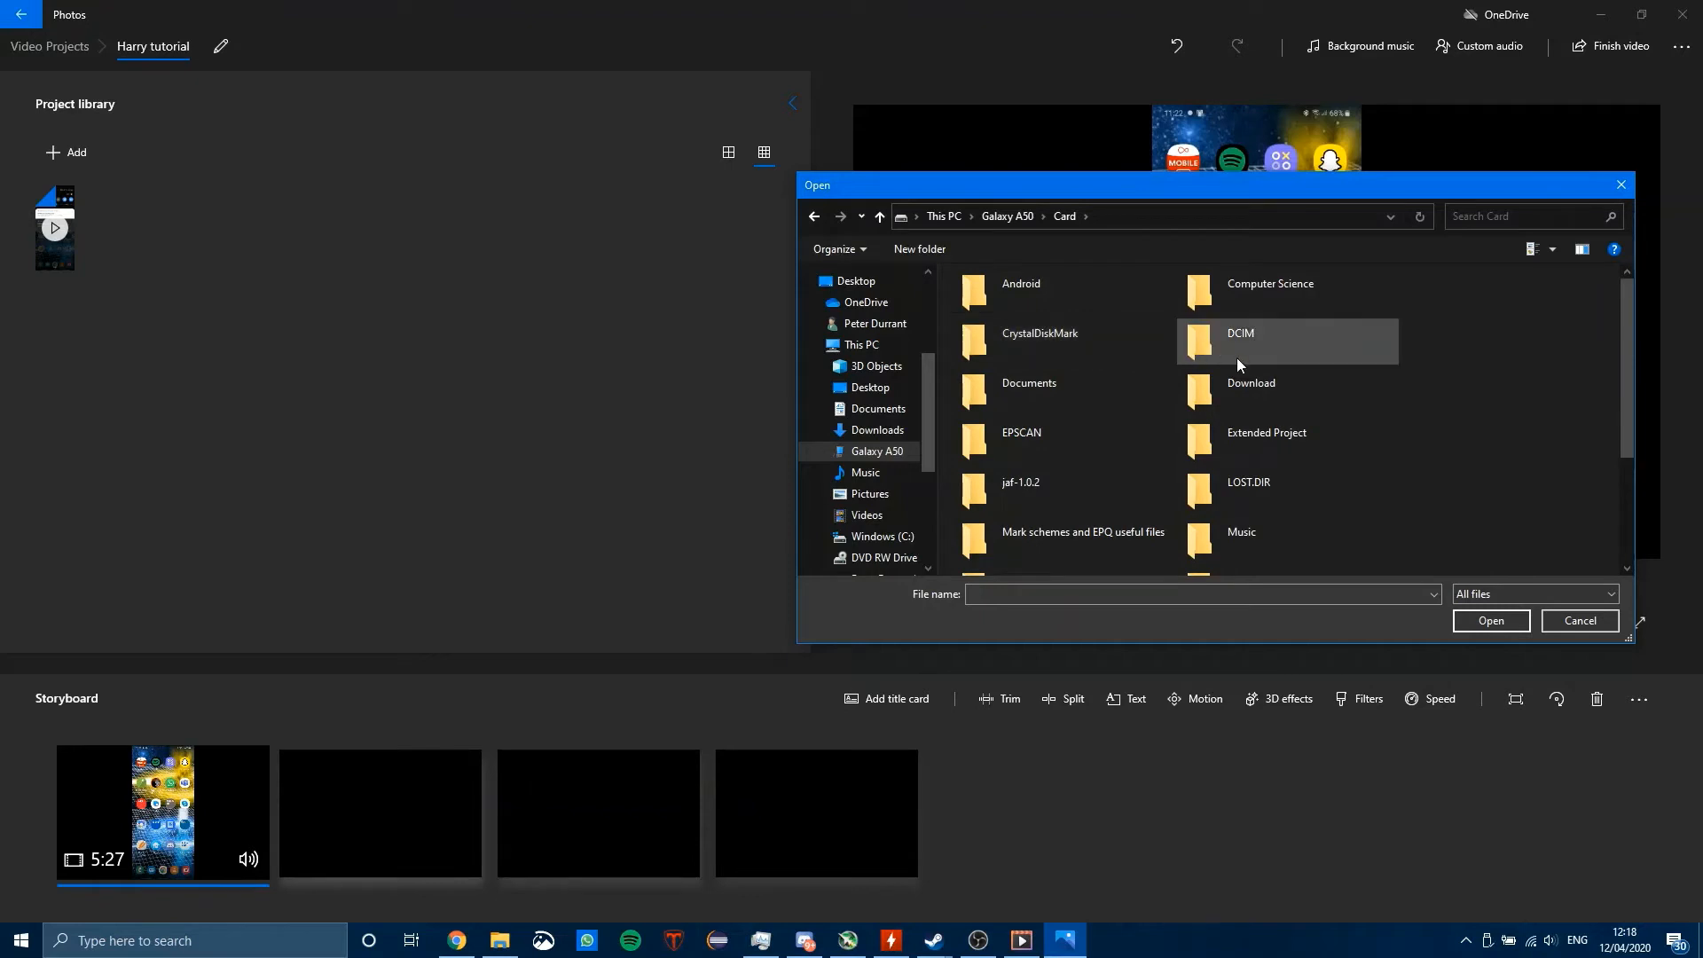
double_click(1220, 332)
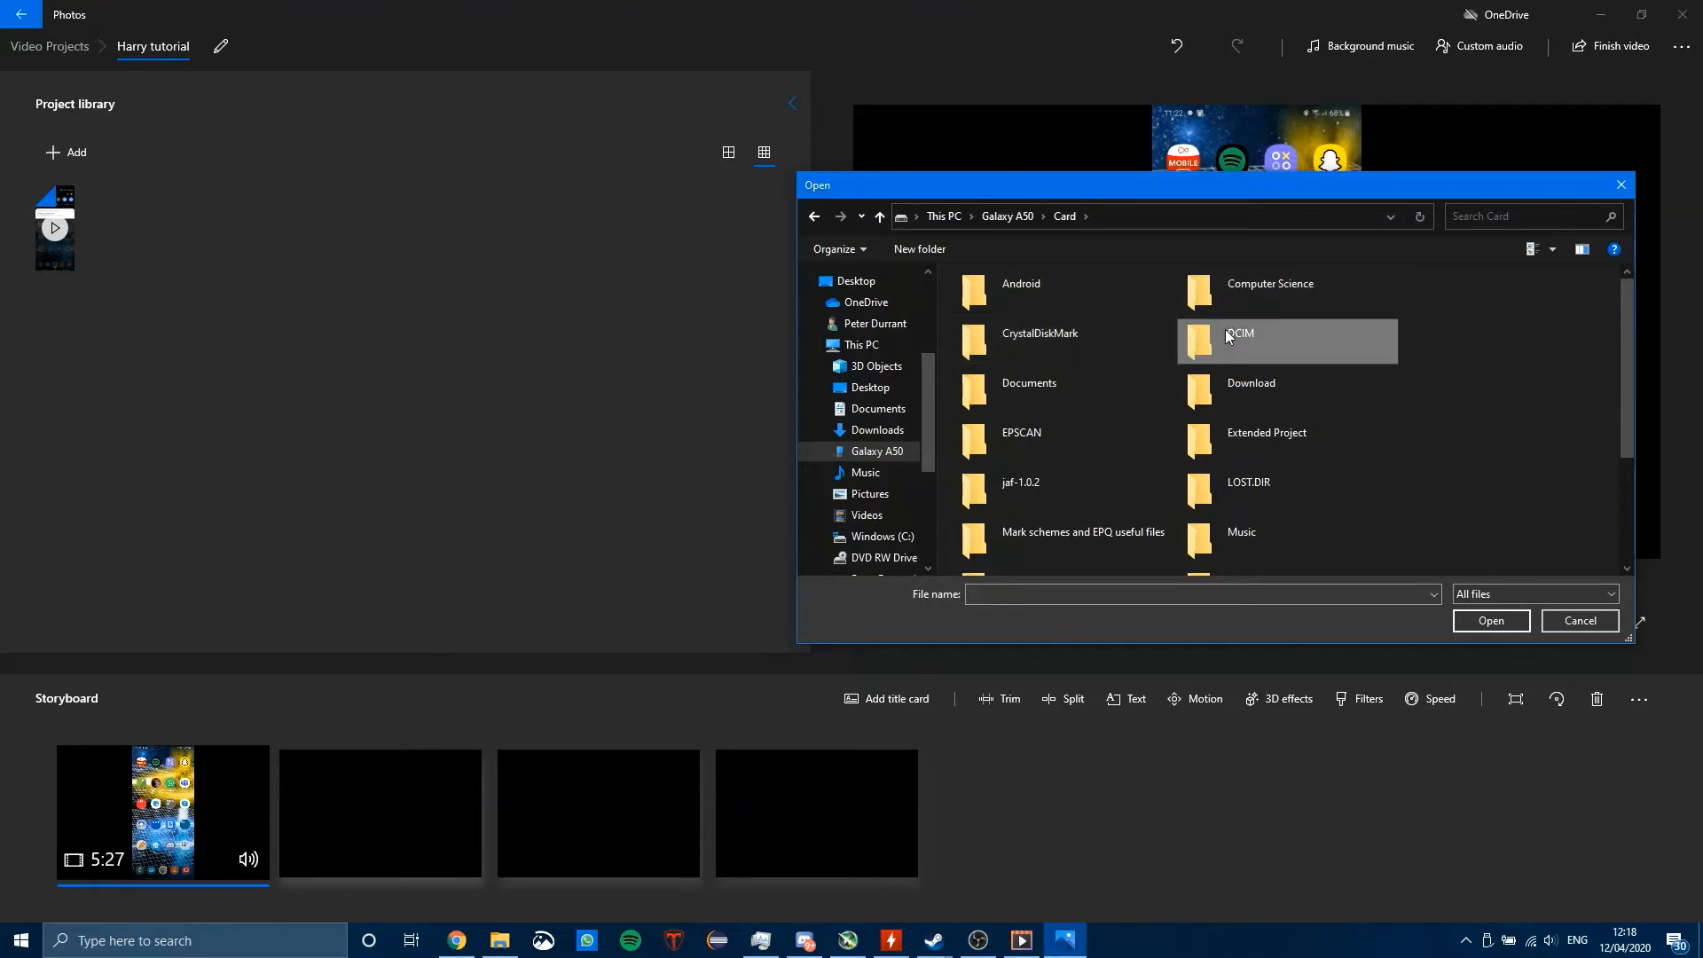
double_click(1016, 276)
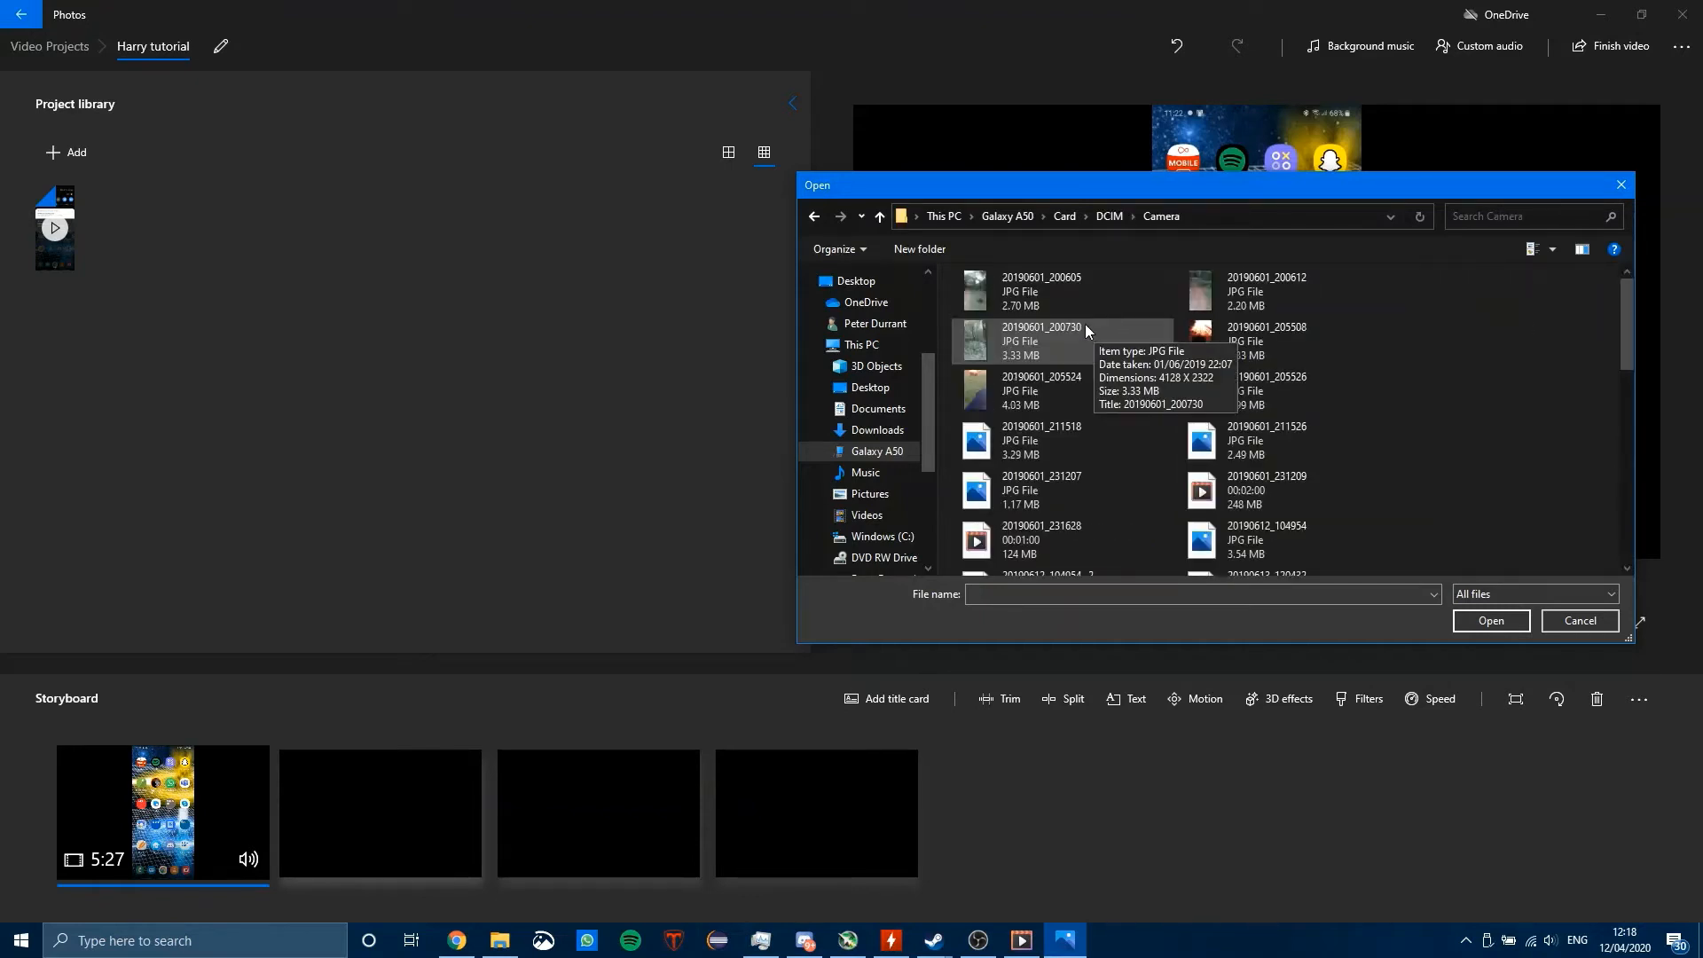
scroll(1259, 346, "down", 5)
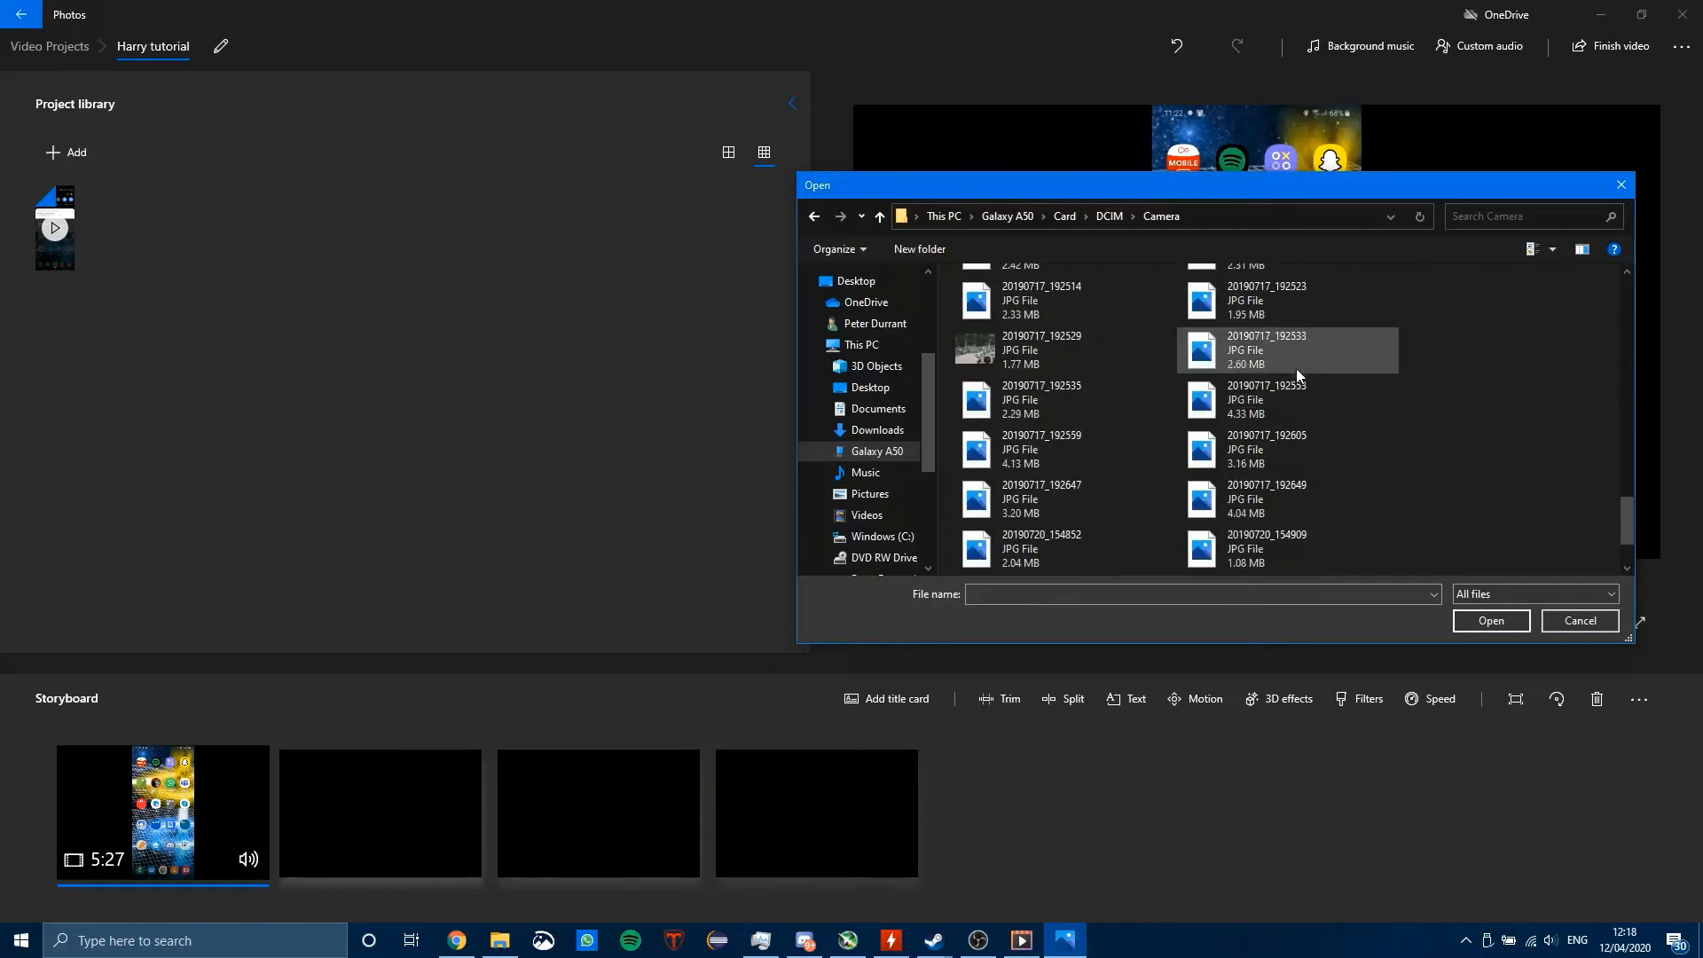
scroll(1297, 367, "down", 5)
scroll(1366, 494, "down", 3)
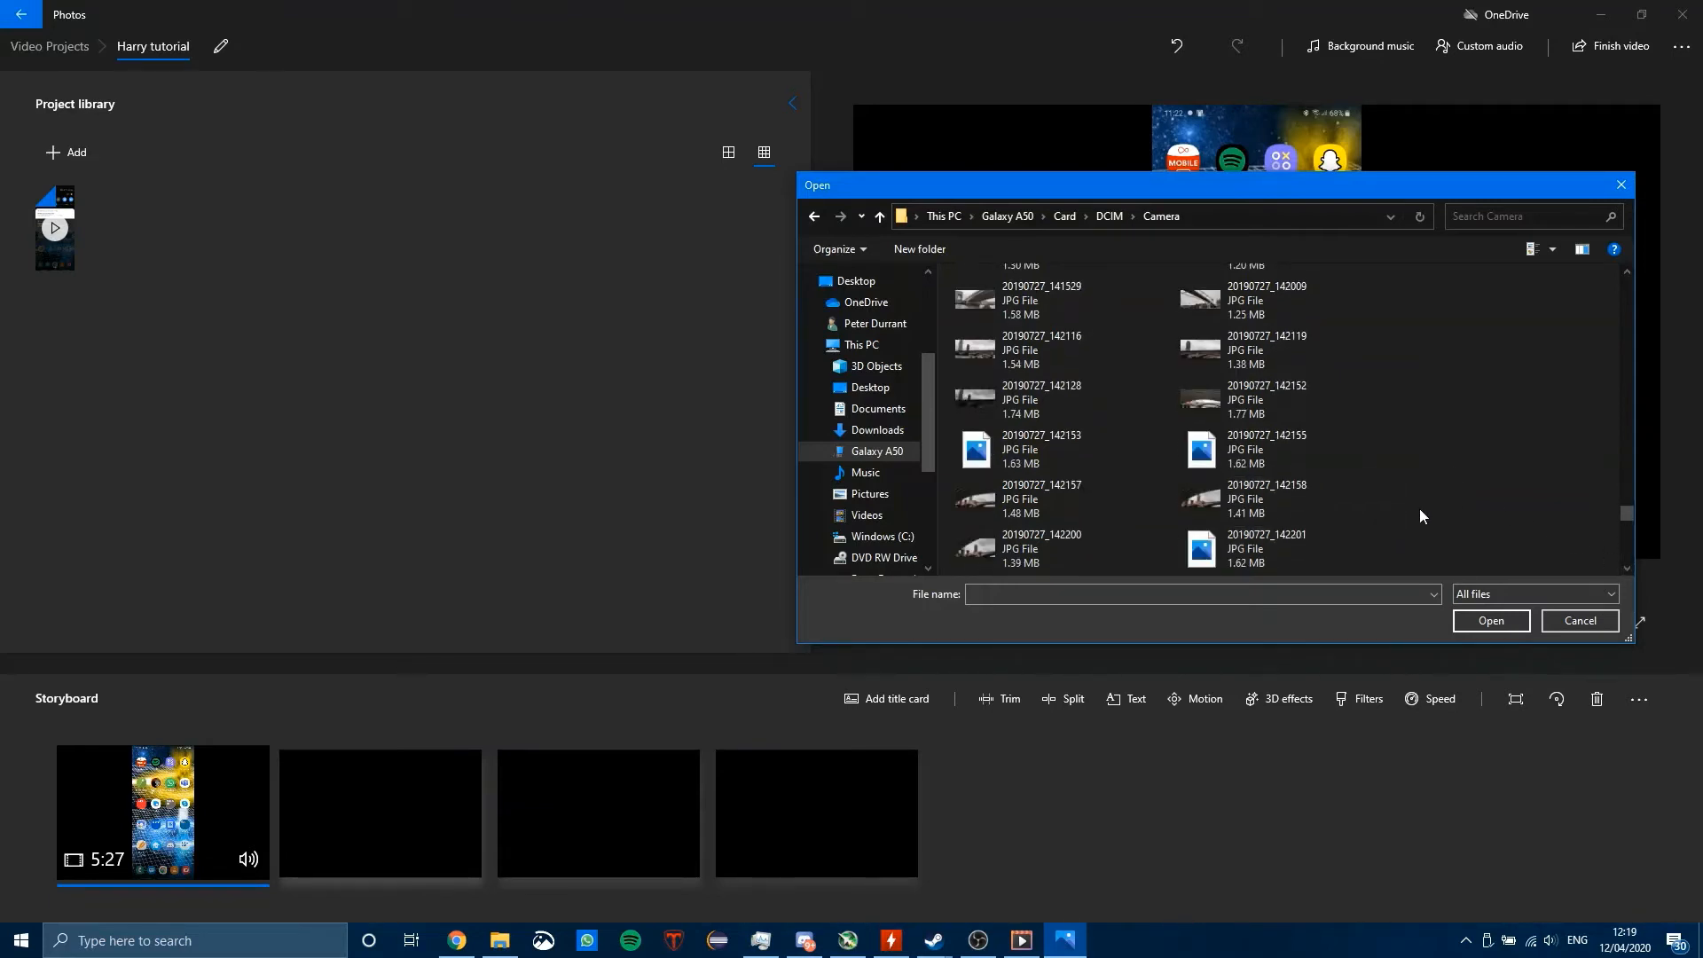
left_click_drag(1492, 178, 1344, 114)
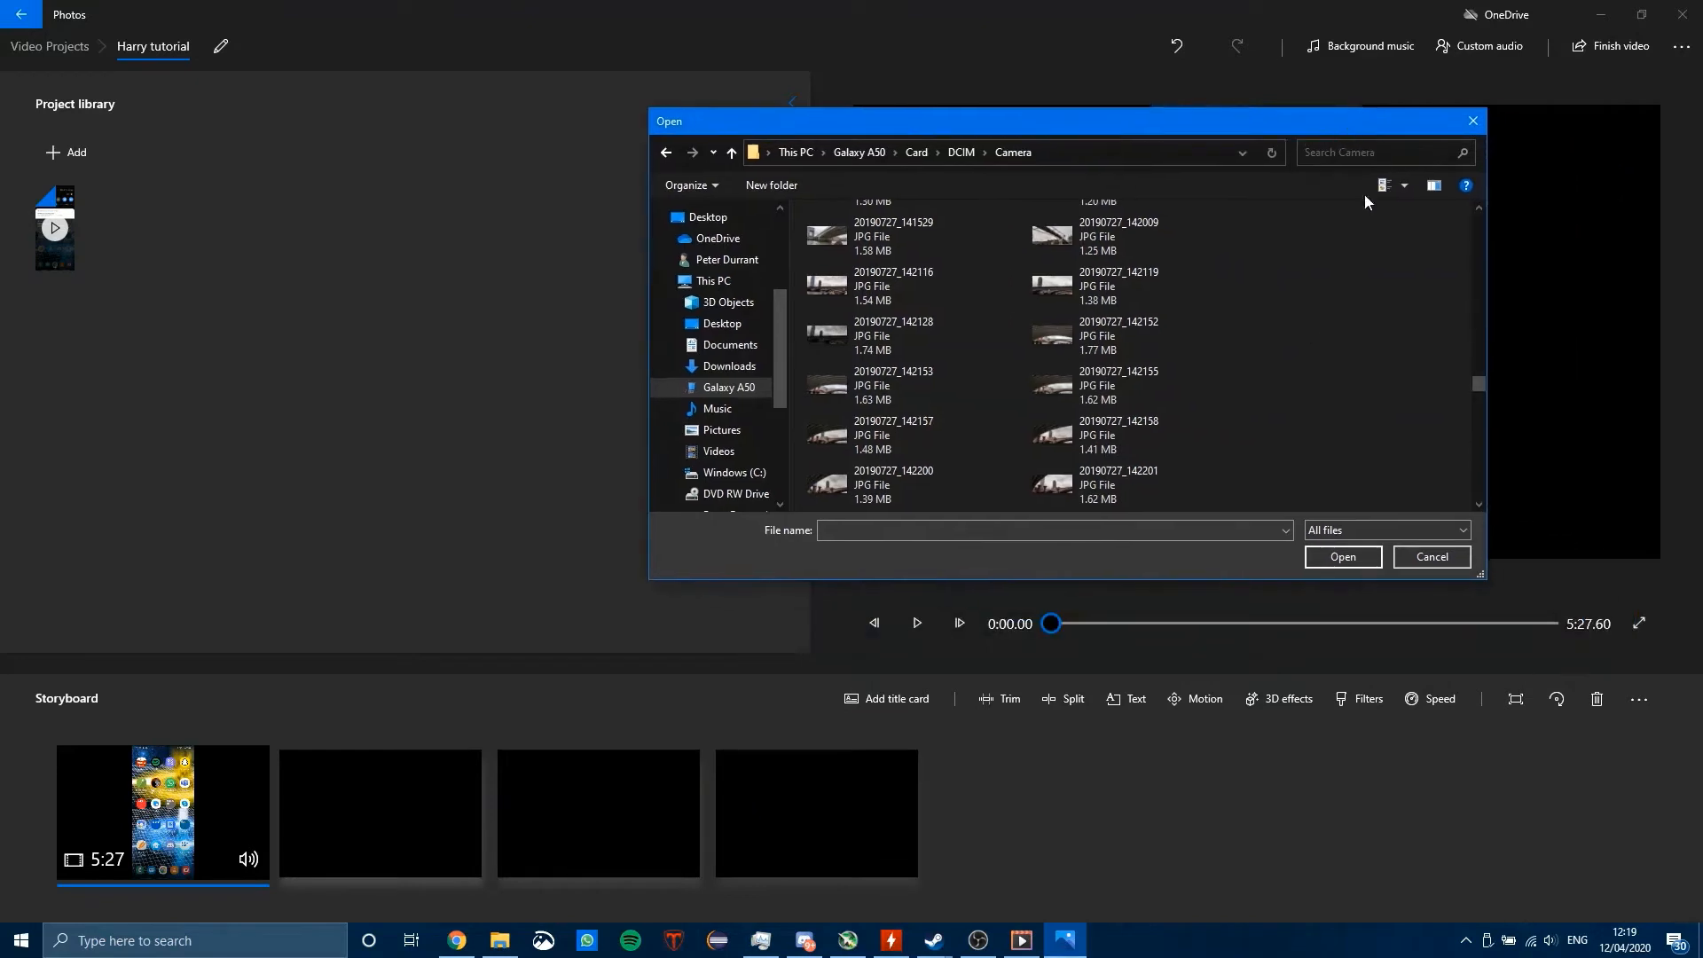
Step: Switch to File Explorer and browse to the Camera folder inside DCIM on the Galaxy A50's Card storage
left_click(500, 940)
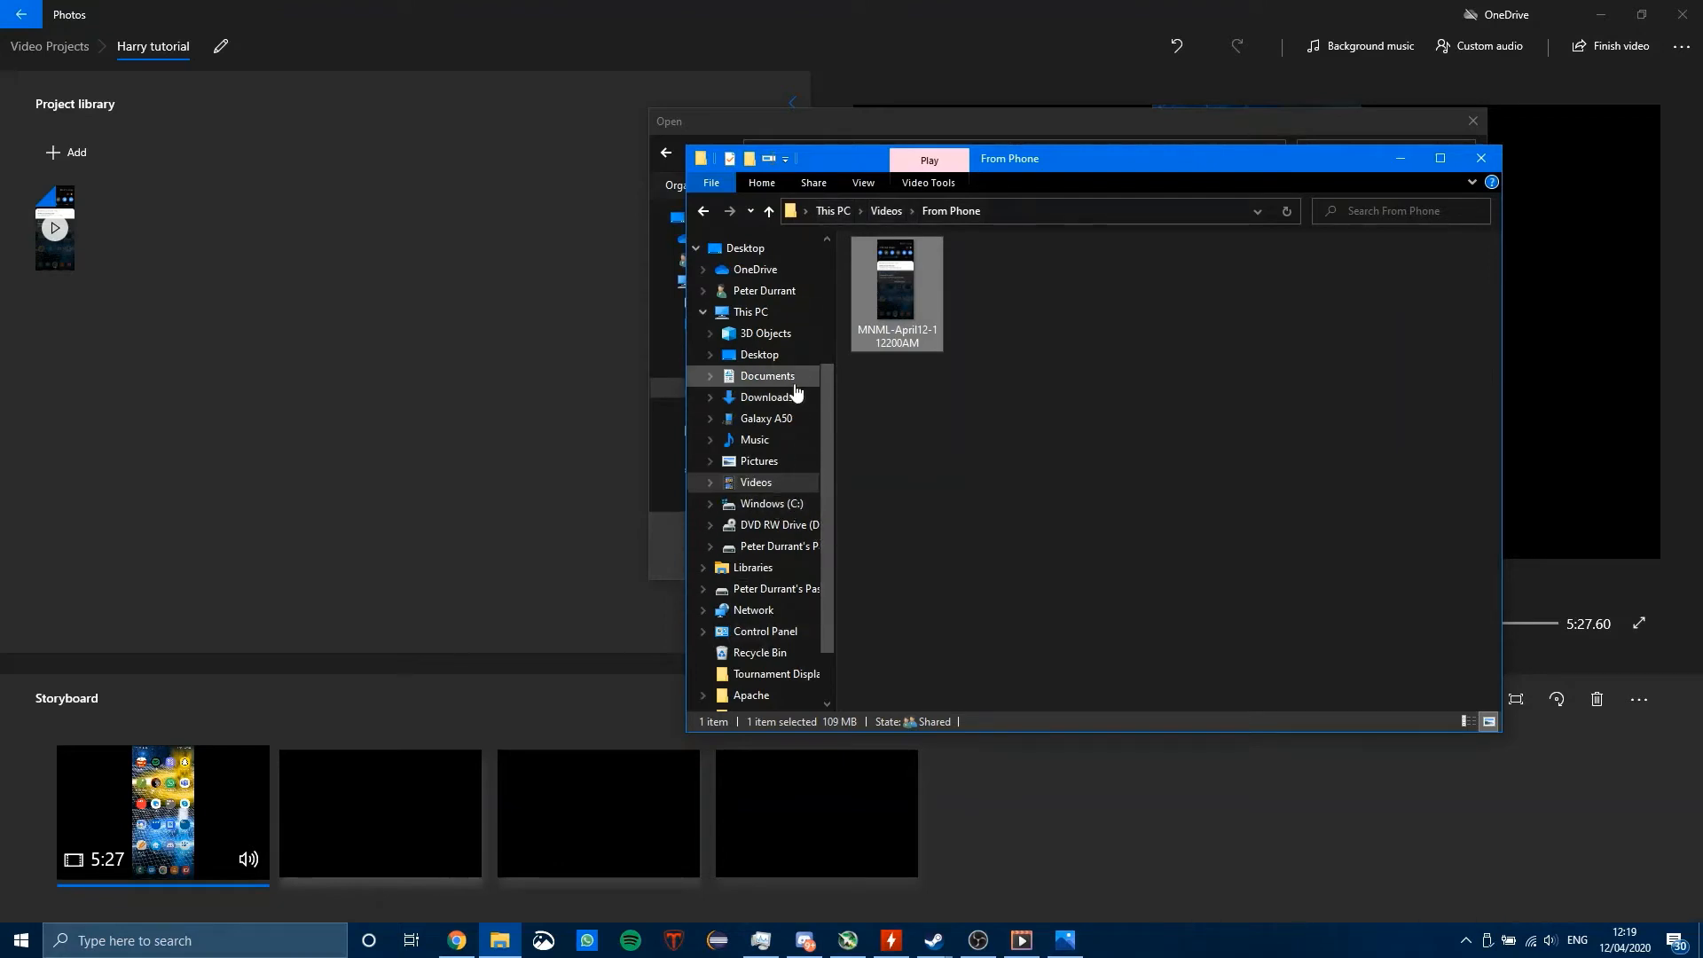
left_click(762, 419)
double_click(965, 264)
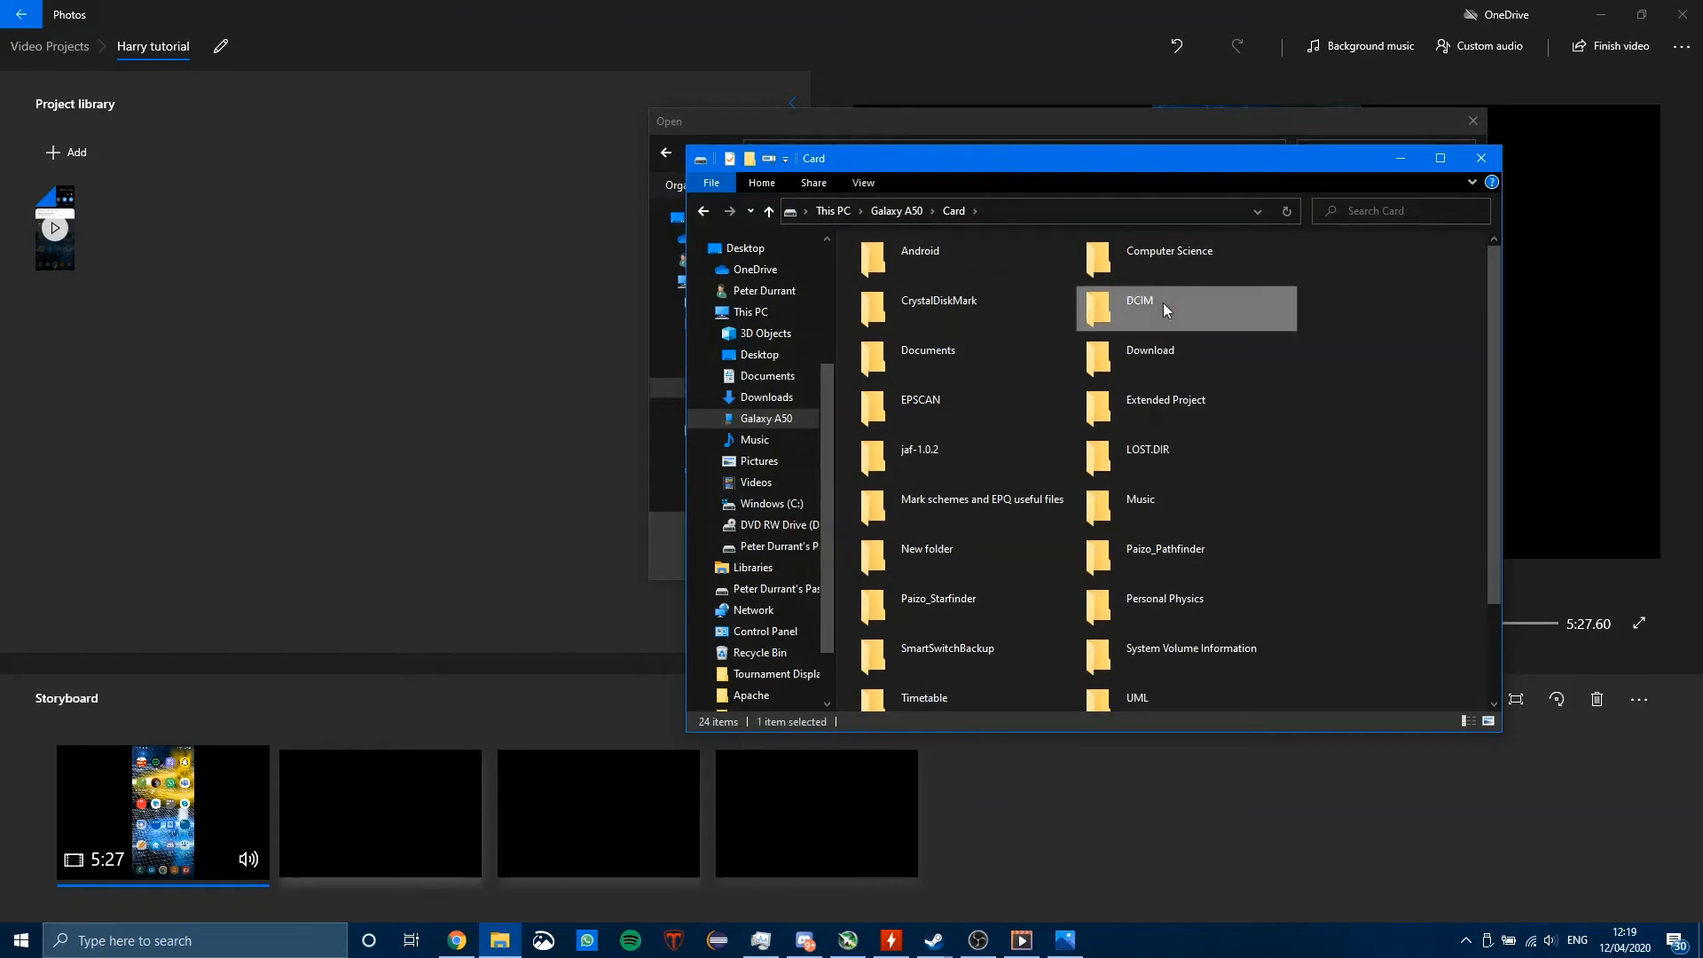
double_click(1153, 301)
double_click(936, 263)
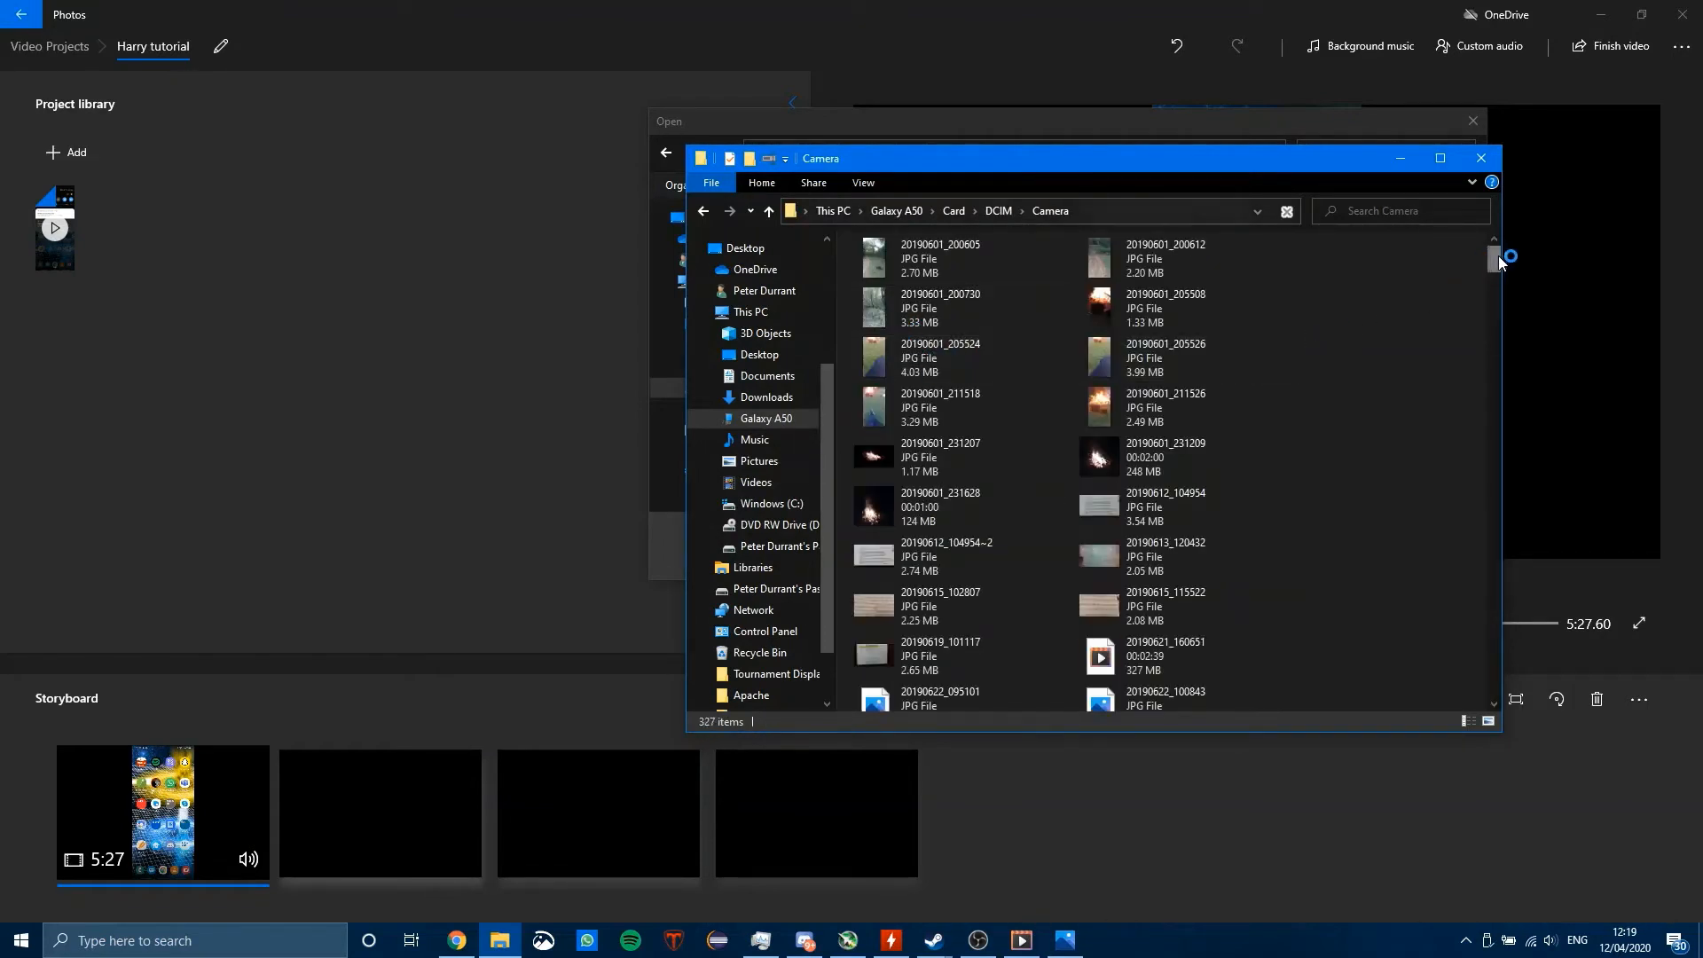
scroll(1470, 354, "down", 20)
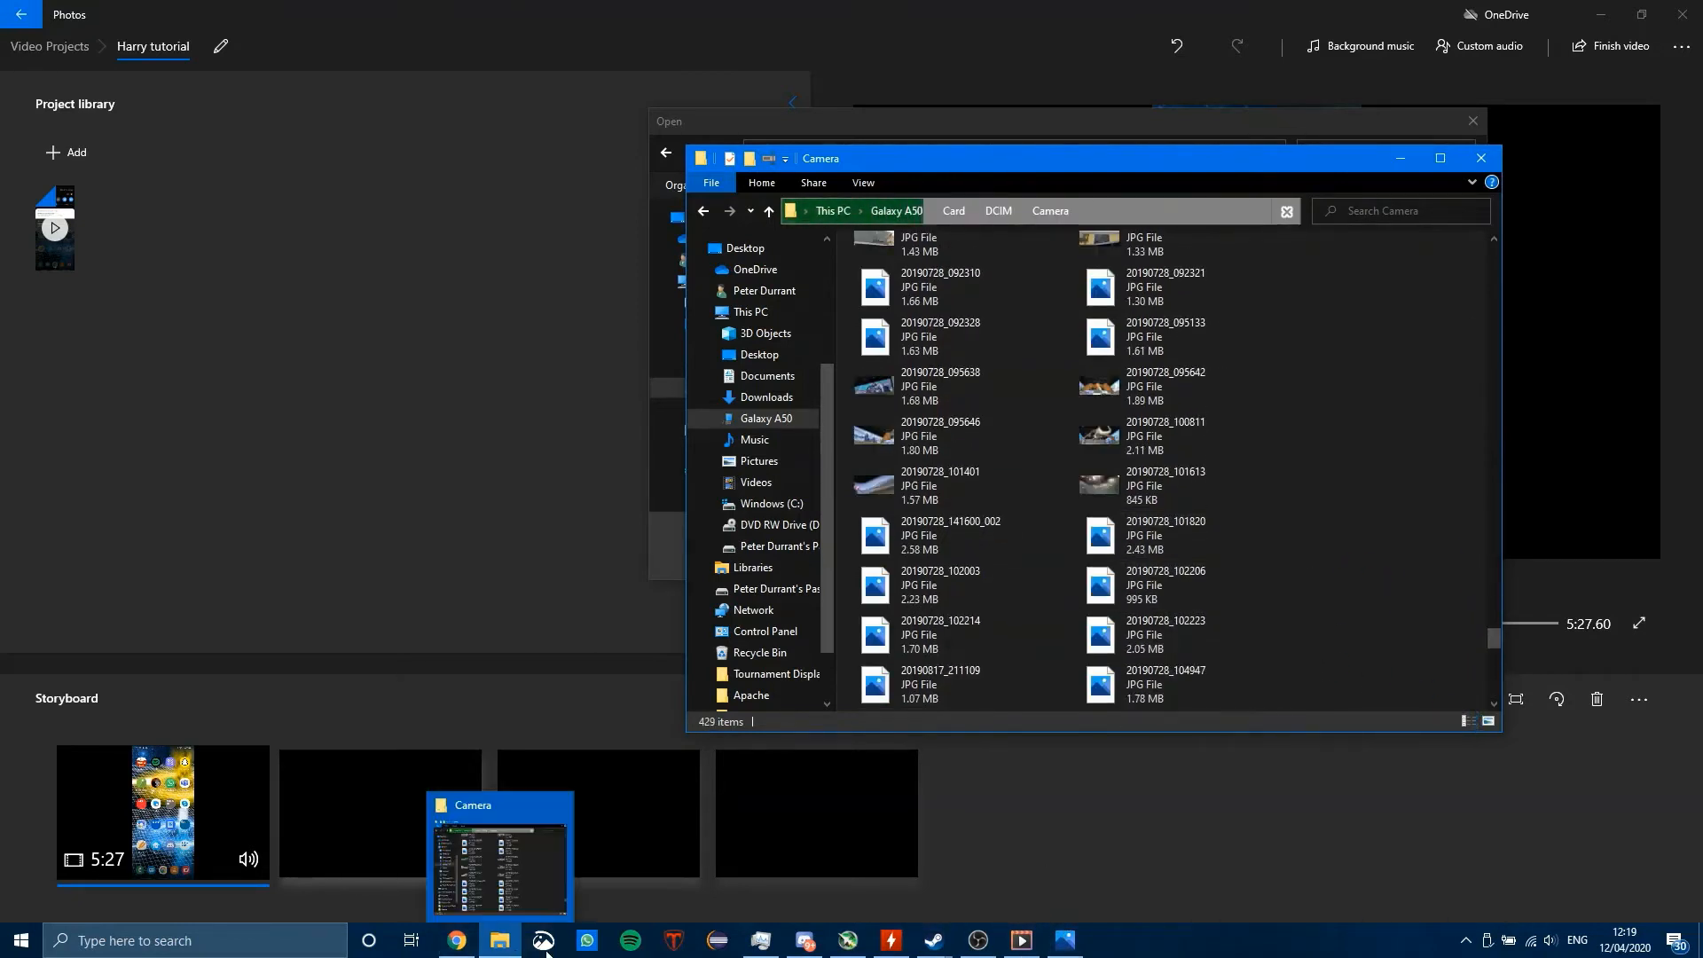
Step: Look through the phone's Camera files in File Explorer, checking the project's file selection dialog, and move the Explorer window down out of the way
left_click(1063, 945)
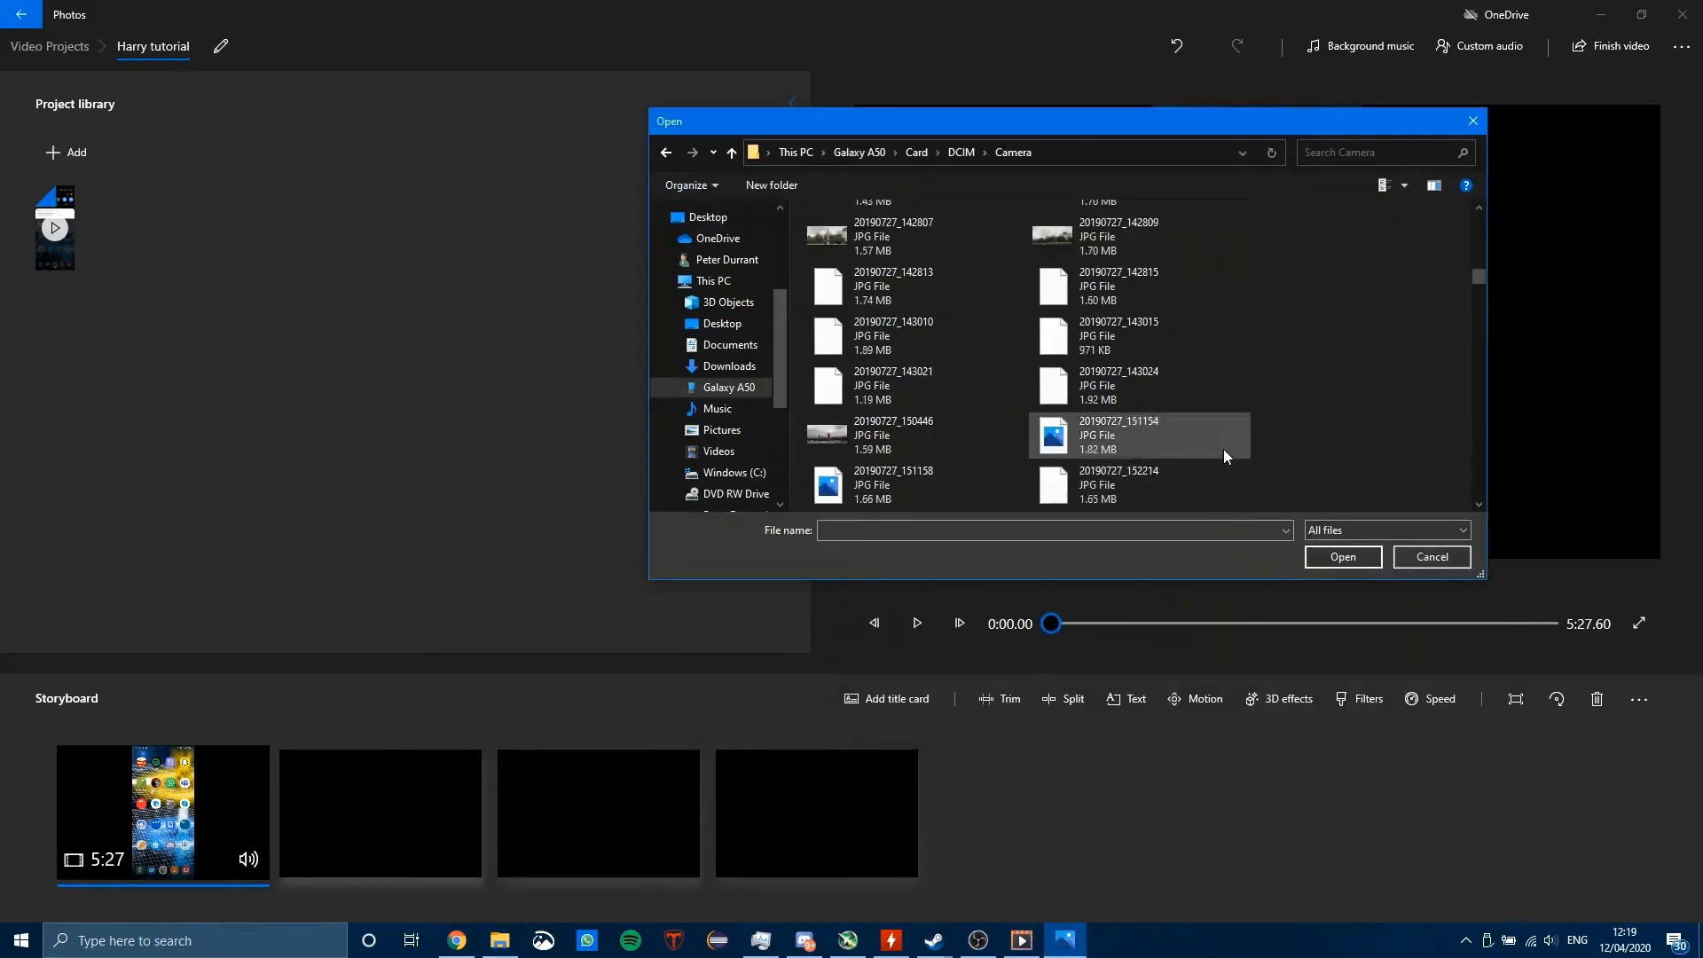
left_click(499, 940)
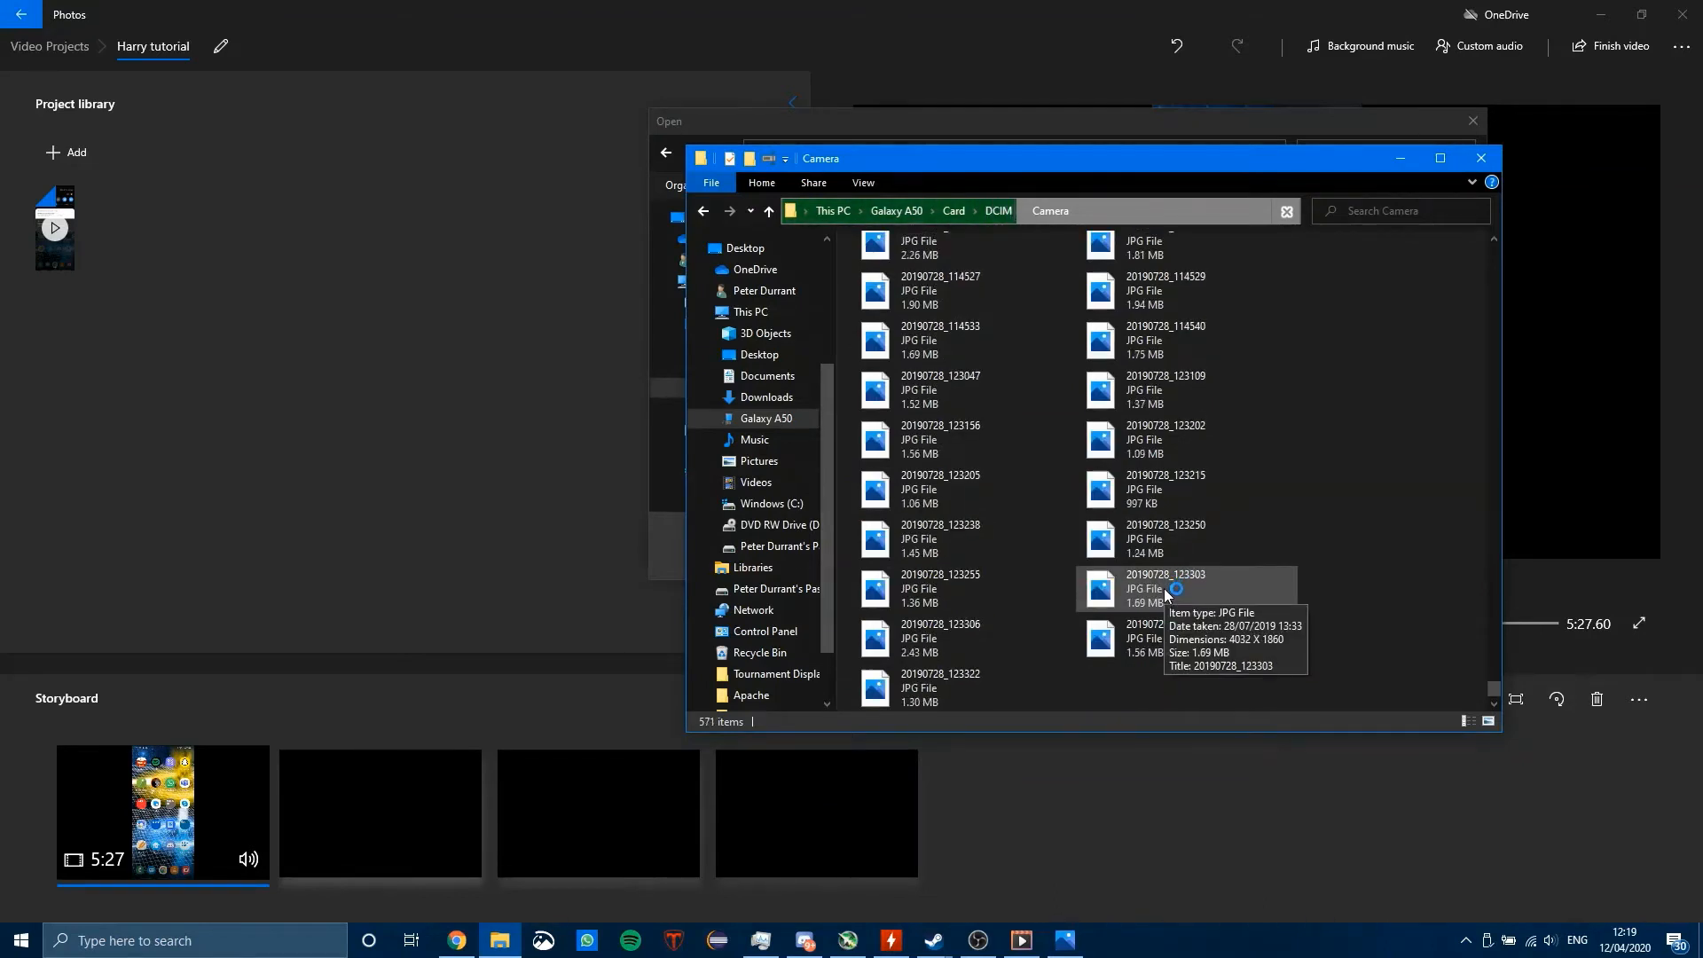
scroll(1441, 621, "down", 10)
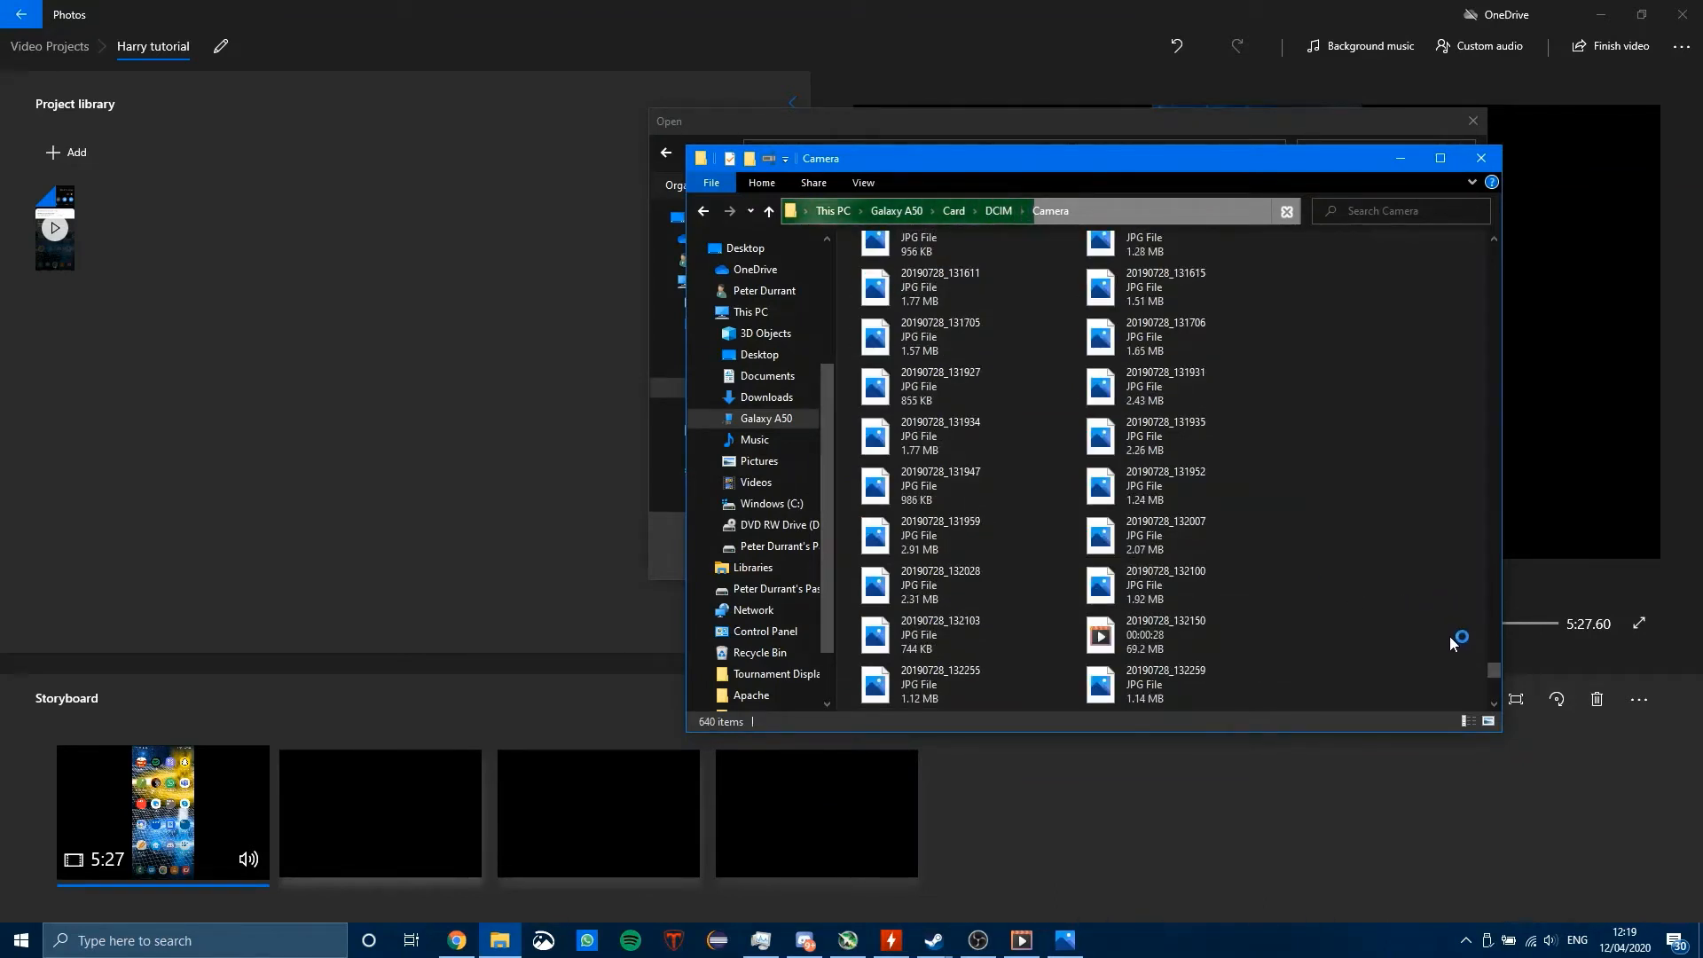
scroll(1458, 658, "down", 12)
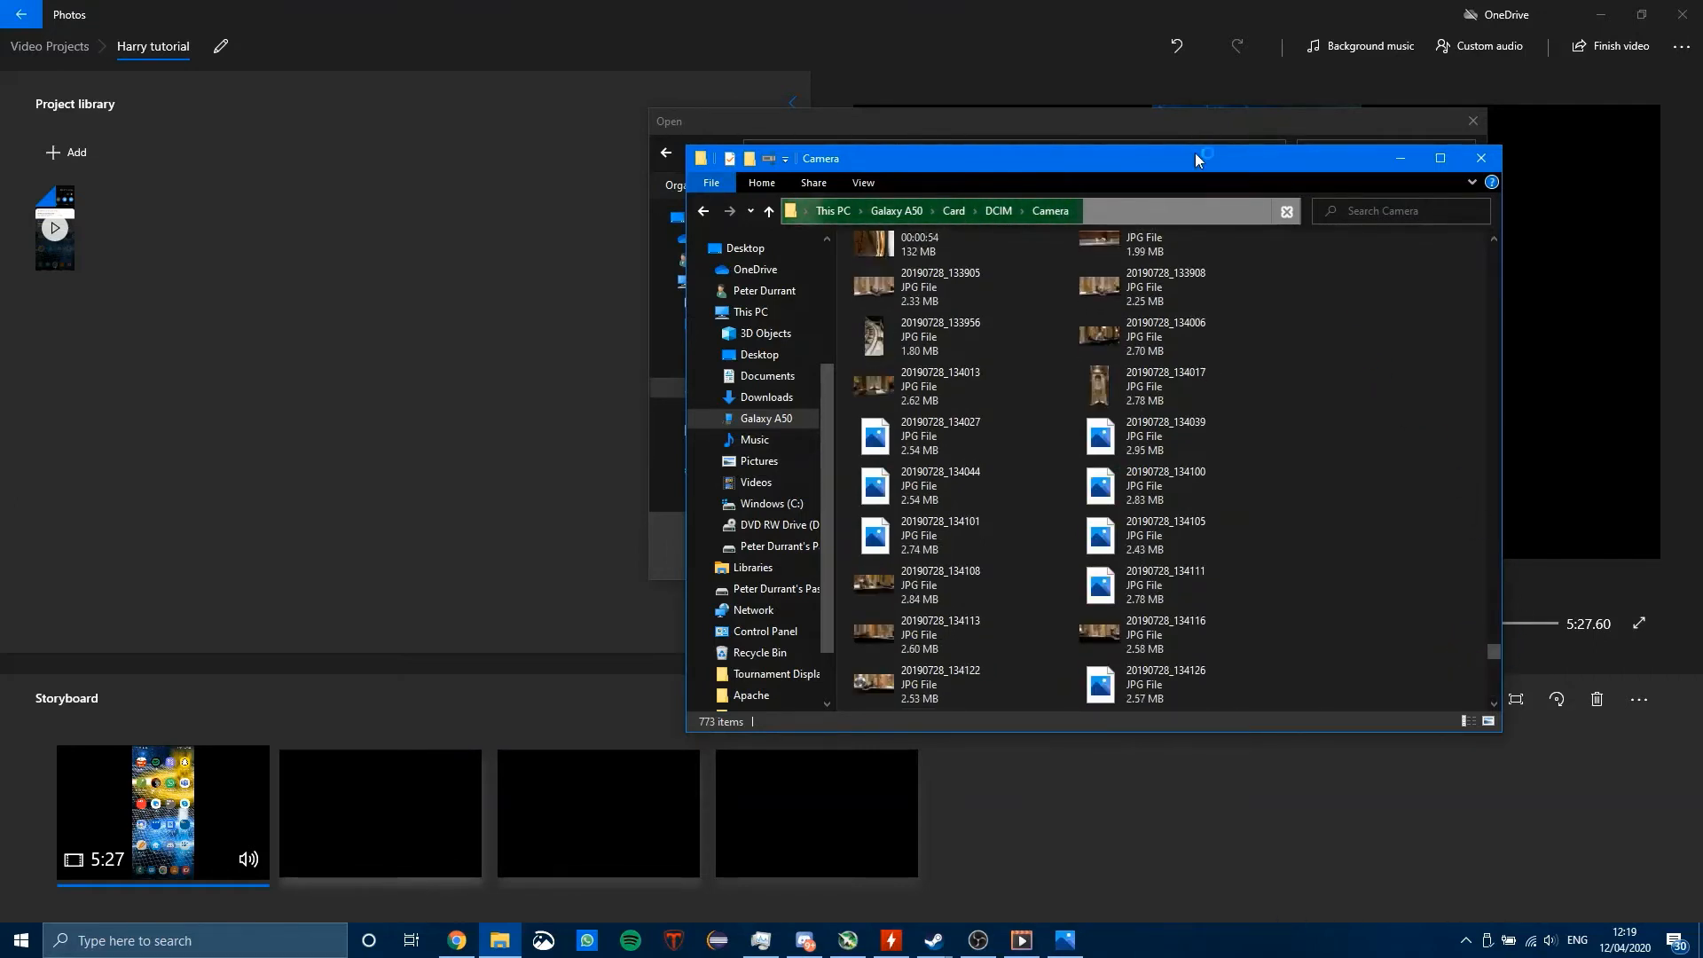
left_click_drag(1194, 152, 1107, 606)
Step: Add the videos 20200412_112513 and 20200412_112746 from the phone's Camera folder to the project library
left_click(1176, 129)
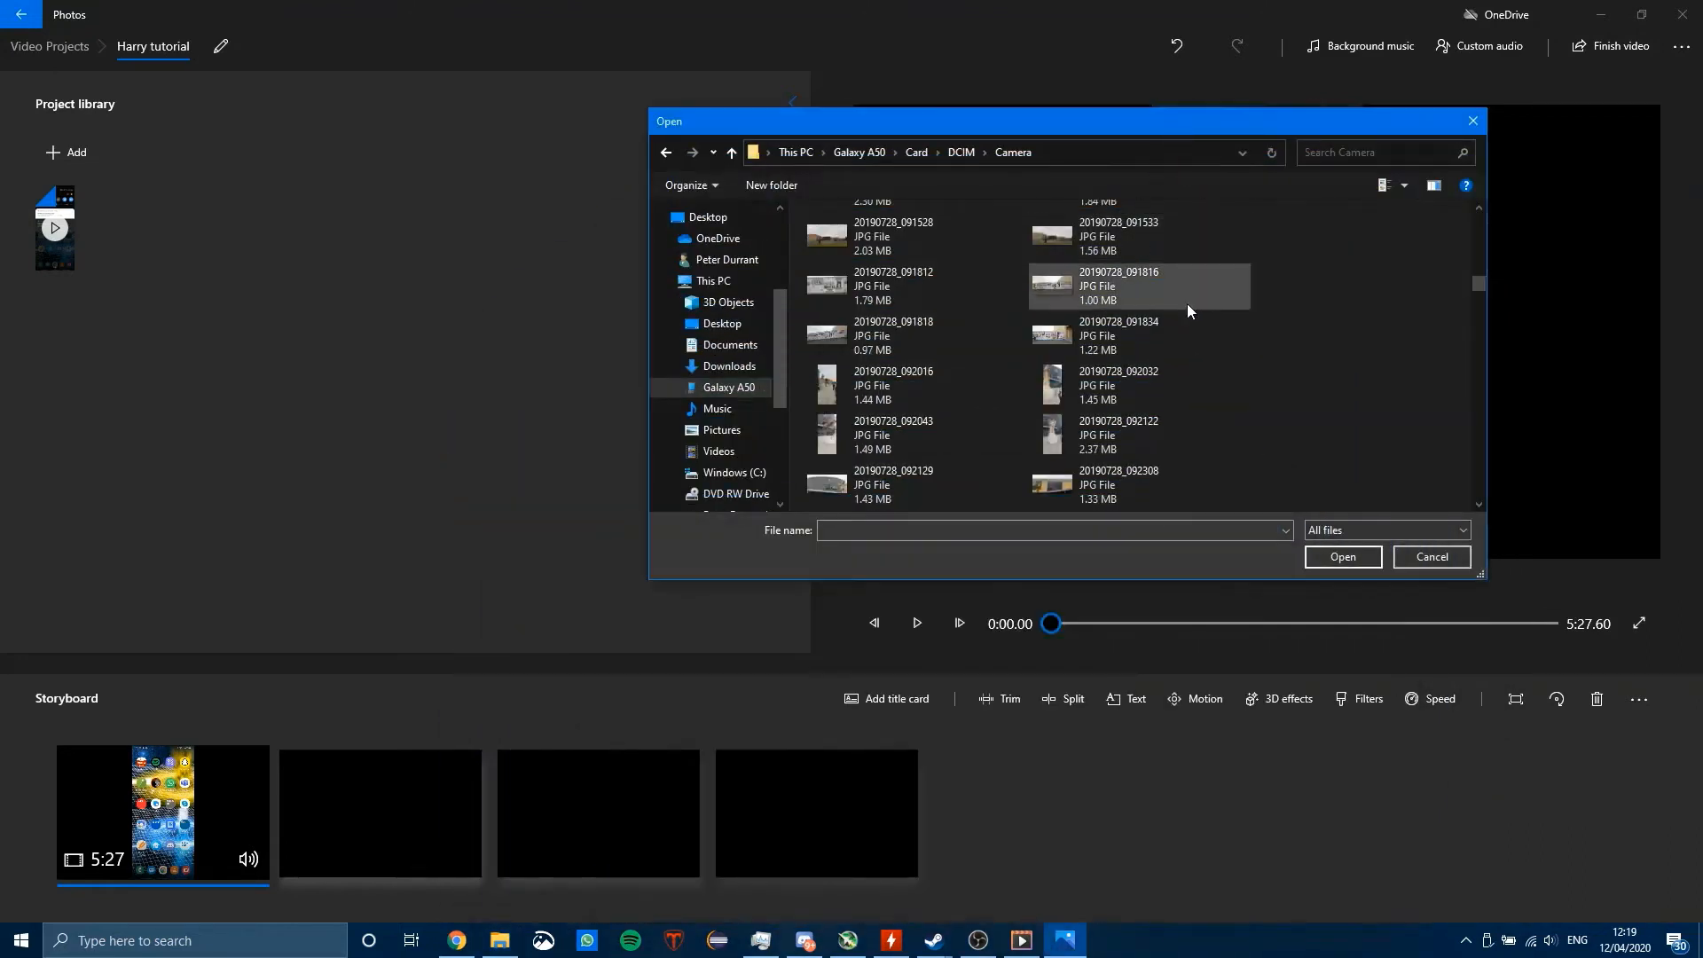
scroll(1187, 303, "down", 5)
scroll(1264, 360, "down", 3)
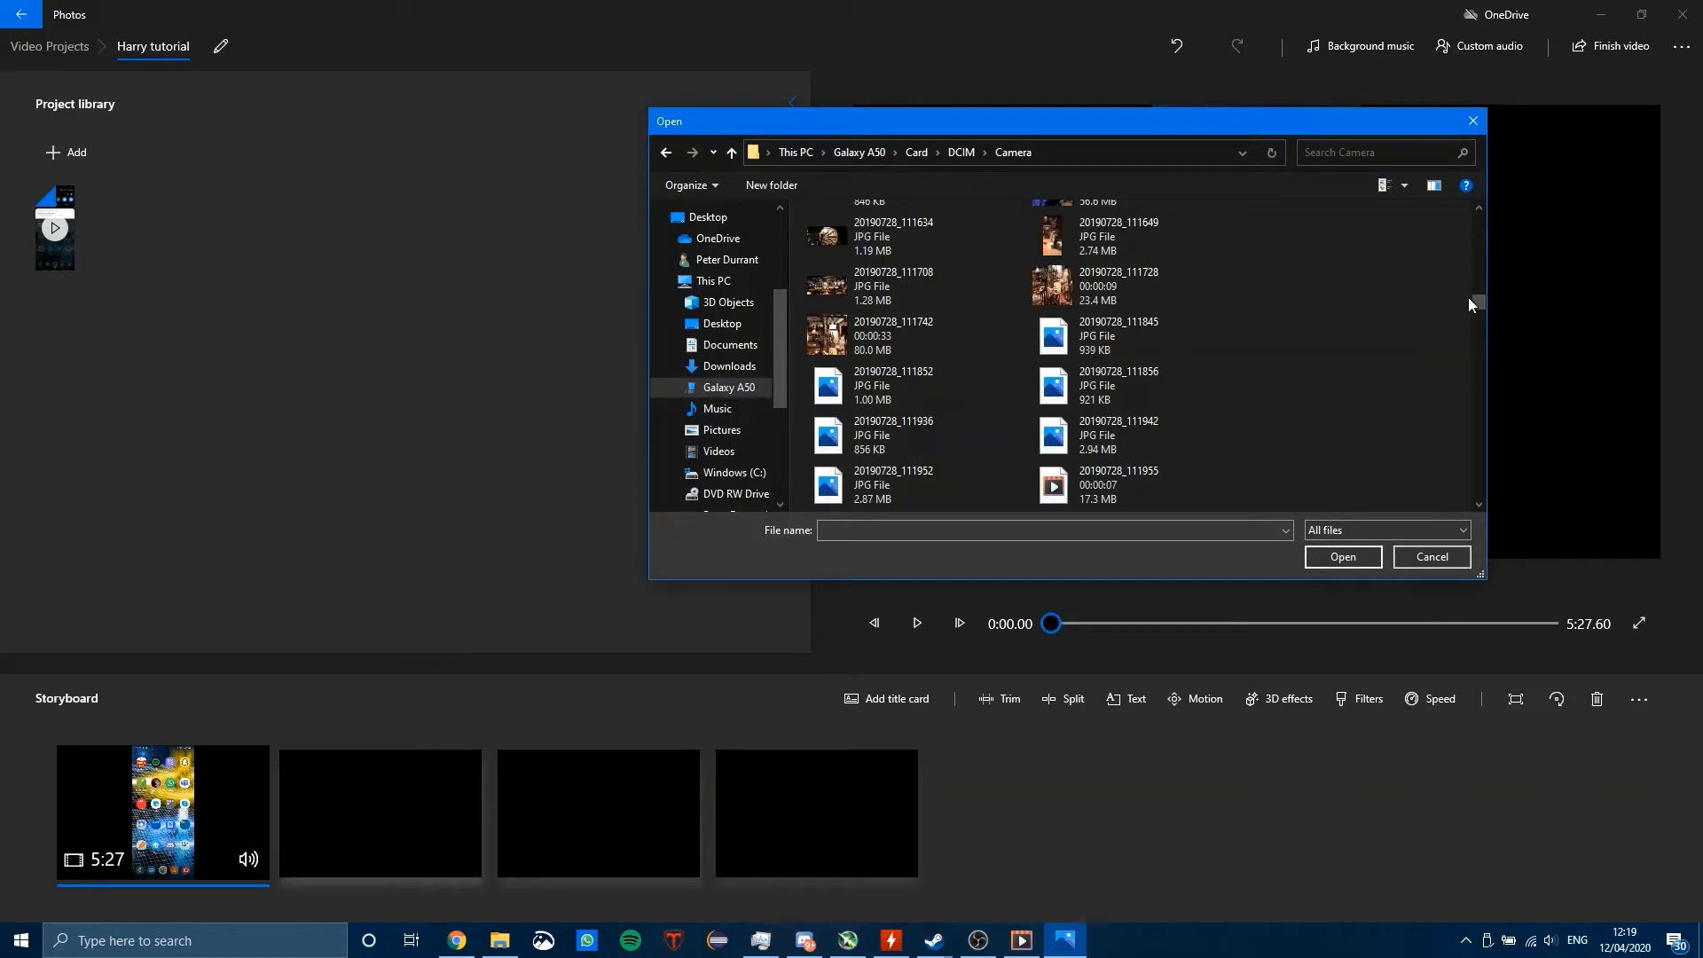
left_click_drag(1477, 301, 1444, 513)
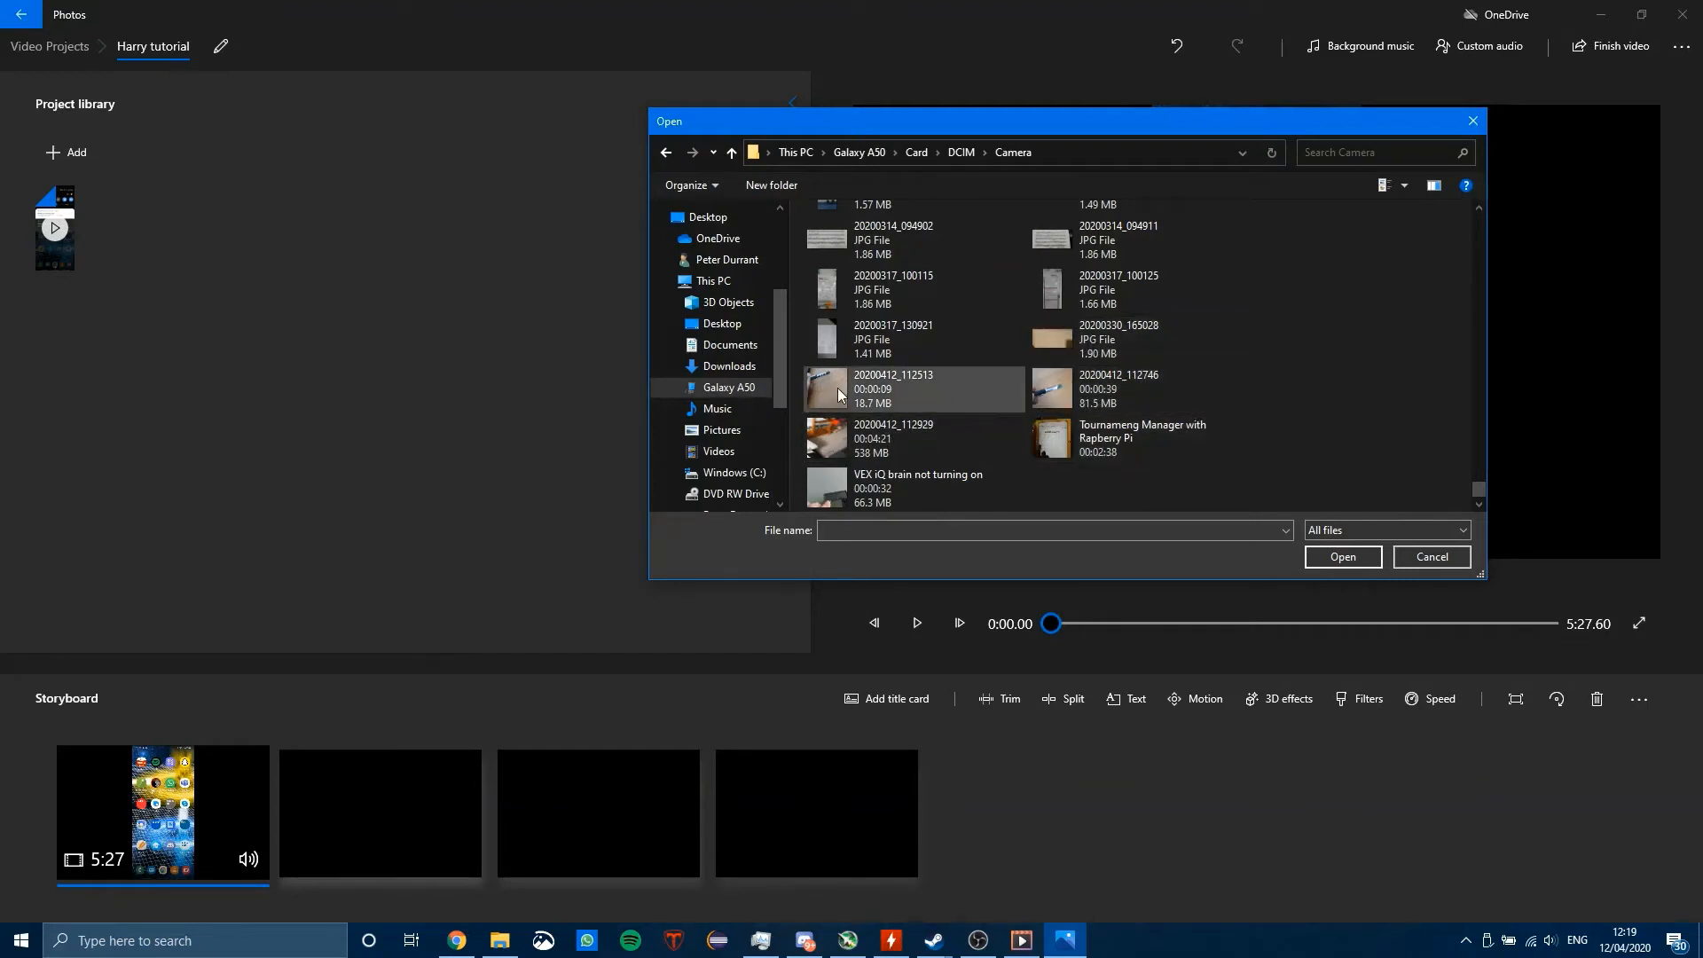
left_click(977, 372)
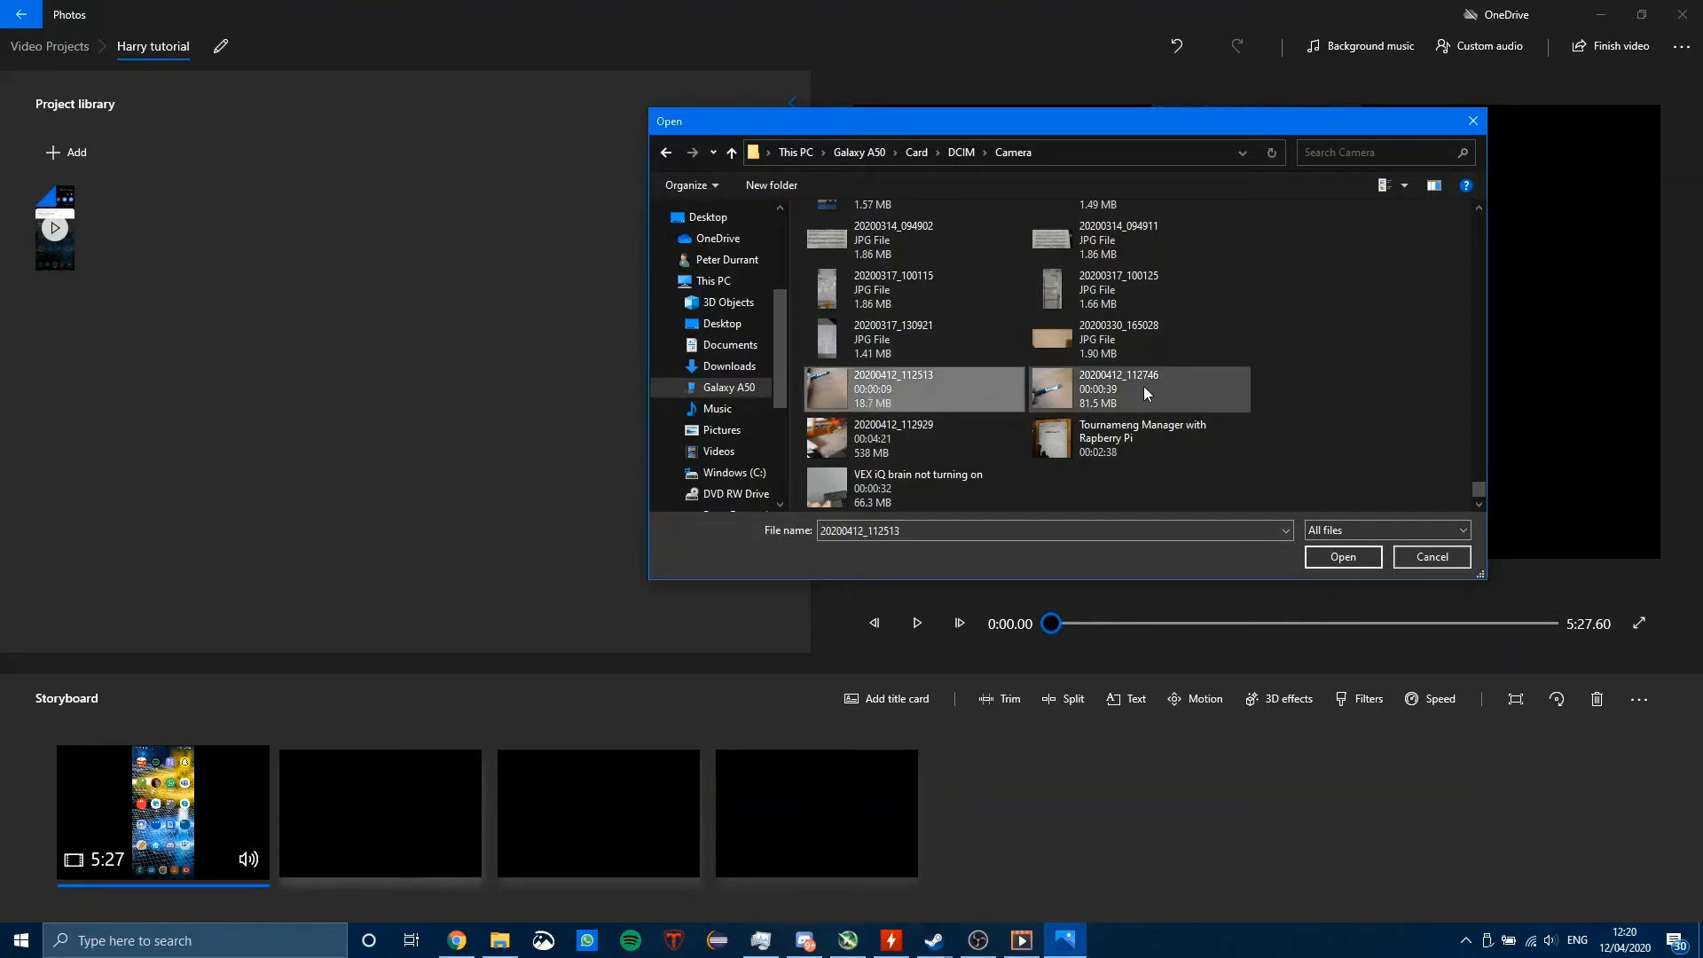
left_click(1142, 386, "ctrl")
left_click(1137, 350, "ctrl")
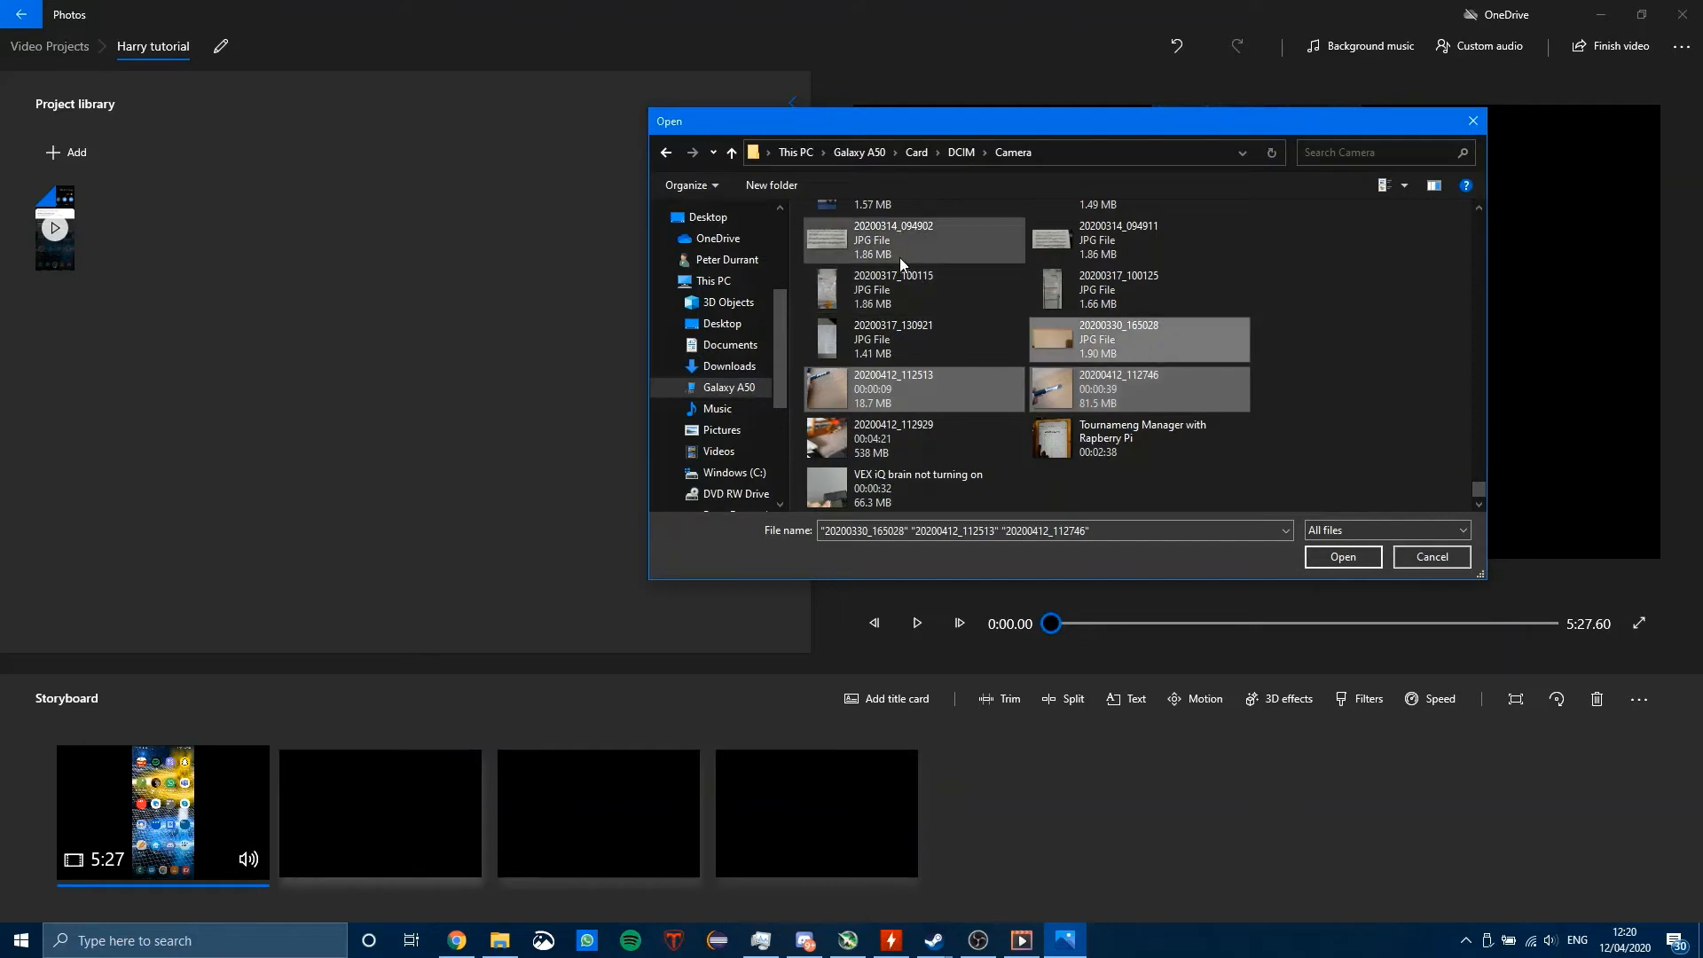
left_click(1196, 340, "ctrl")
left_click(935, 241, "ctrl")
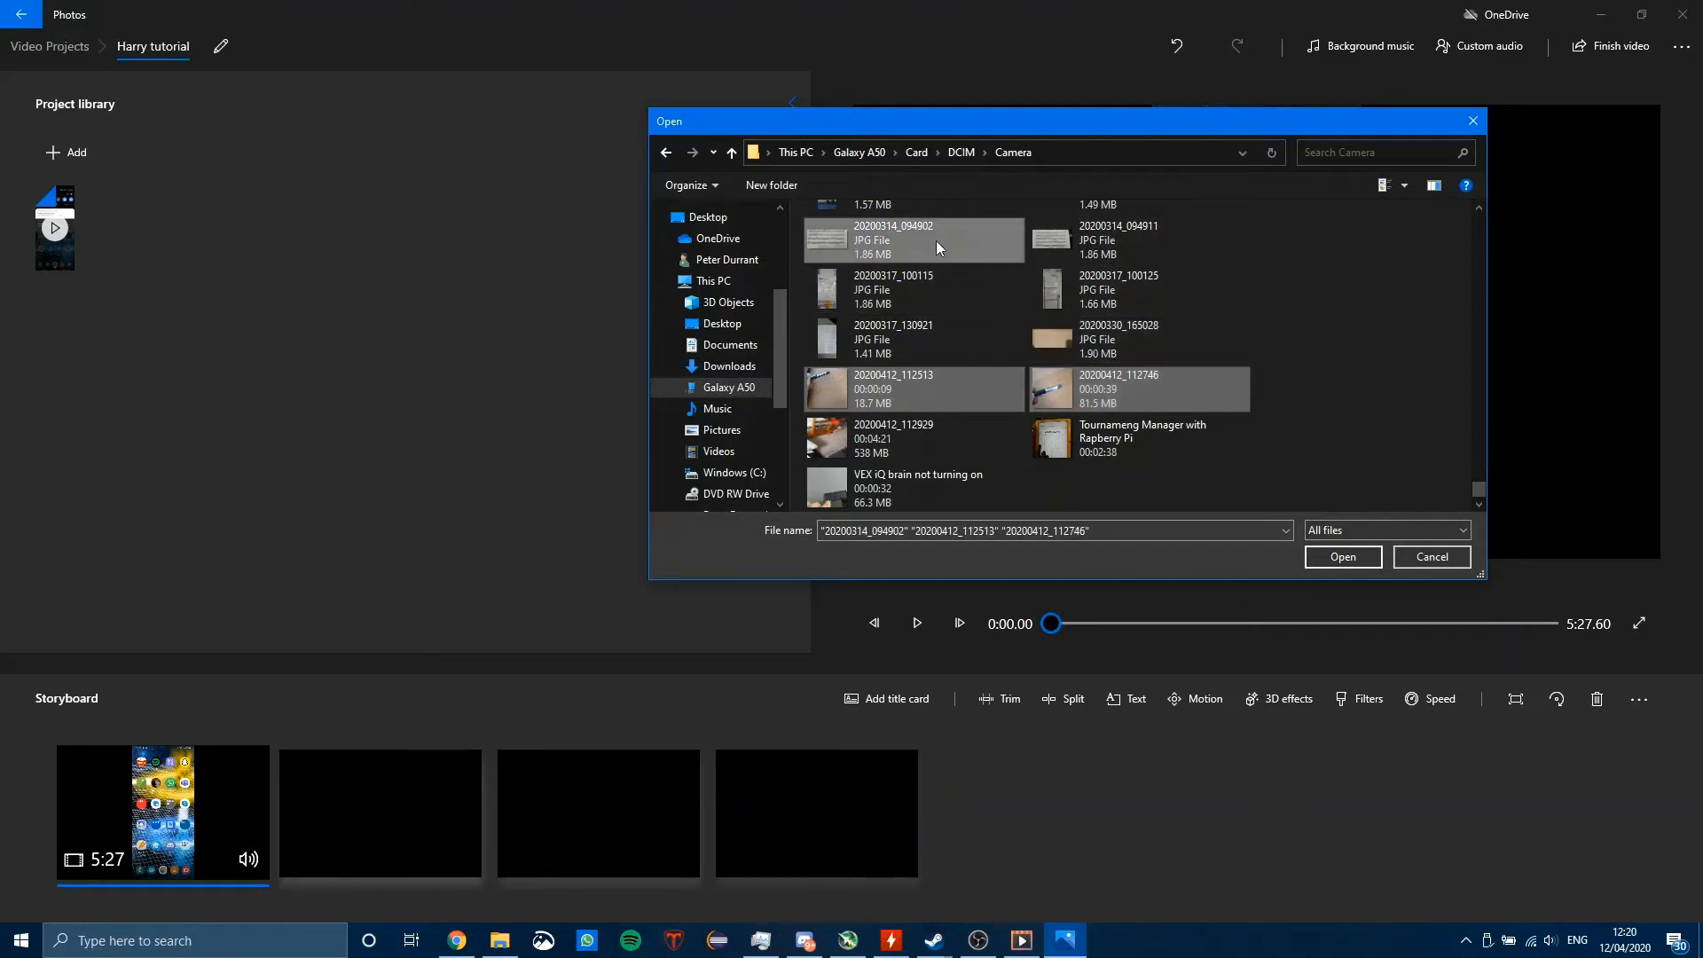
left_click(935, 242, "ctrl")
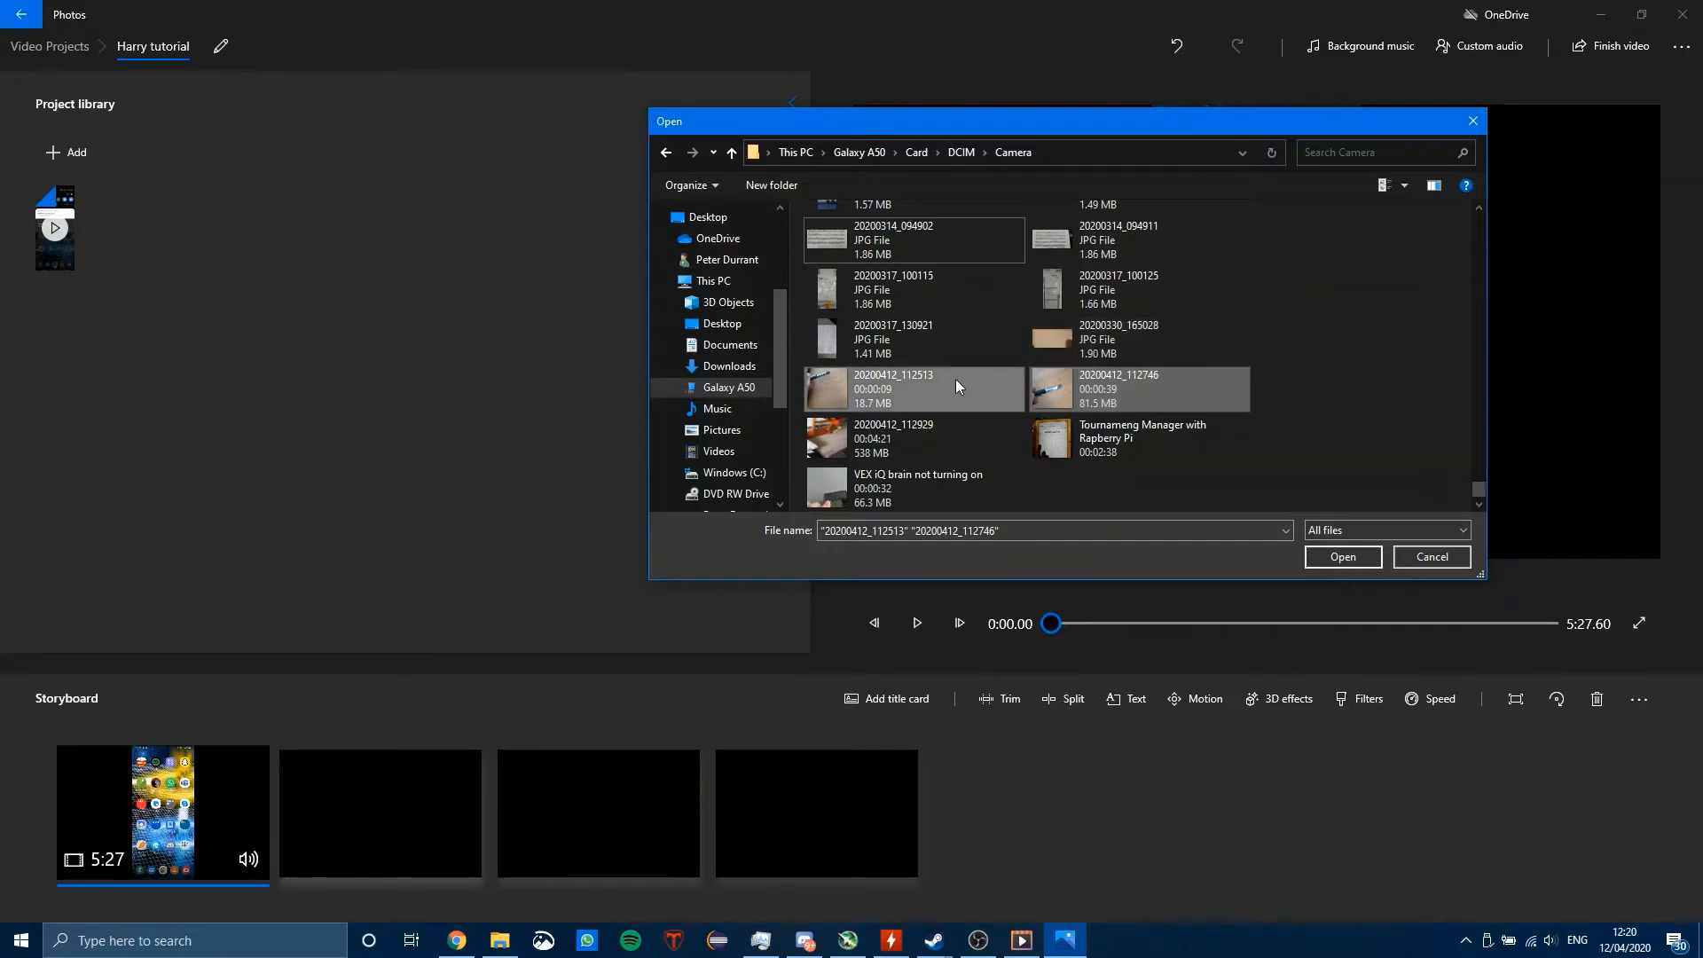
left_click(1366, 557)
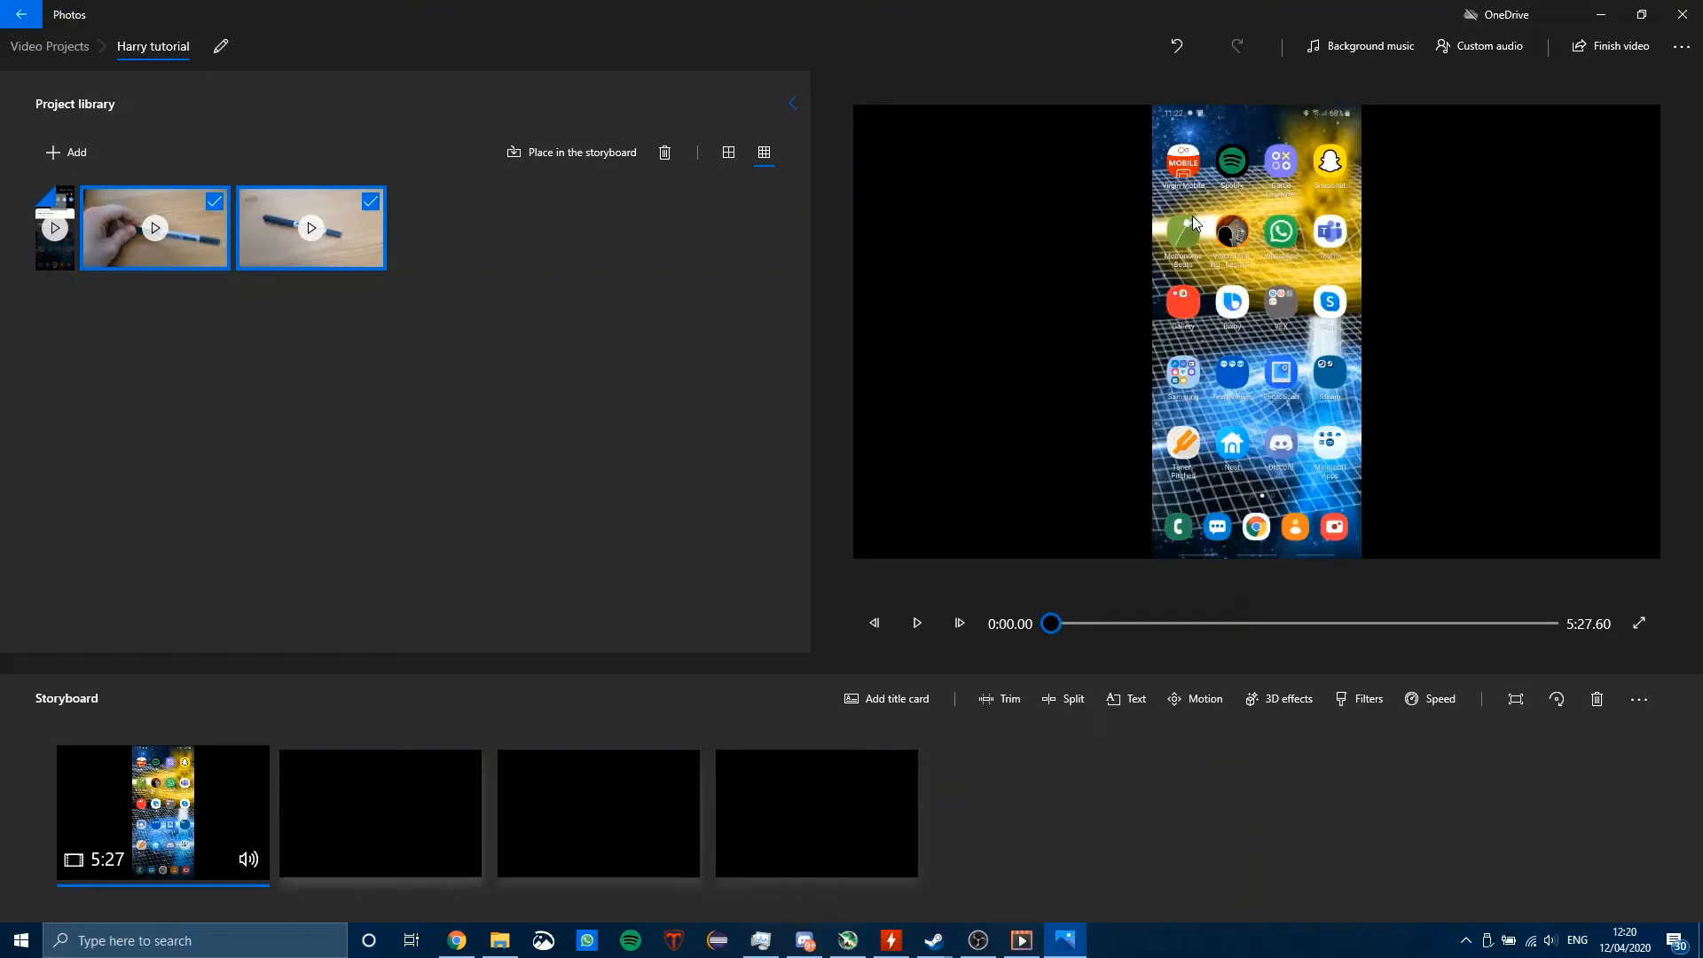
Step: Deselect the added clips and try to play the clip of the hand holding the pen in the project library
left_click(654, 446)
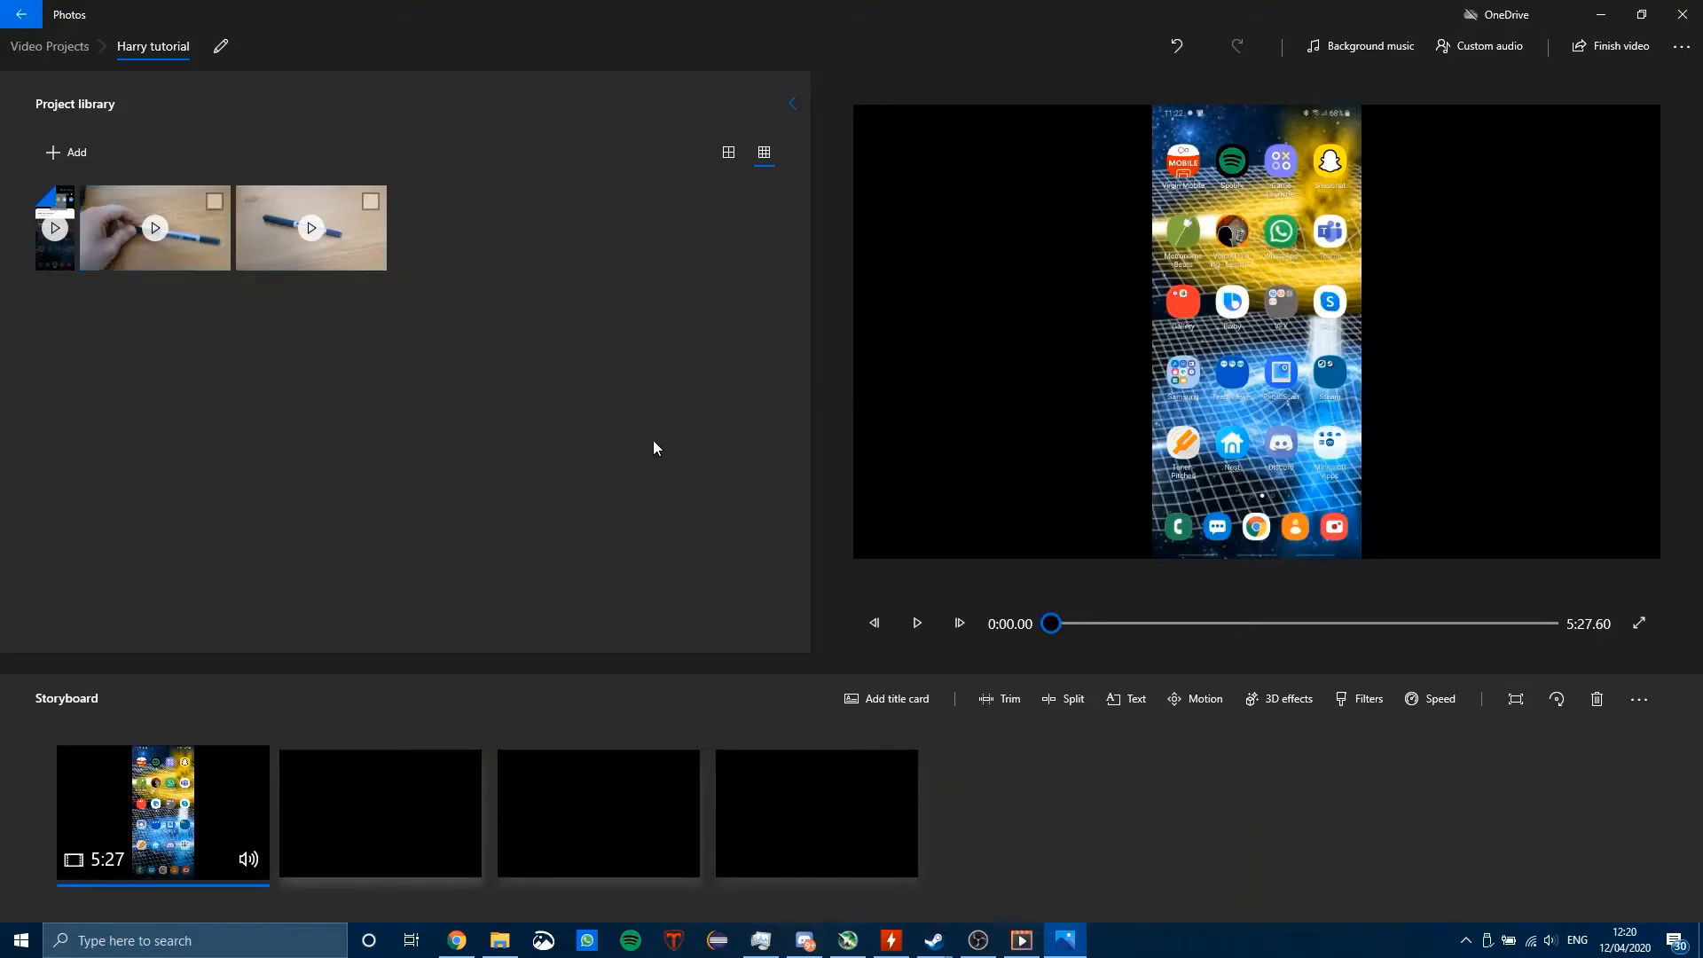
left_click(159, 231)
left_click(159, 224)
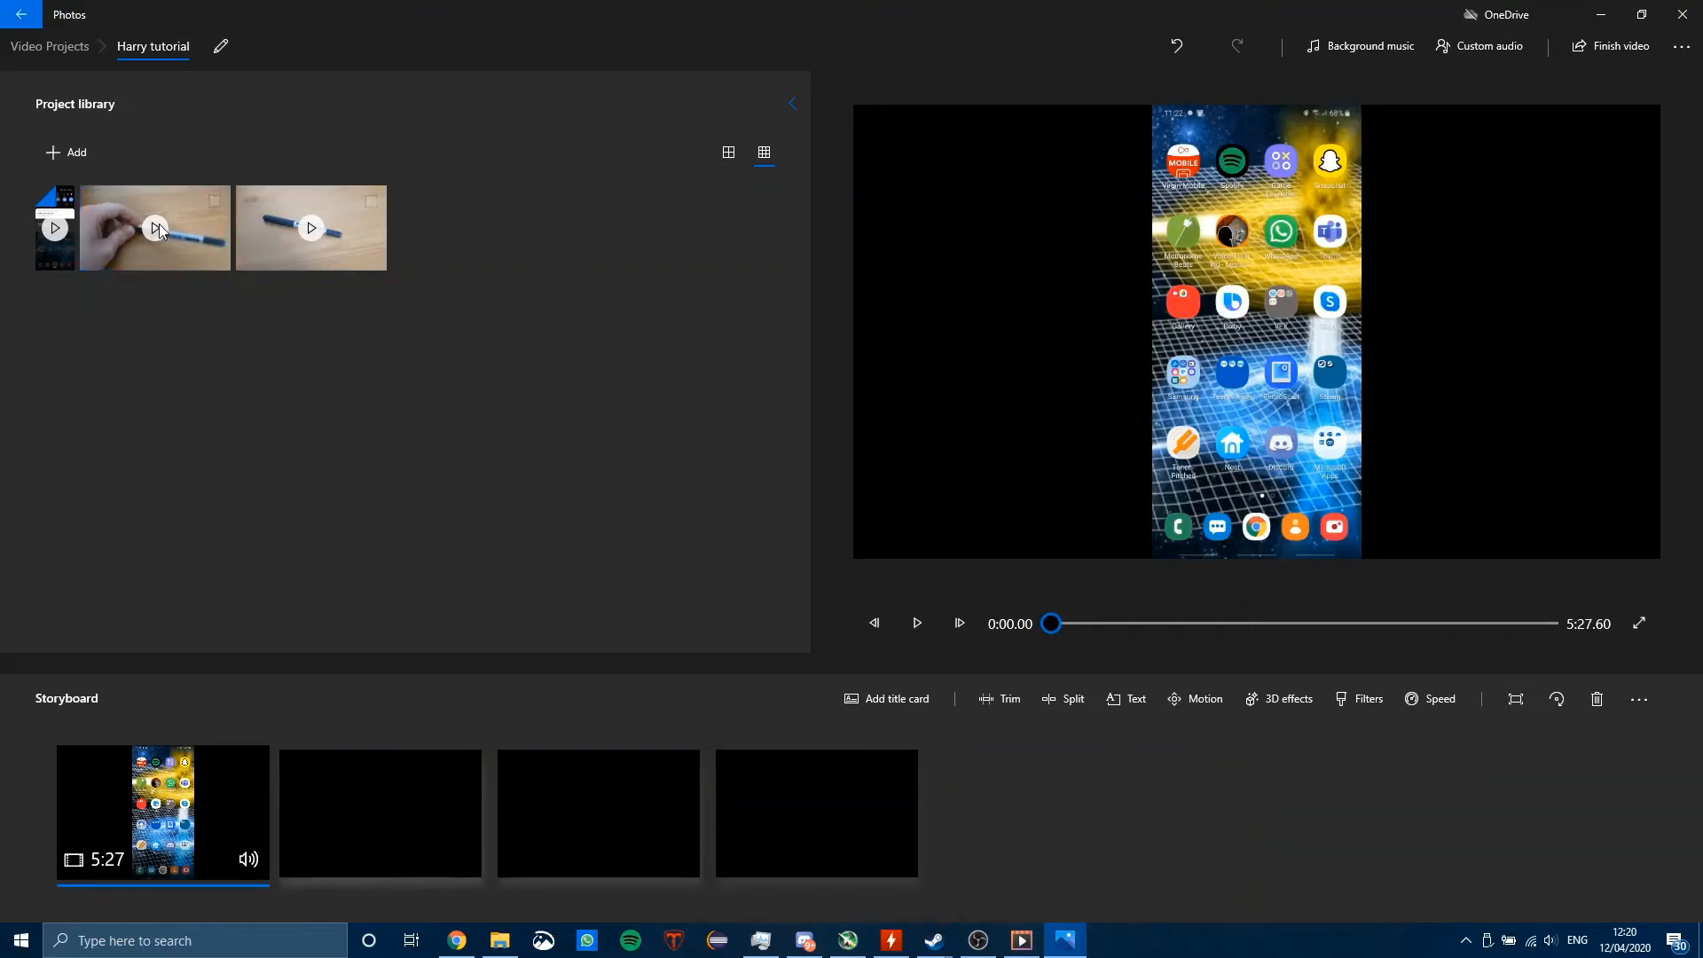
left_click(158, 227)
left_click(160, 252)
Step: Play the 20200412_112746 video from the Camera folder in File Explorer, dismissing the call notification, then pause and close the player
left_click(483, 942)
left_click_drag(1136, 638, 1178, 282)
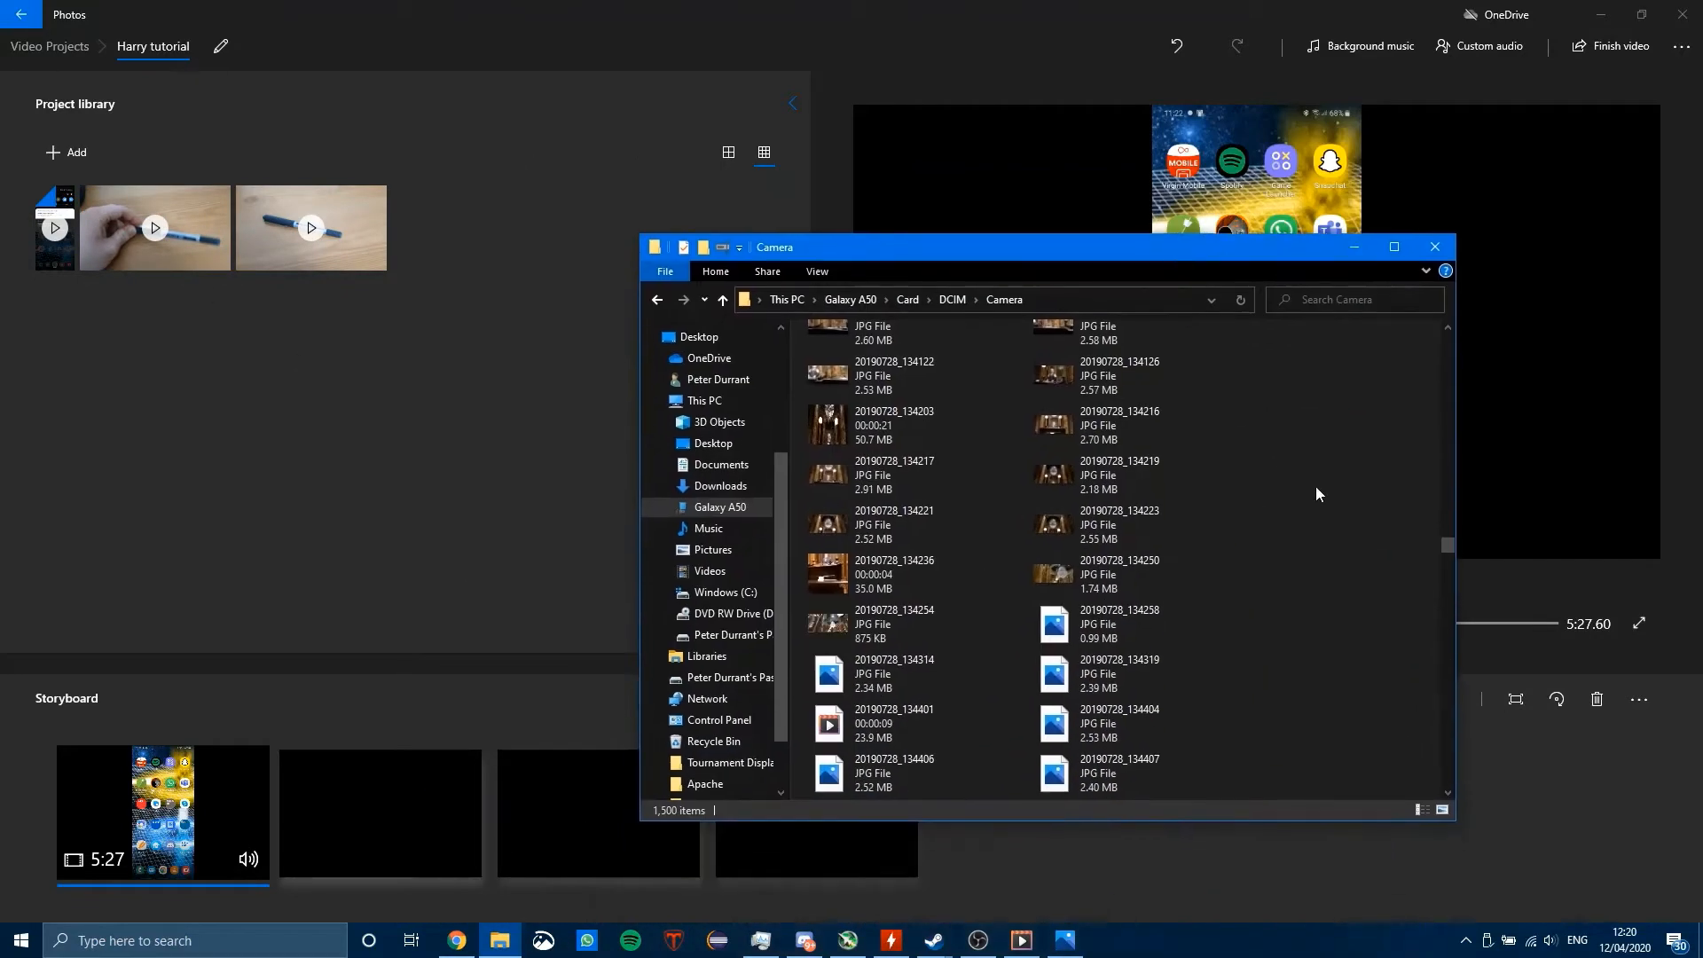
left_click_drag(1444, 542, 1432, 763)
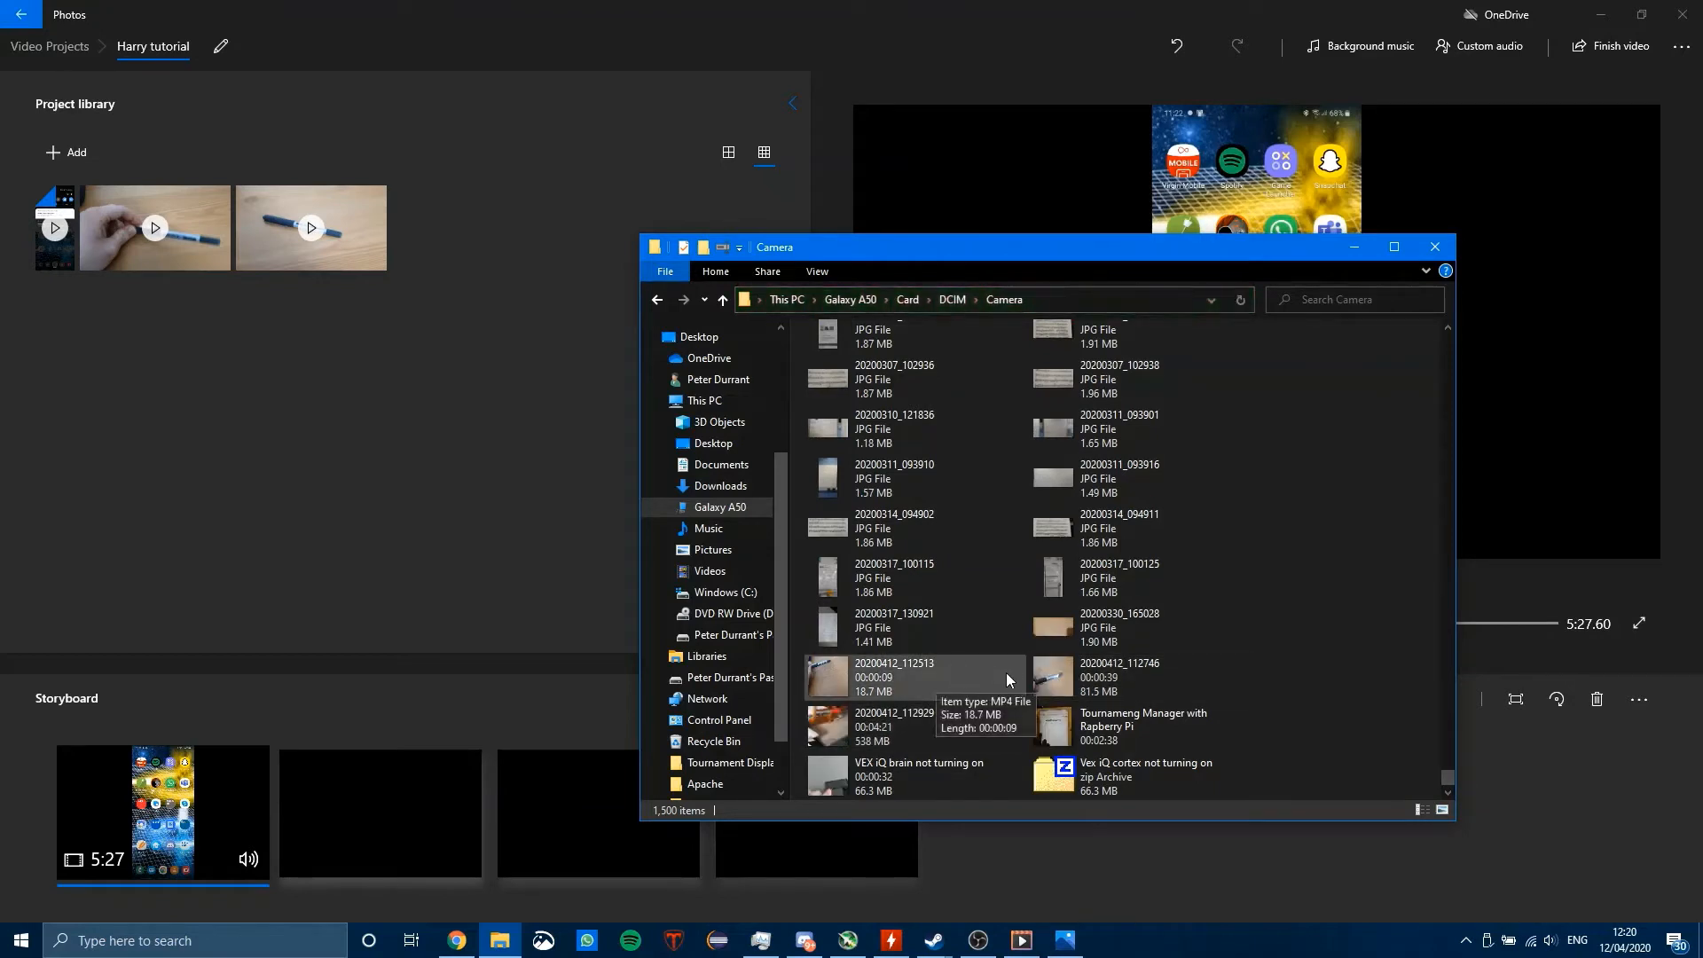
double_click(1098, 679)
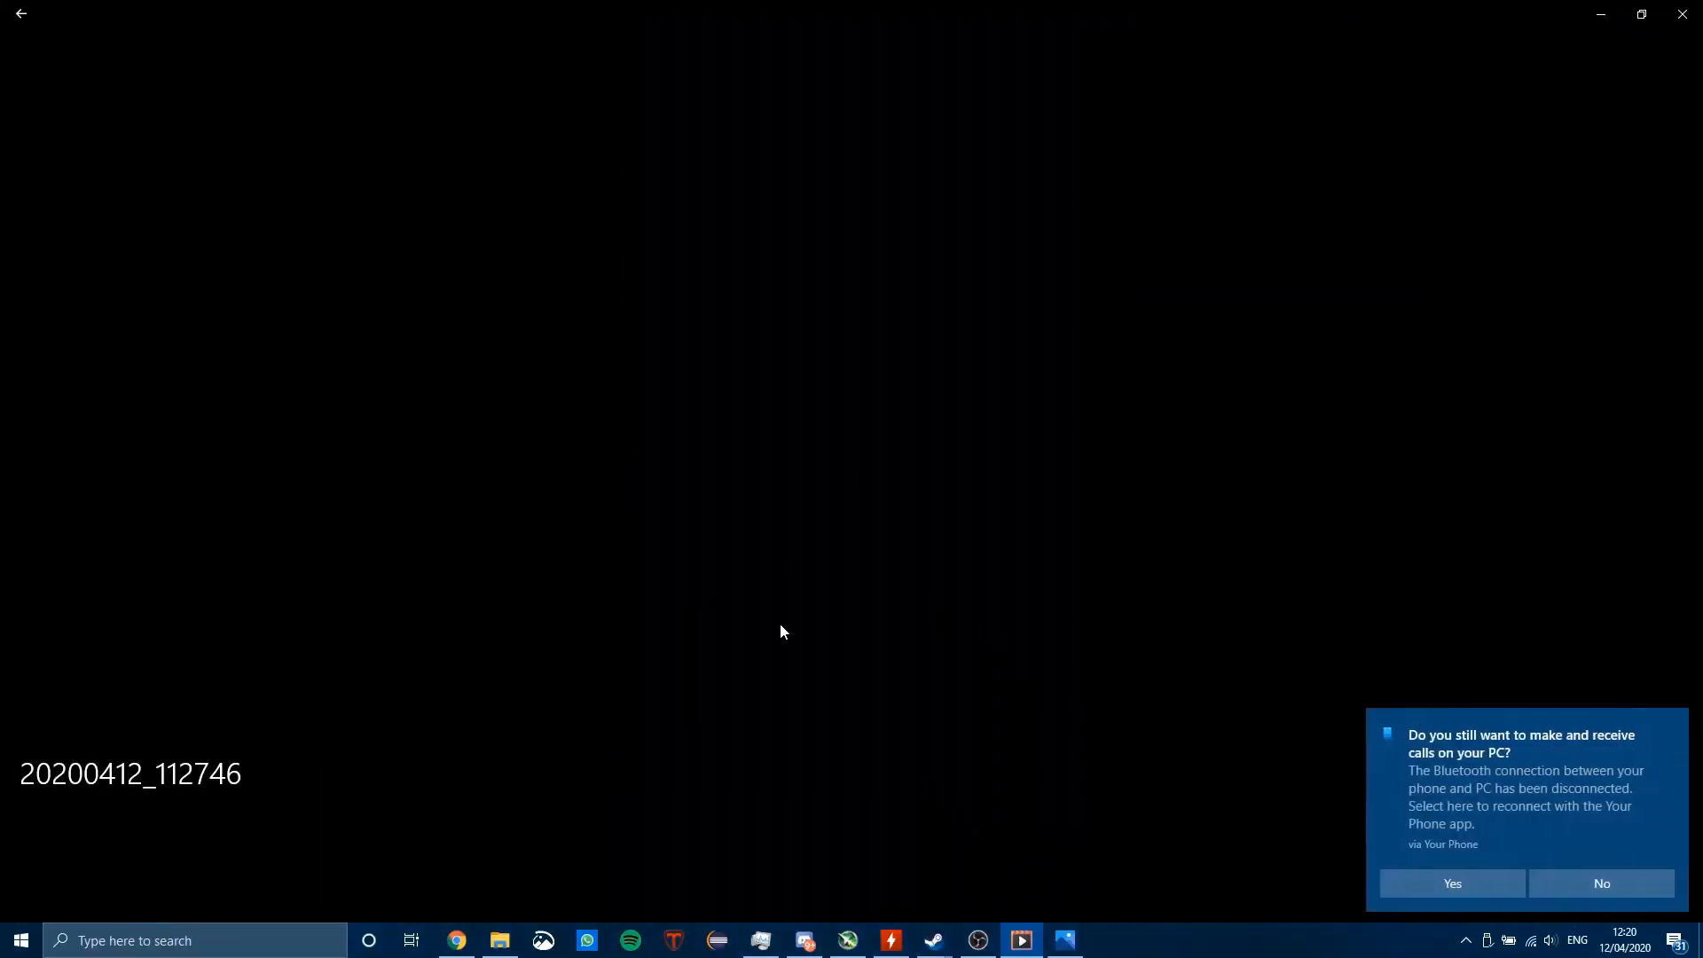
left_click(1673, 725)
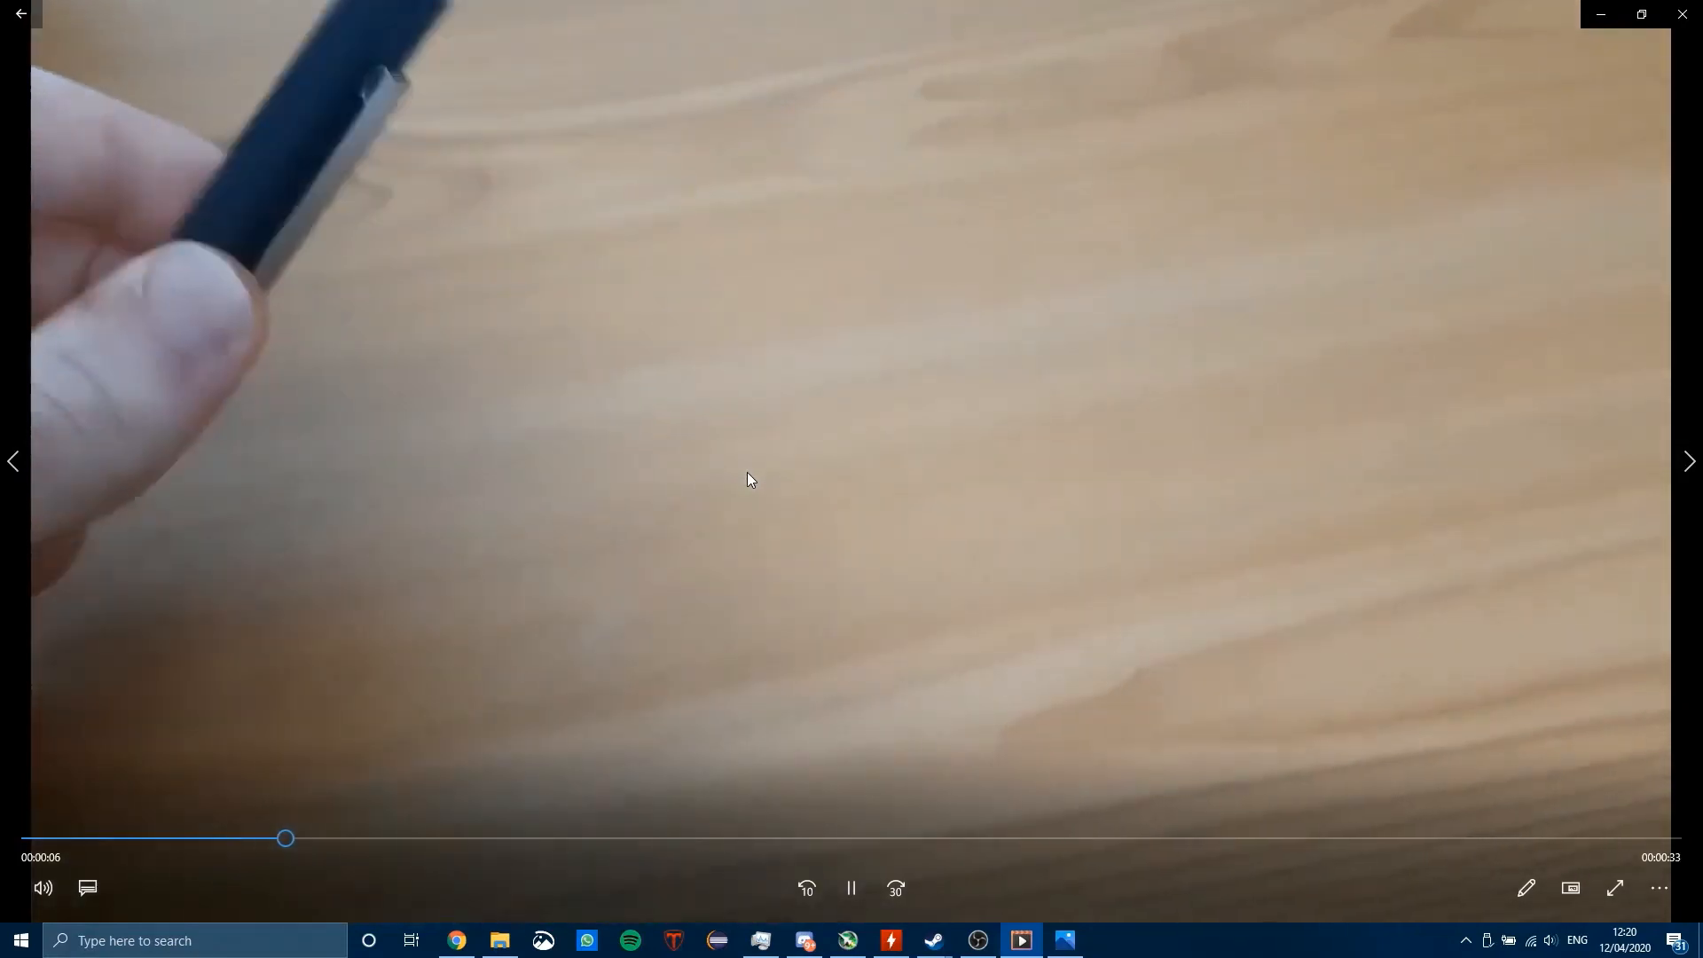
left_click(851, 888)
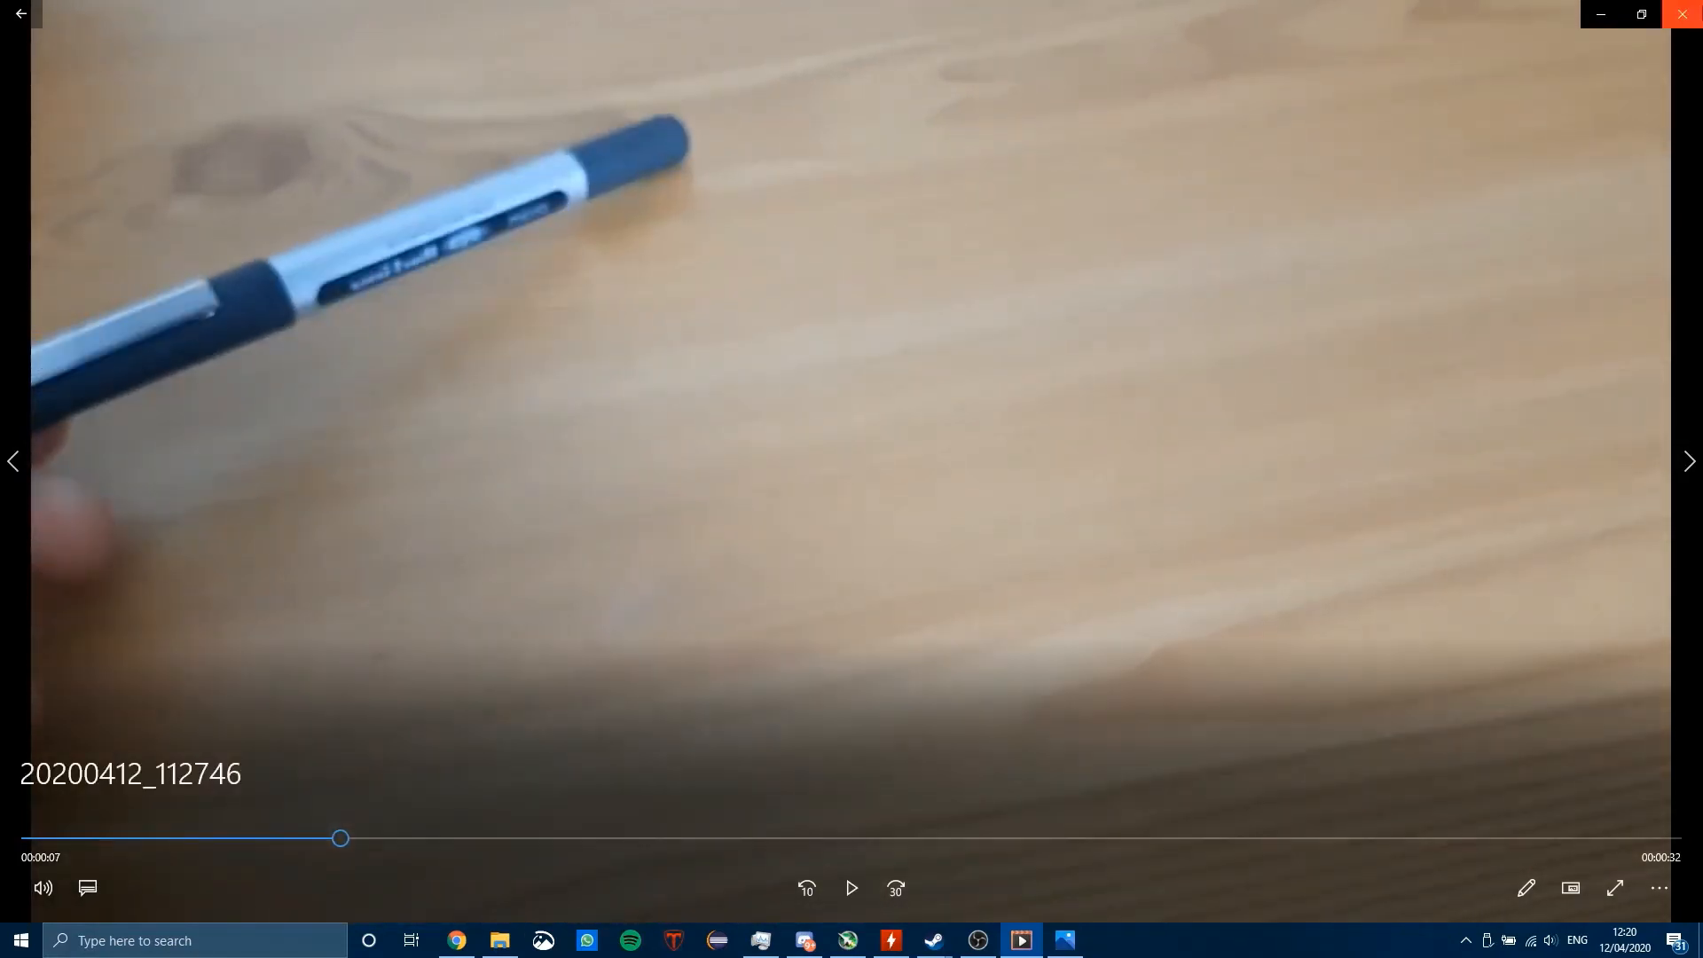
left_click(1681, 14)
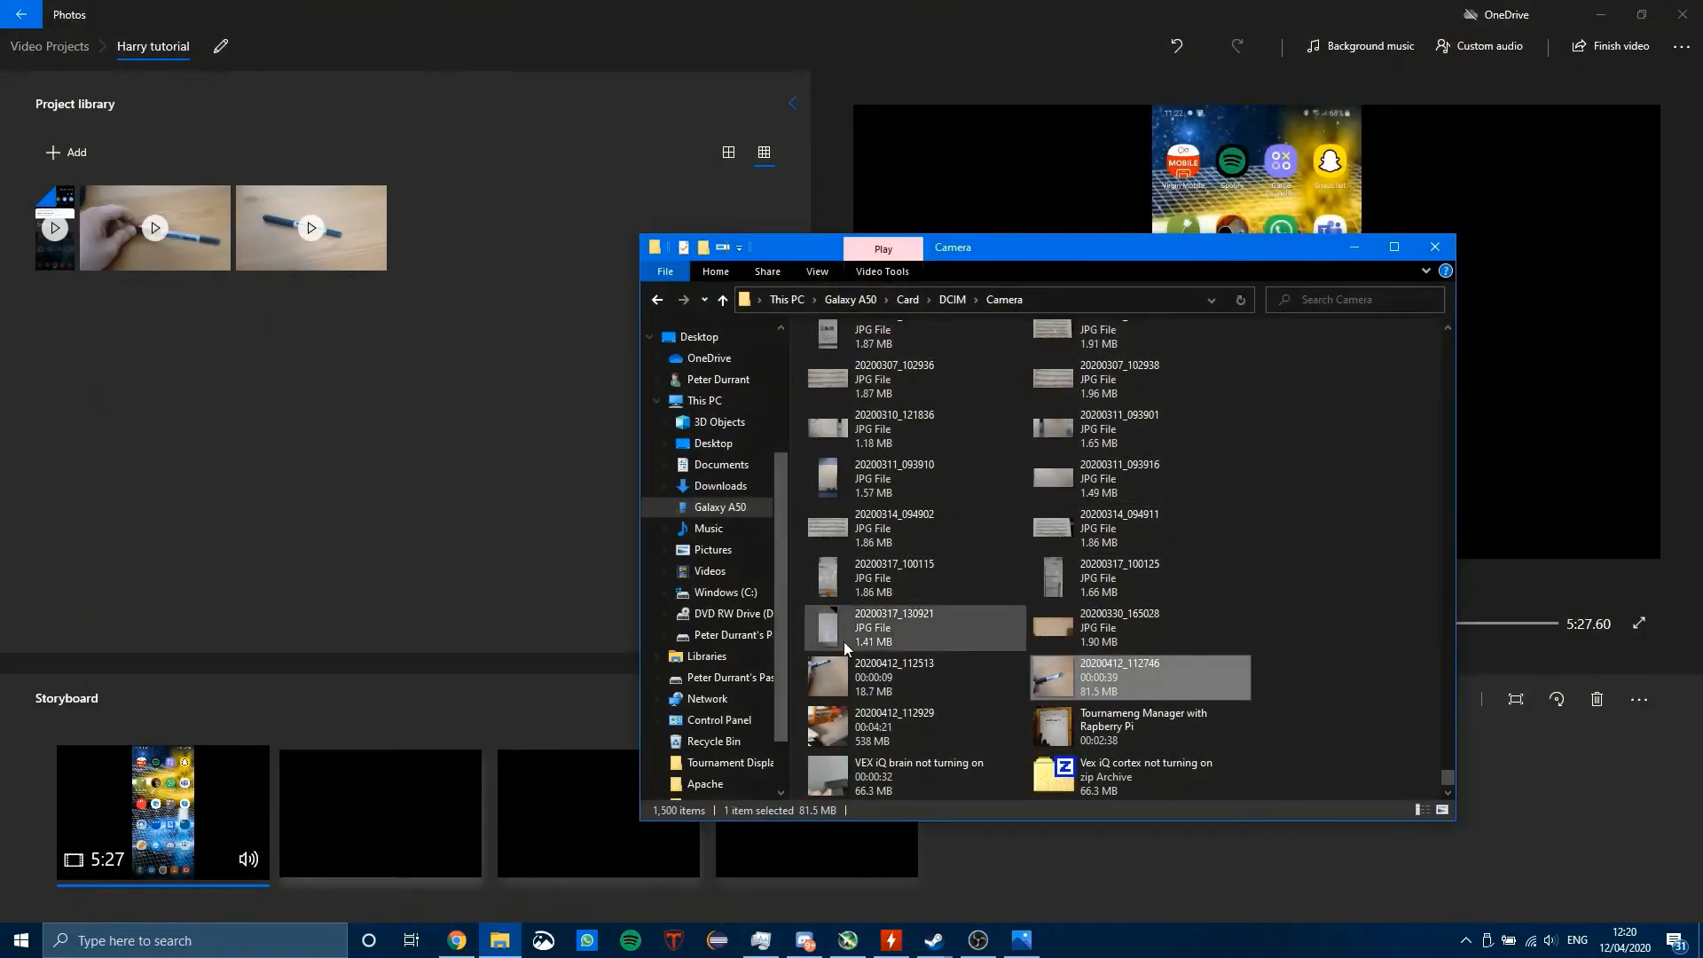
Step: Return to the video project and place the clip of the hand holding the pen in the storyboard
left_click(297, 413)
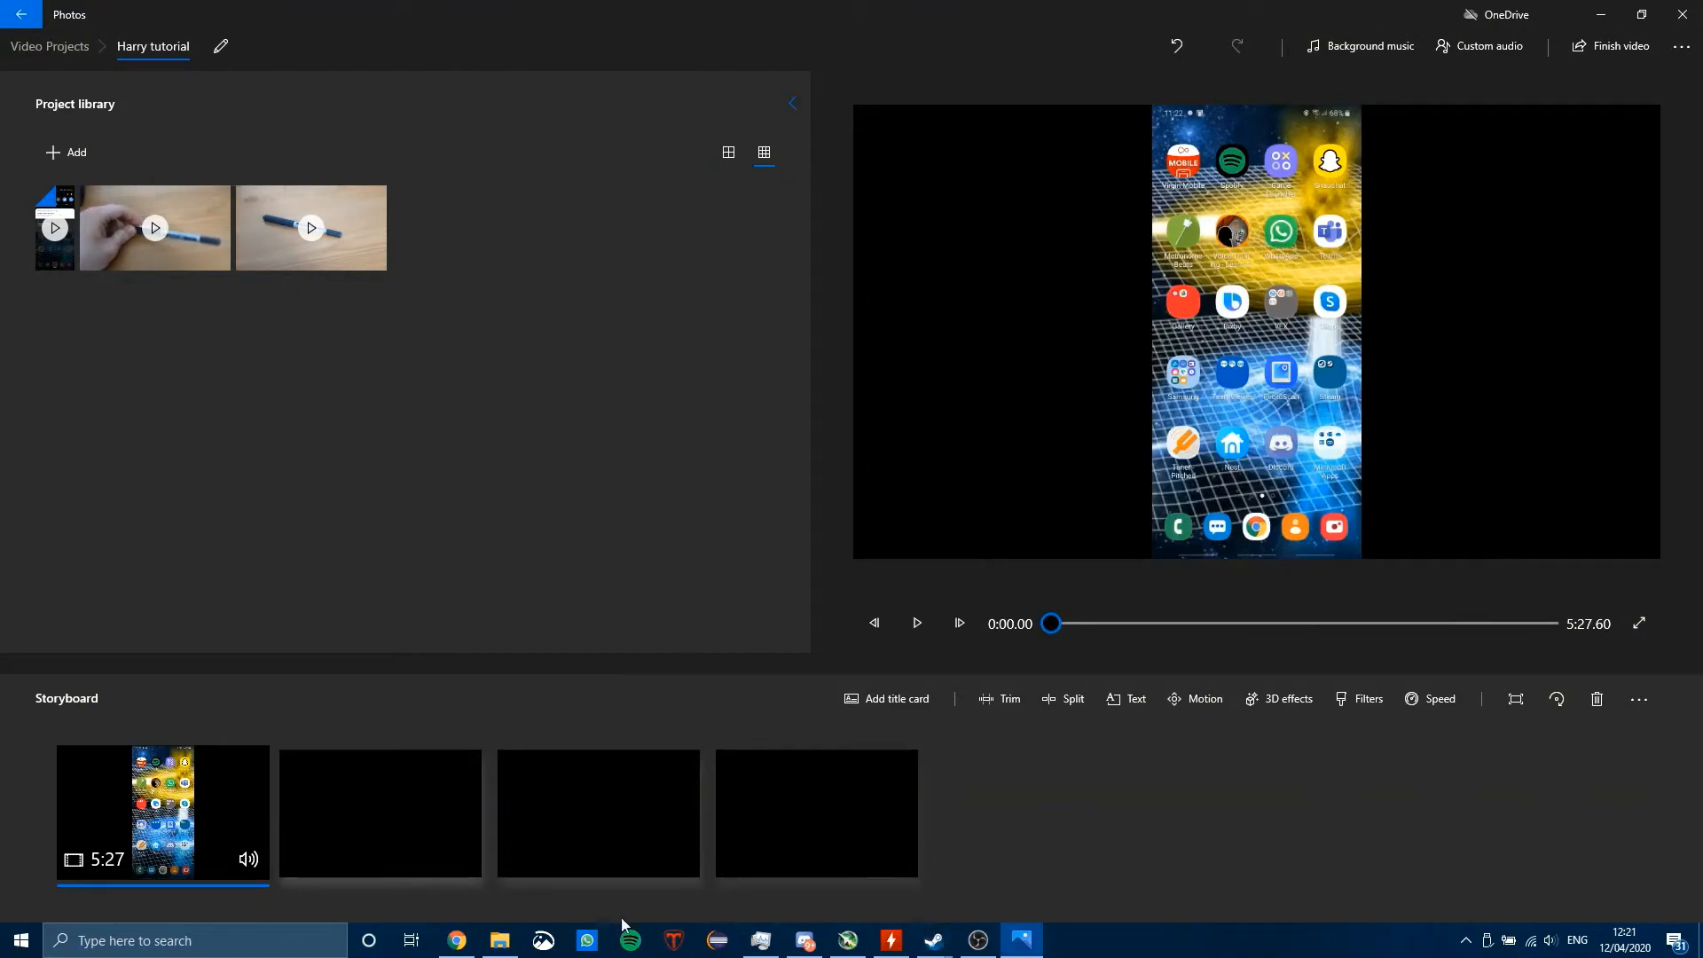
left_click(498, 940)
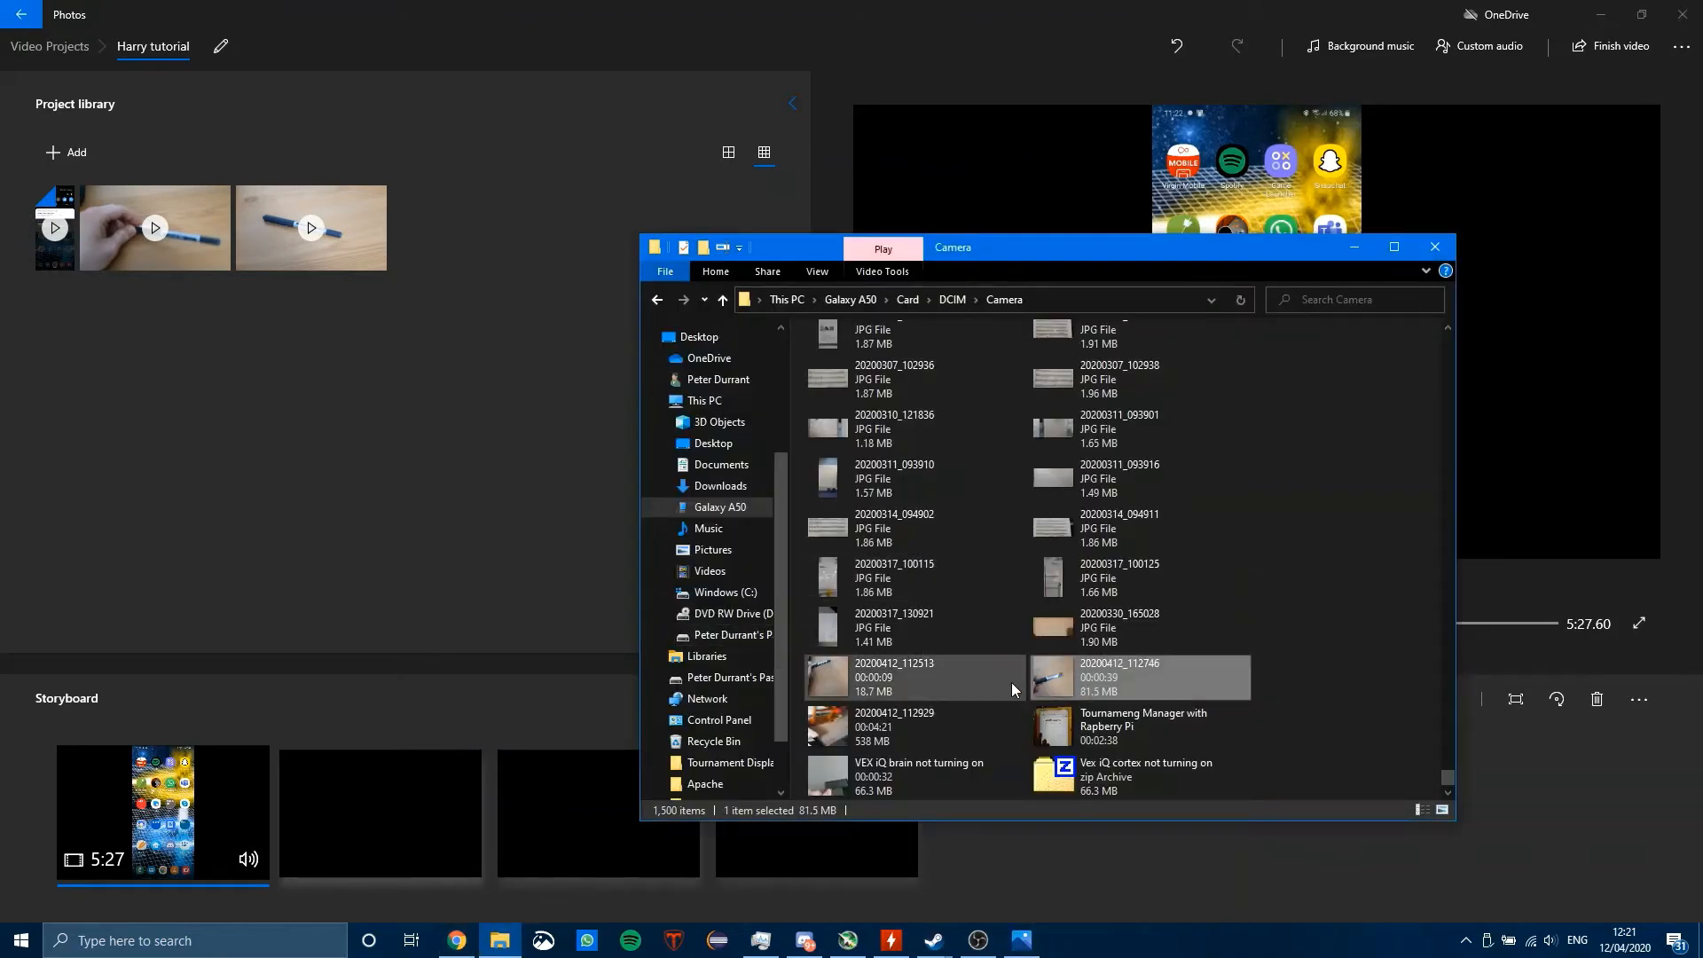
left_click(467, 460)
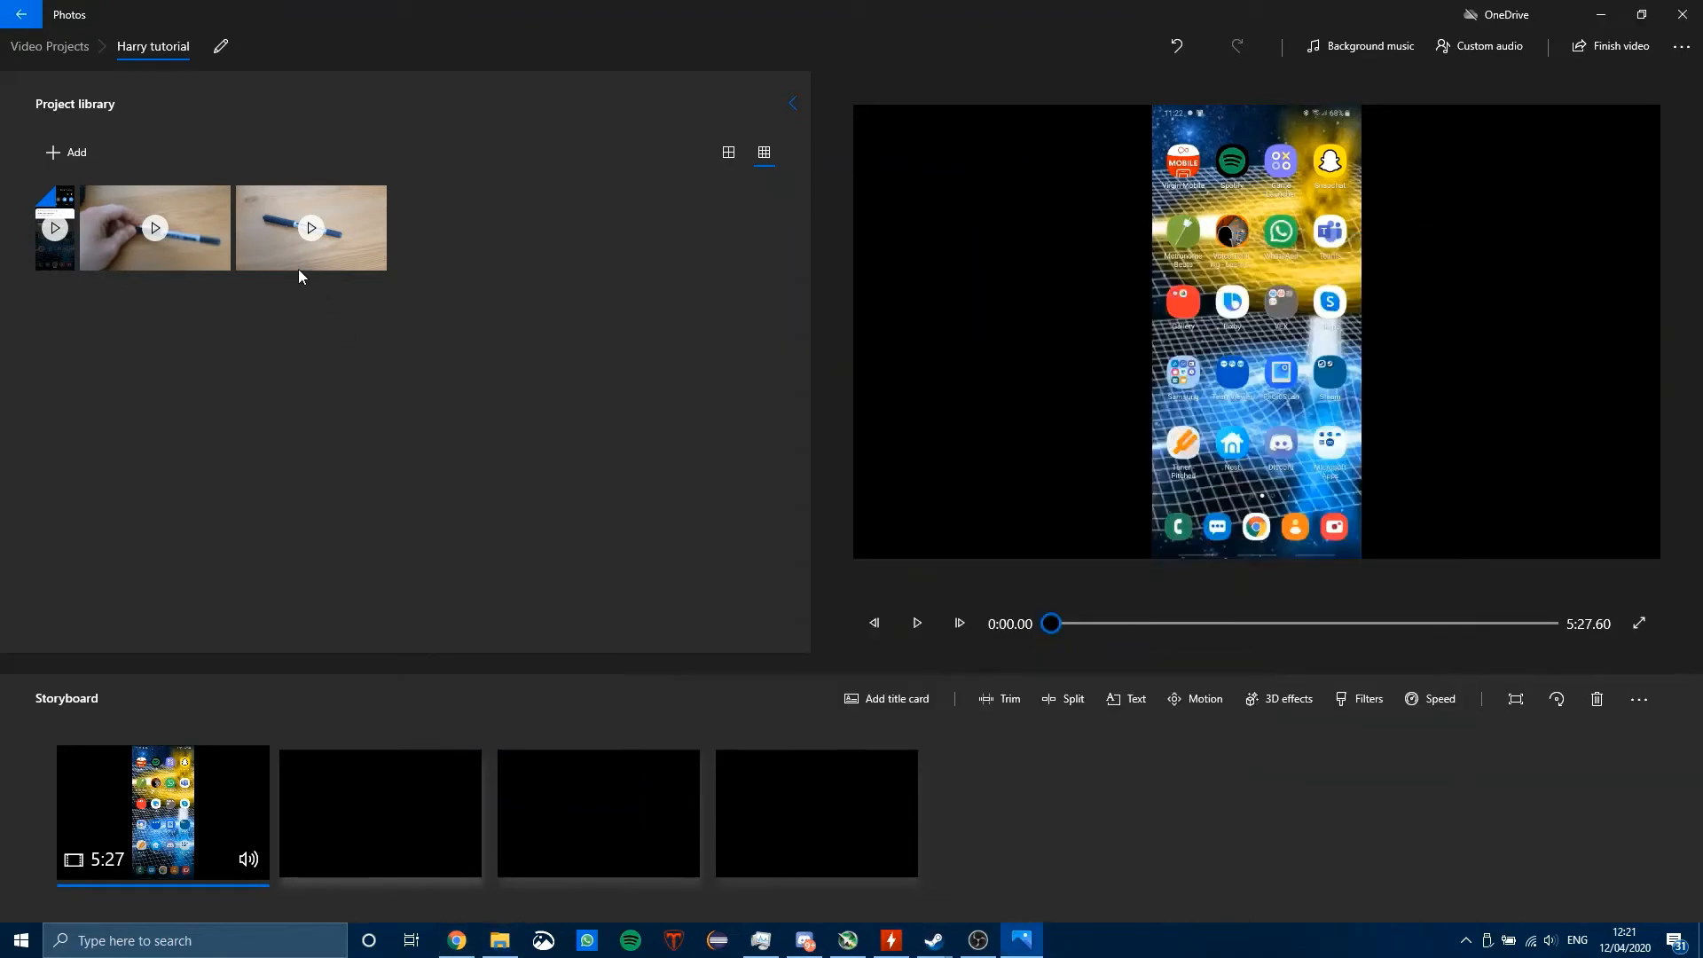
right_click(159, 204)
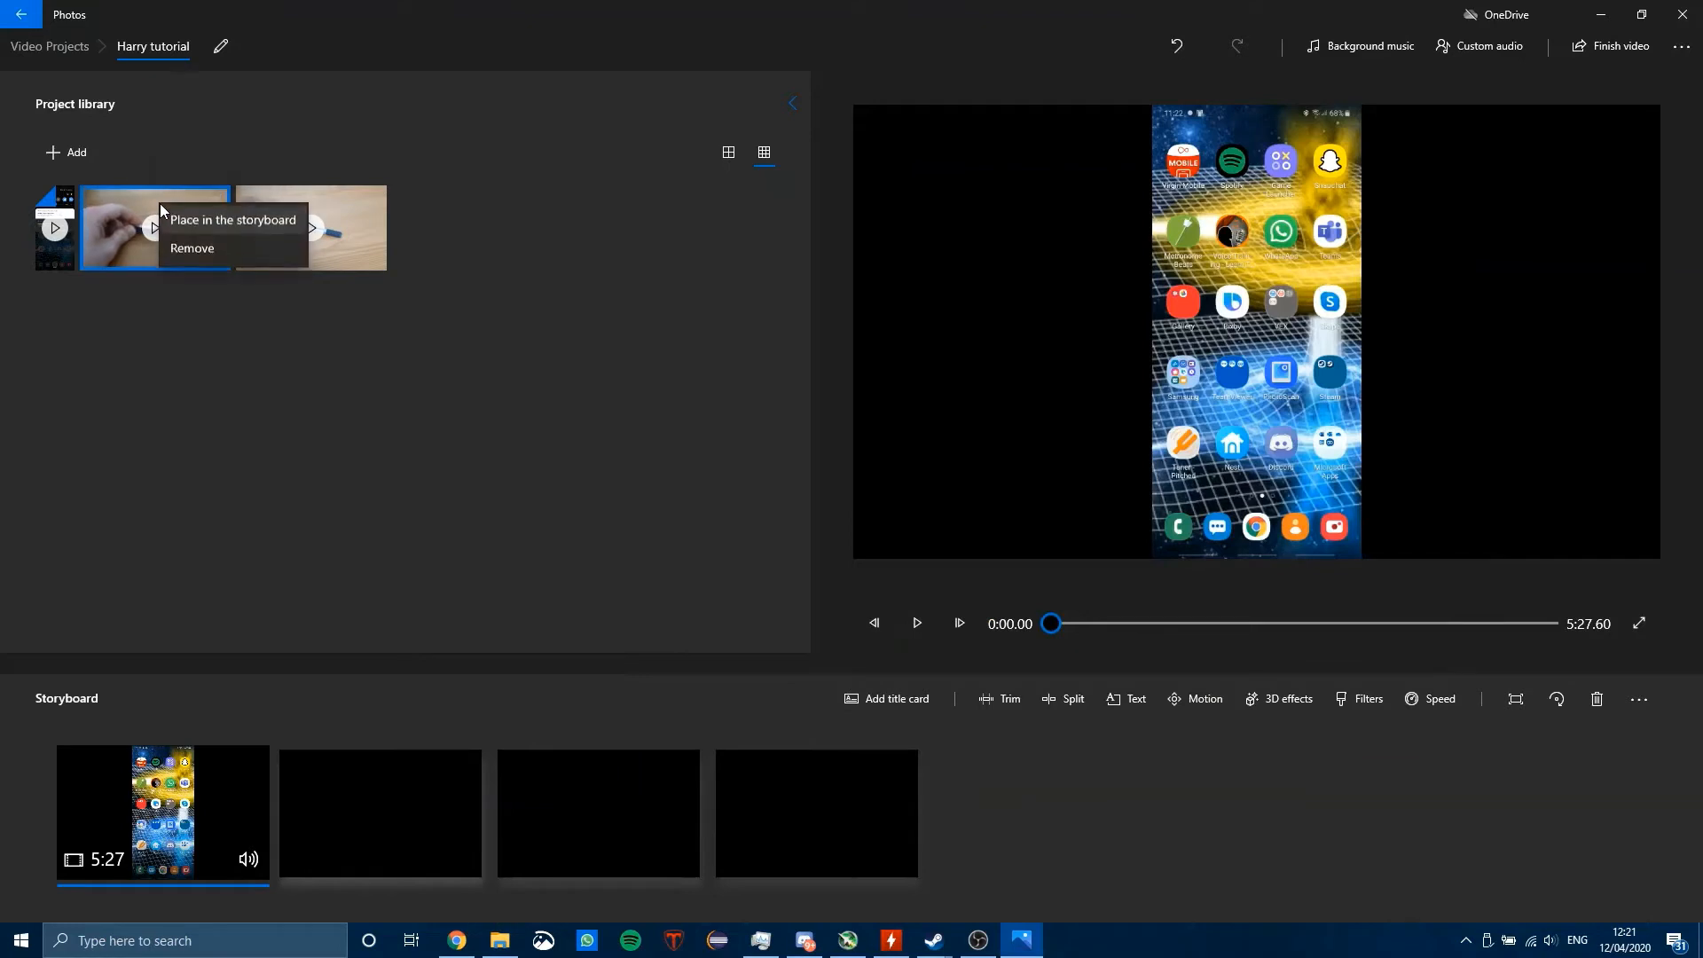
left_click(207, 222)
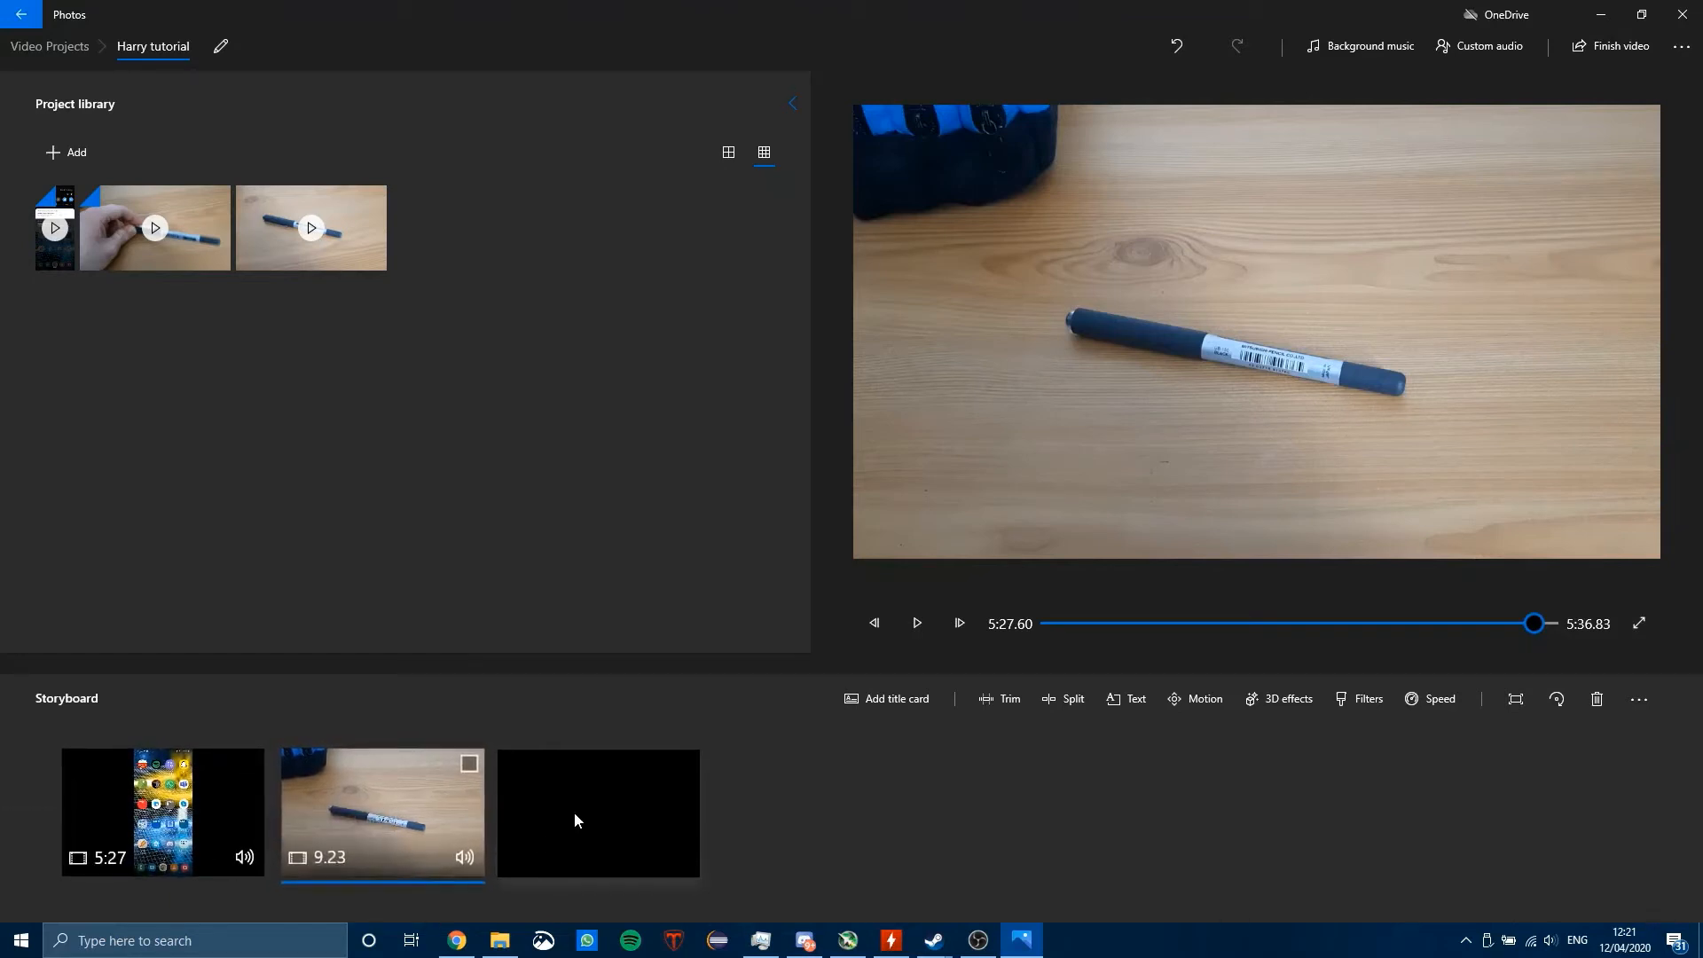
Step: Preview the pen clip in the storyboard, pausing it and replaying it from near its start
left_click(920, 622)
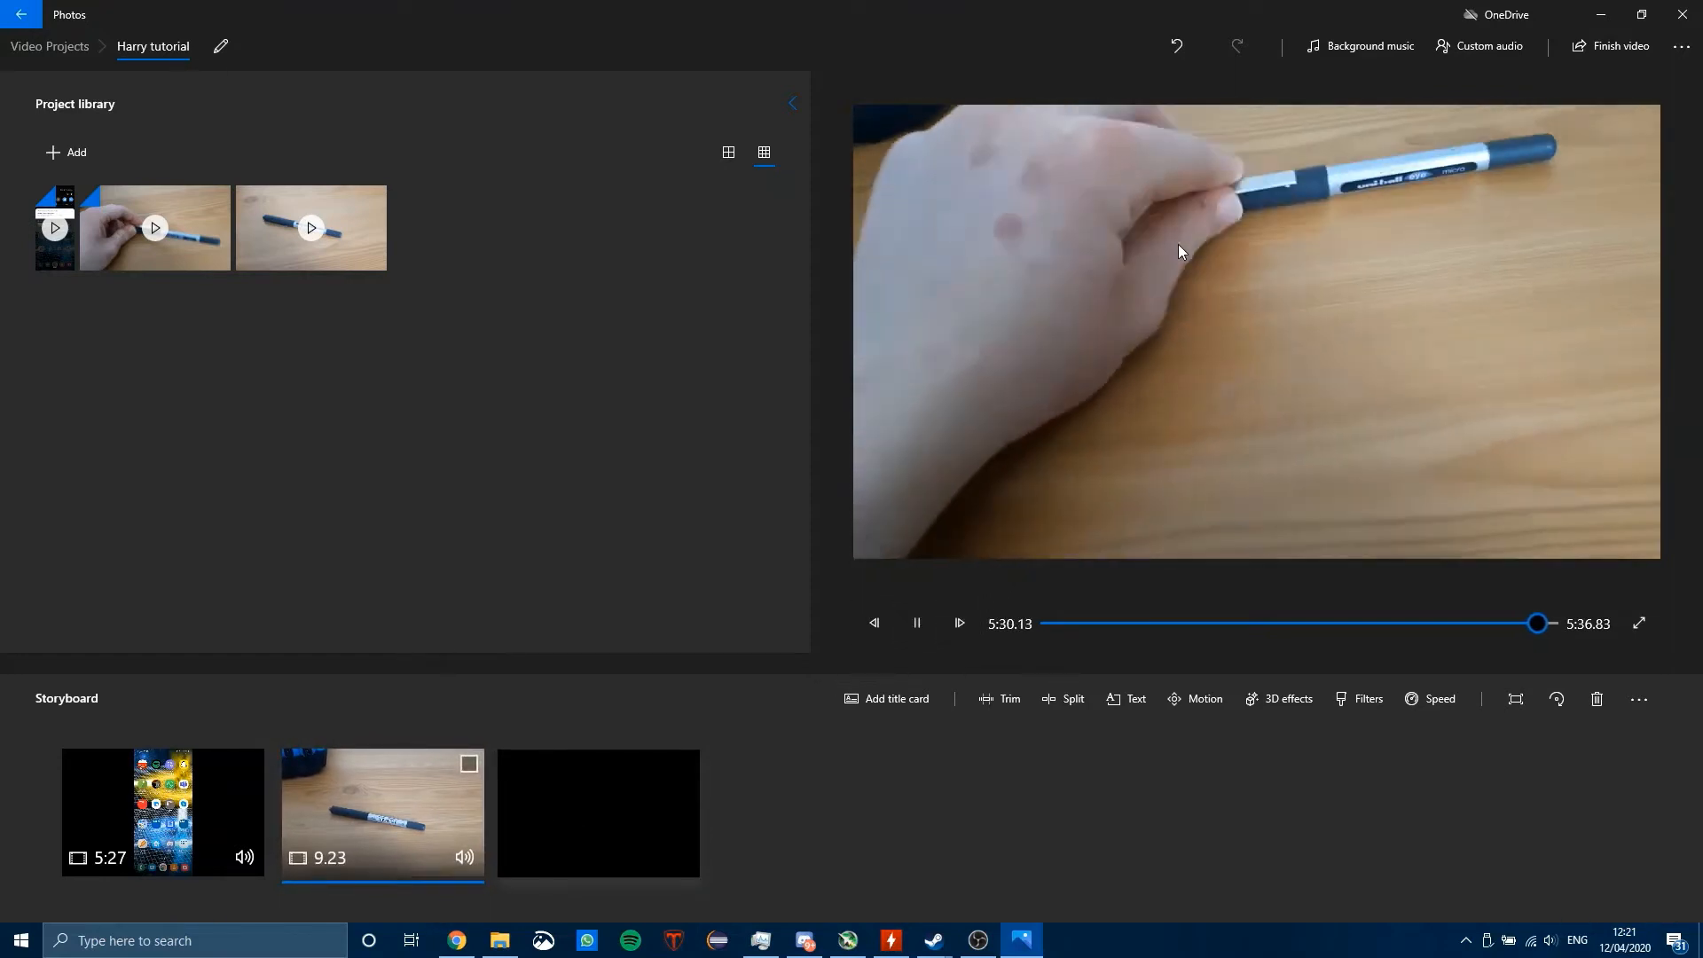
left_click(919, 622)
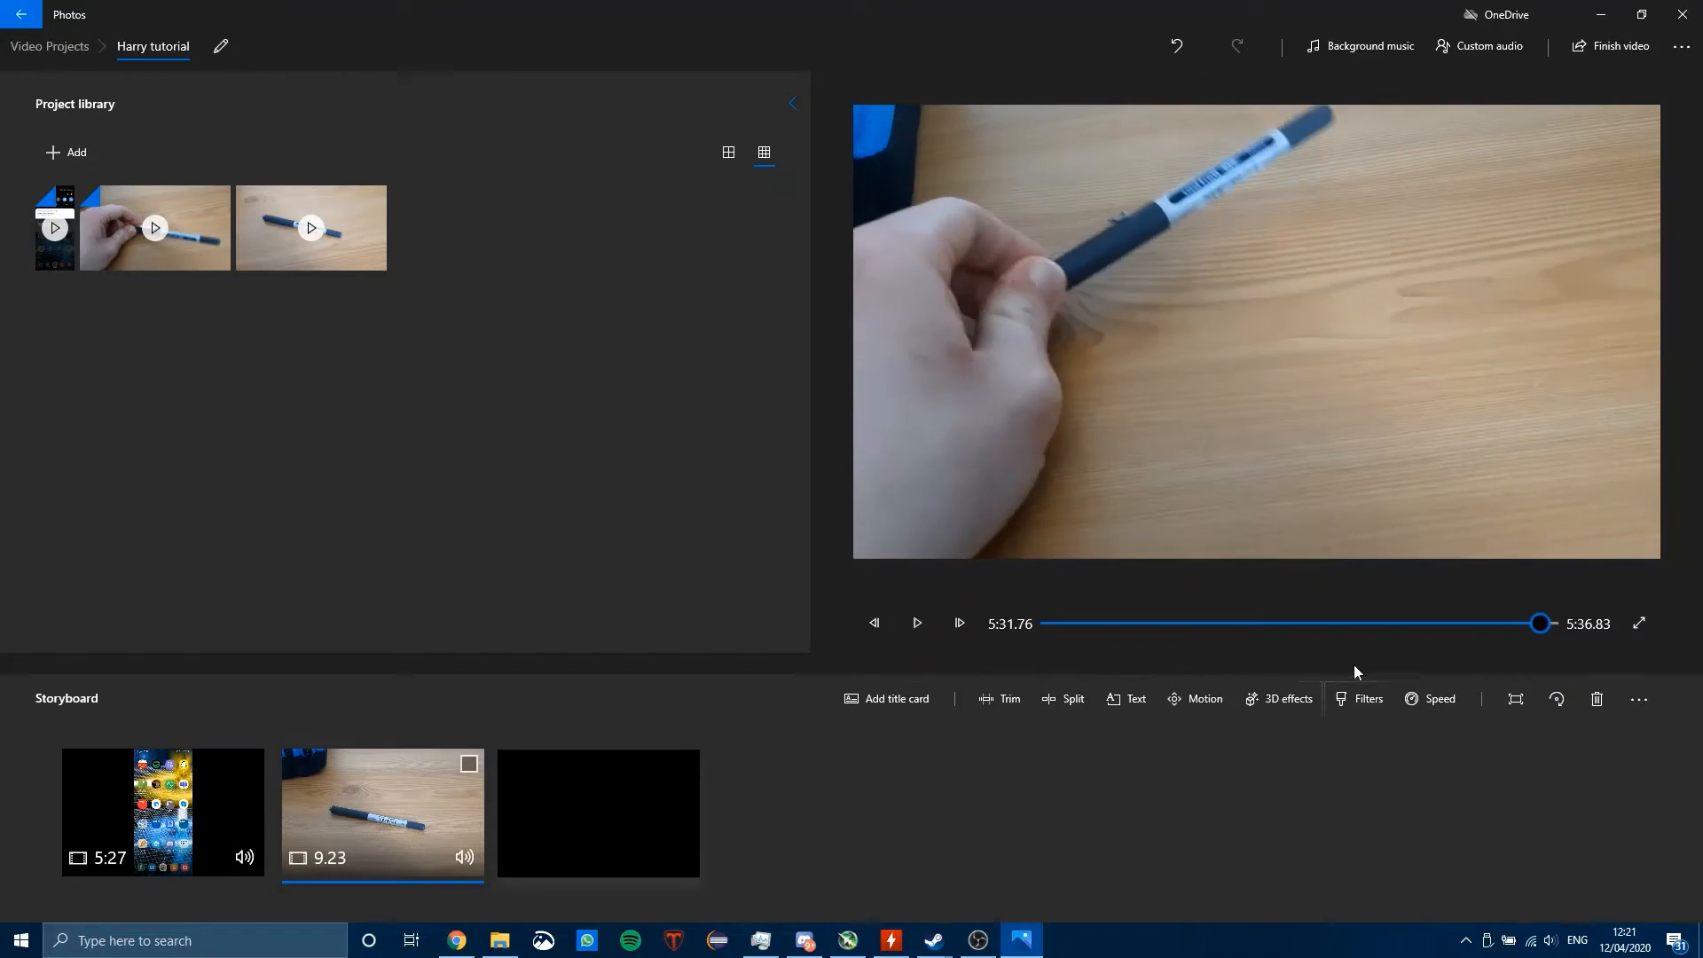
left_click_drag(1313, 623, 1537, 635)
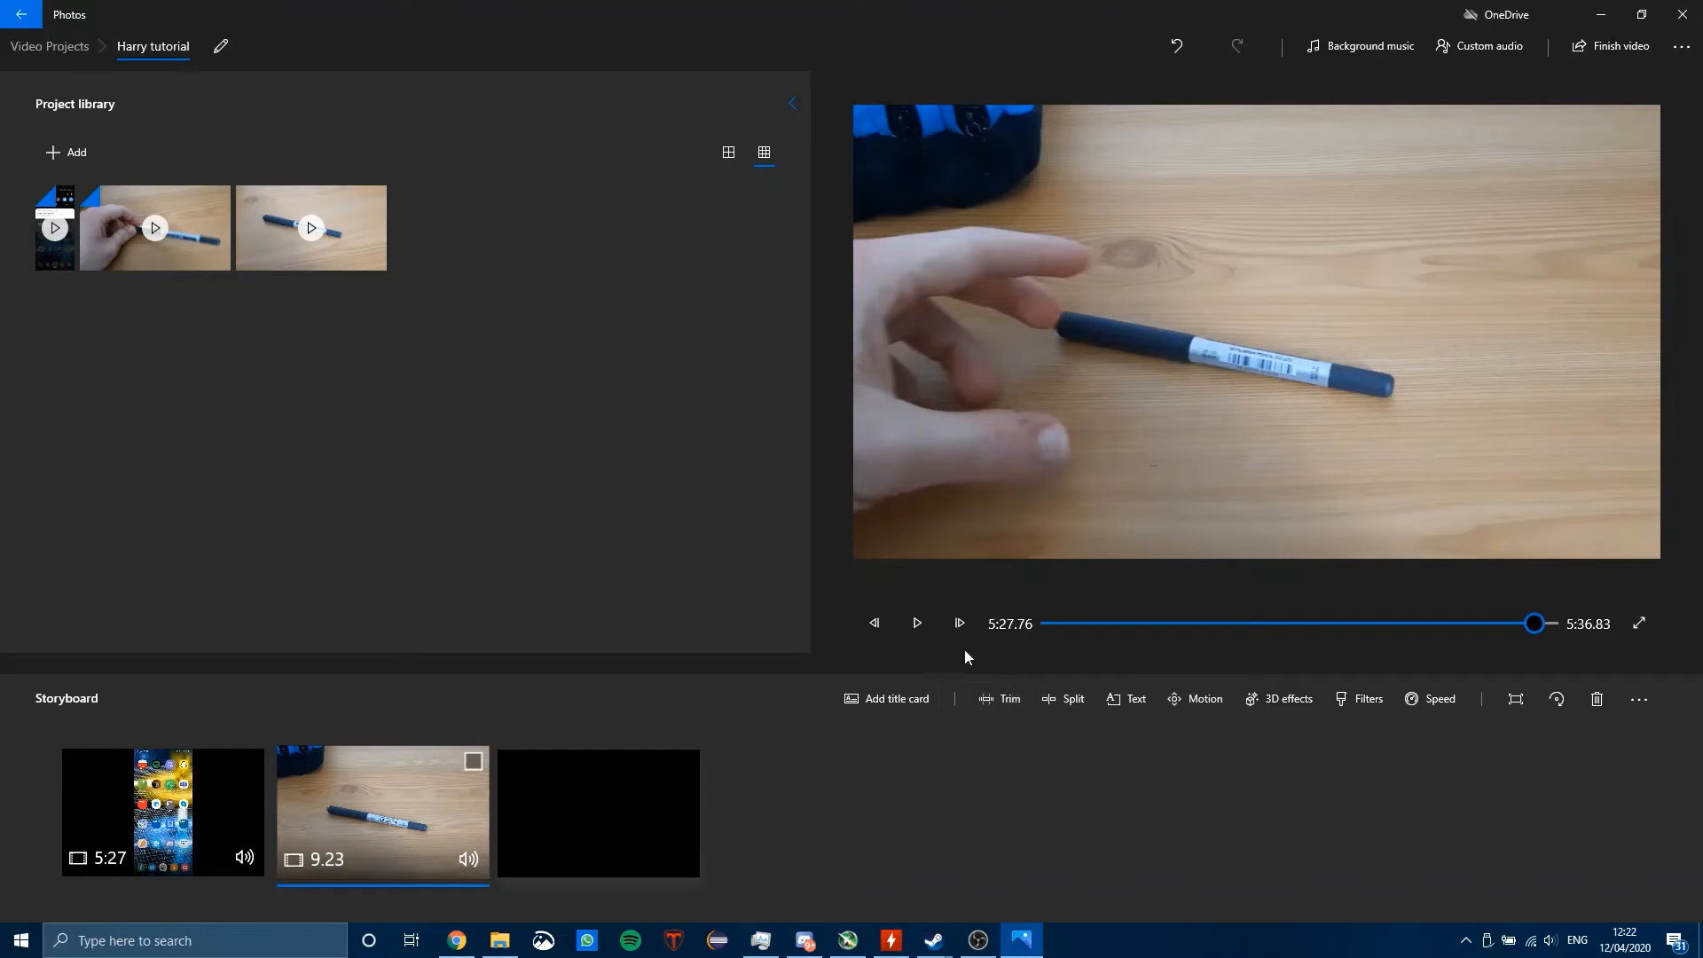
left_click(923, 627)
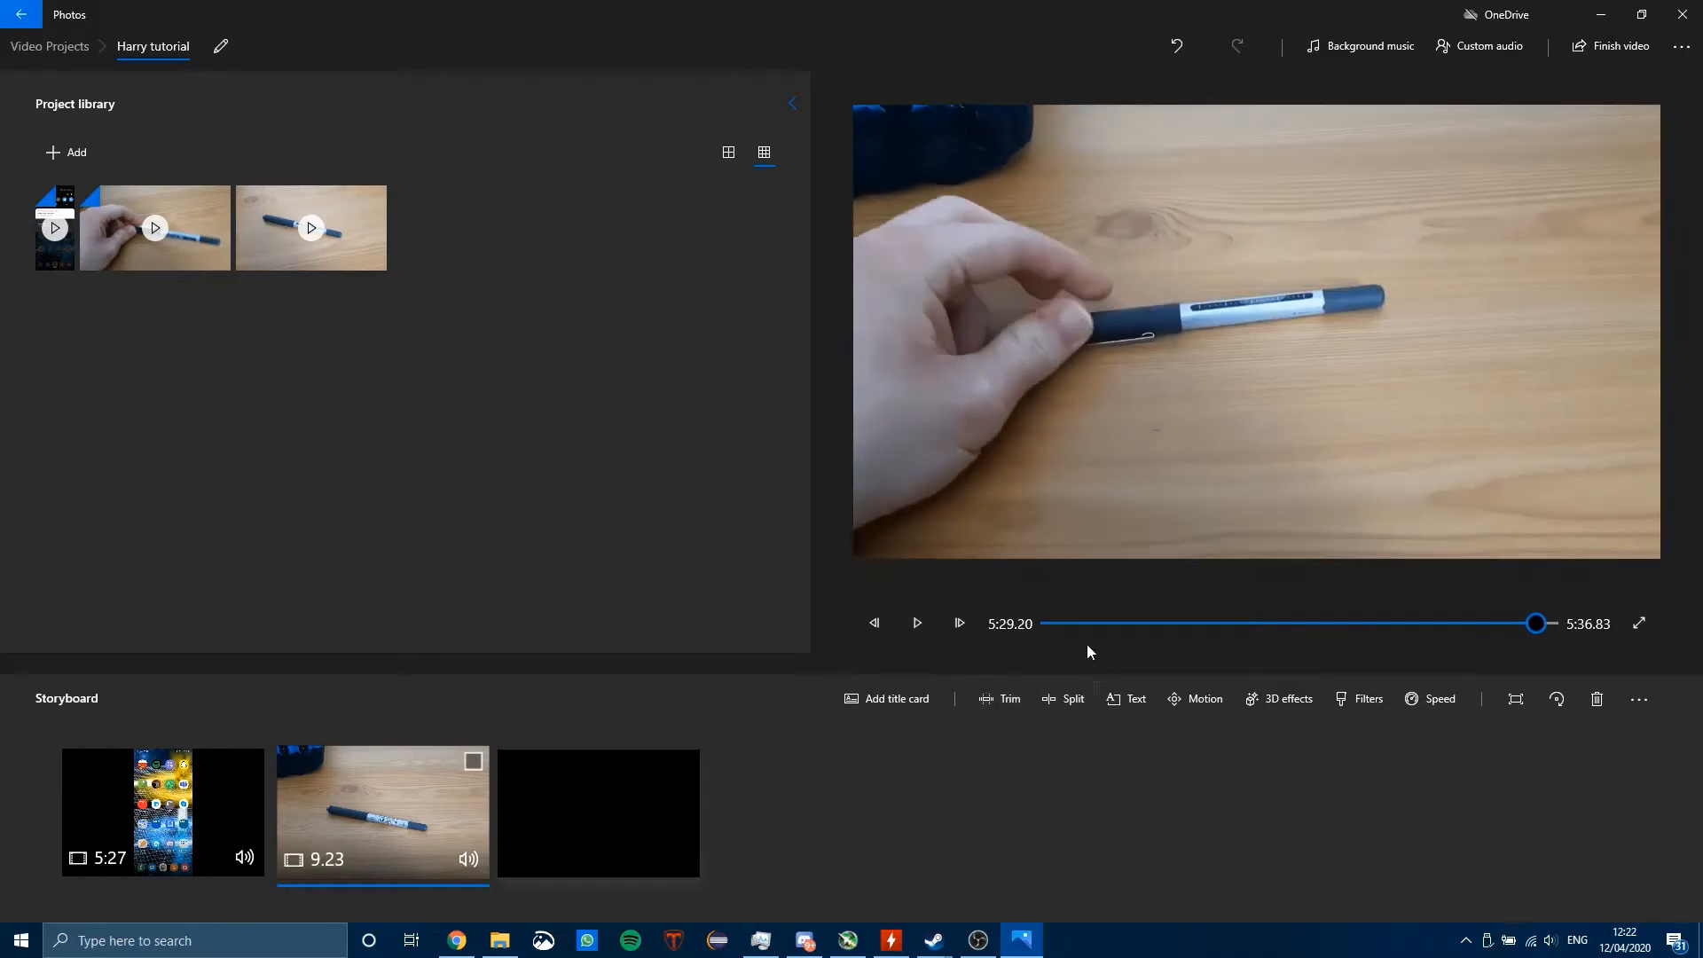
Step: Move the preview to about 1:24 in the screen recording, play it briefly and pause it
left_click(1157, 623)
left_click(917, 629)
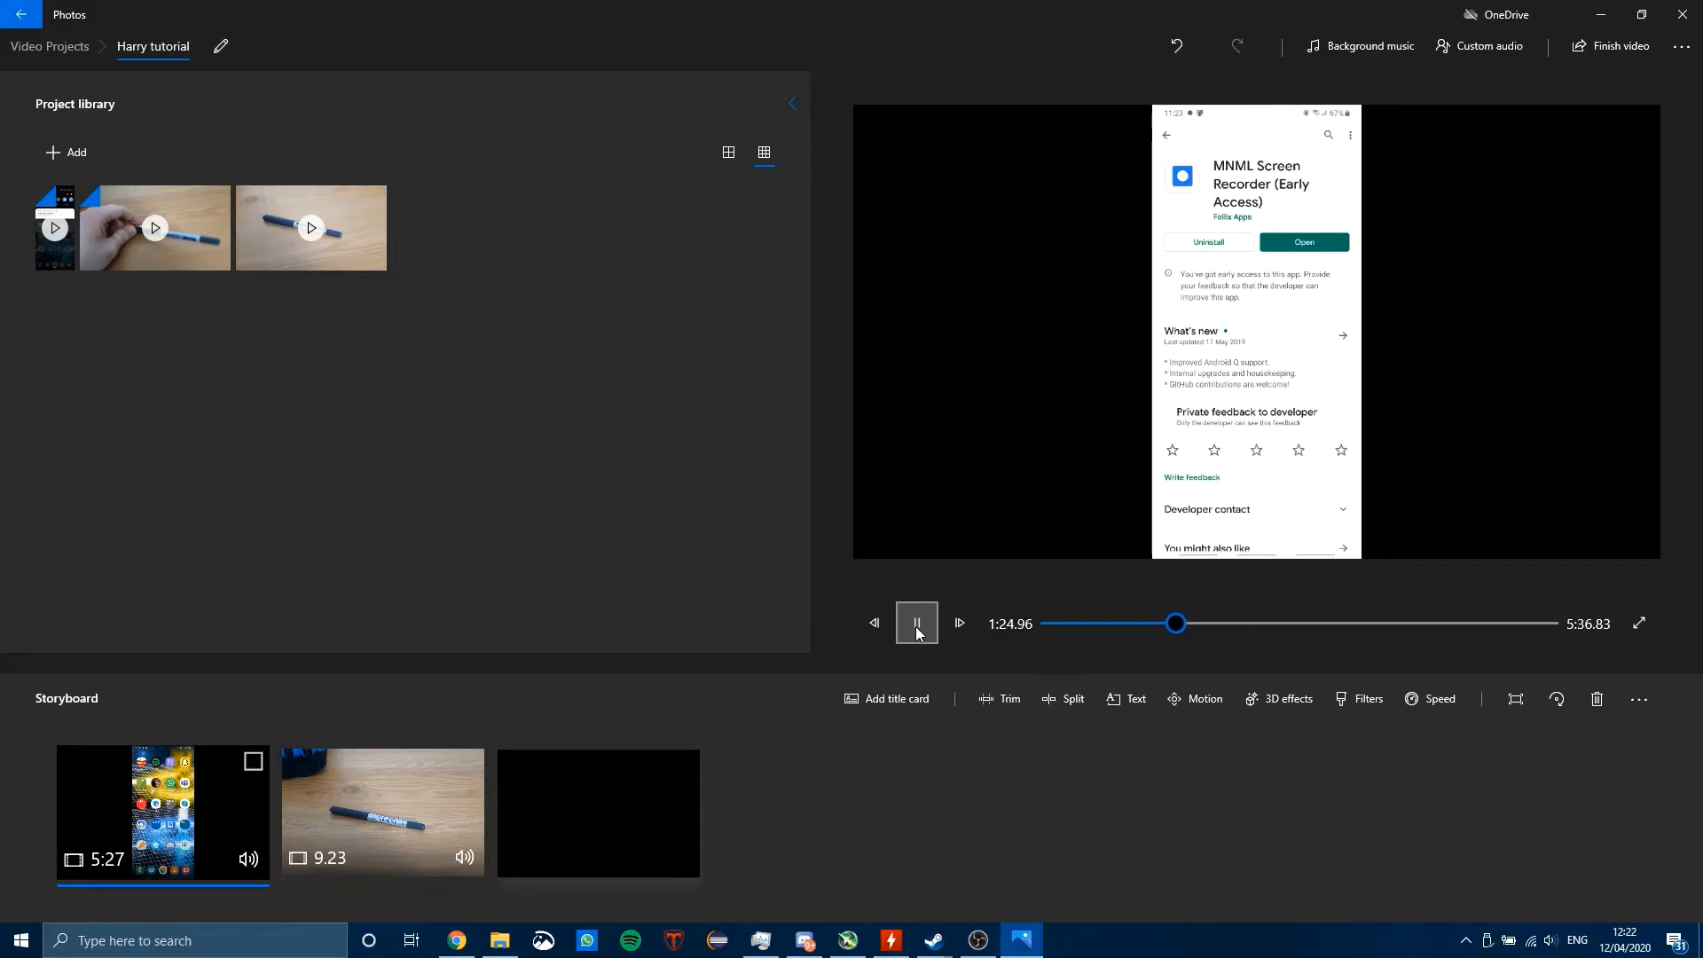
left_click(917, 630)
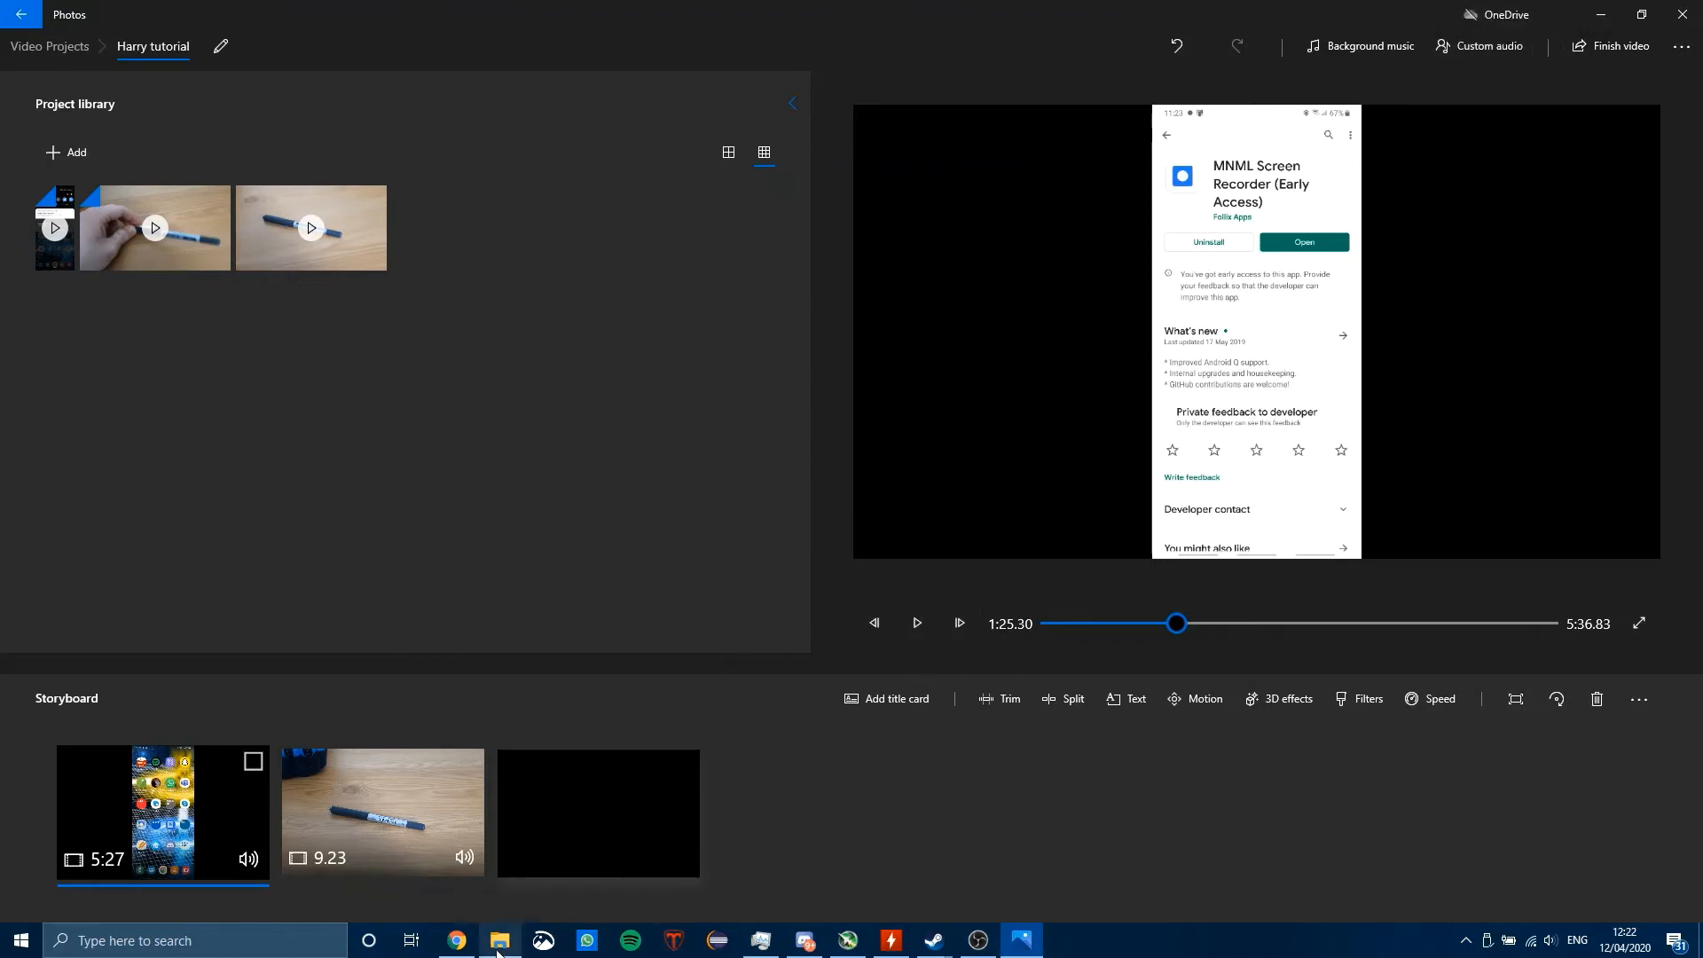
Step: Switch to Chrome and search Google in a new tab for "windows 10 record audio file"
left_click(457, 940)
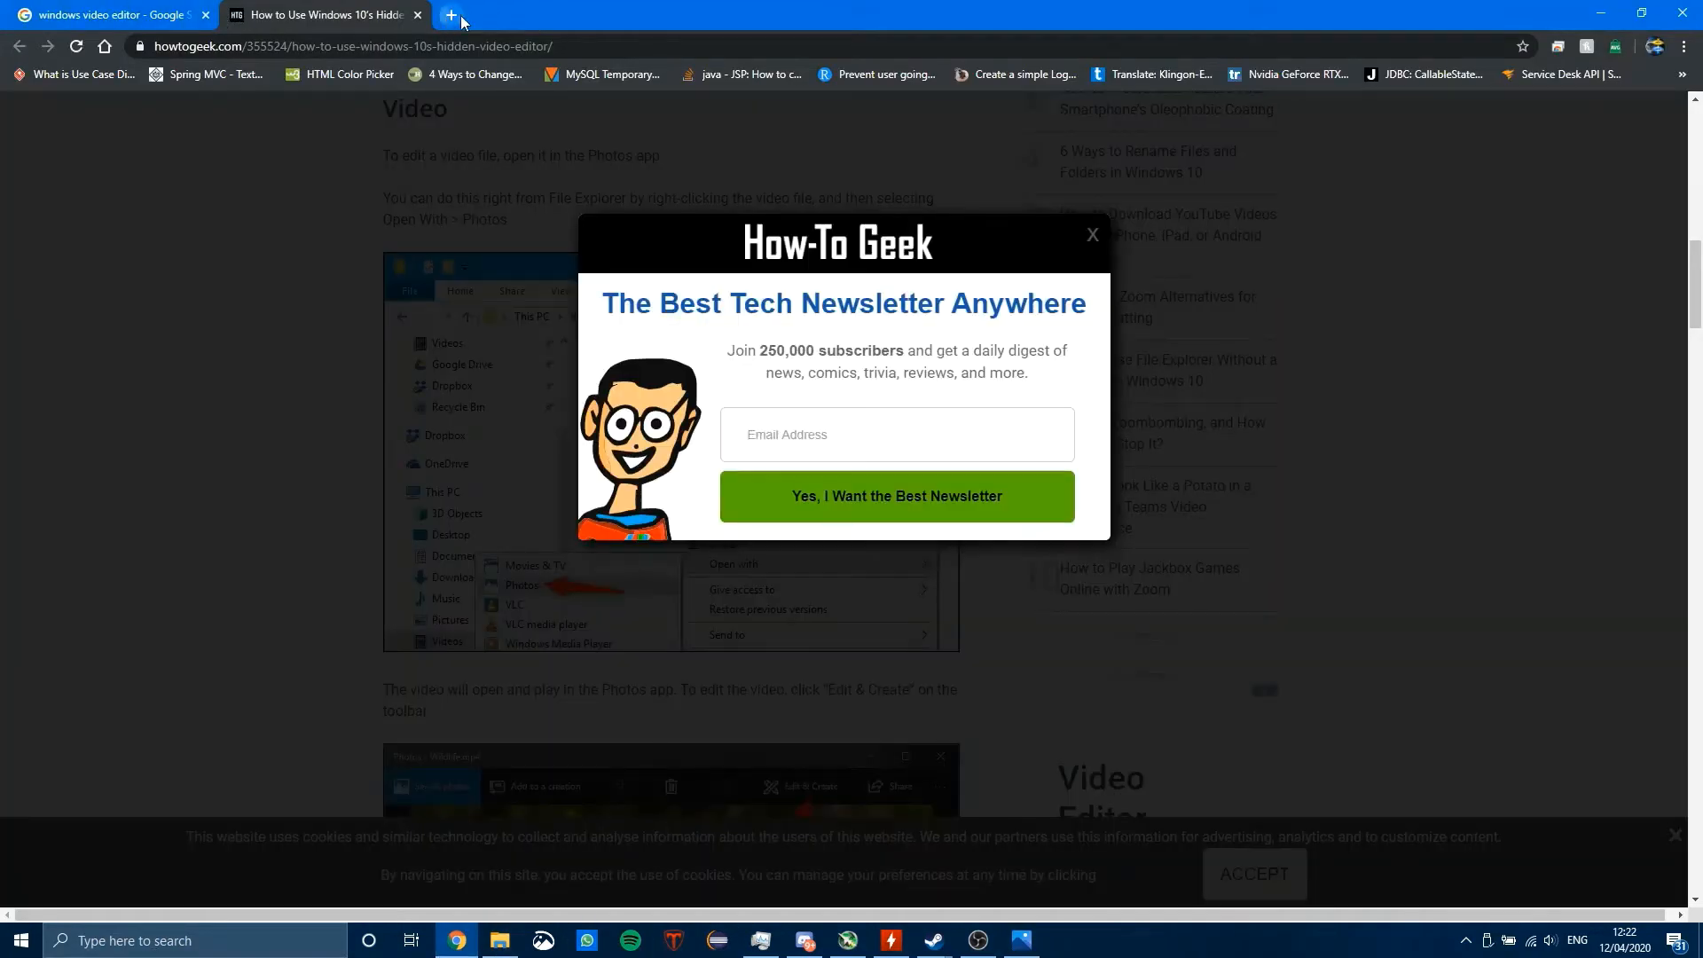
left_click(462, 19)
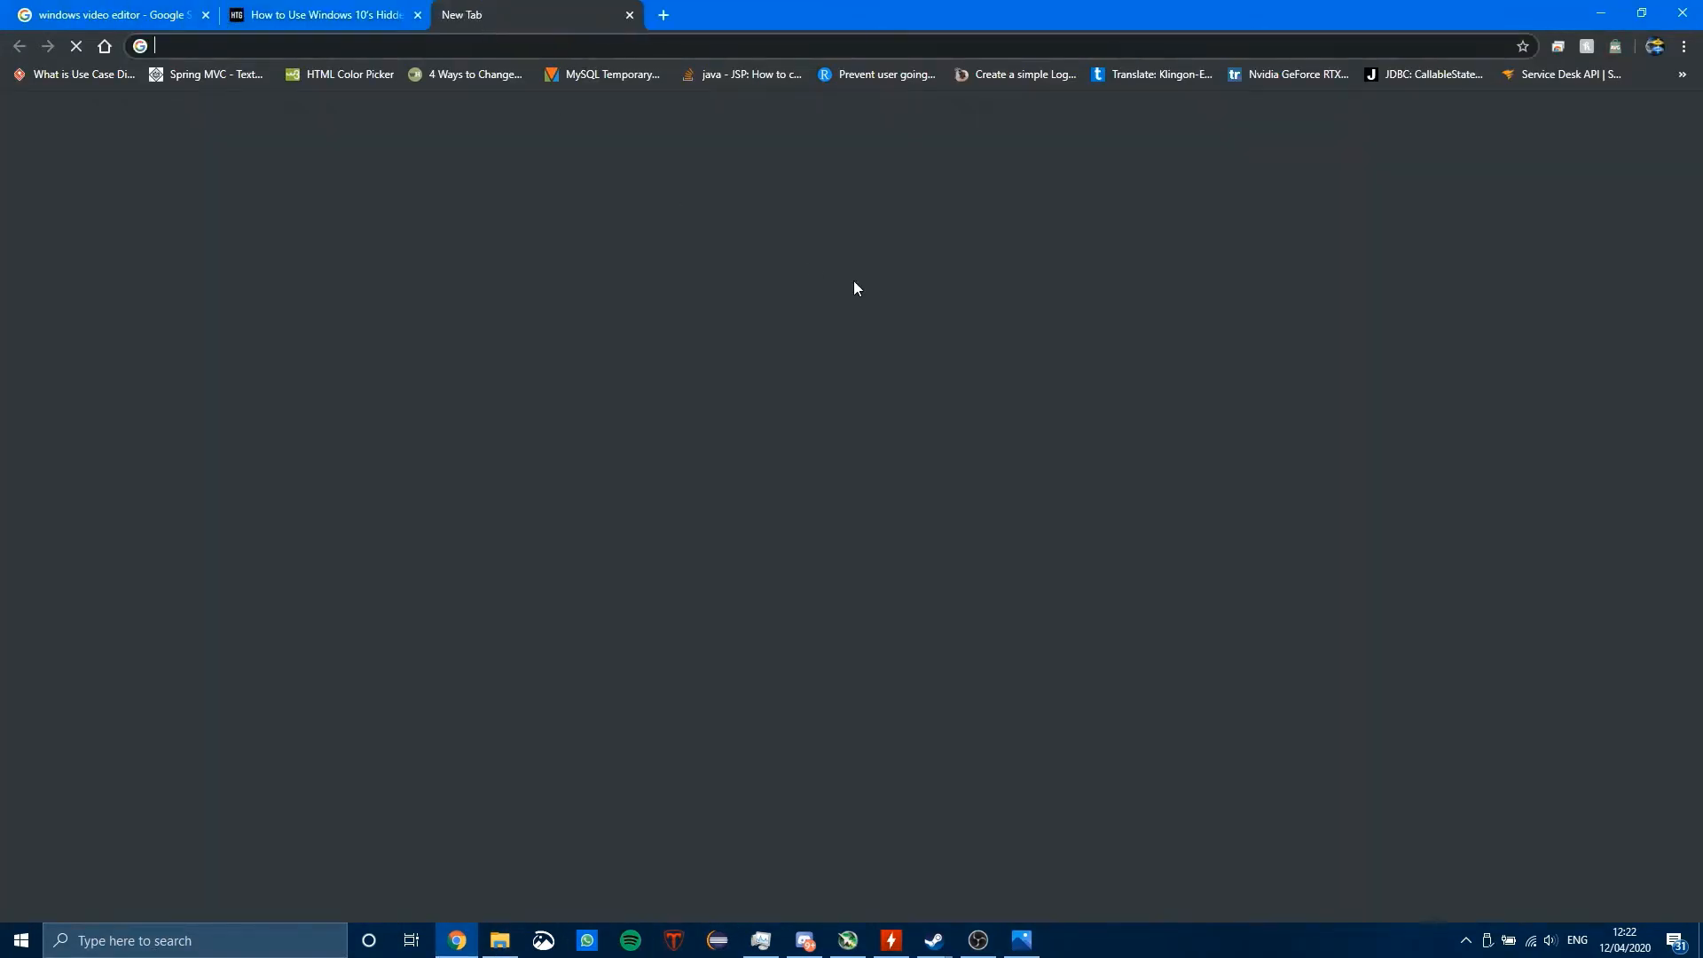
type("windows 10 reco")
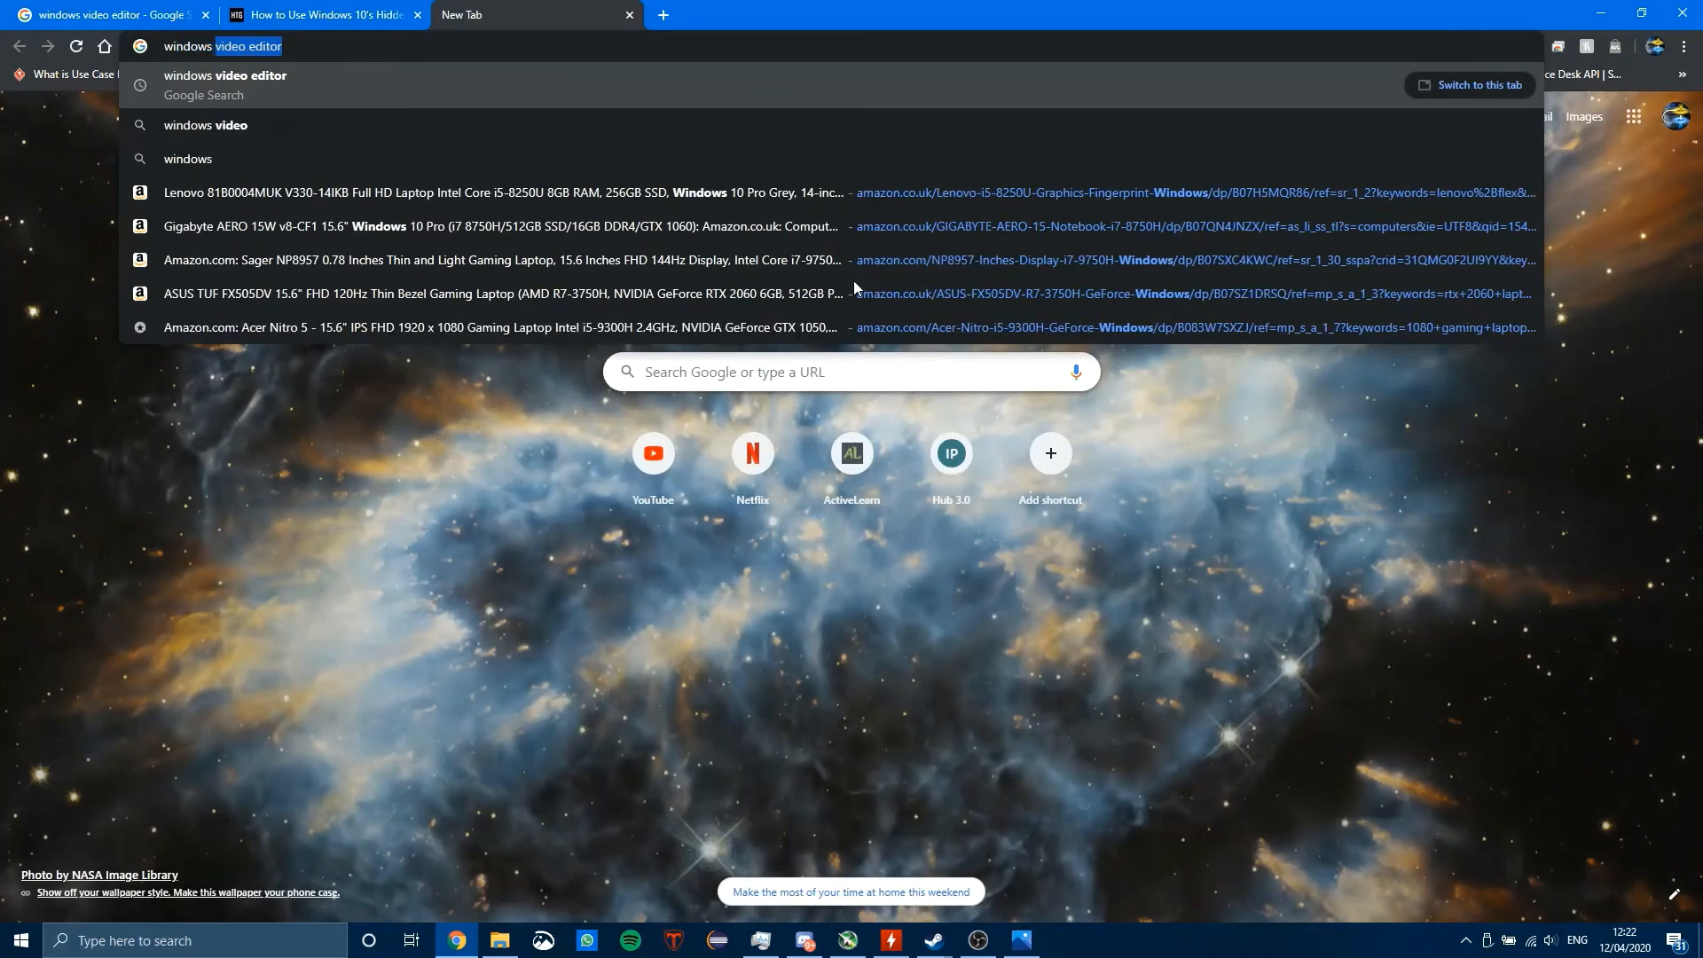
type("rd a")
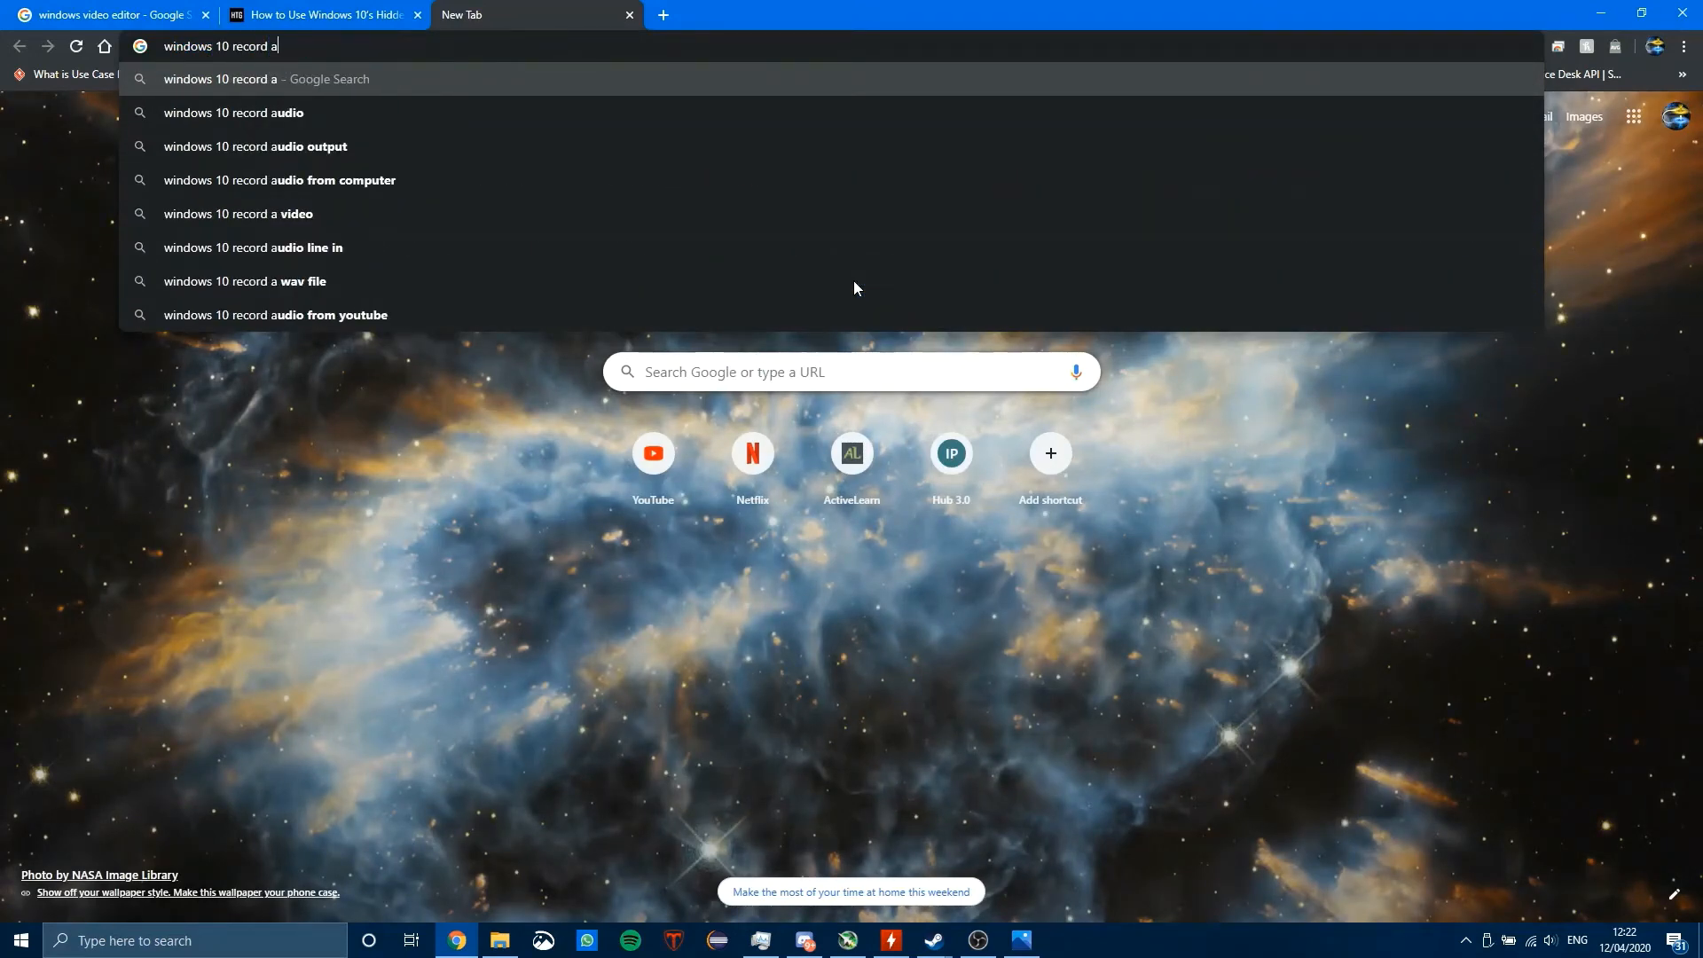
type("udio fiu")
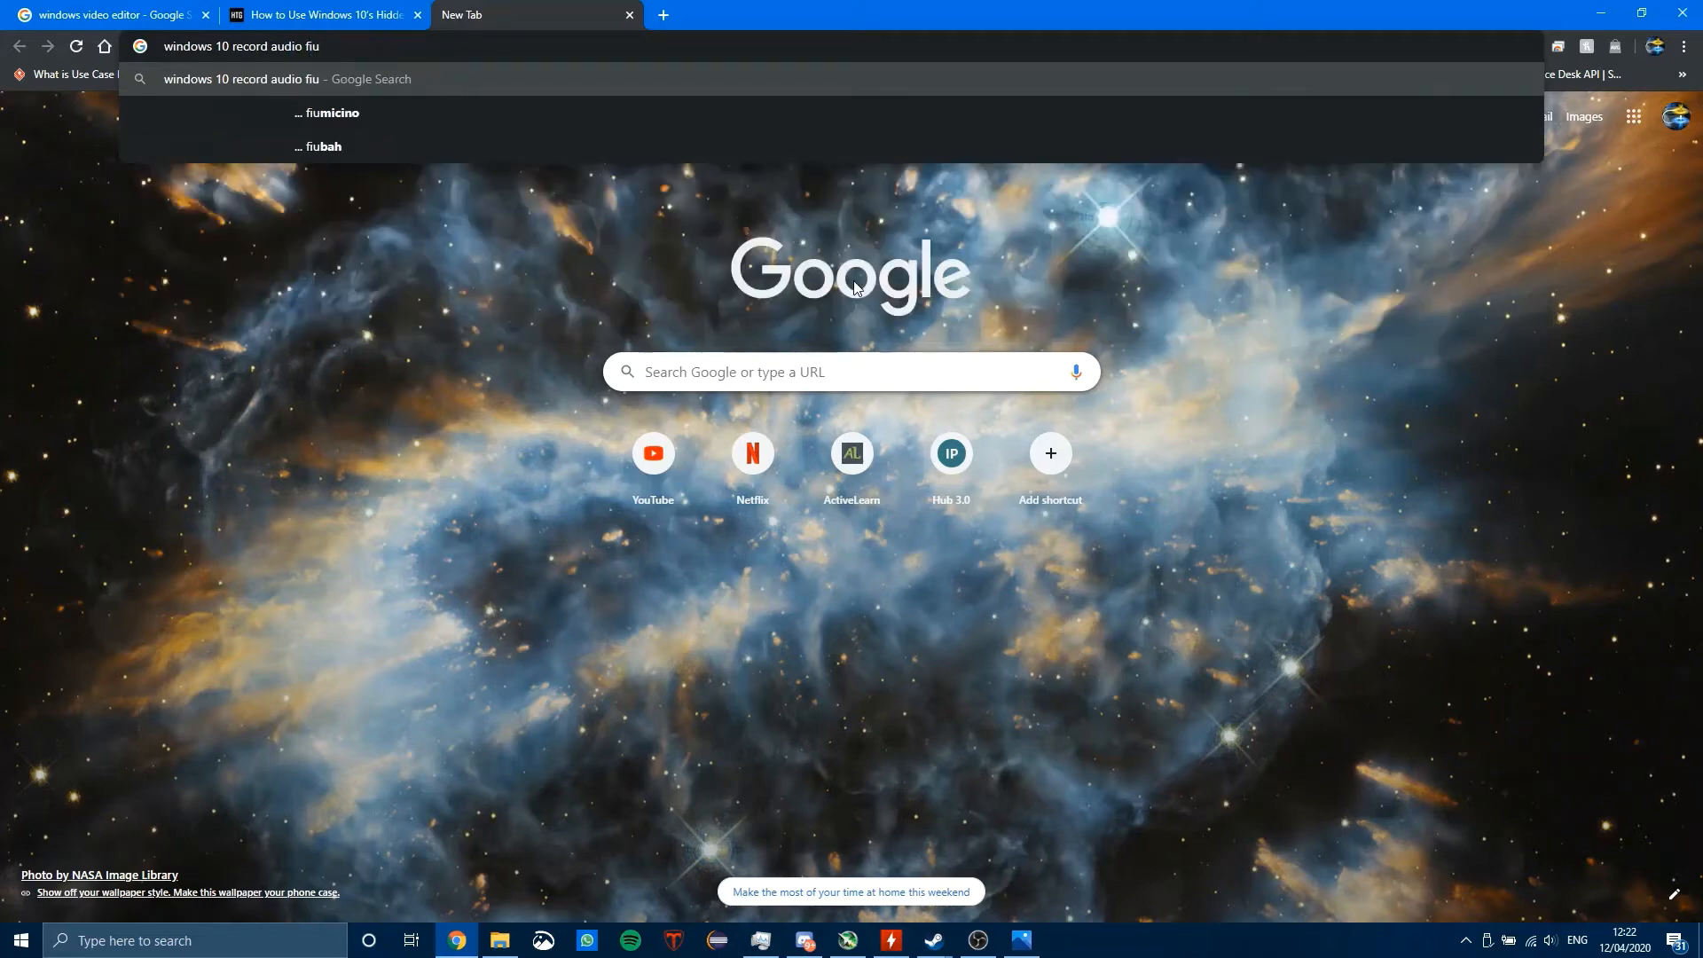
key("BackSpace")
key("BackSpace")
type("ile")
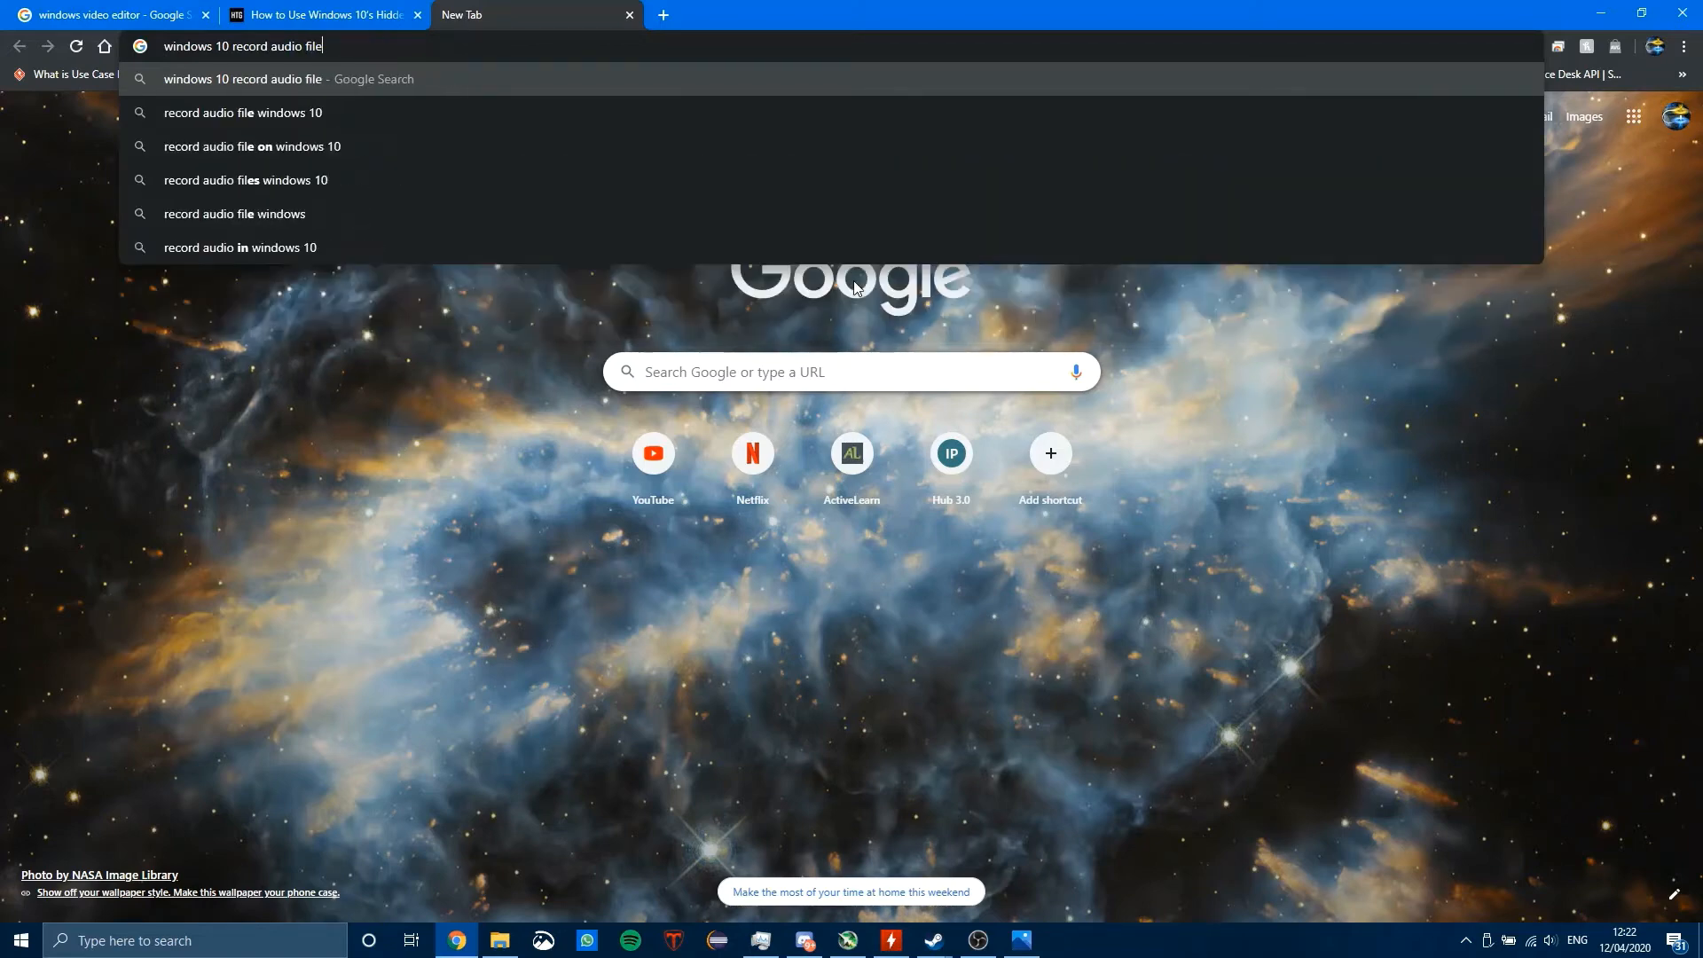
key("Return")
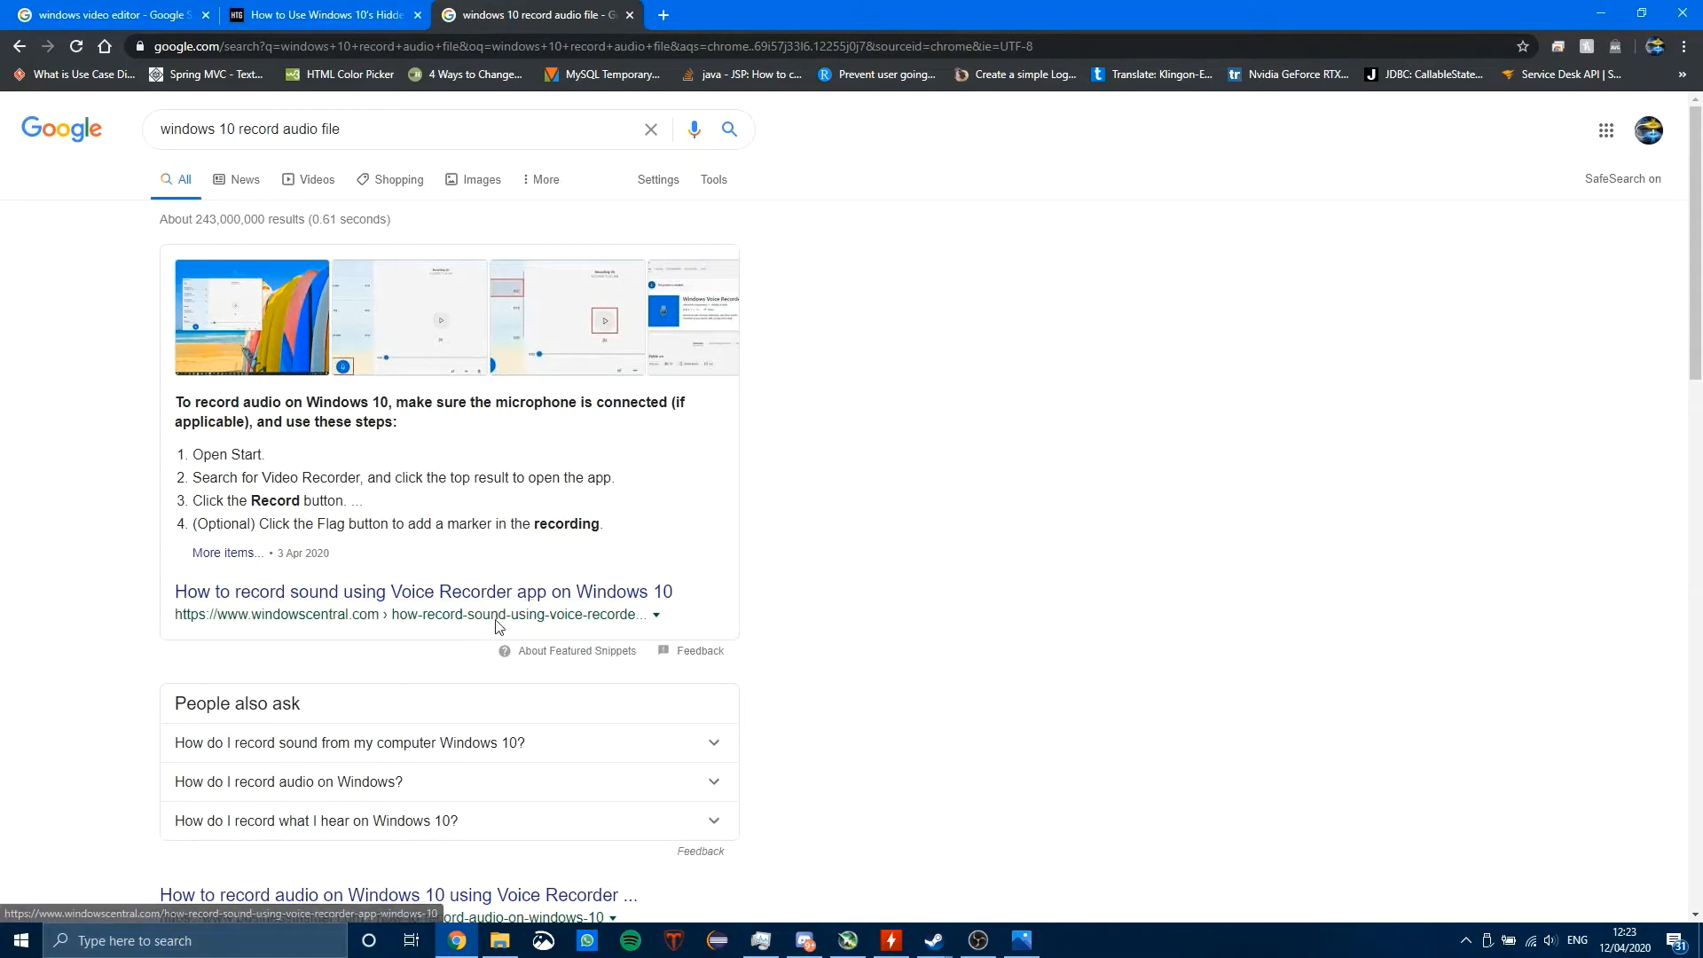
Step: Open the Windows Central article on recording sound with Voice Recorder in a new tab and read to the installation steps
right_click(435, 605)
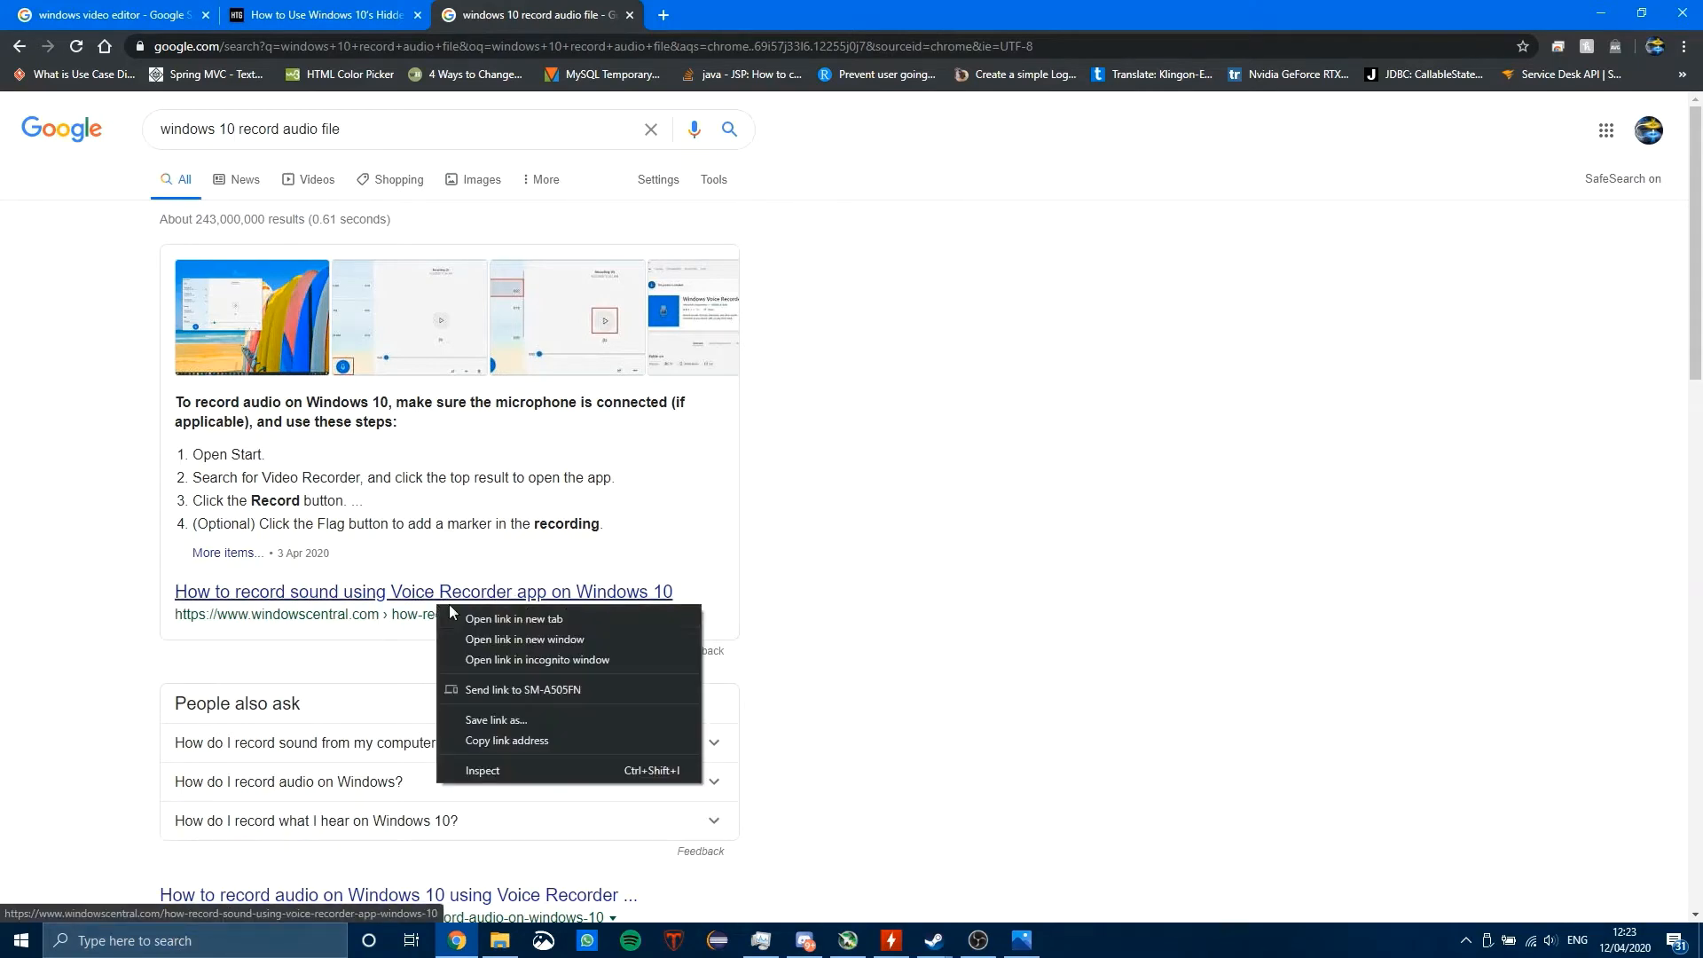
left_click(561, 618)
scroll(710, 585, "down", 5)
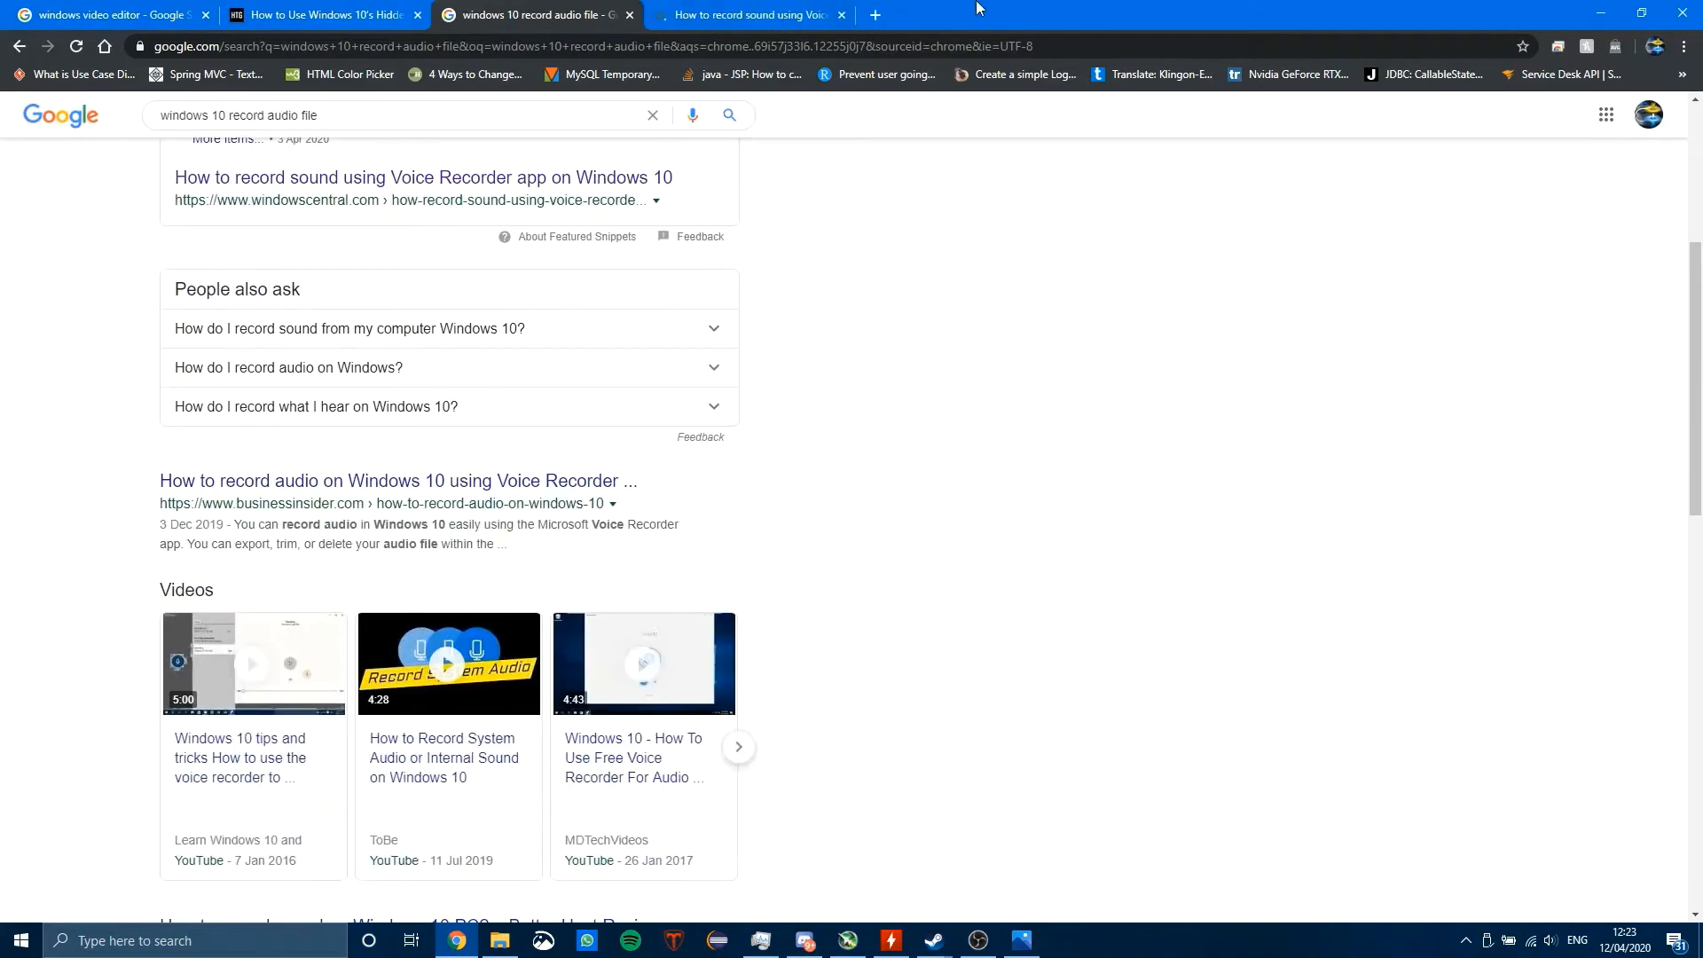
left_click(774, 15)
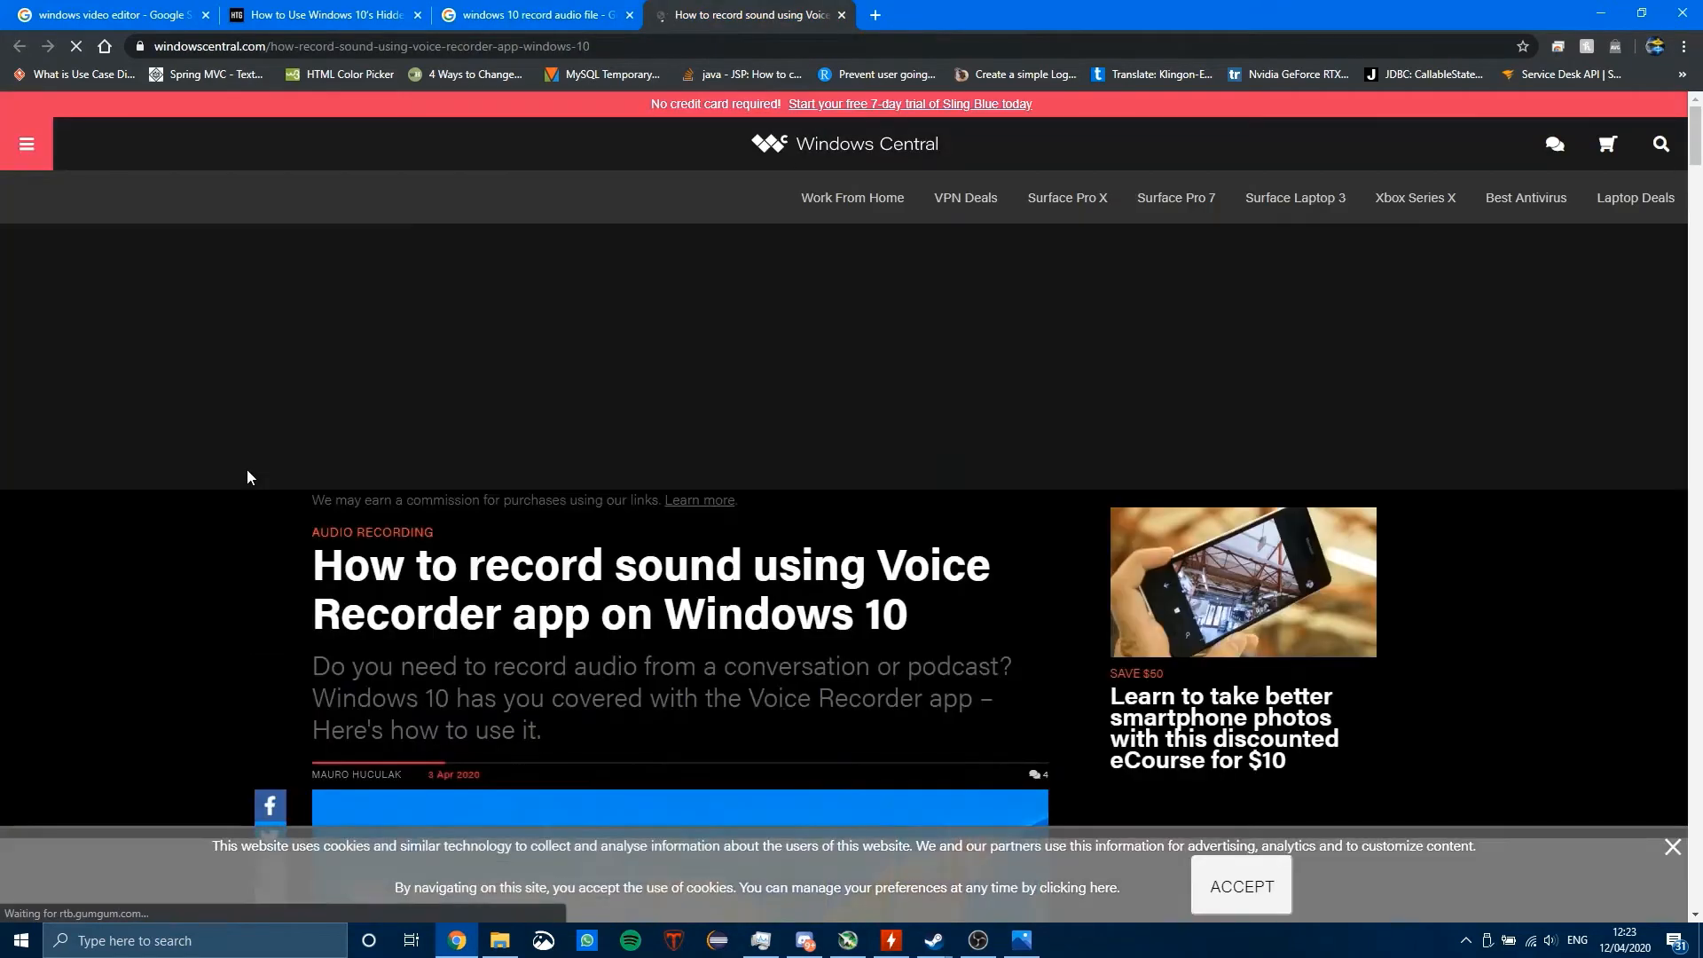
left_click(1670, 845)
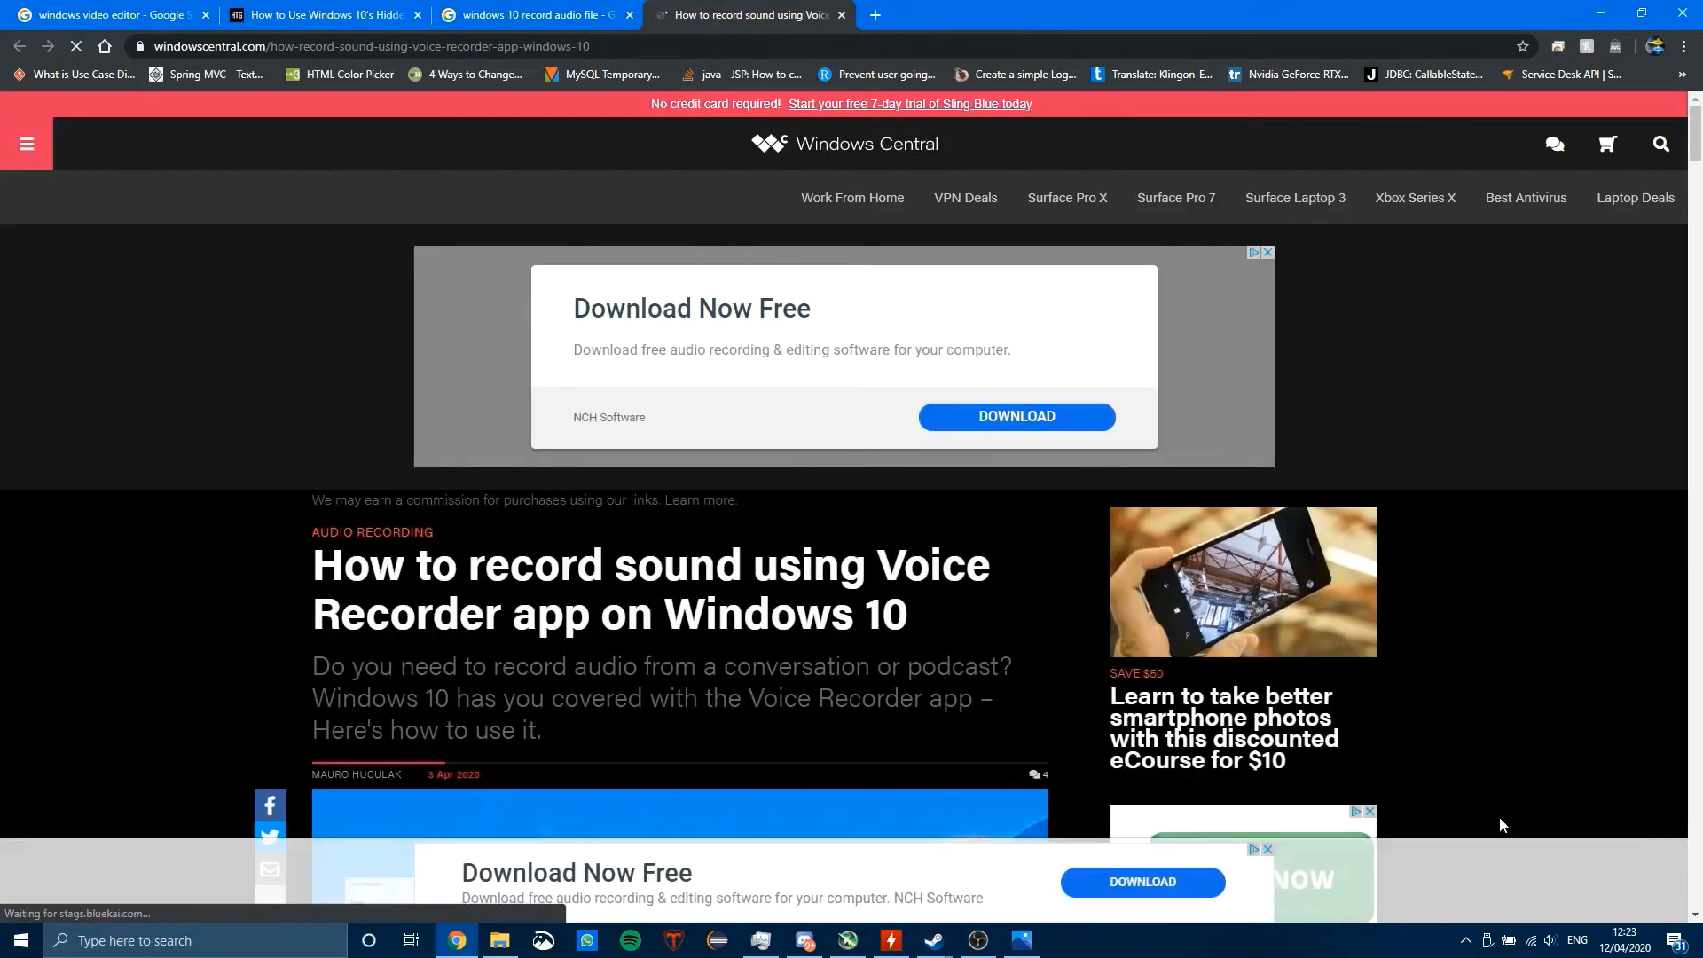
scroll(1499, 816, "down", 1)
scroll(510, 526, "down", 3)
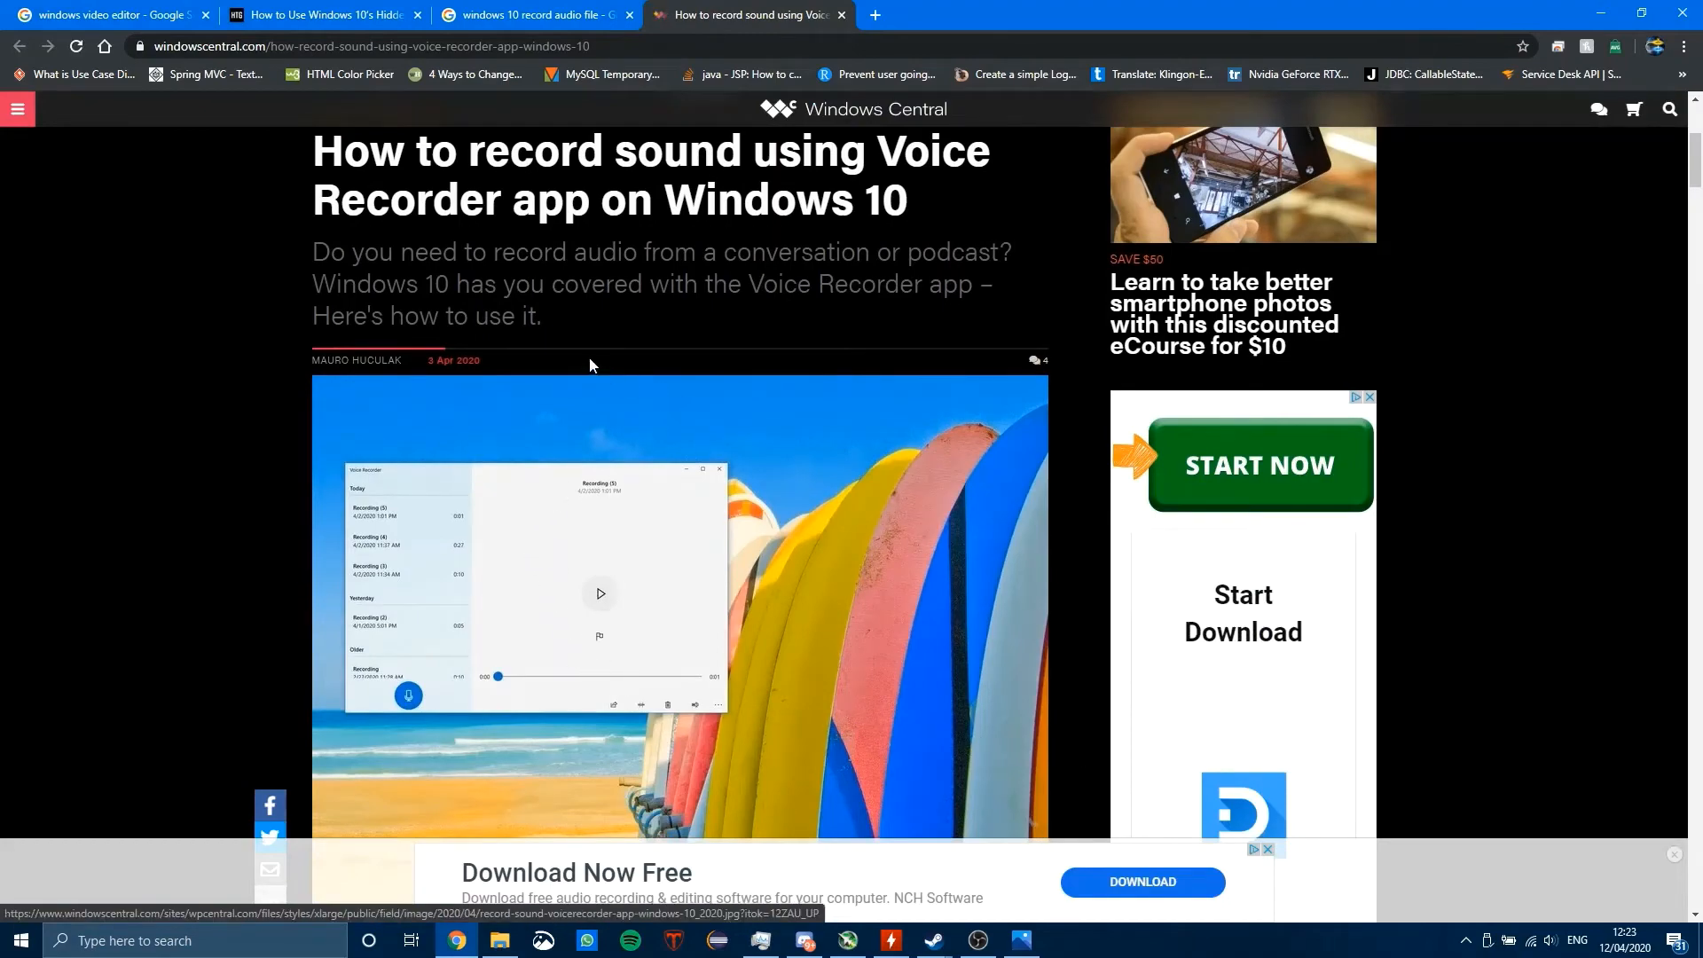
scroll(588, 369, "down", 6)
scroll(583, 368, "down", 7)
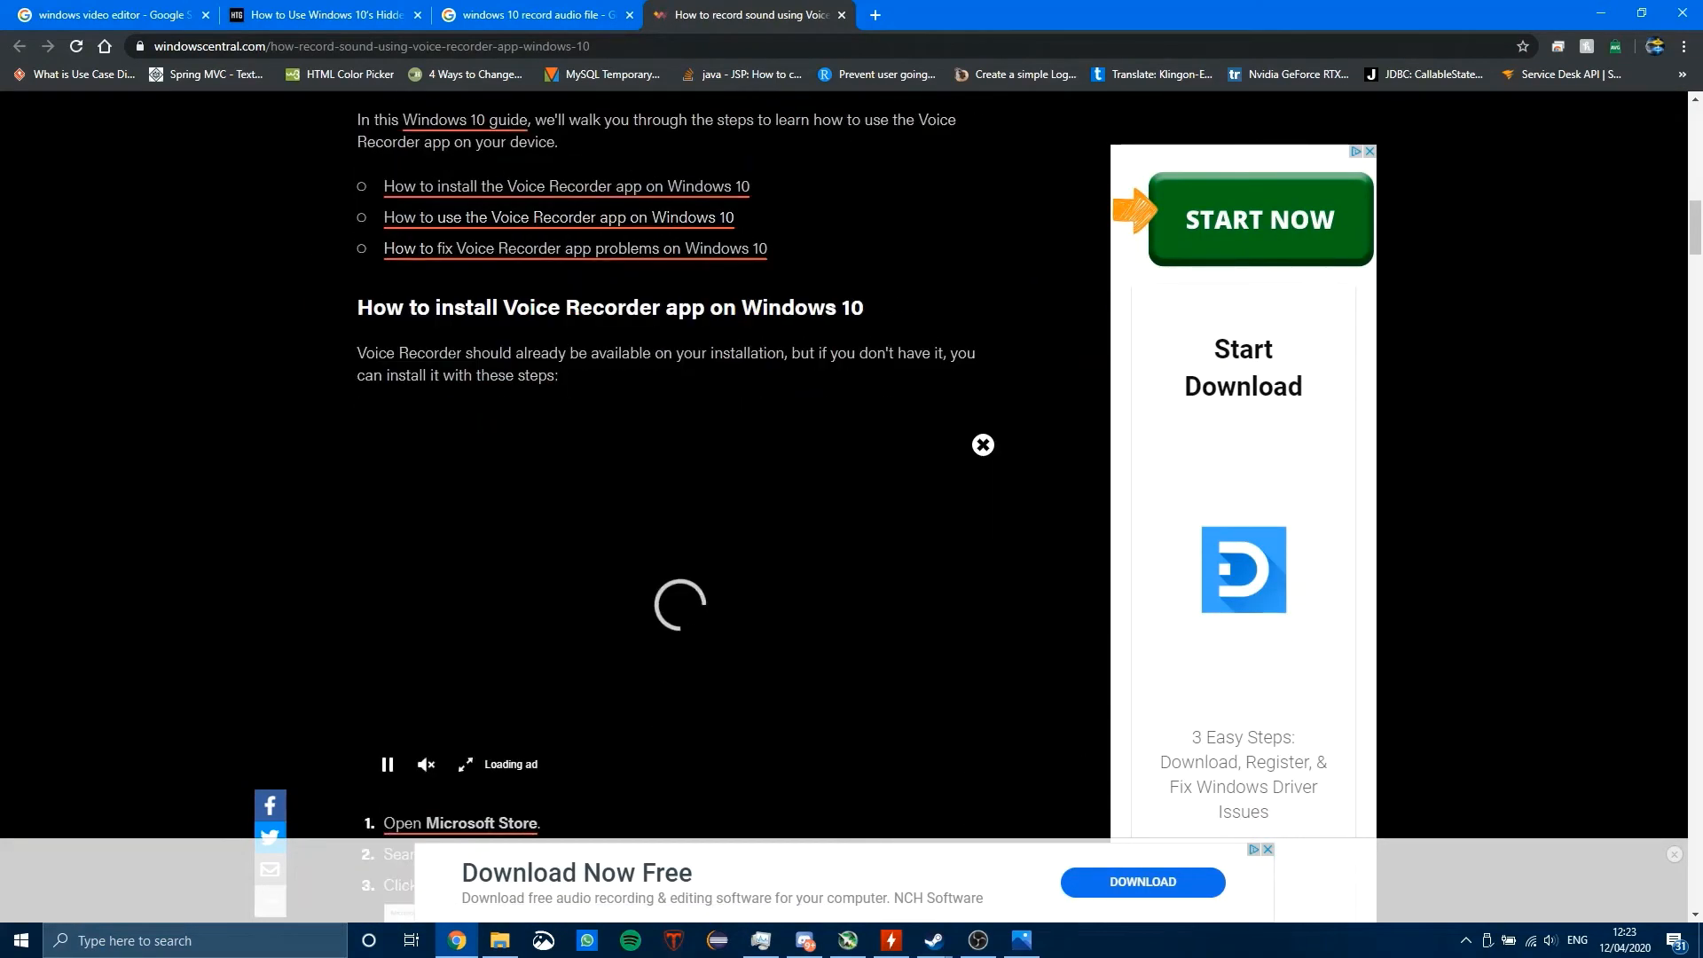
scroll(267, 519, "down", 2)
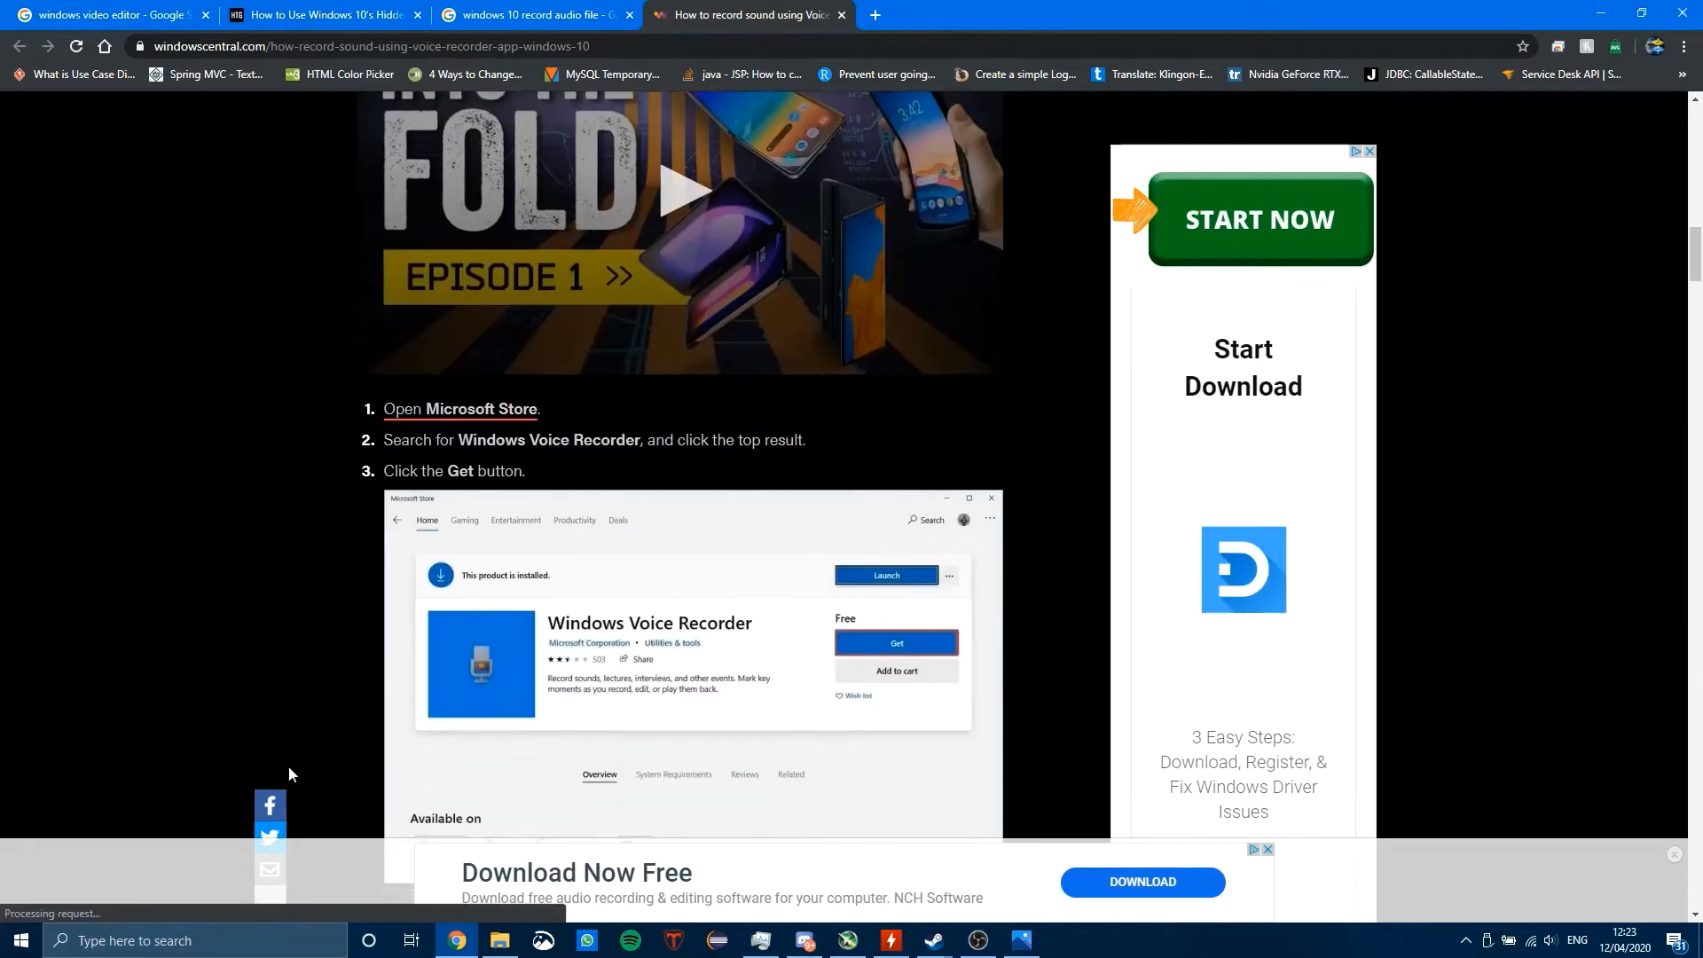
Step: Open the Voice Recorder app, move its window clear of the article text and record an audio clip of about 10 seconds
left_click(170, 938)
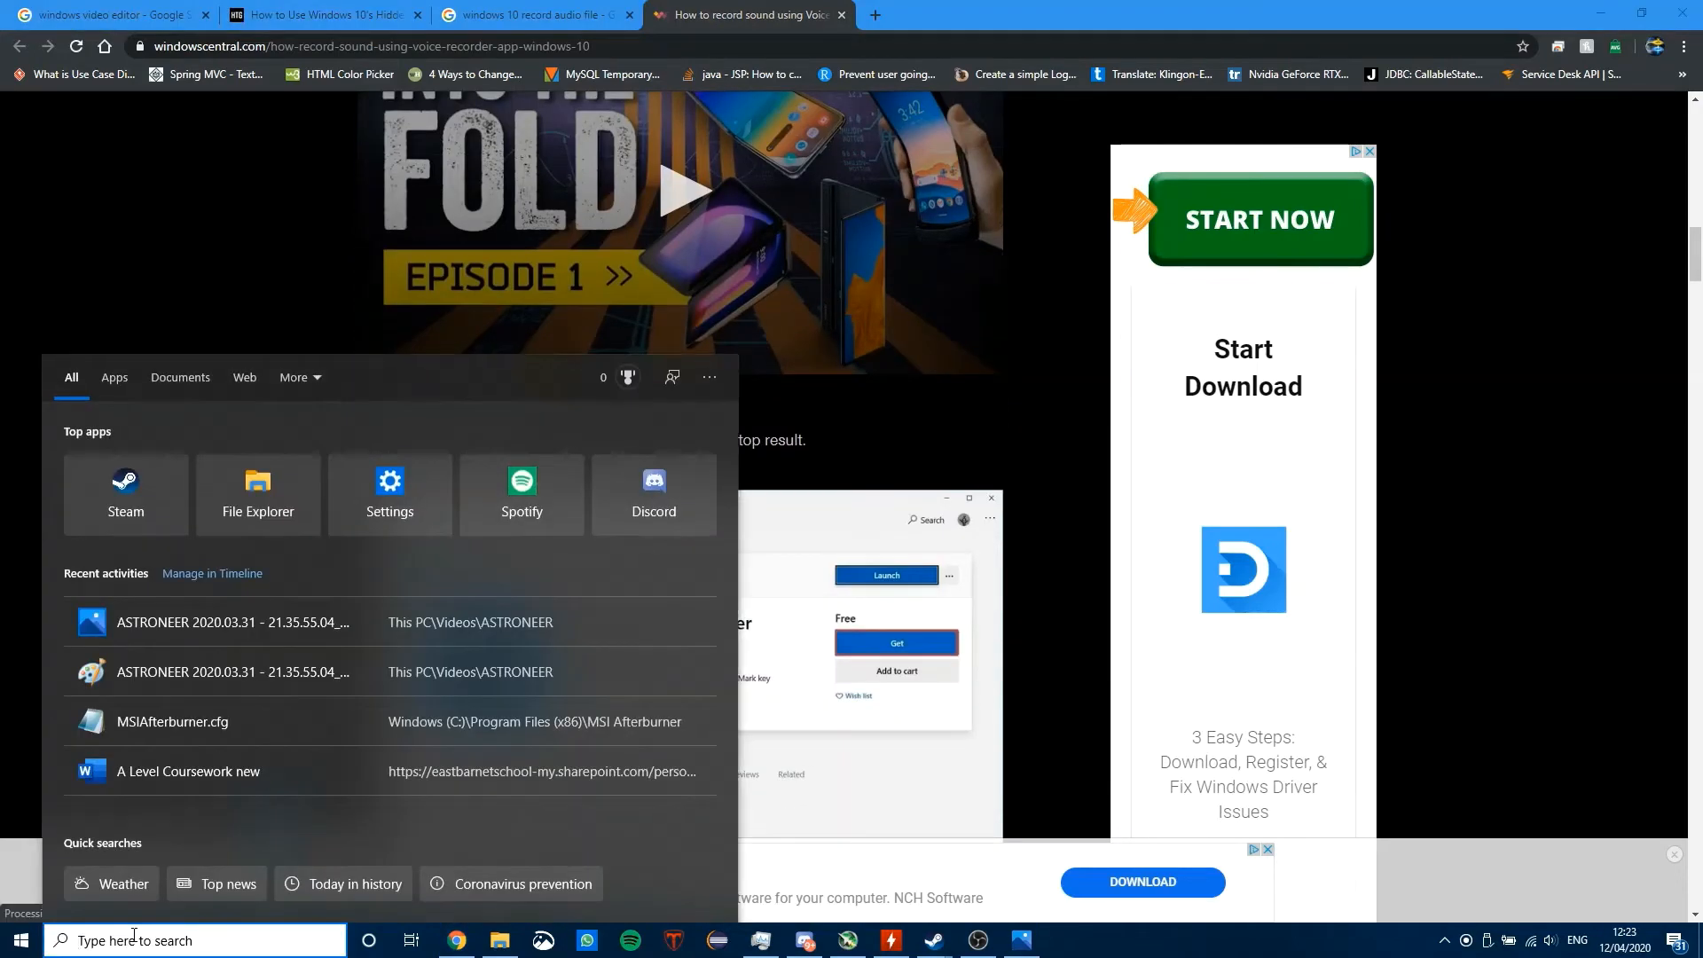
type("voice")
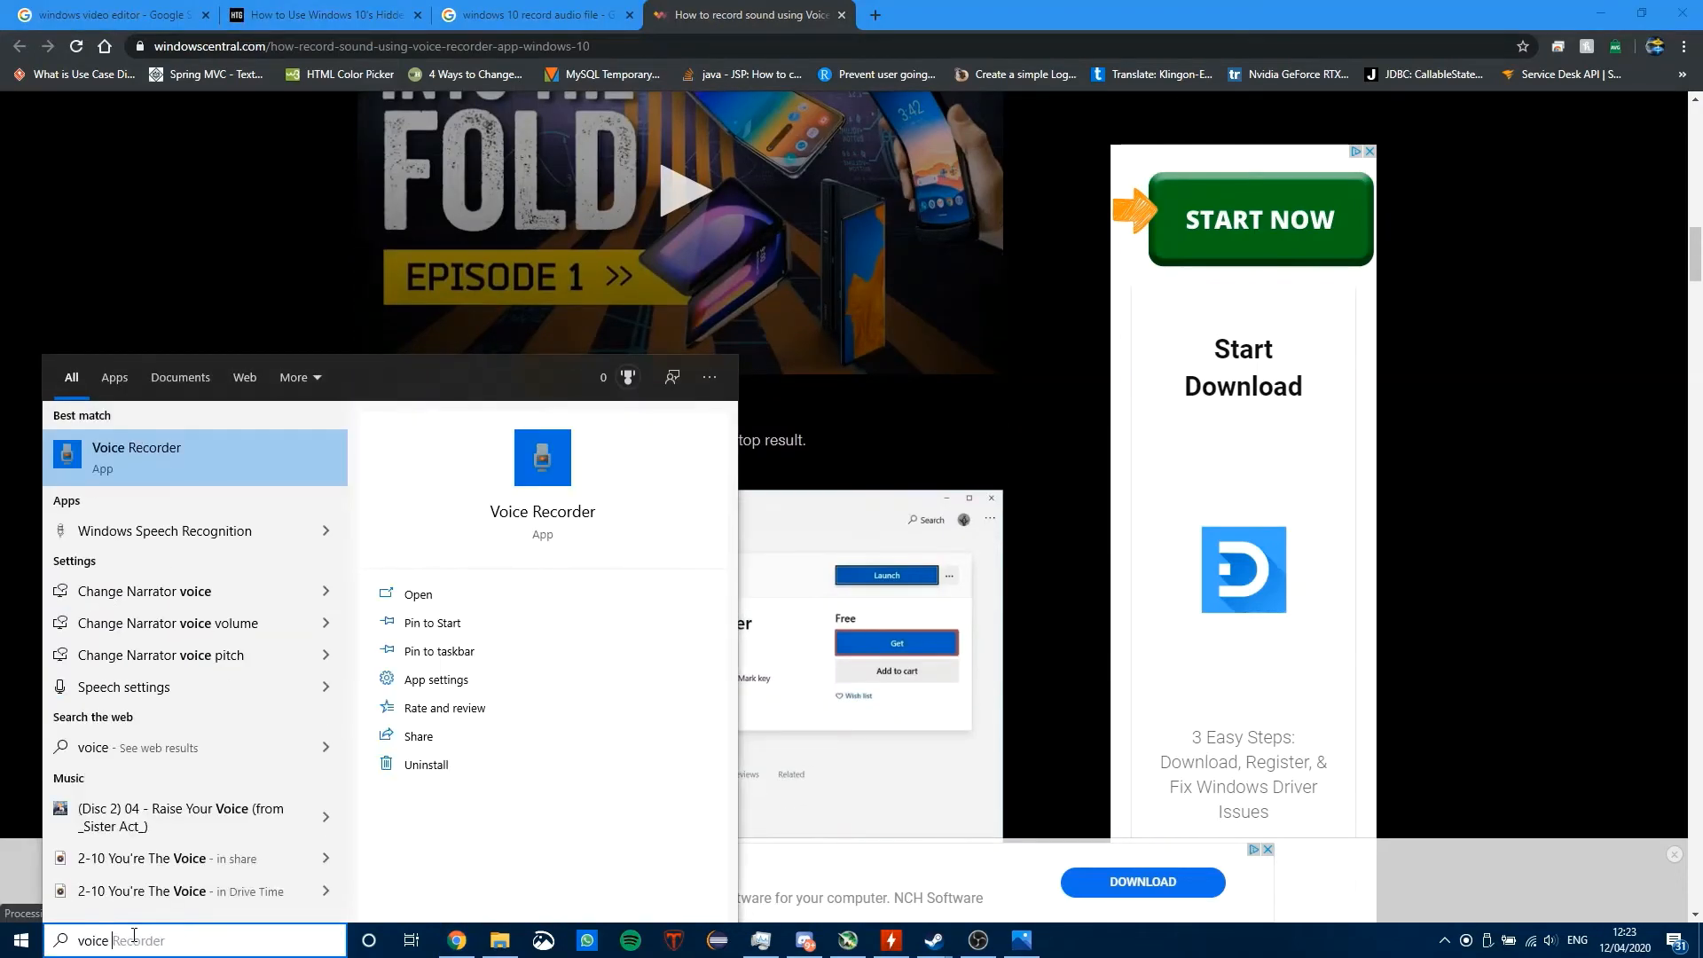
key("Return")
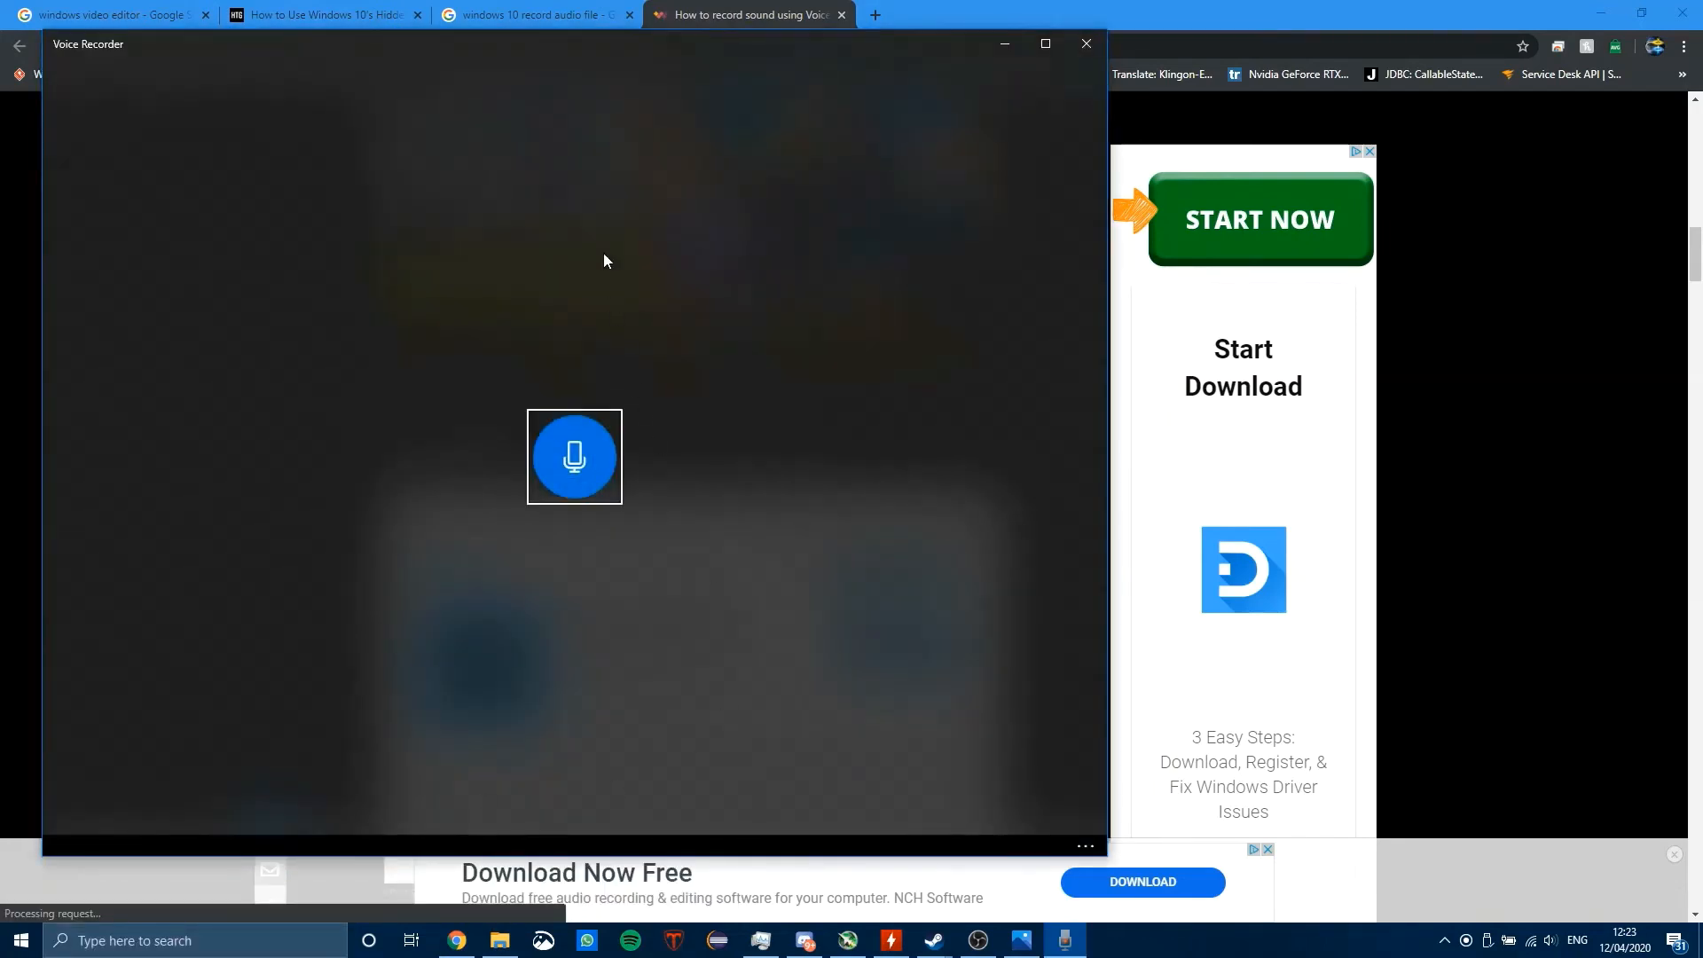
left_click_drag(399, 52, 857, 116)
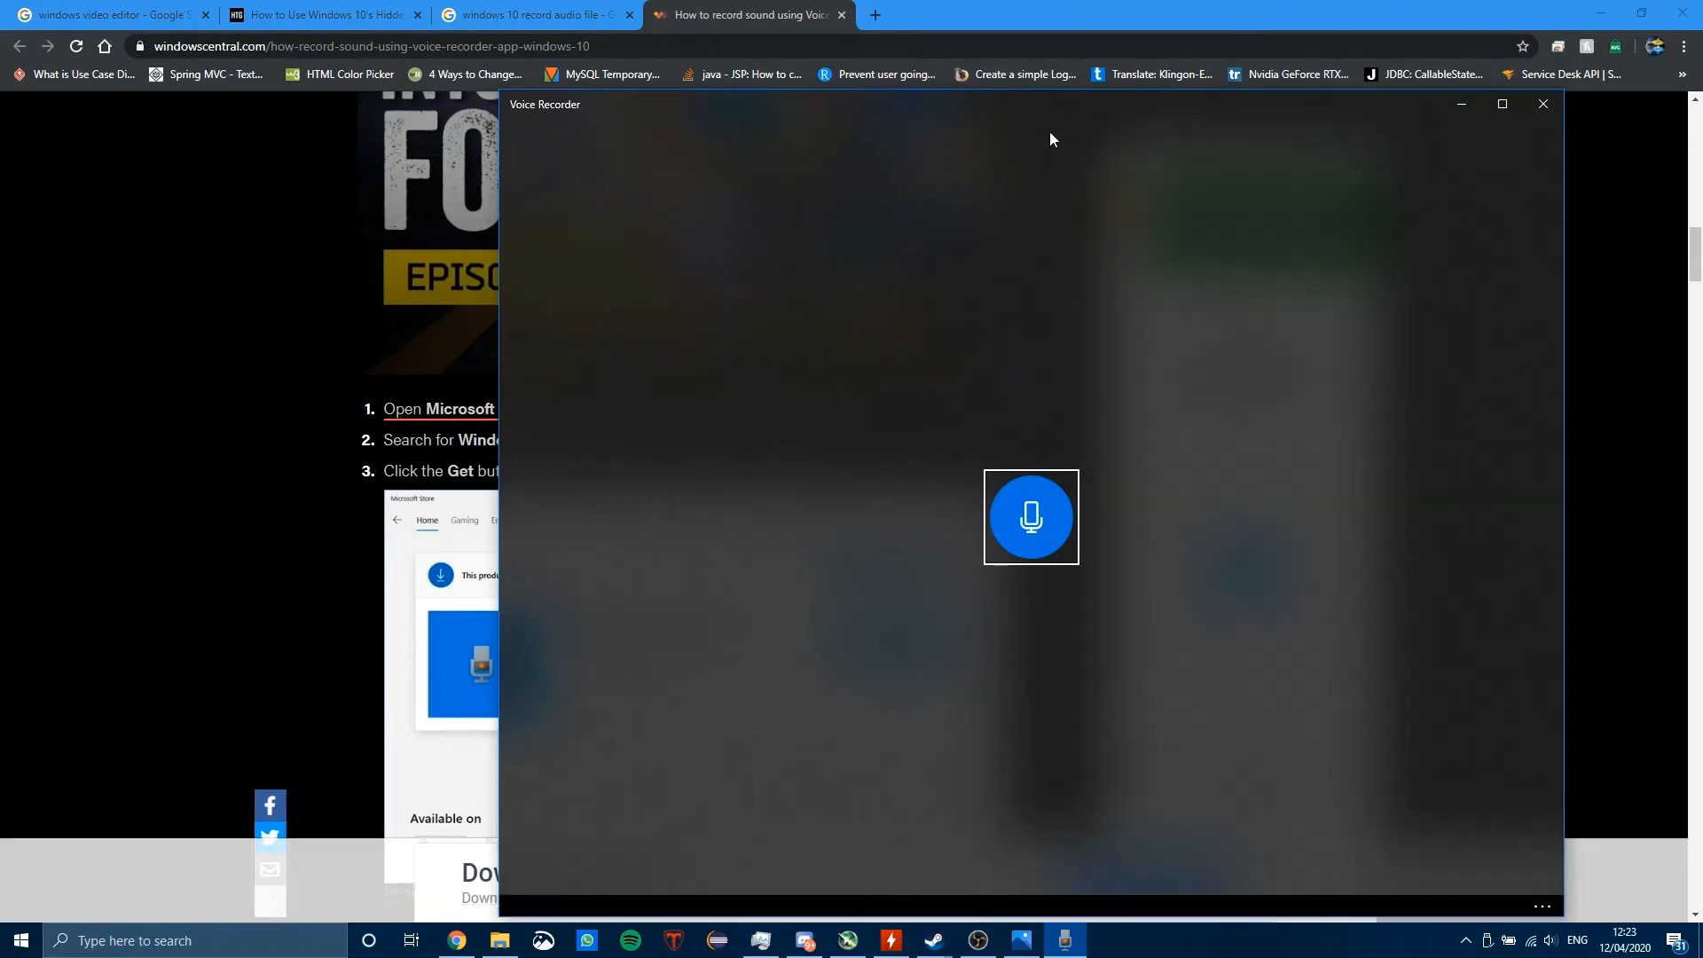
left_click_drag(1102, 118, 1133, 59)
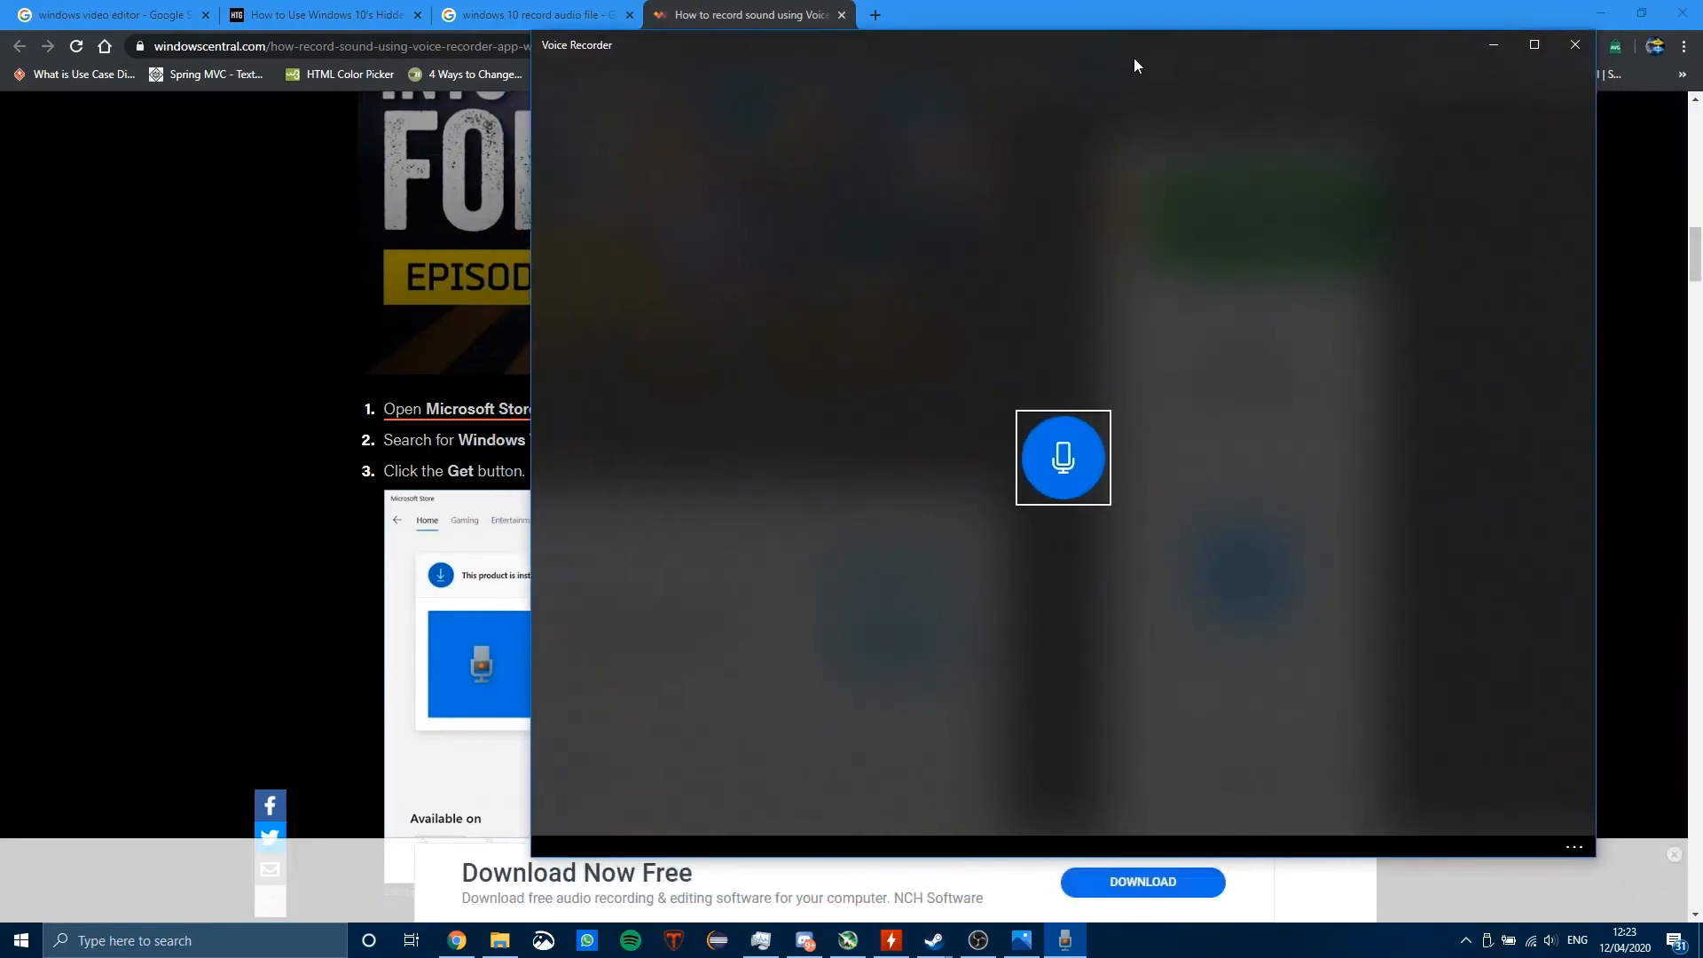
left_click(1066, 454)
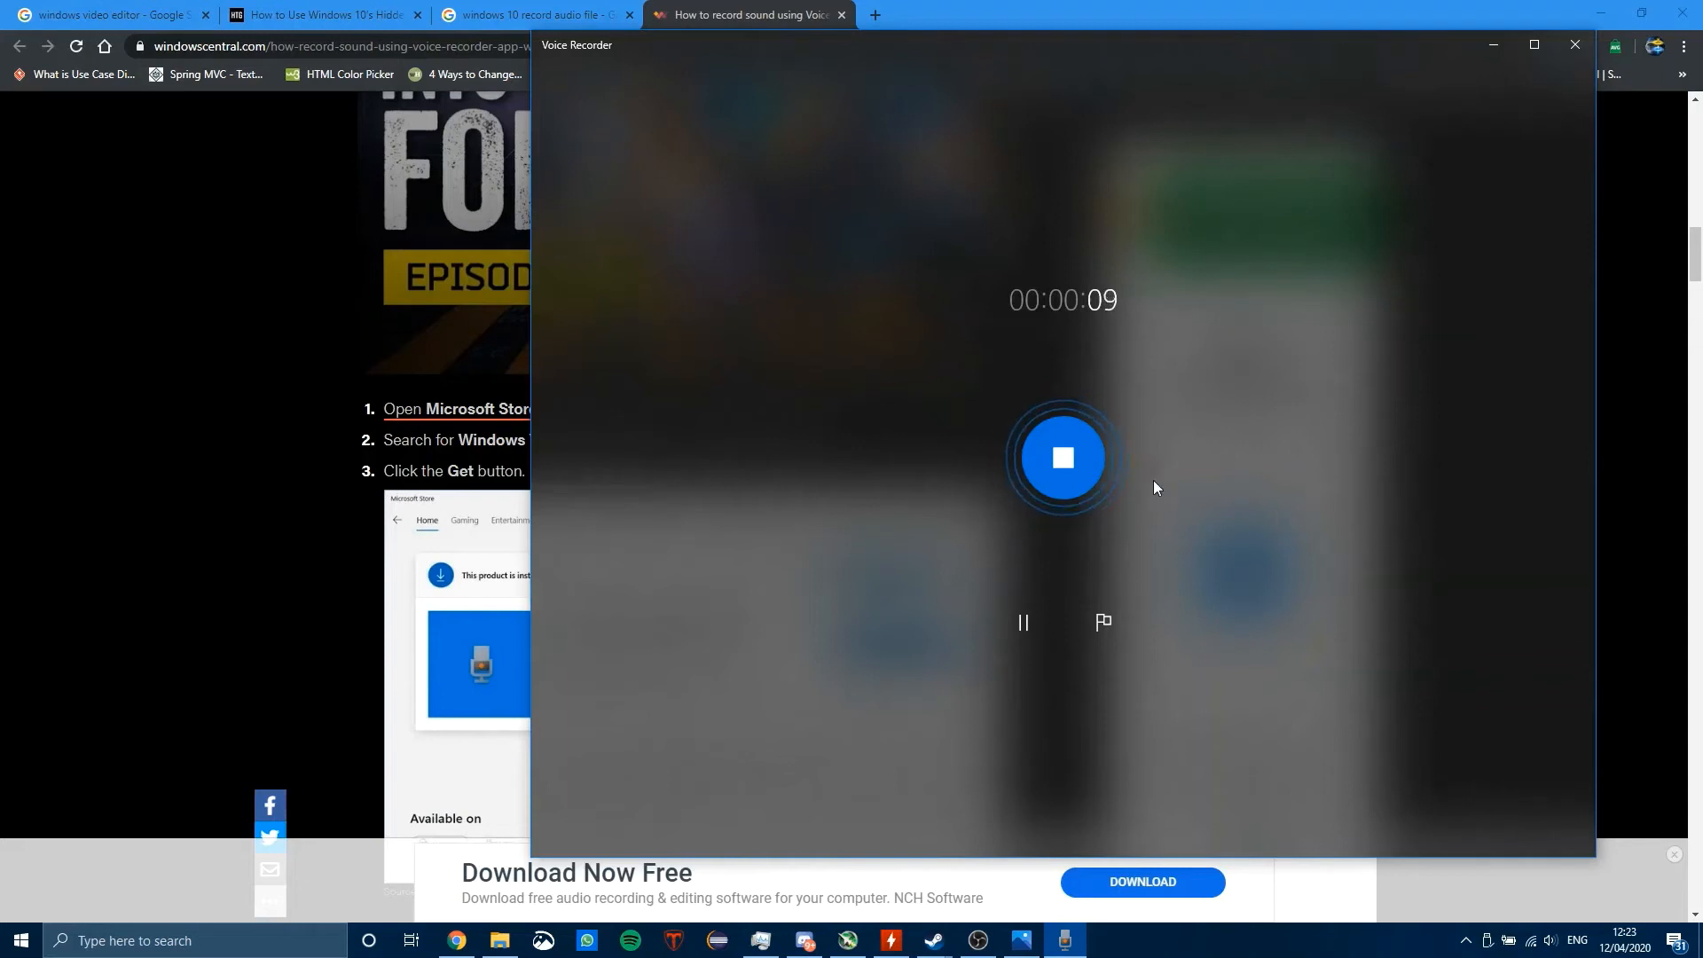
left_click(1090, 457)
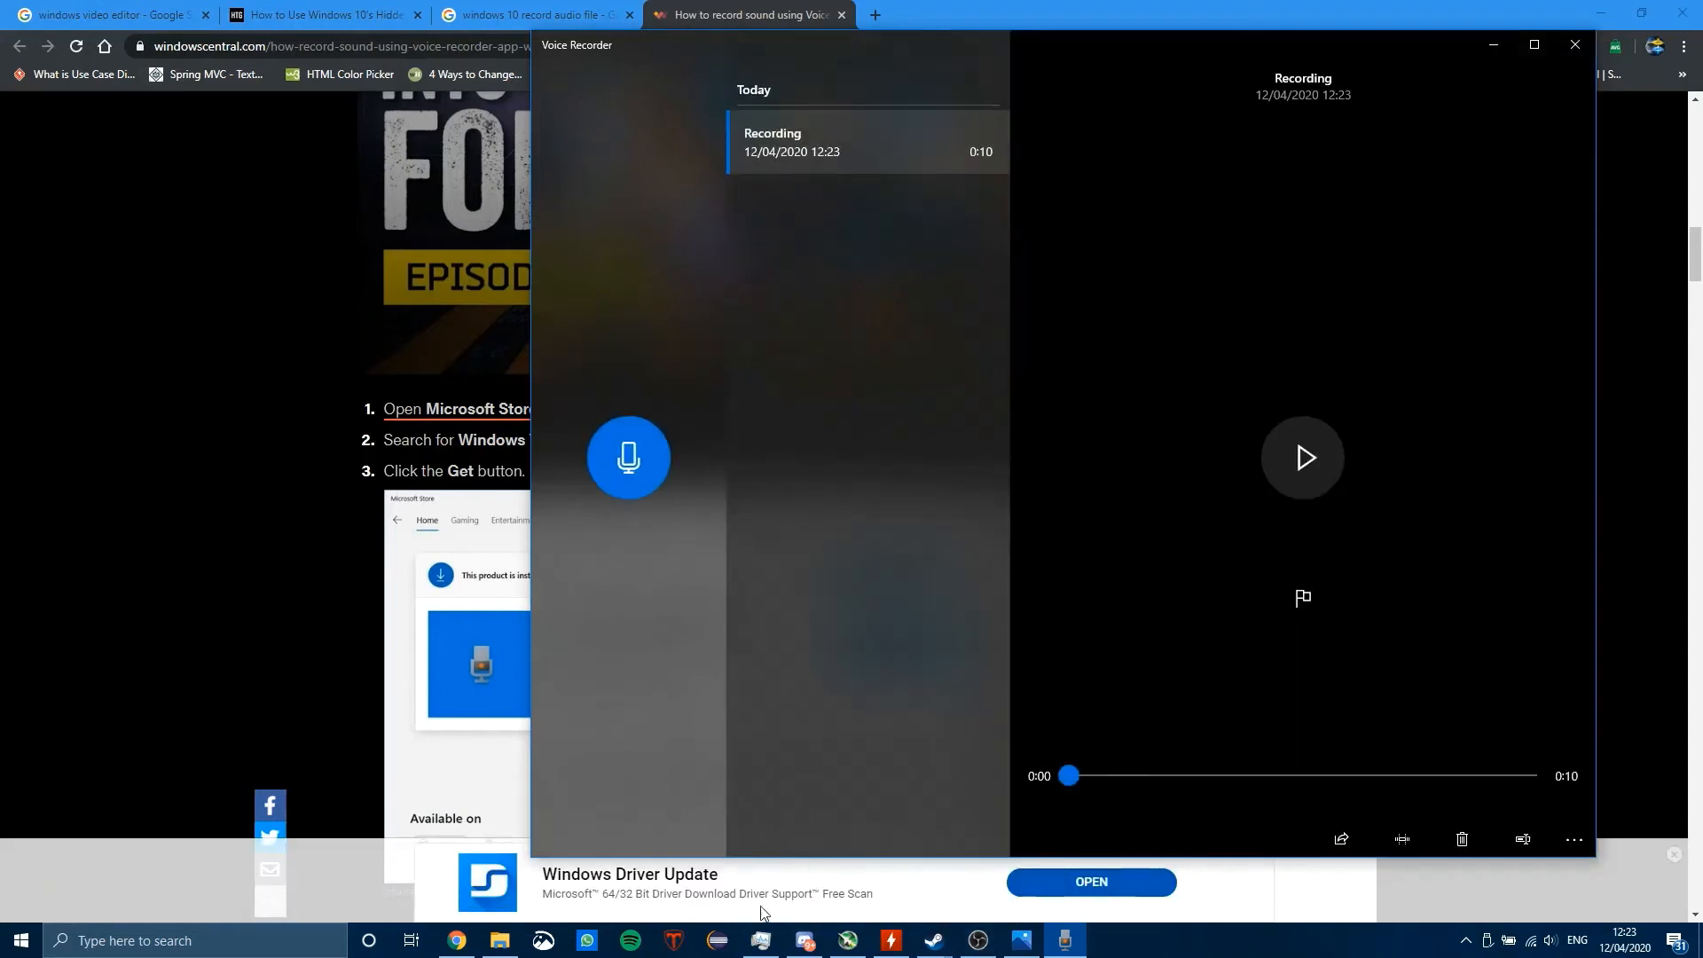
Step: Open the 20200412_112513 video from the Camera folder in File Explorer, pause it and rewind it to the start
left_click(502, 940)
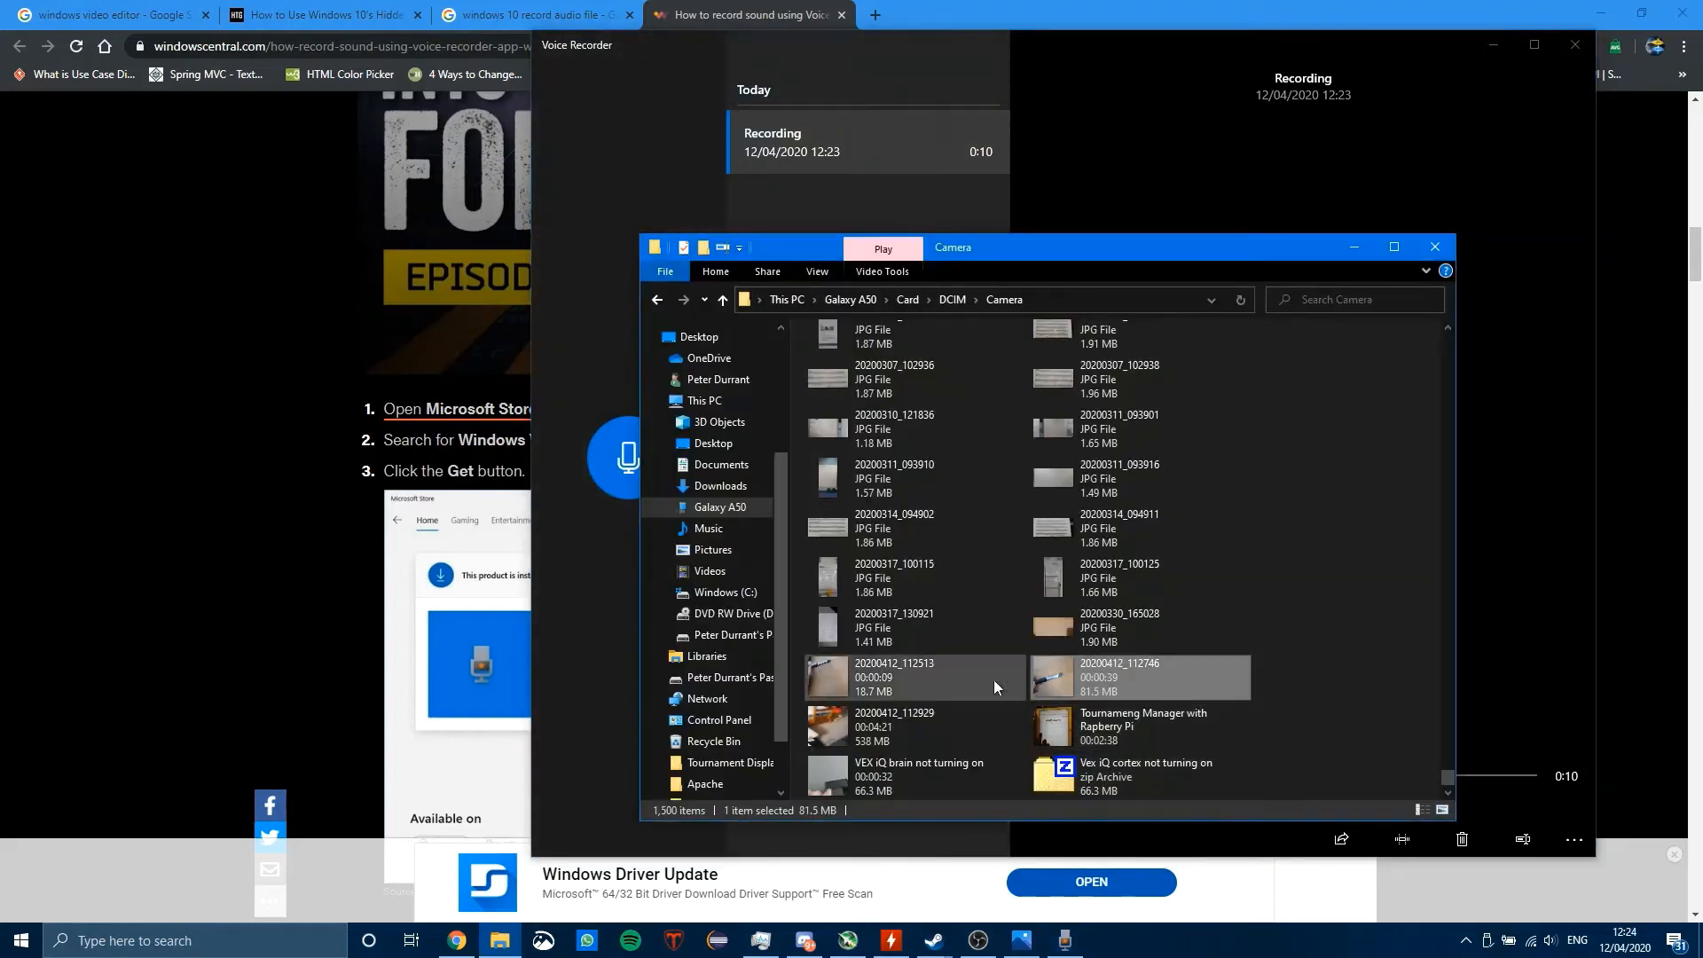
double_click(942, 676)
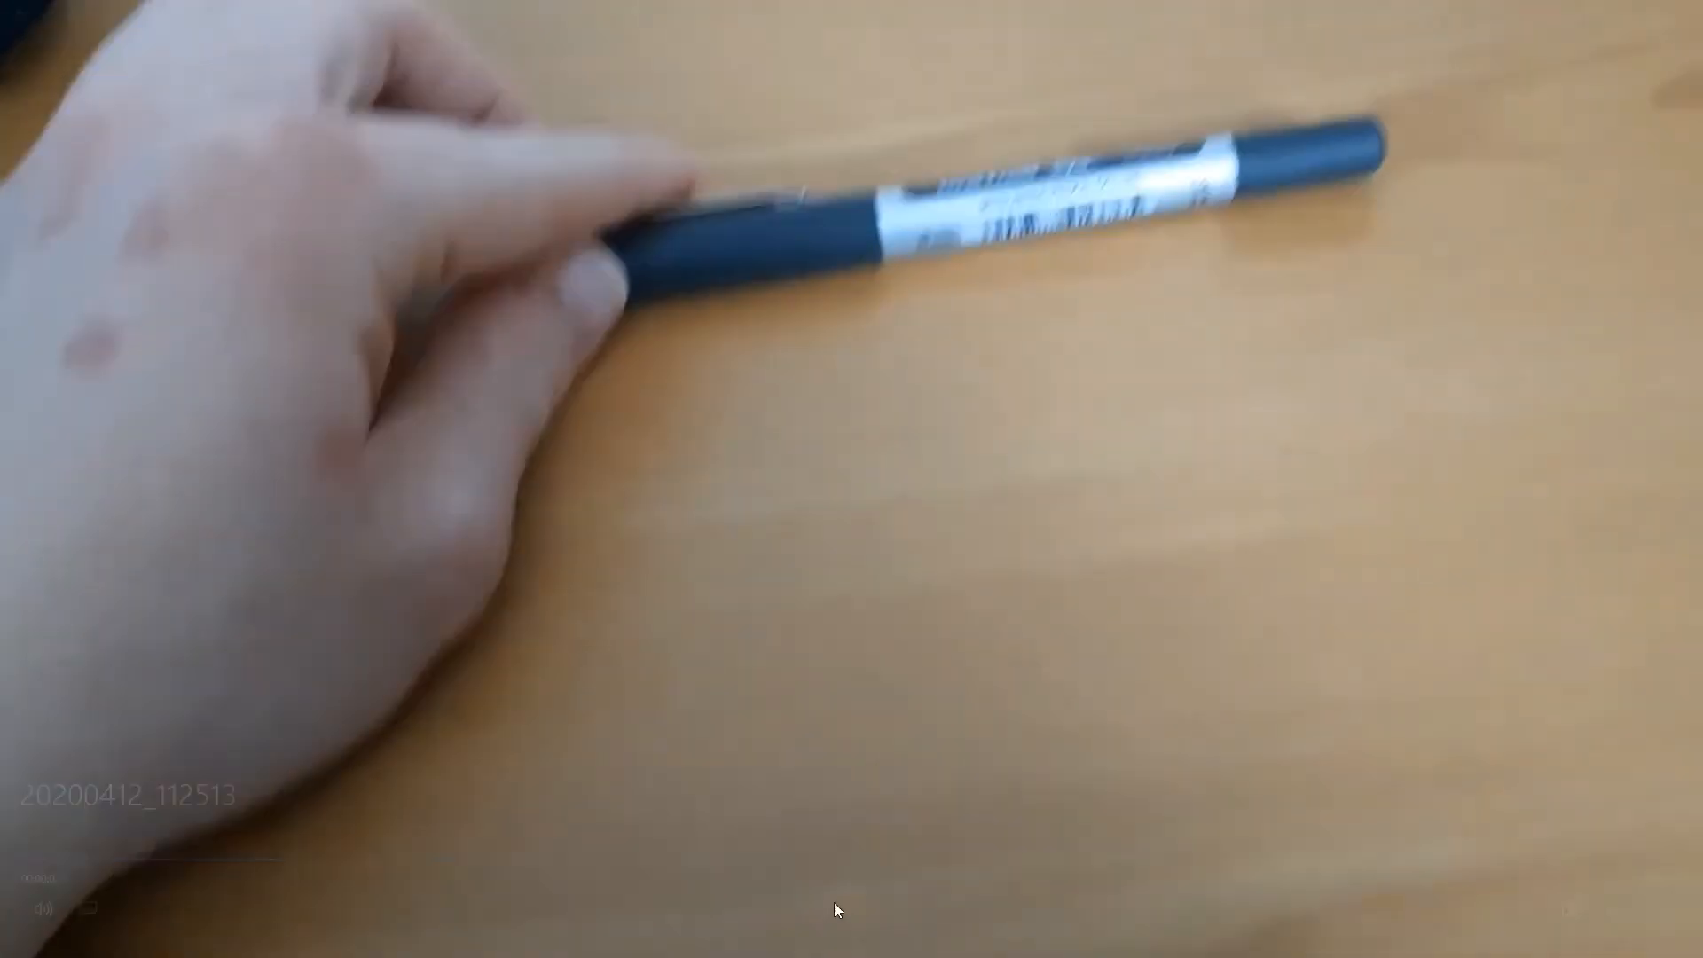
left_click(836, 903)
left_click_drag(478, 855, 3, 851)
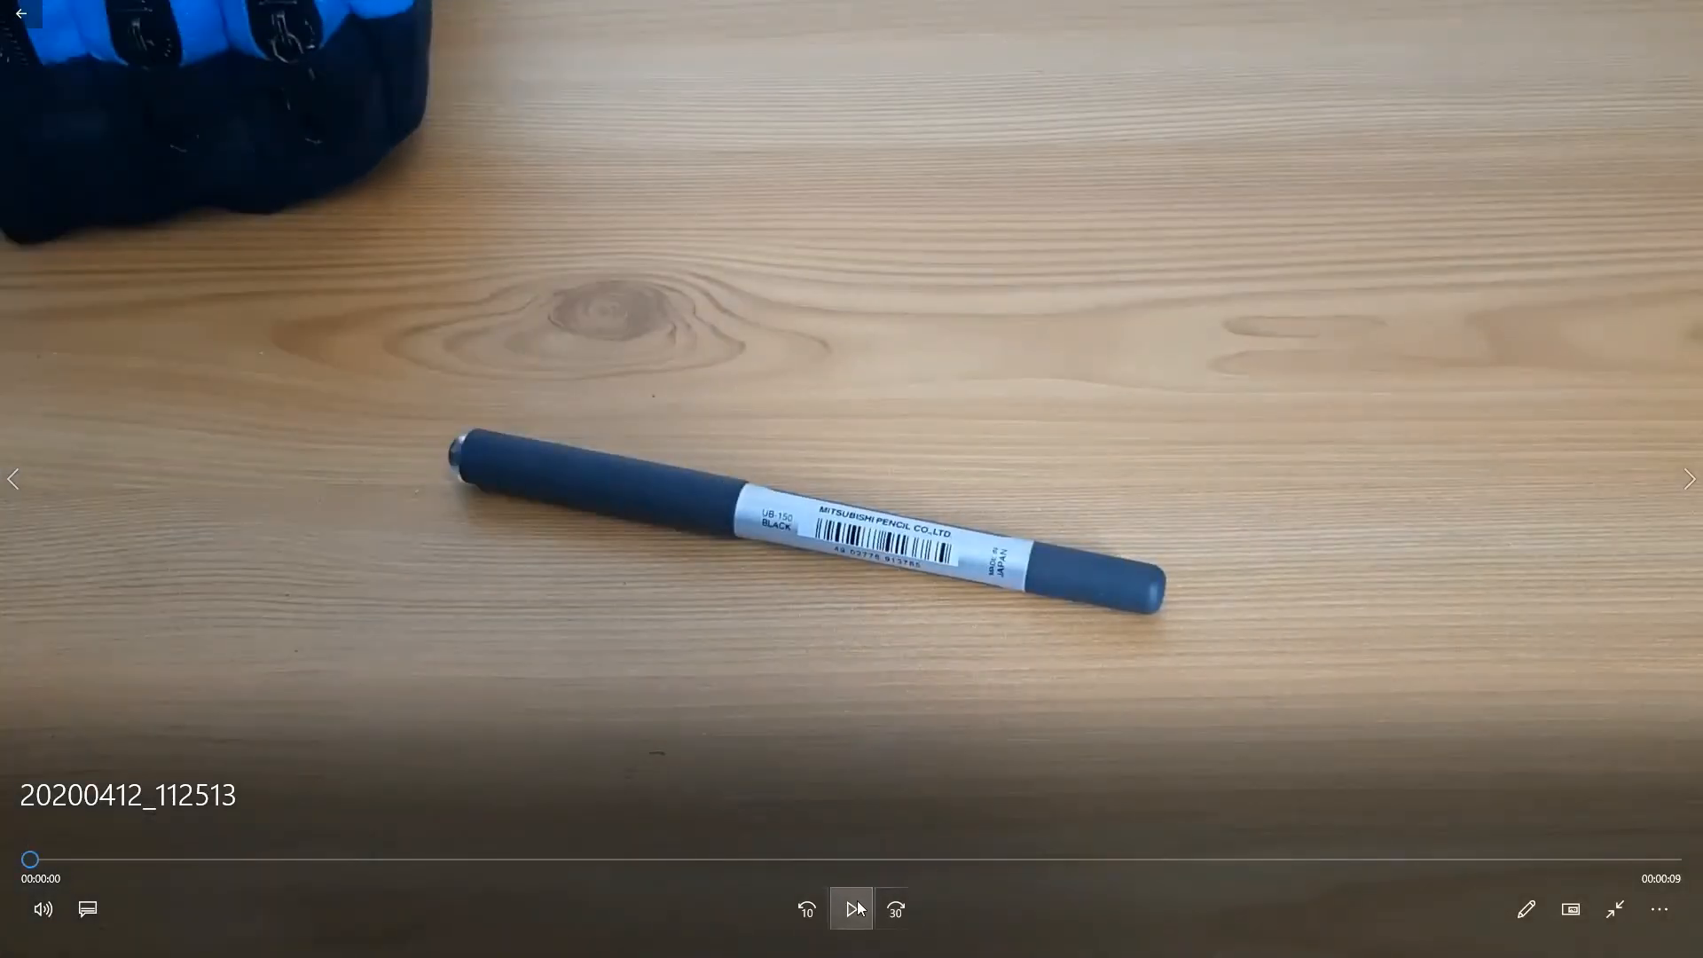
Step: Switch to Voice Recorder and start a second audio recording
key("alt+Tab")
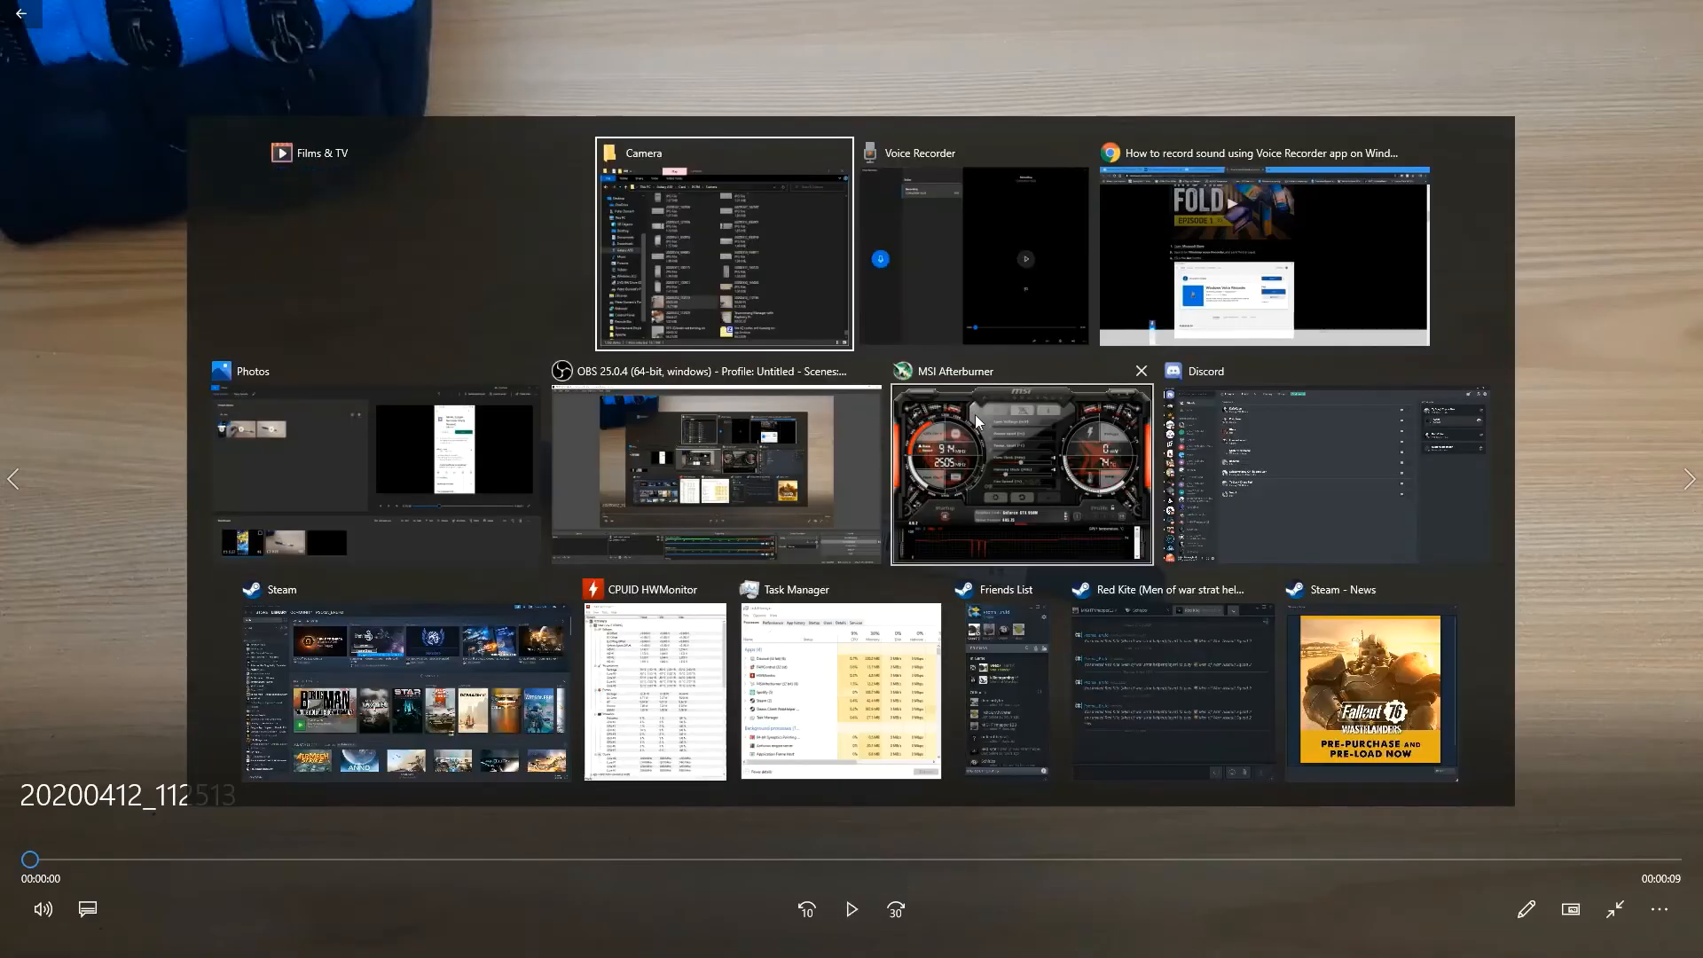
left_click(976, 257)
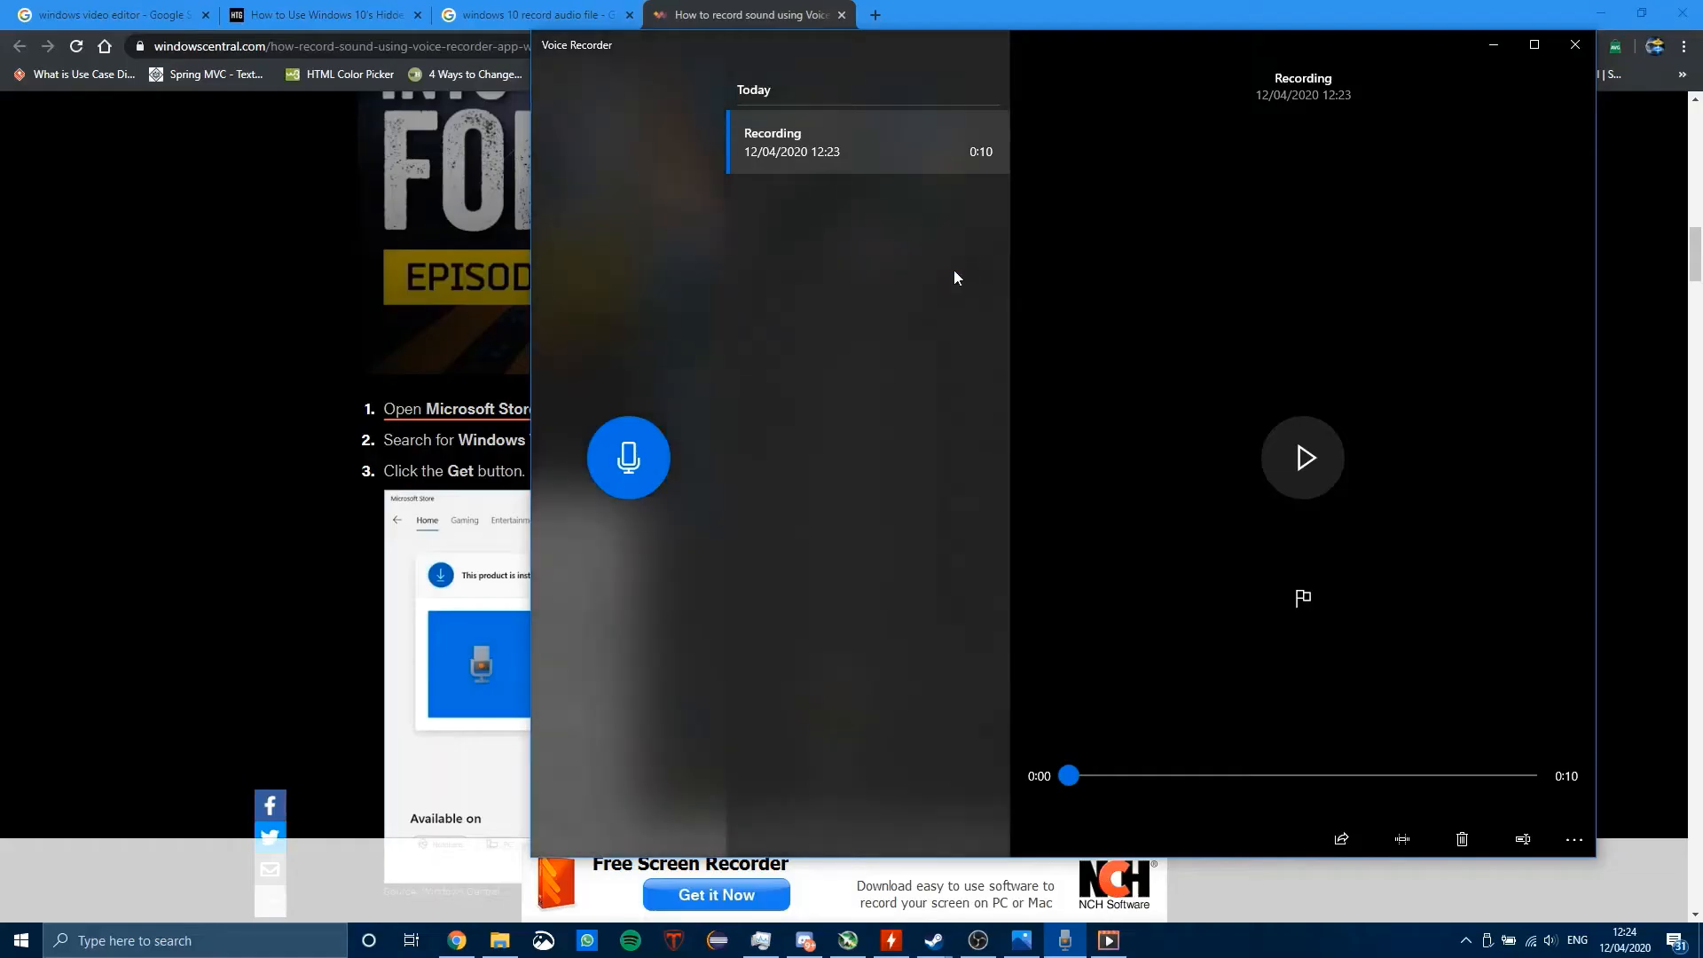
left_click(613, 488)
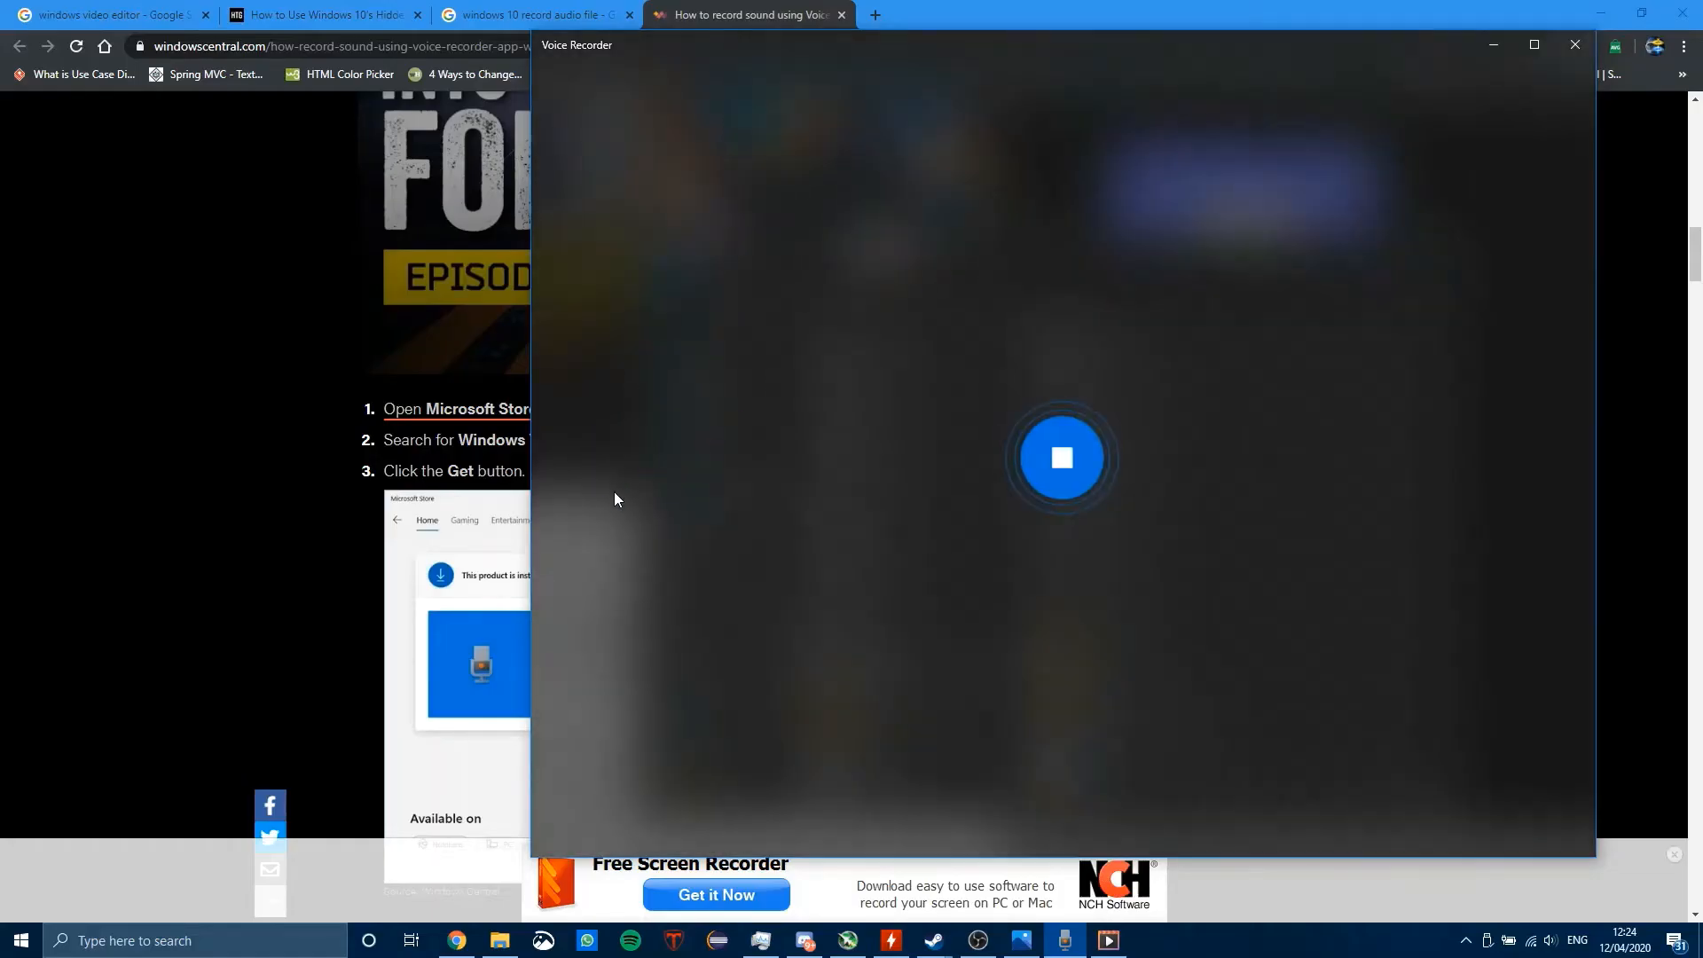
Step: Return to the pen video while the audio records, play it from the start and pause it after about one second
left_click(36, 557)
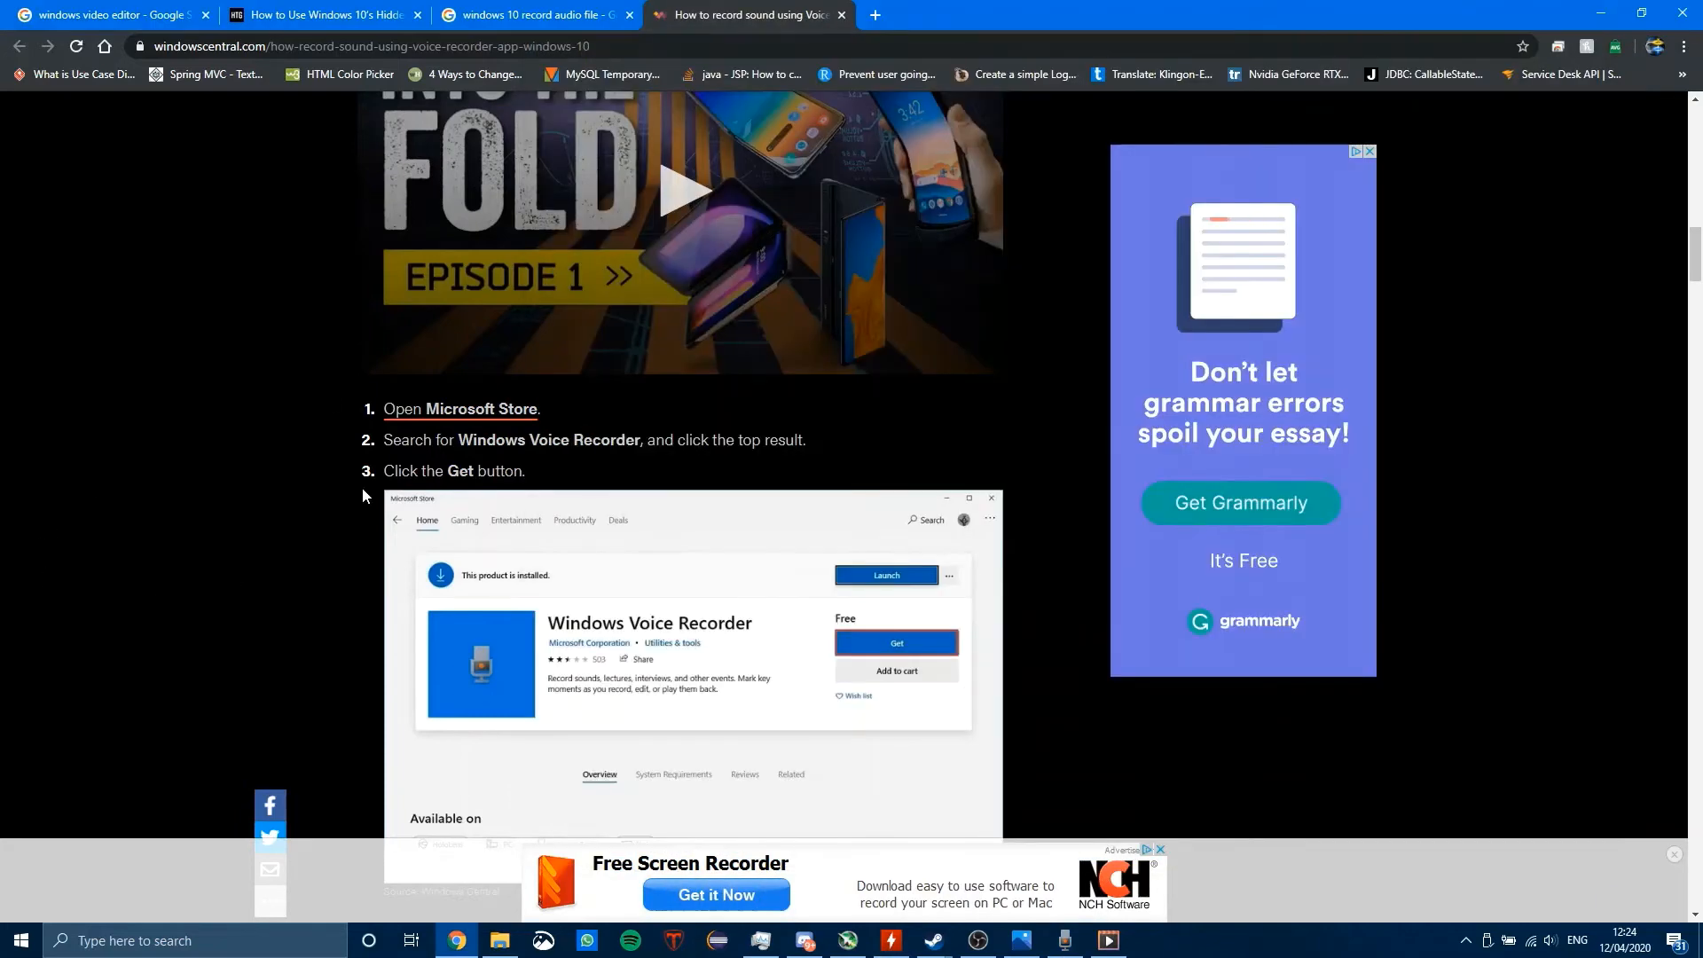
left_click(1107, 938)
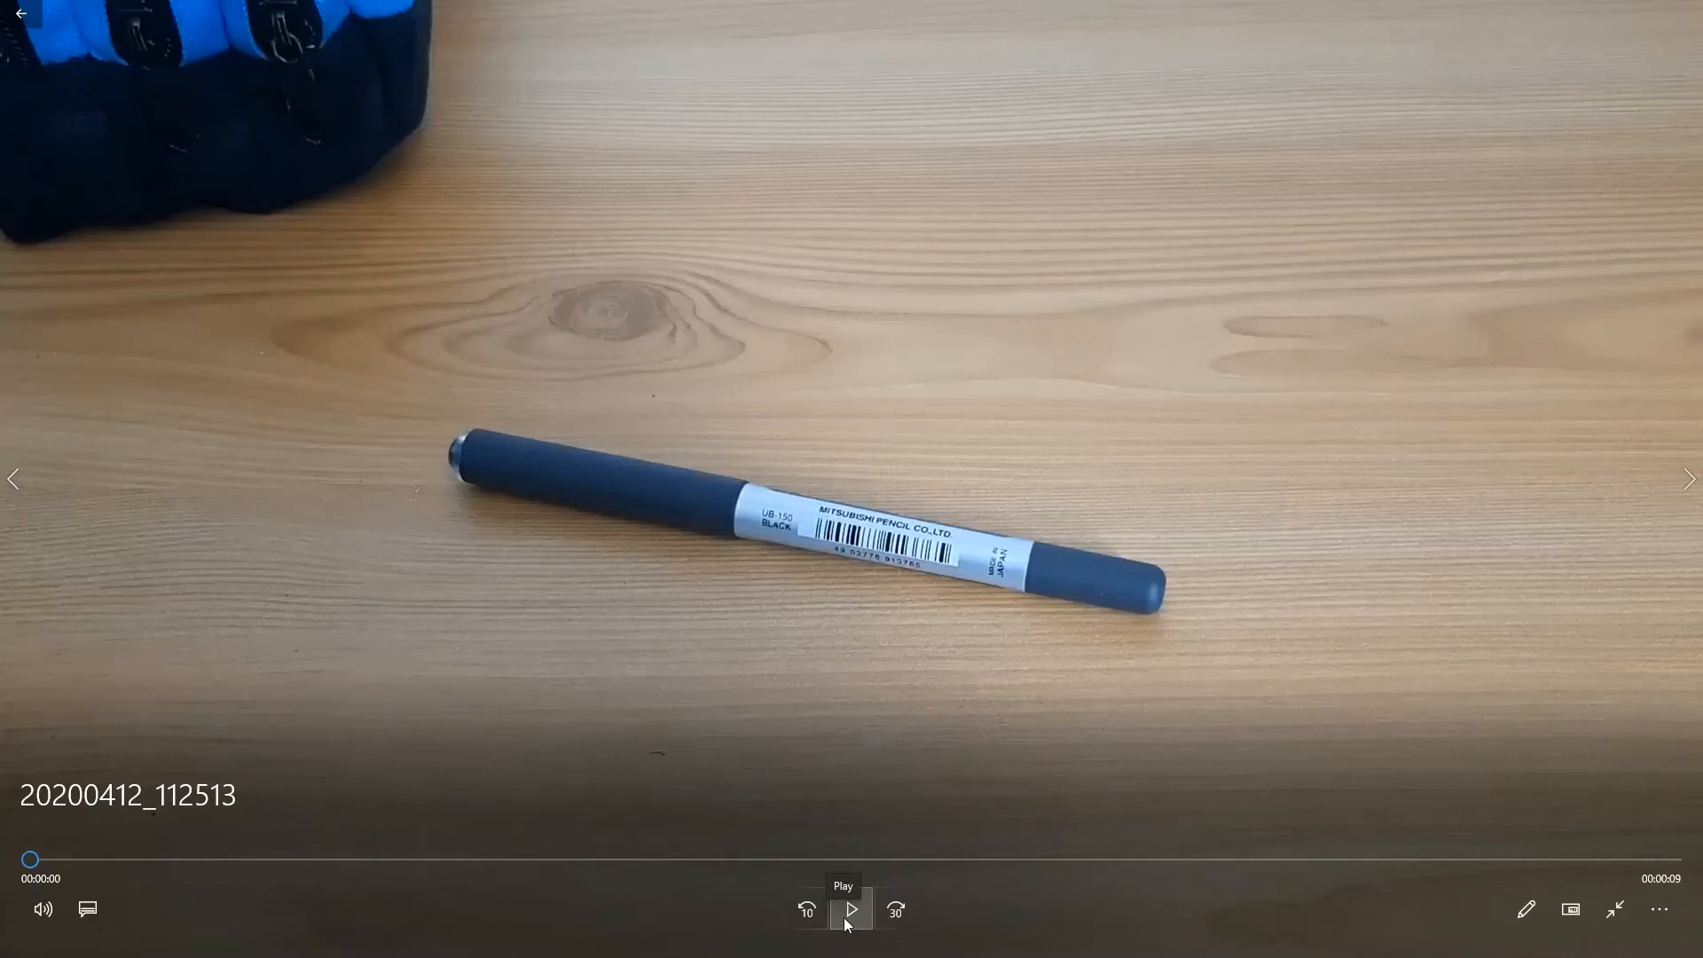
left_click(847, 924)
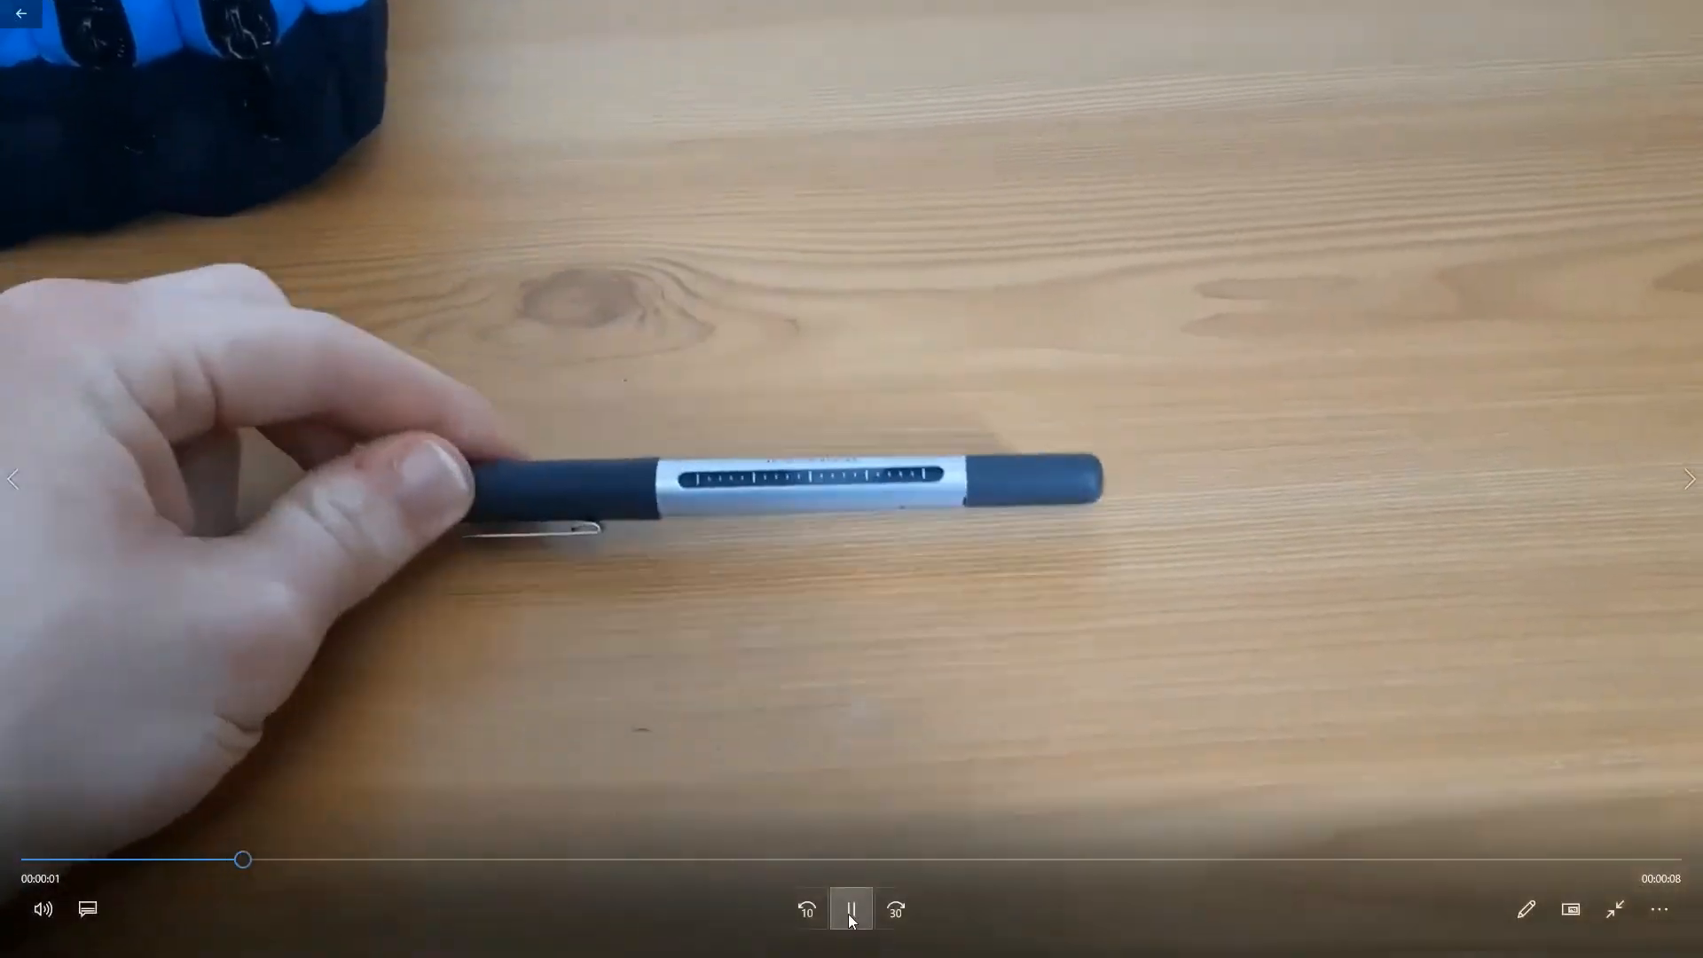
left_click(850, 911)
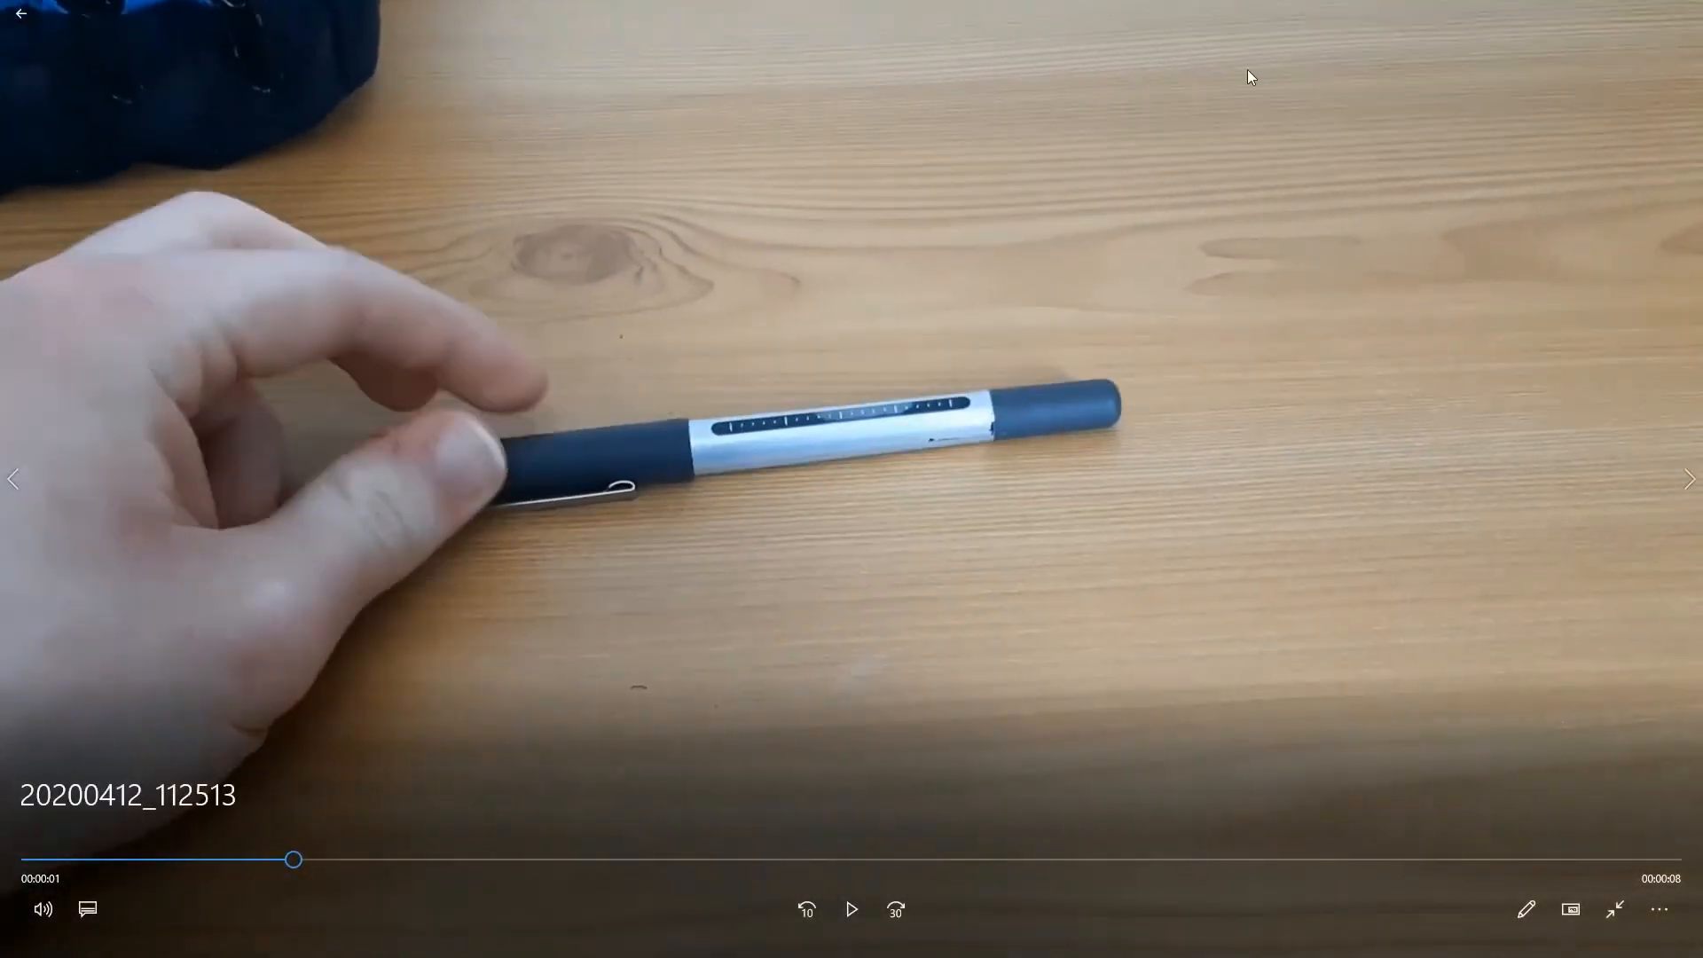
Step: Switch back to Voice Recorder and stop the second recording at about 23 seconds
key("alt+Tab")
left_click(1045, 187)
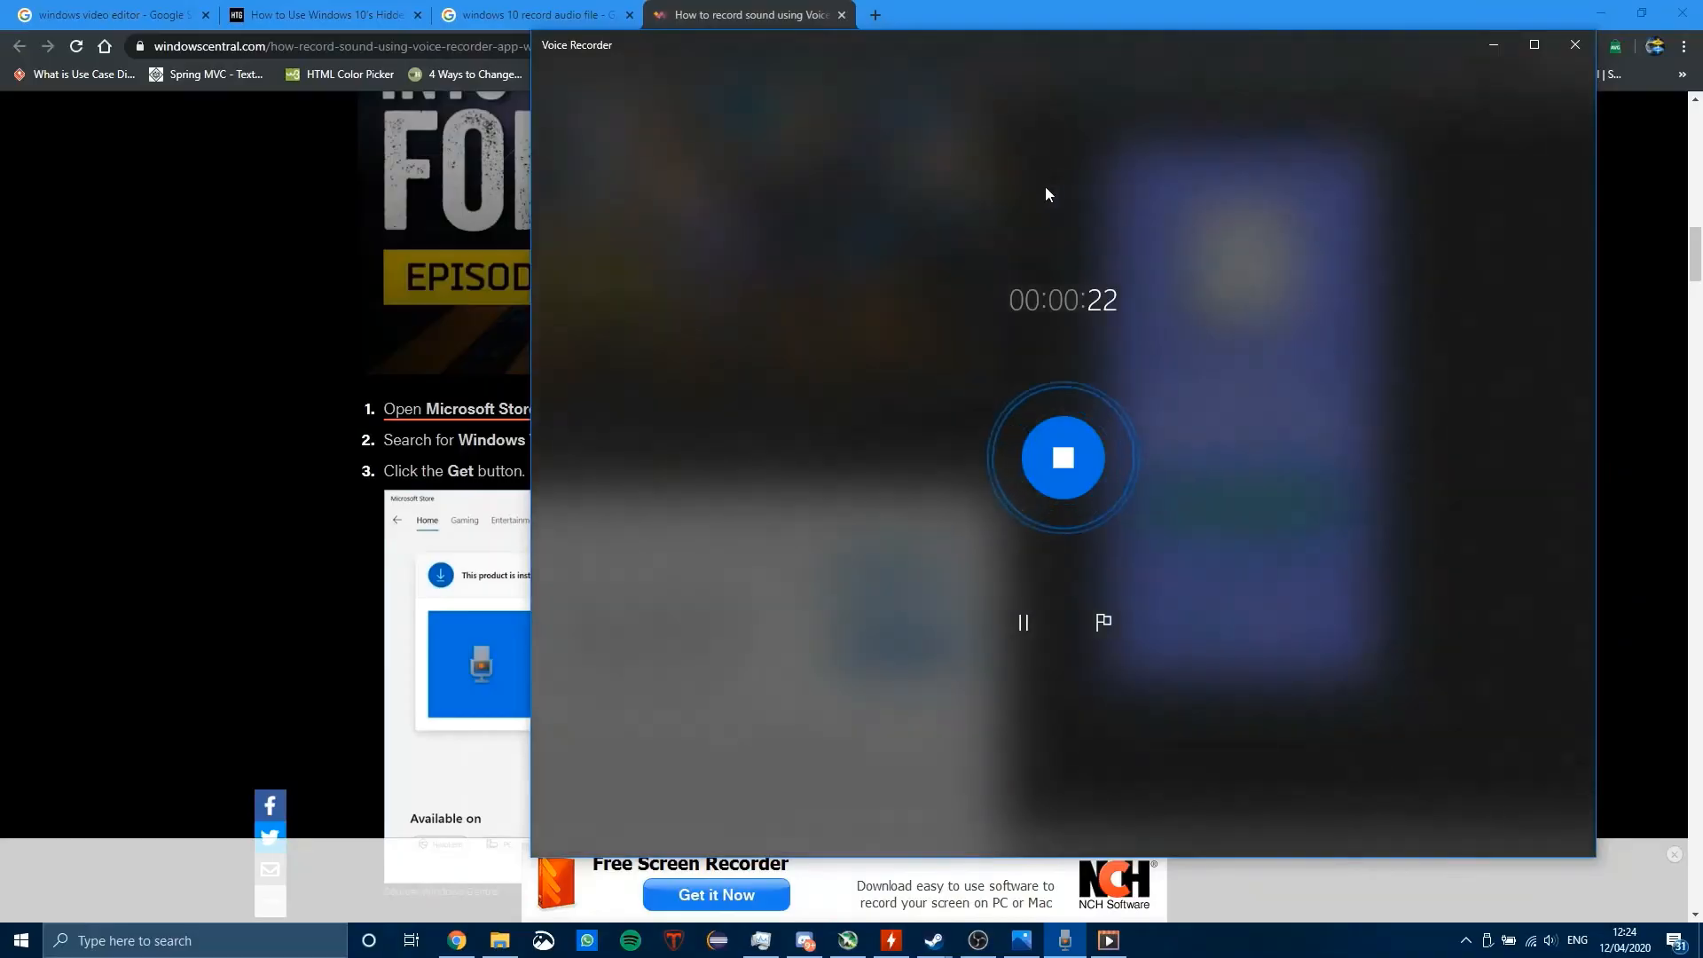
left_click(1068, 434)
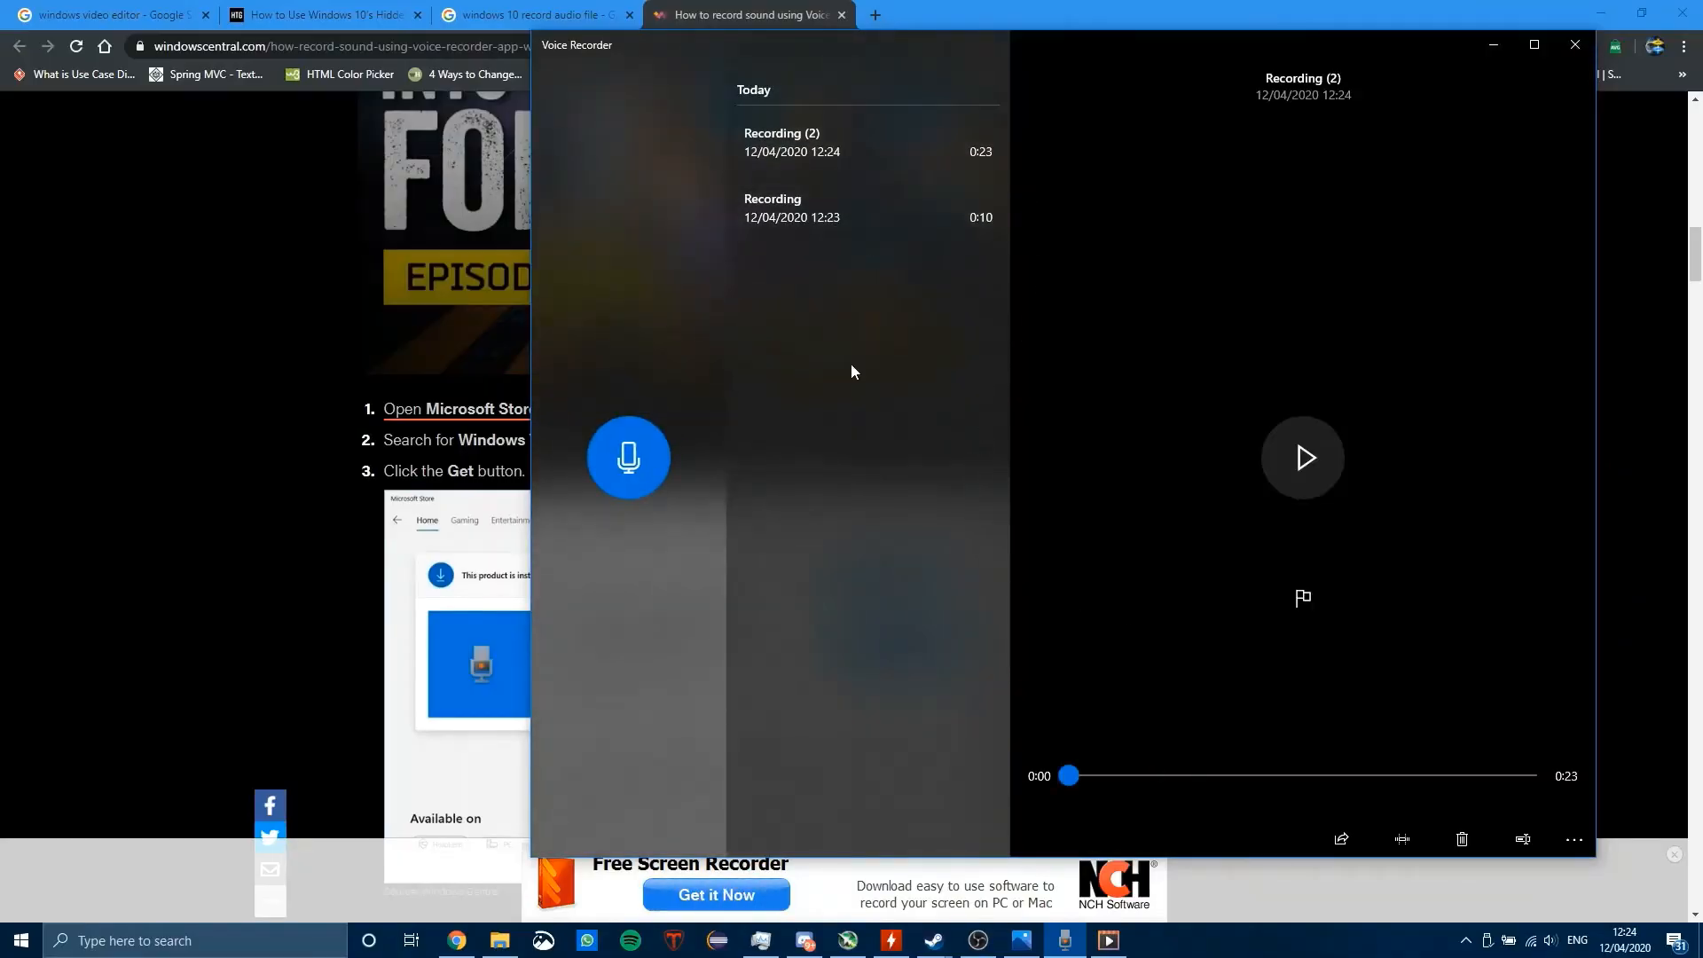
Step: Switch to Photos, select the 9.23-second pen clip in the storyboard and open the custom audio editor
left_click(1020, 940)
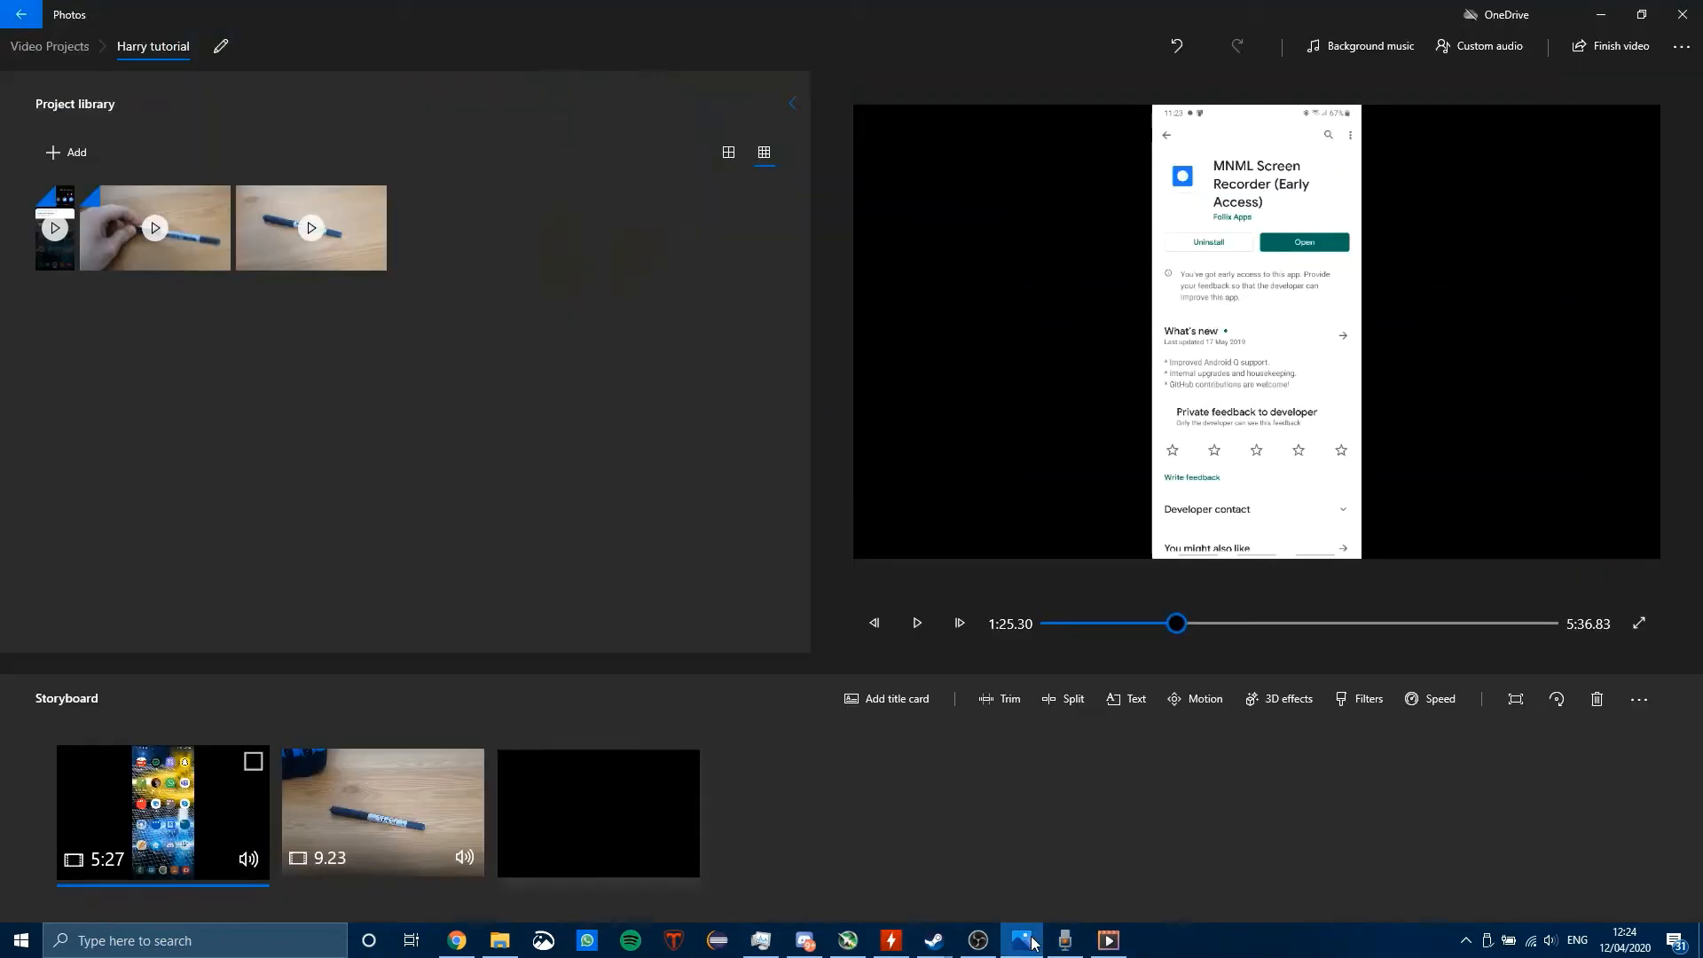
left_click(1520, 51)
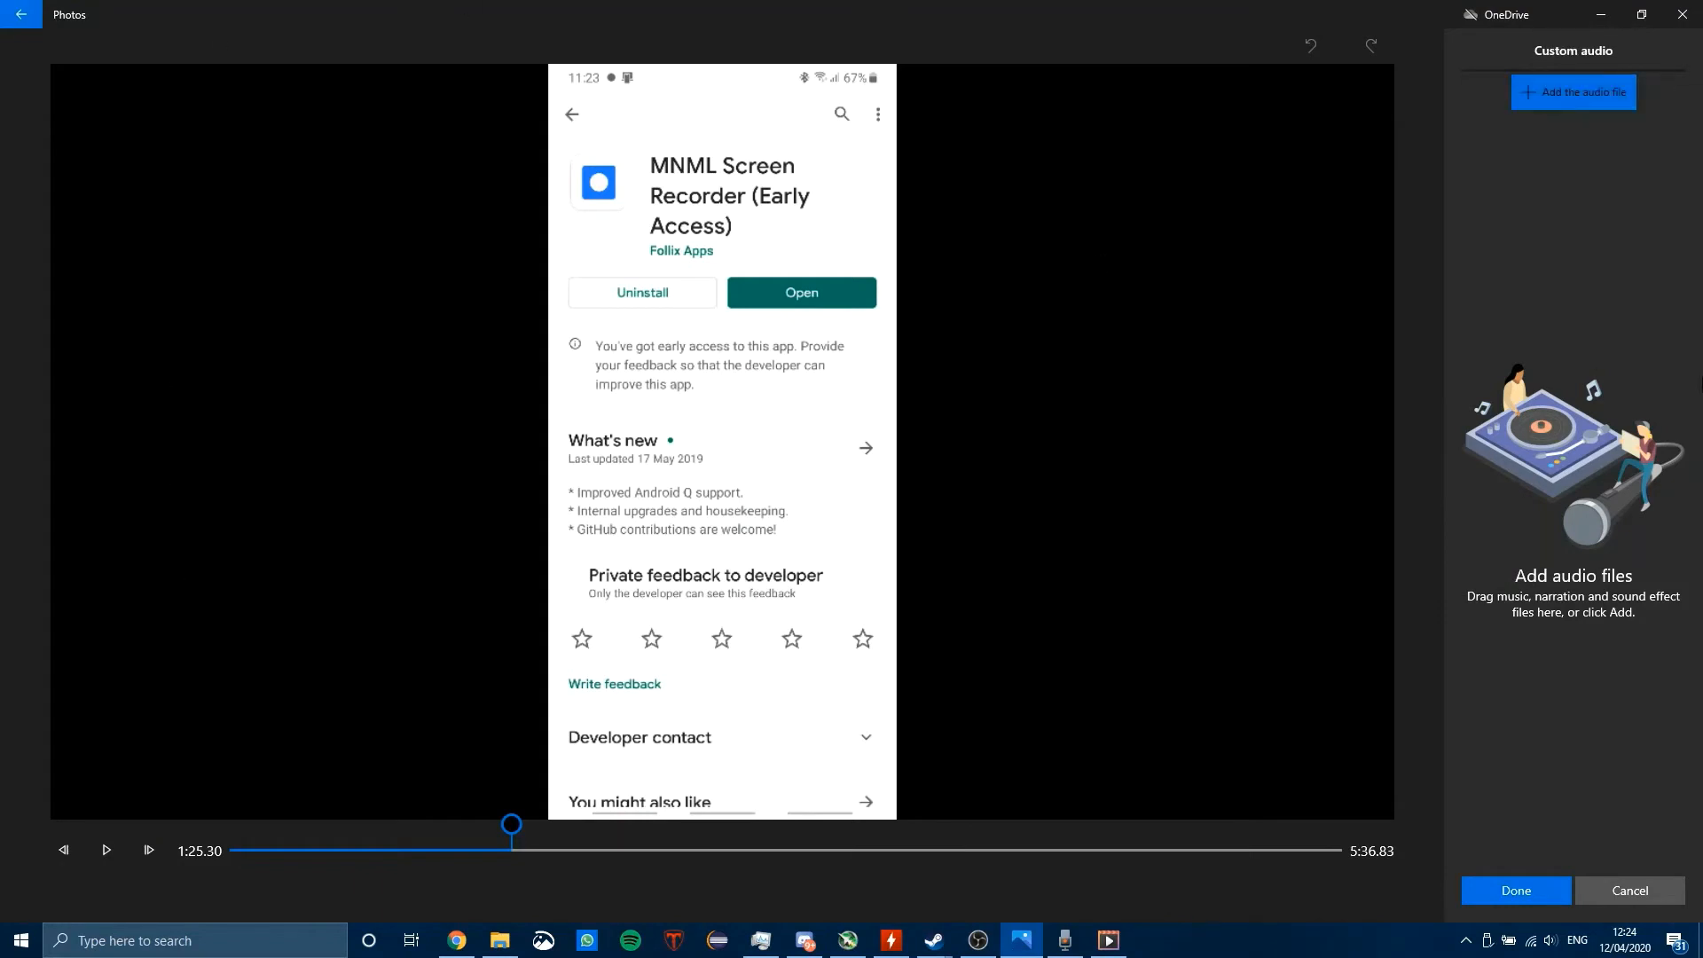
left_click(1615, 892)
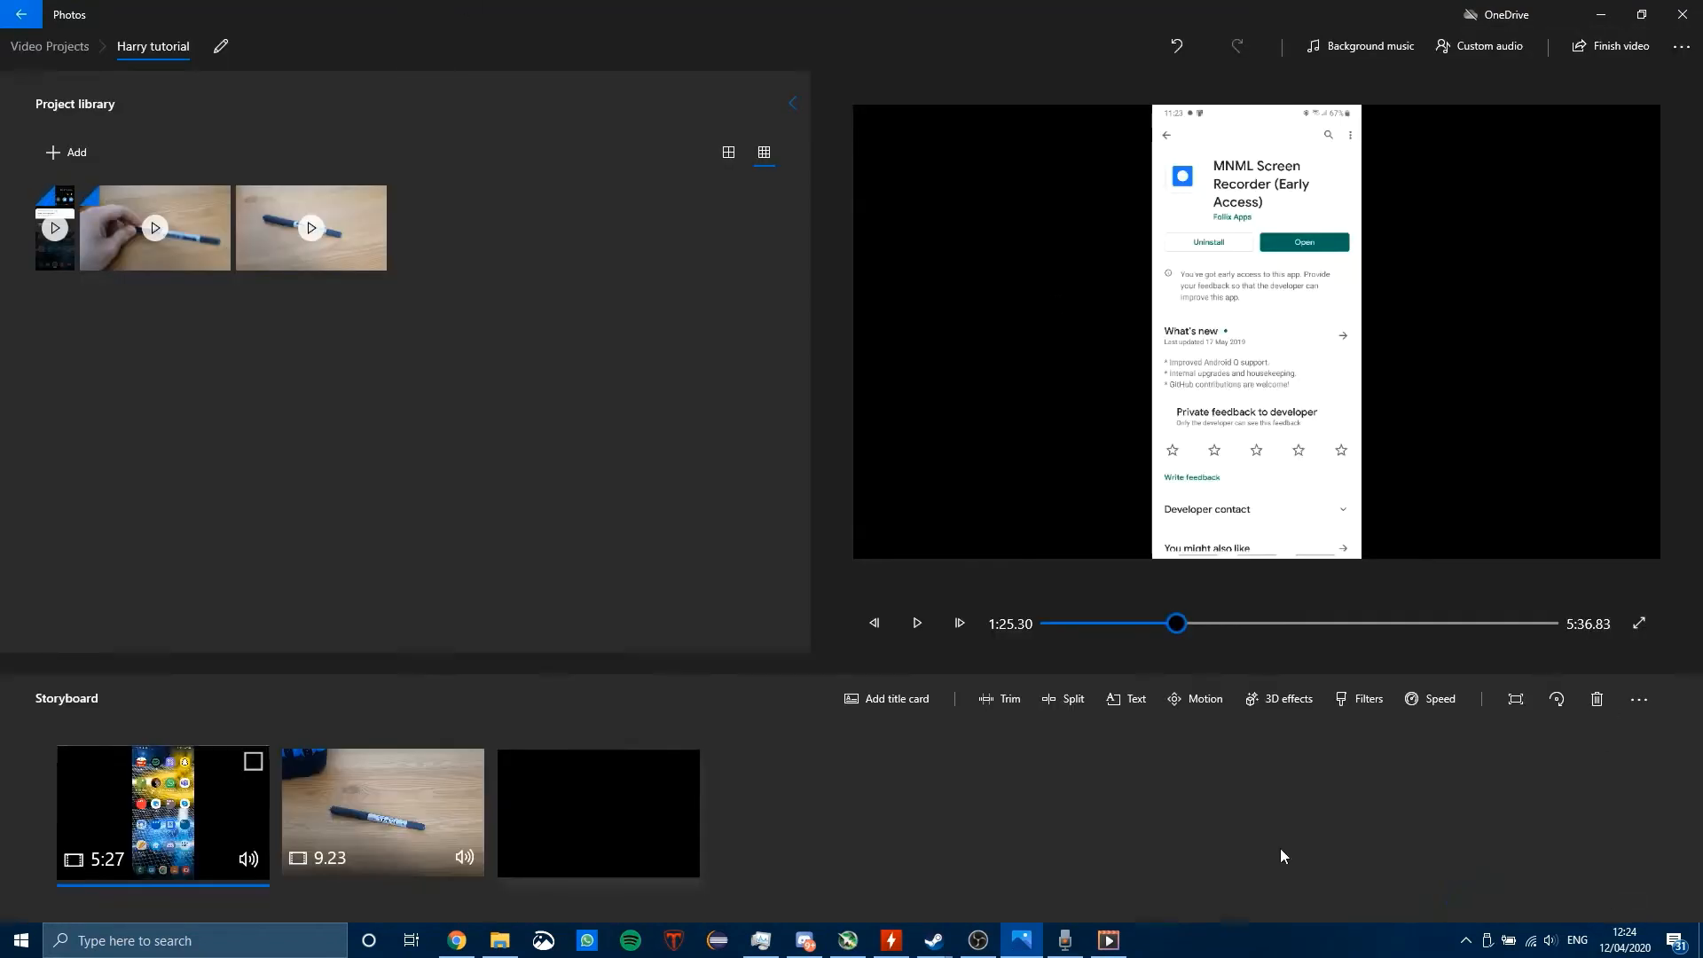
left_click(417, 794)
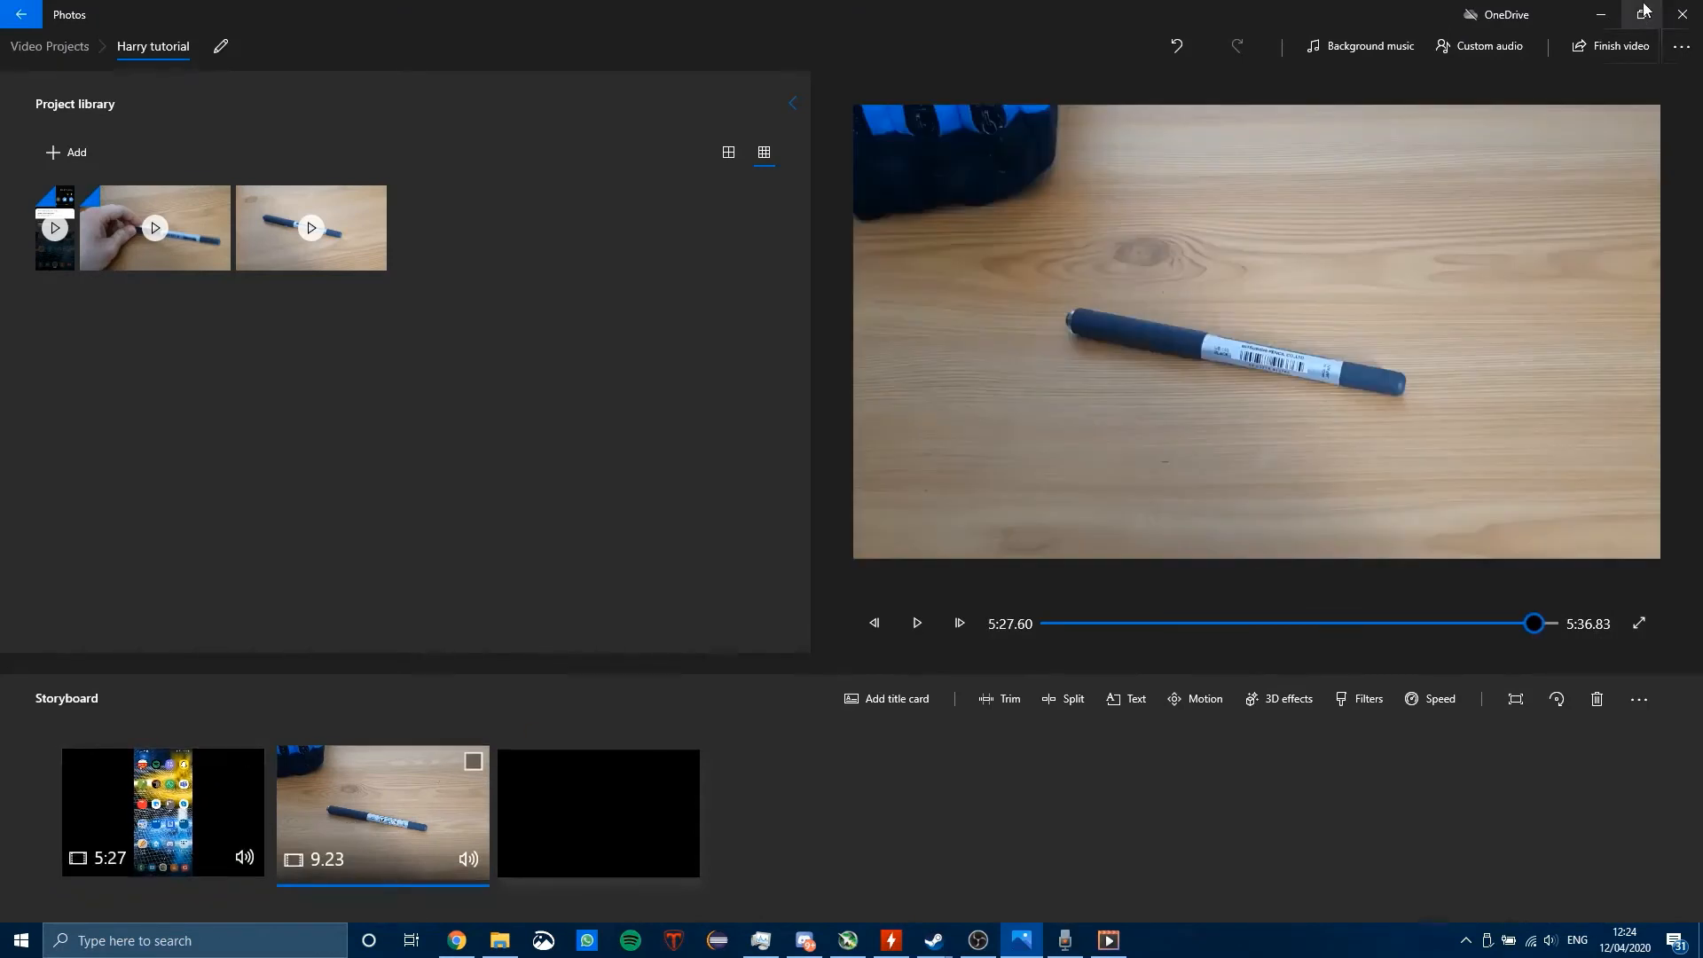
left_click(1497, 48)
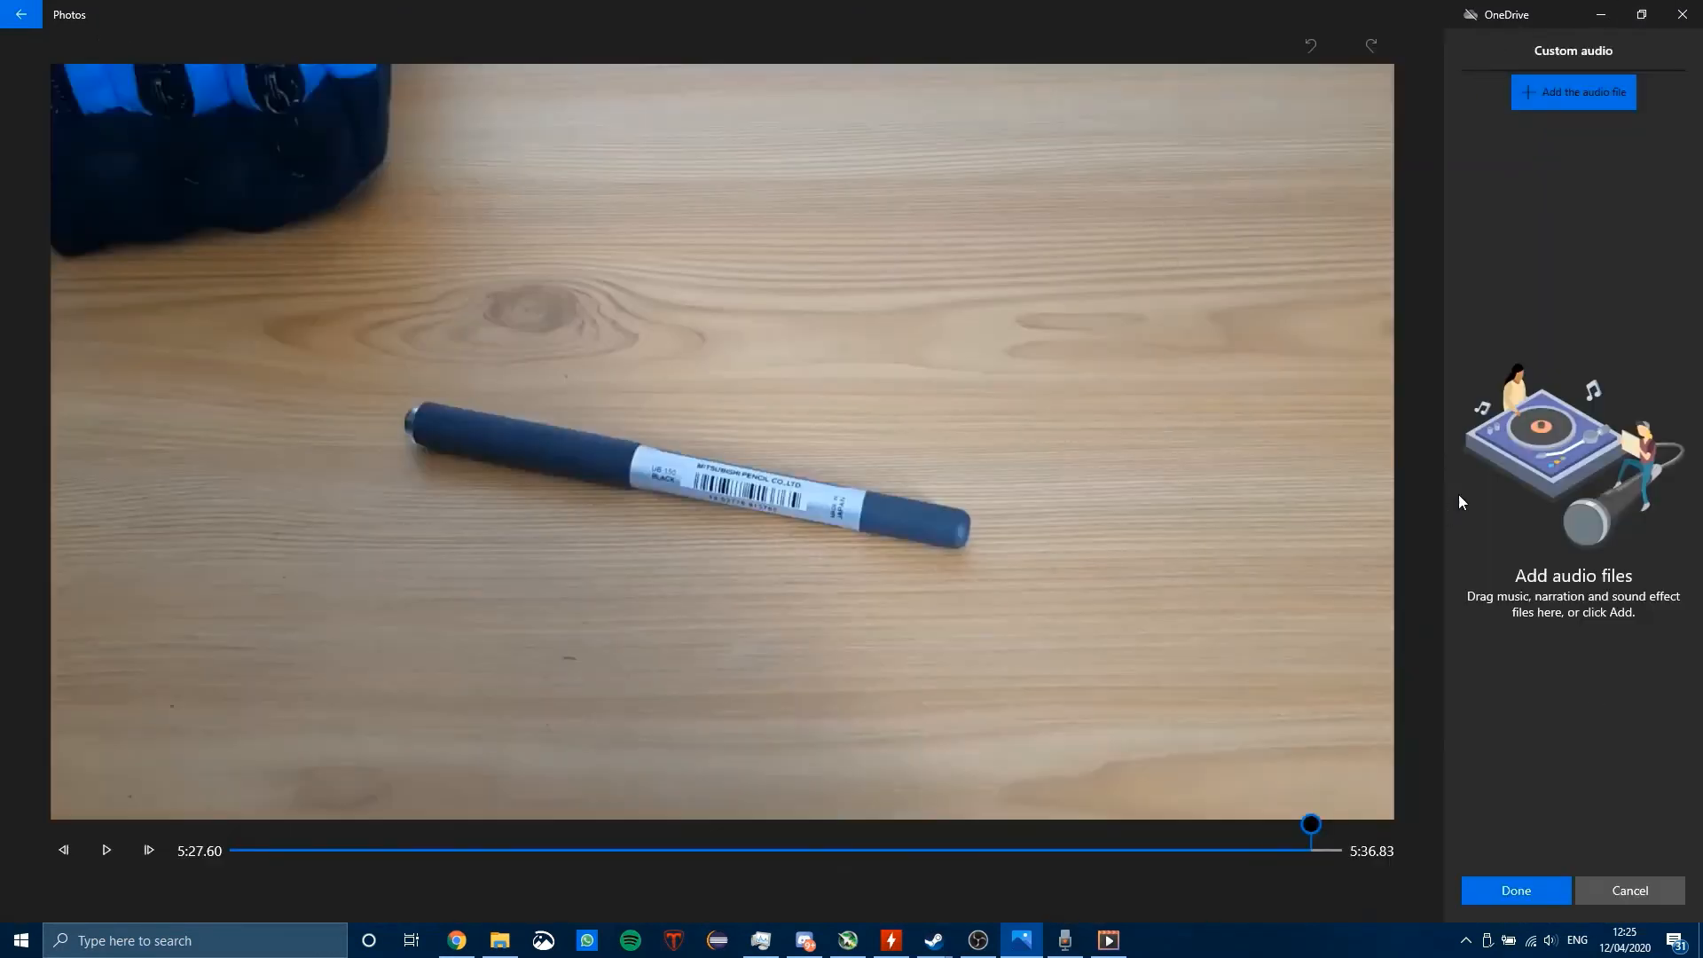
Step: Start adding an audio file, and look up the folder holding Recording (2) from Voice Recorder
left_click(1615, 92)
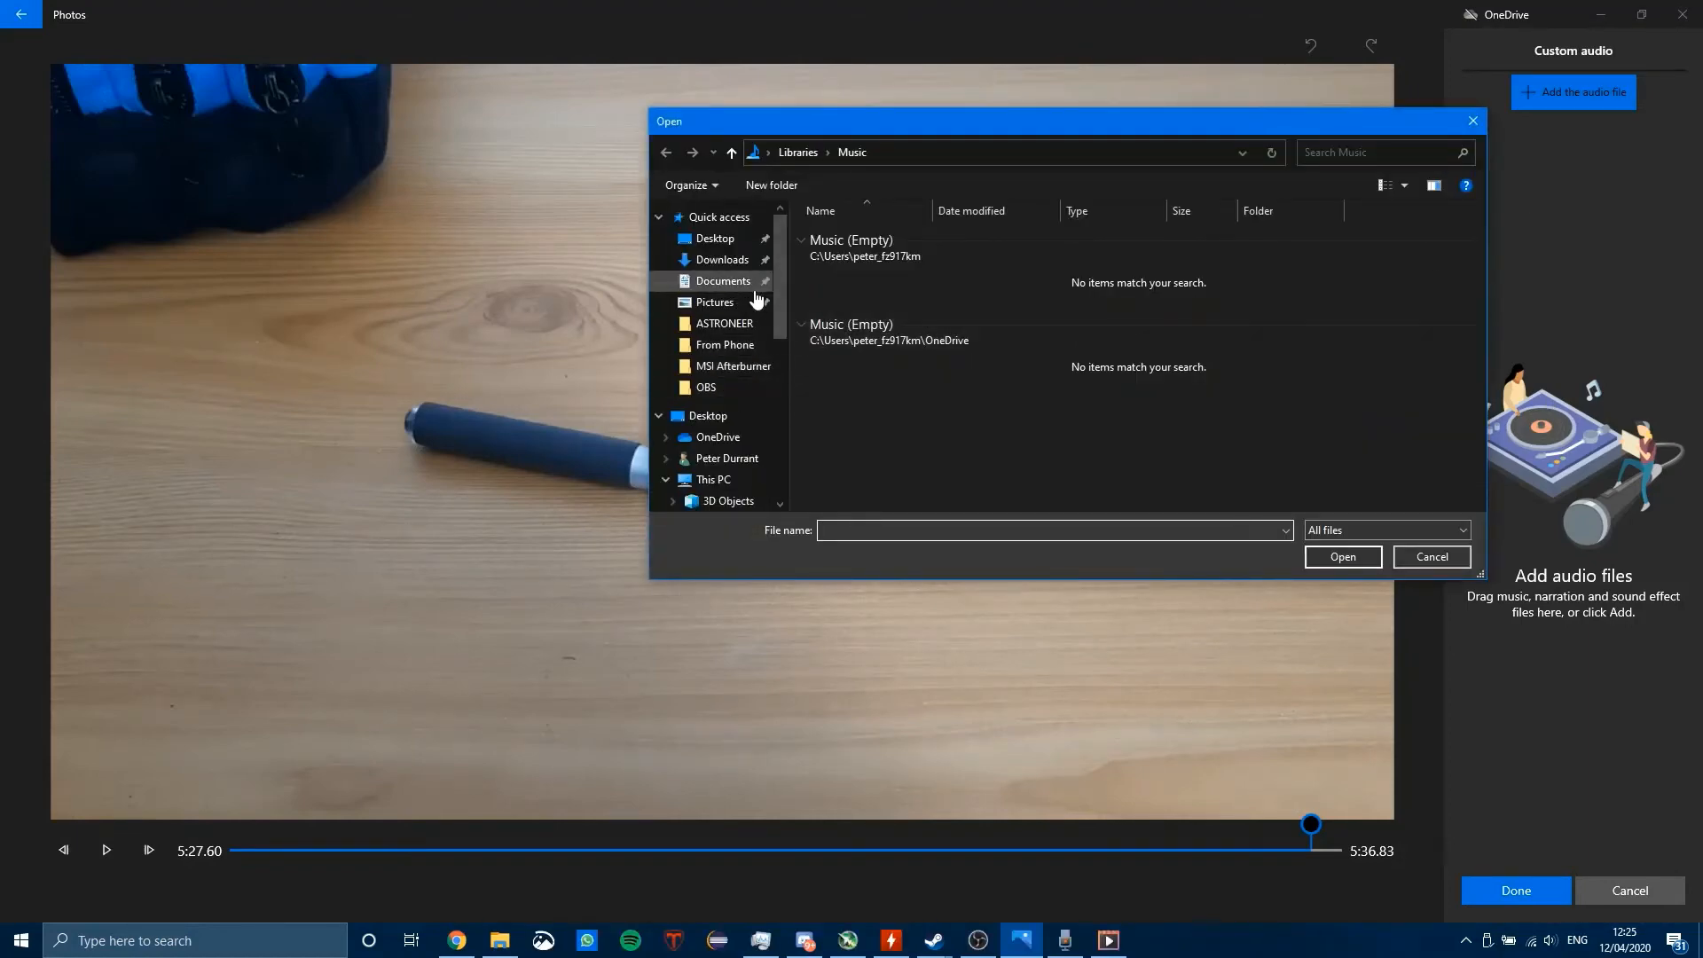
scroll(738, 310, "down", 2)
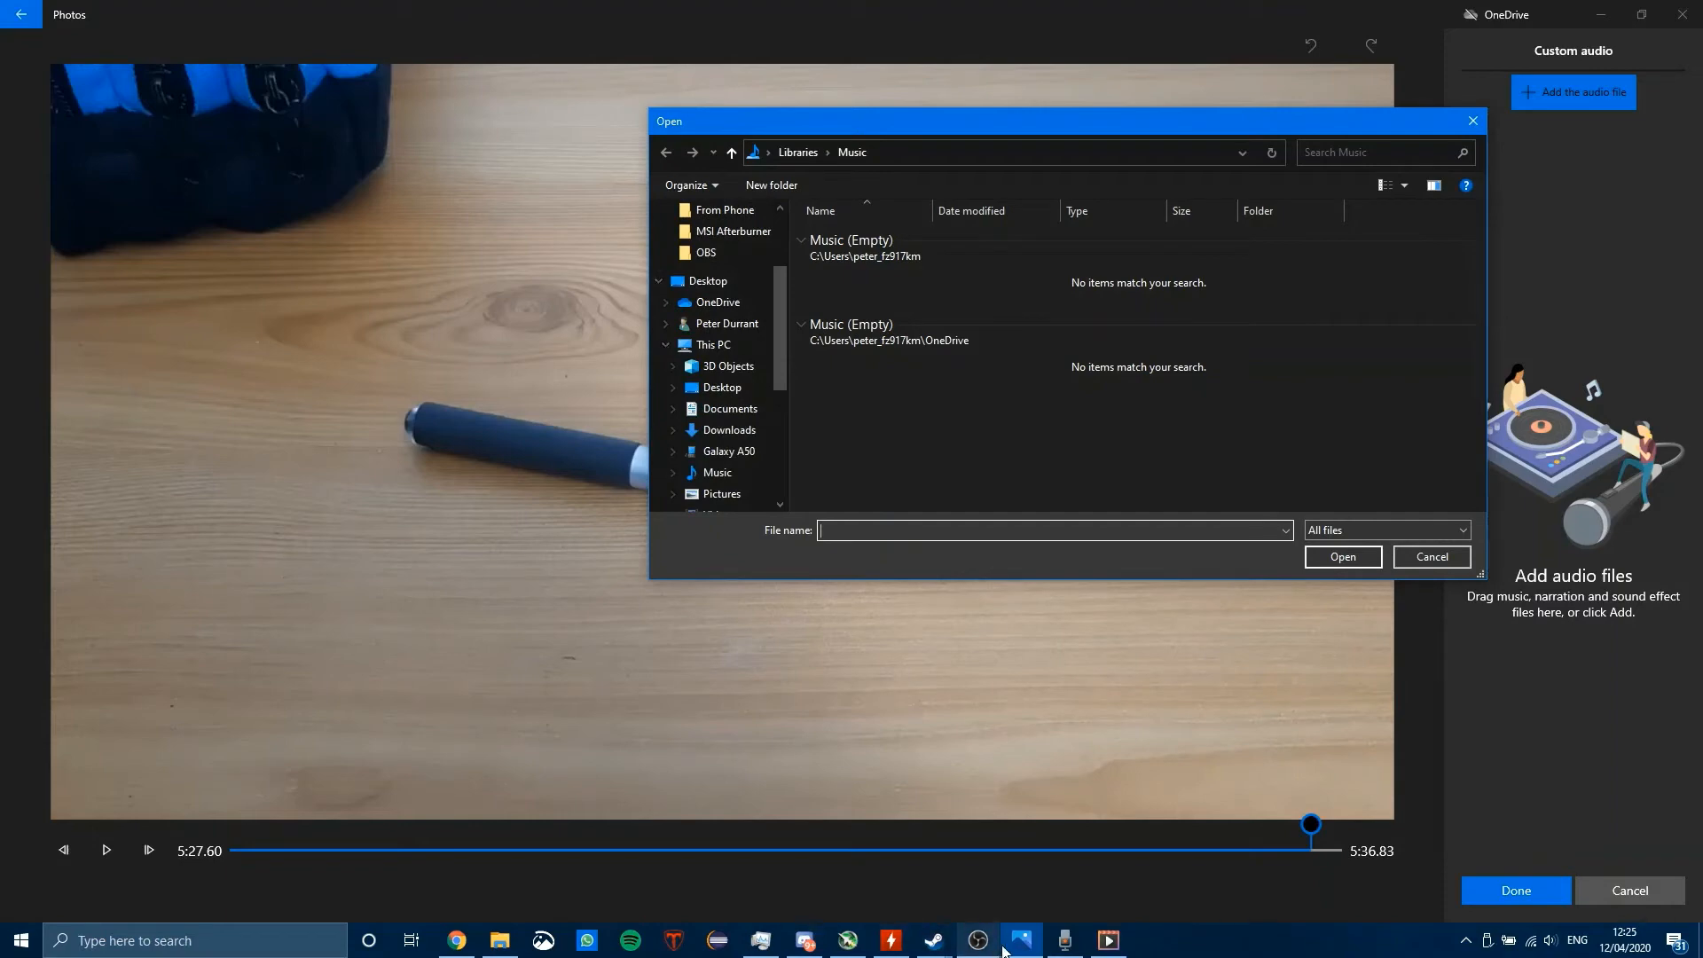
left_click(1076, 943)
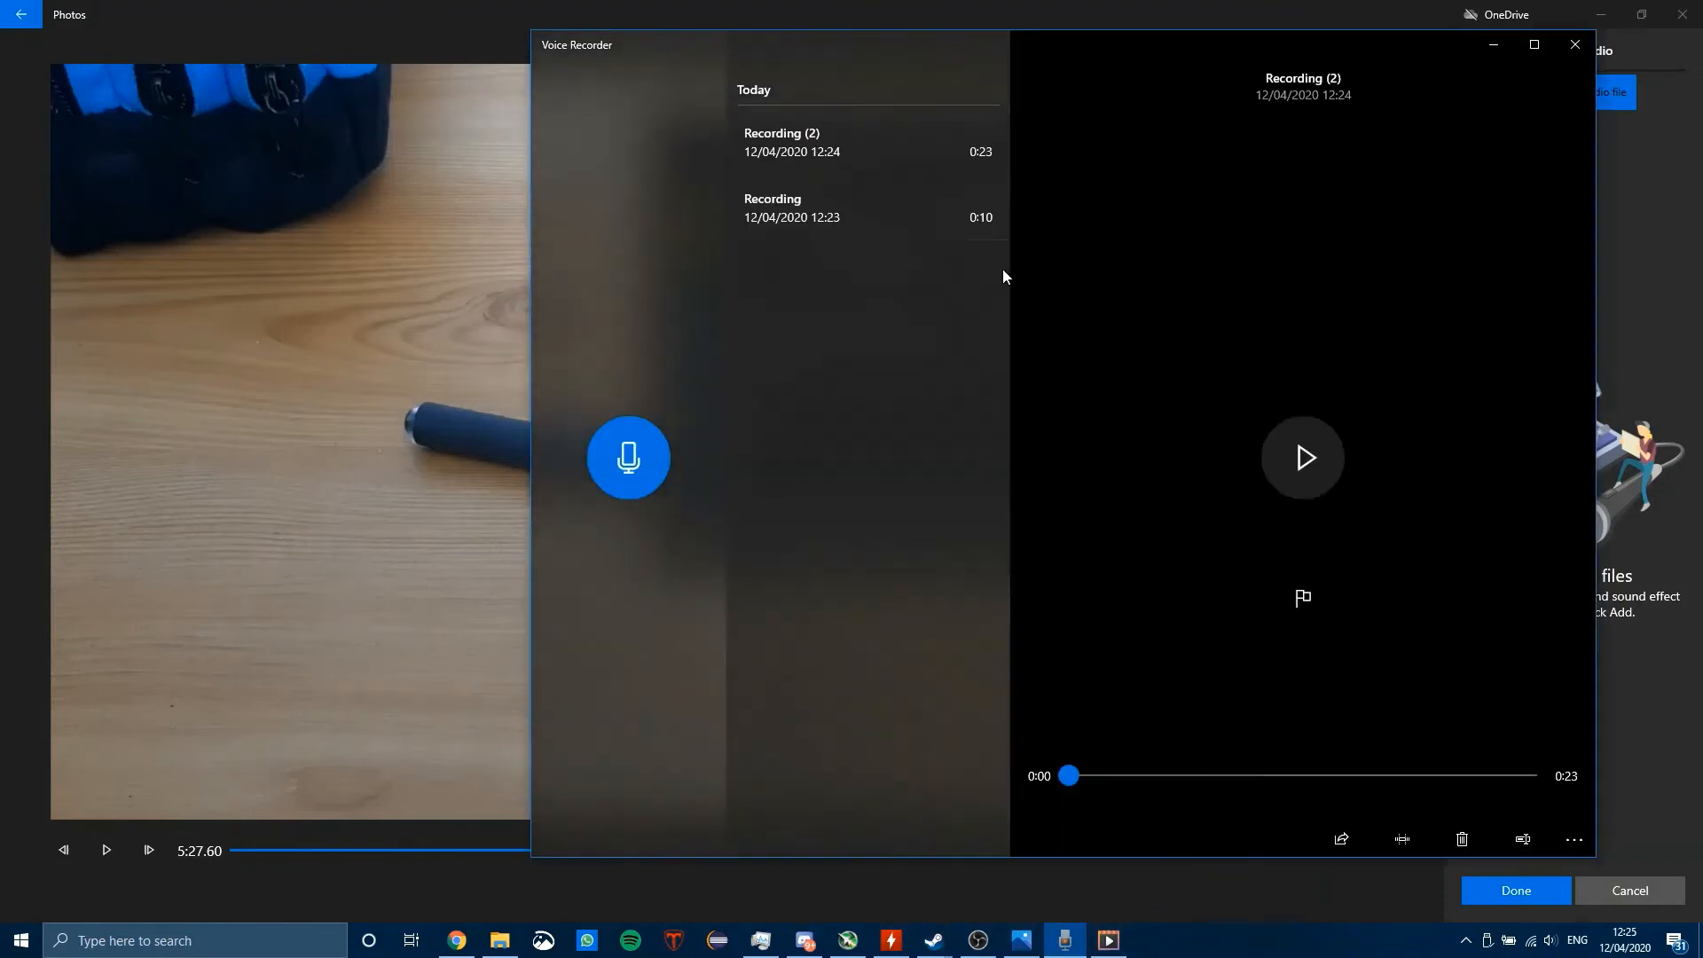
right_click(903, 146)
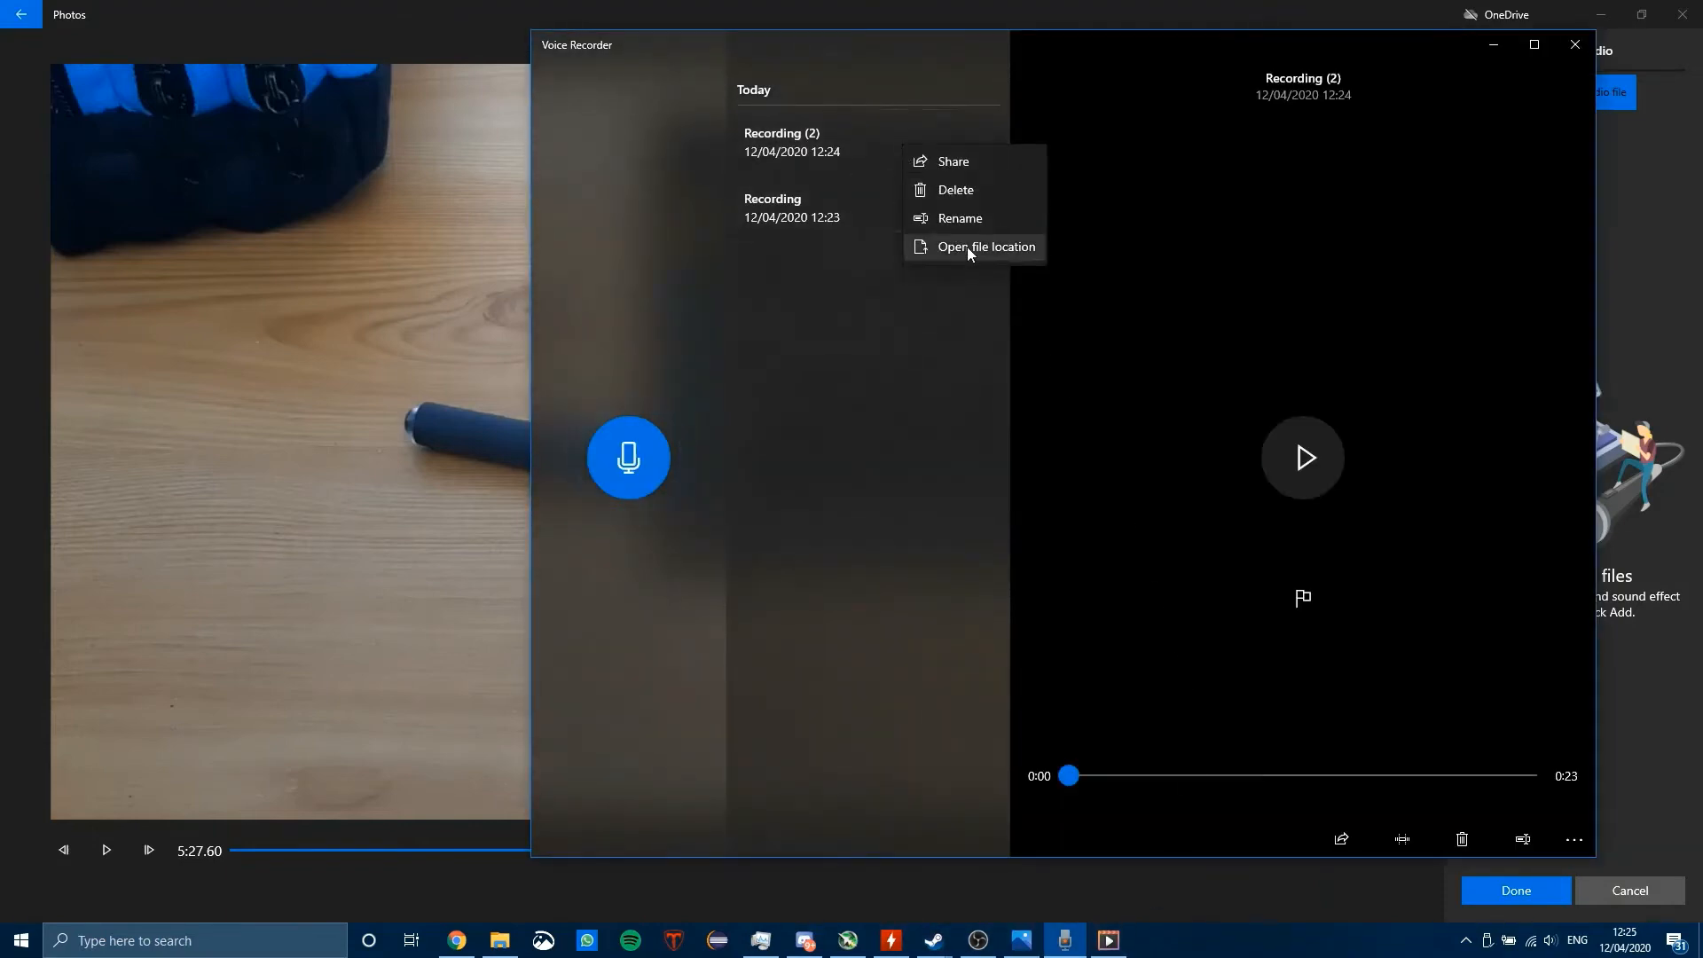
left_click(969, 248)
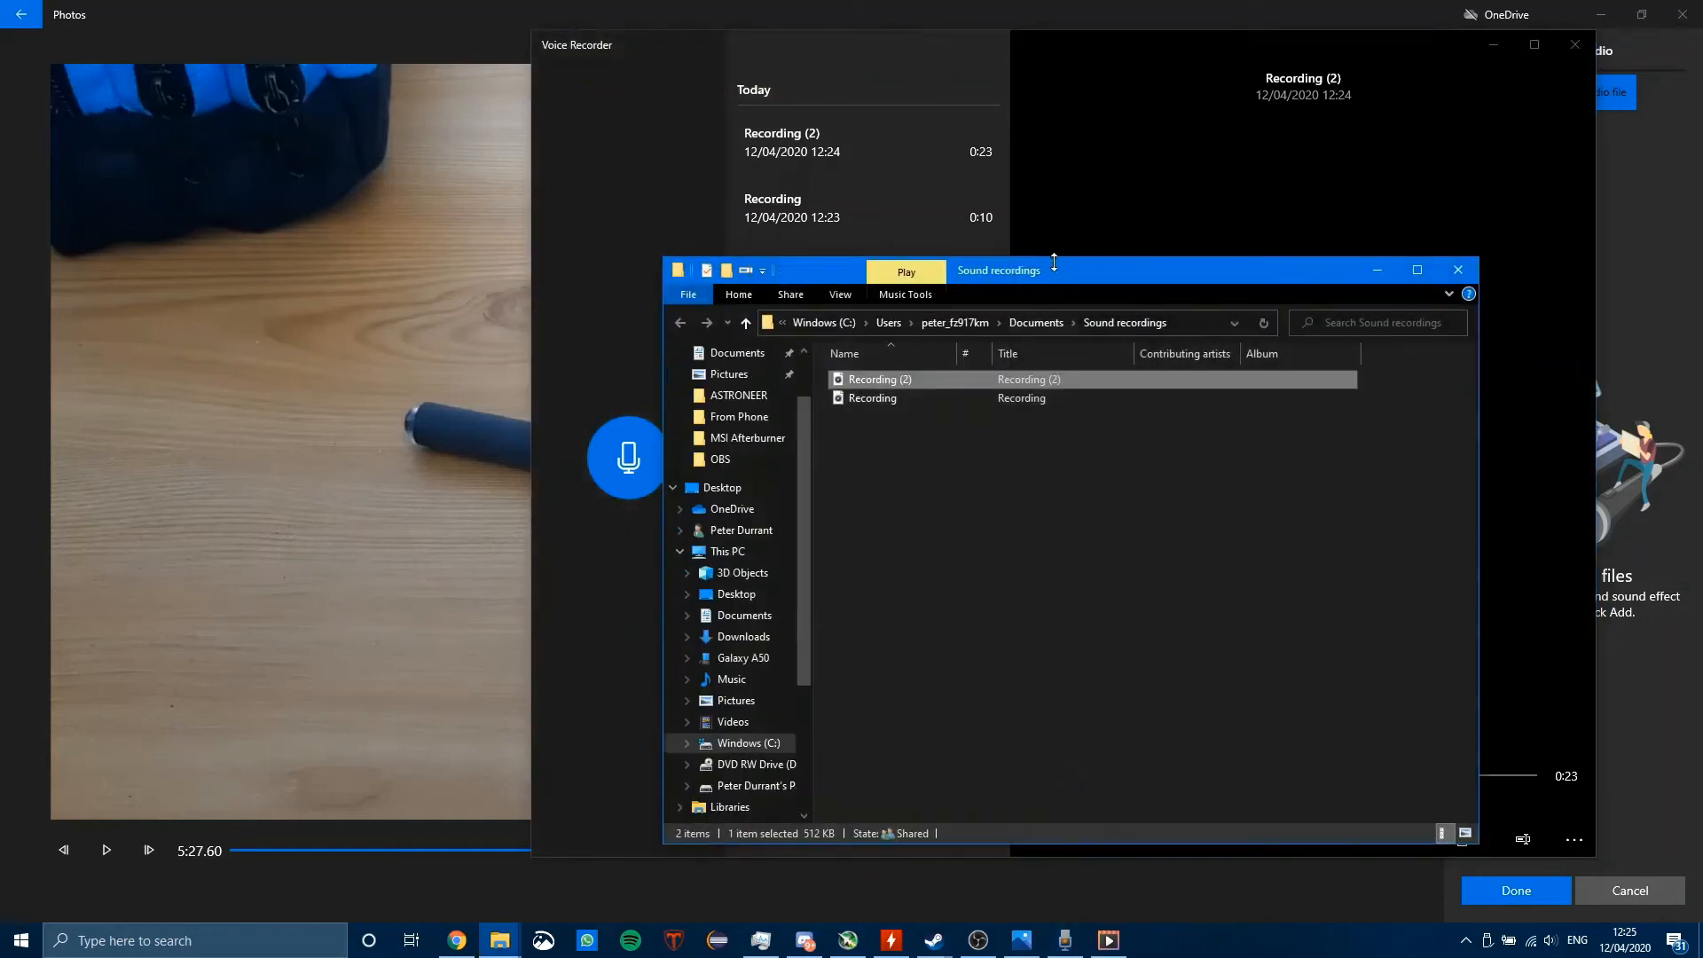
left_click_drag(1061, 270, 1094, 253)
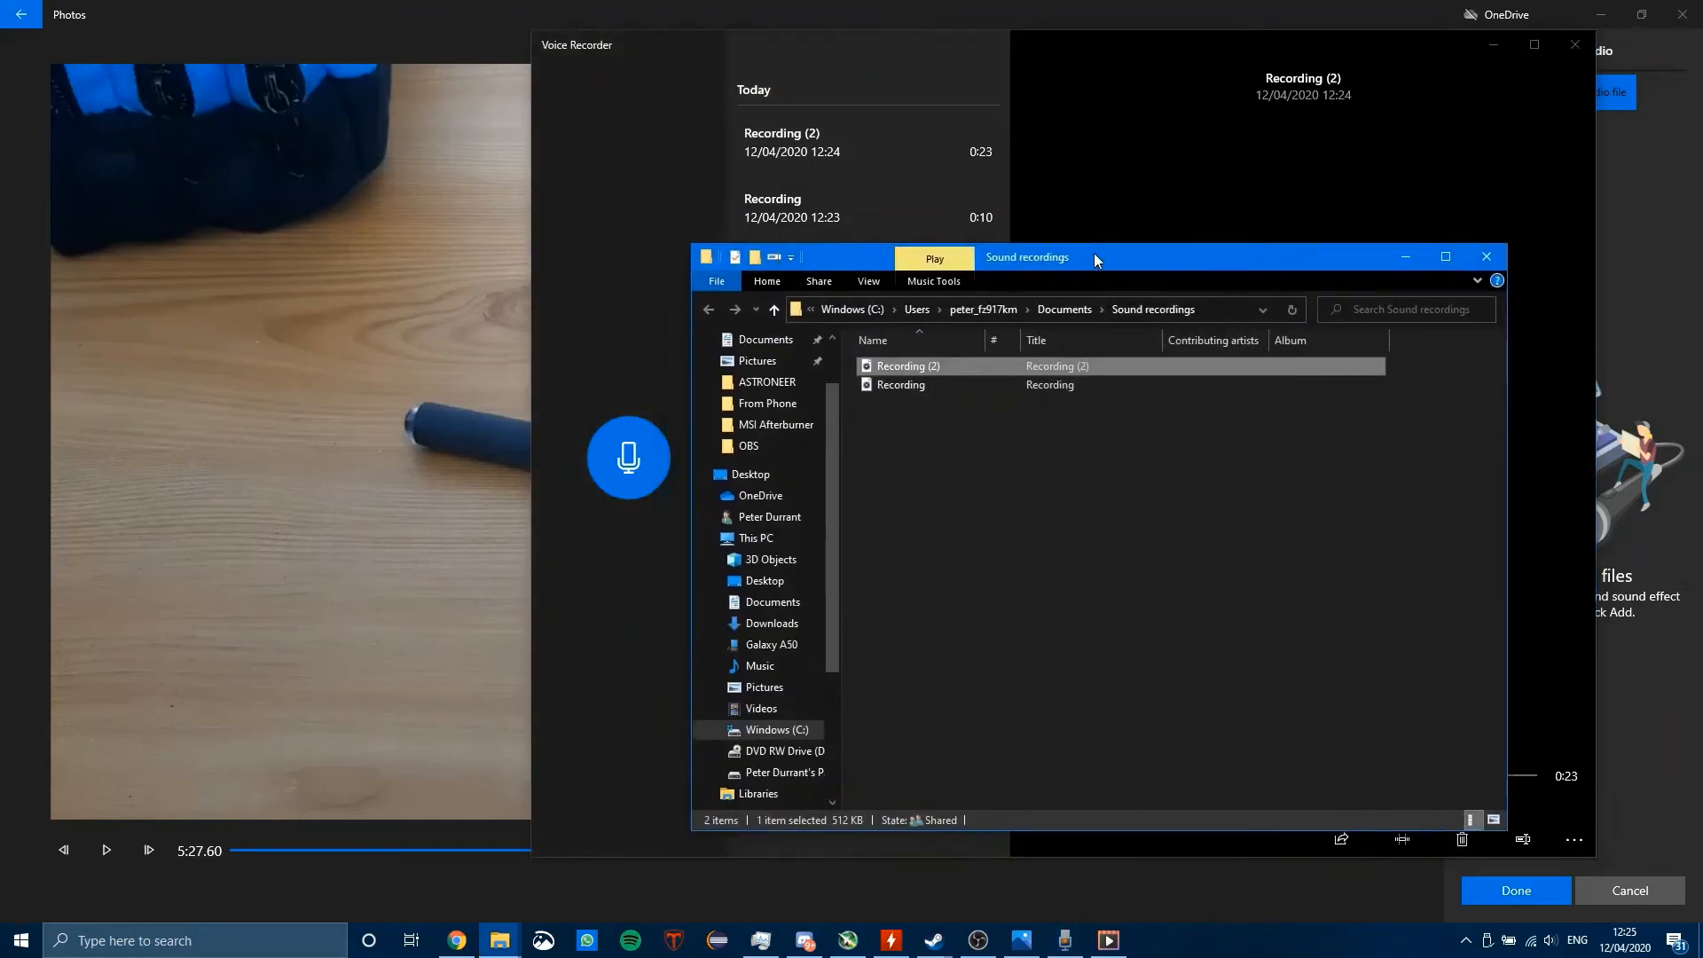
Step: Return to the Photos file picker and add Recording (2) from Documents > Sound recordings as custom audio
left_click(1676, 273)
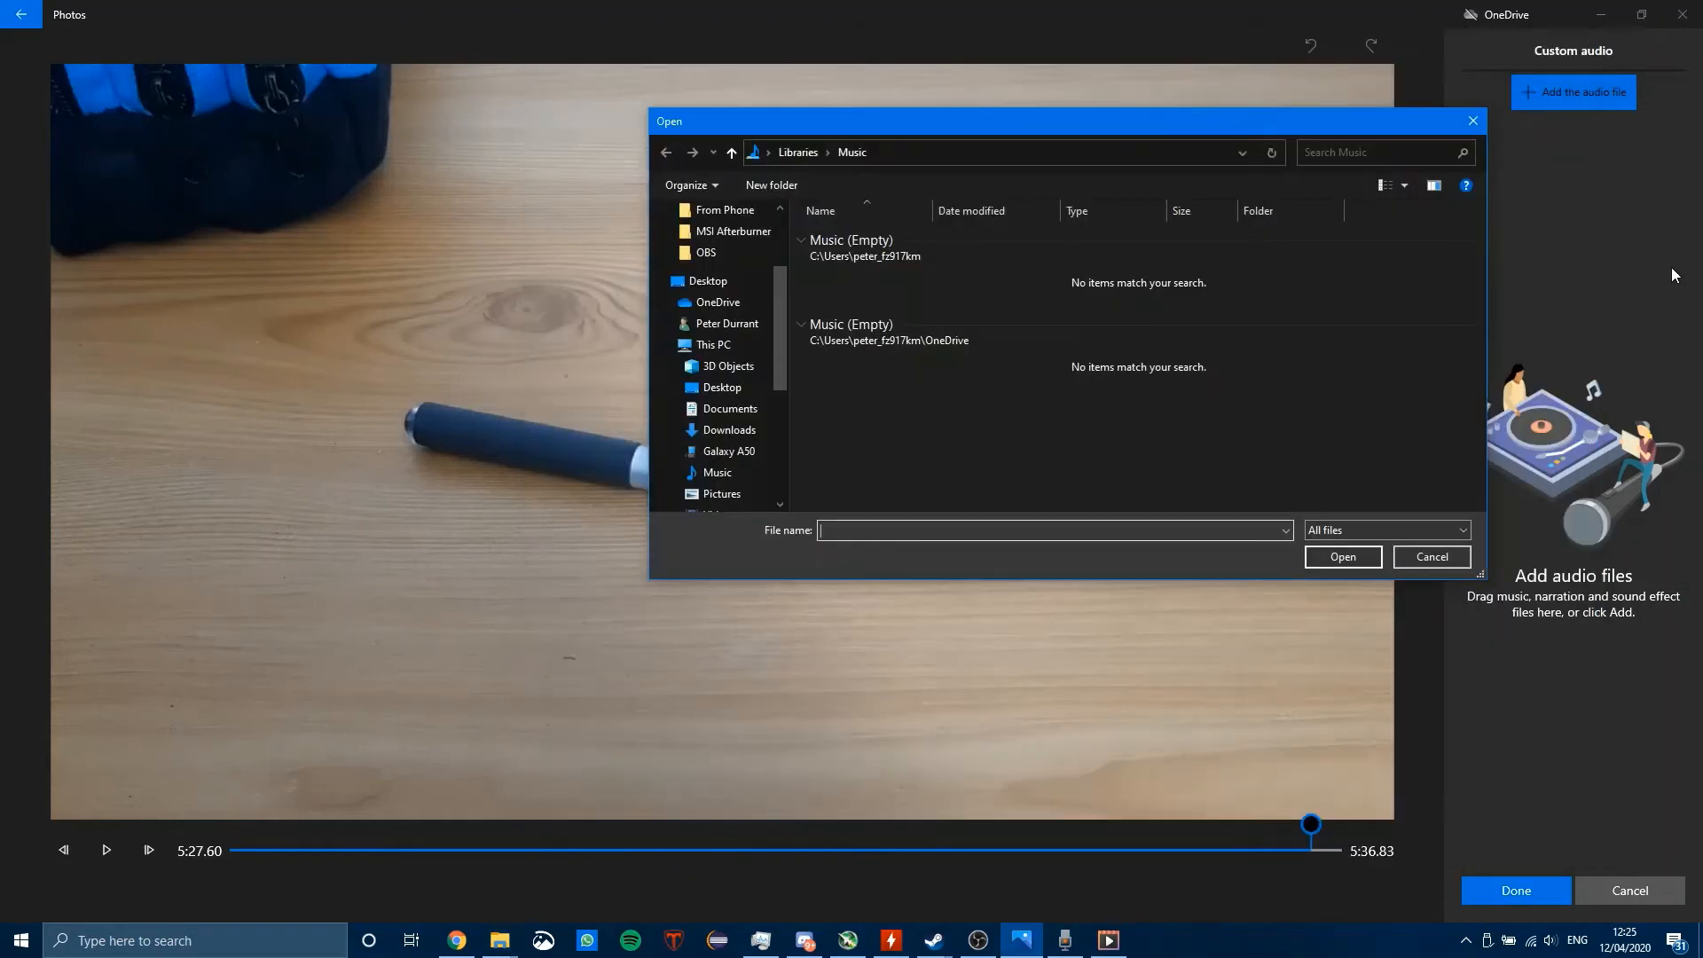
left_click(726, 408)
scroll(876, 314, "down", 4)
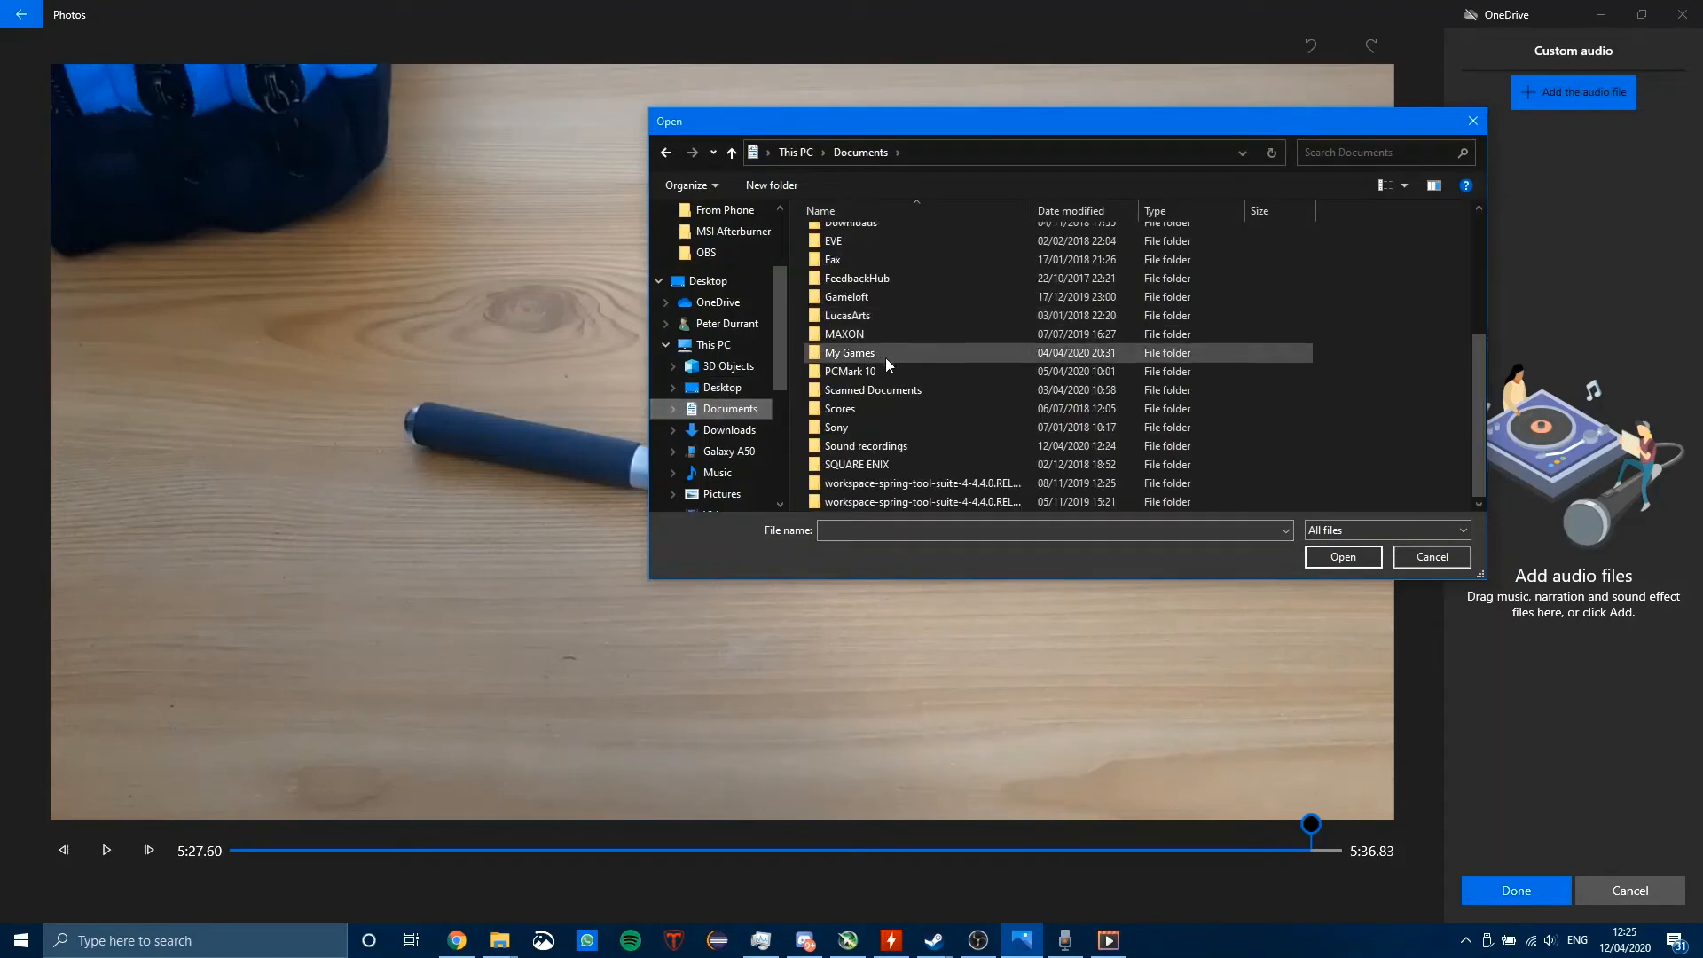
double_click(886, 441)
left_click(931, 236)
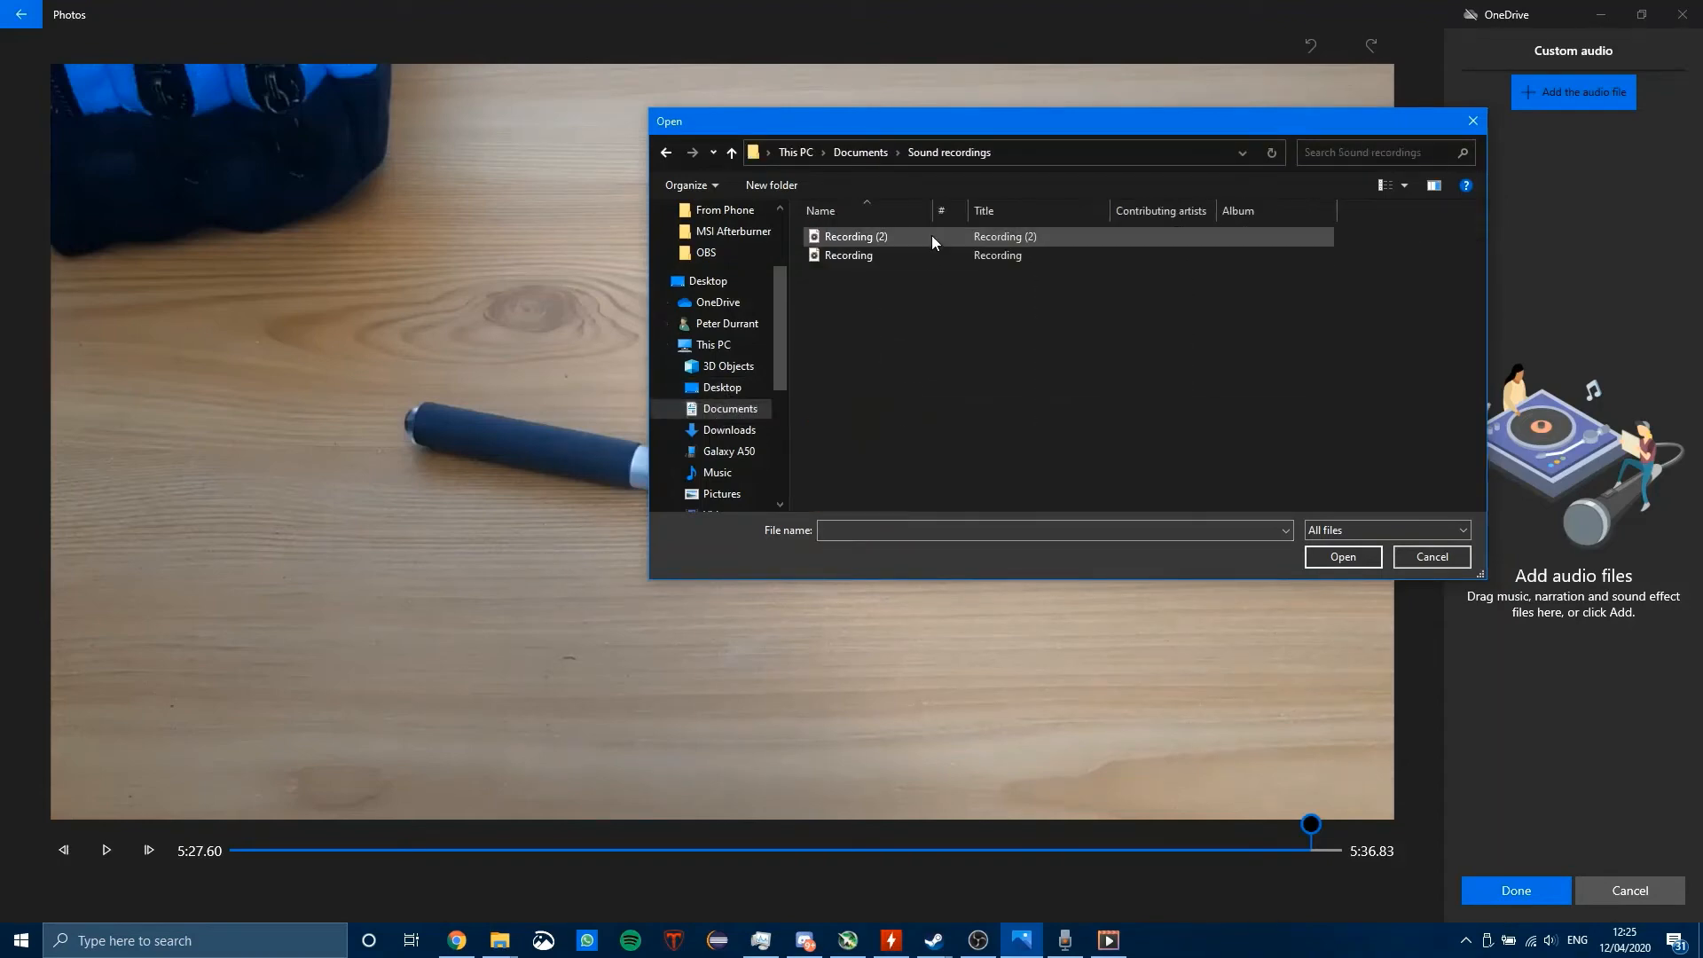
left_click(1355, 557)
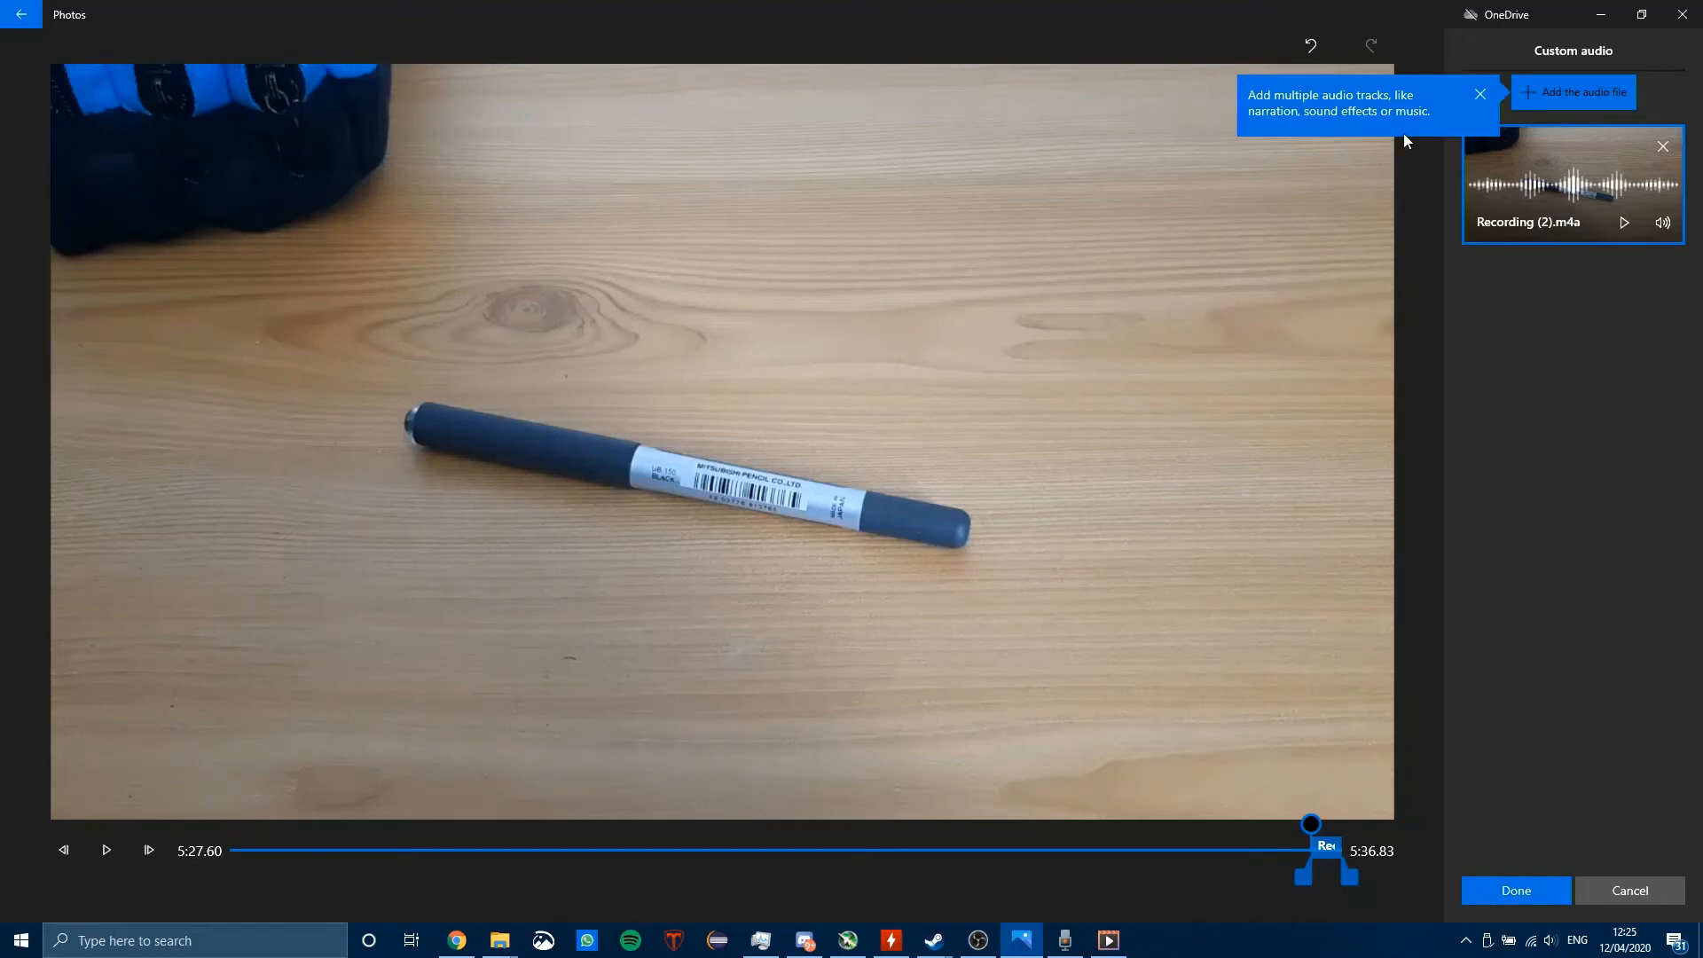
left_click(1525, 291)
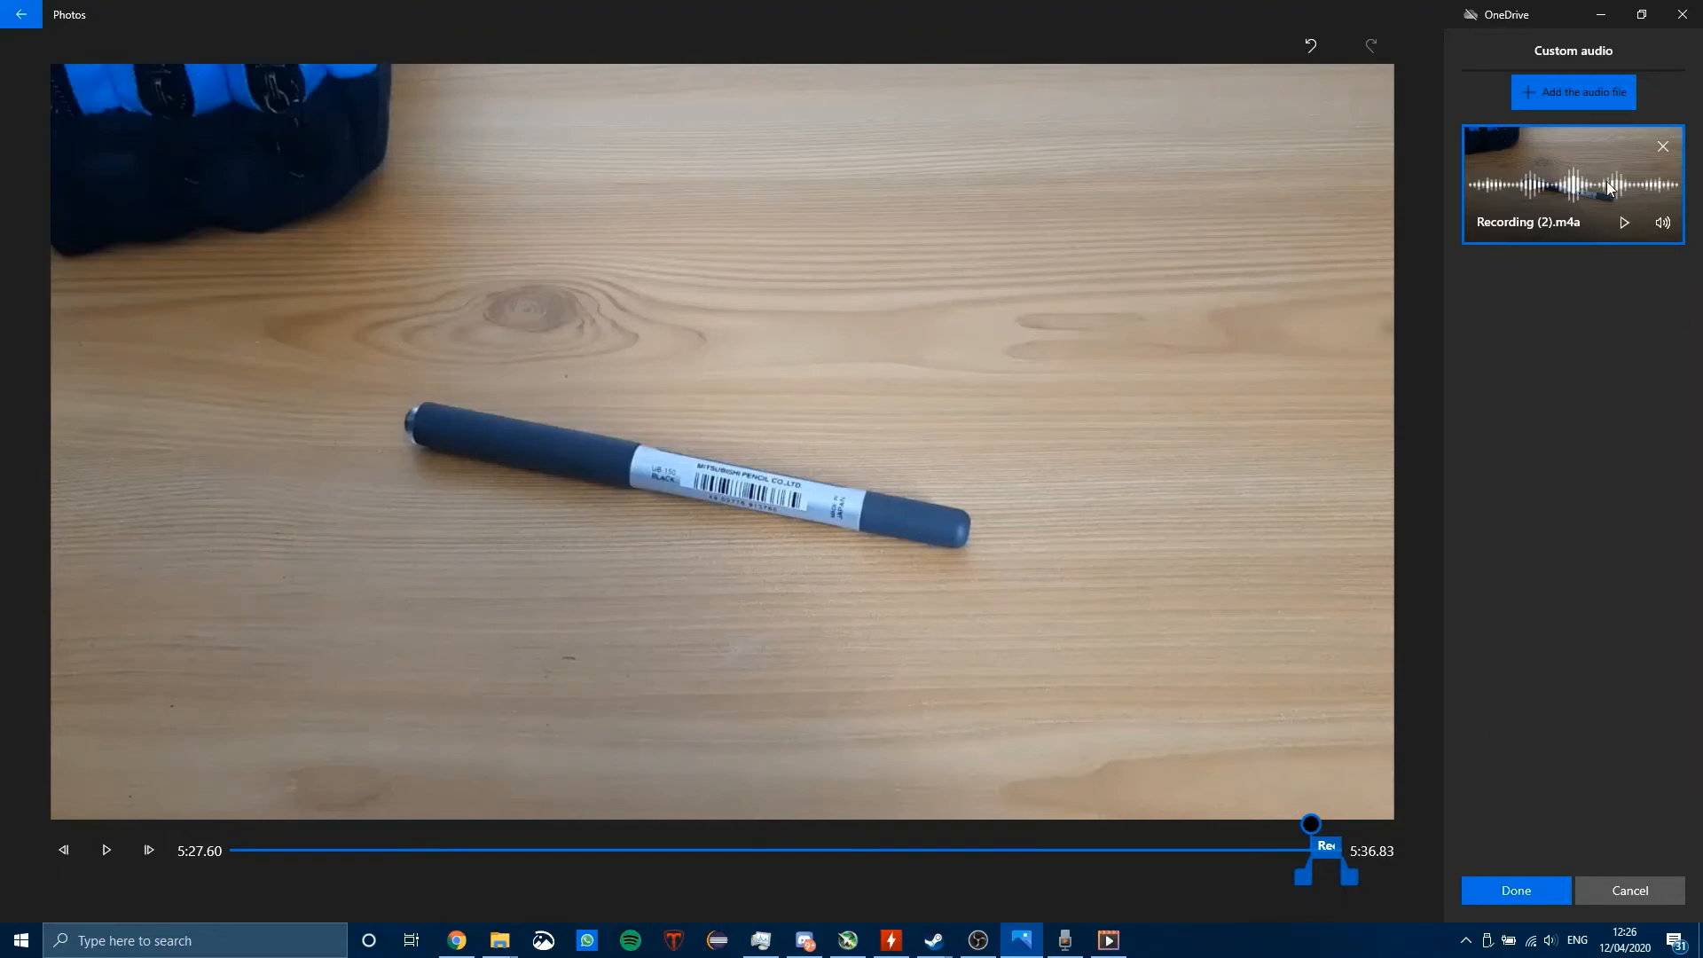
Step: View the fade and volume options of the Recording (2).m4a track
left_click(1663, 229)
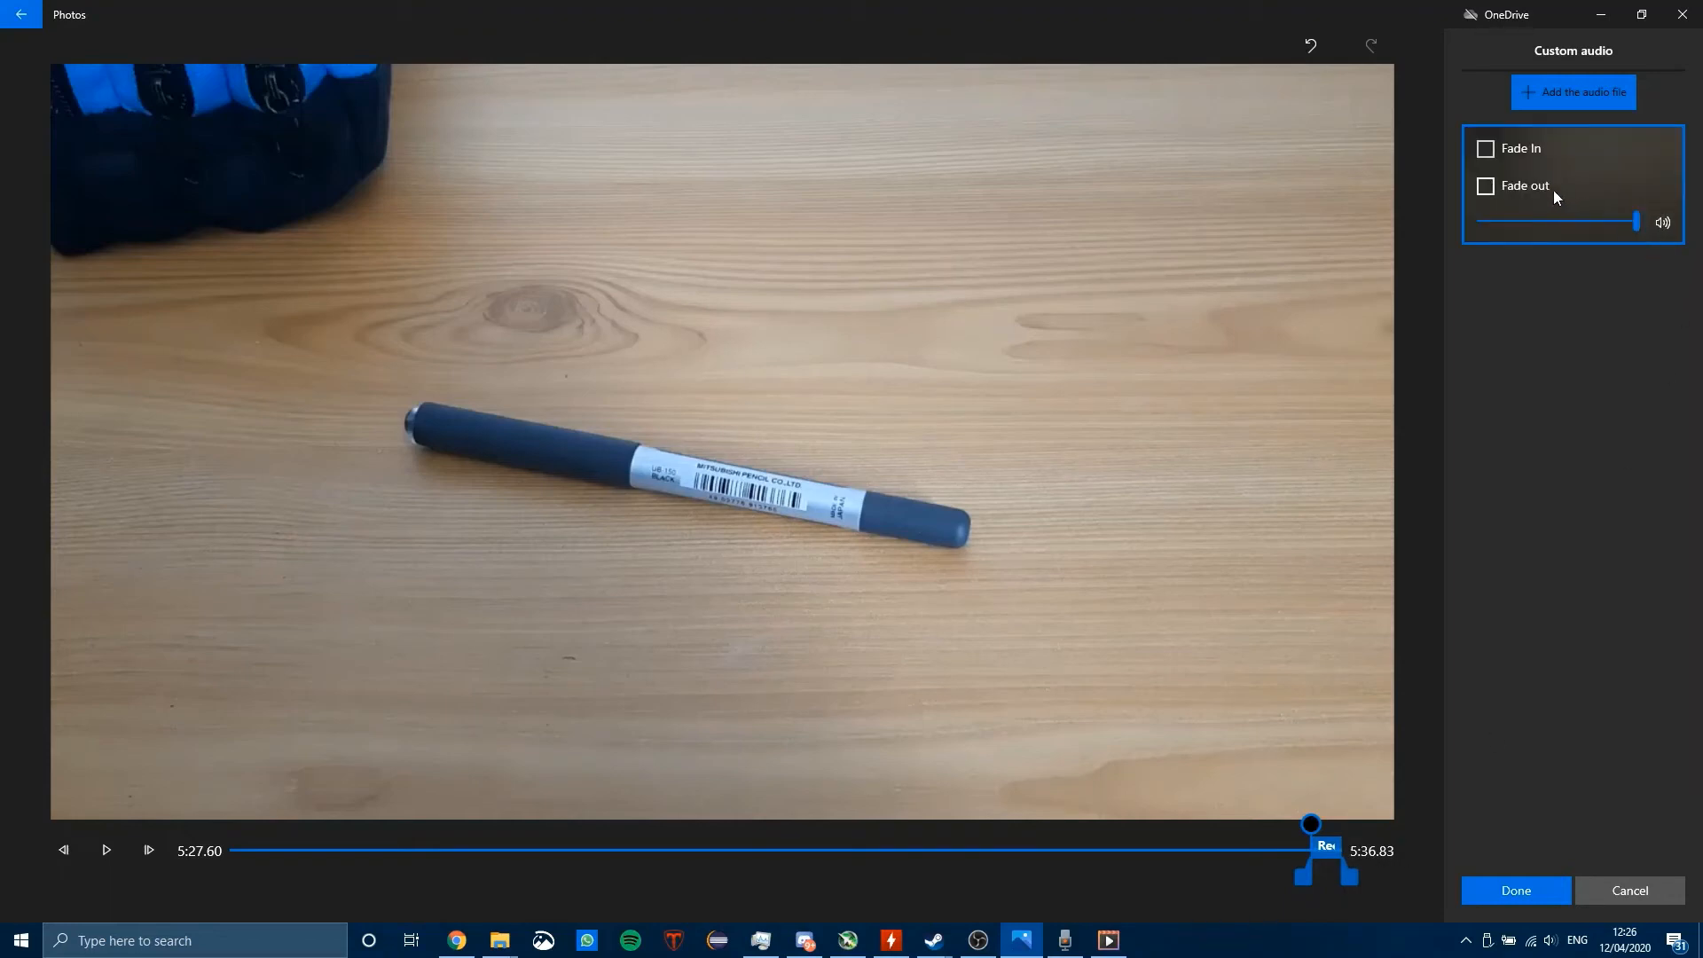
left_click(1656, 229)
left_click(1661, 222)
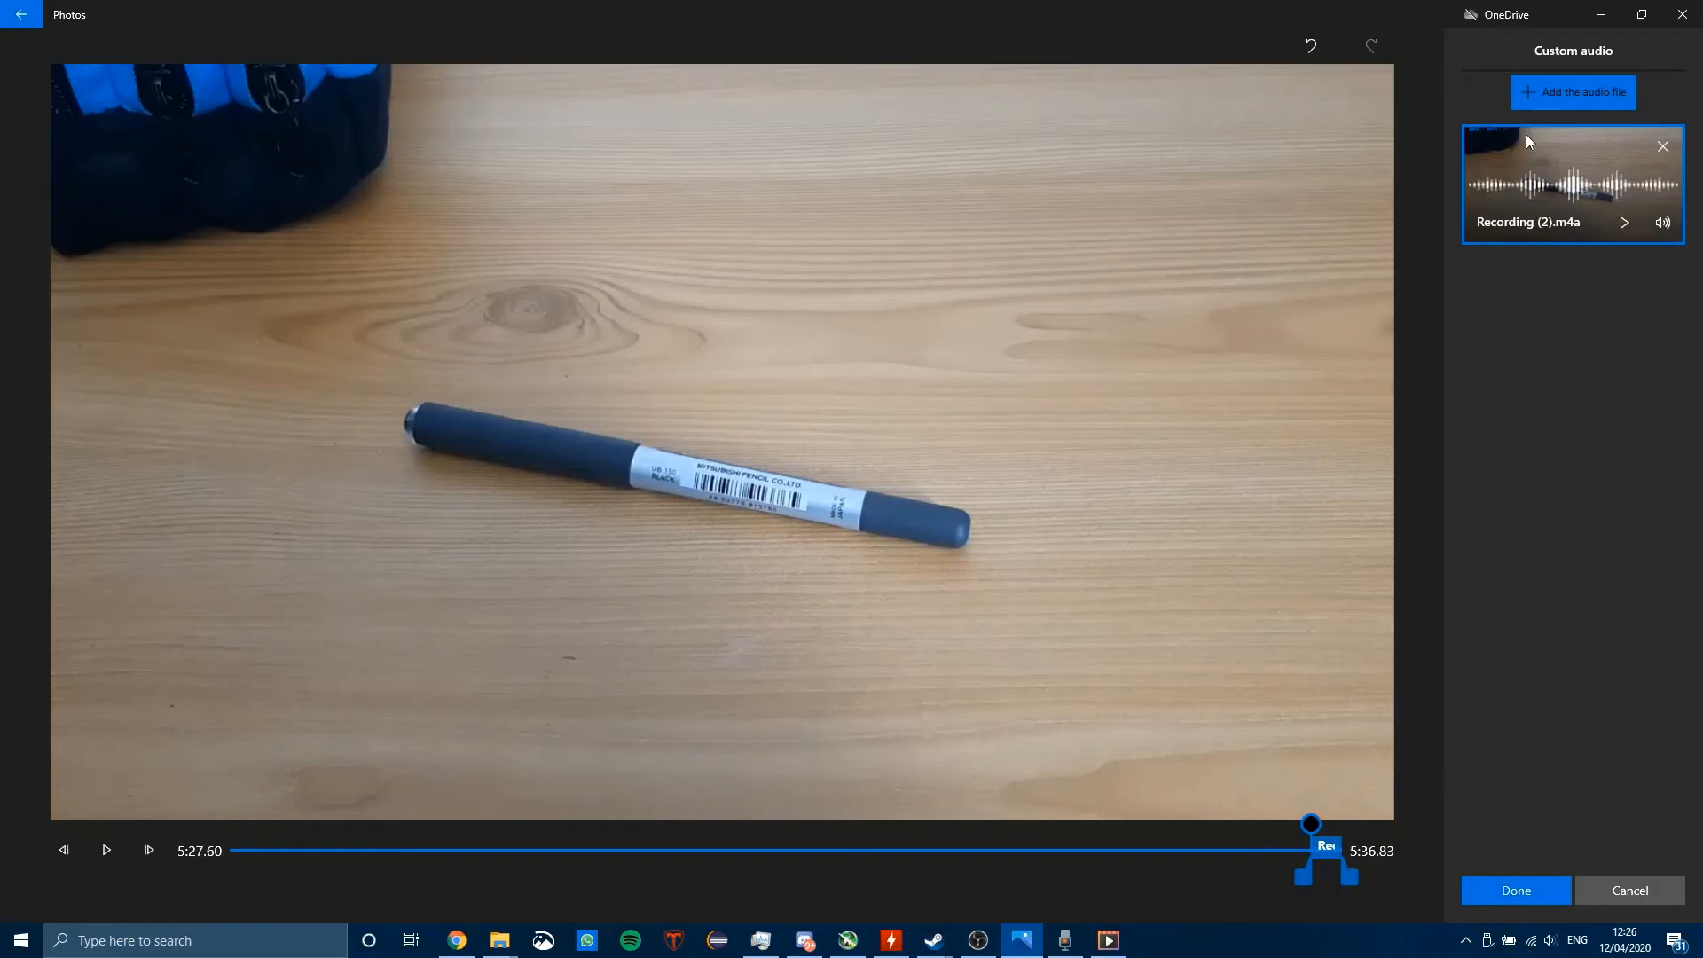
Step: Switch to Voice Recorder to check the saved recordings and the actions offered for Recording (2), and return to Photos
left_click(1065, 940)
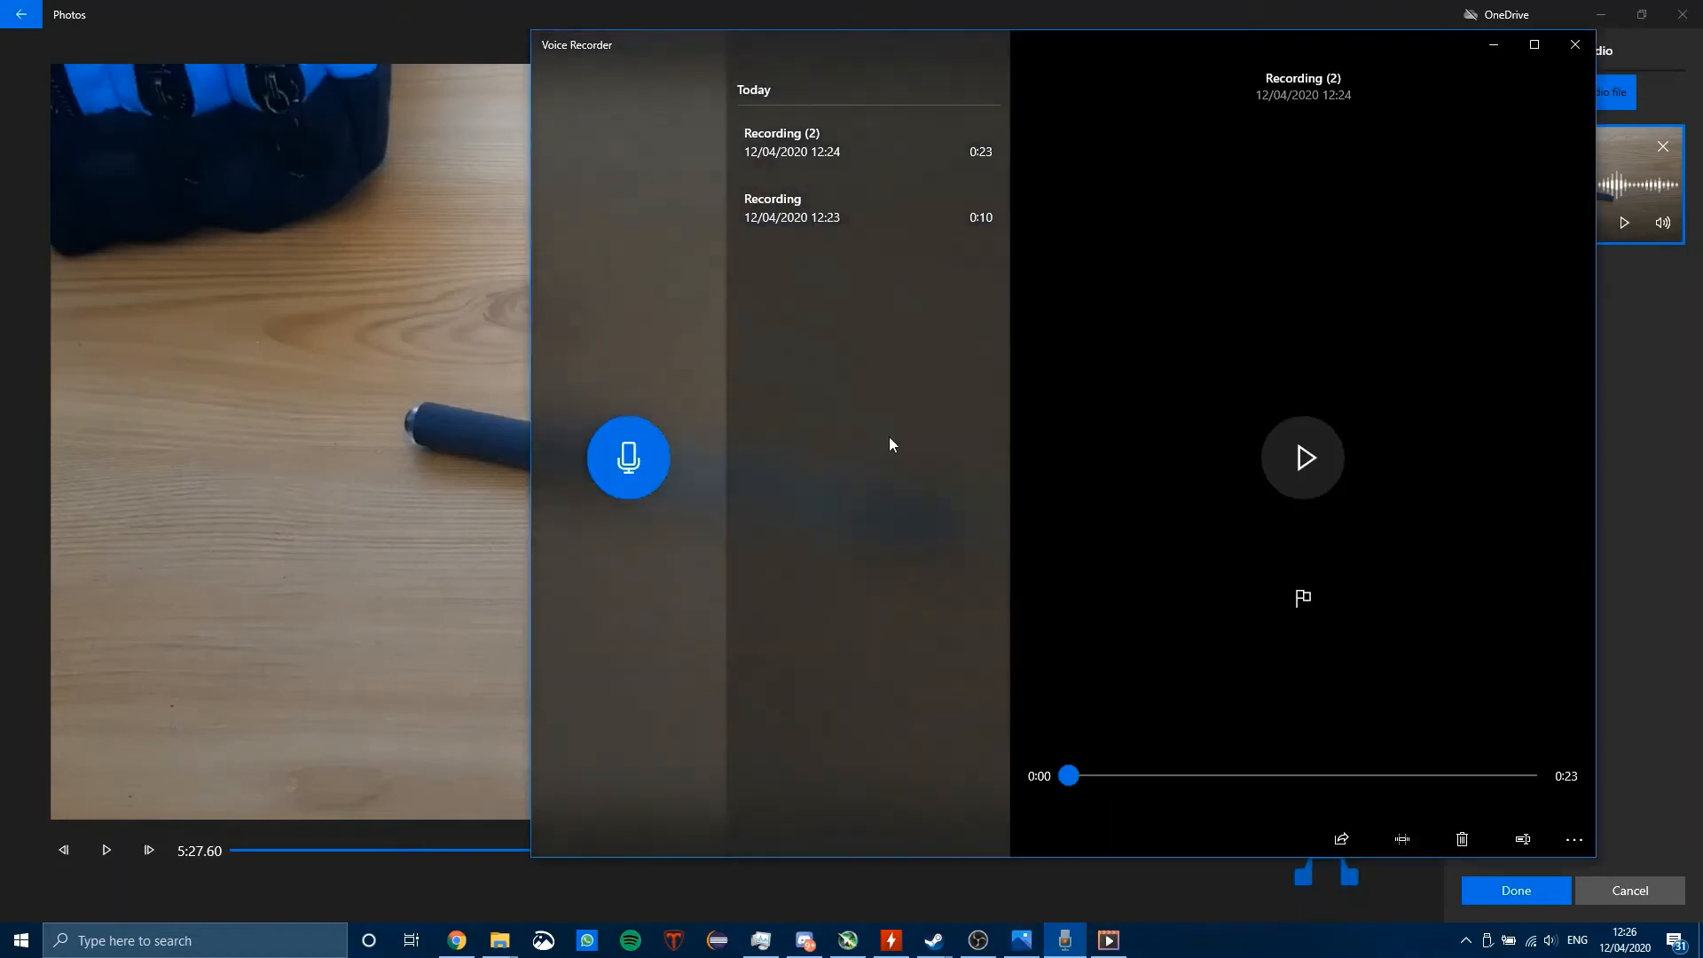
right_click(881, 145)
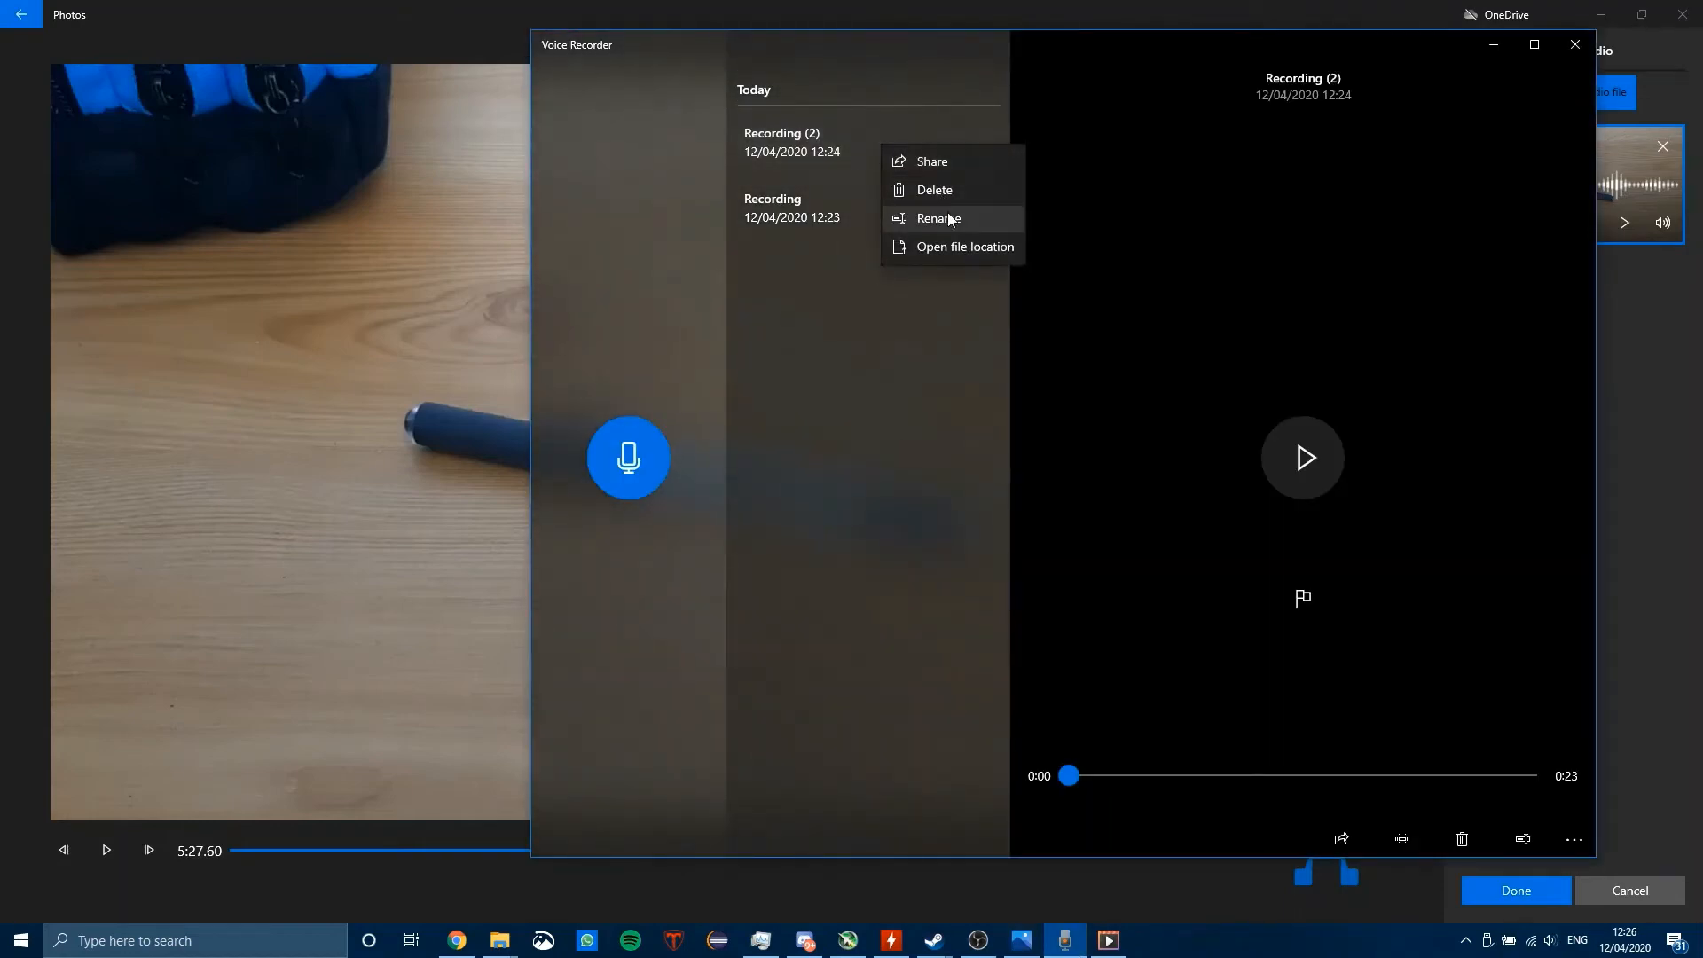
left_click(786, 421)
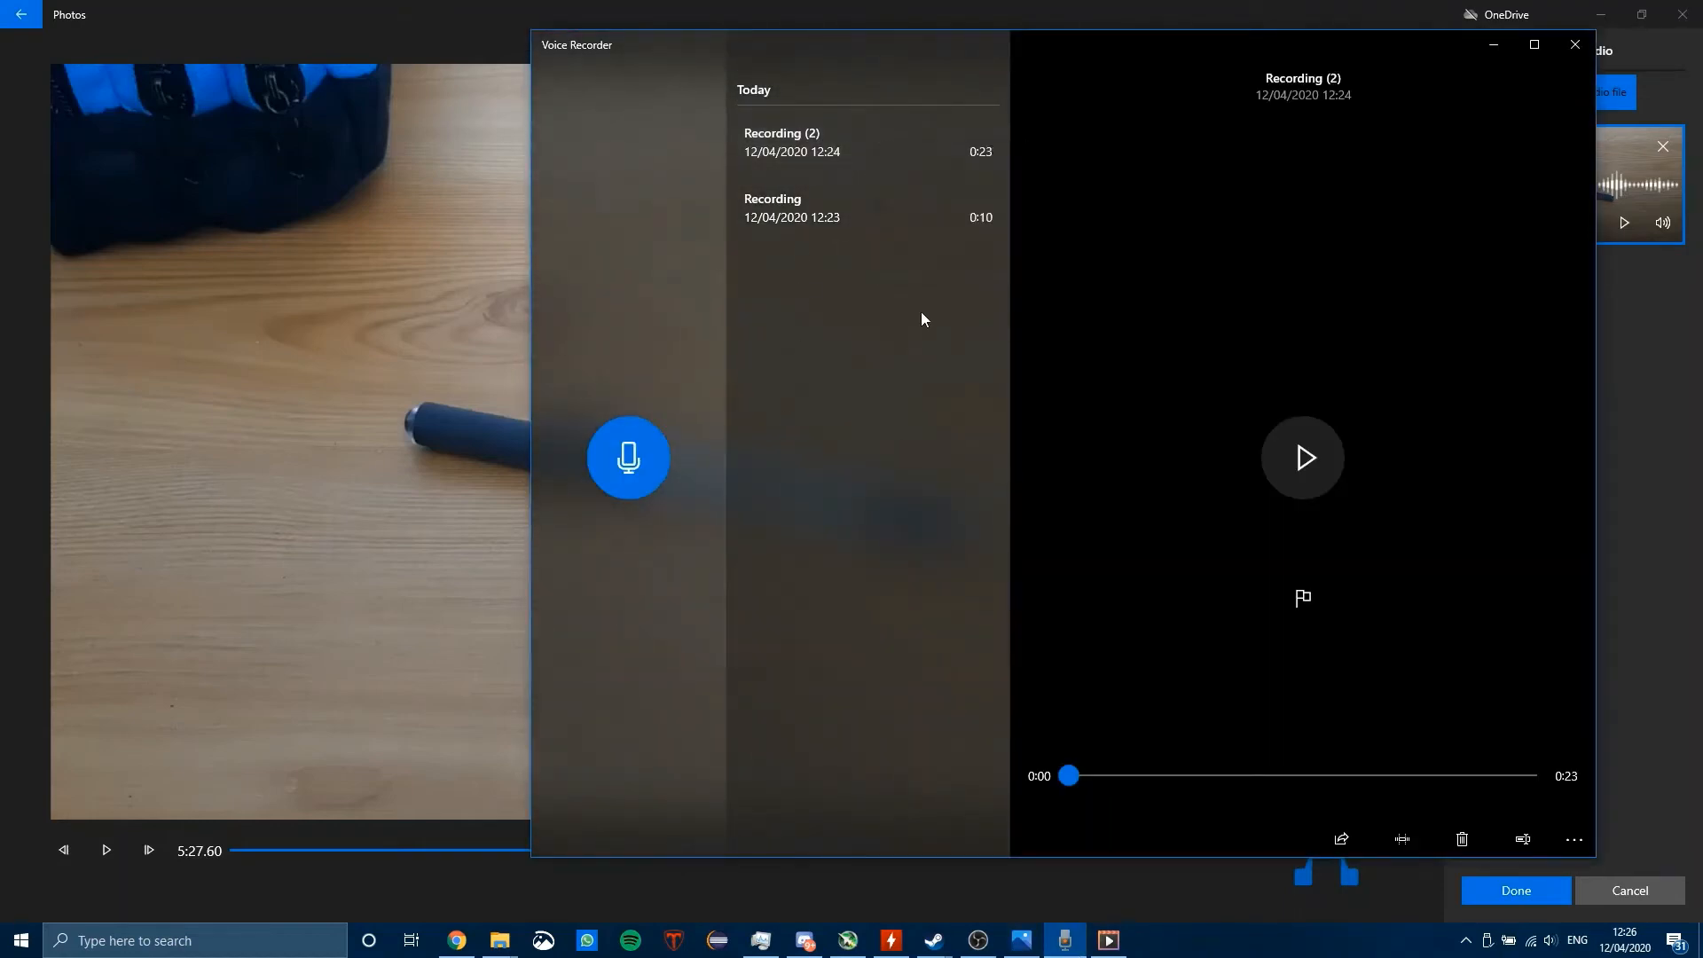
left_click(1663, 344)
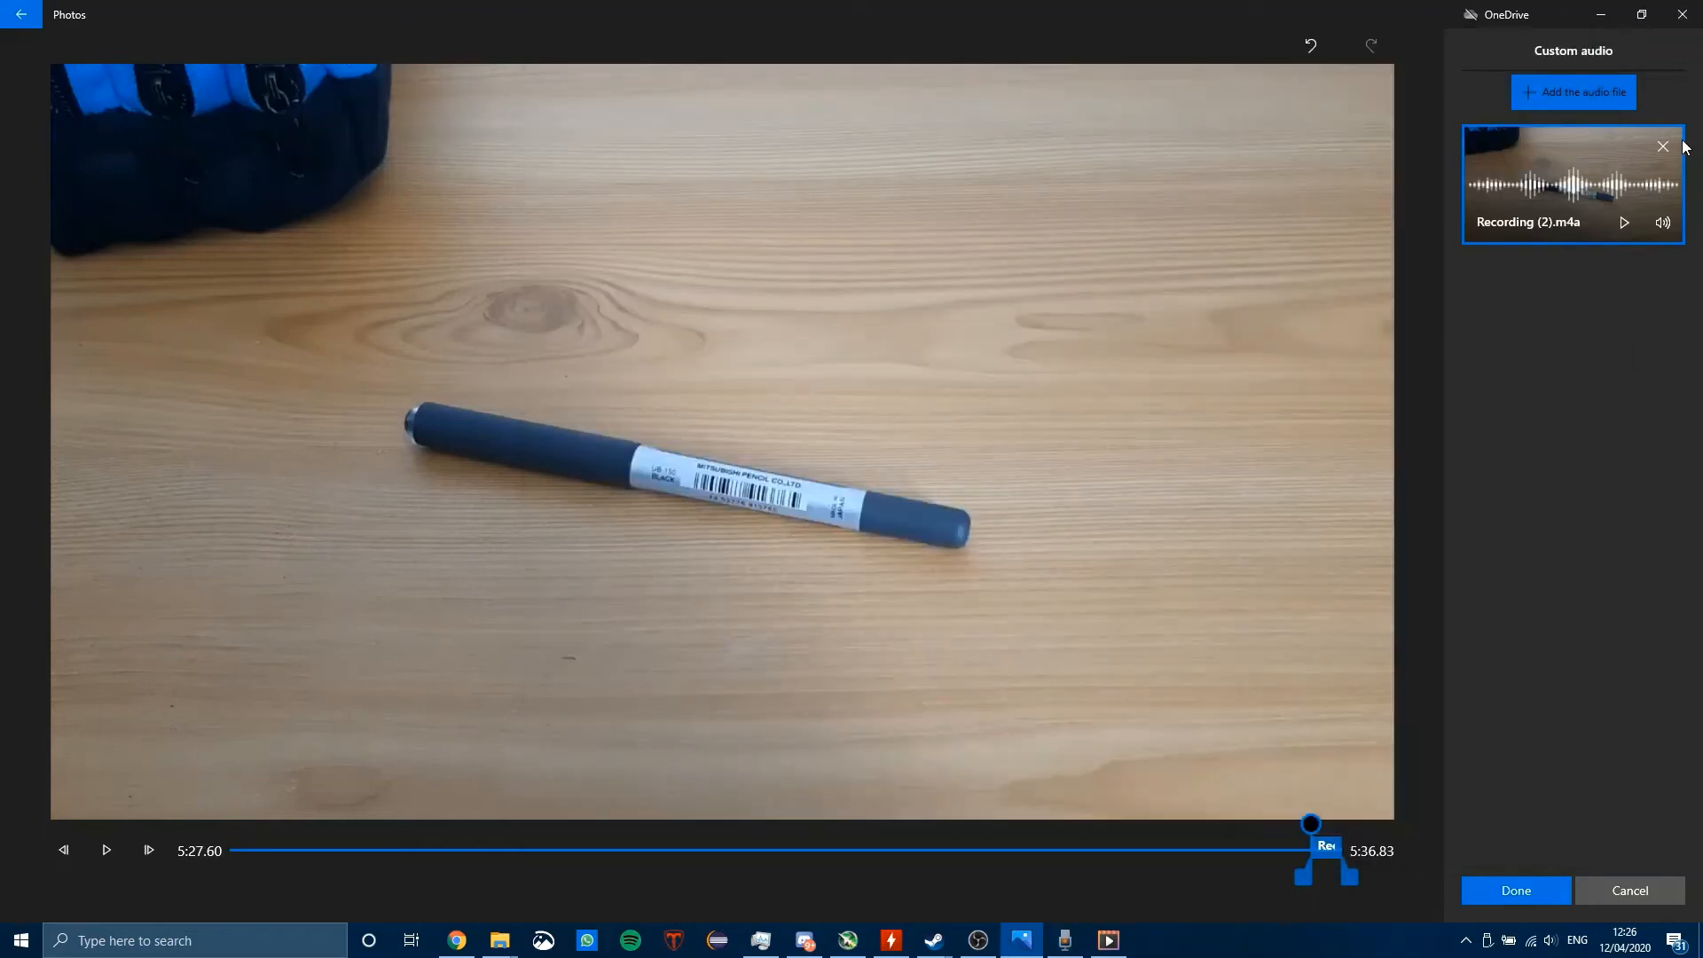
Step: Remove the Recording (2).m4a track and add the file Recording from Sound recordings in its place
left_click(1663, 146)
left_click(1593, 99)
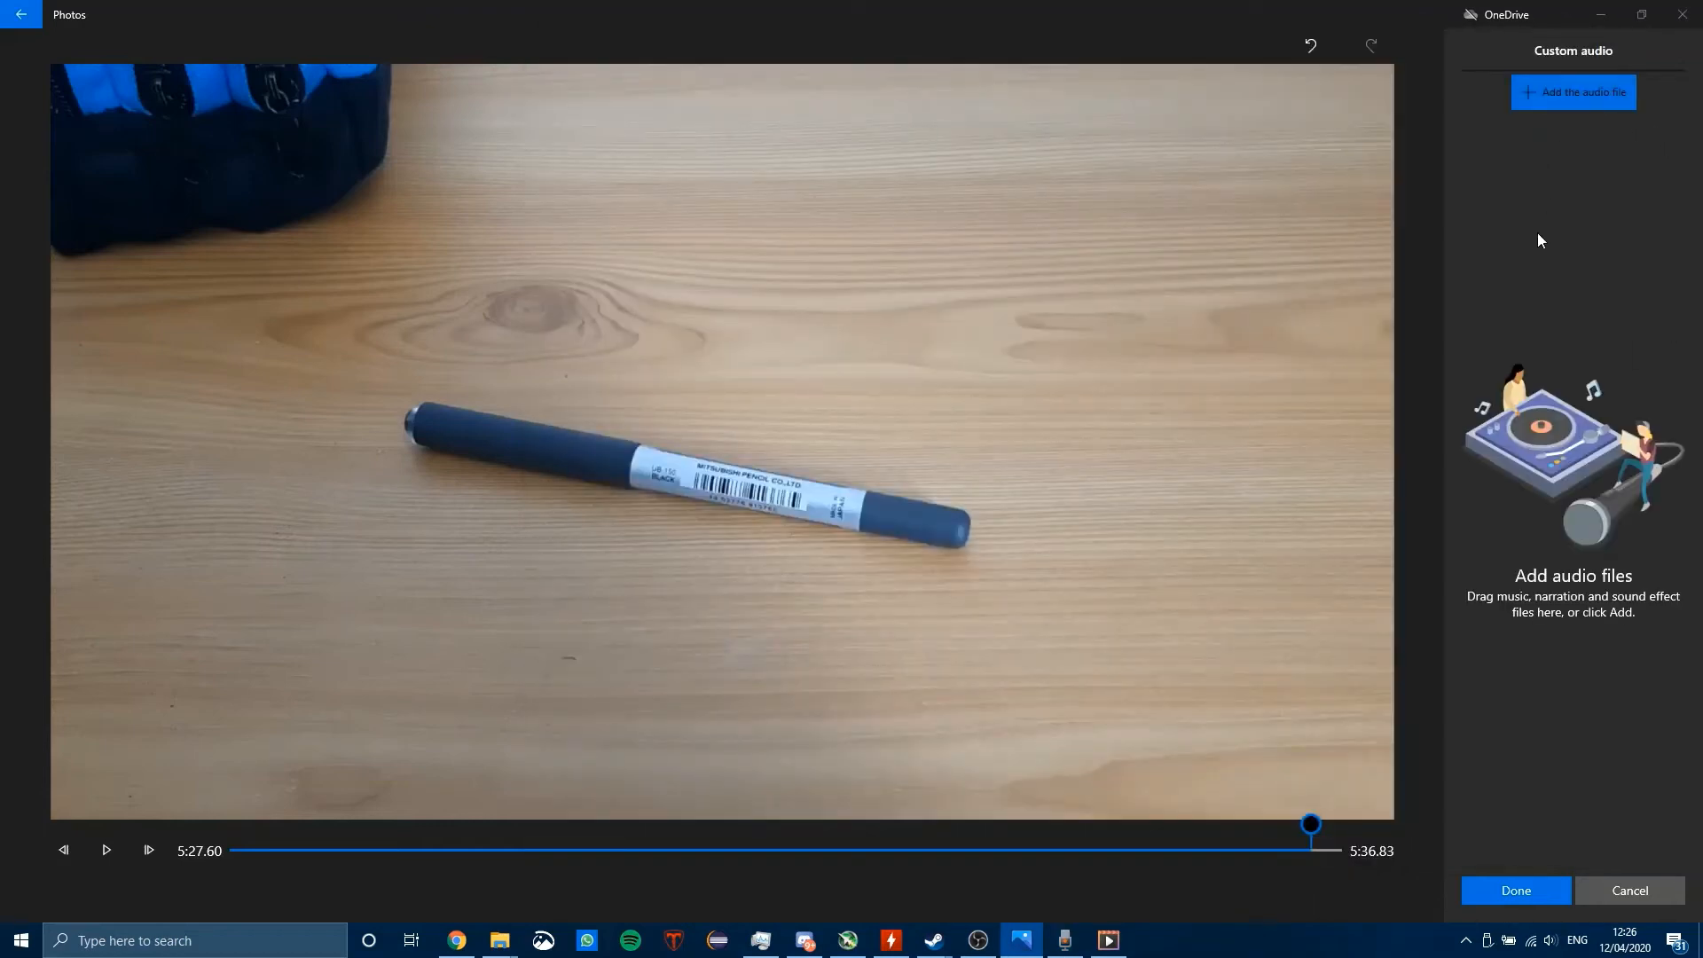
left_click(898, 253)
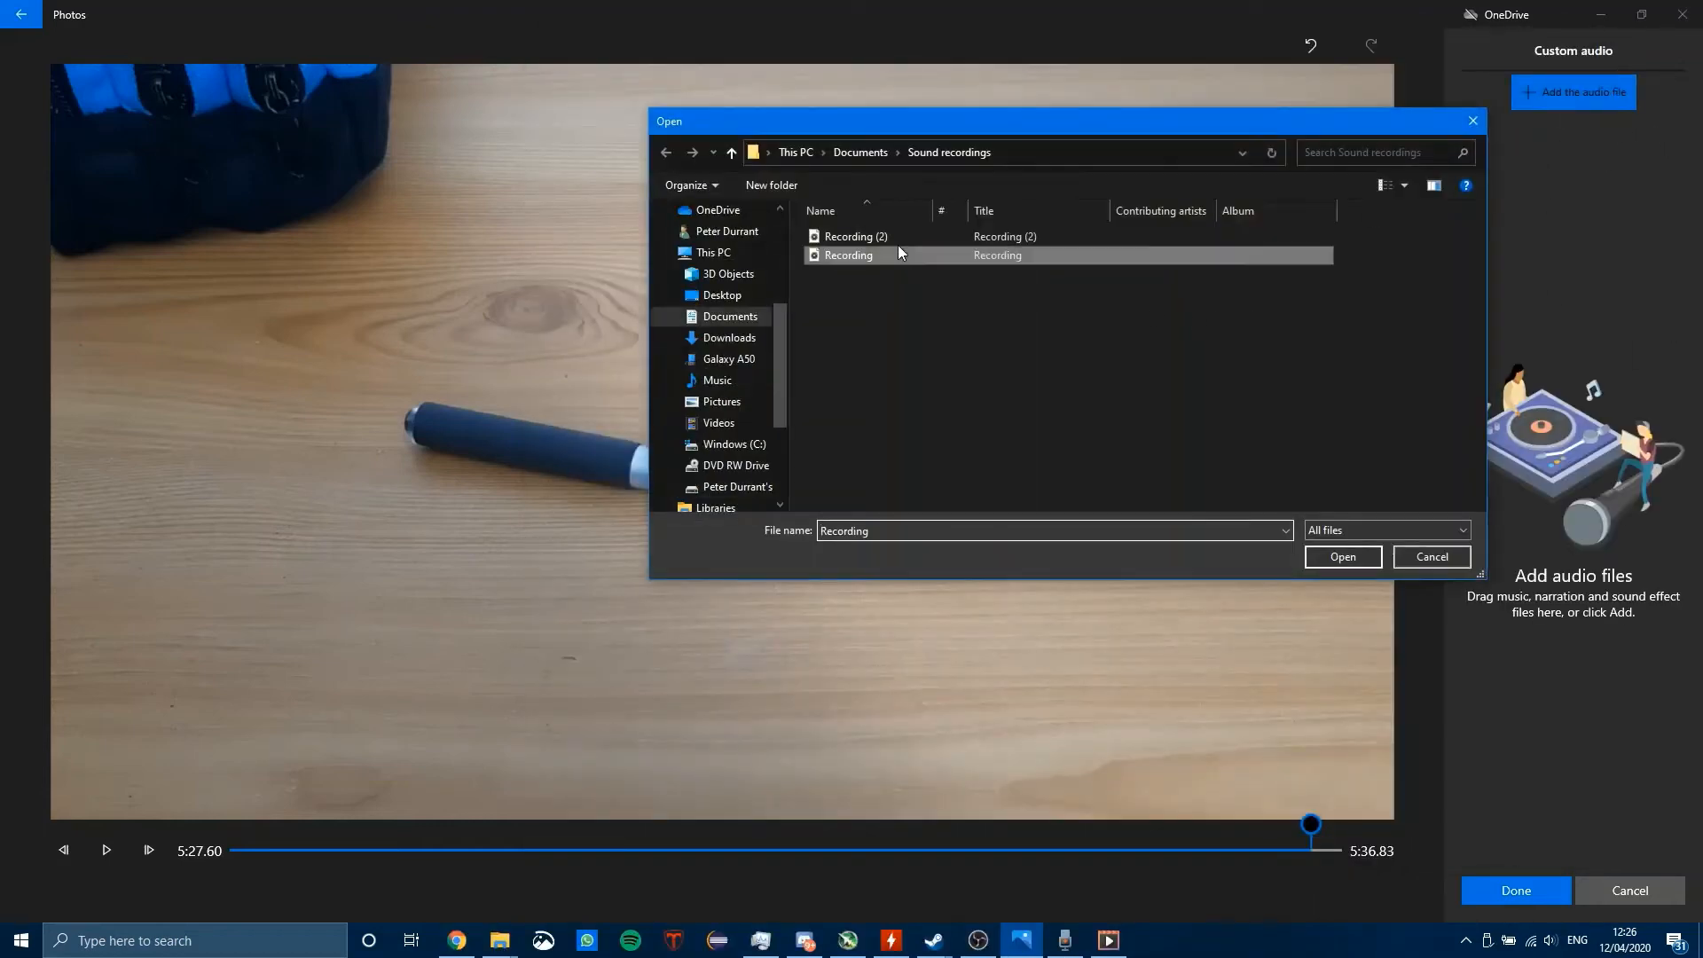
left_click(1330, 553)
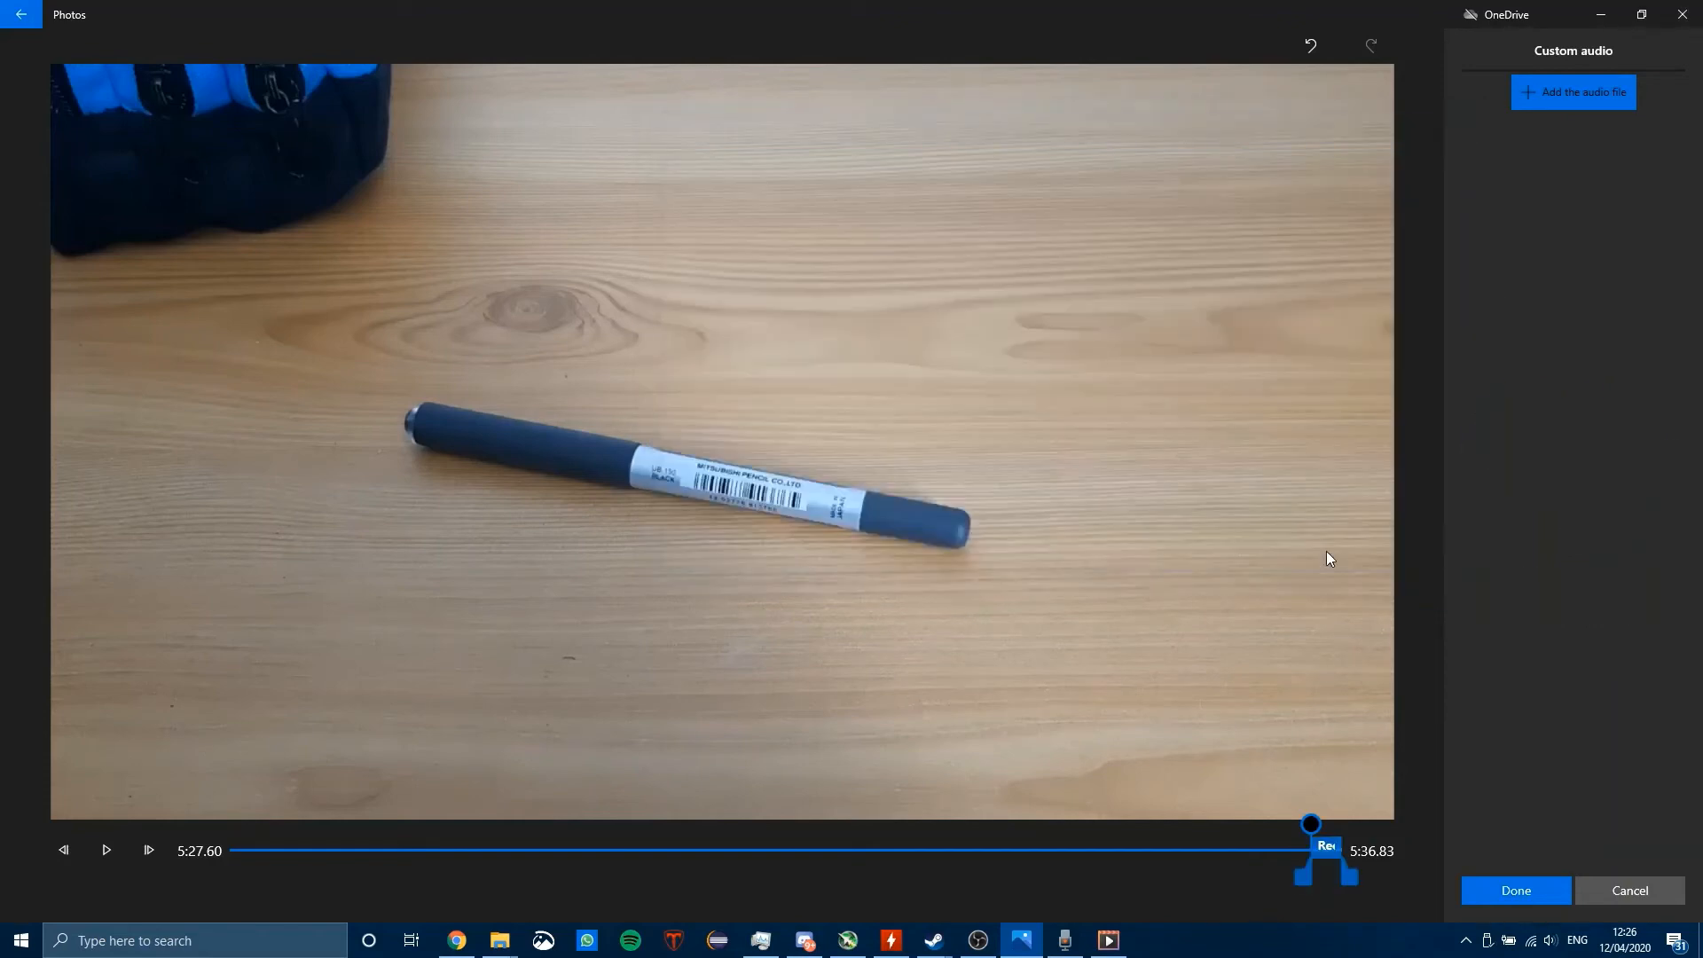
Step: Apply the custom audio and preview the project from the pen clip to the end
left_click(1525, 896)
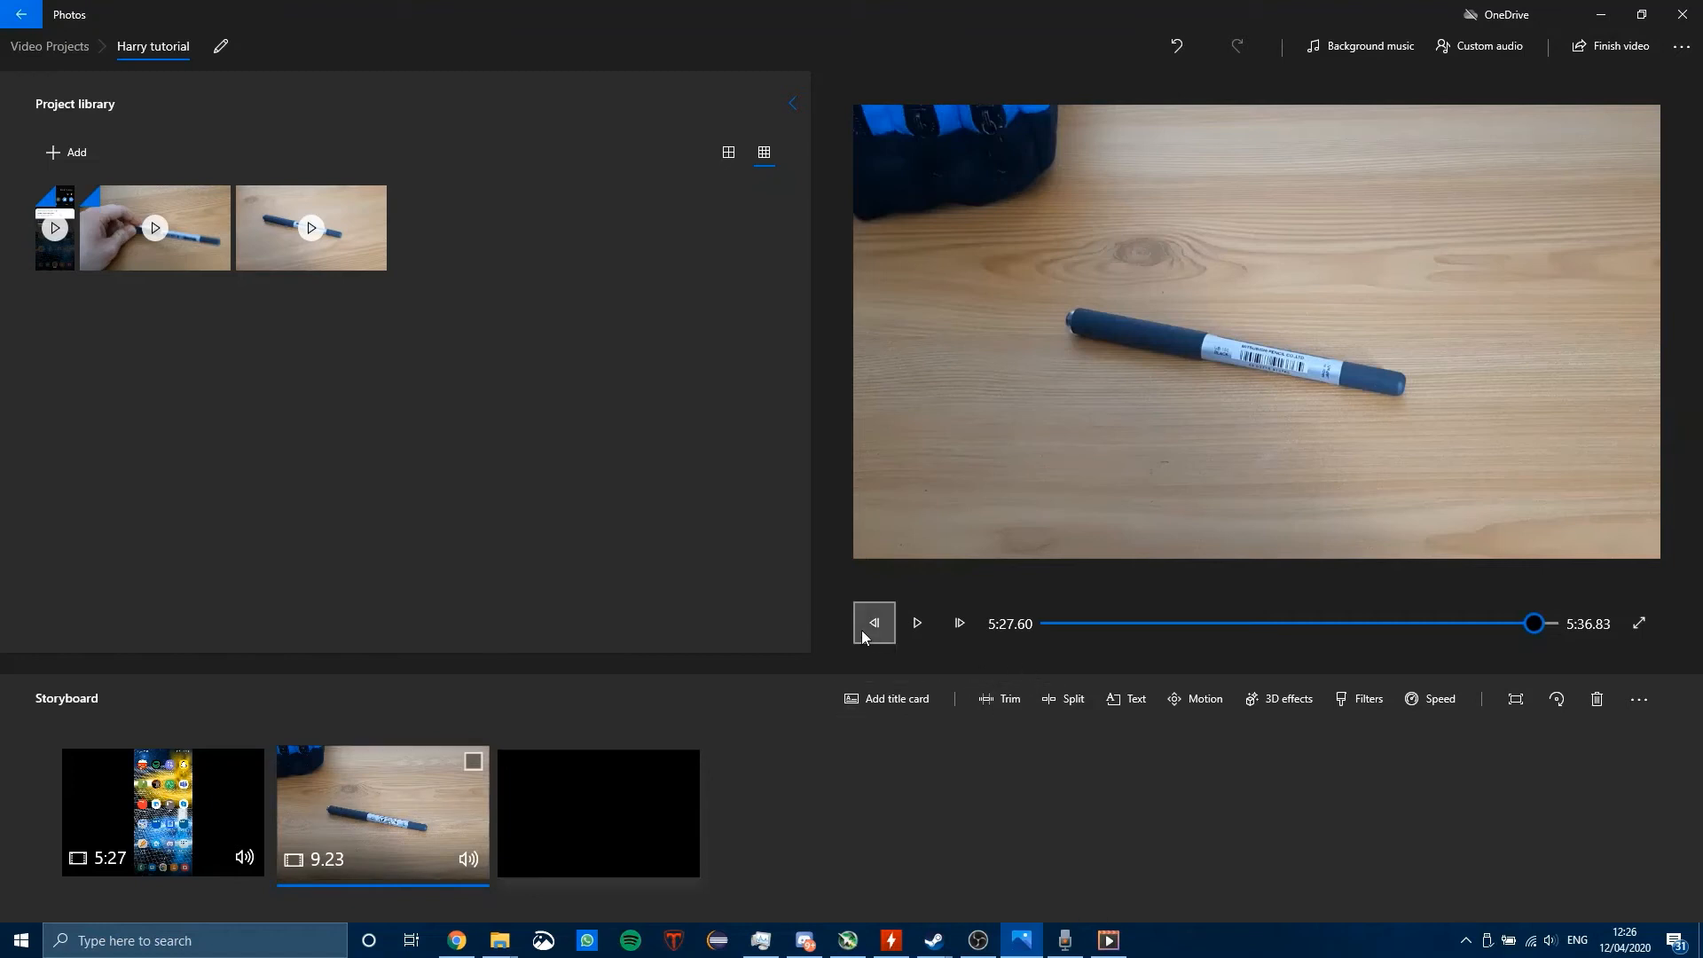
left_click(908, 632)
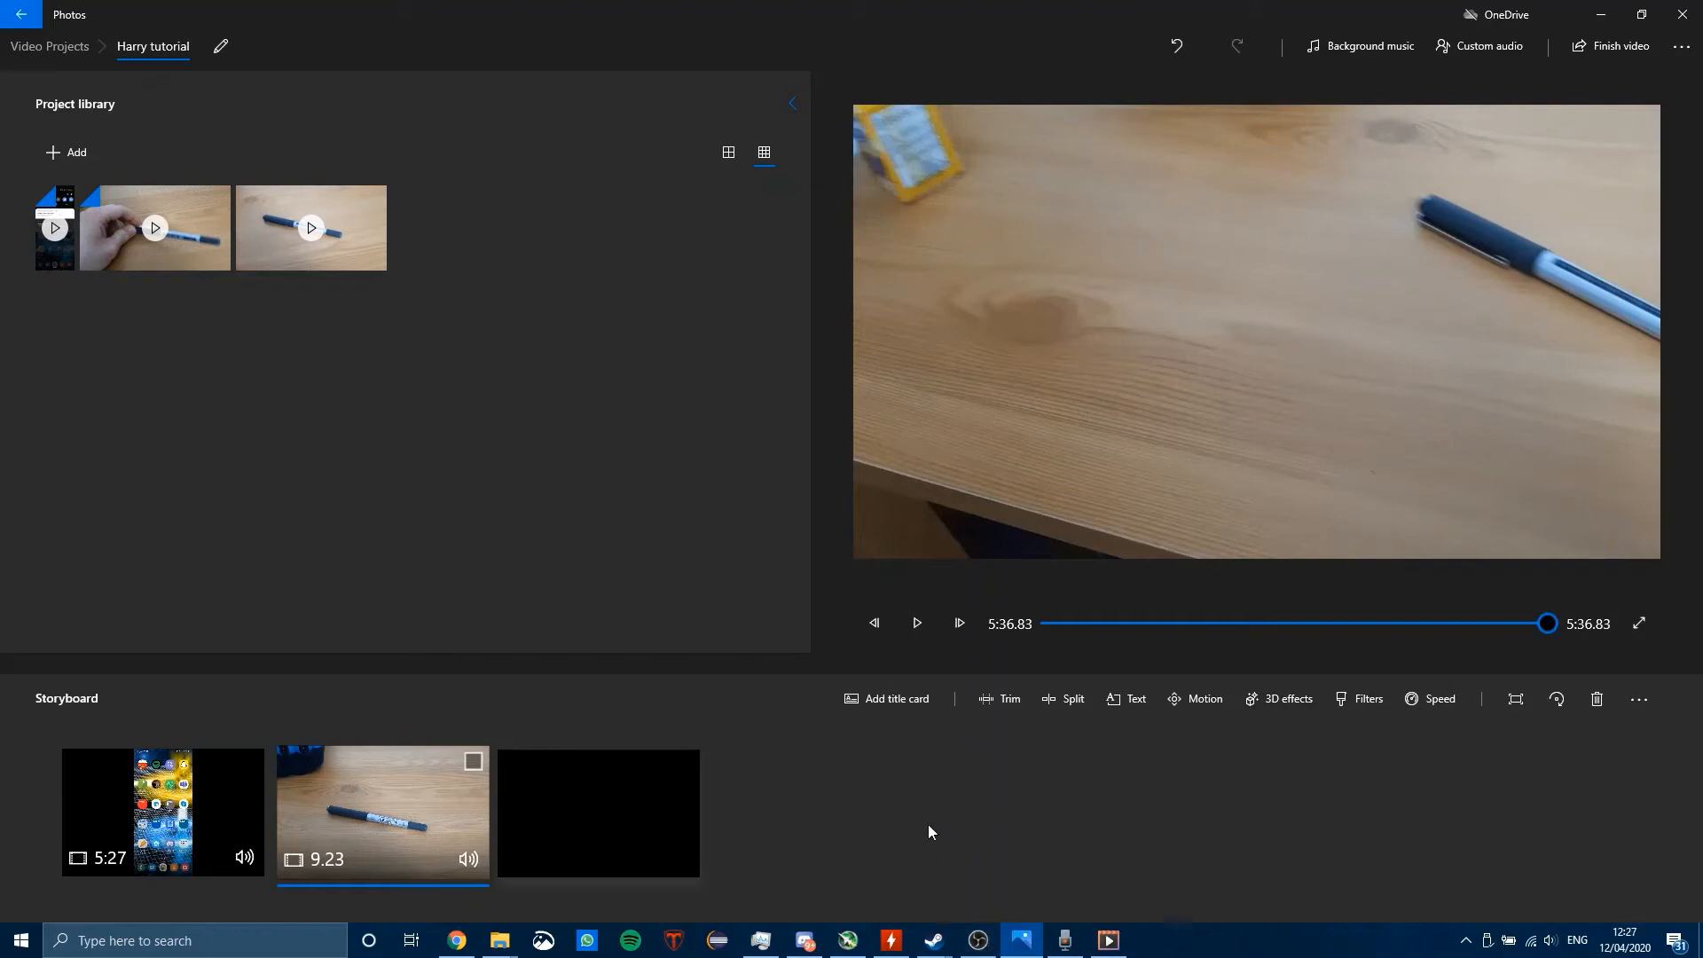
Step: Switch to OBS and stop the running screen recording
left_click(978, 940)
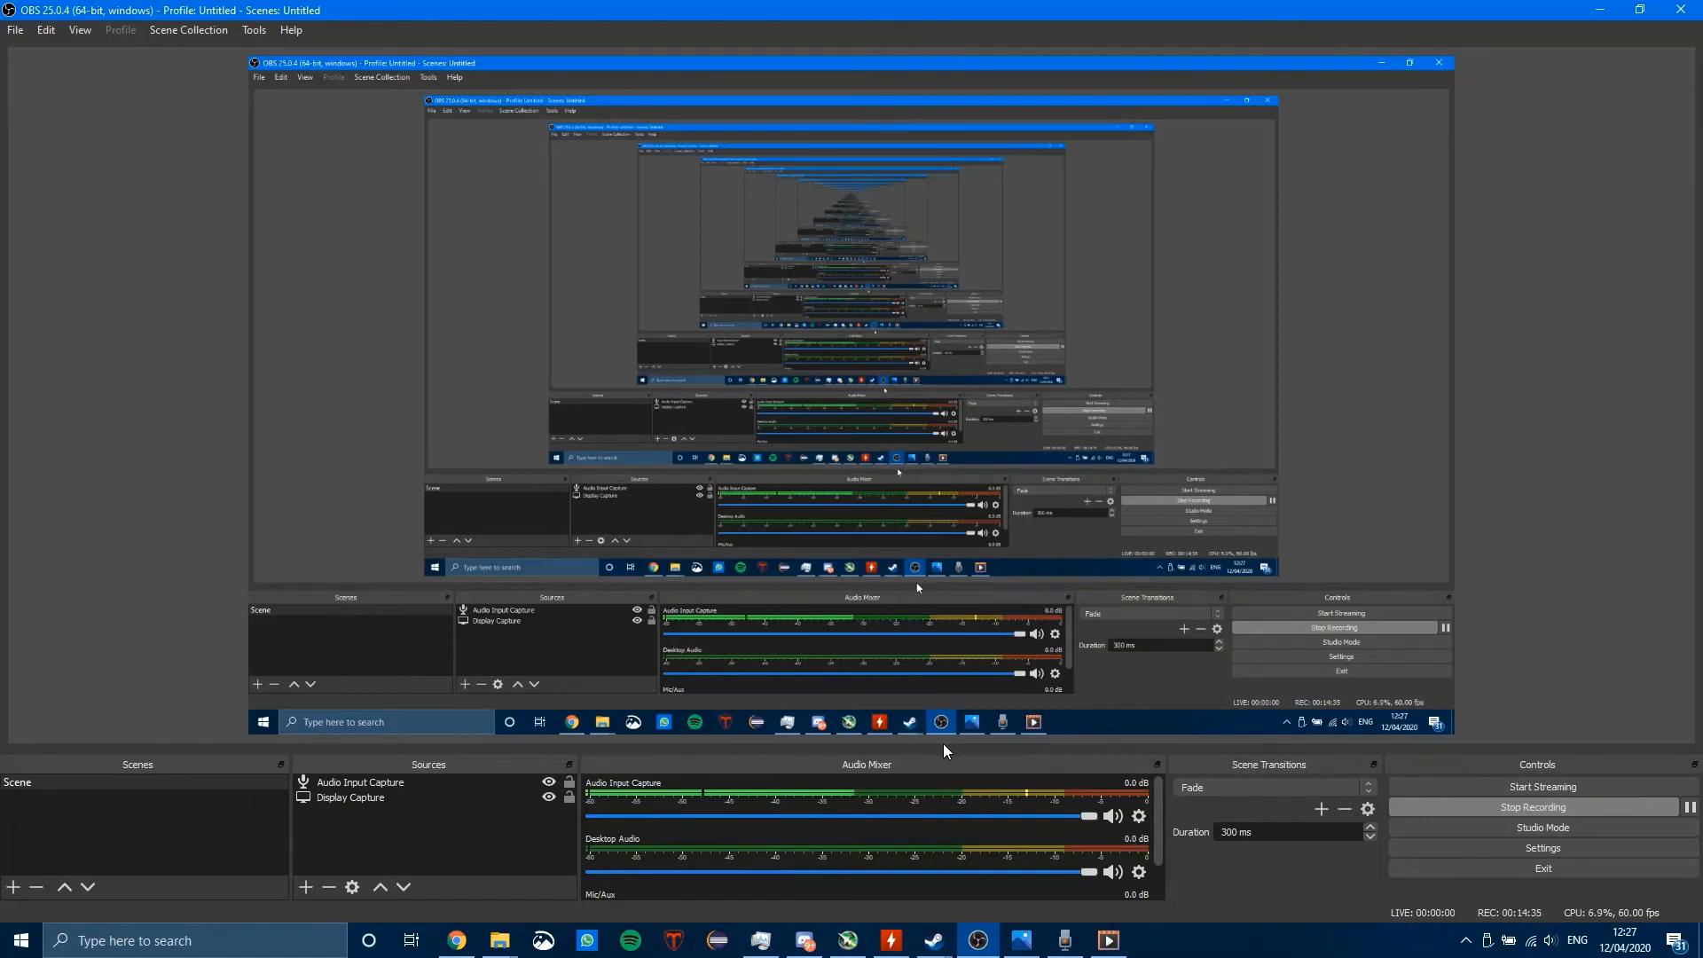
left_click(1021, 940)
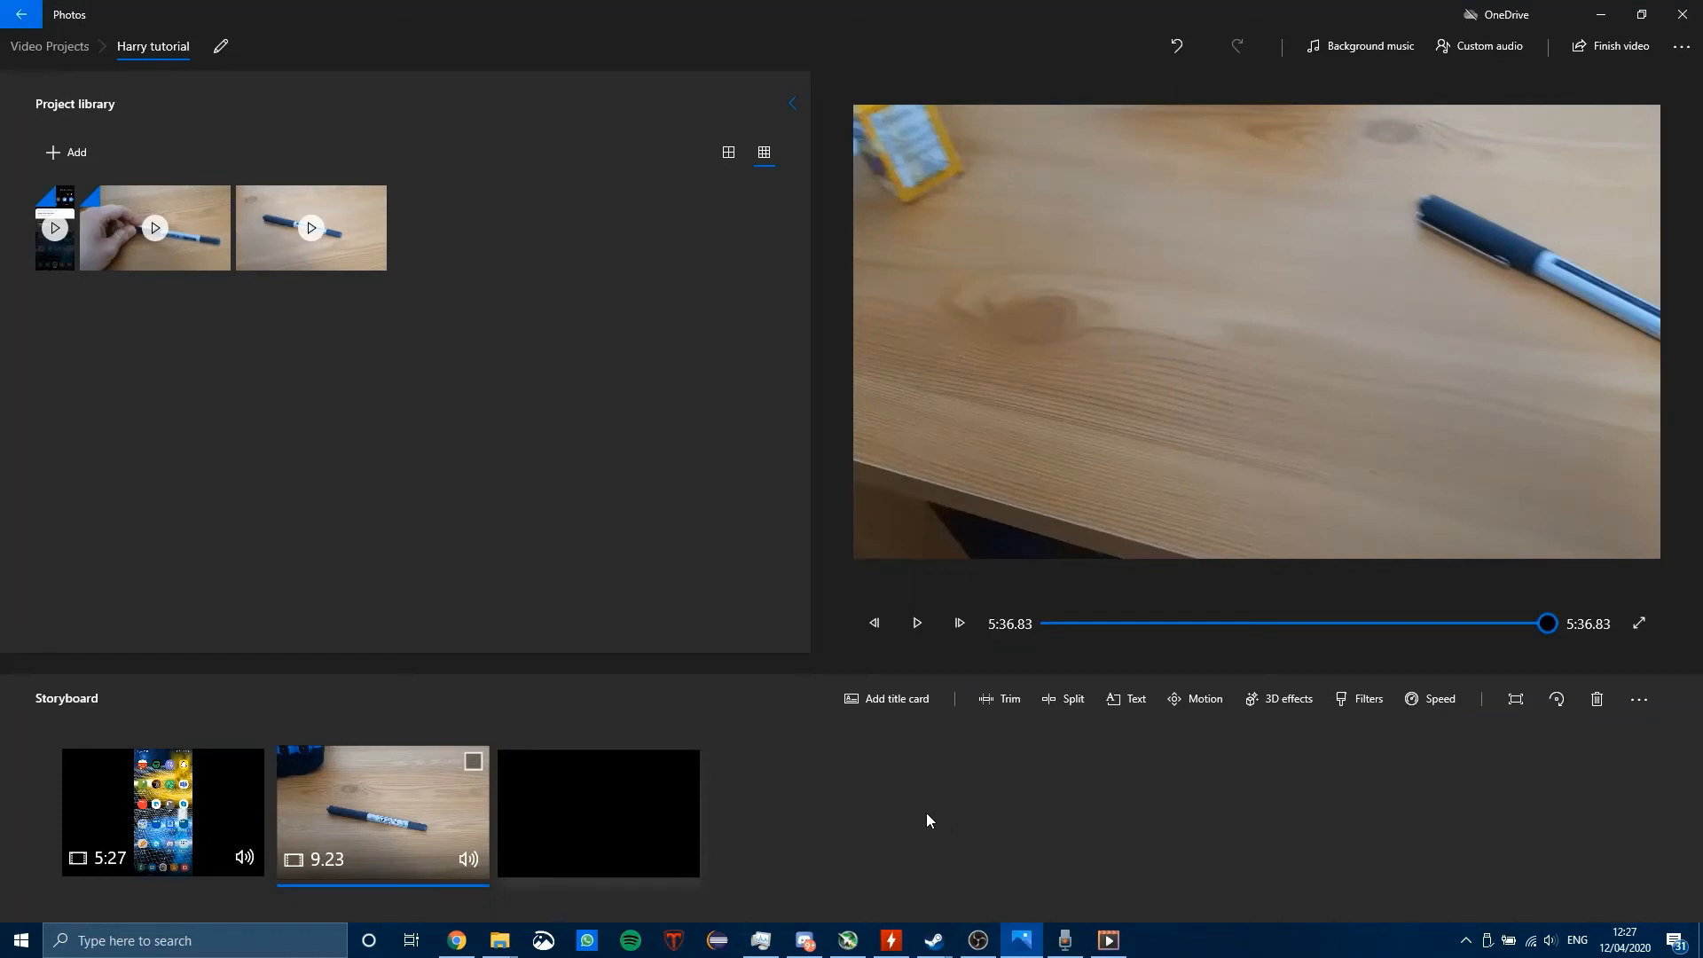
key("alt+Tab")
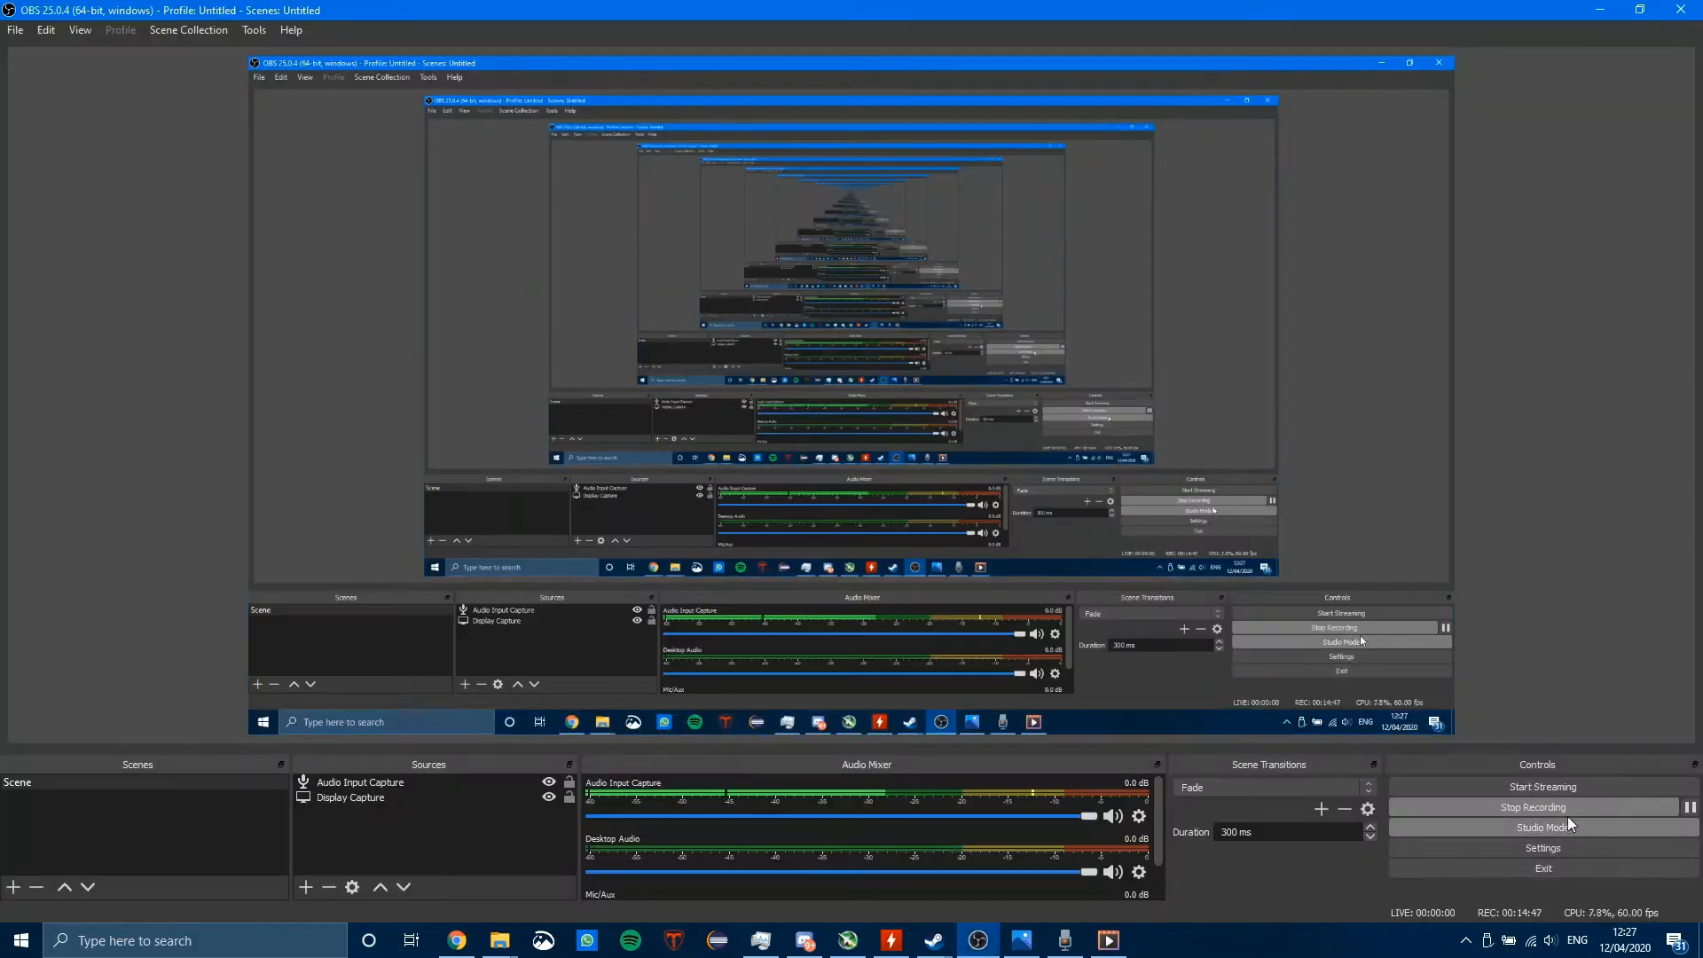
left_click(1552, 804)
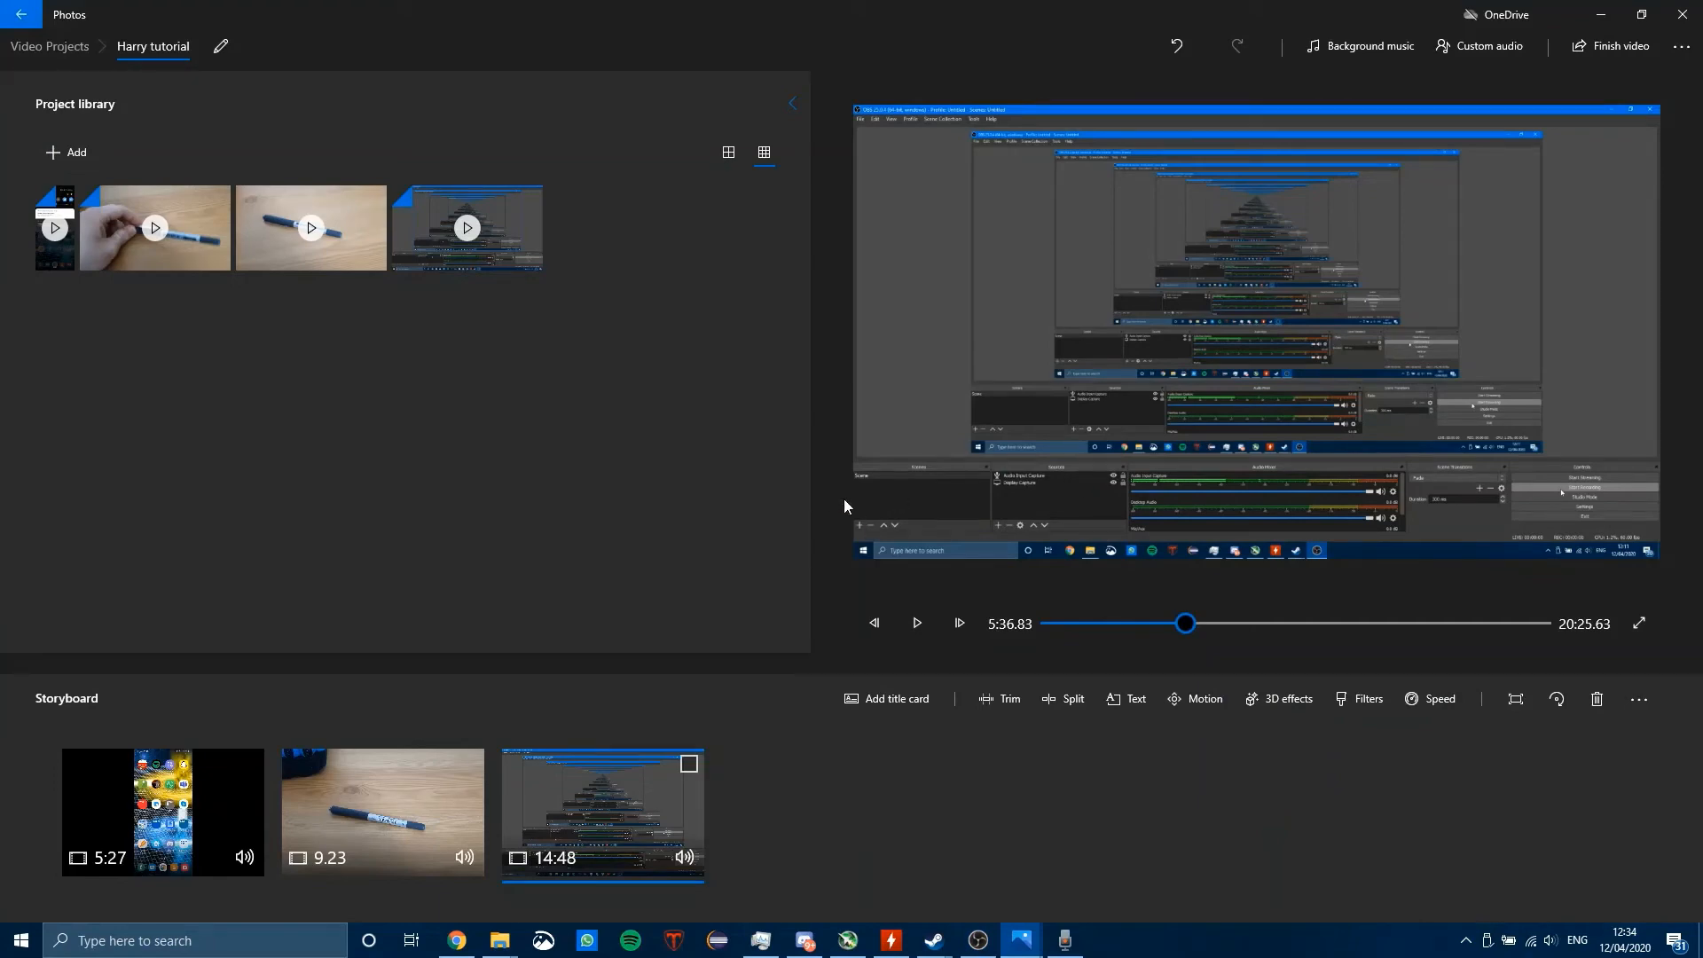
Step: Switch to OBS, open its output settings and examine the streaming audio bitrate choices
key("alt+Tab")
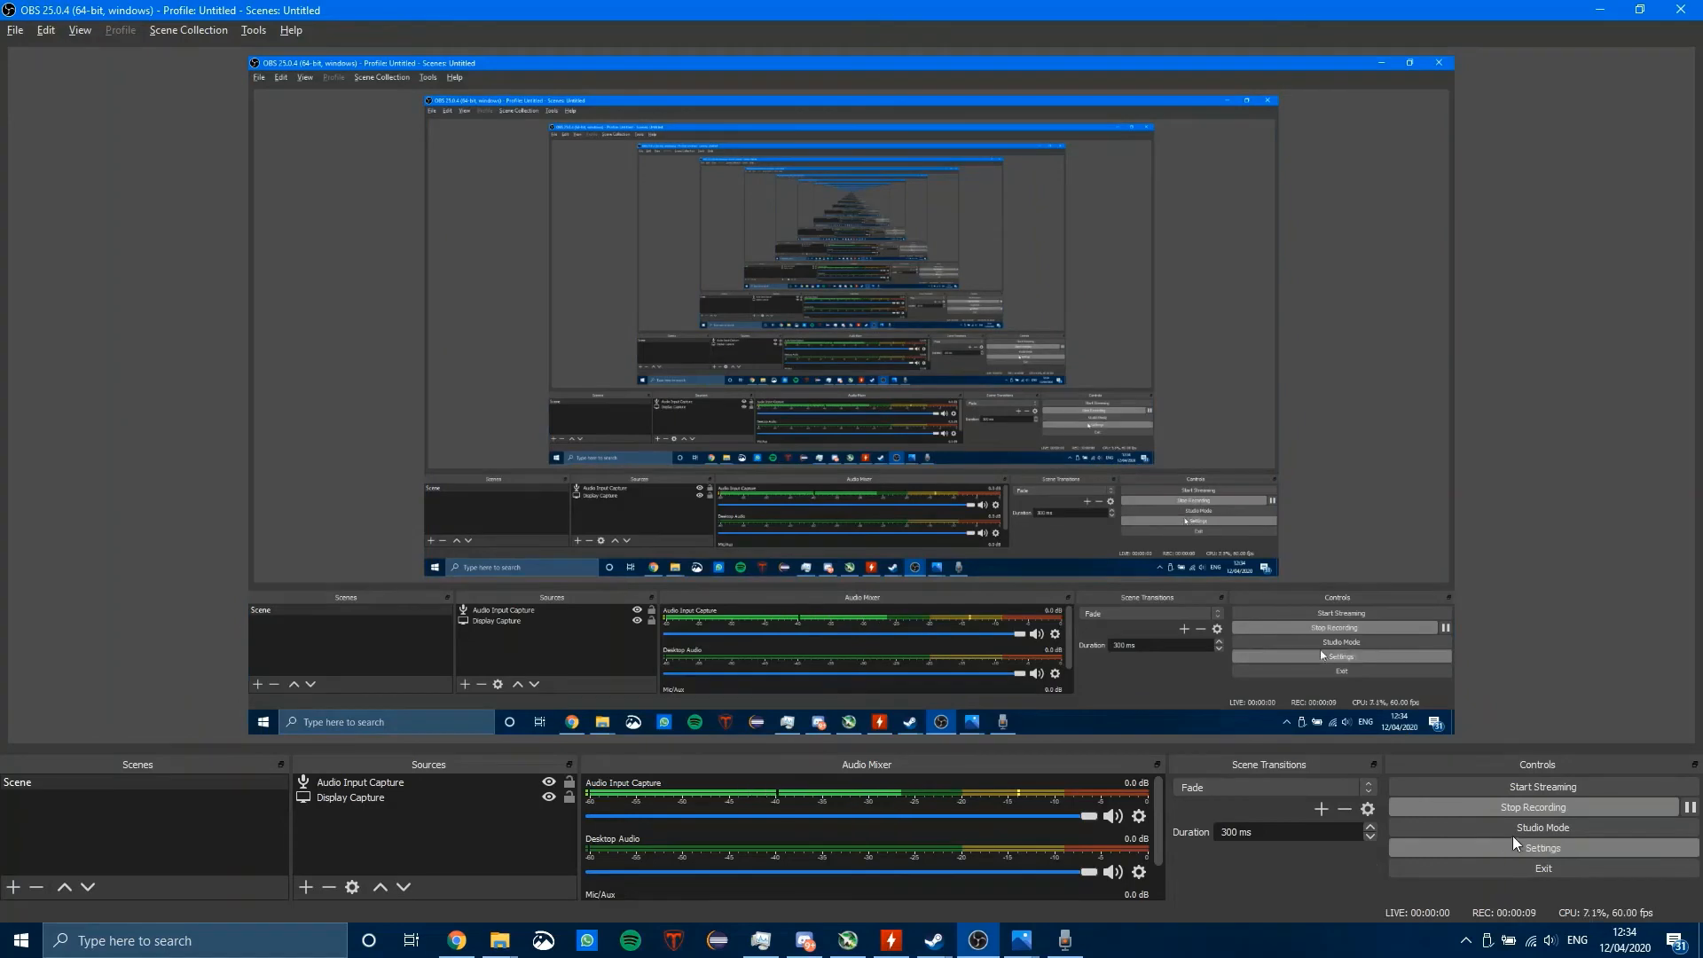
left_click(1514, 844)
left_click(486, 268)
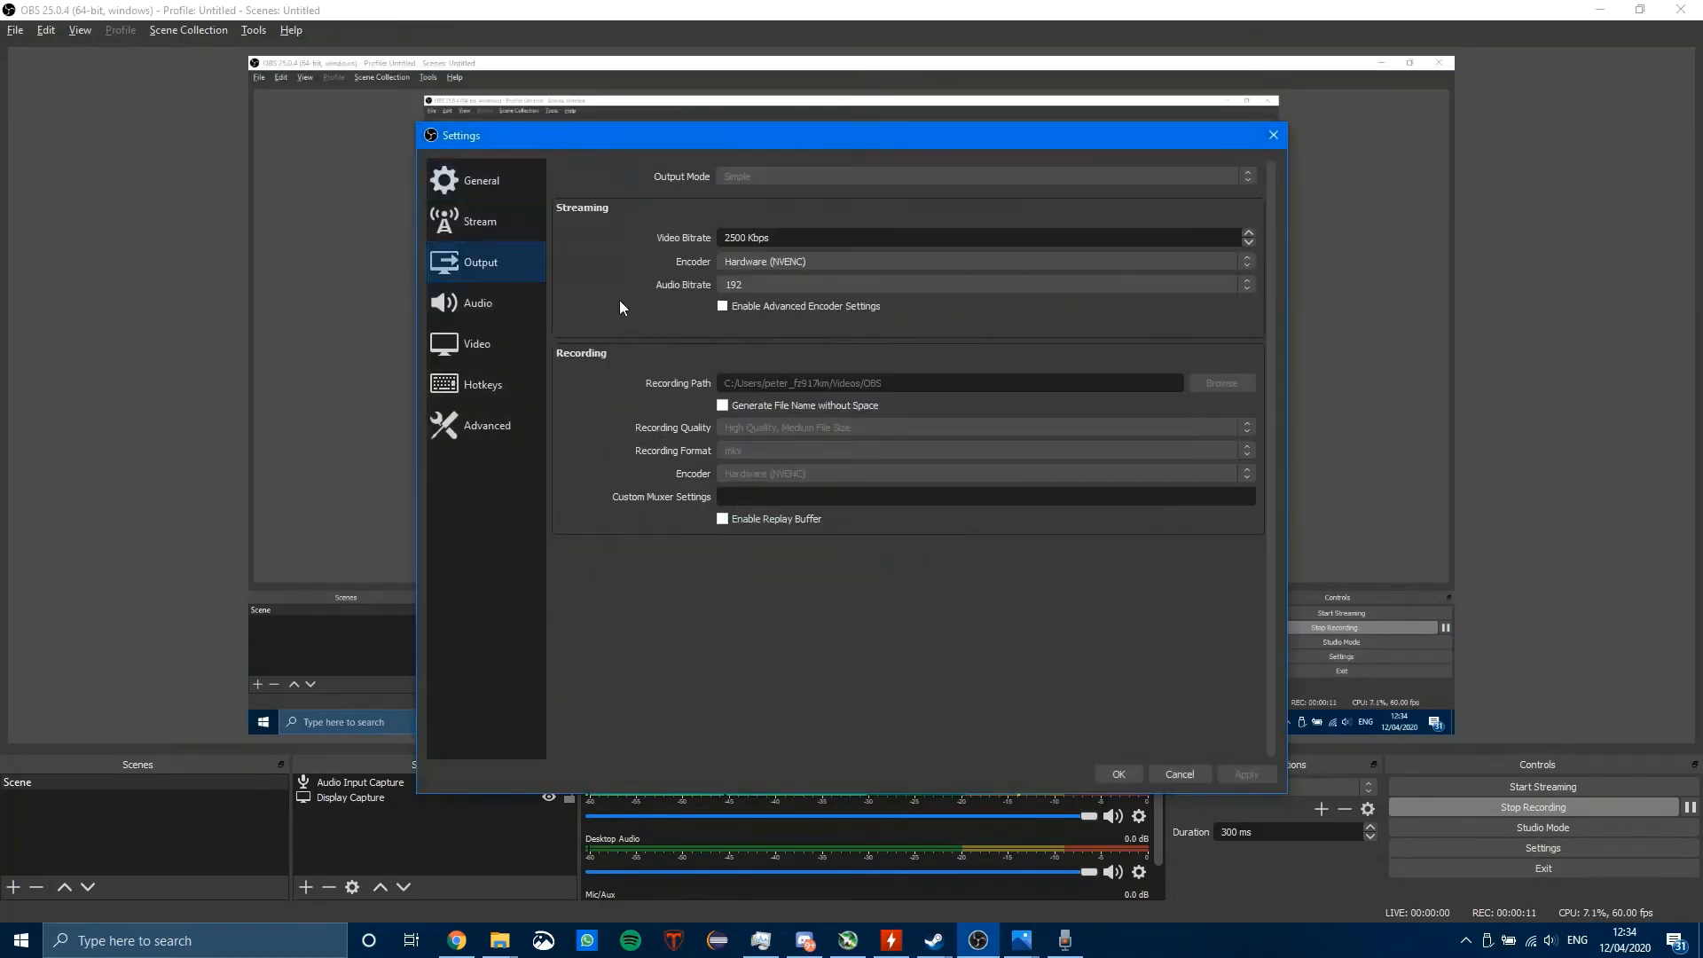
left_click(805, 282)
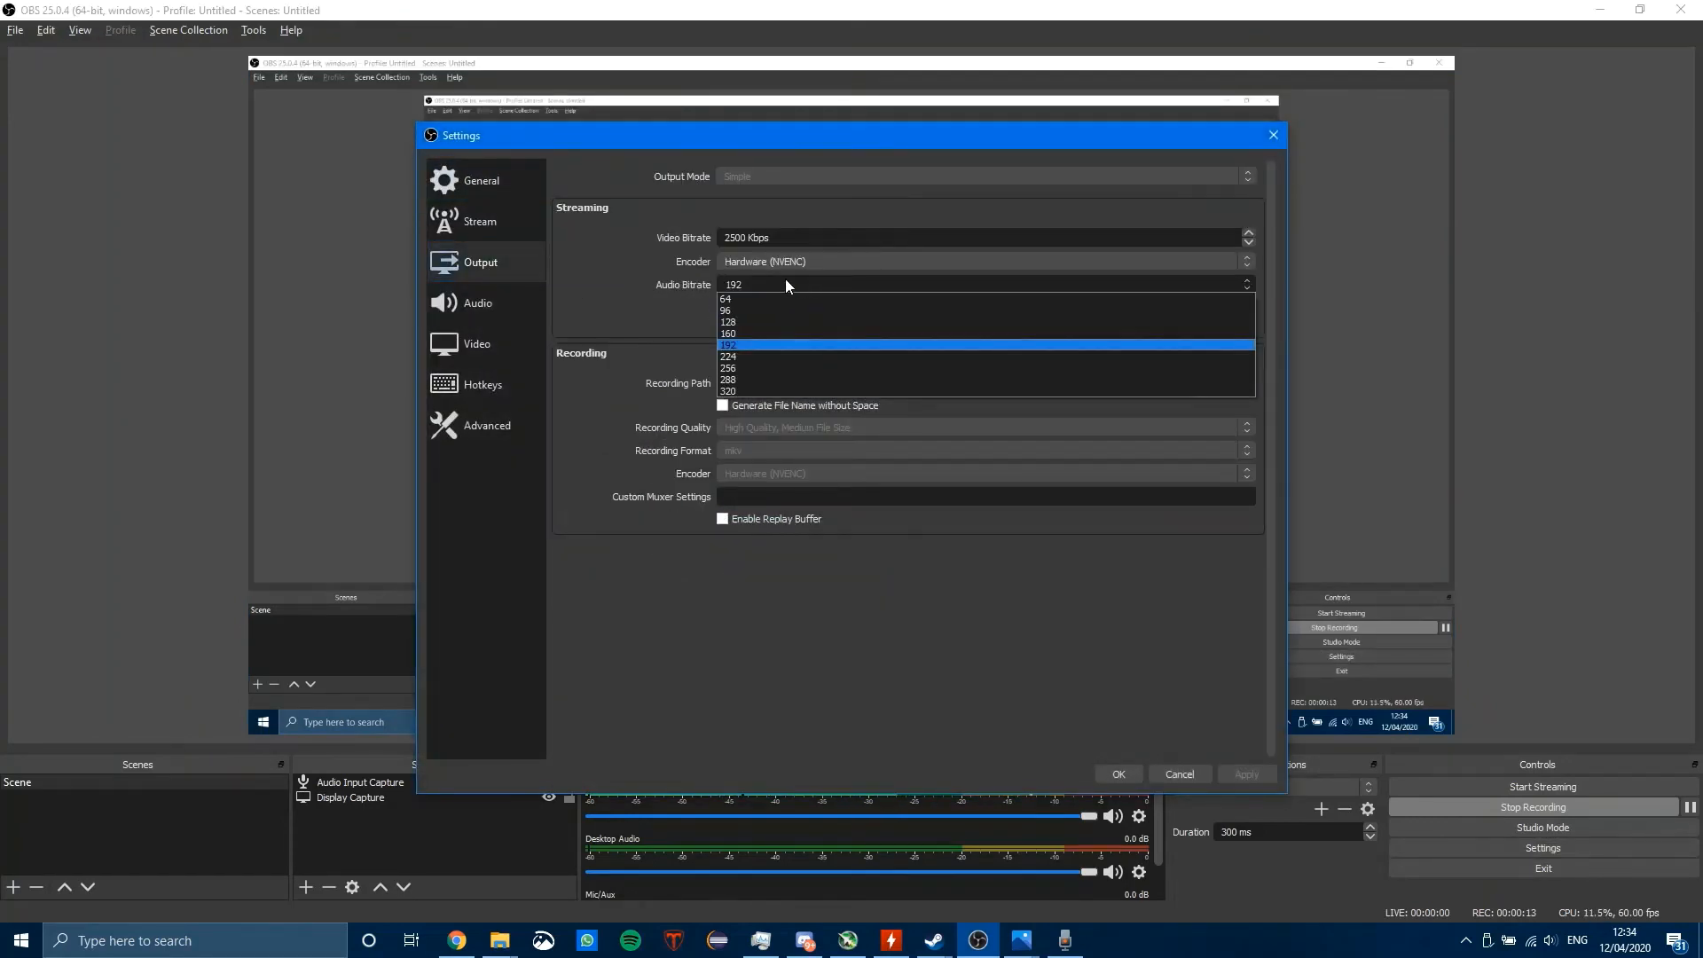
left_click(647, 297)
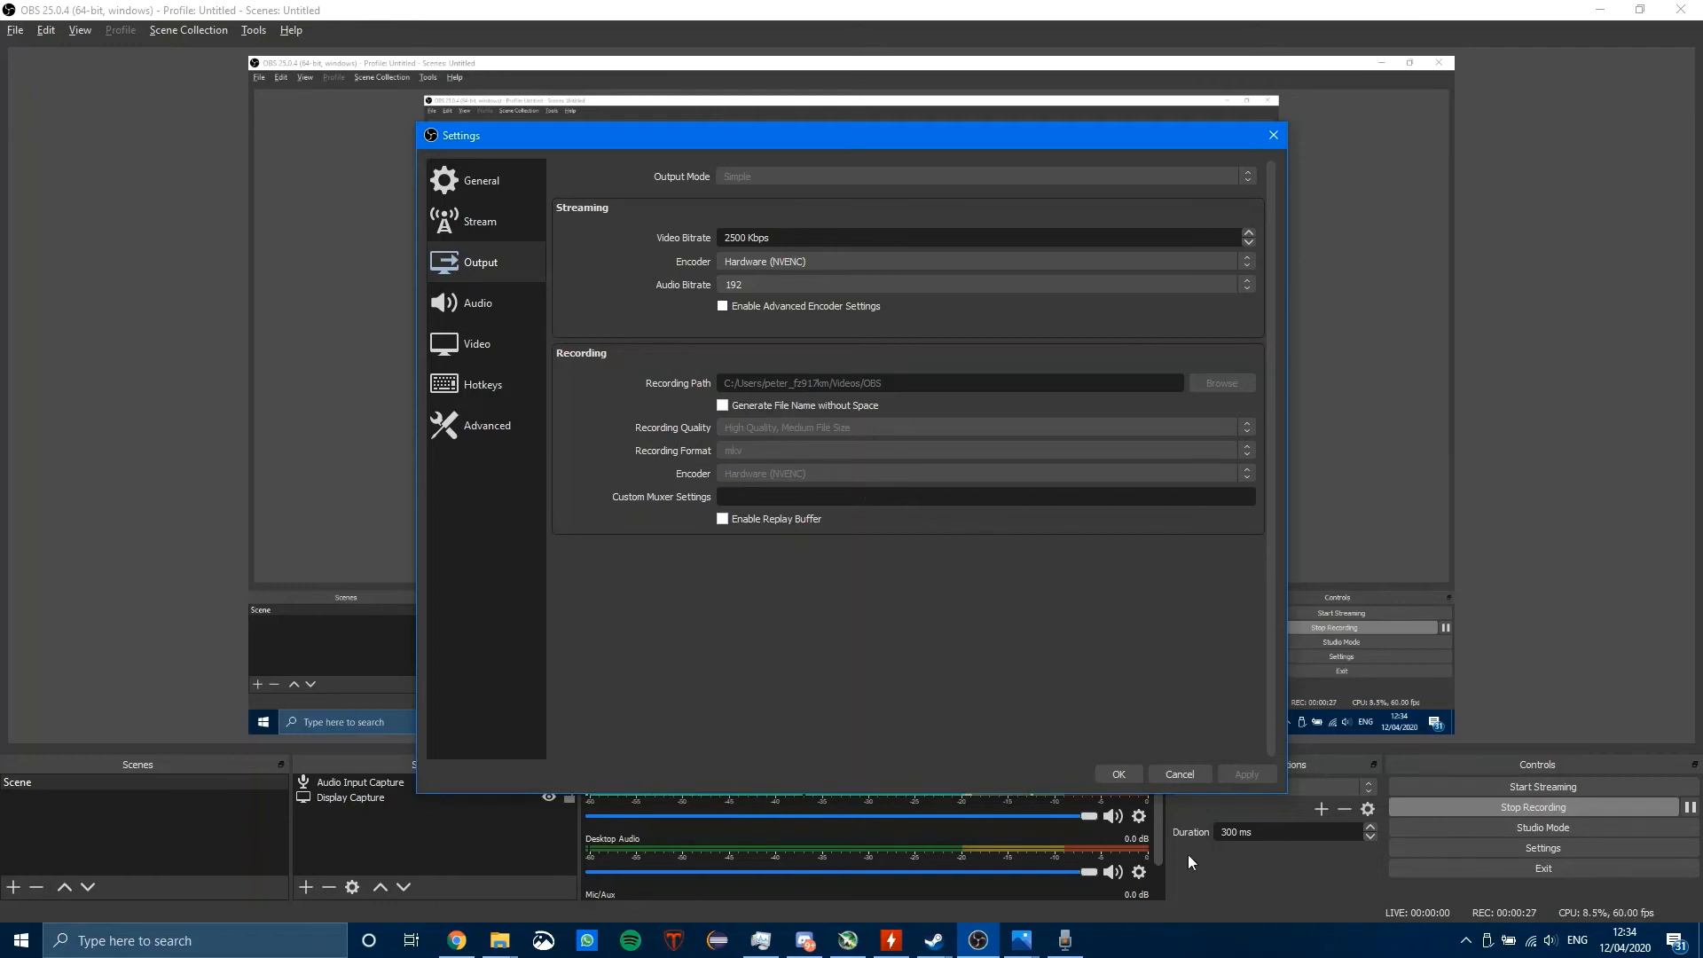
Step: Close and reopen the output settings, examine the streaming encoder choices, and leave the settings without changing anything
left_click(1119, 775)
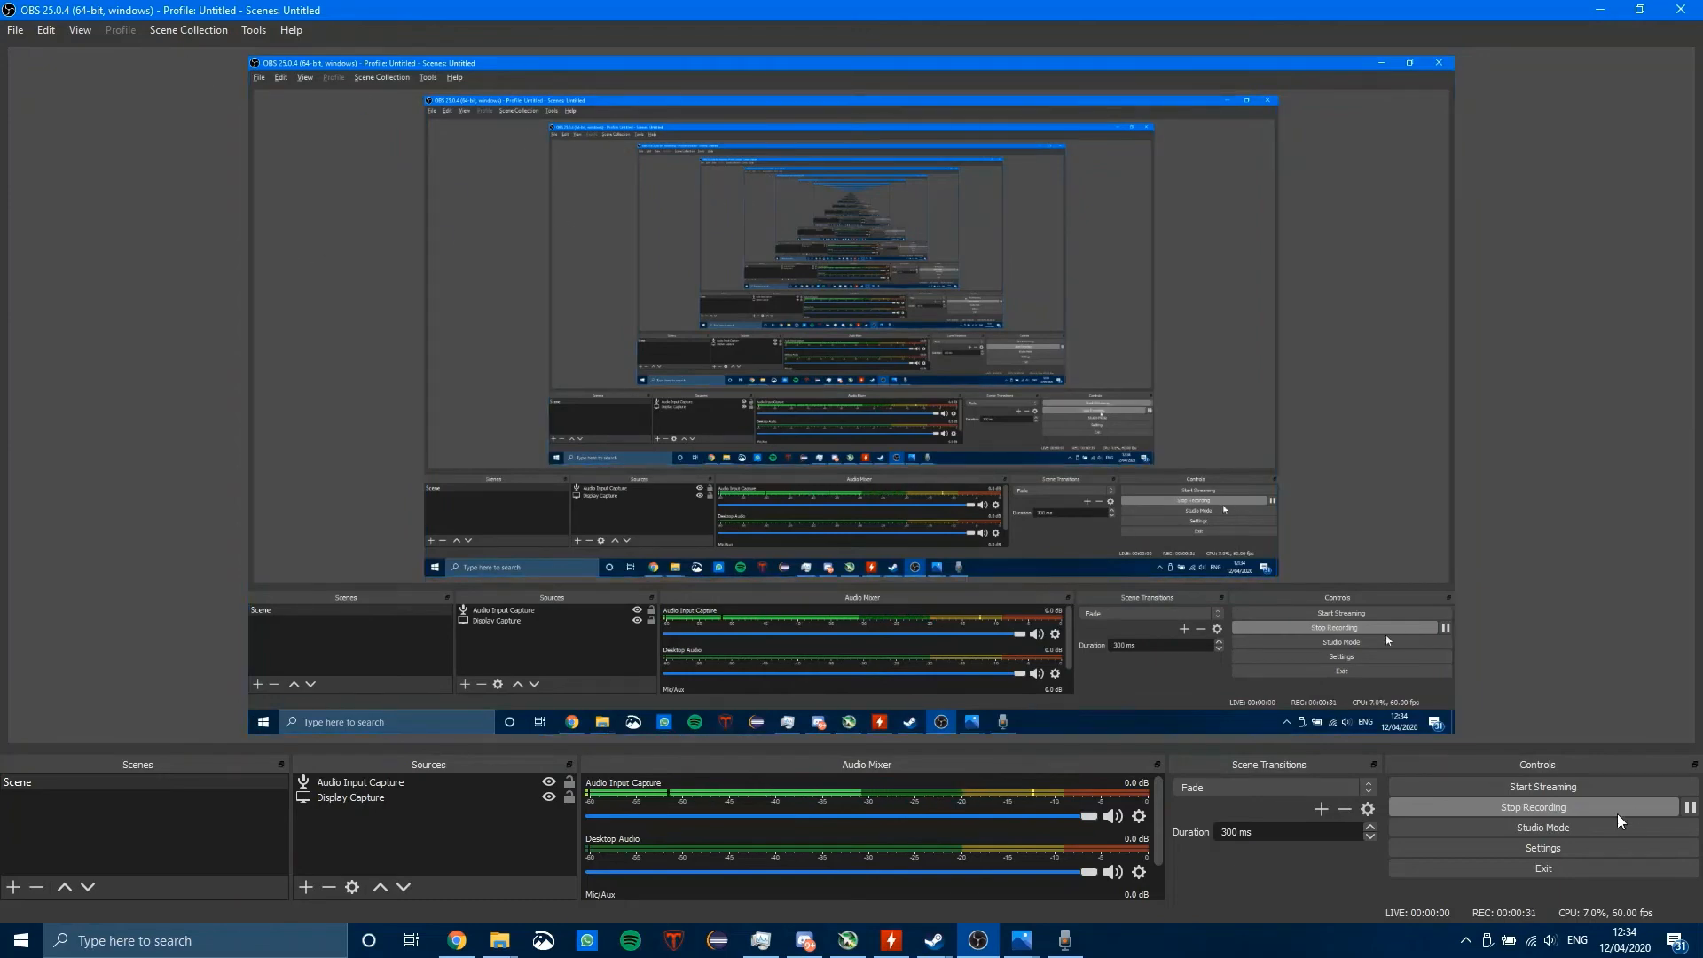
left_click(1543, 848)
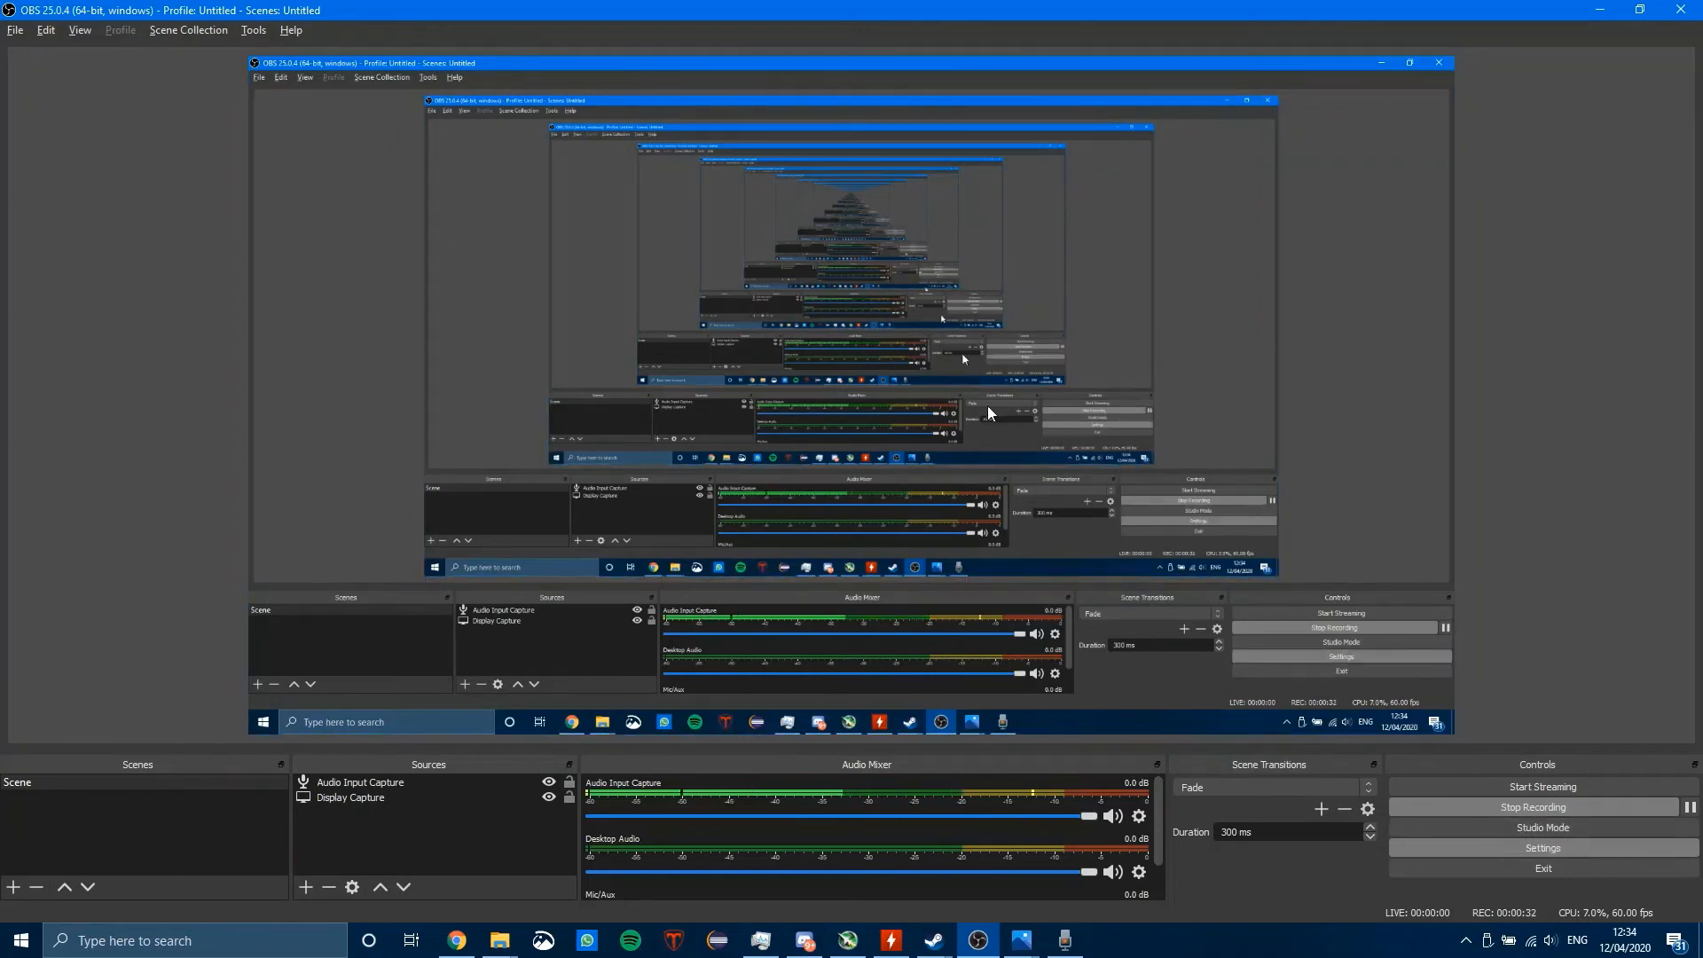
left_click(451, 258)
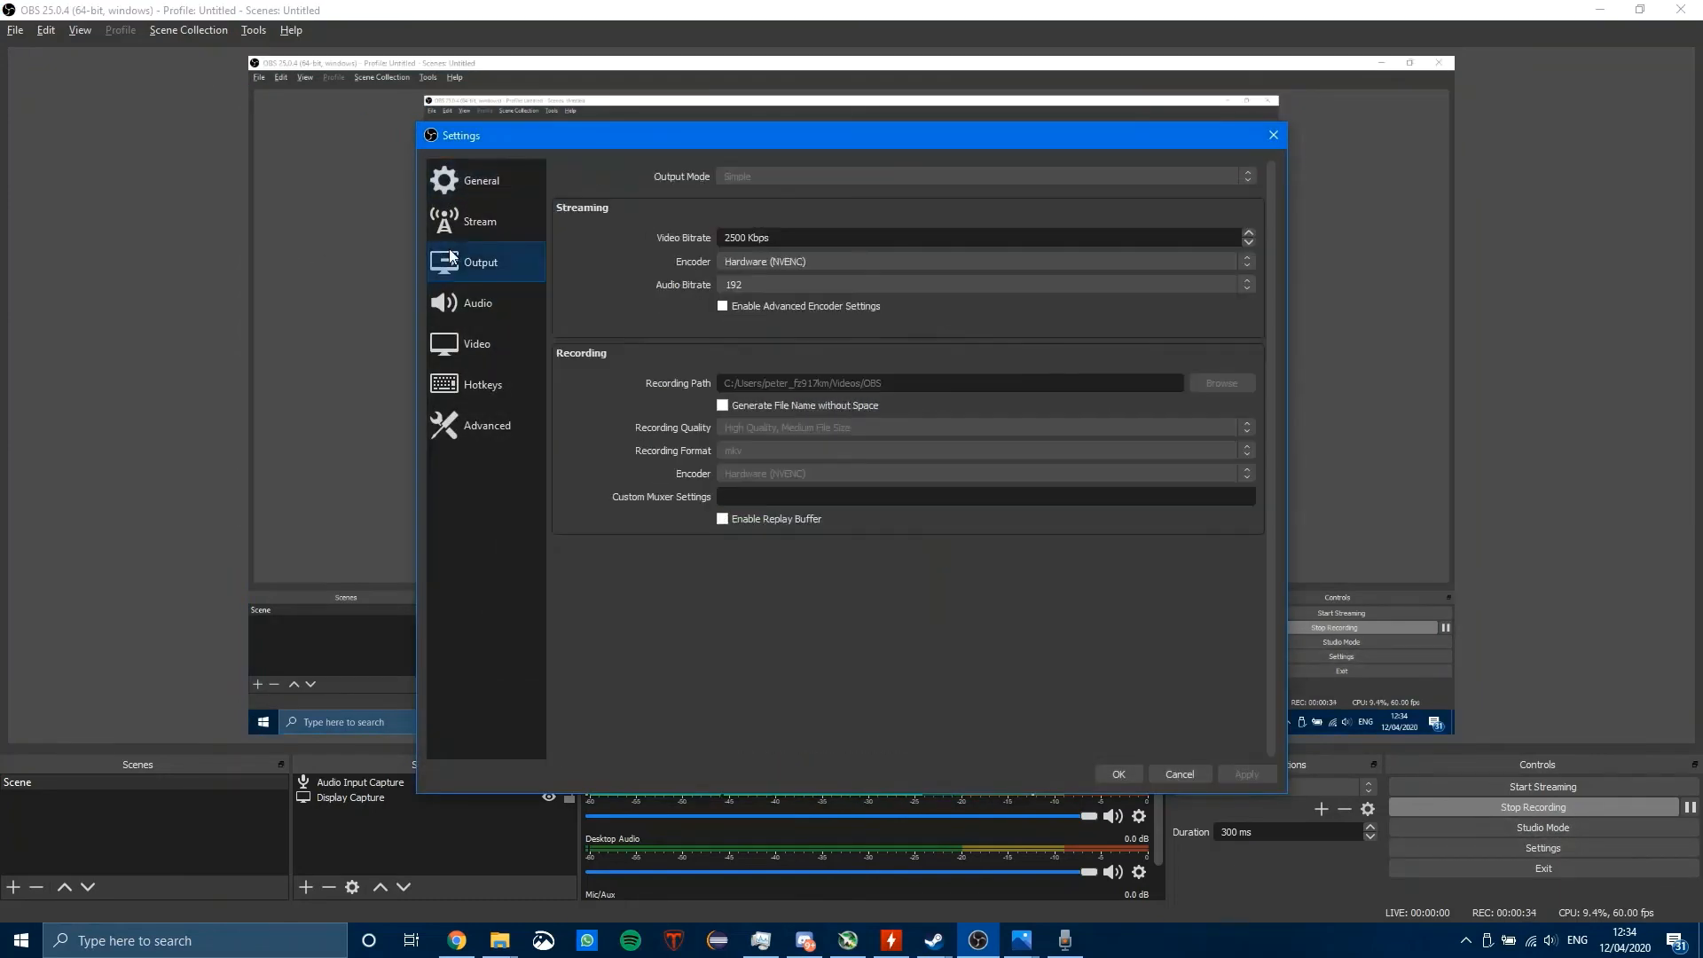
left_click(748, 263)
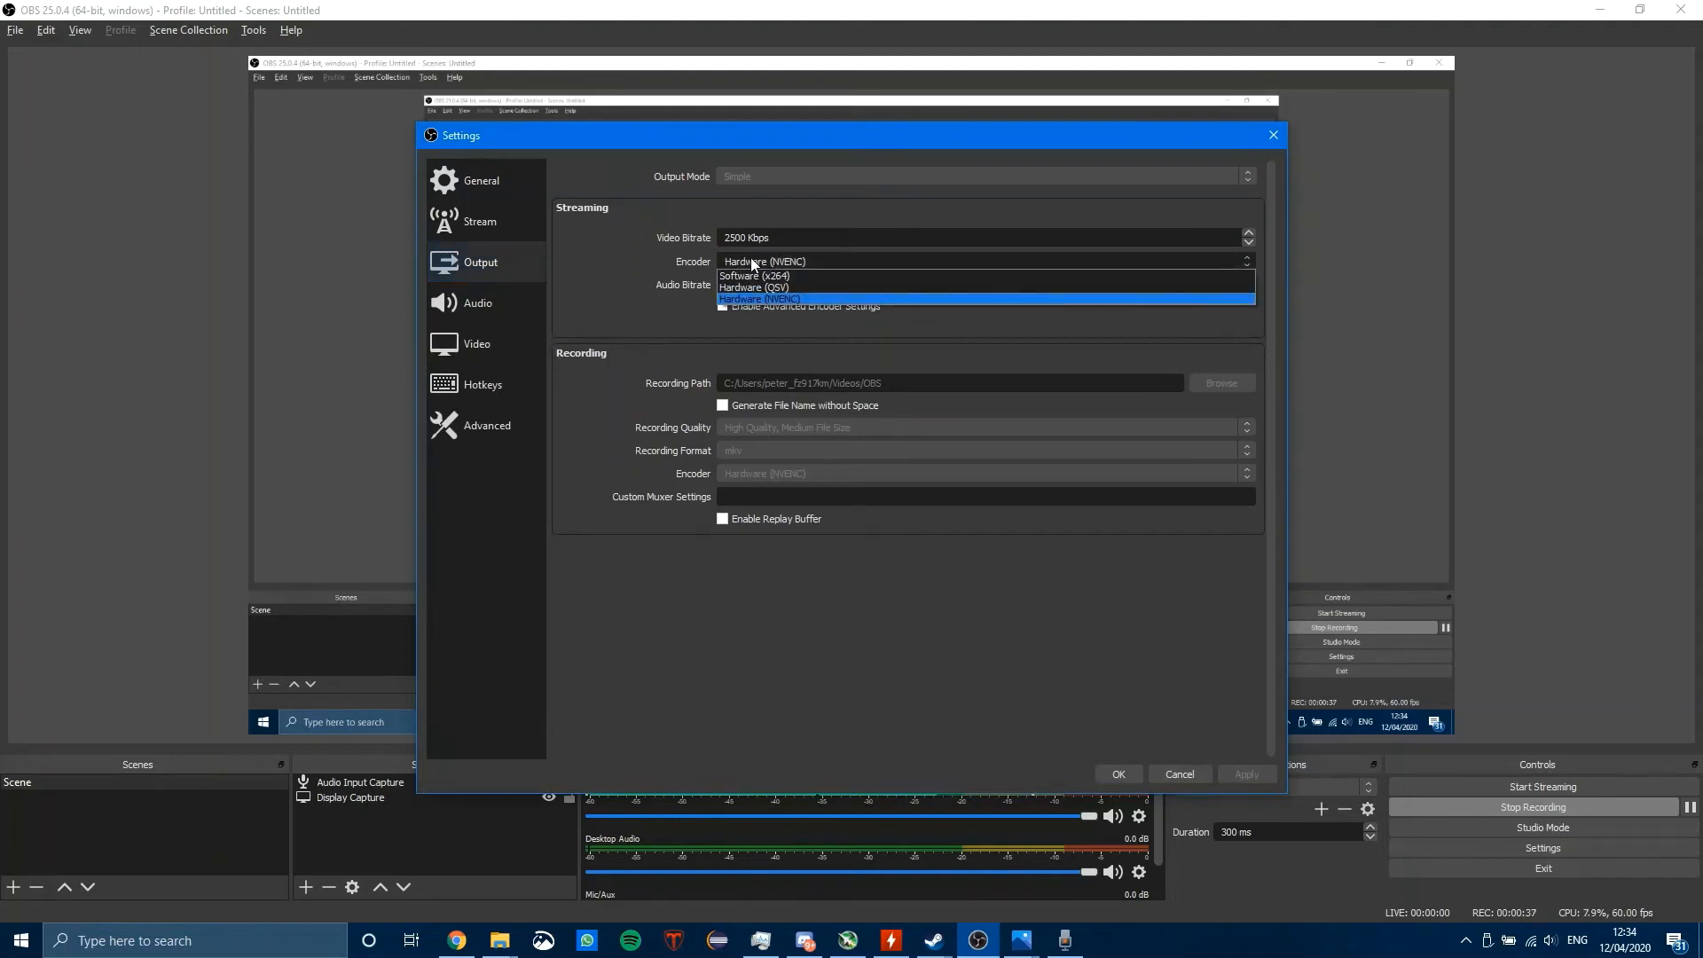
left_click(751, 258)
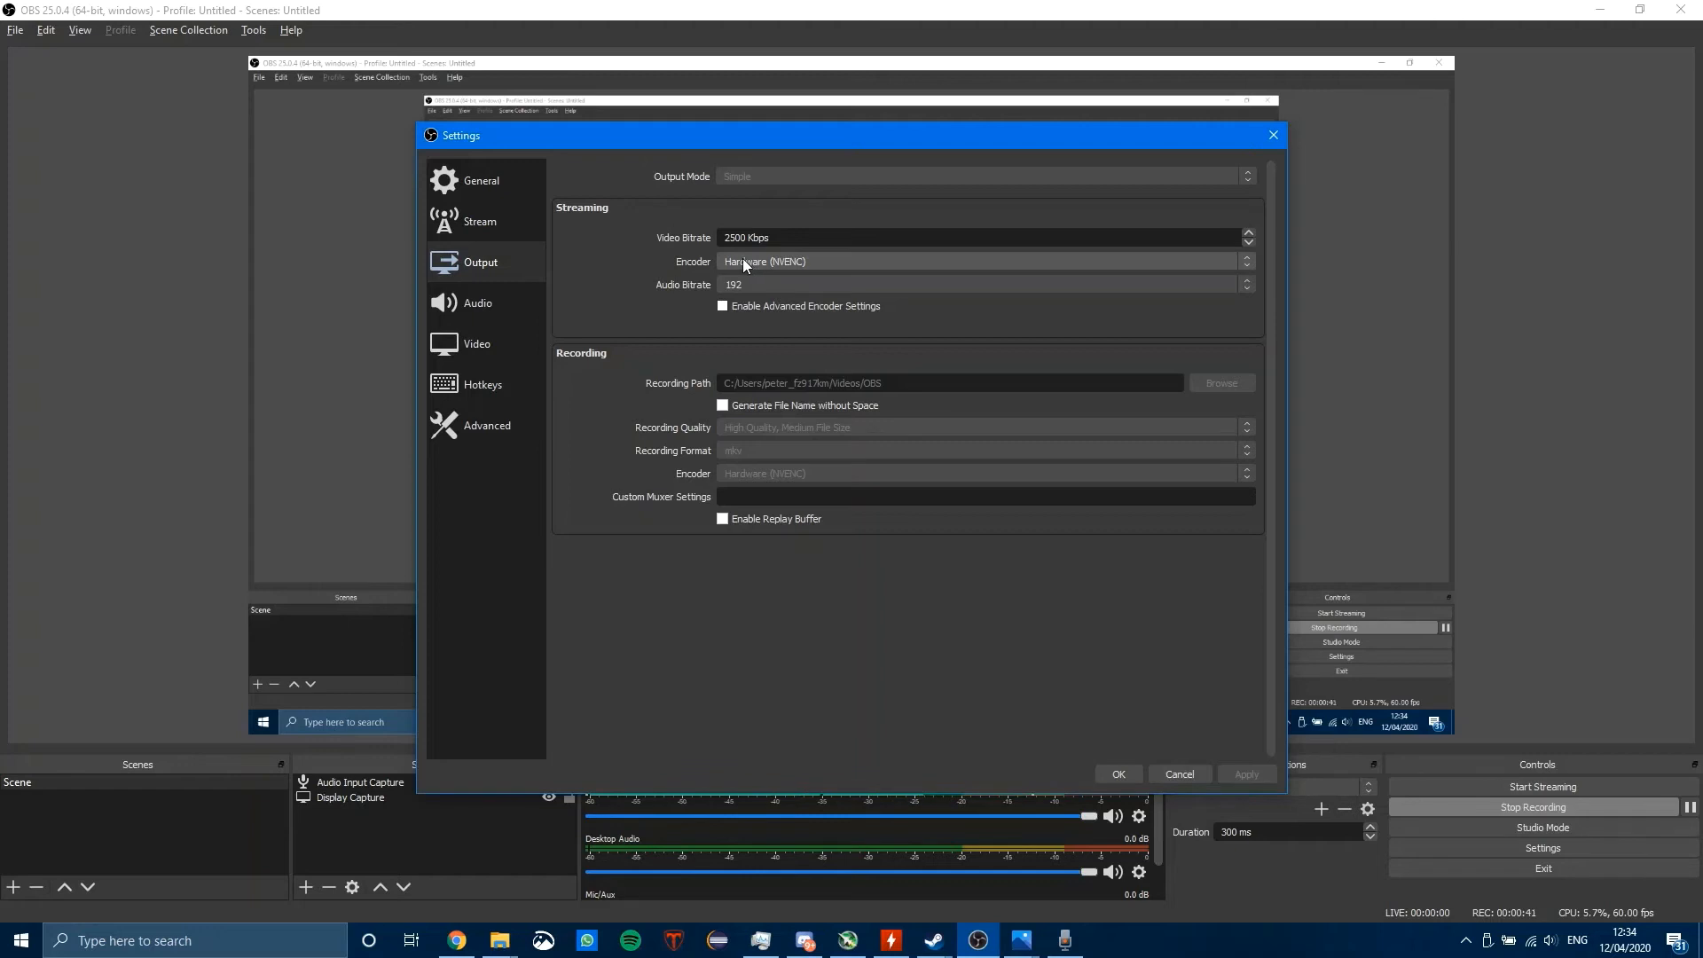
left_click(743, 258)
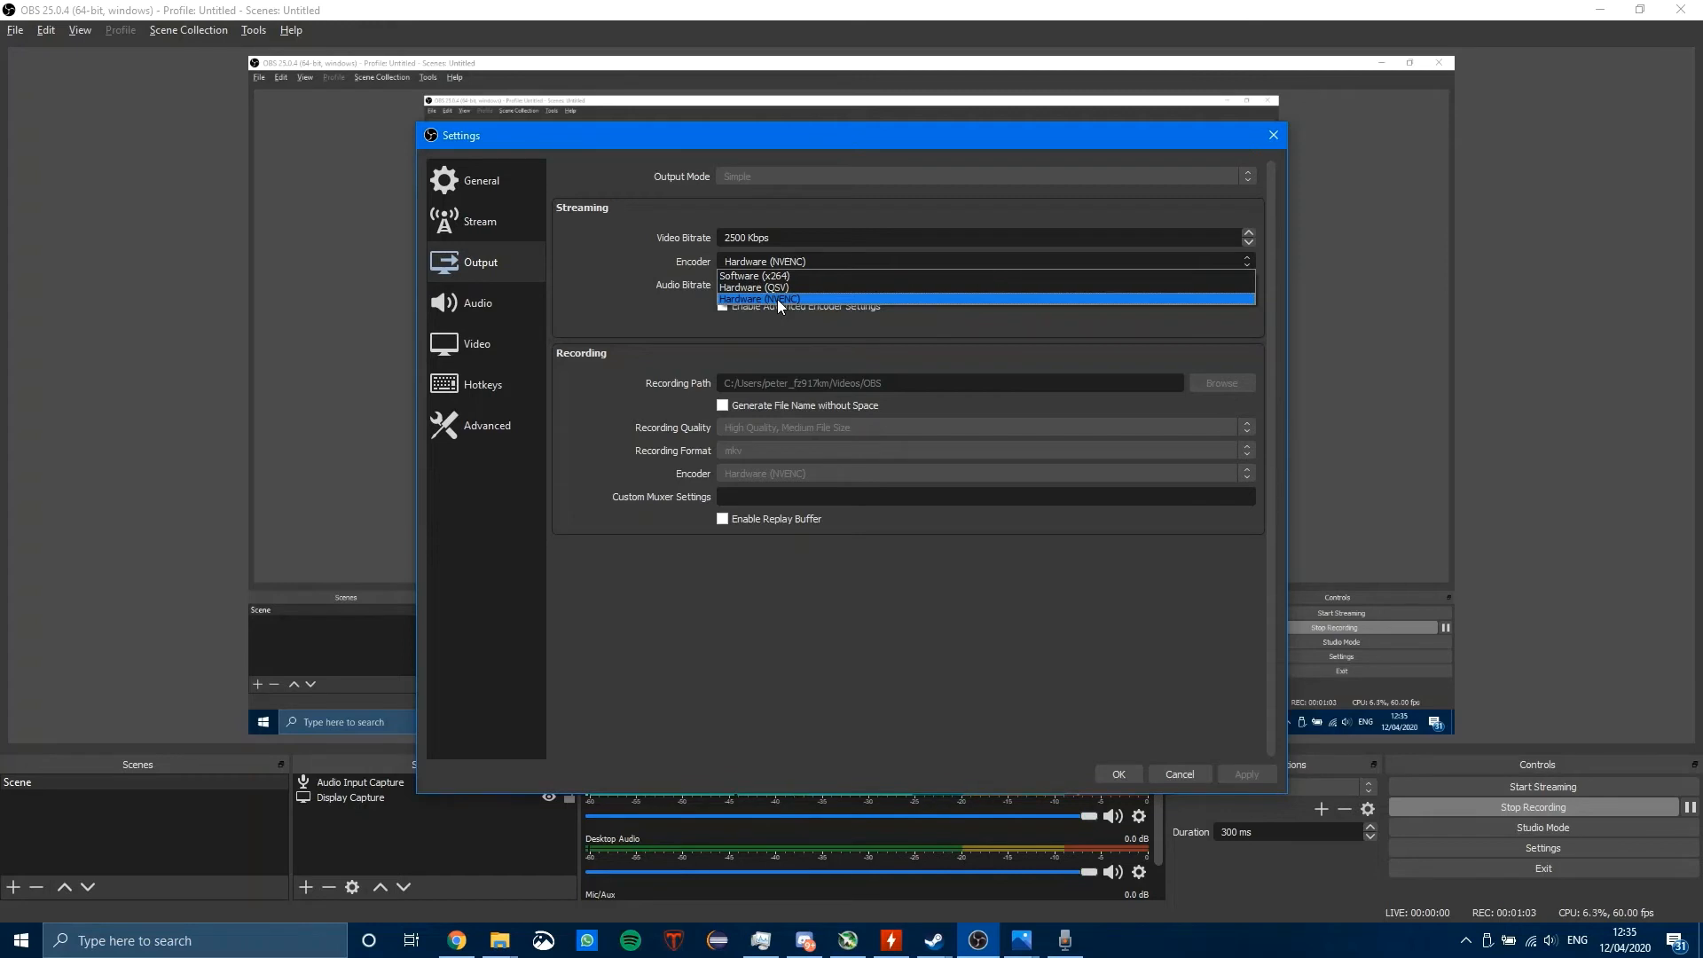
left_click(809, 340)
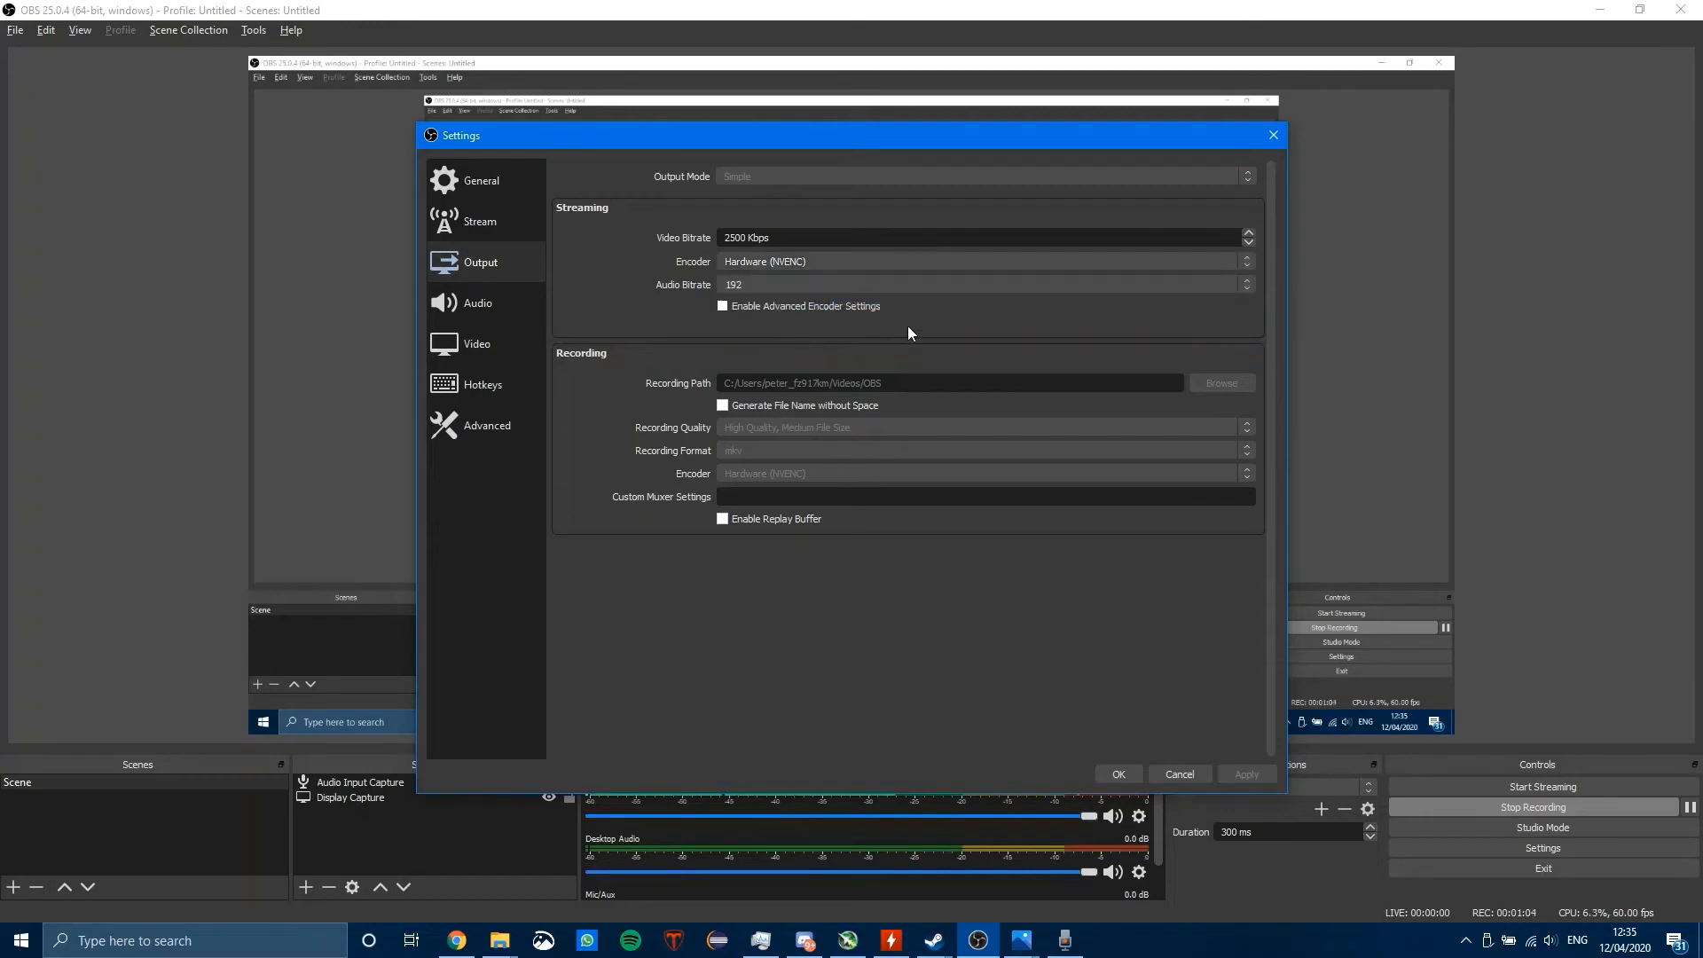
left_click(1273, 138)
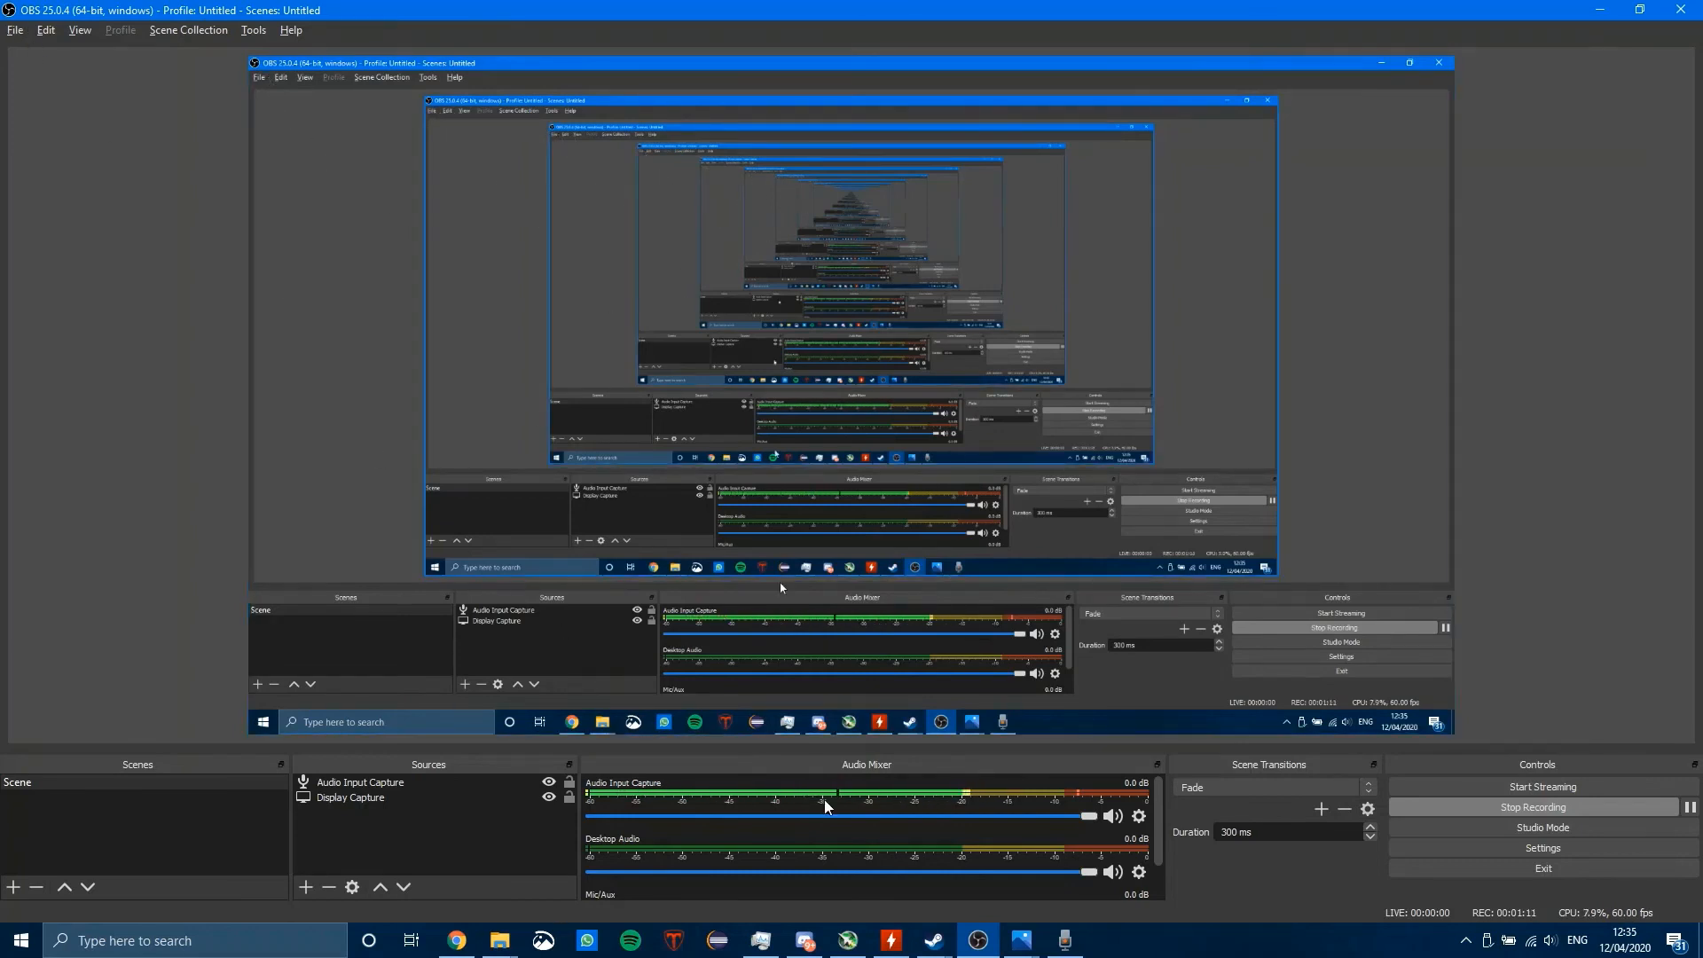
Step: Switch to Photos and try to add Harry creation and editing - Copy.mkv from the OBS folder to the project library
left_click(1021, 940)
left_click(873, 880)
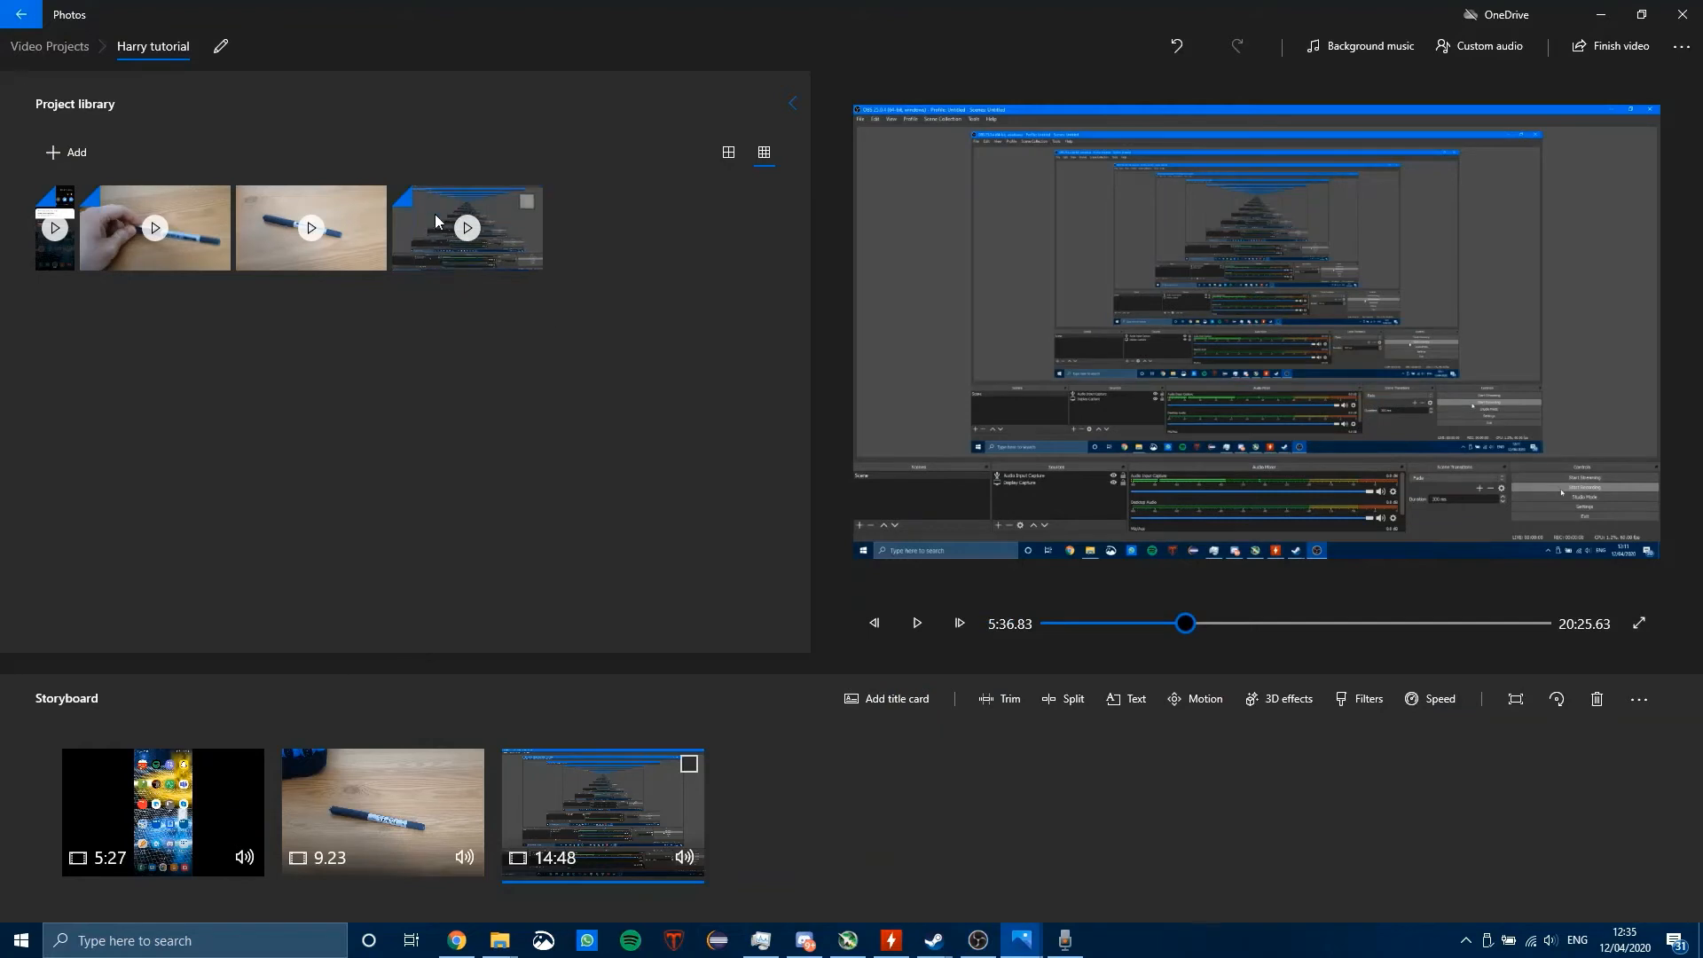
left_click(69, 161)
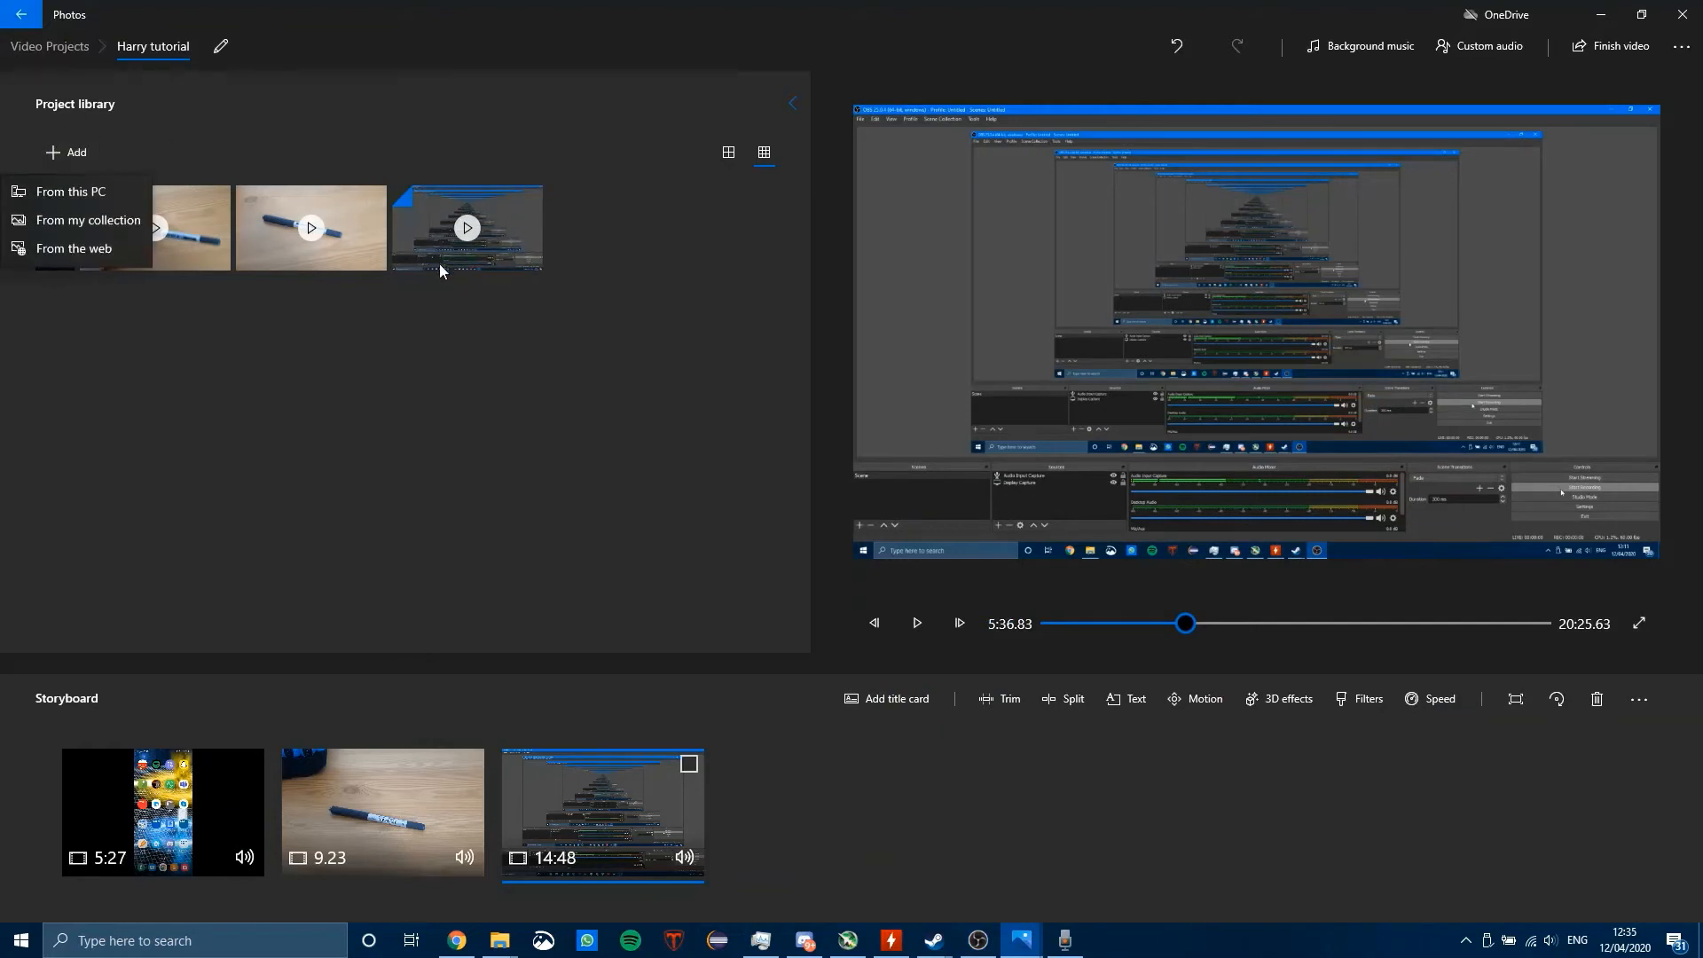
left_click(80, 186)
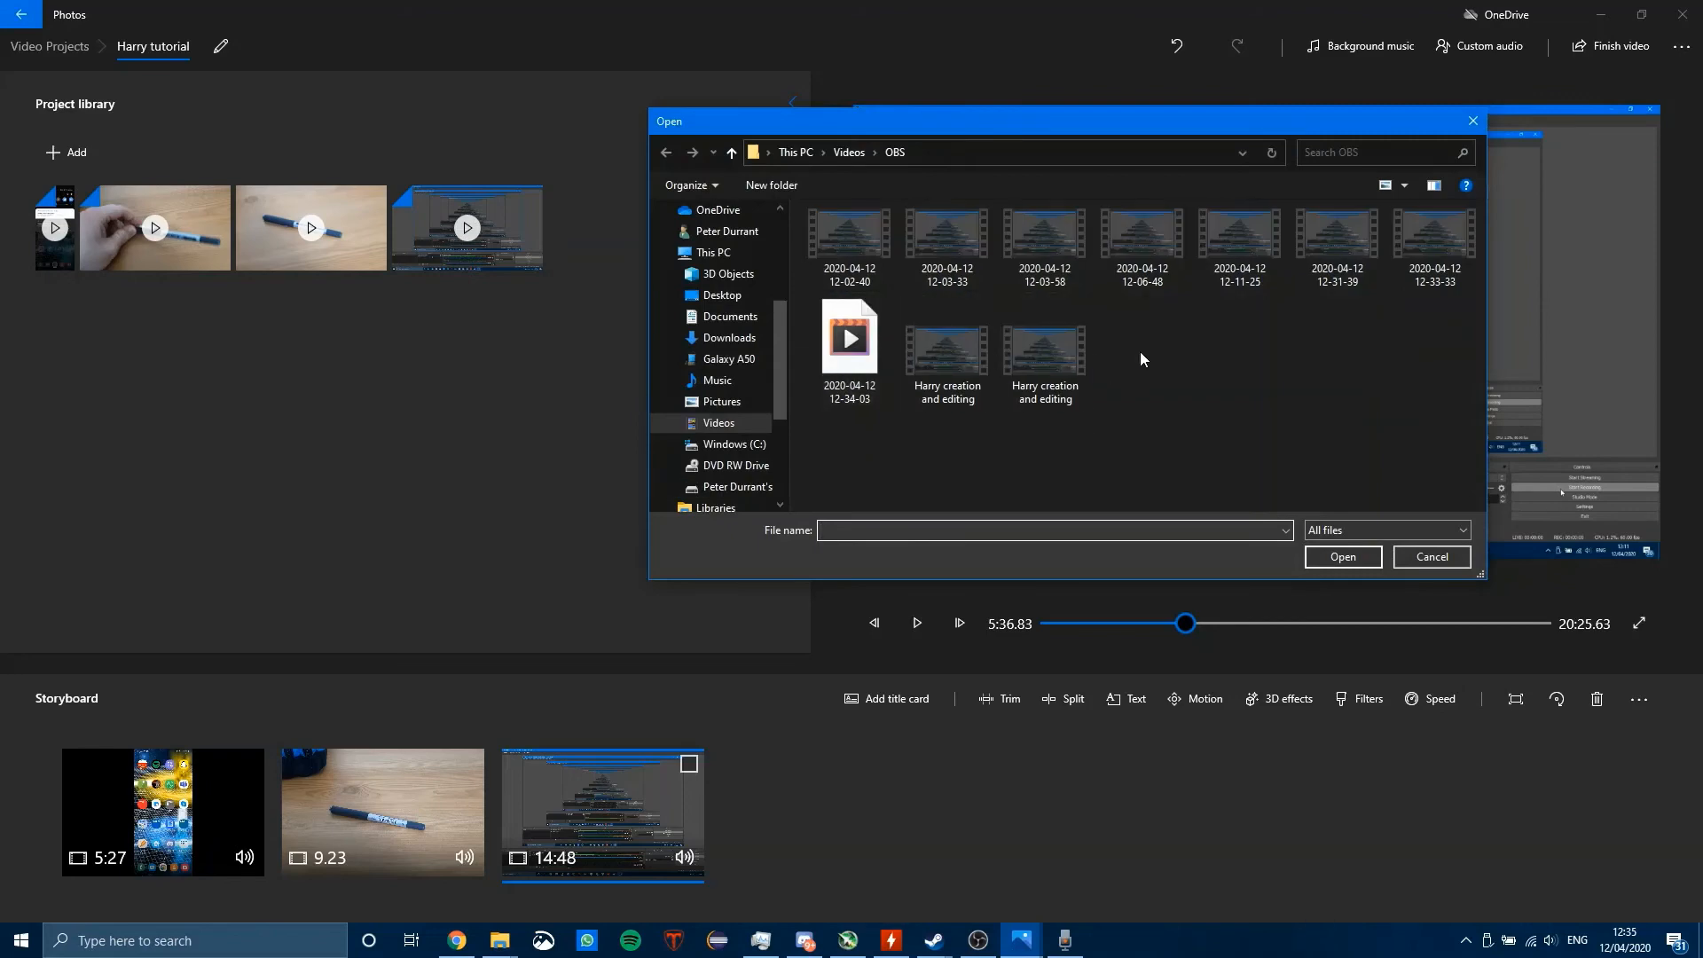
left_click(923, 342)
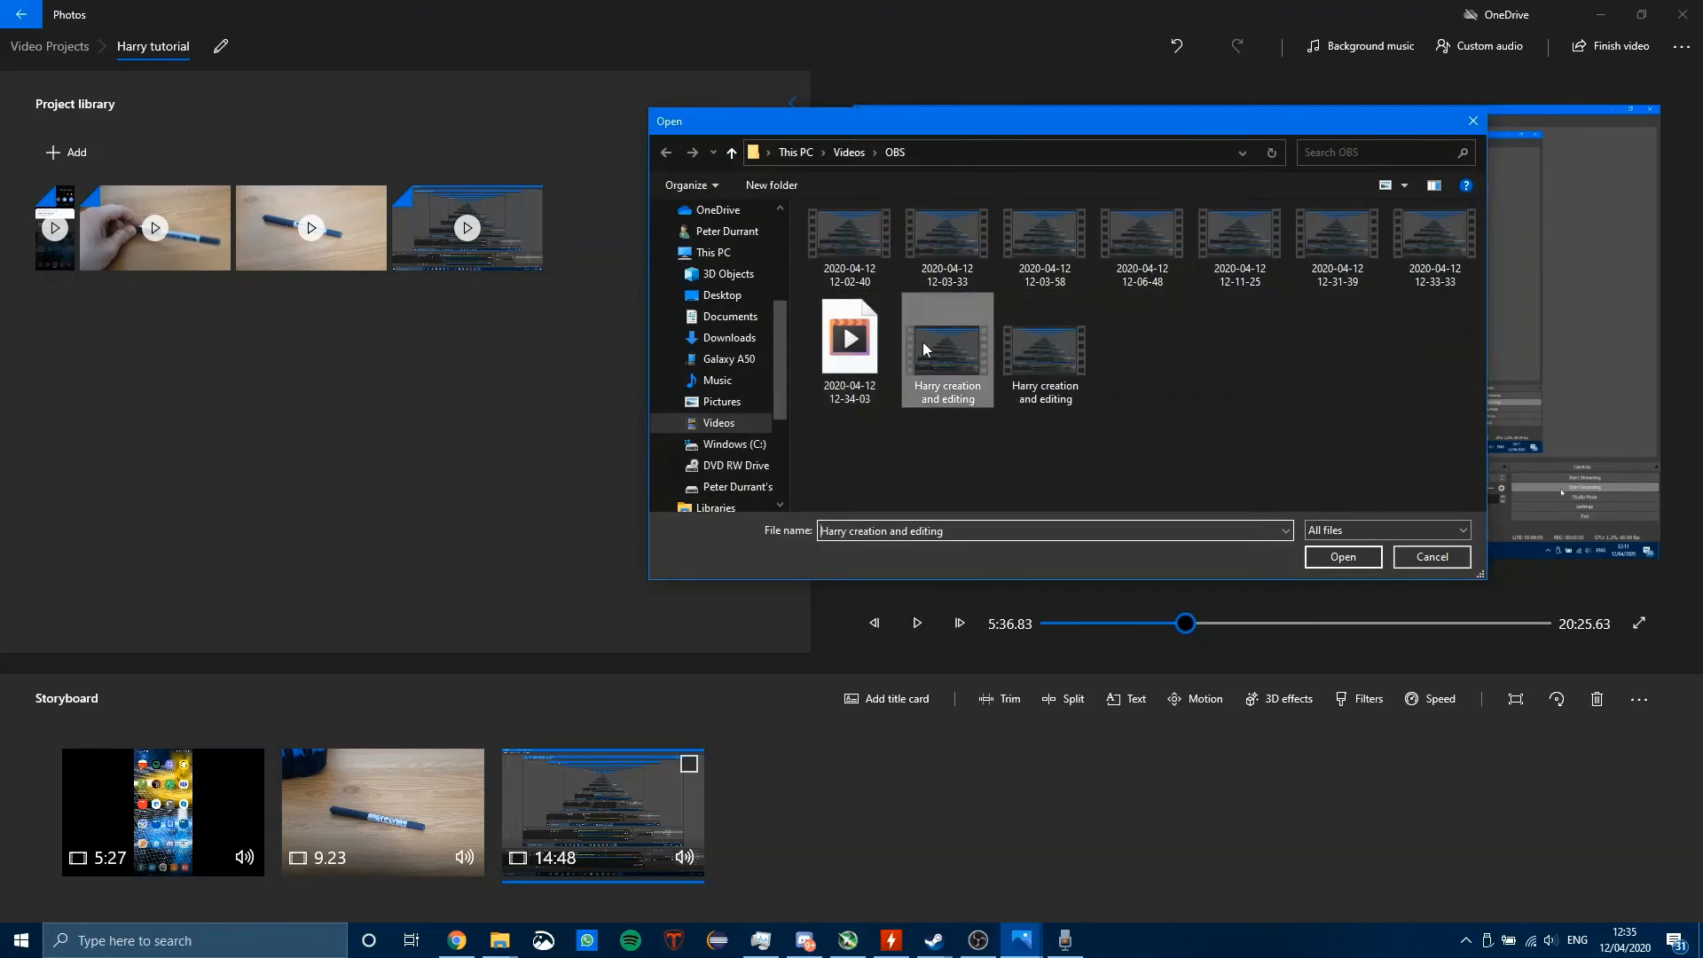
left_click(1342, 557)
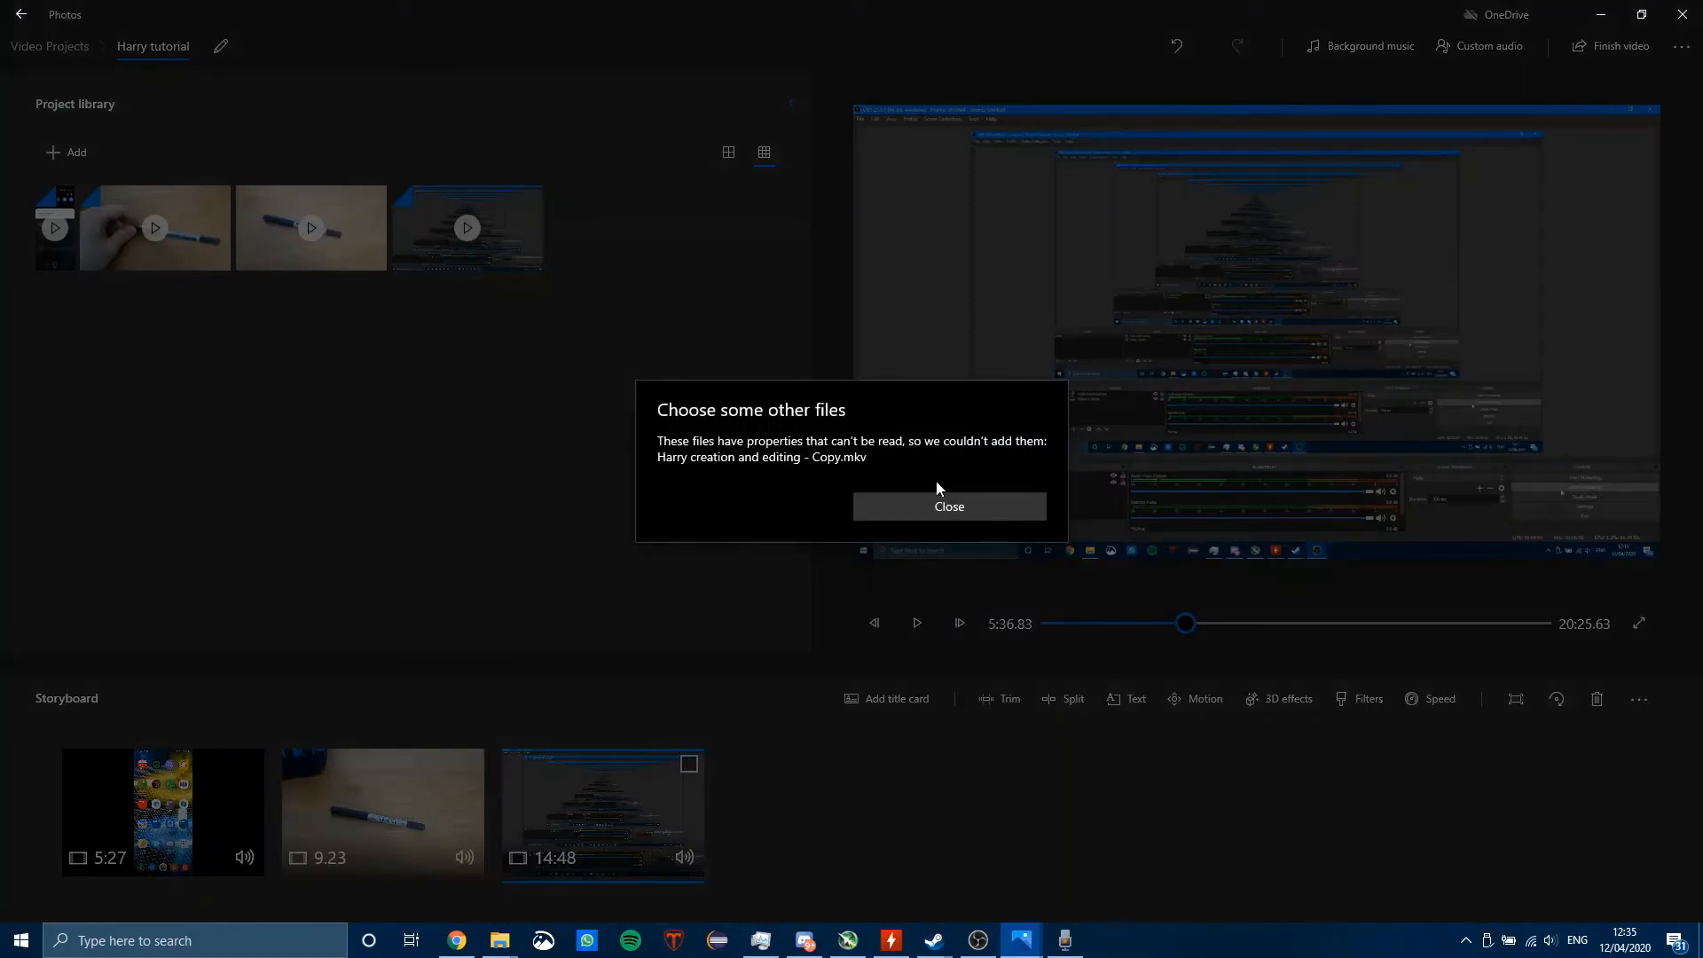
left_click(925, 503)
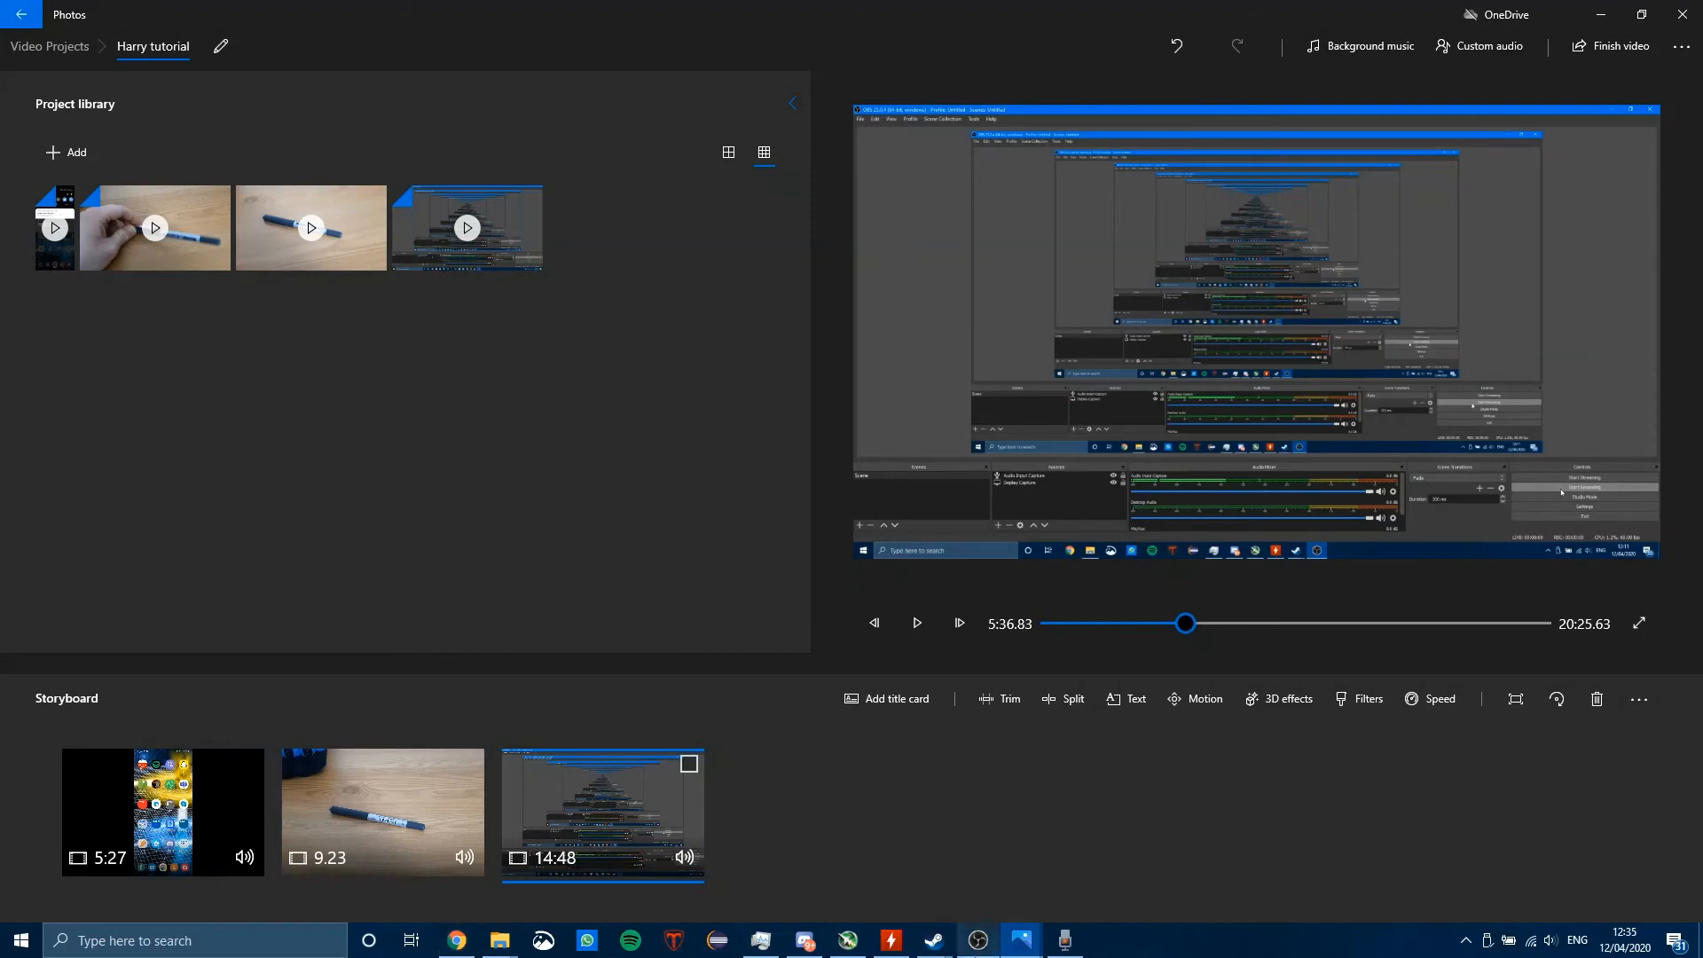
Step: Switch to OBS, open Remux Recordings and clear the finished items from its list
left_click(978, 940)
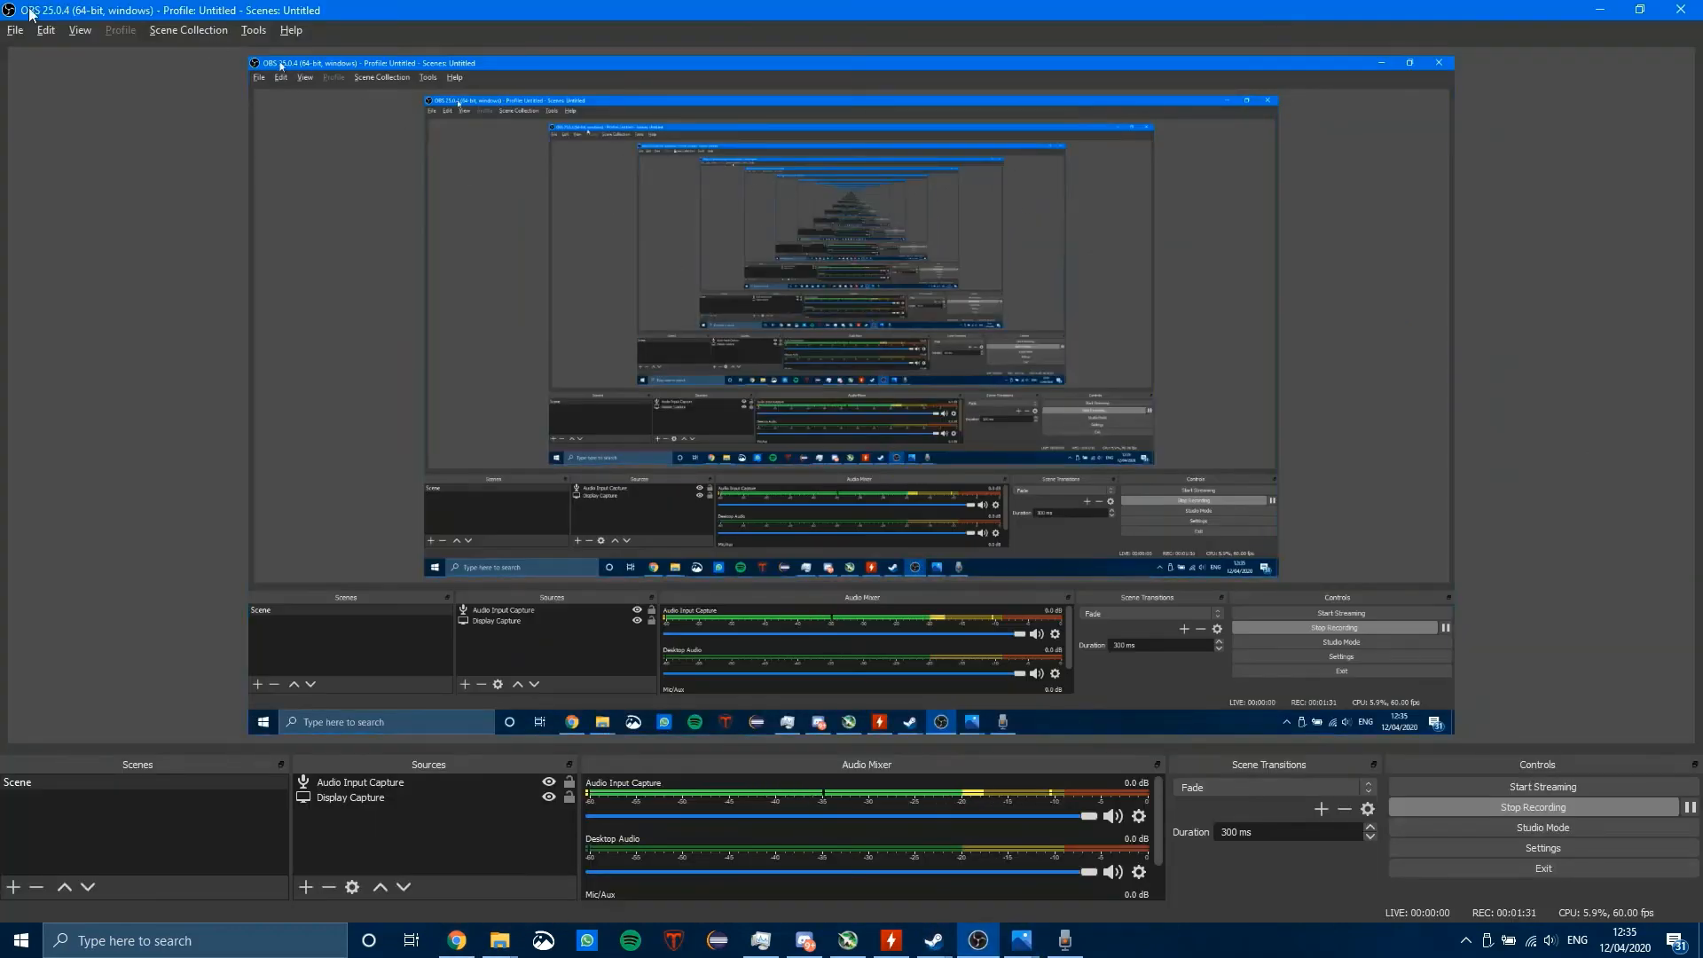
left_click(15, 30)
left_click(44, 71)
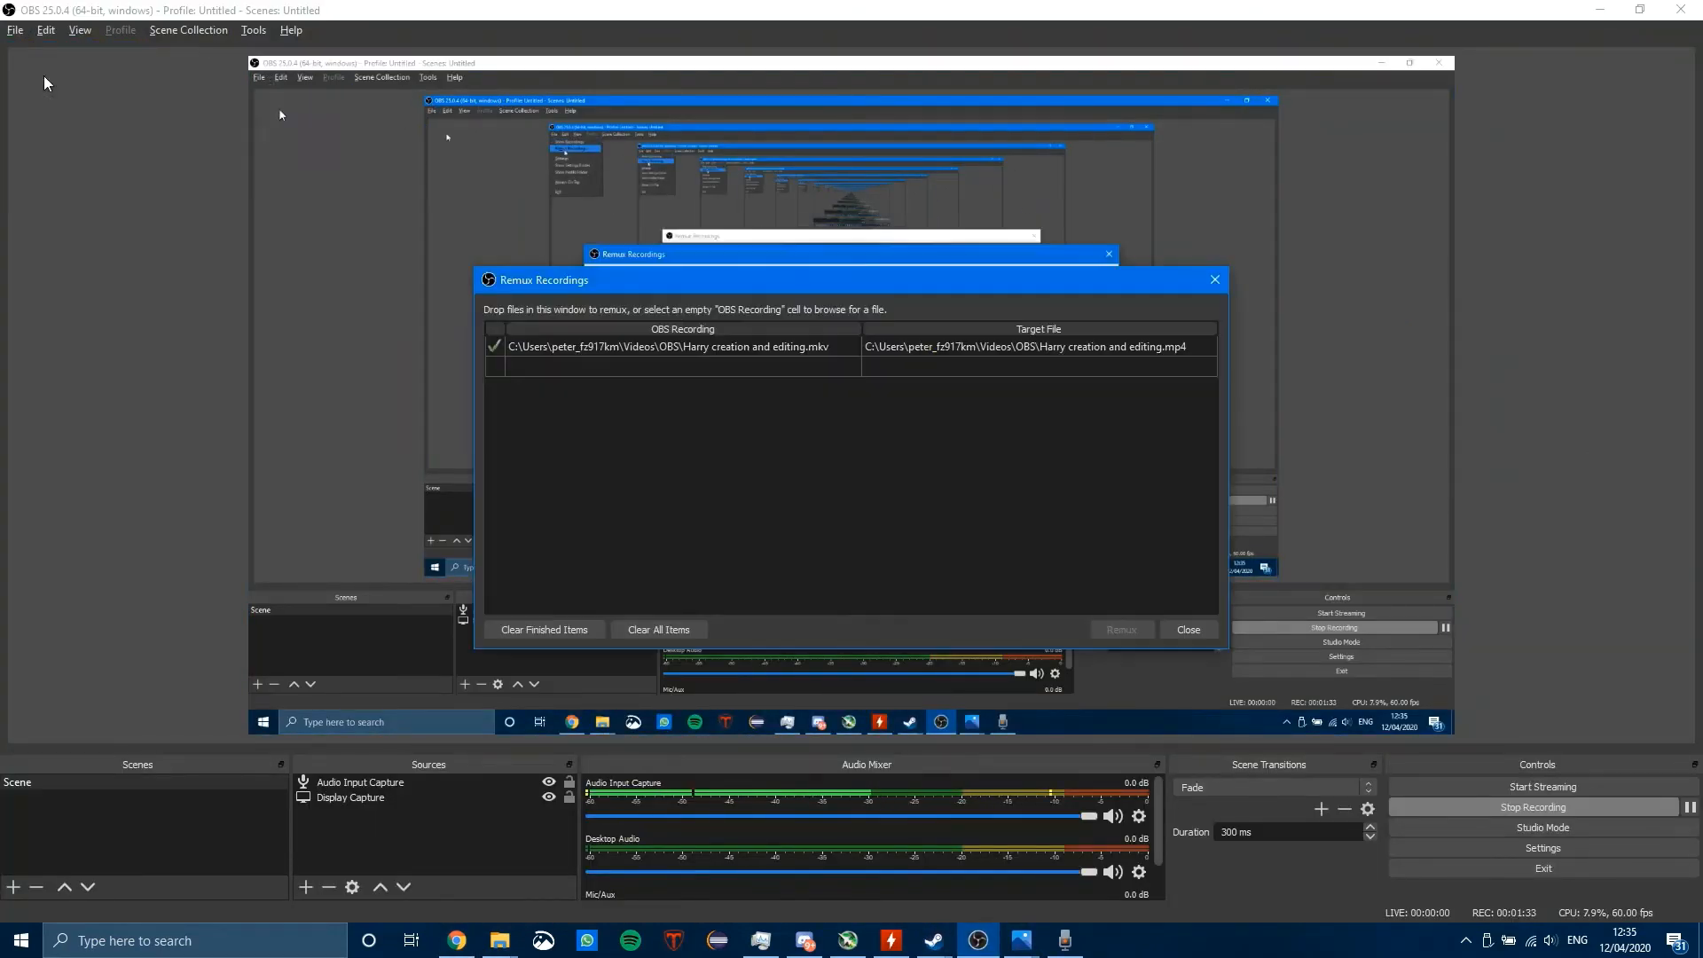
left_click(842, 348)
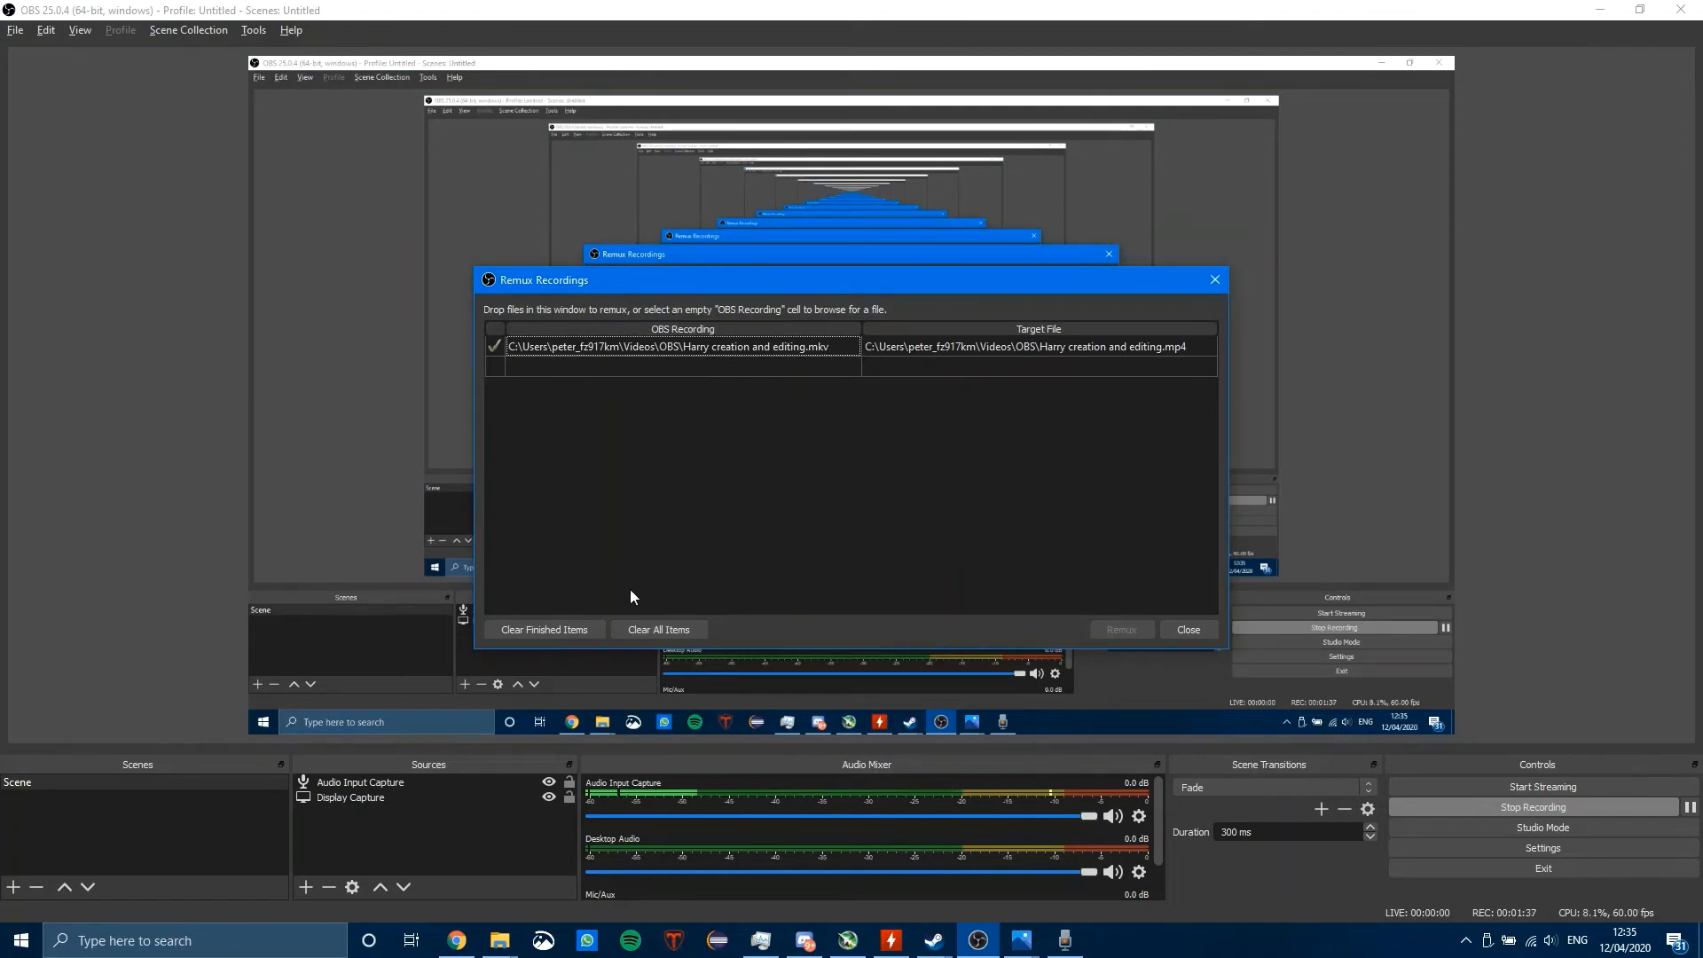
left_click(552, 629)
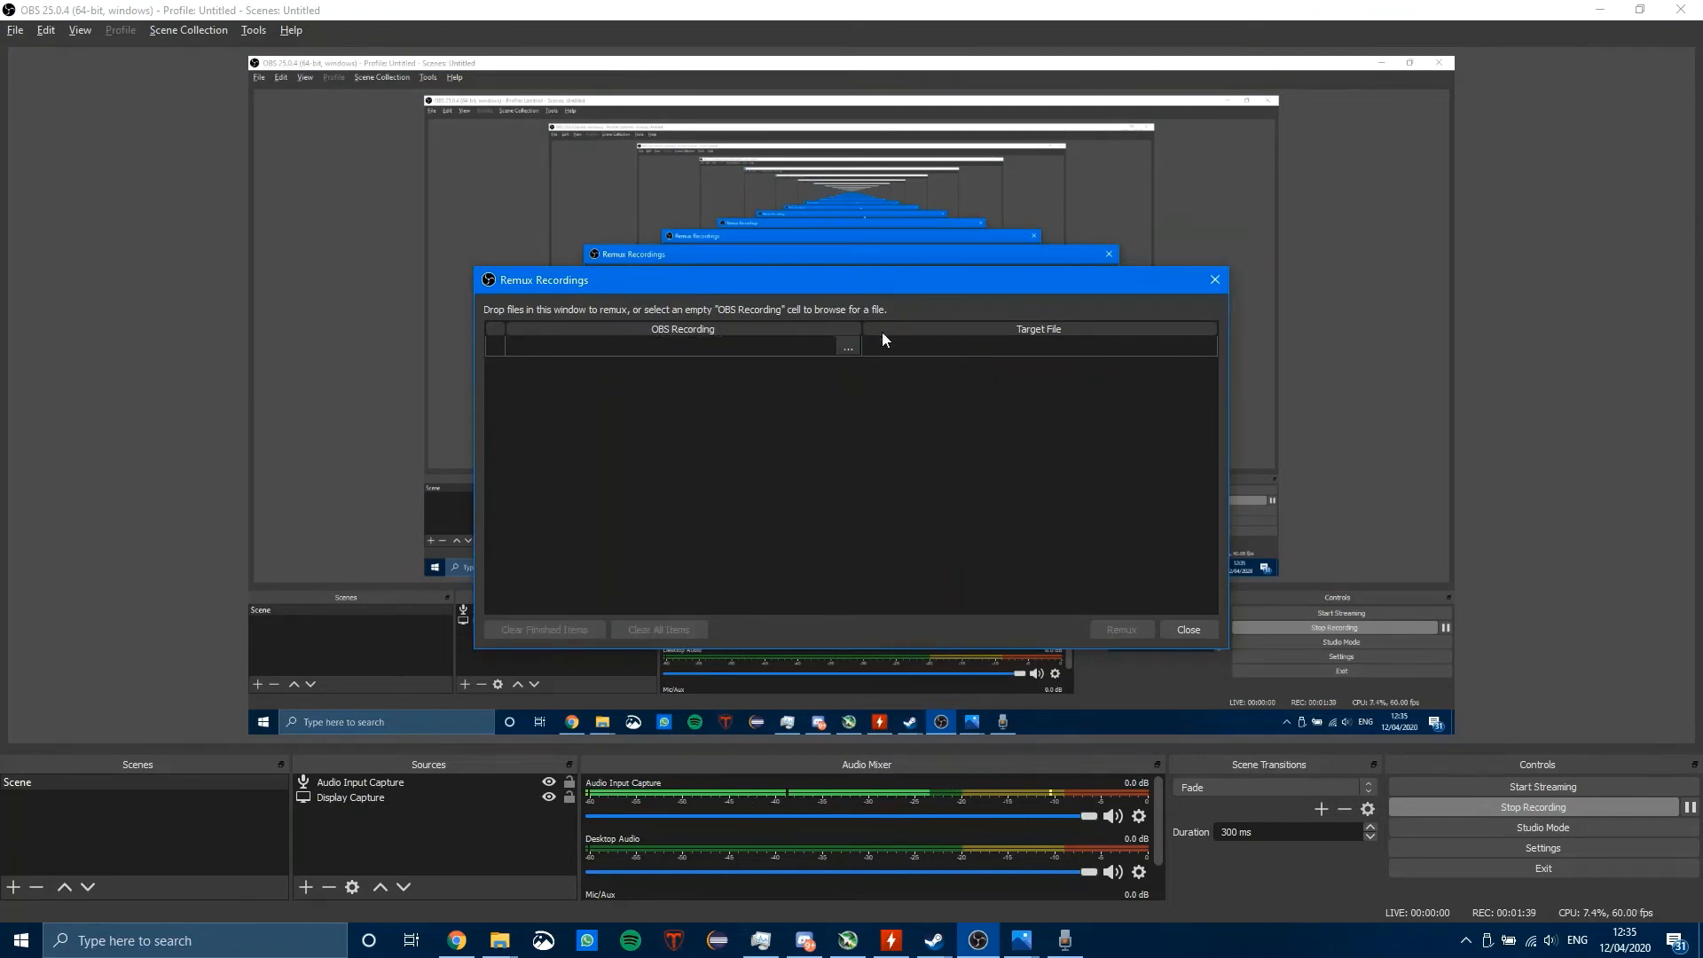
Step: Load Harry creation and editing.mkv as the recording to remux to MP4, and close the dialog without remuxing
left_click(847, 345)
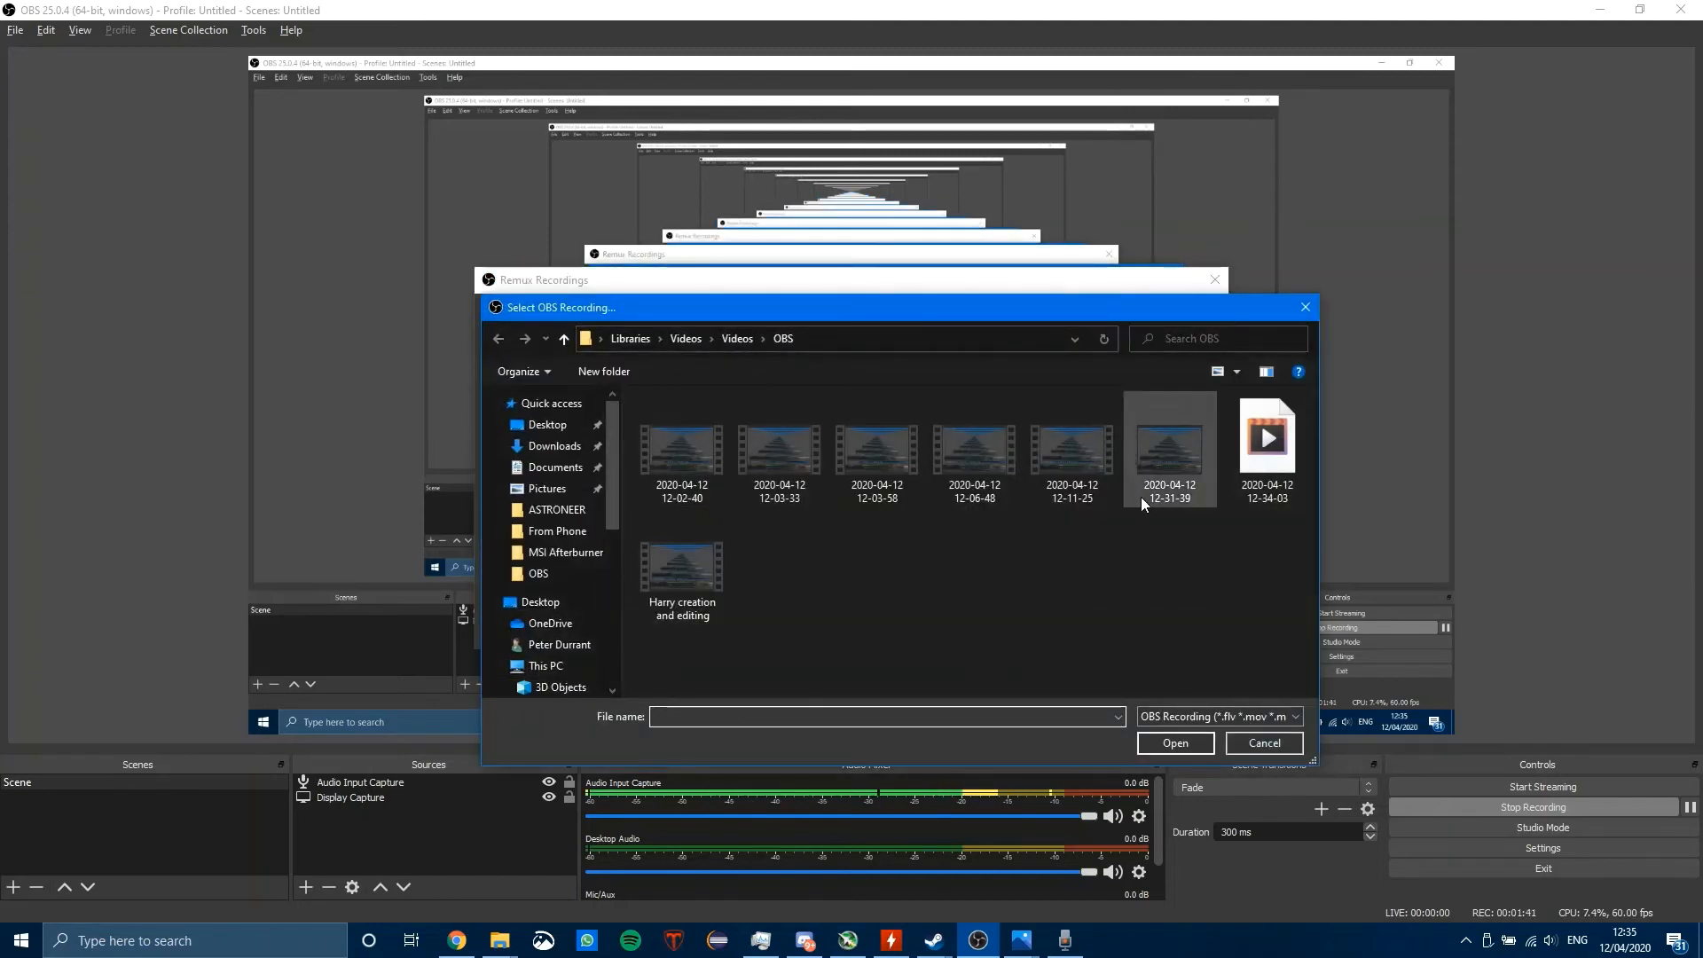
left_click(690, 582)
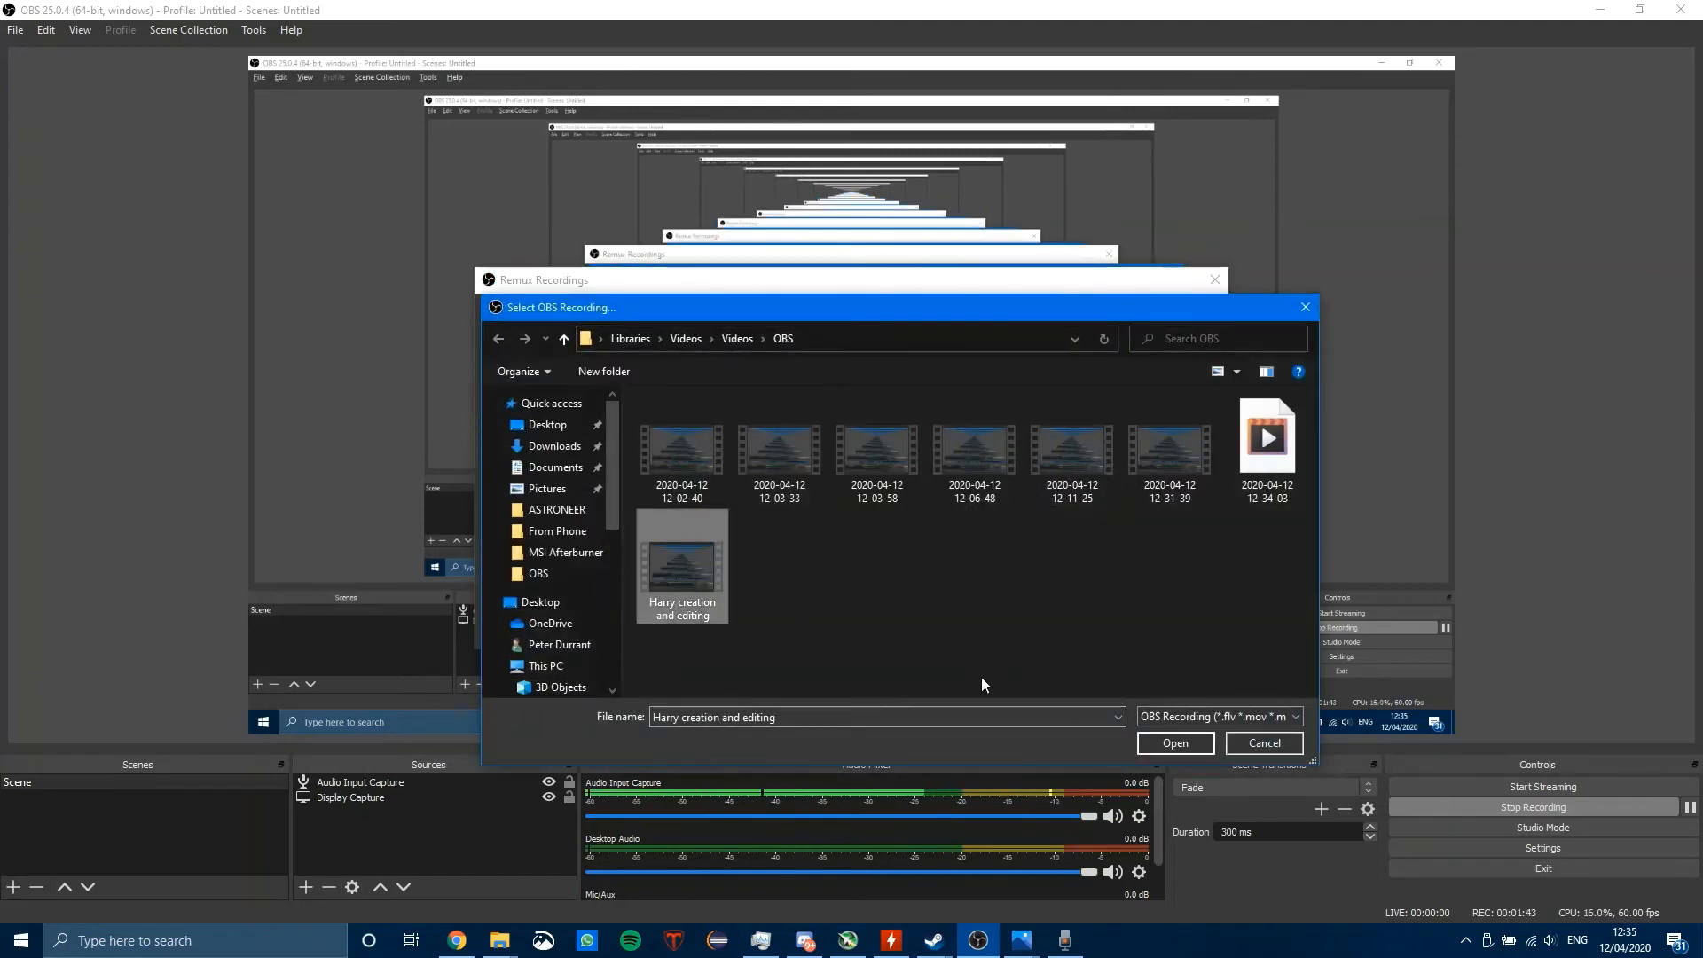
left_click(1188, 744)
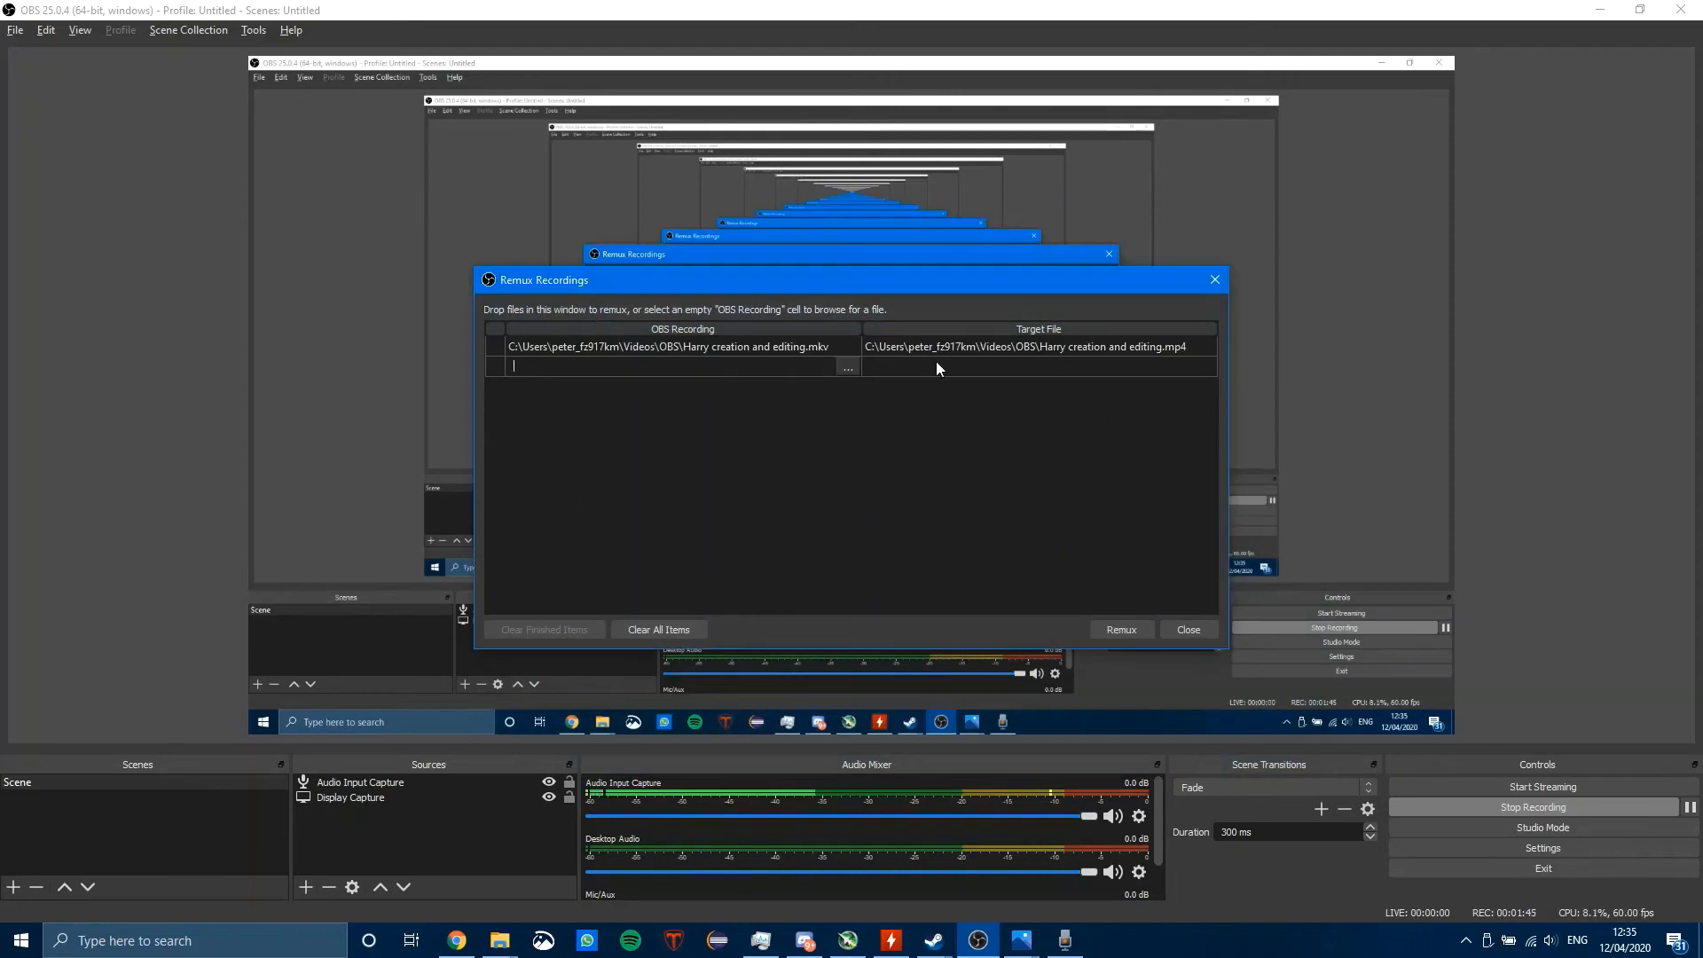
left_click(1188, 630)
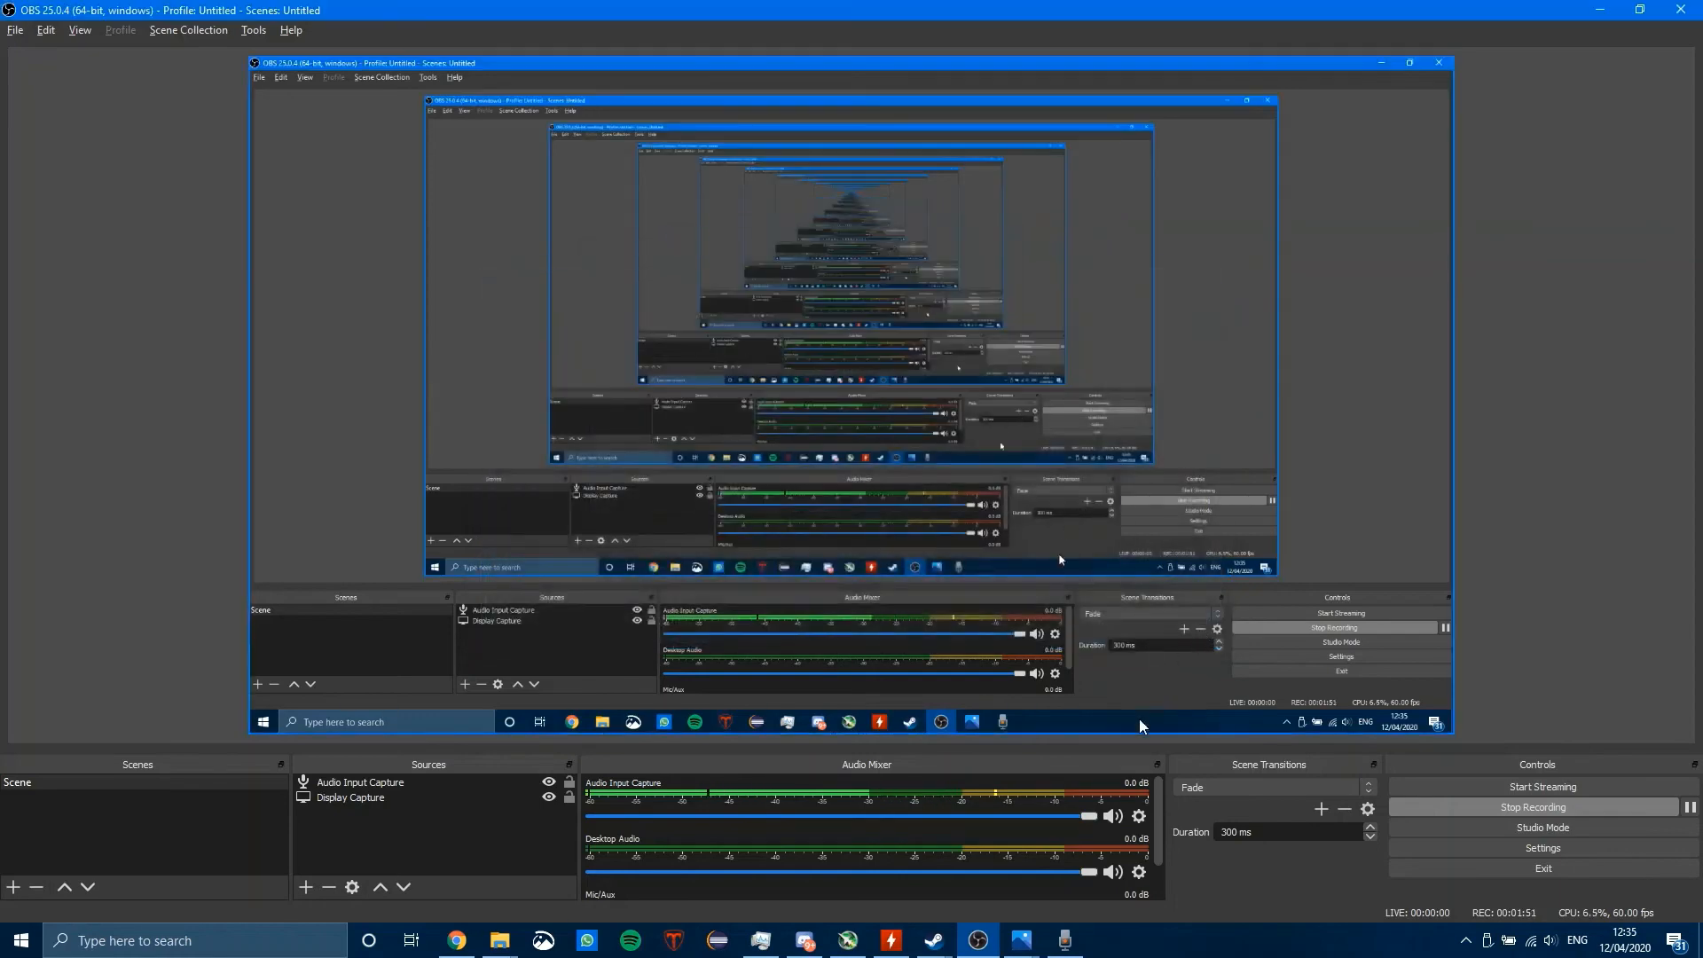
Step: Switch to Photos and place the unused pen clip from the project library at the end of the storyboard
mouse_move(996, 947)
left_click(927, 874)
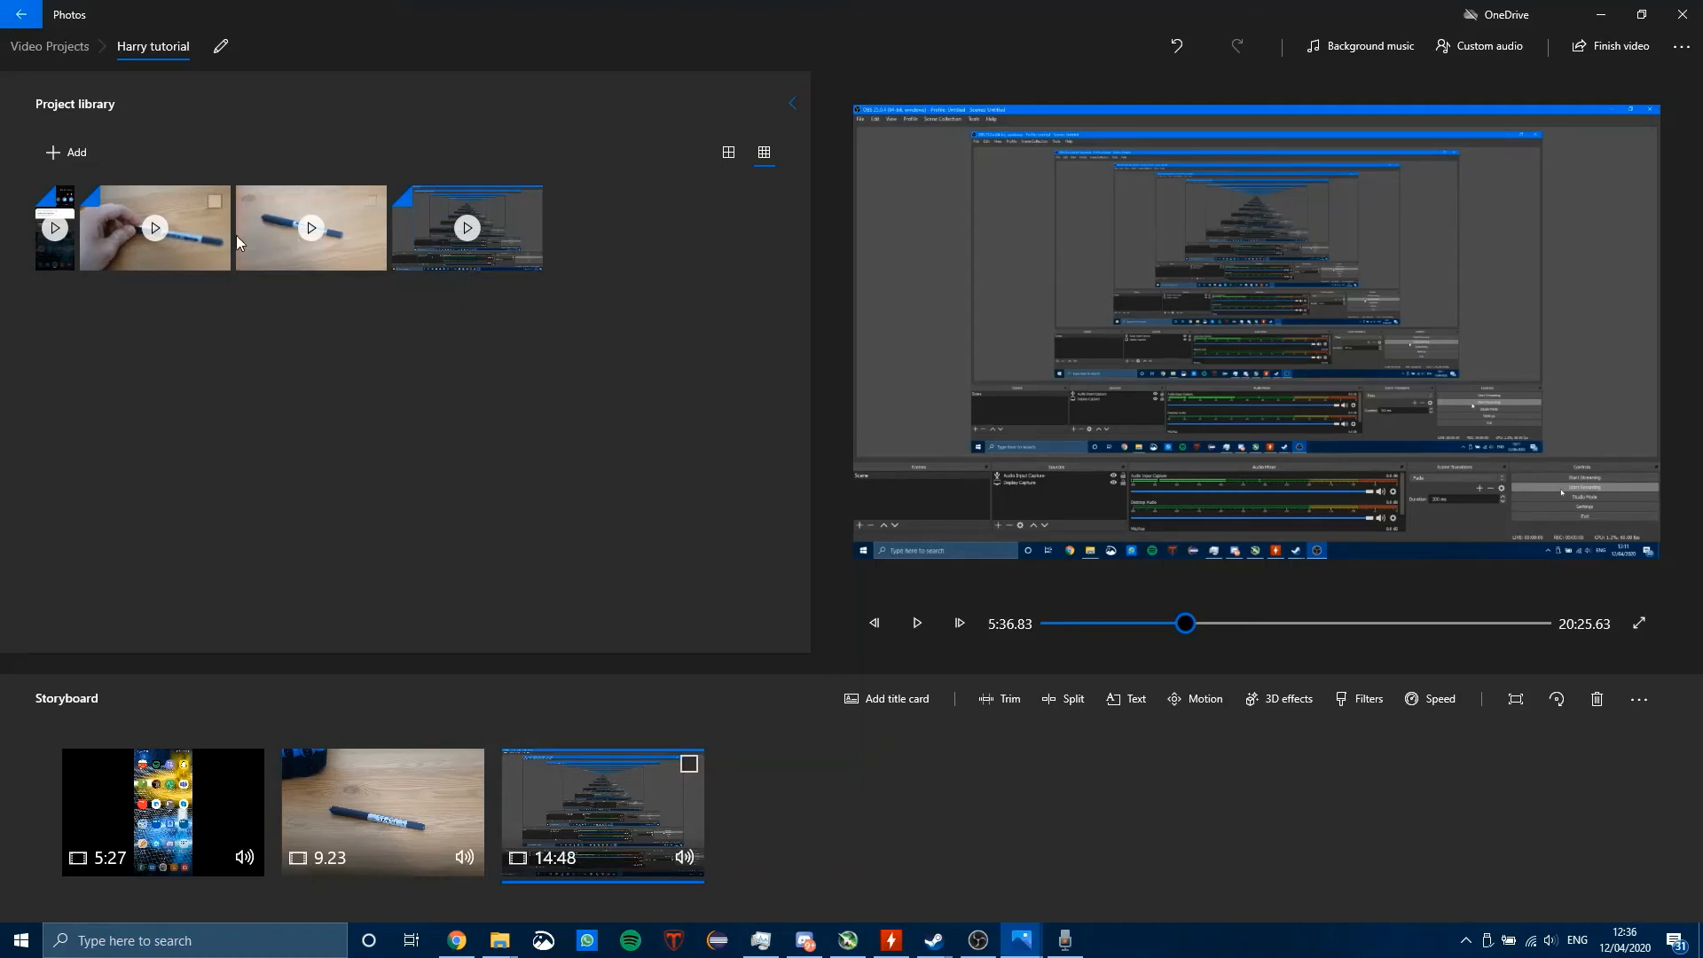
left_click(266, 234)
right_click(318, 230)
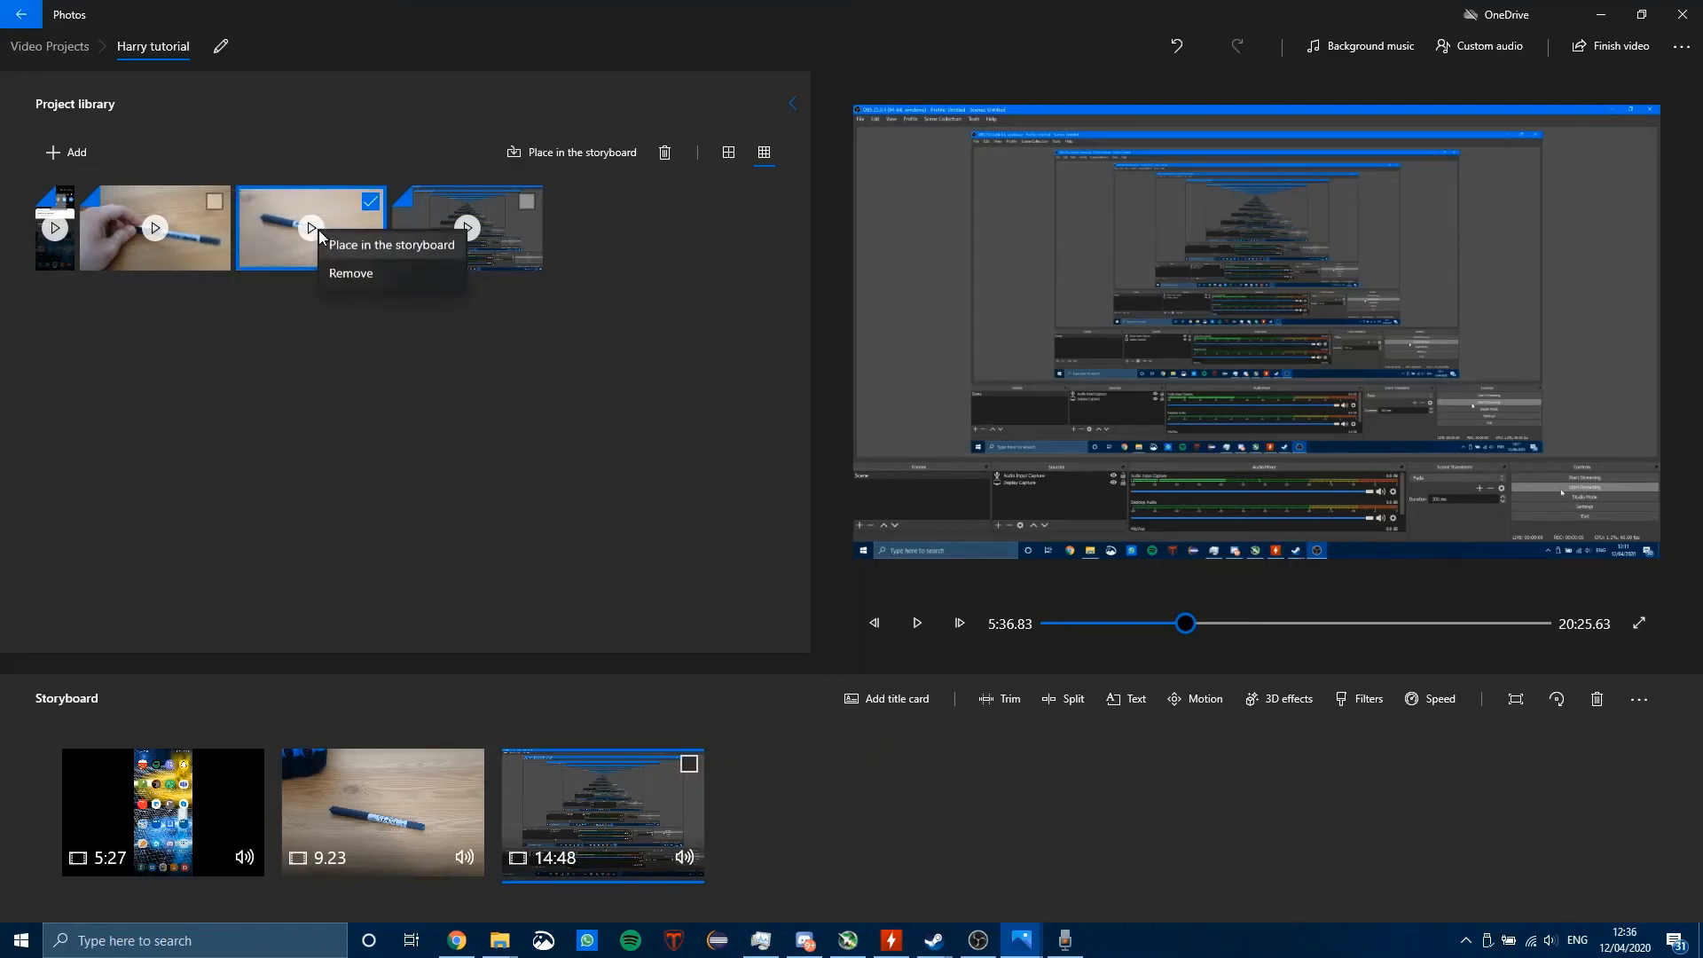
left_click(414, 249)
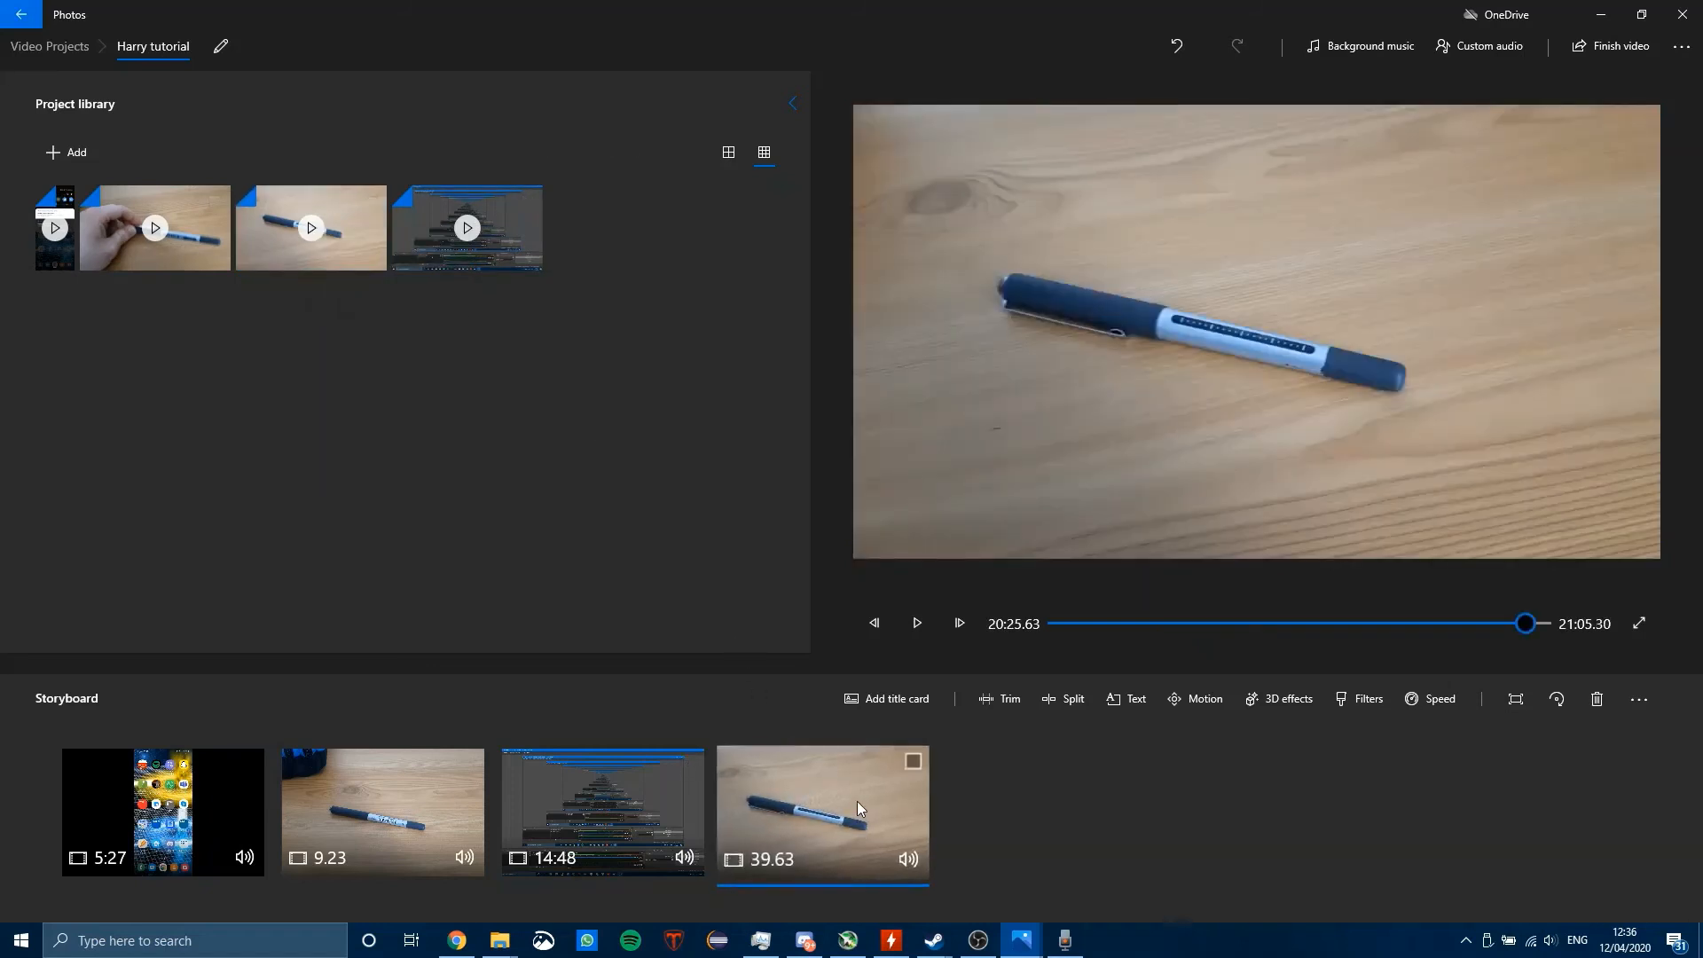
right_click(858, 809)
mouse_move(963, 576)
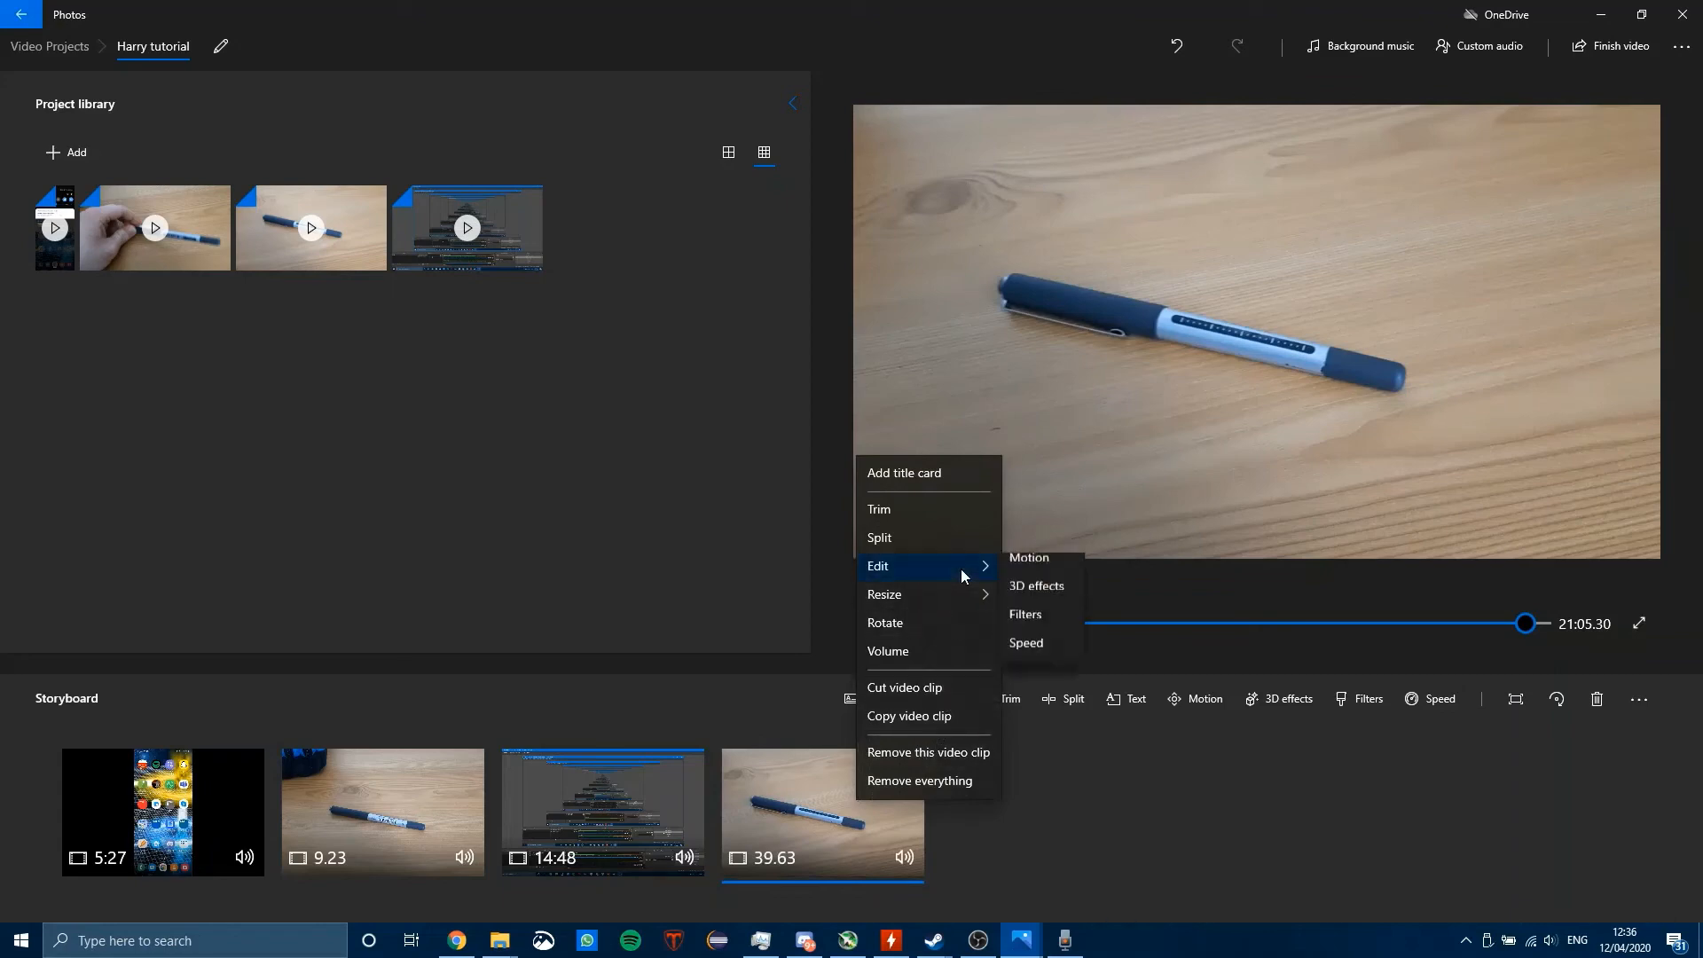
right_click(297, 224)
left_click(445, 465)
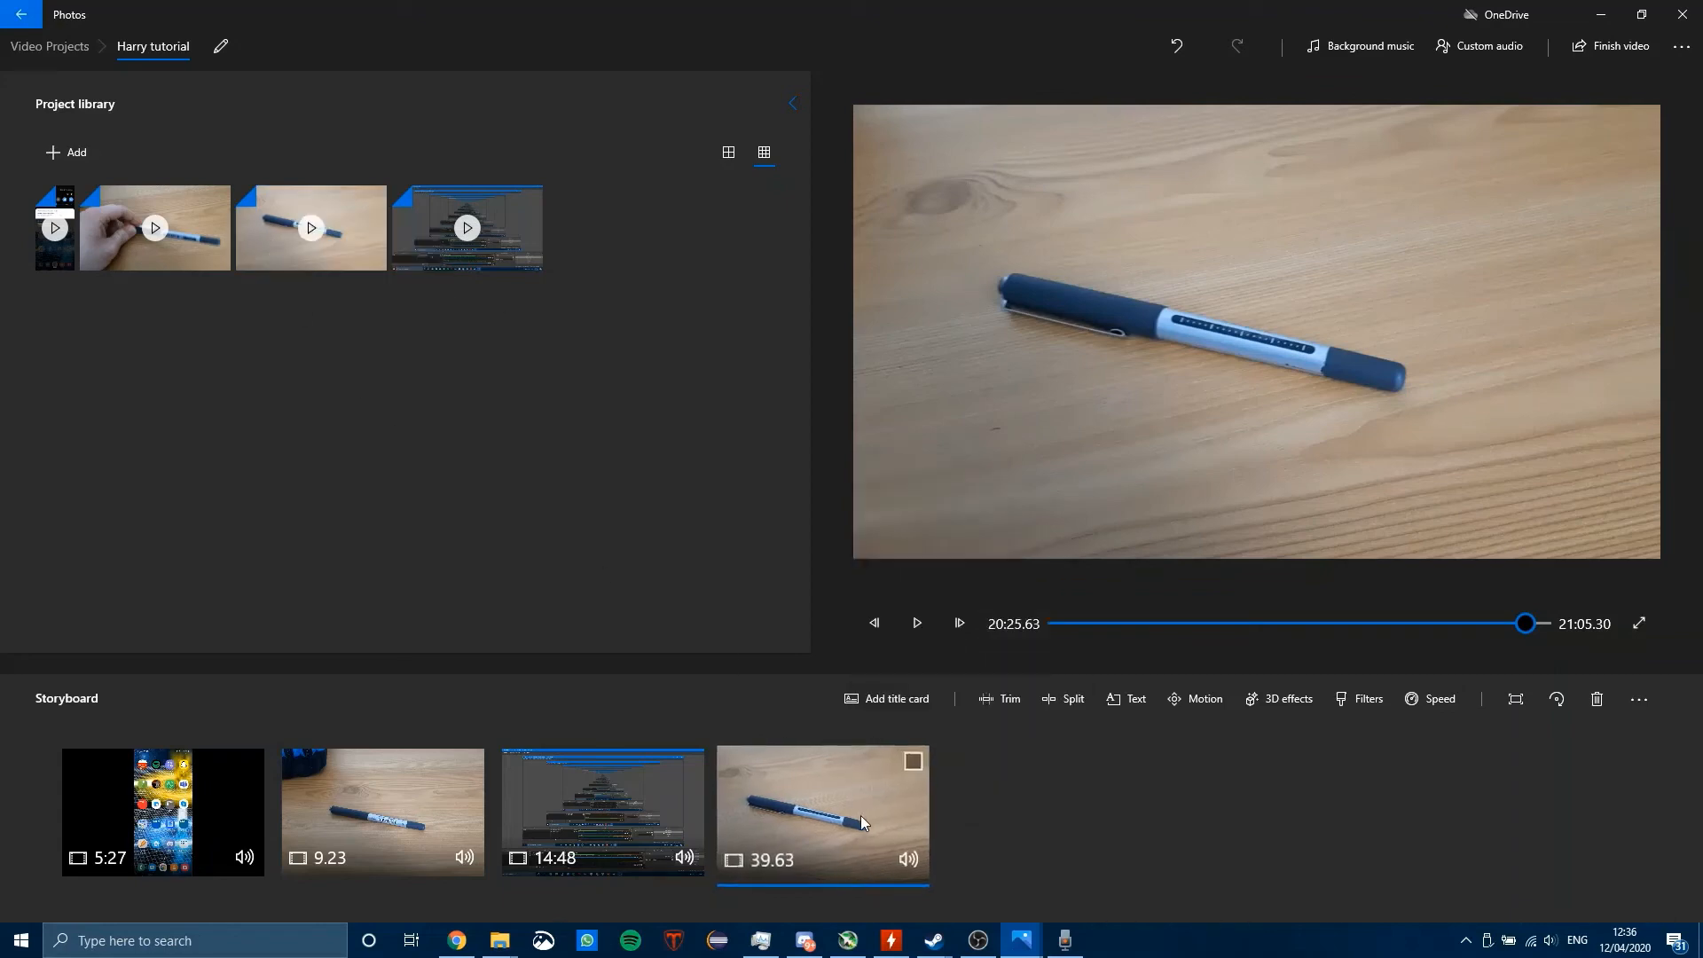
Step: Speed up the last pen clip in the storyboard so it lasts 9.93 seconds, and preview it
right_click(860, 816)
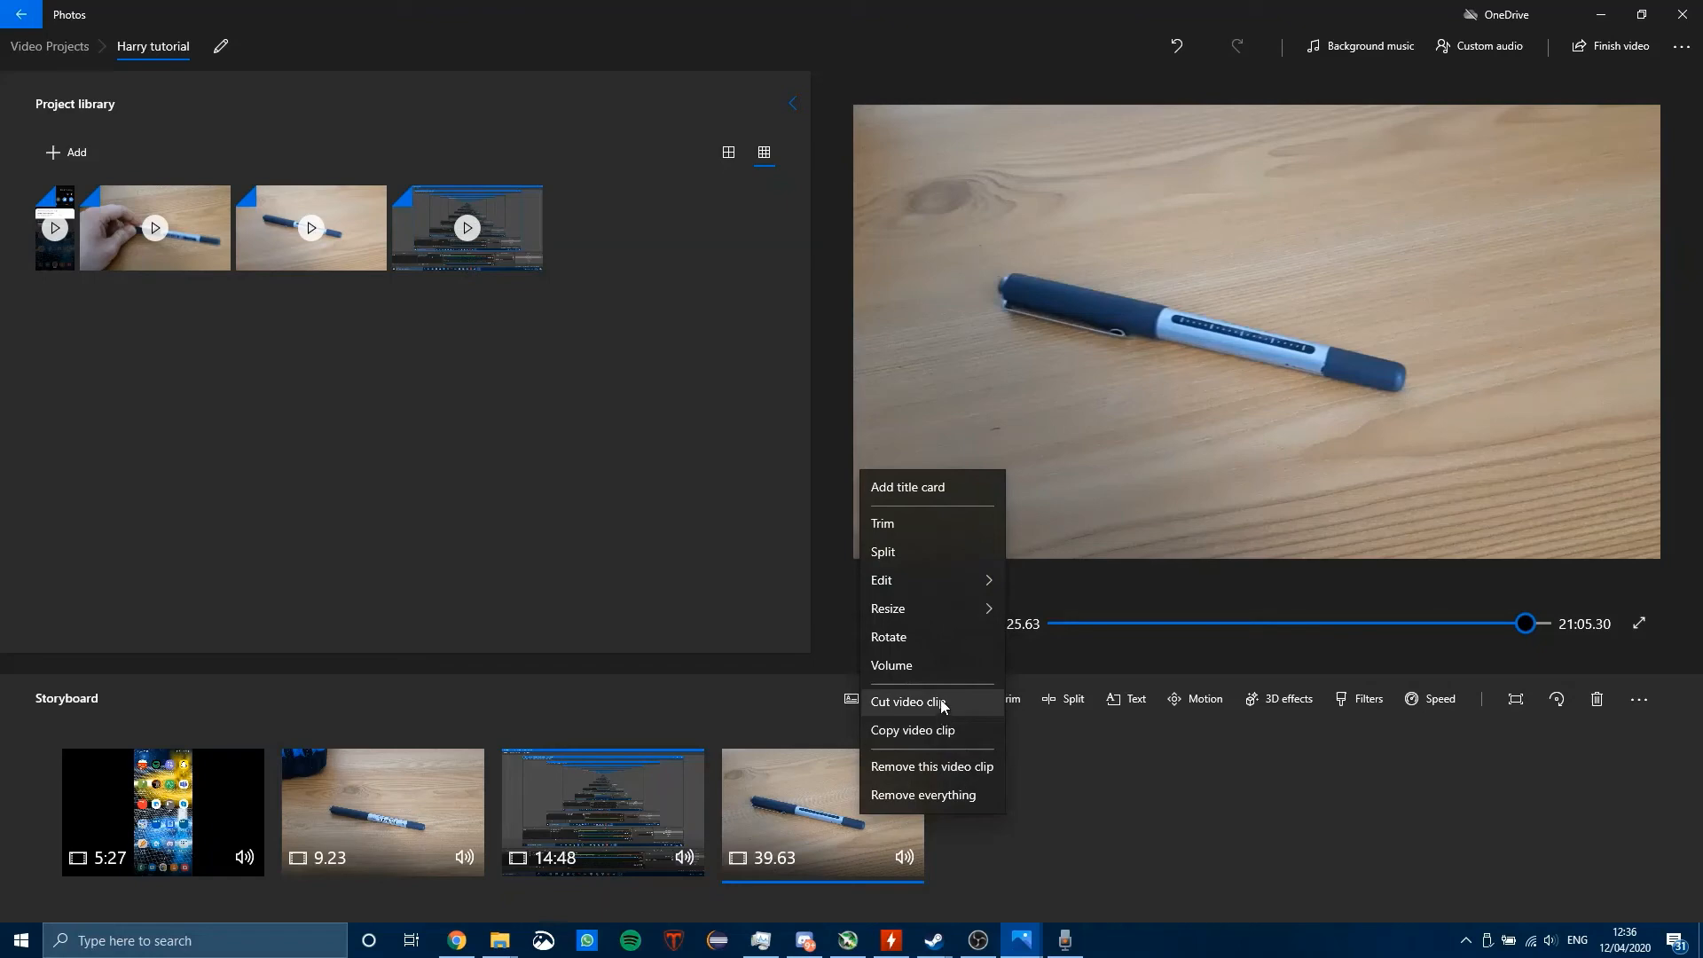
mouse_move(916, 579)
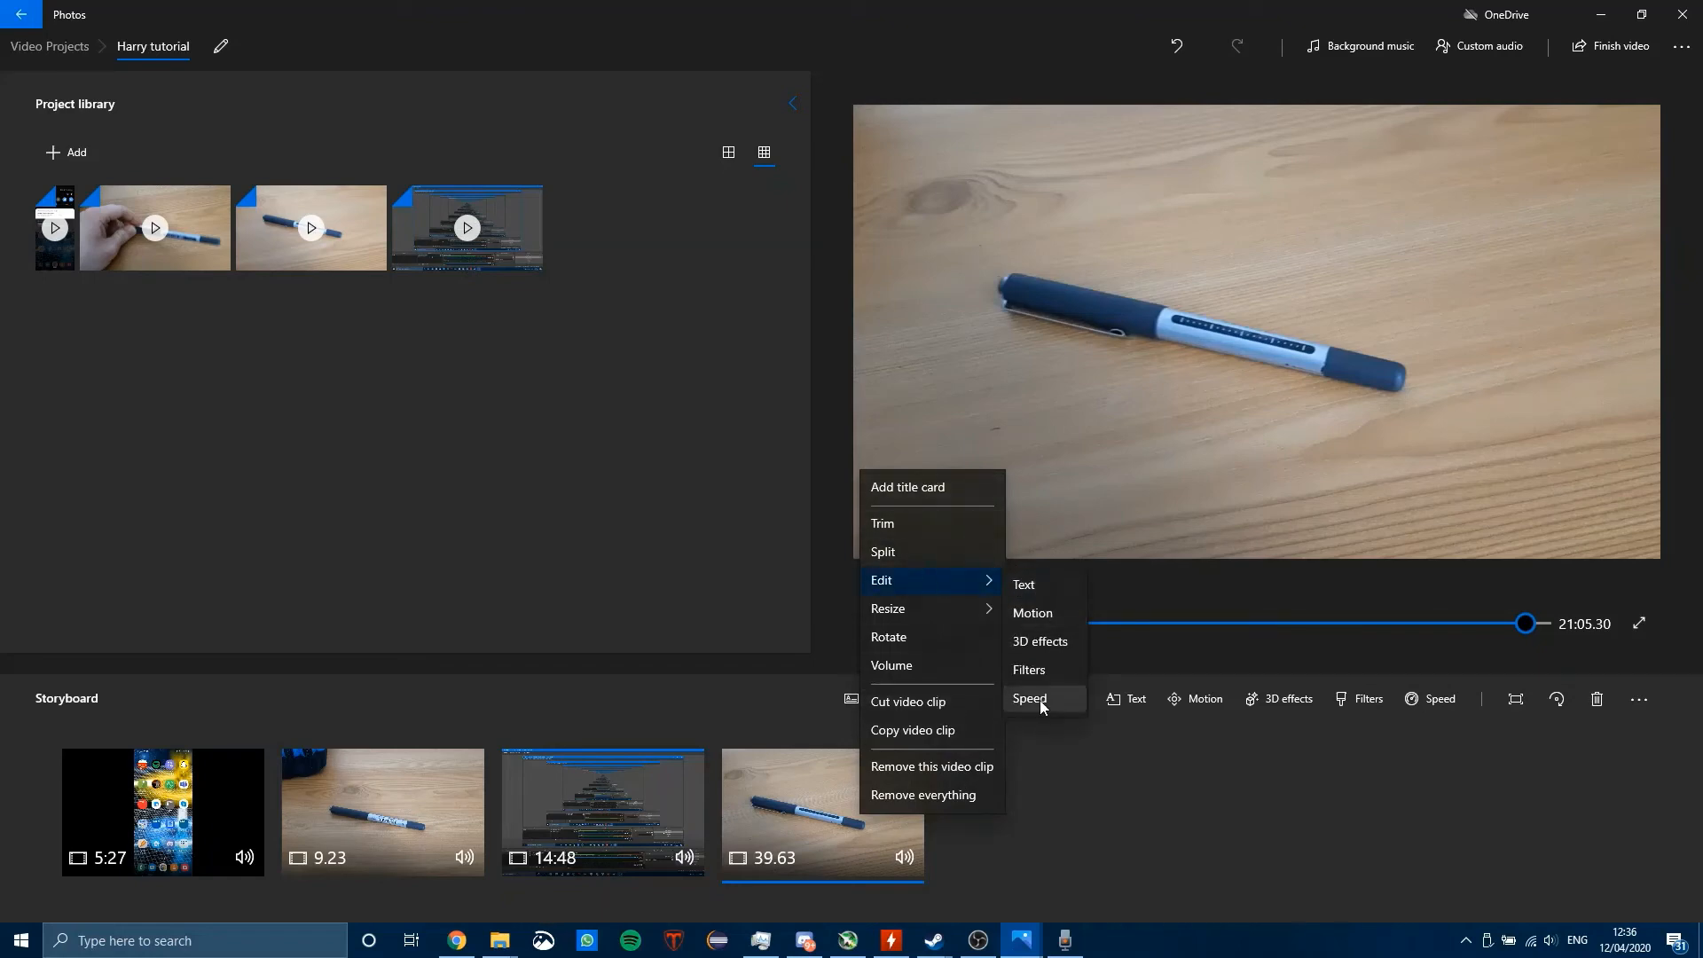
left_click(1029, 699)
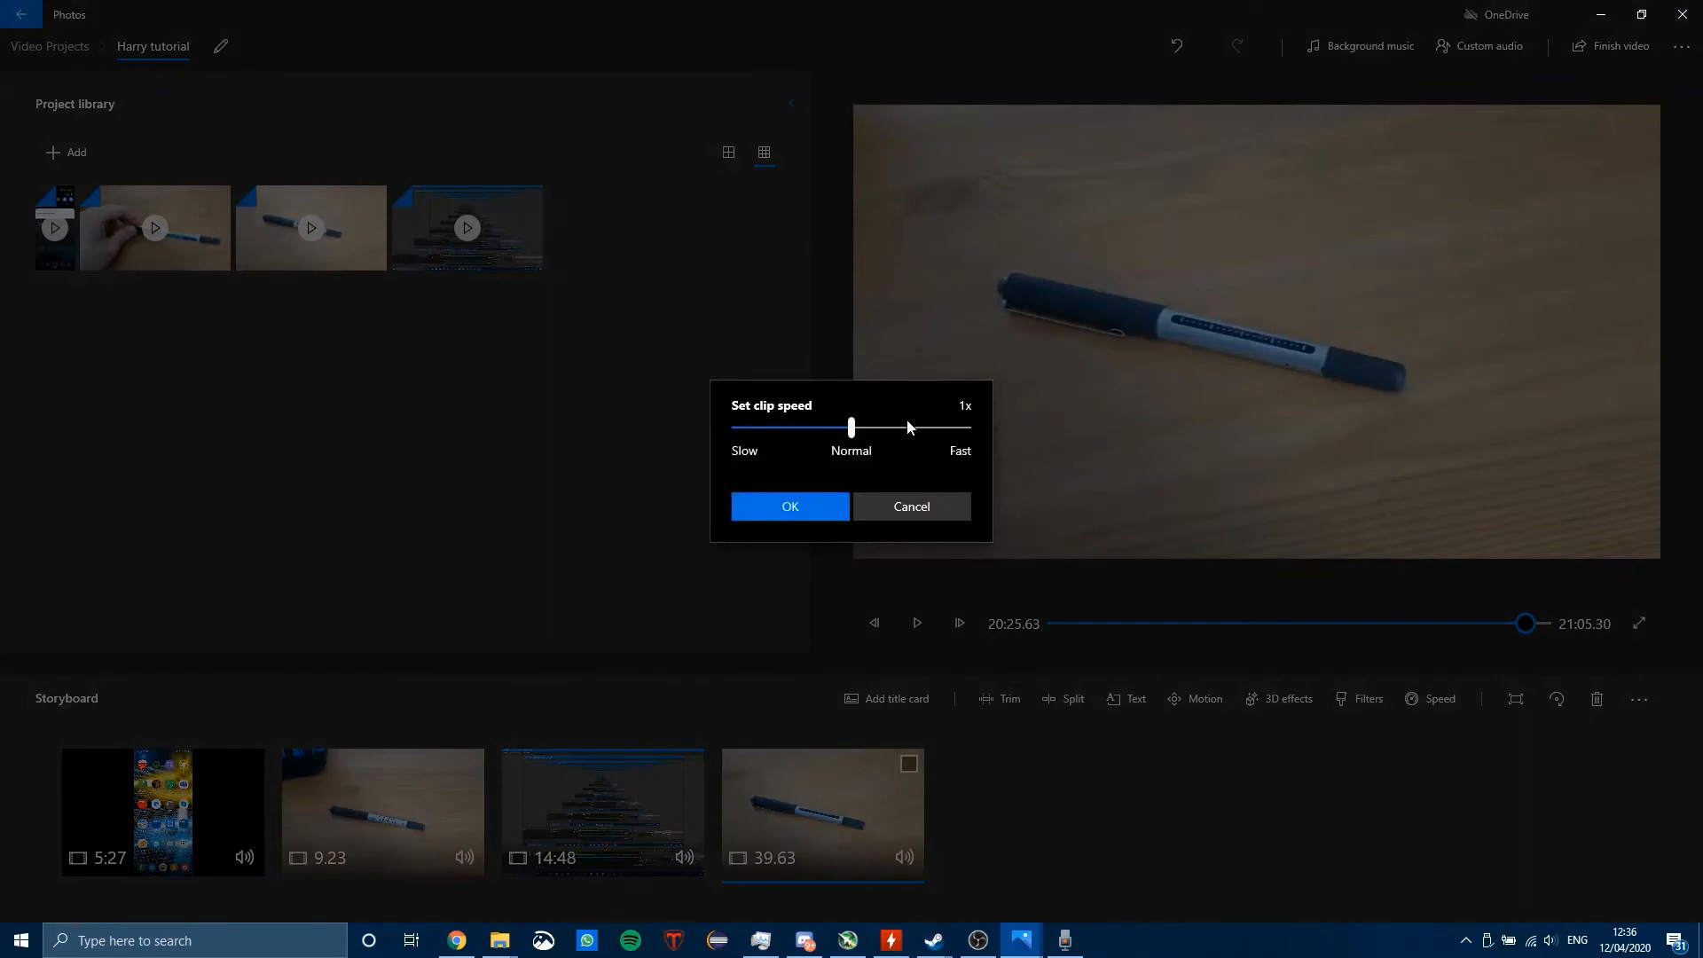
left_click_drag(883, 427, 912, 430)
left_click(847, 506)
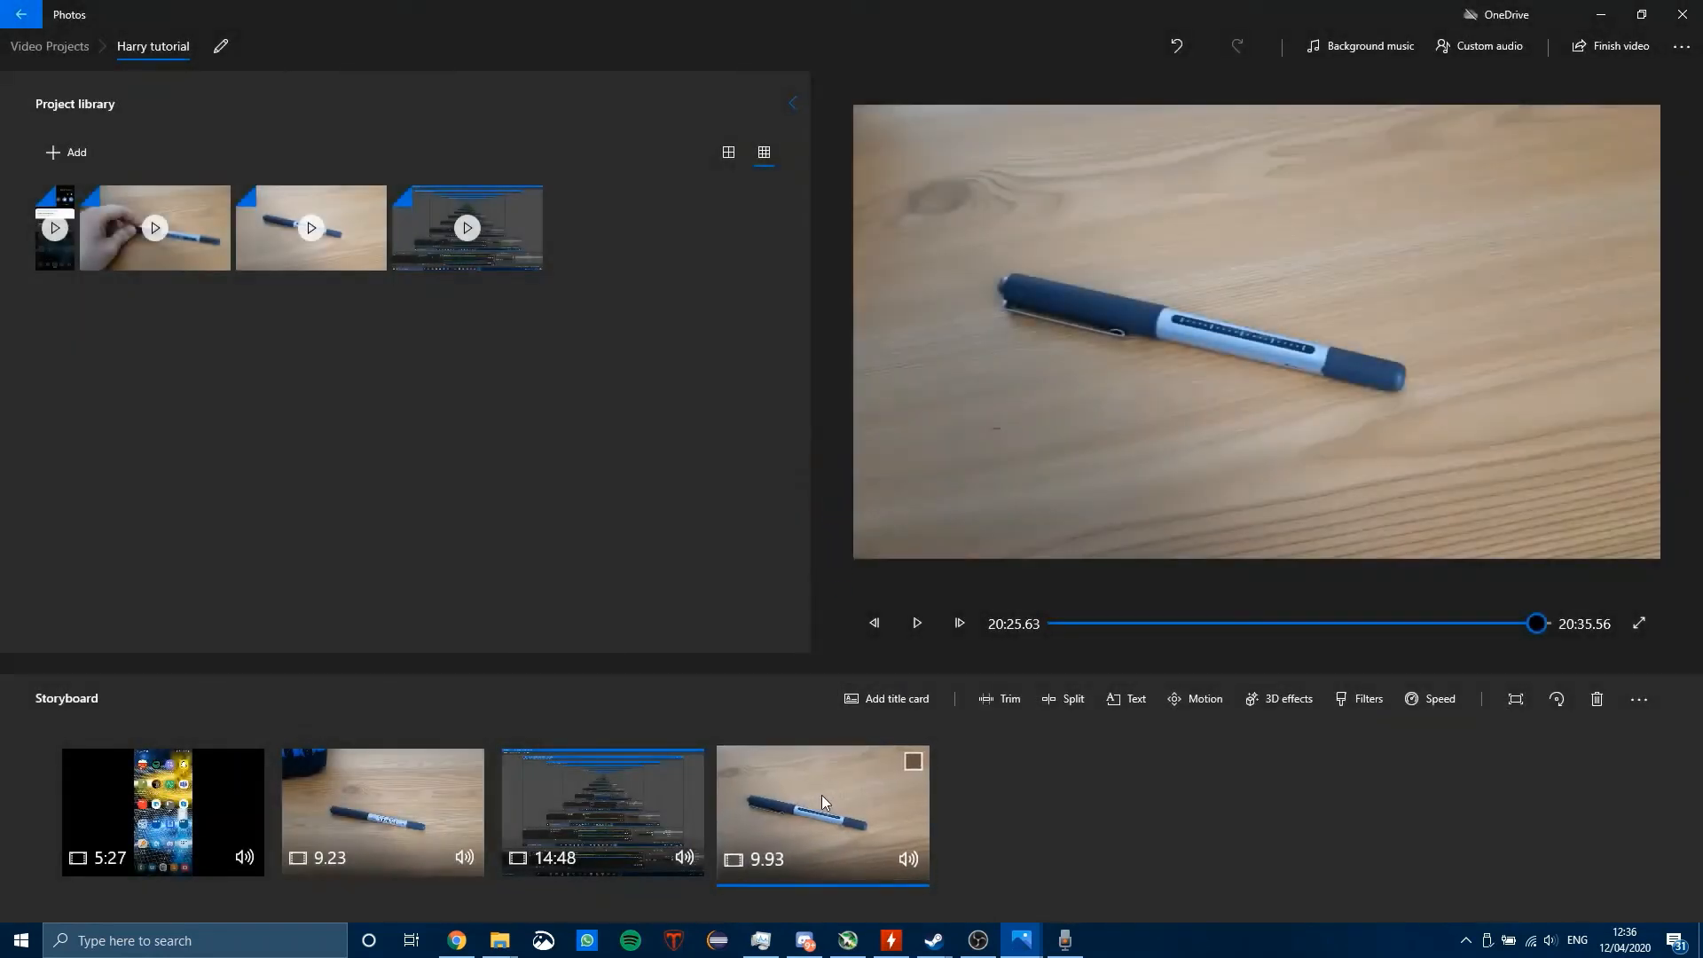
left_click(916, 623)
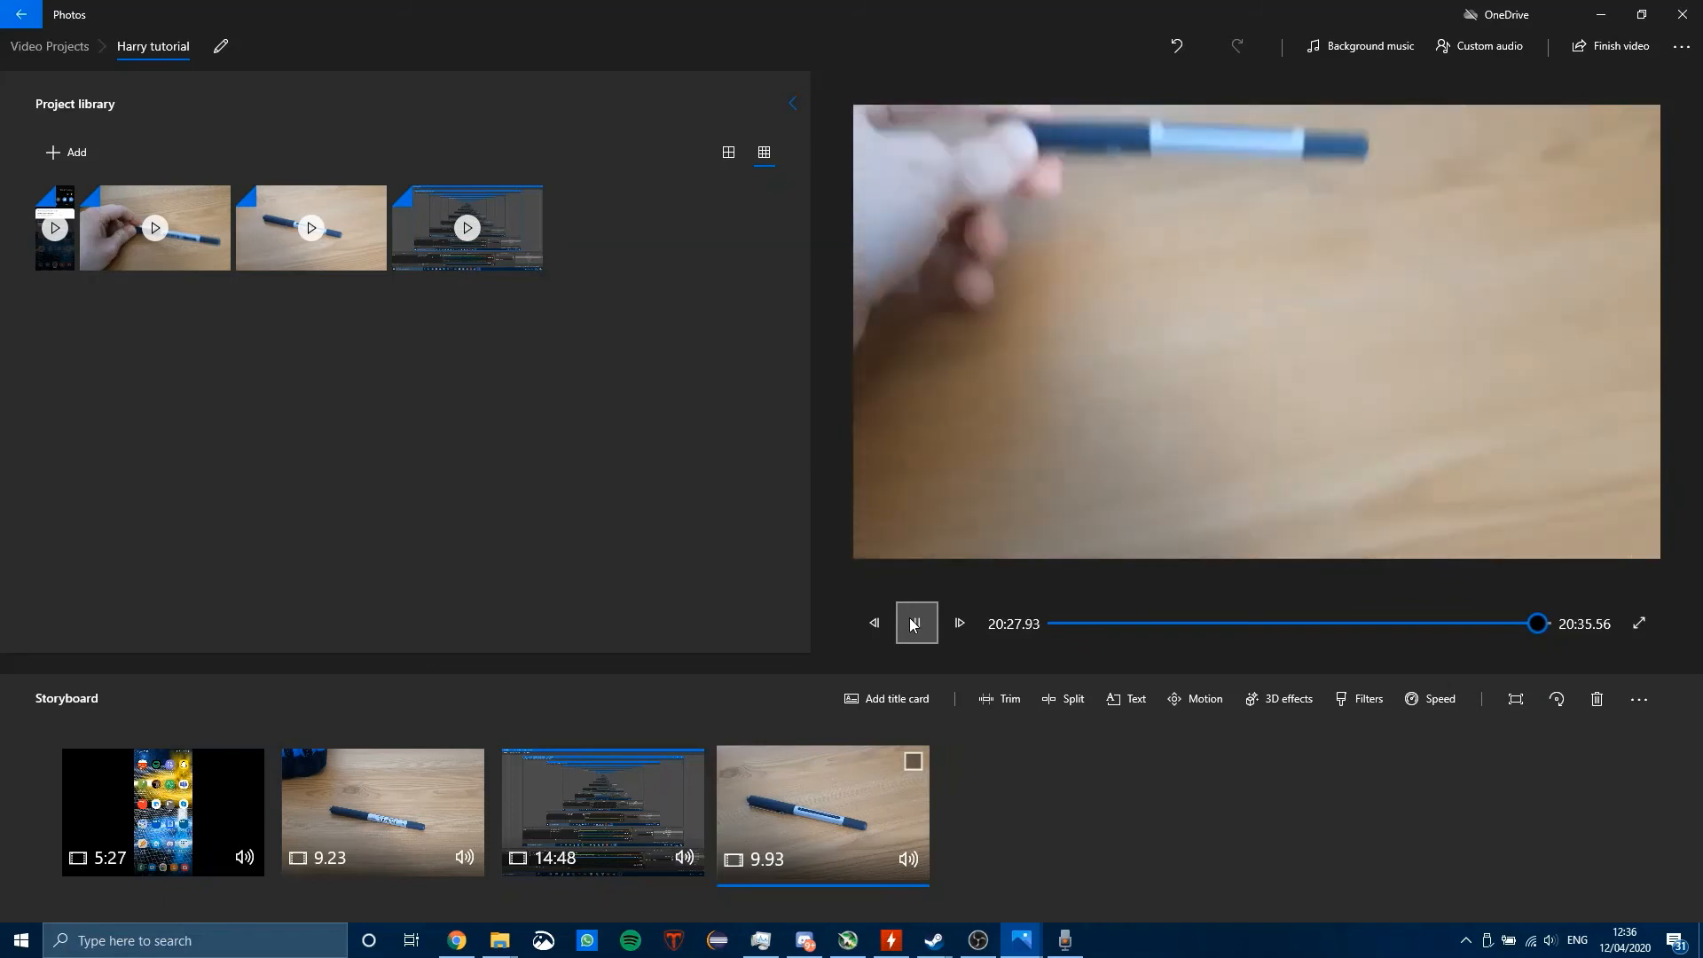
Step: Mute the last pen clip in the storyboard and resume its preview
right_click(825, 827)
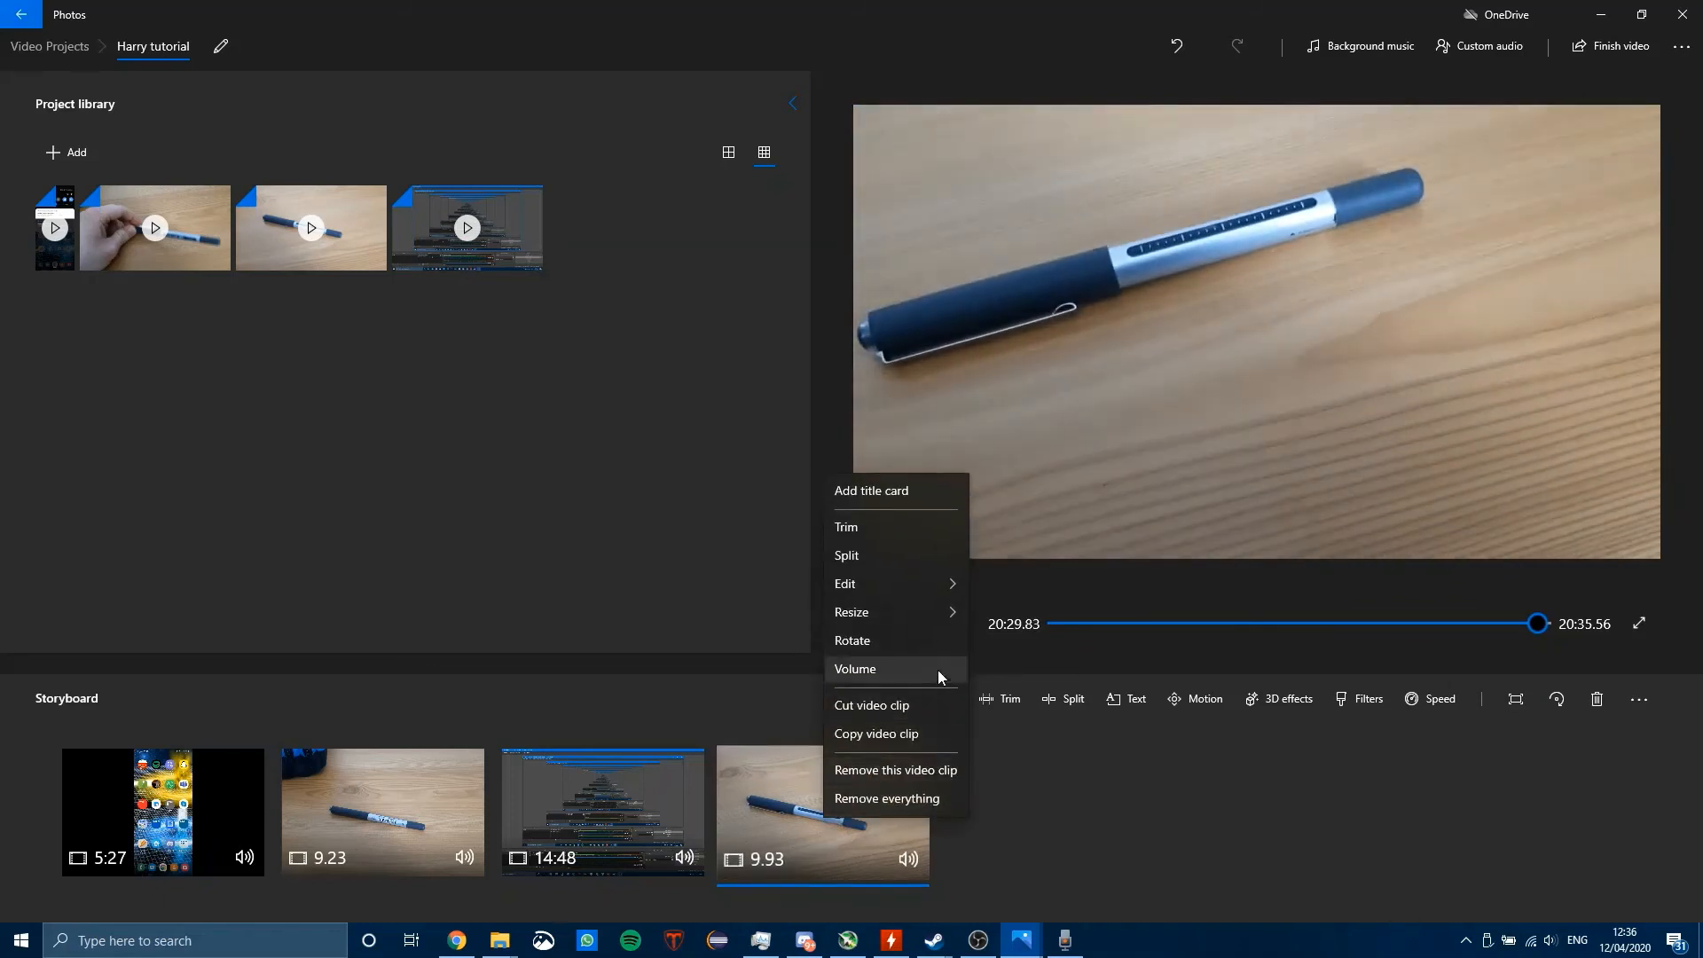
left_click(939, 668)
left_click_drag(908, 761, 907, 841)
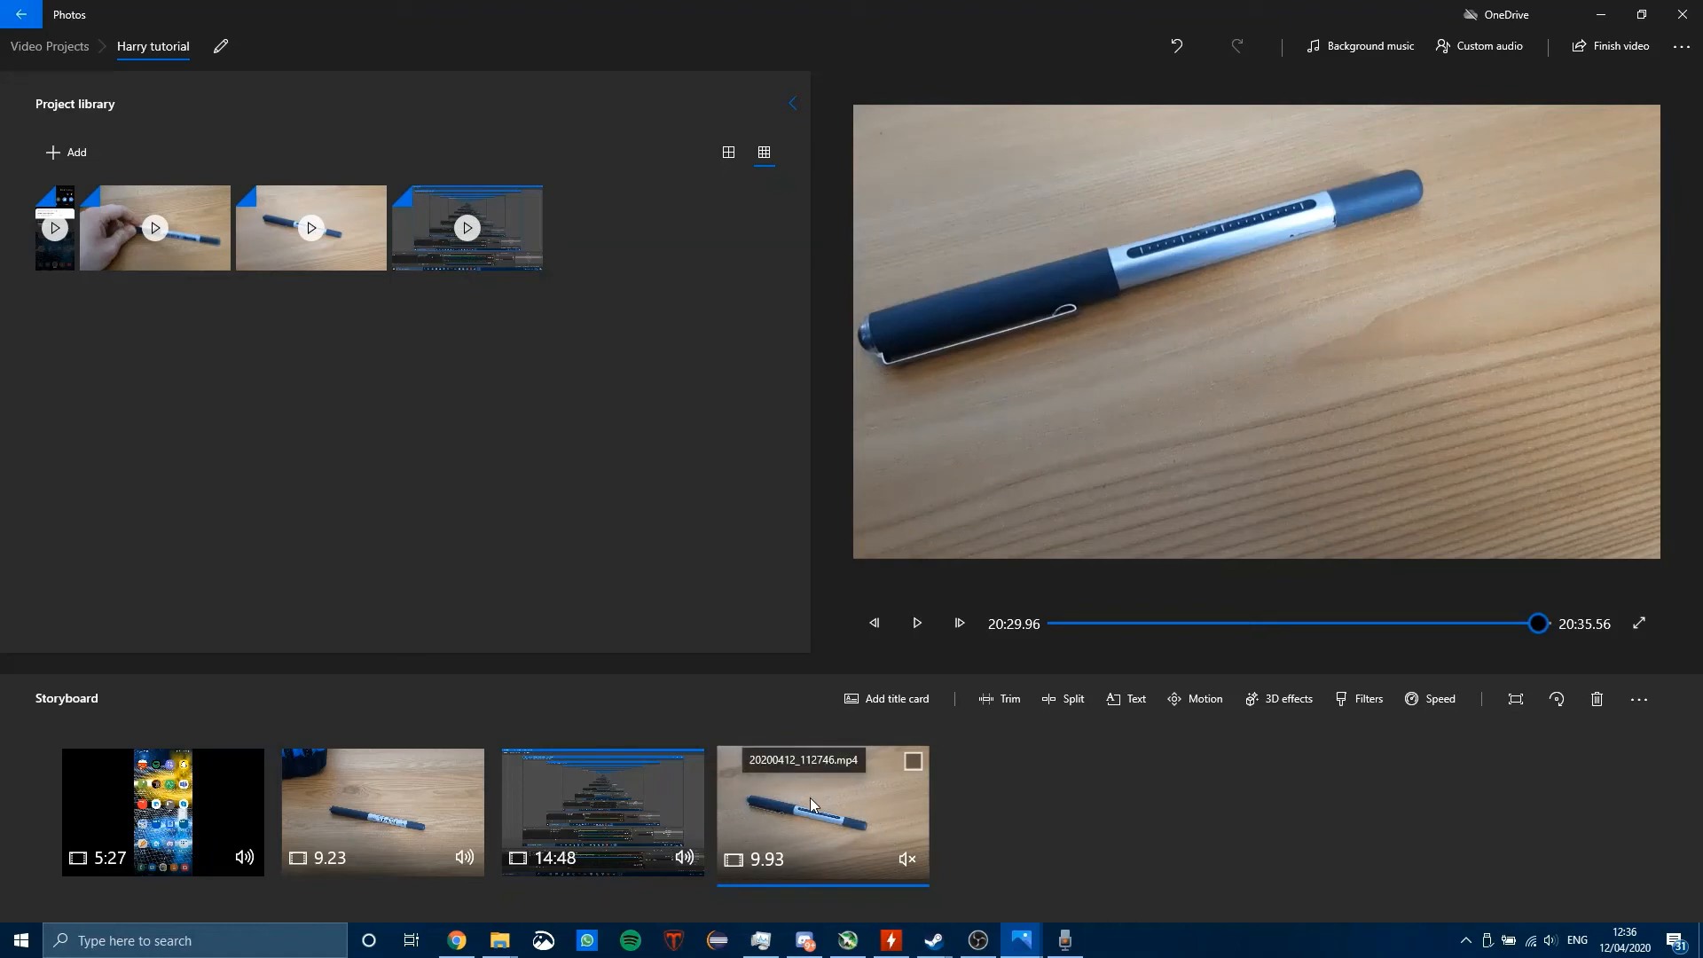
left_click(917, 622)
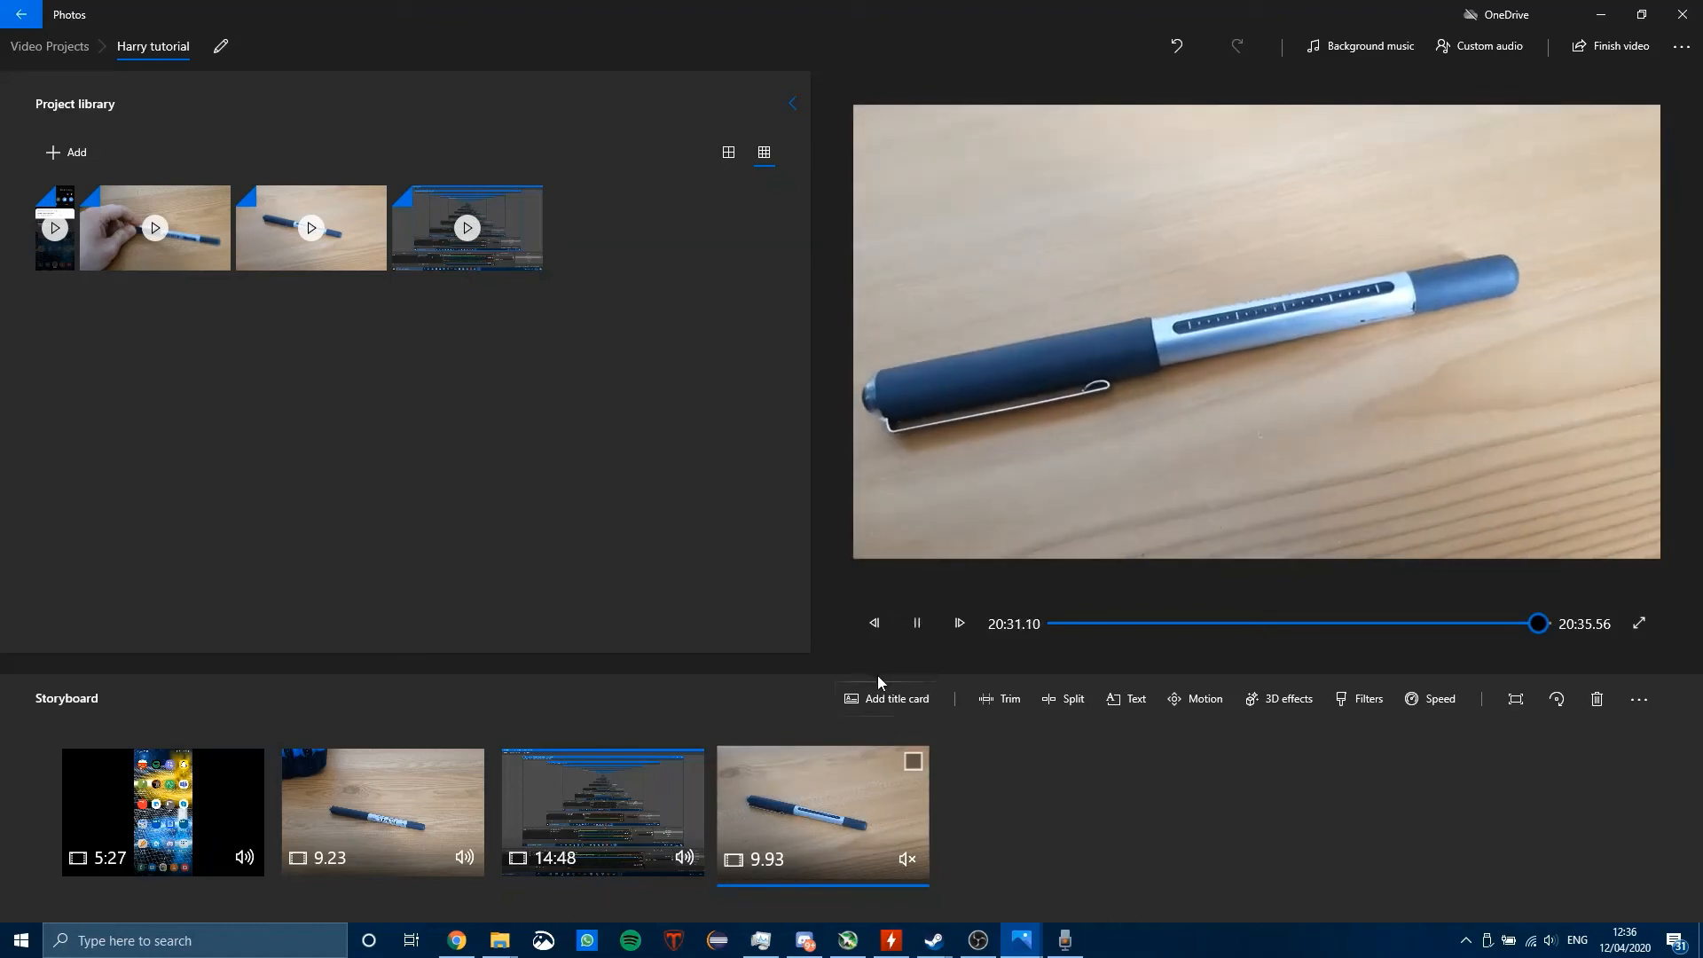
Step: Slow down the last pen clip in the storyboard so it lasts 39.73 seconds
left_click(917, 637)
right_click(822, 814)
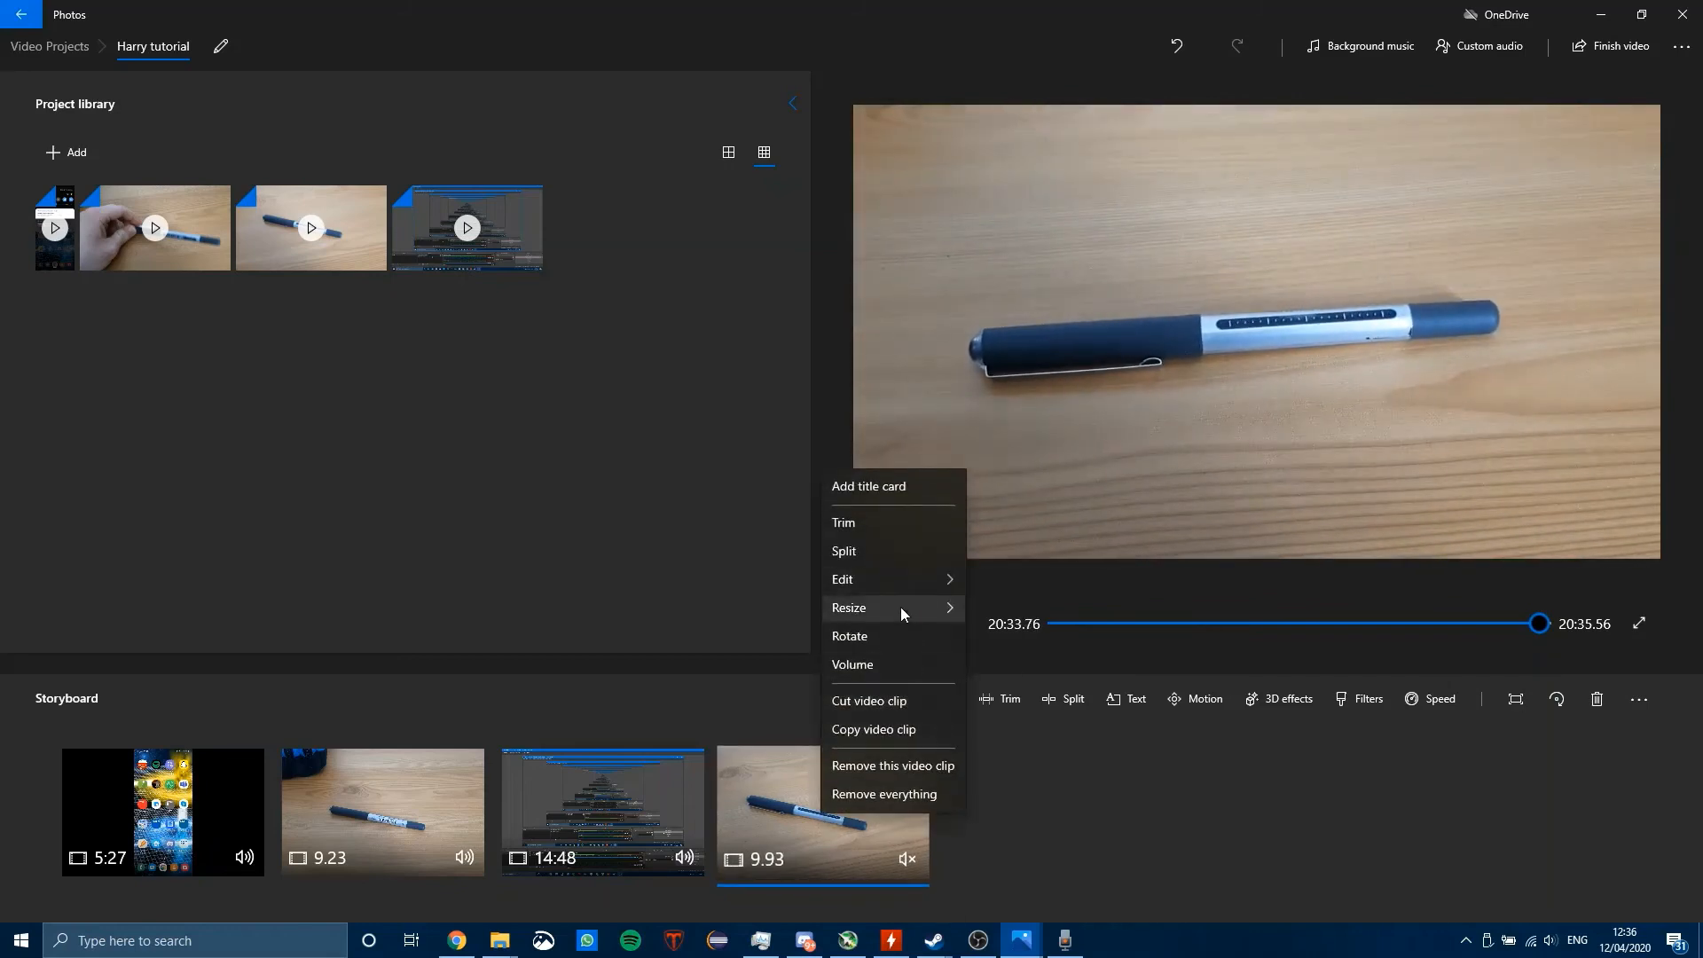
mouse_move(897, 573)
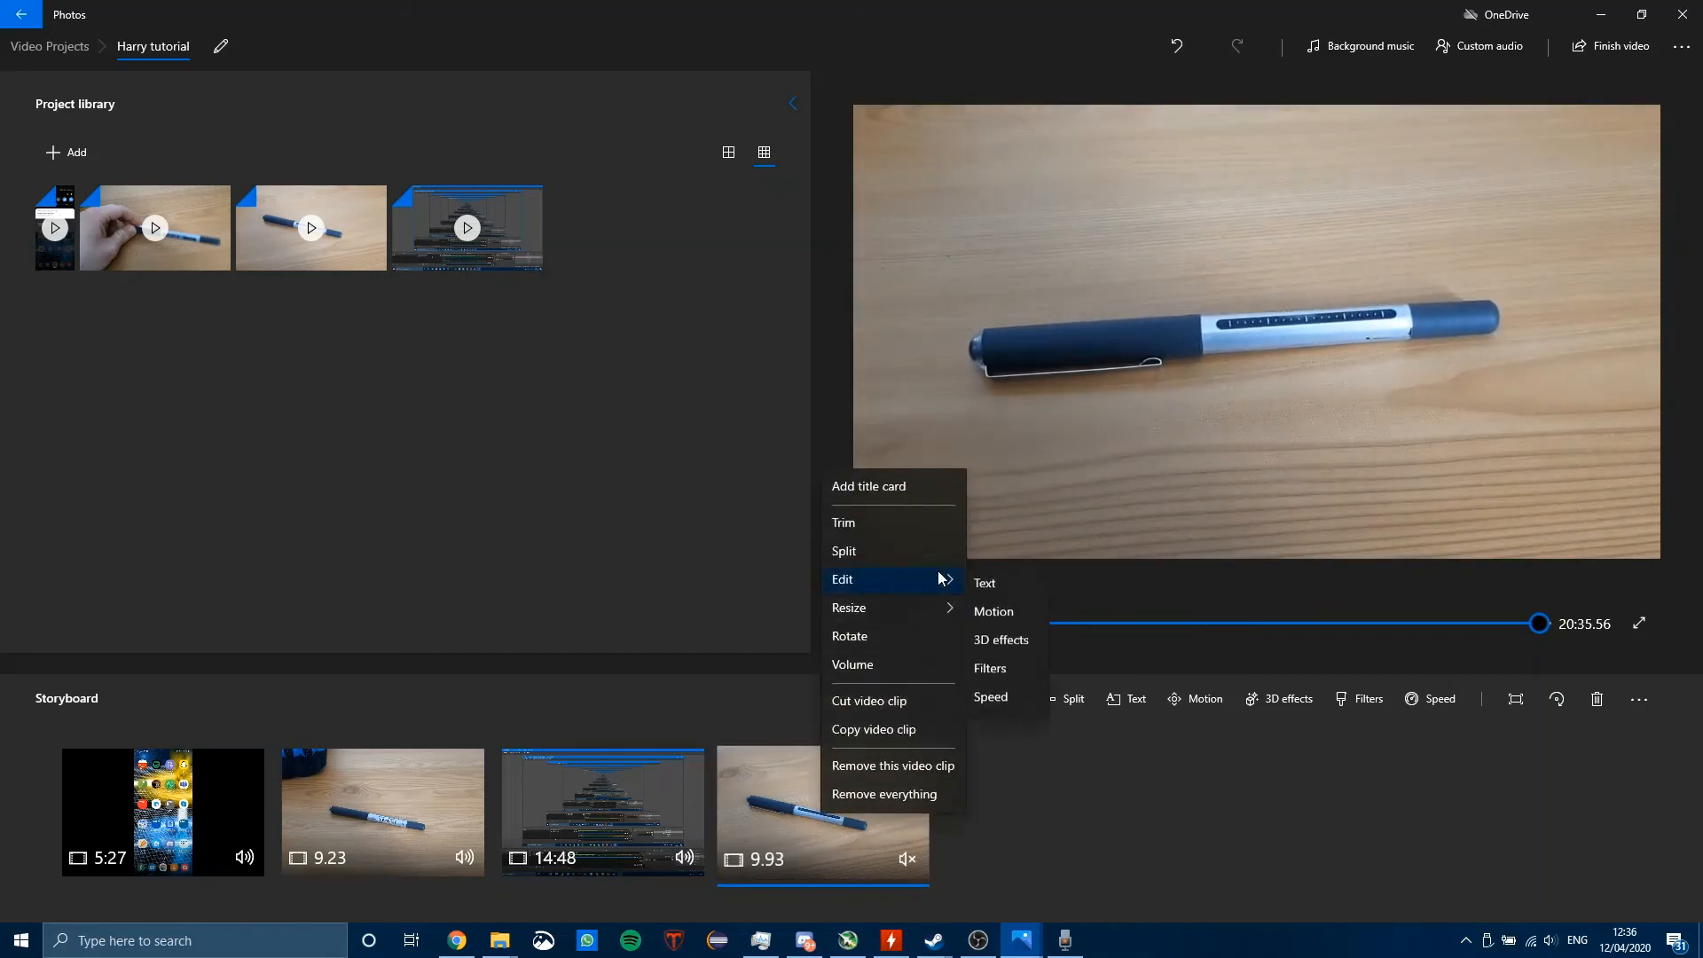
left_click(1011, 696)
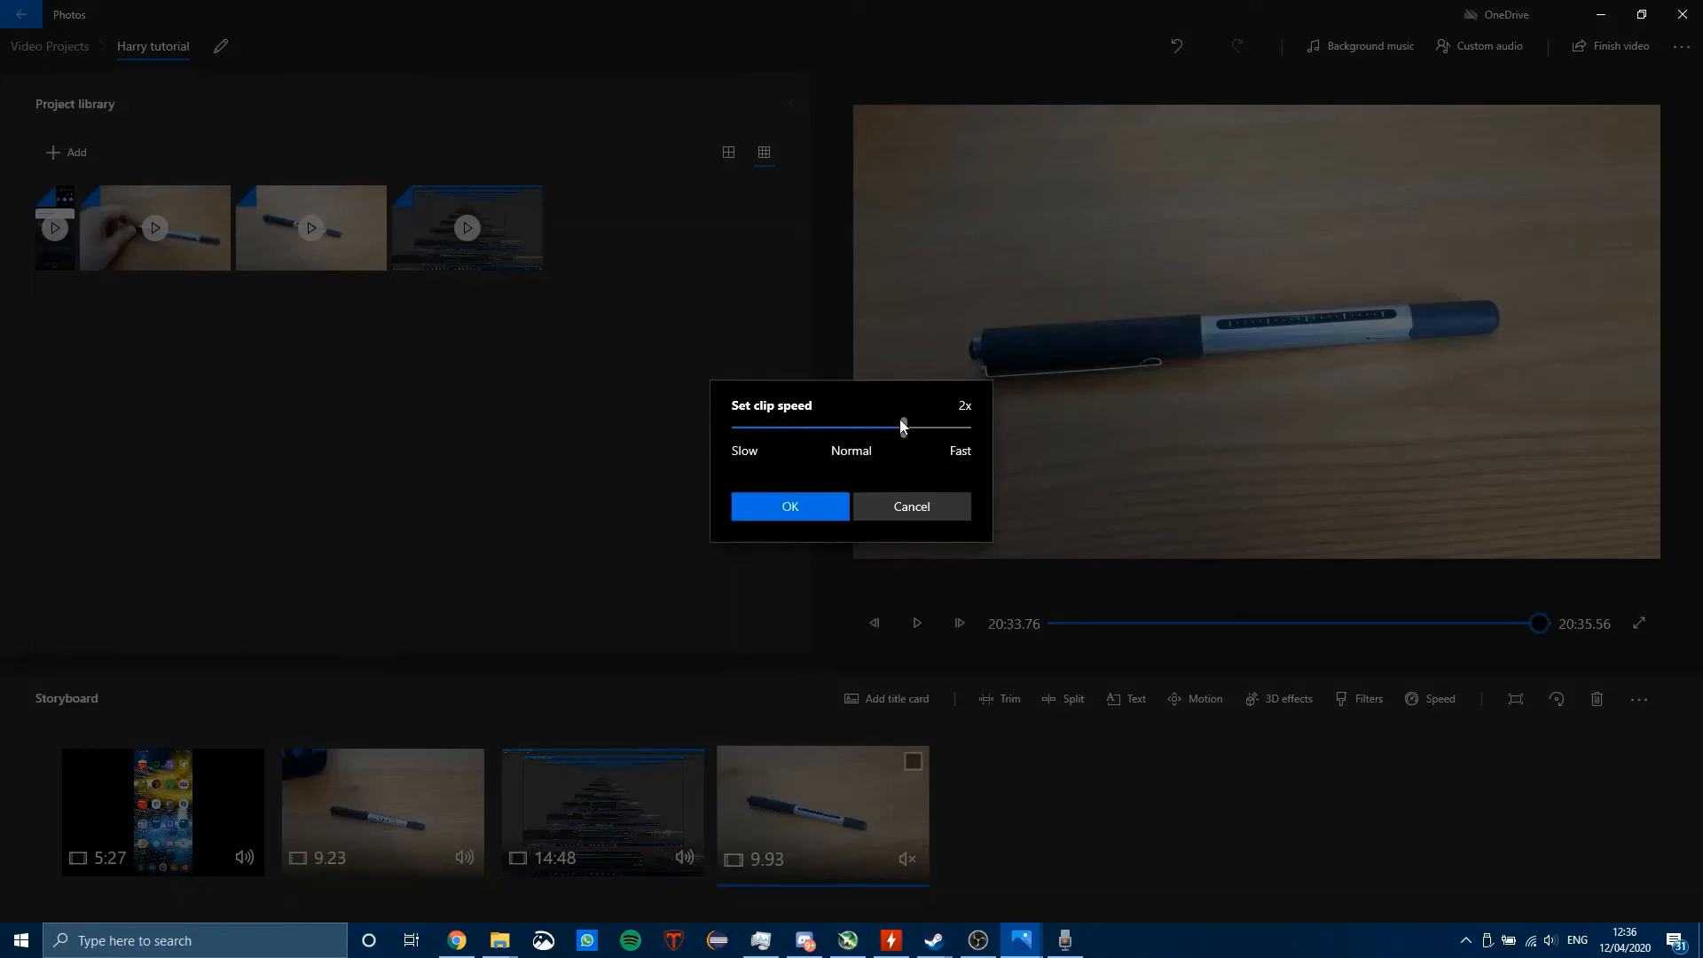
left_click_drag(902, 425, 849, 413)
left_click(808, 502)
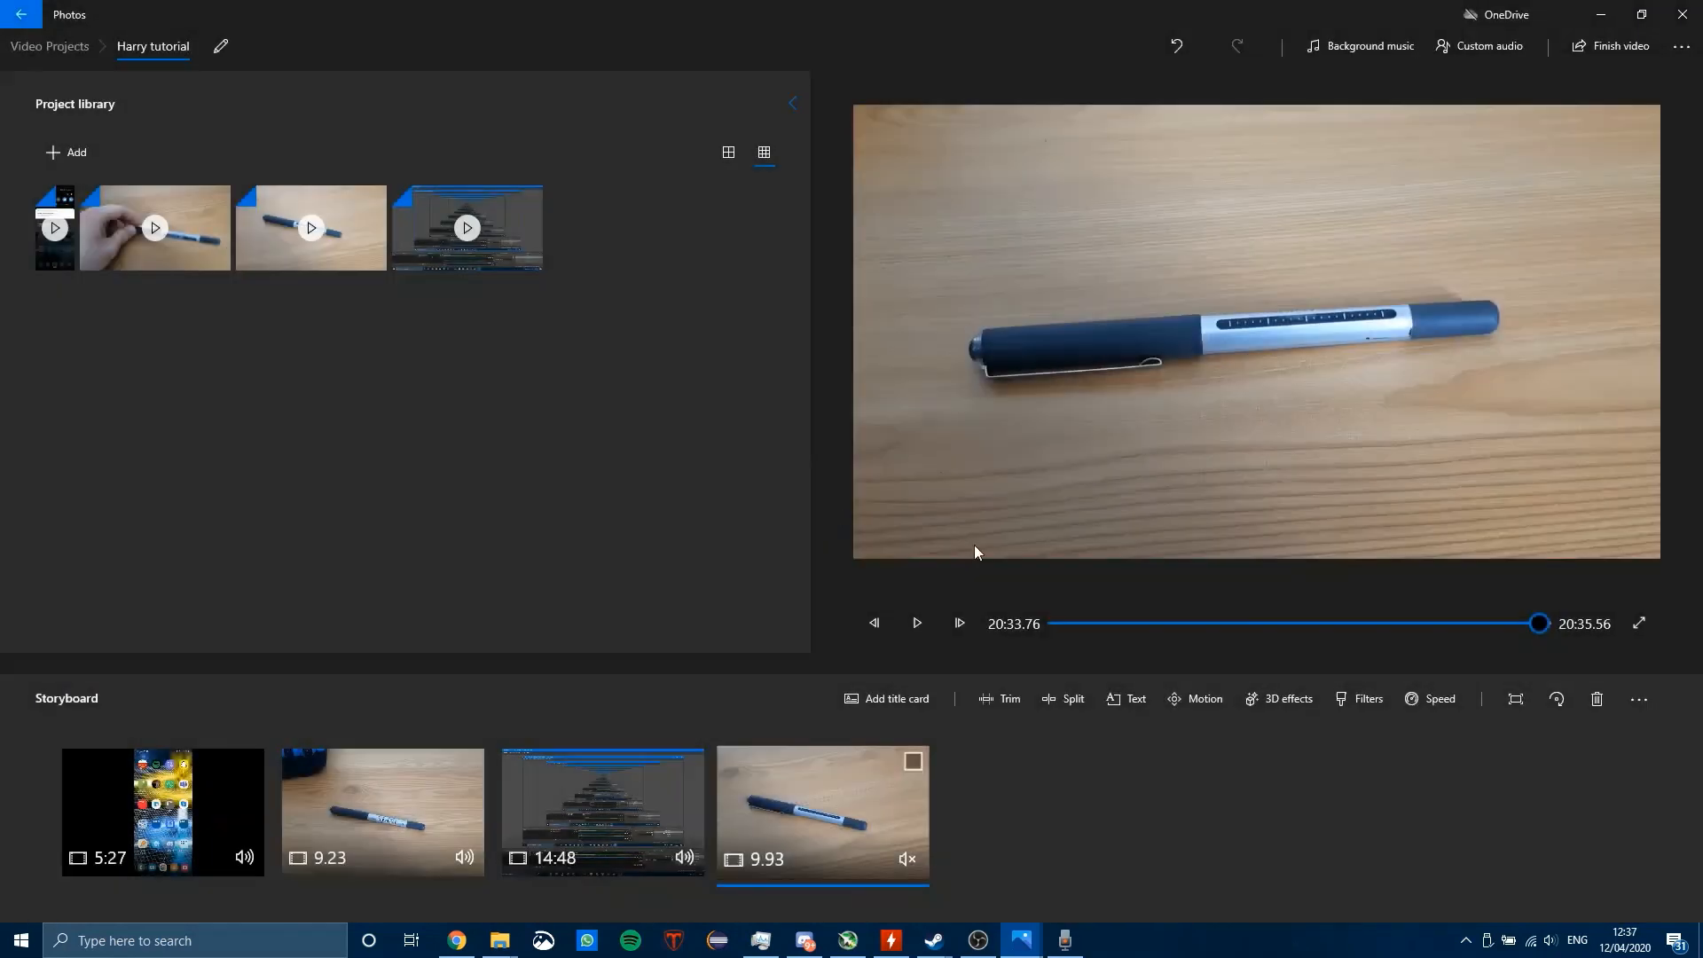
Step: Preview the slowed last pen clip while turning its sound on and muting it again
left_click(923, 626)
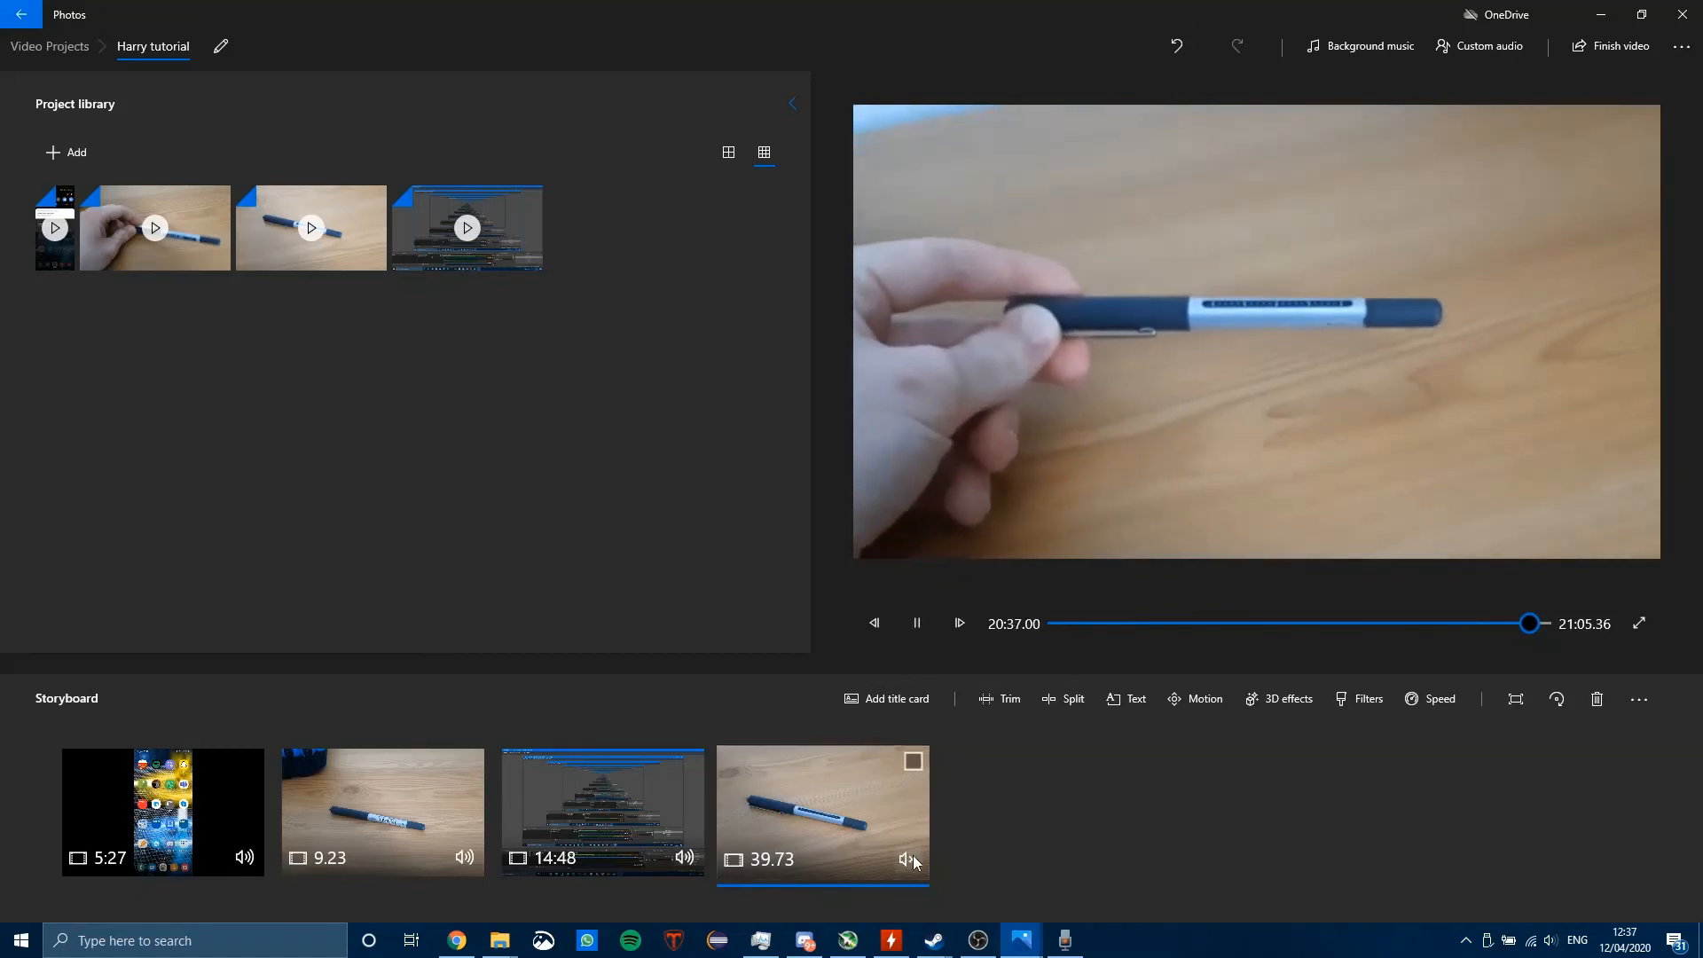
left_click(912, 857)
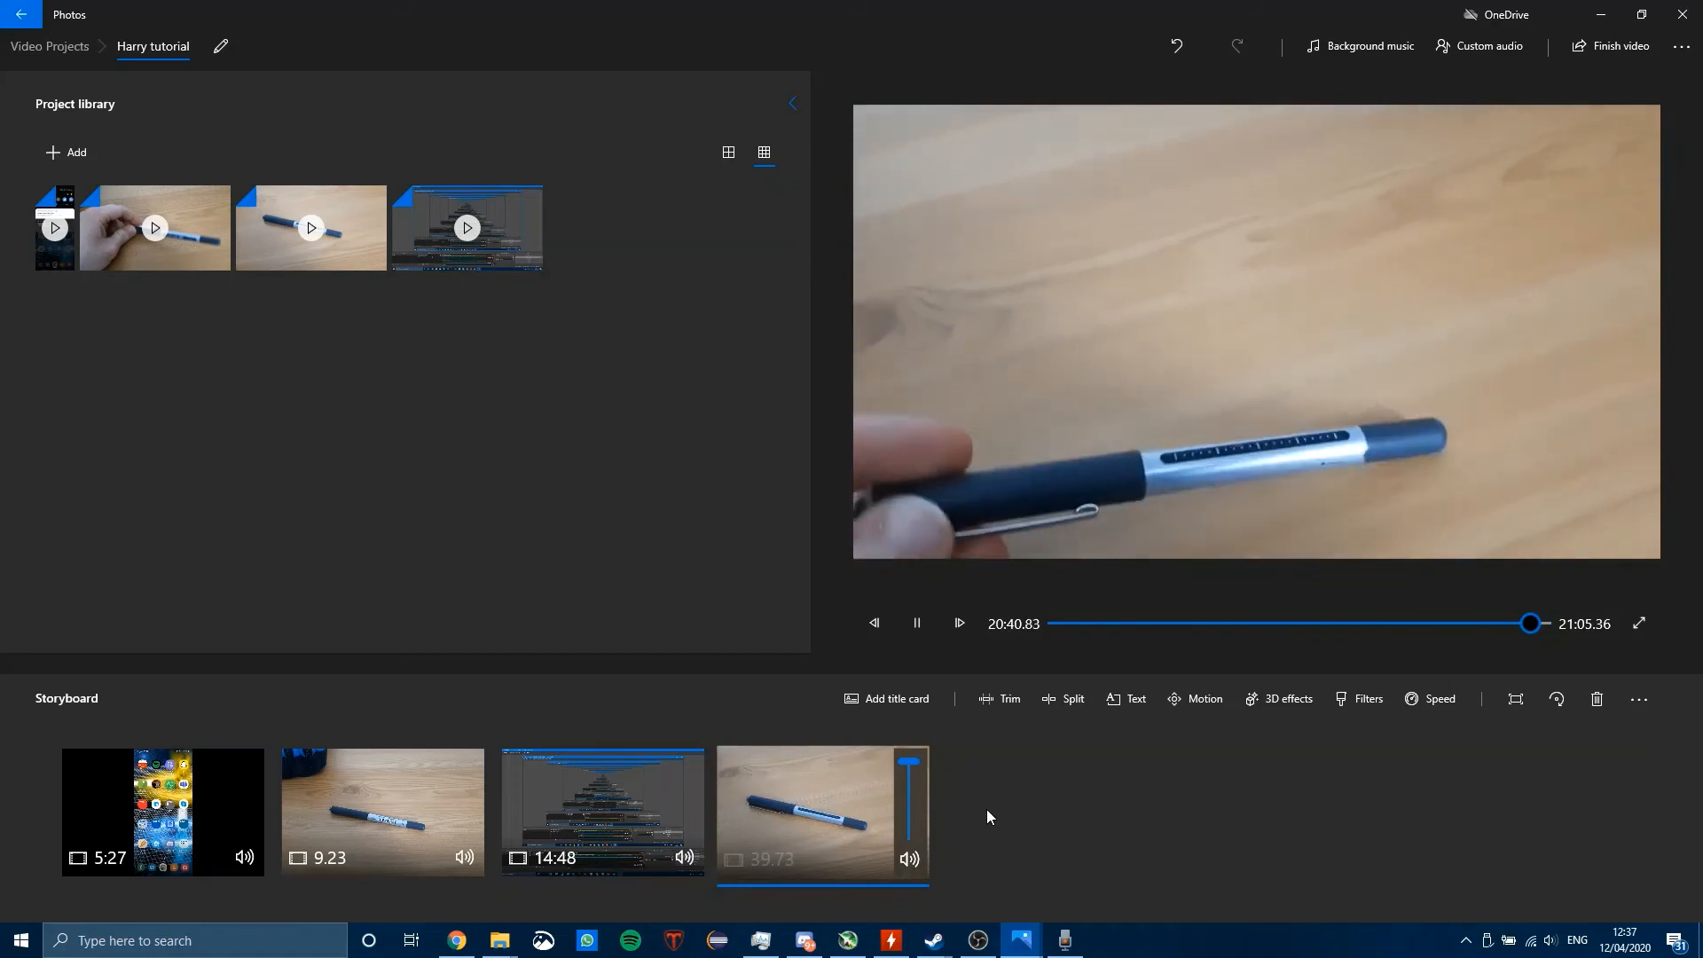
left_click(913, 859)
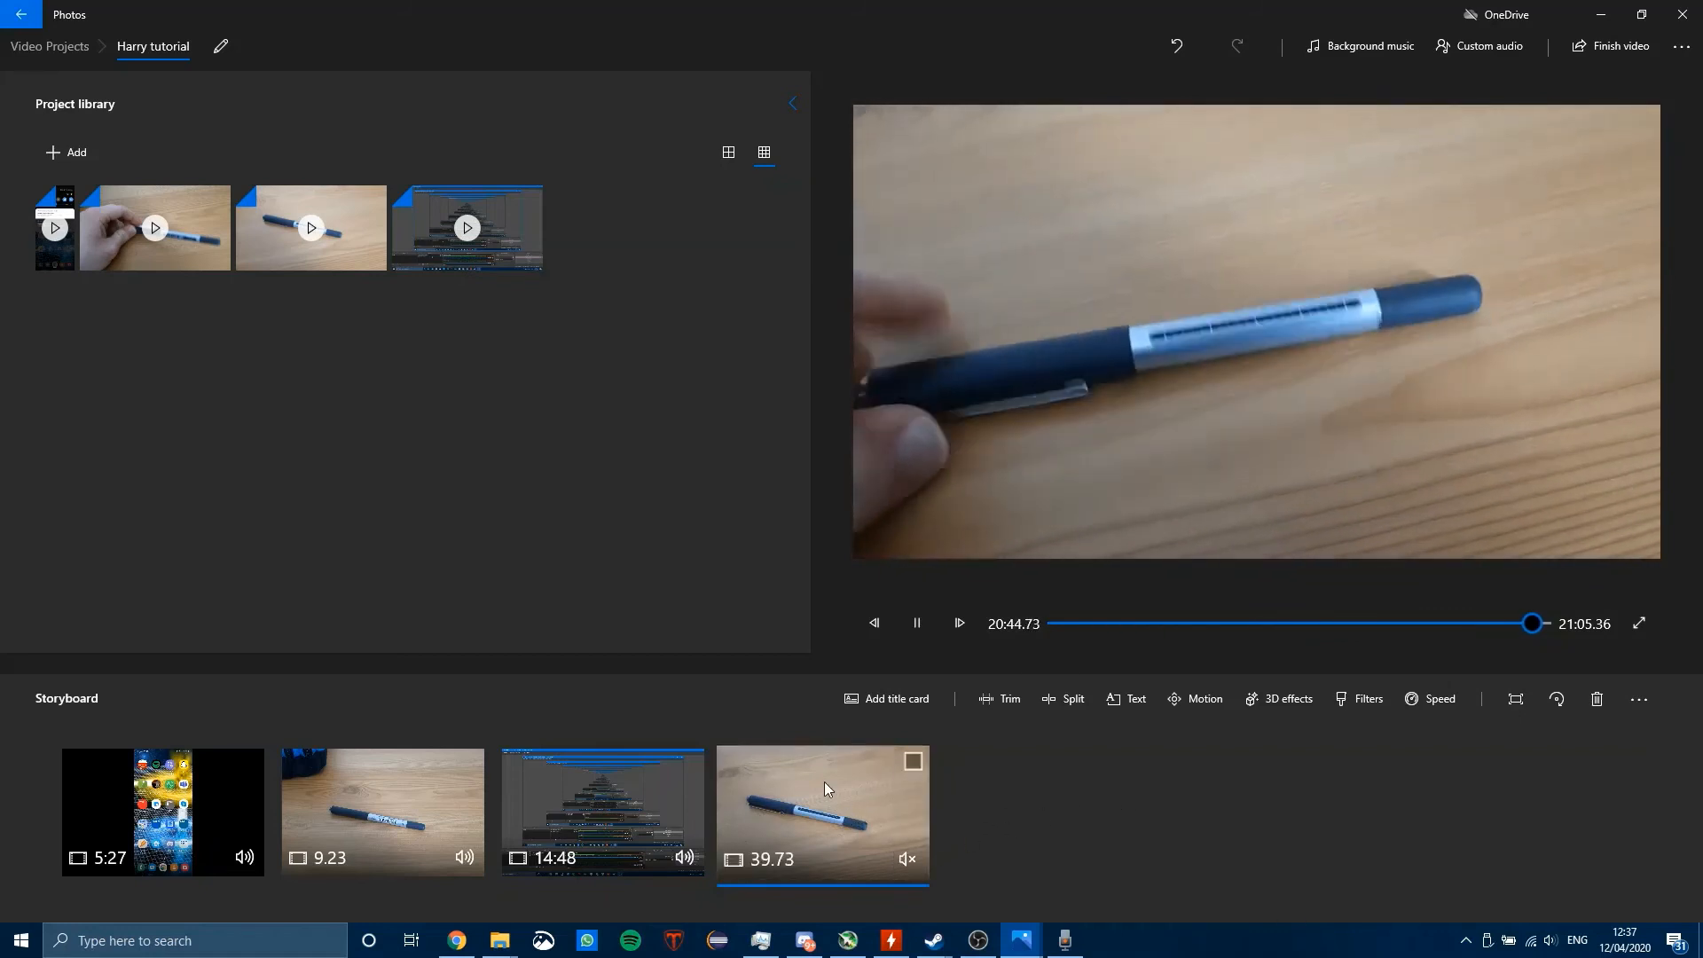
Step: Speed up the last pen clip in the storyboard so it lasts 9.93 seconds
right_click(827, 814)
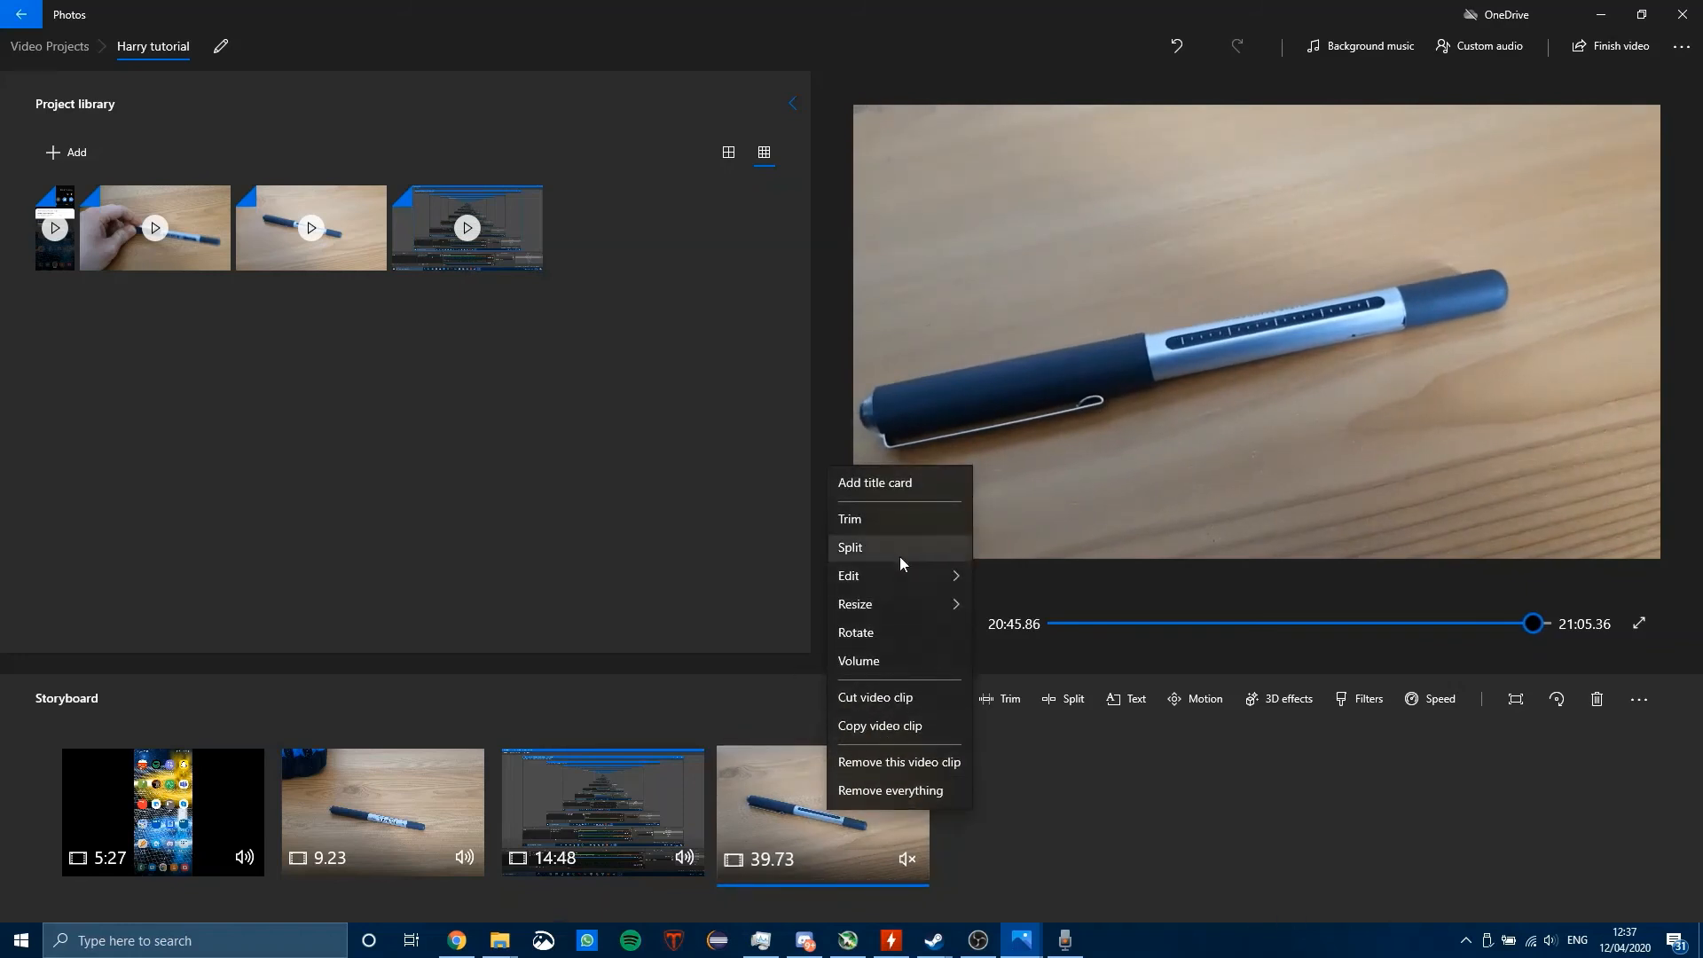
mouse_move(940, 576)
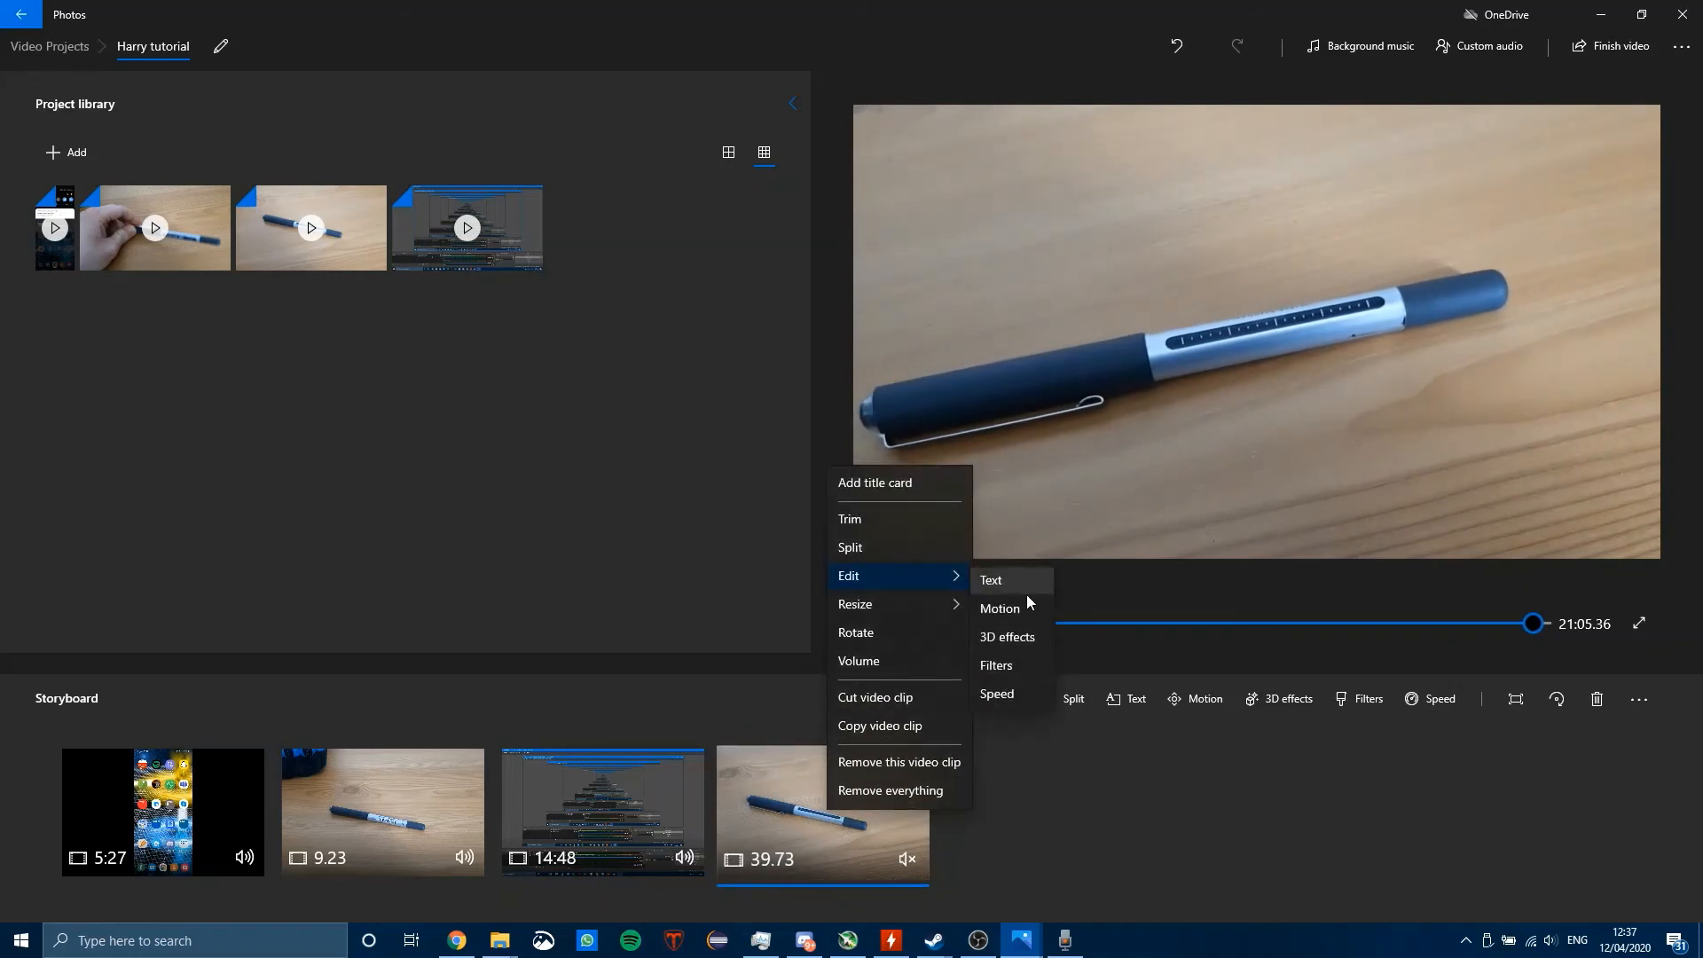
left_click(997, 693)
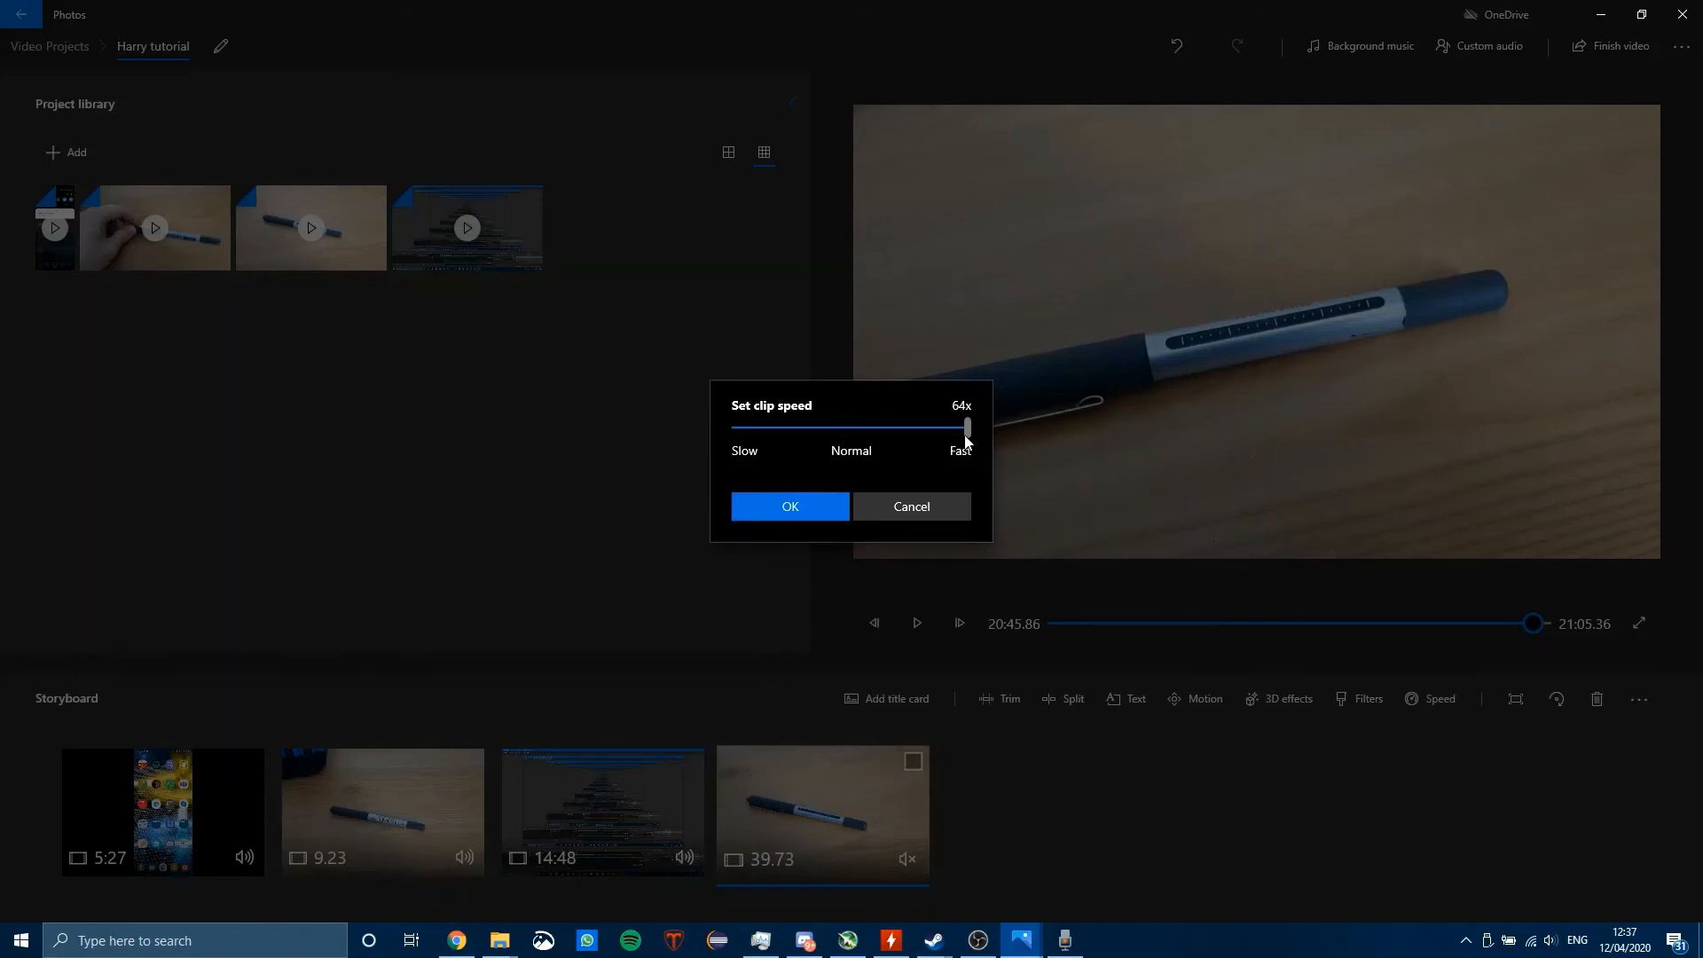
left_click_drag(967, 428, 934, 438)
left_click(779, 504)
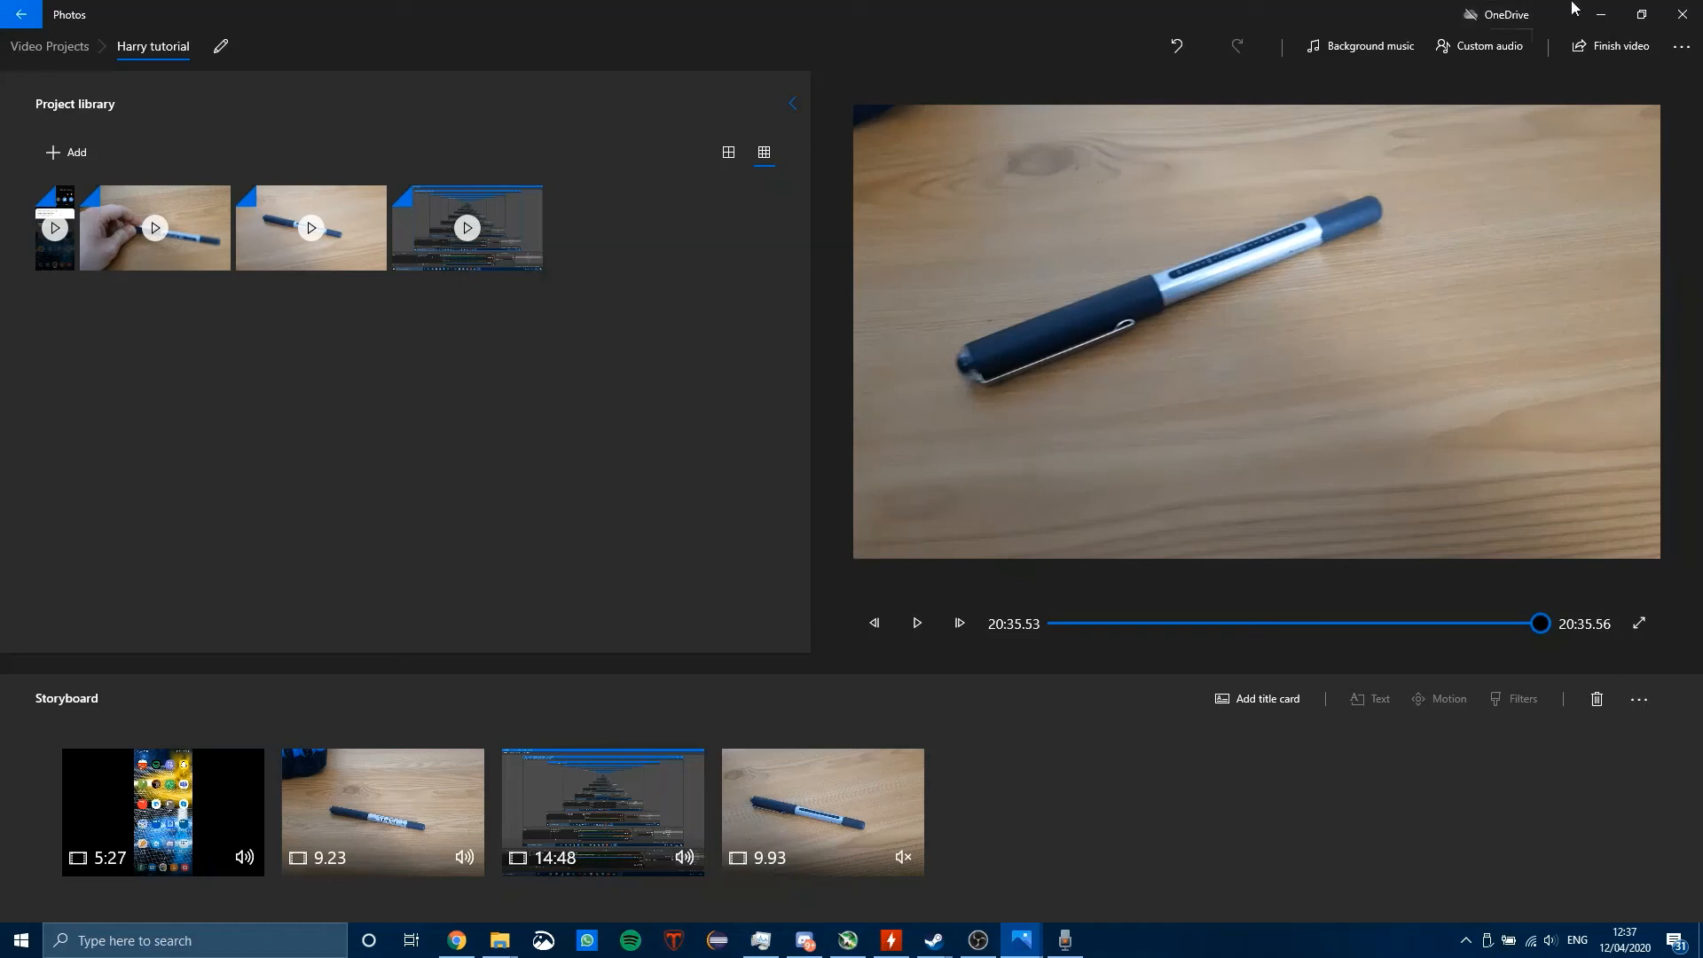
Step: Add the Recording file from the Documents Sound recordings folder as a second custom audio track, select Recording.m4a, and save the audio changes
left_click(1507, 47)
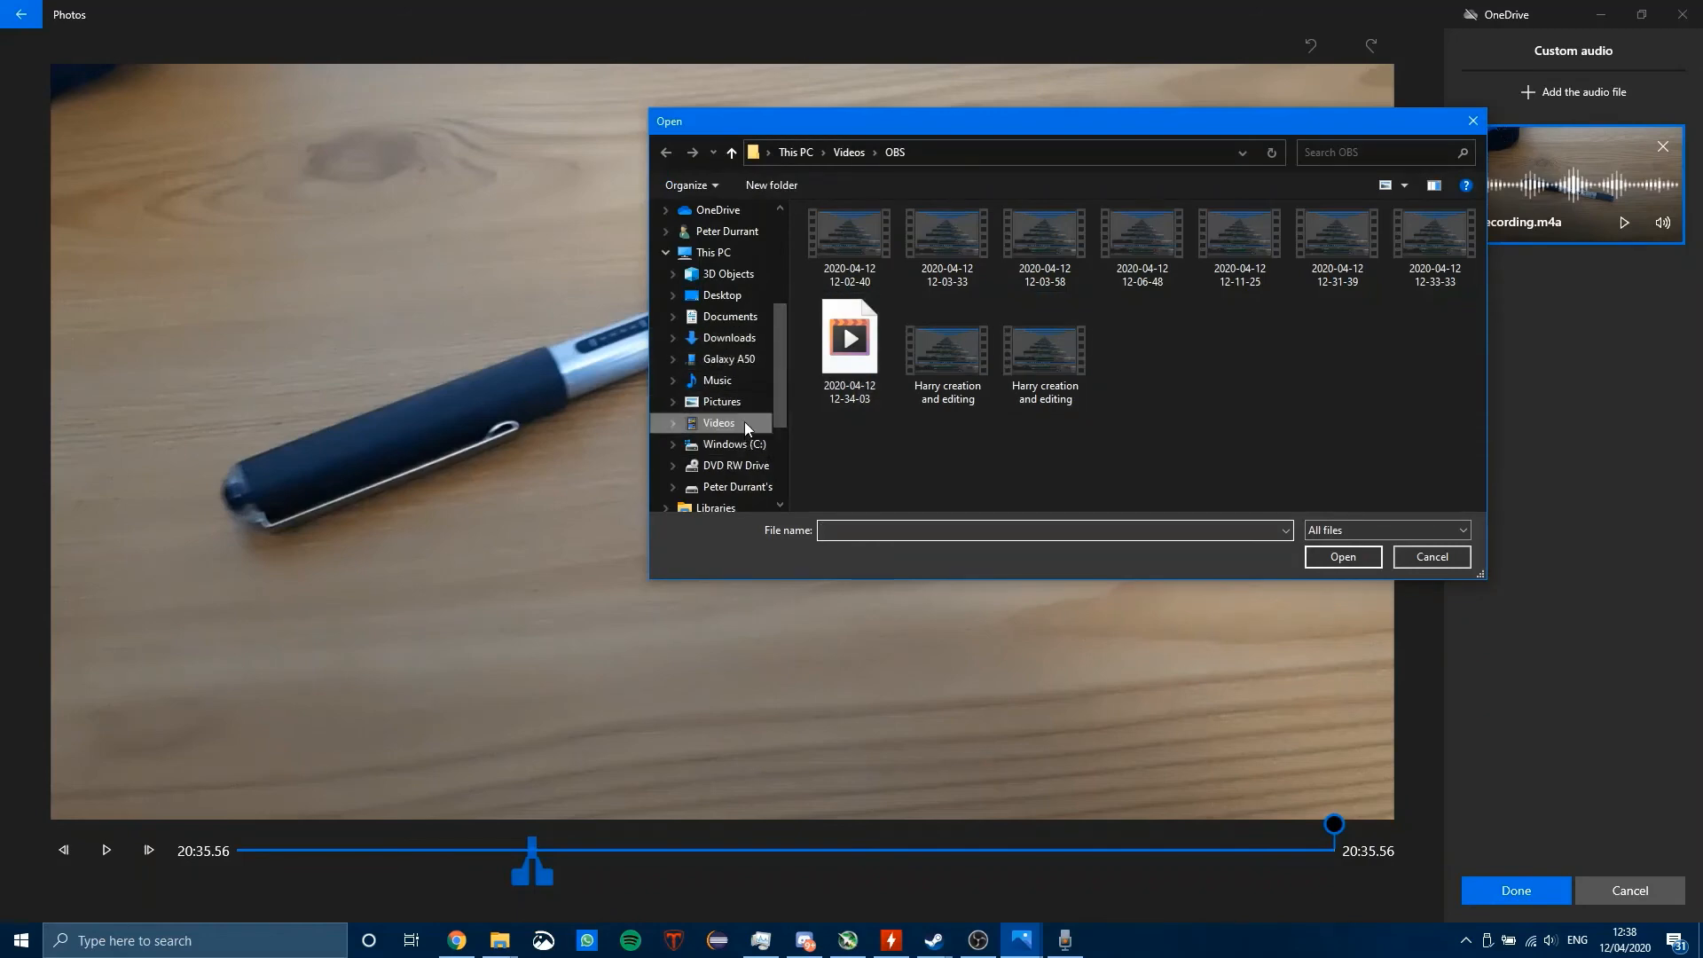
left_click(733, 319)
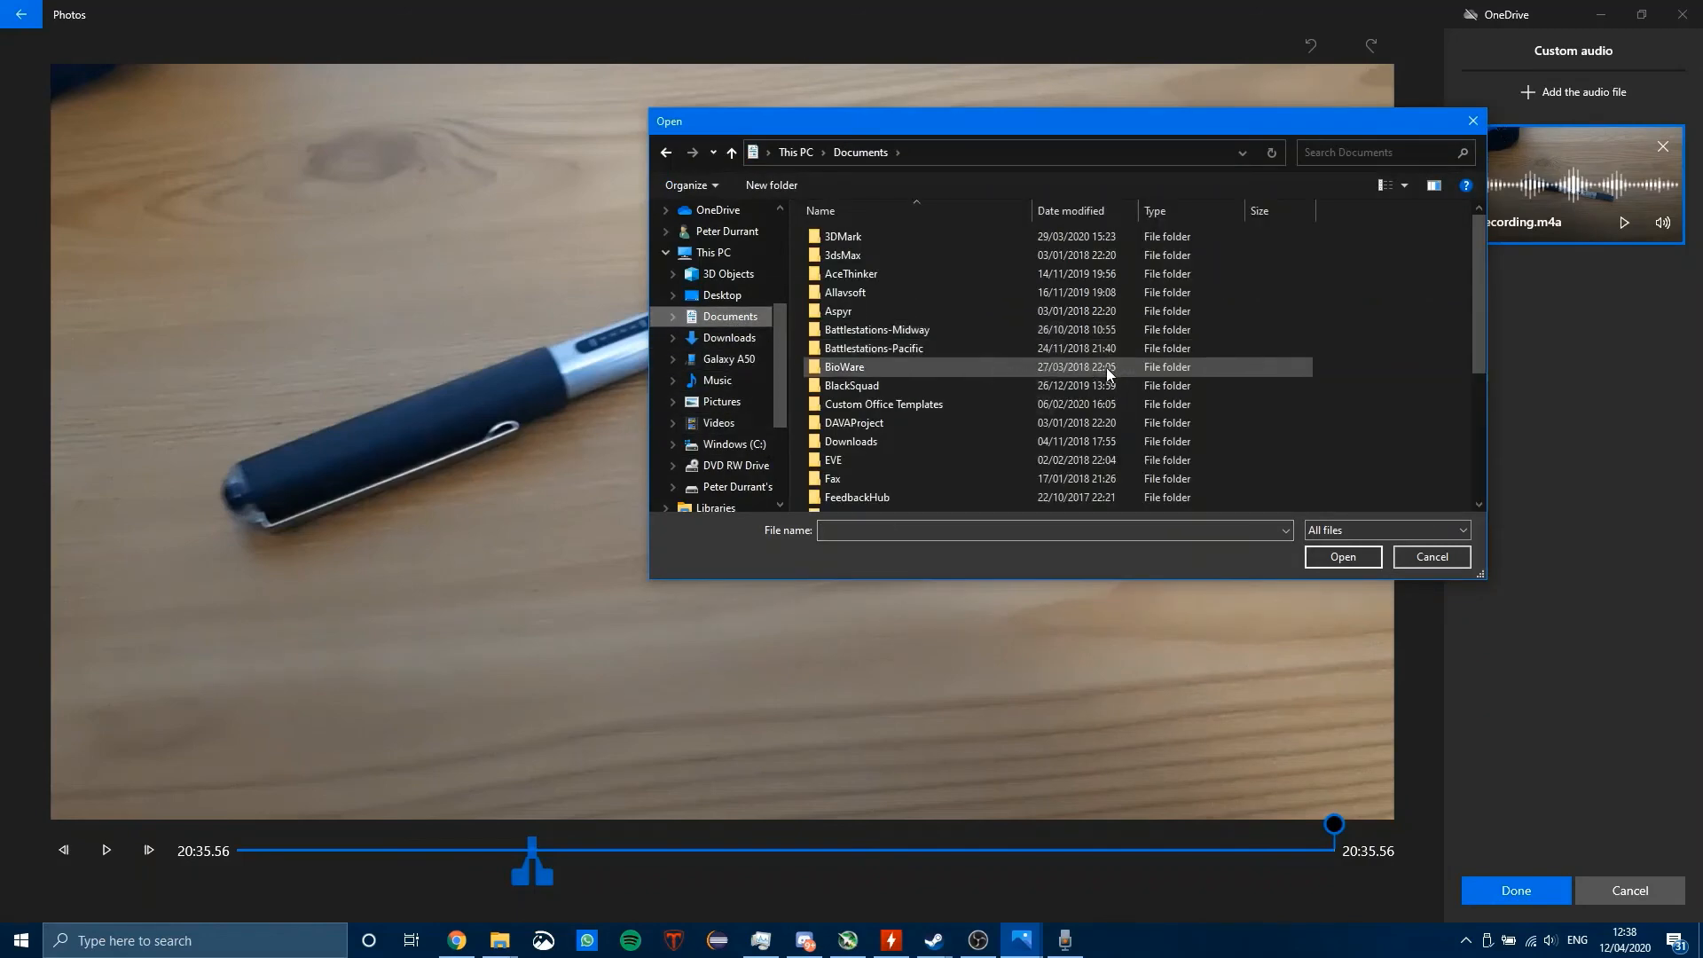
scroll(1087, 380, "down", 5)
double_click(940, 451)
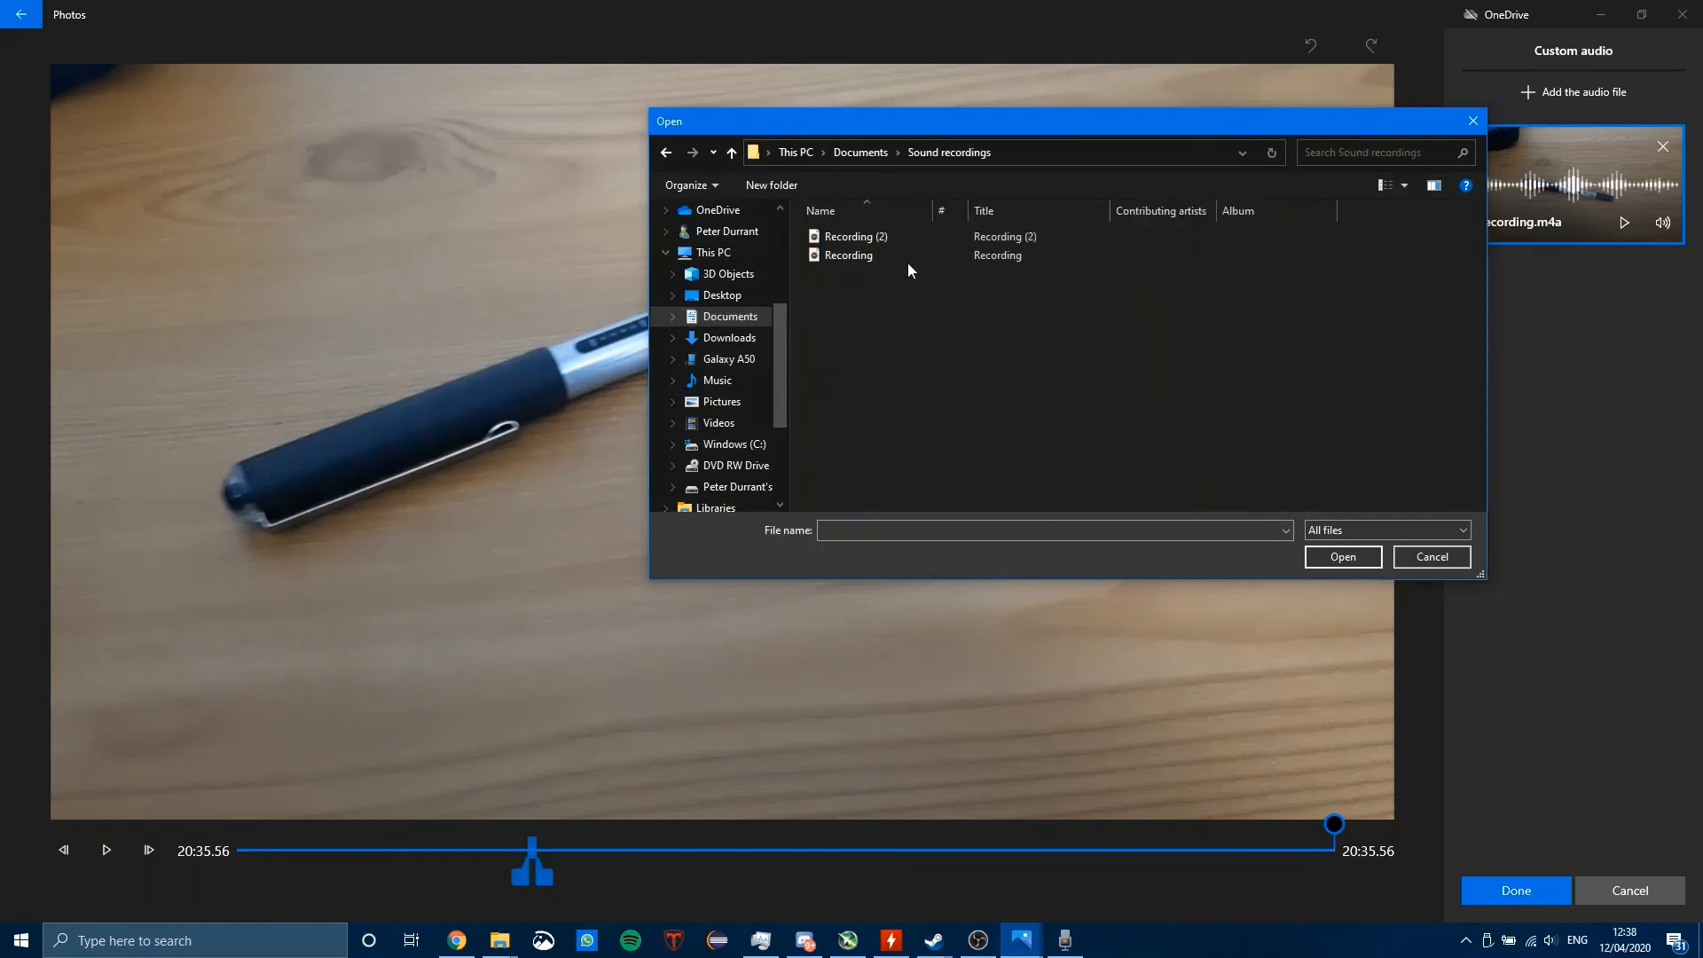
left_click(908, 263)
left_click(1340, 556)
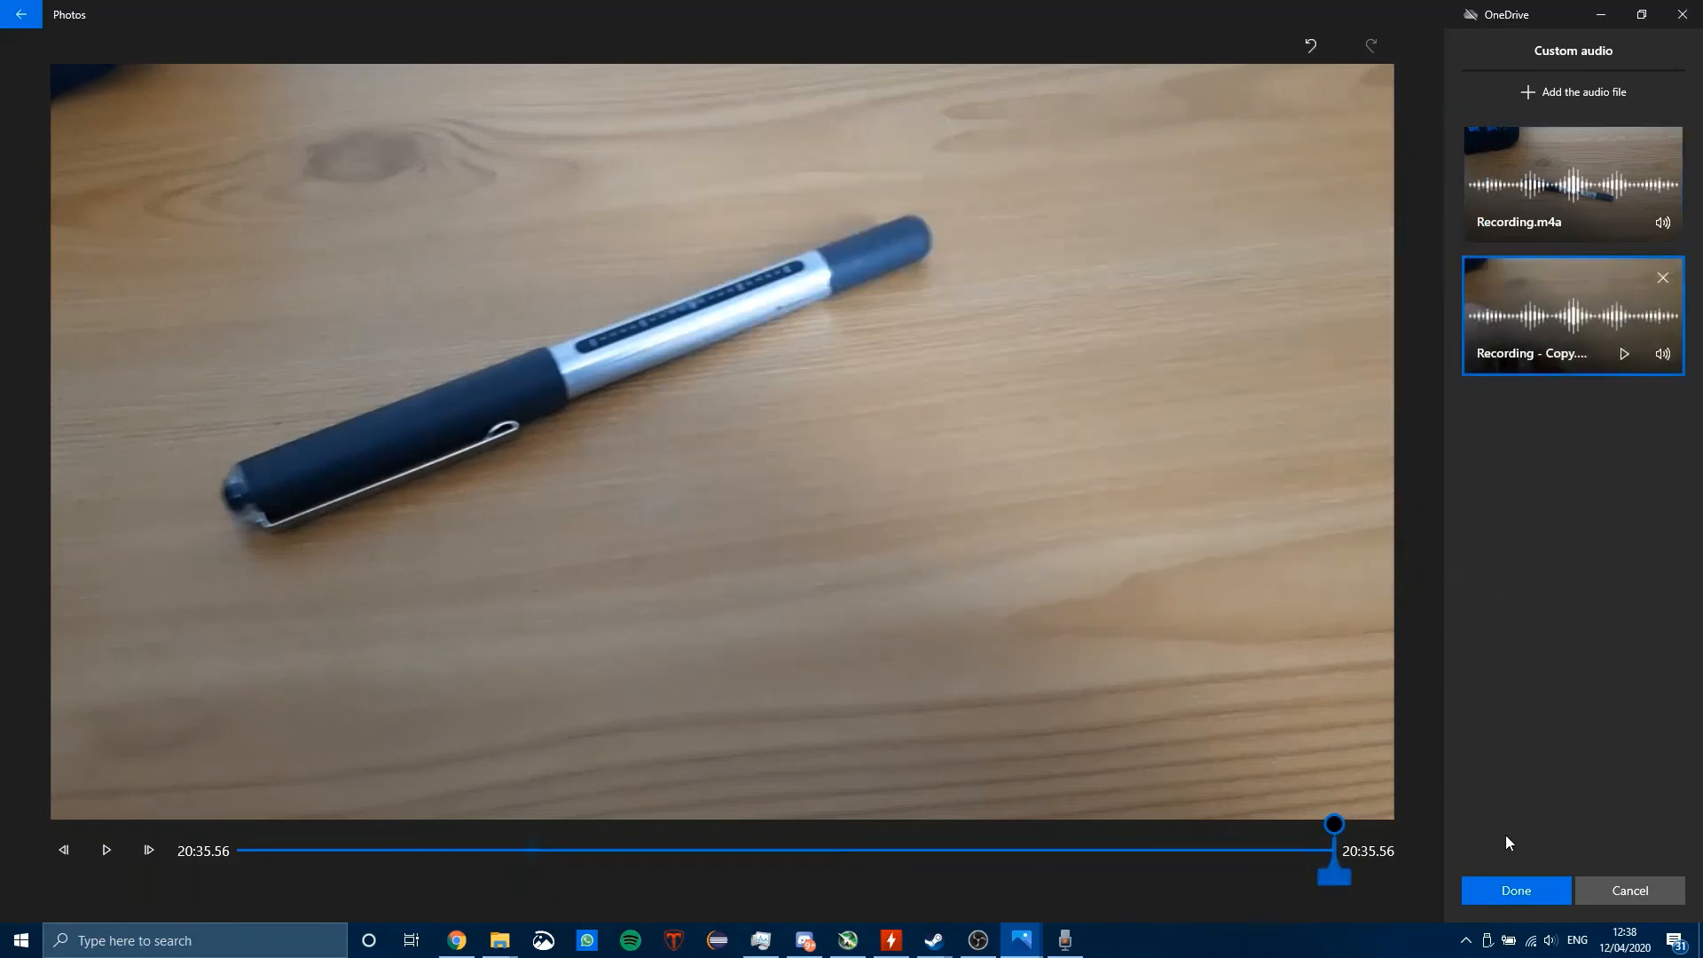
left_click(1537, 181)
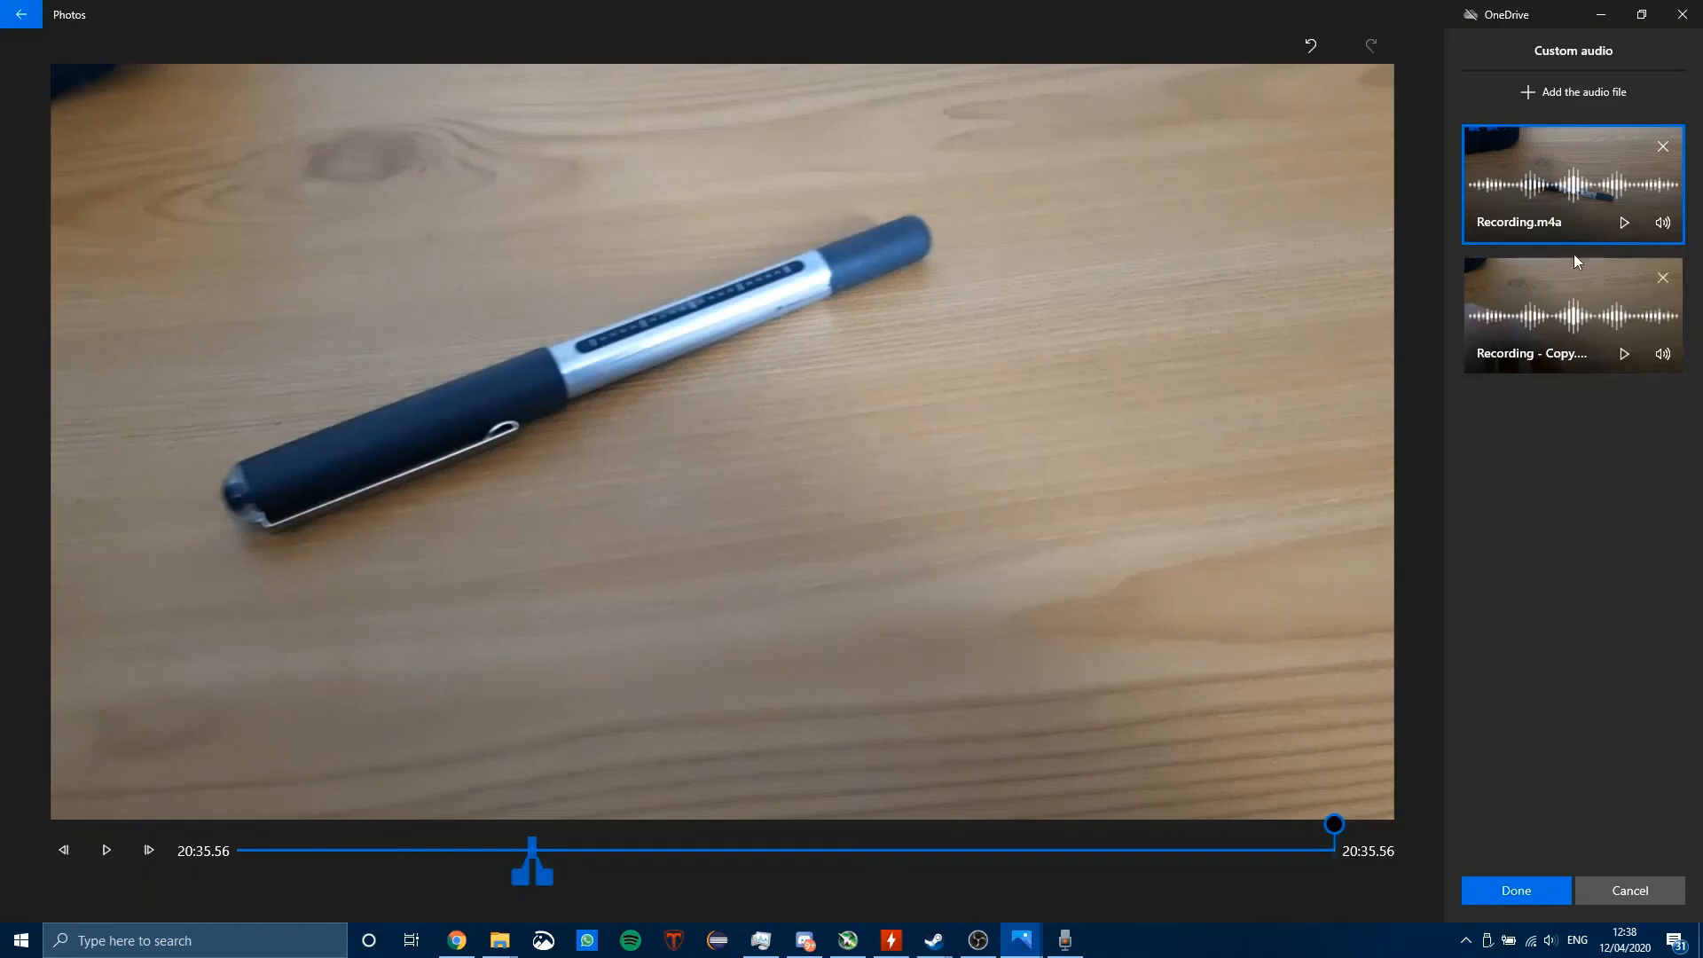
left_click(1519, 894)
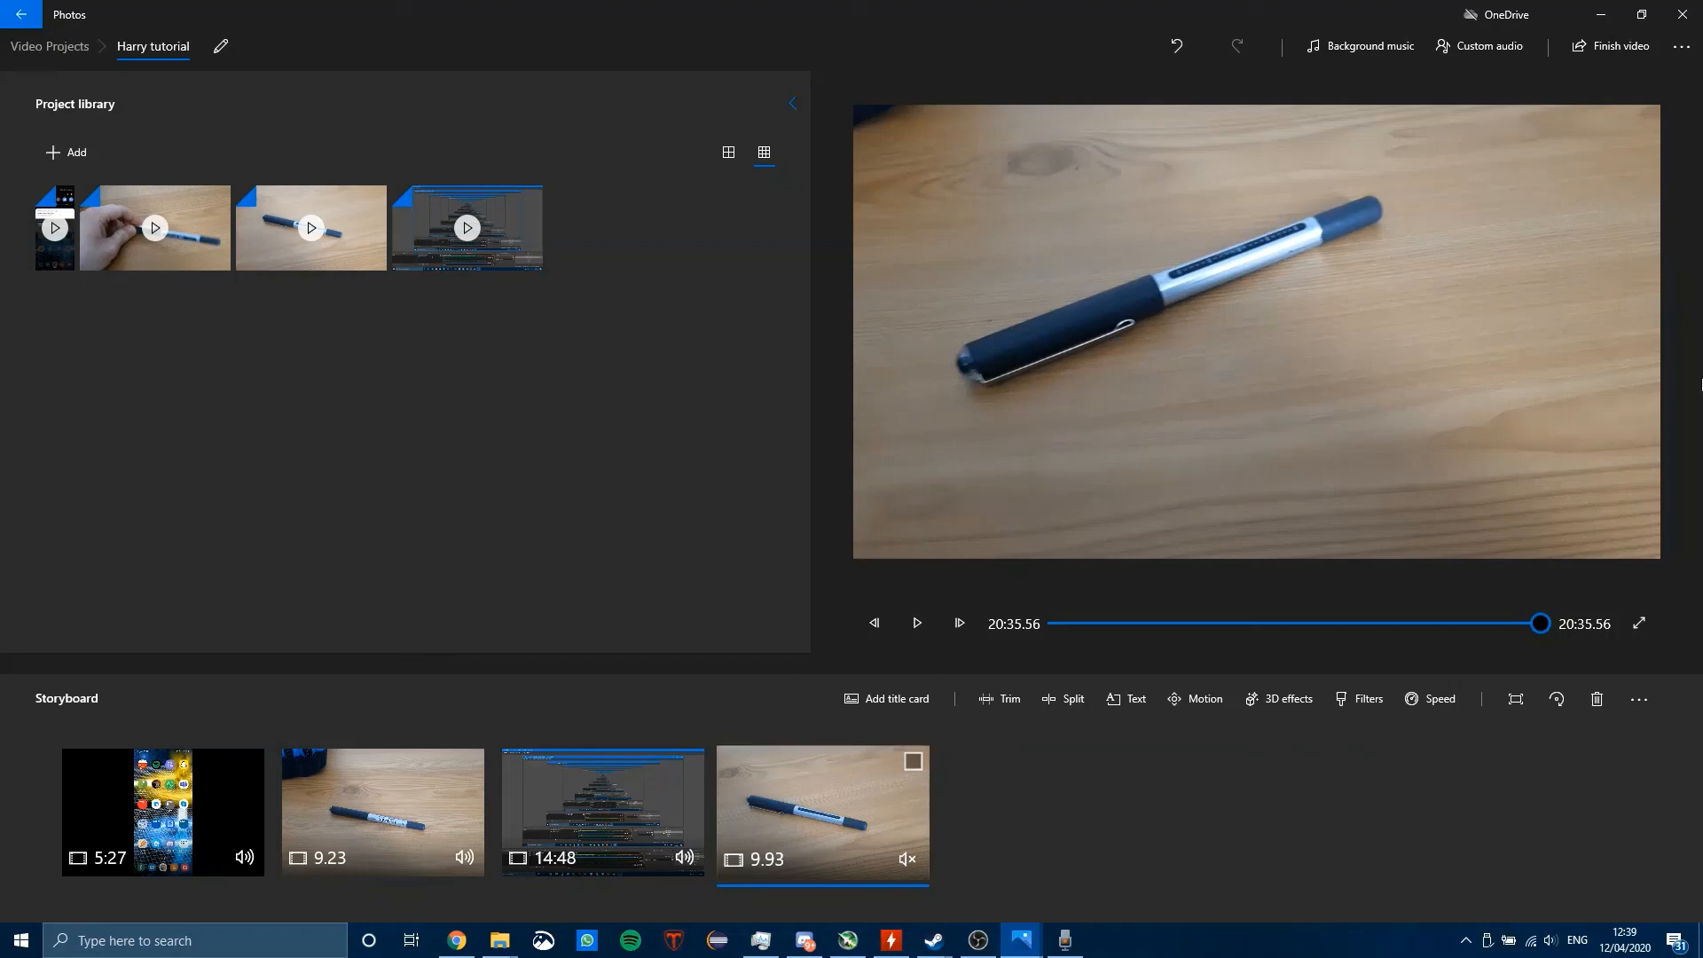
left_click(980, 942)
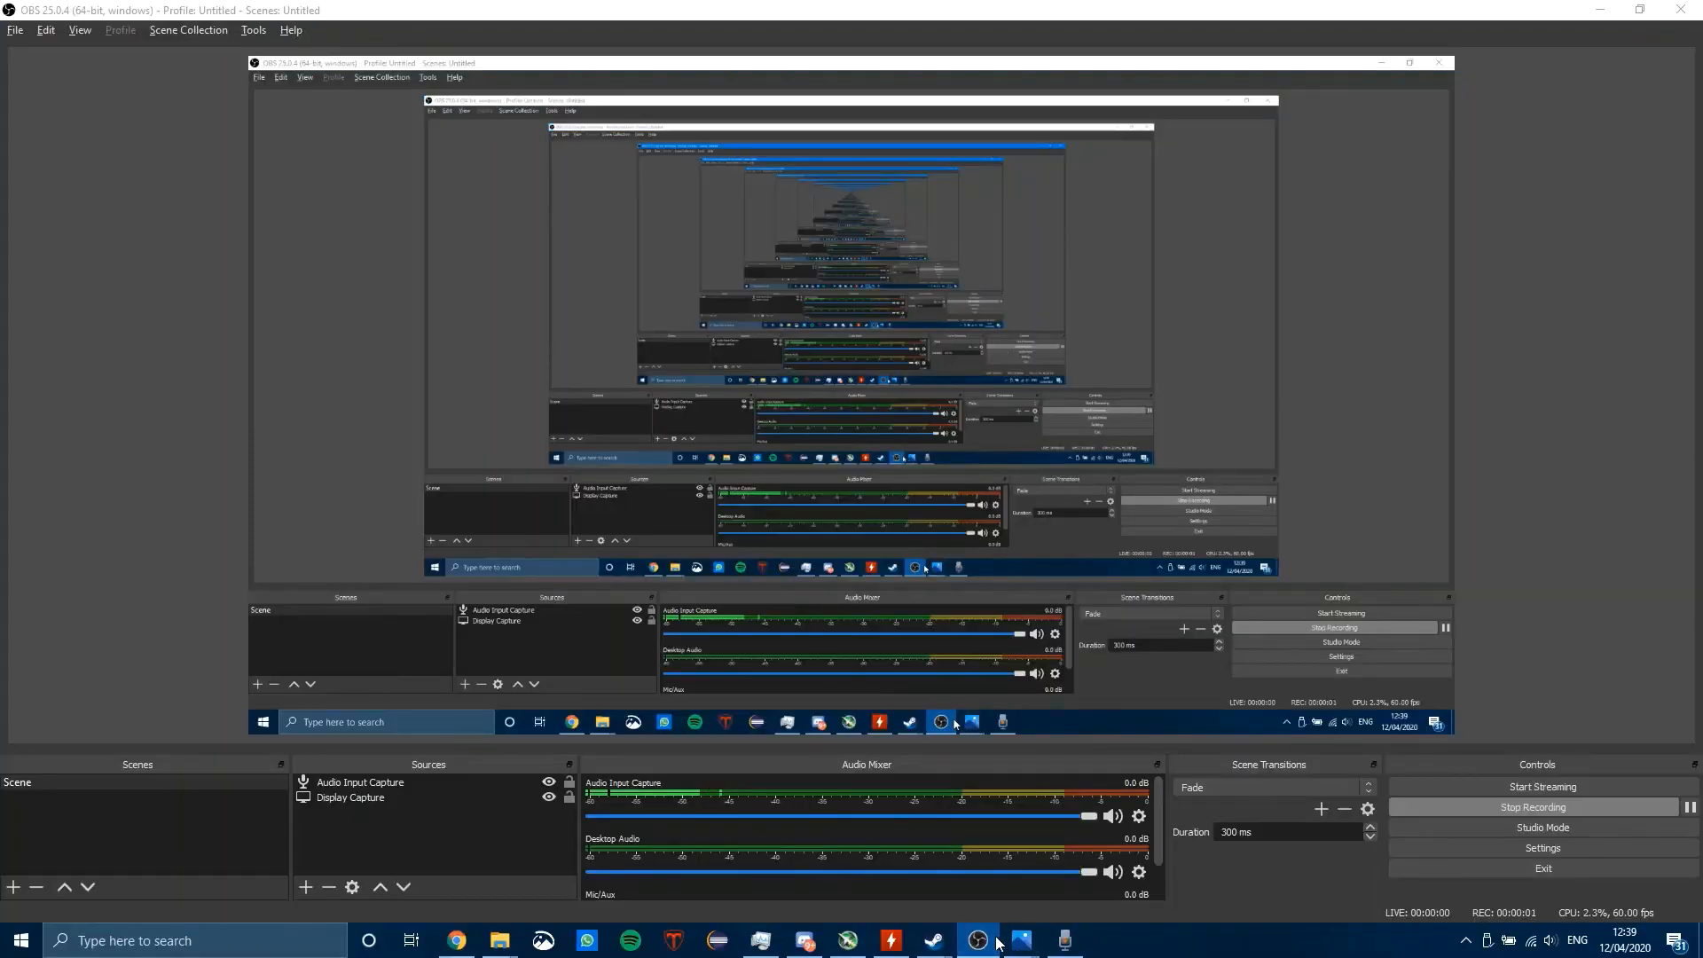
left_click(1037, 942)
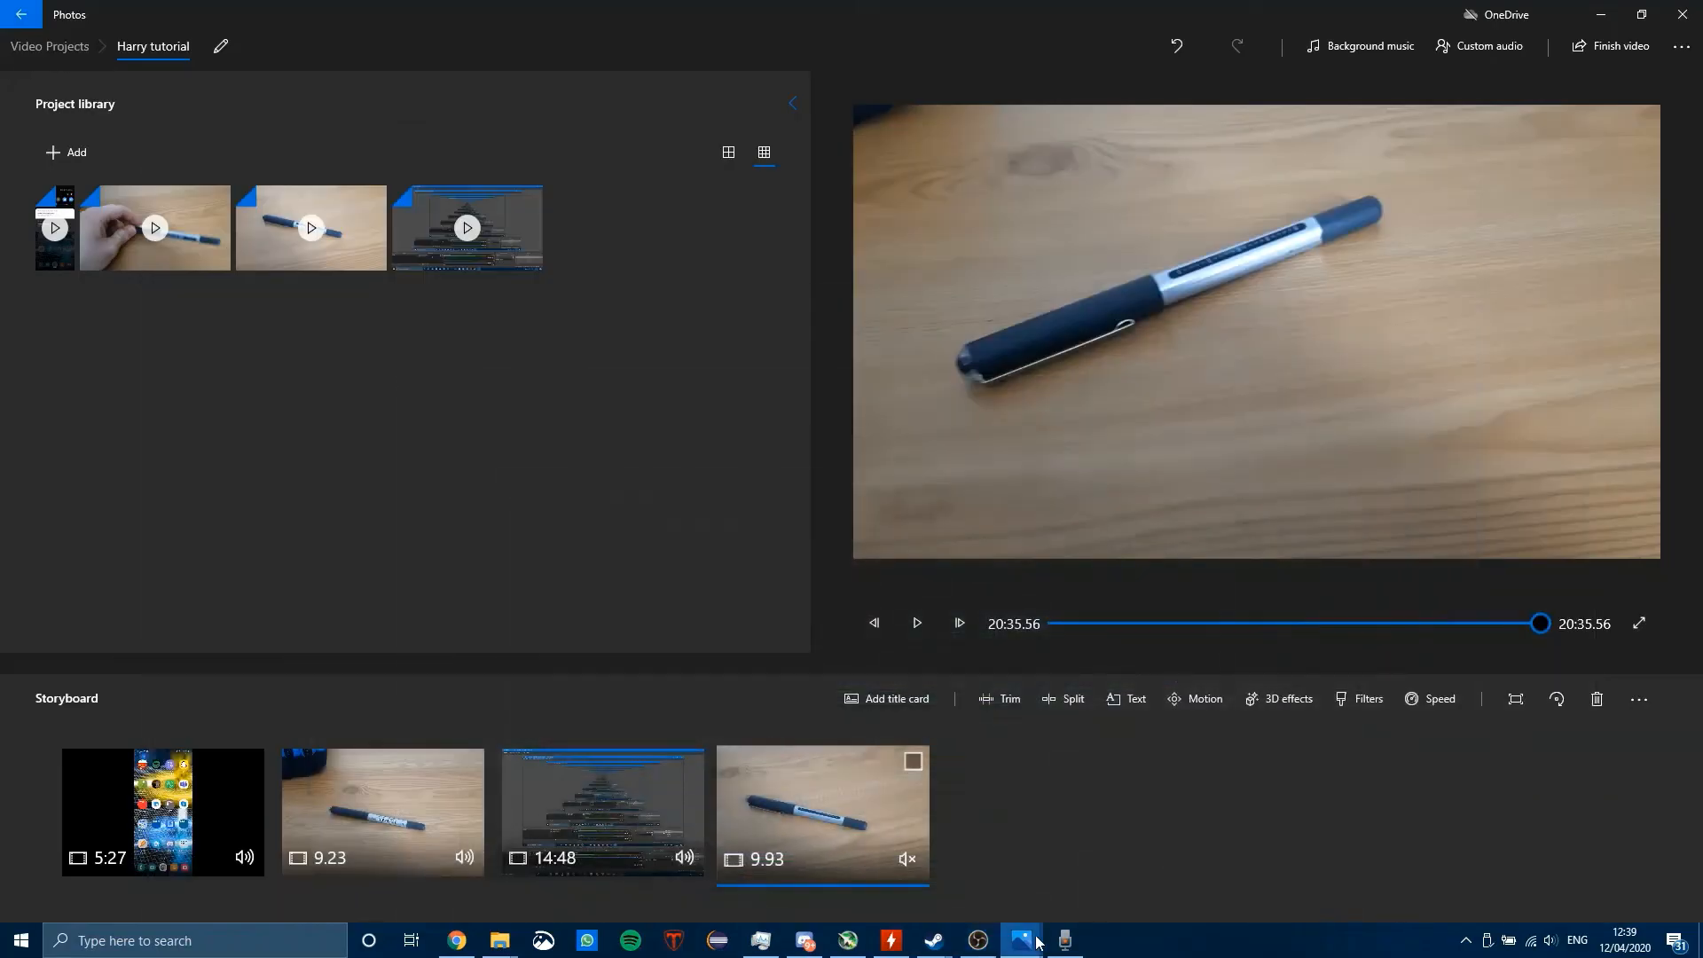
left_click(1020, 936)
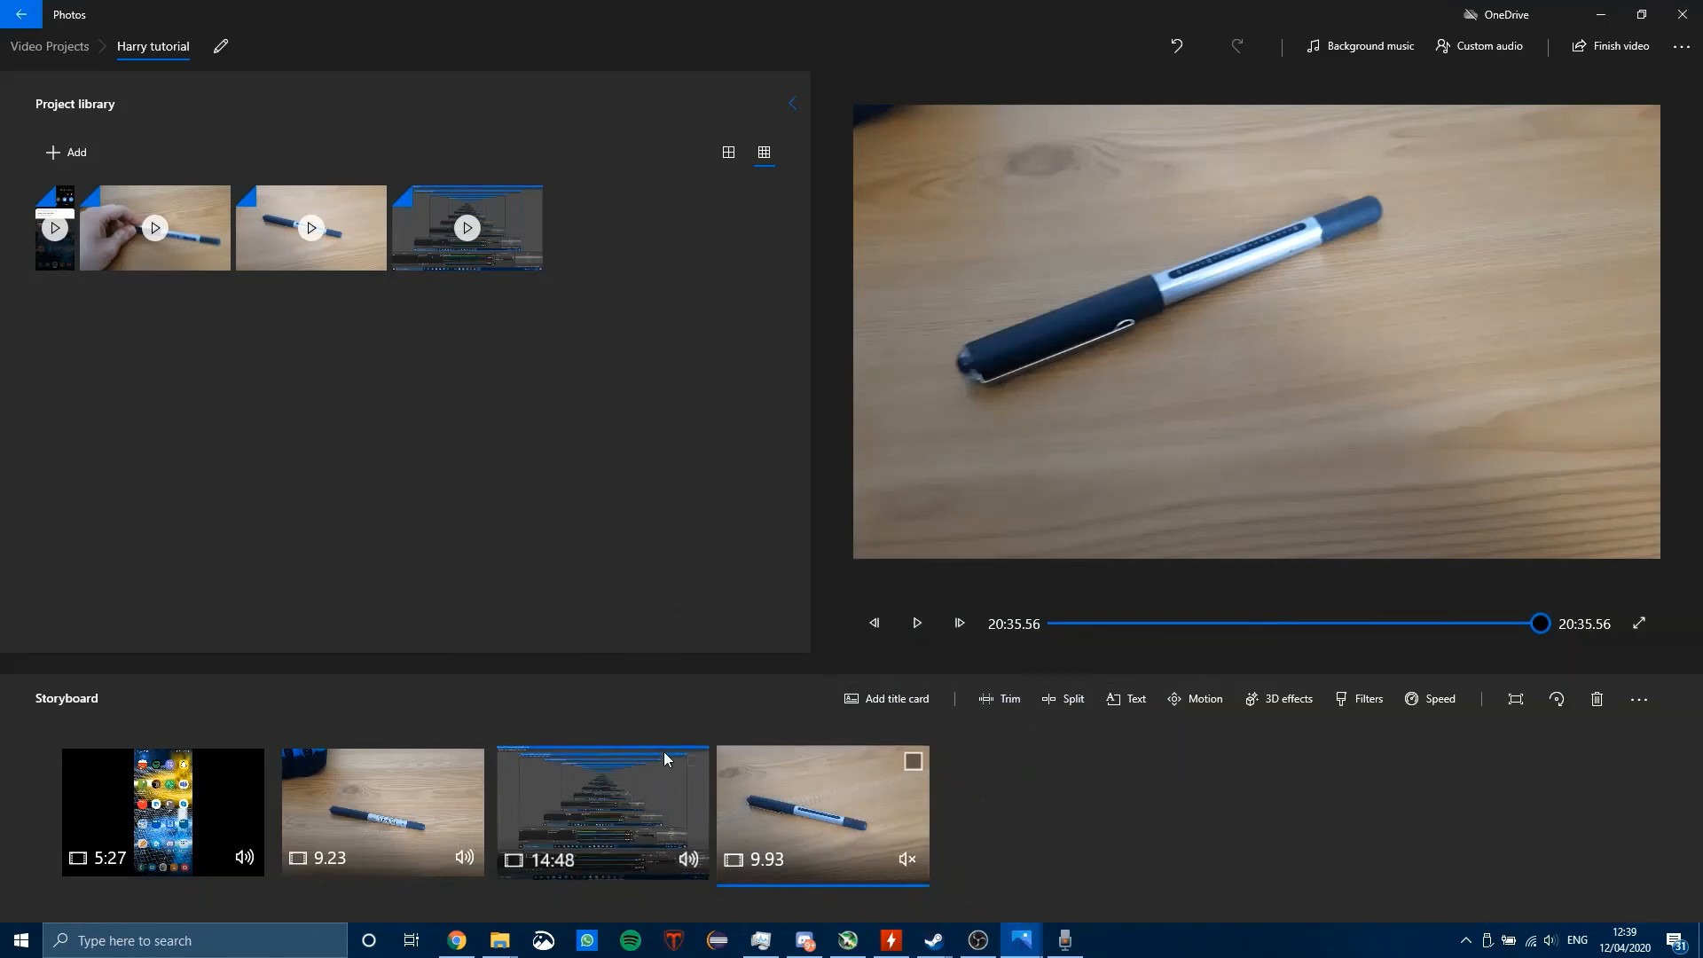
left_click(46, 137)
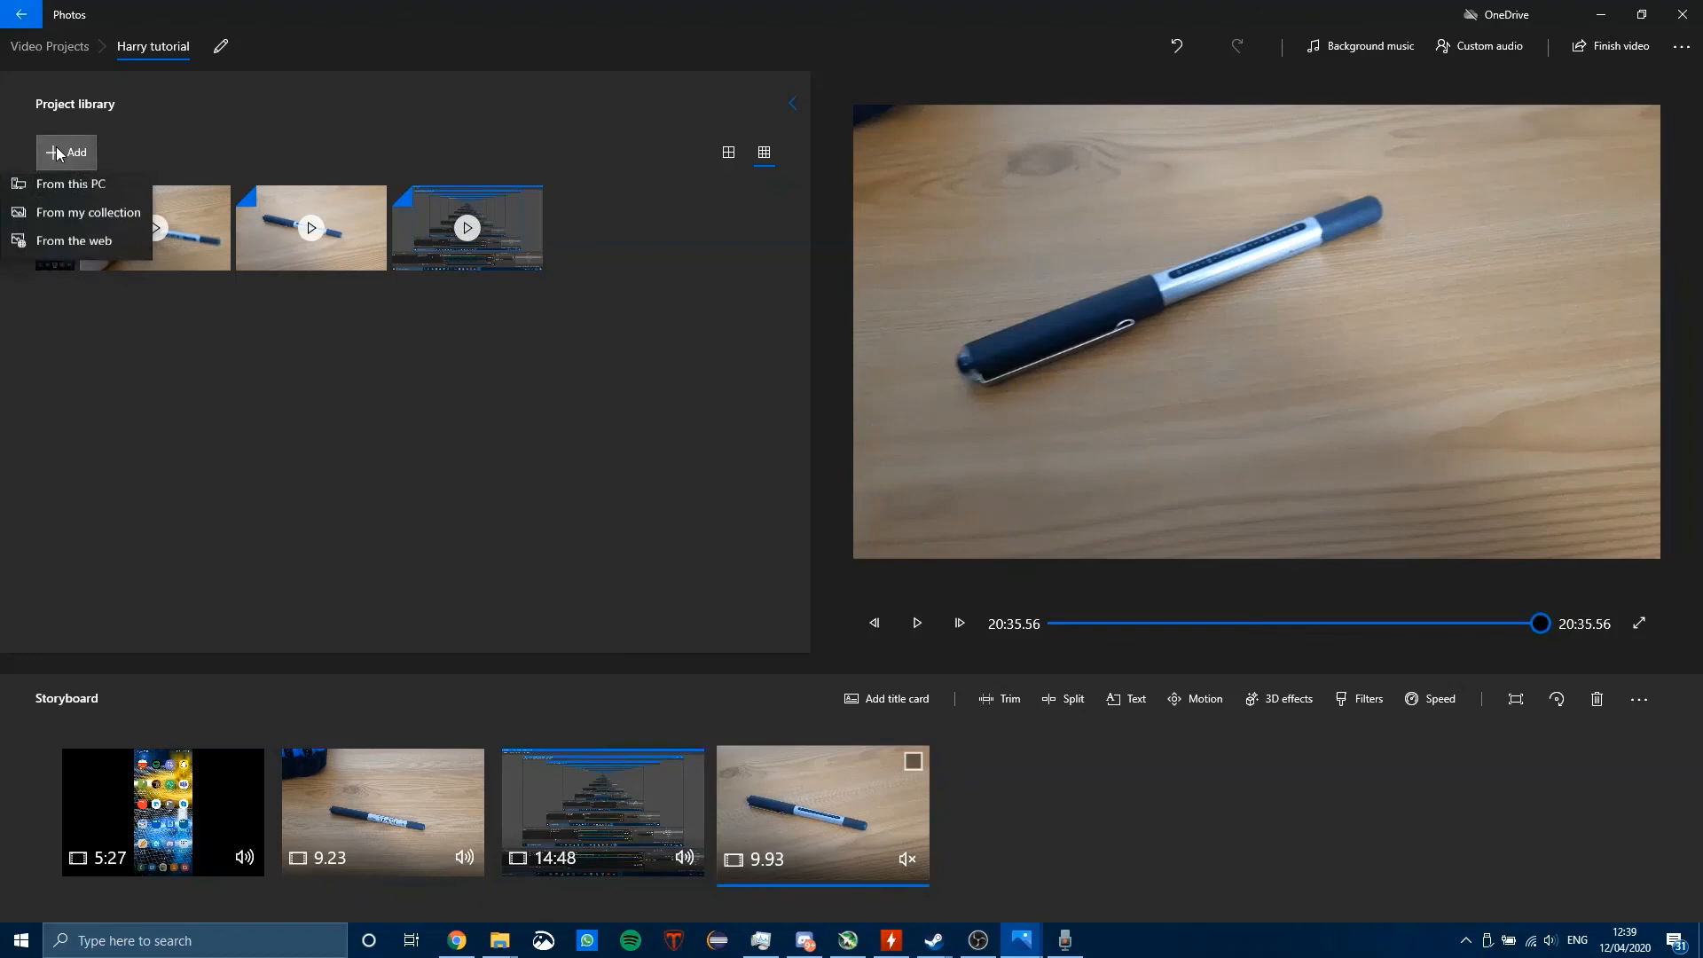
left_click(87, 198)
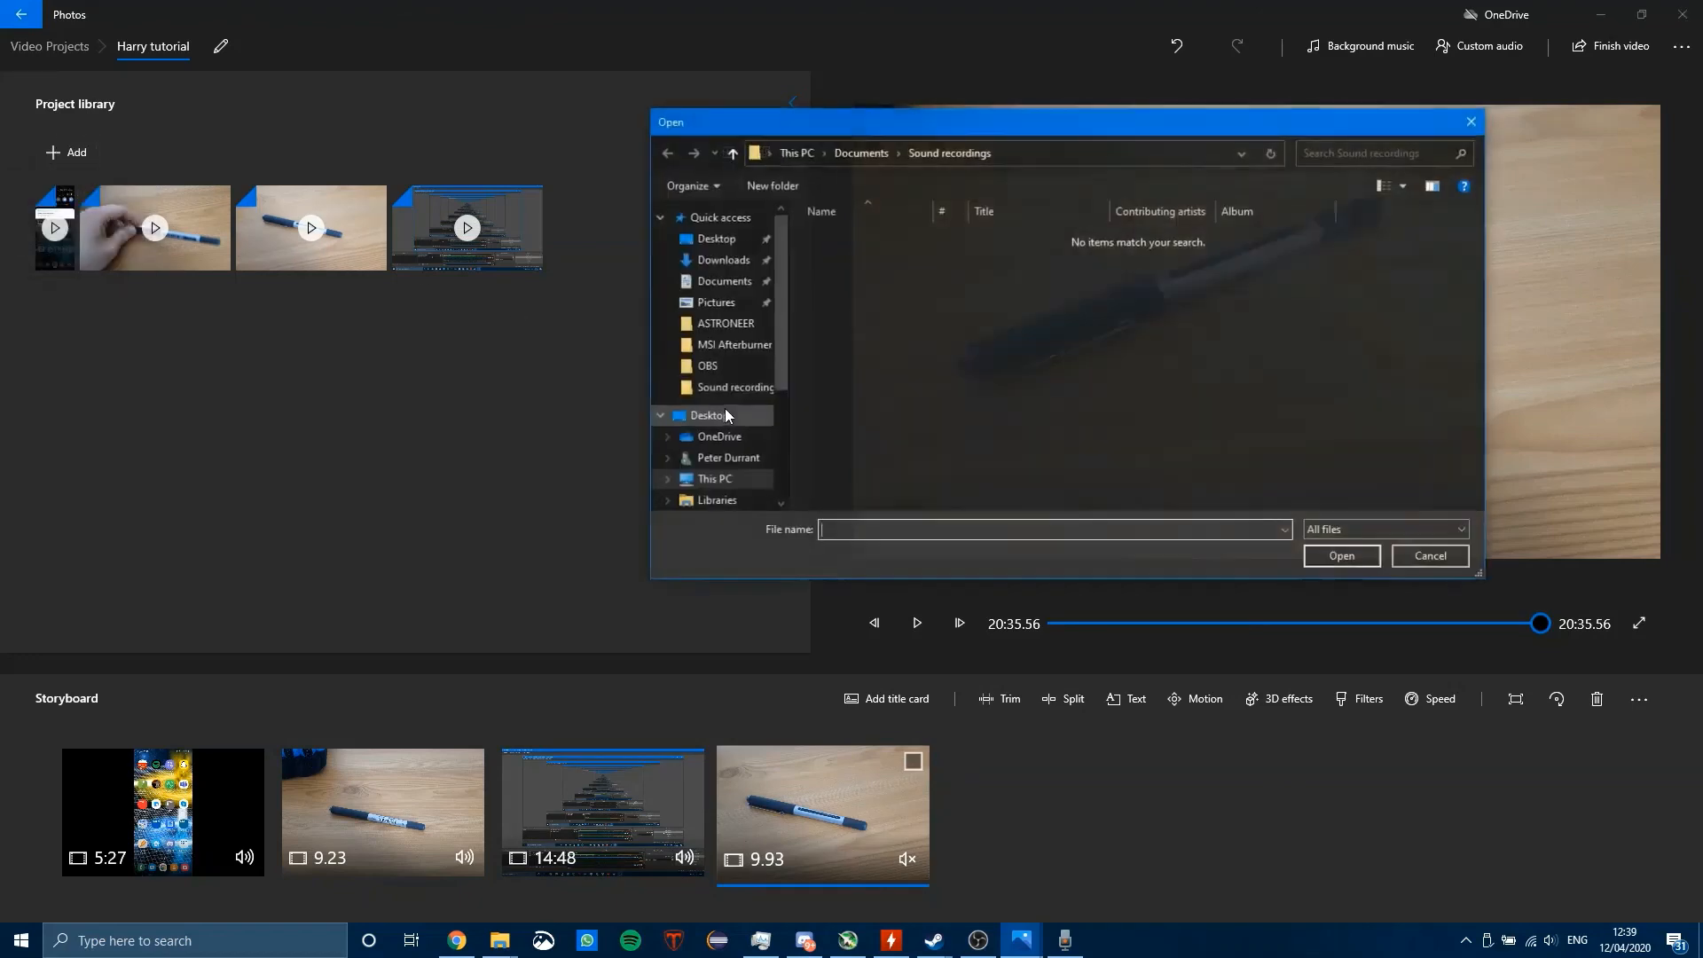
left_click(1469, 122)
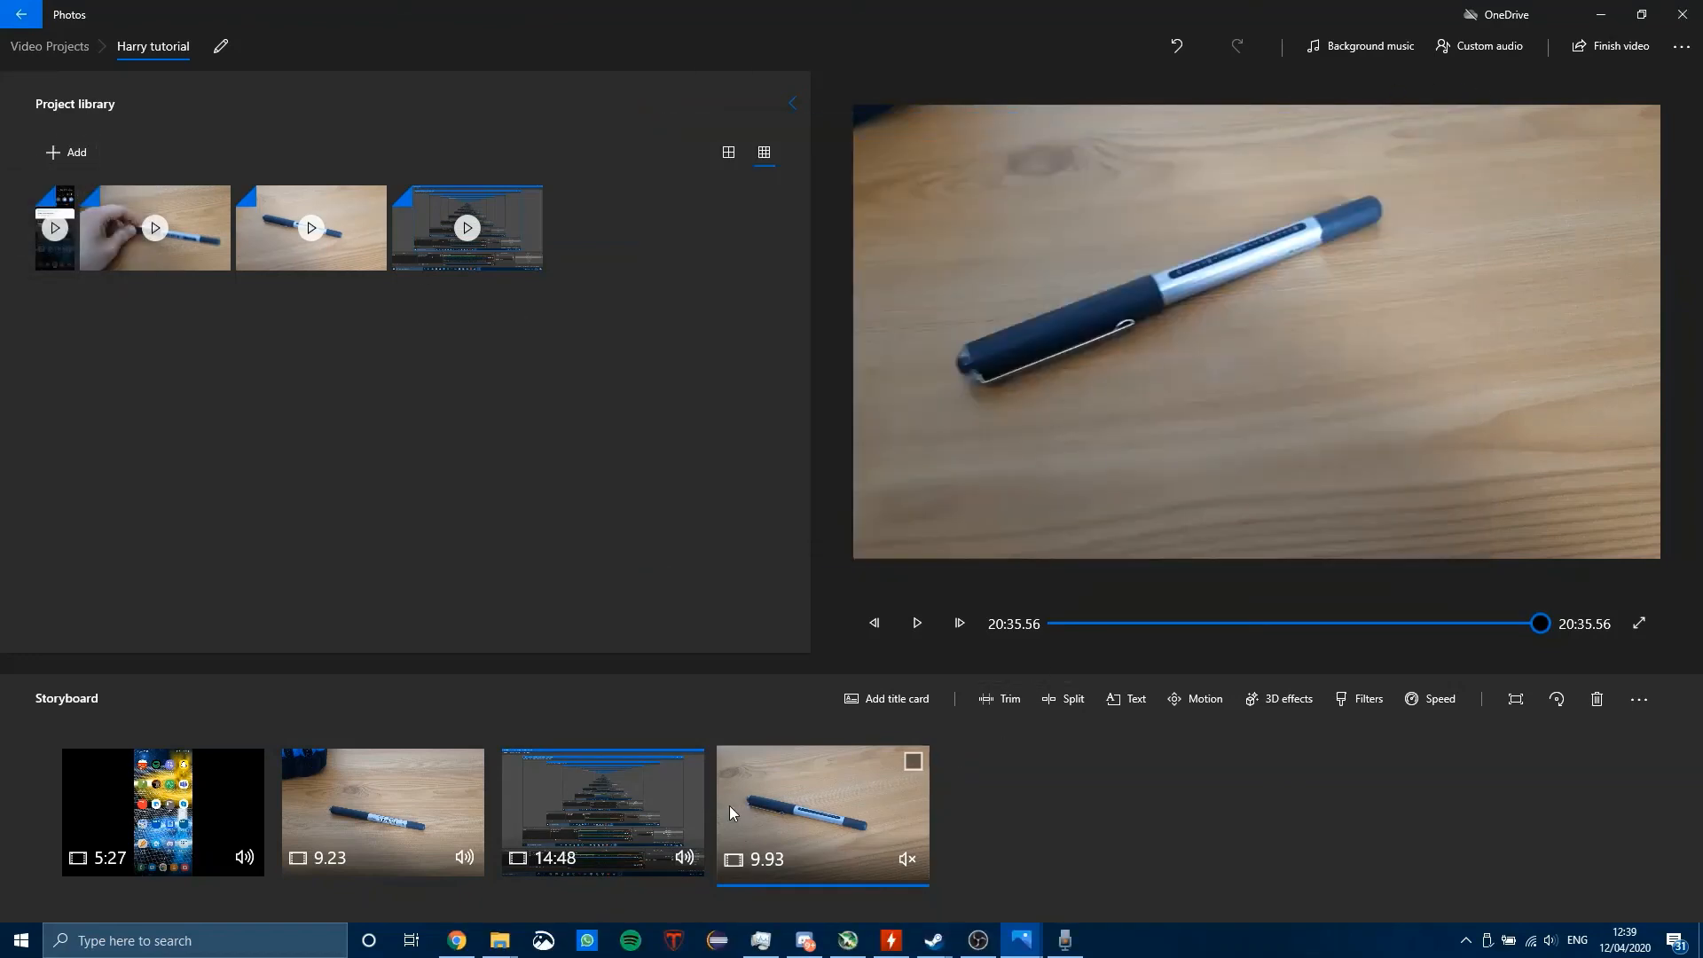
left_click(977, 940)
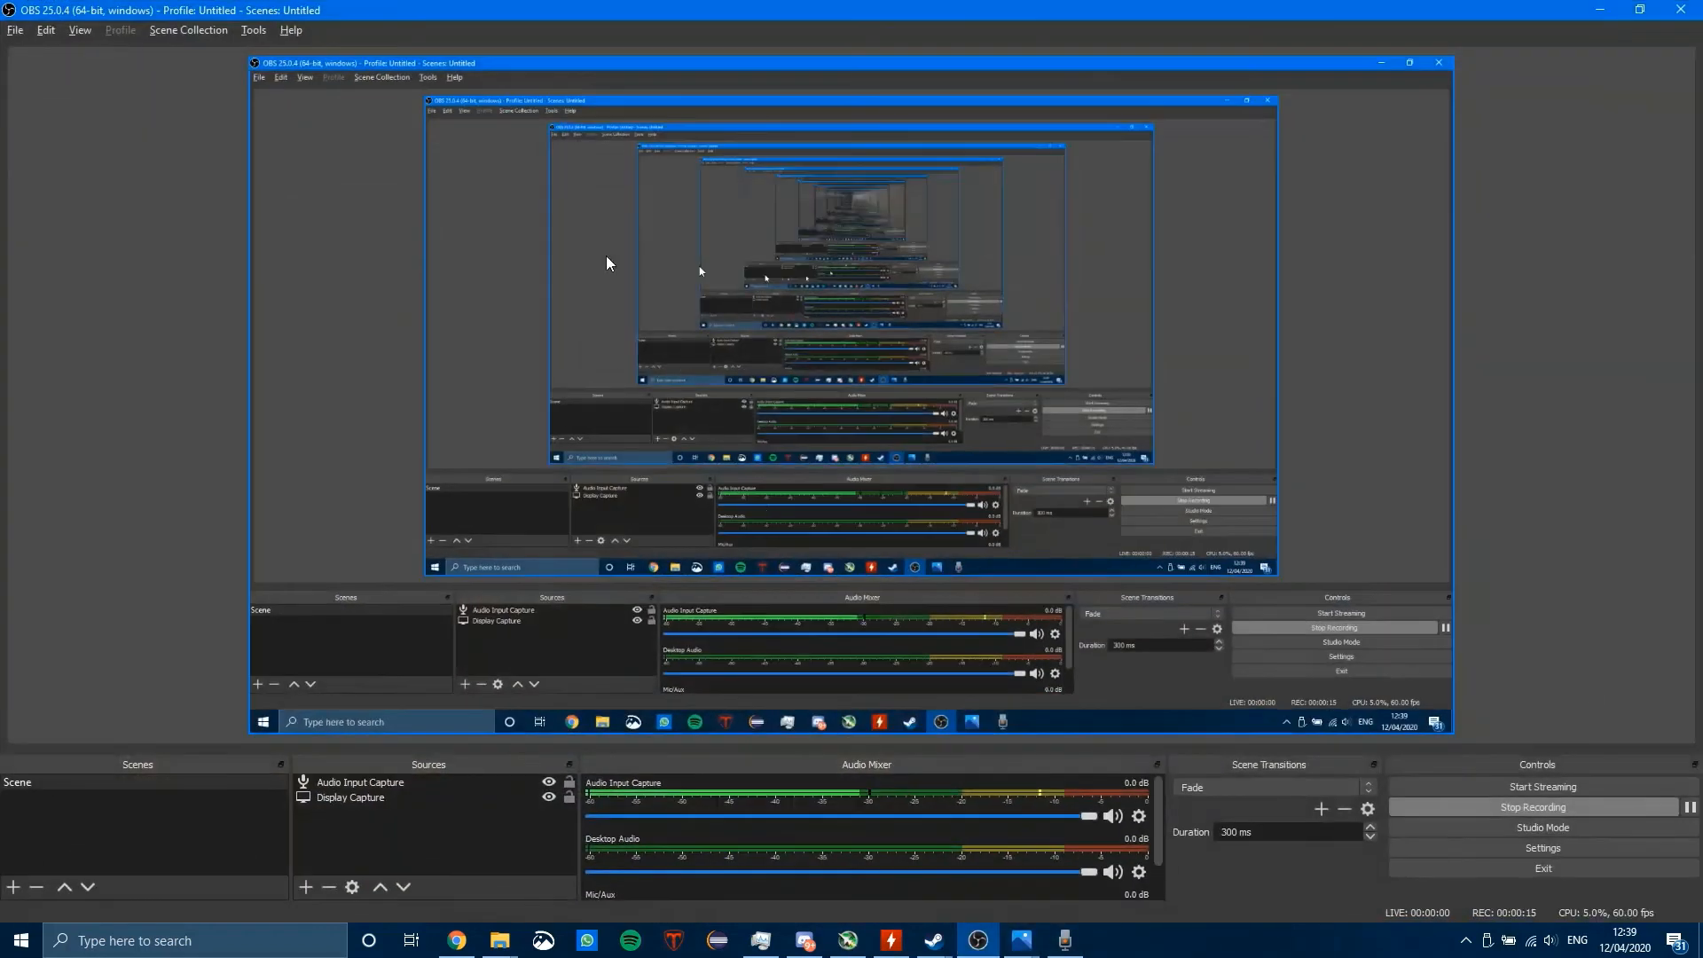
left_click(15, 29)
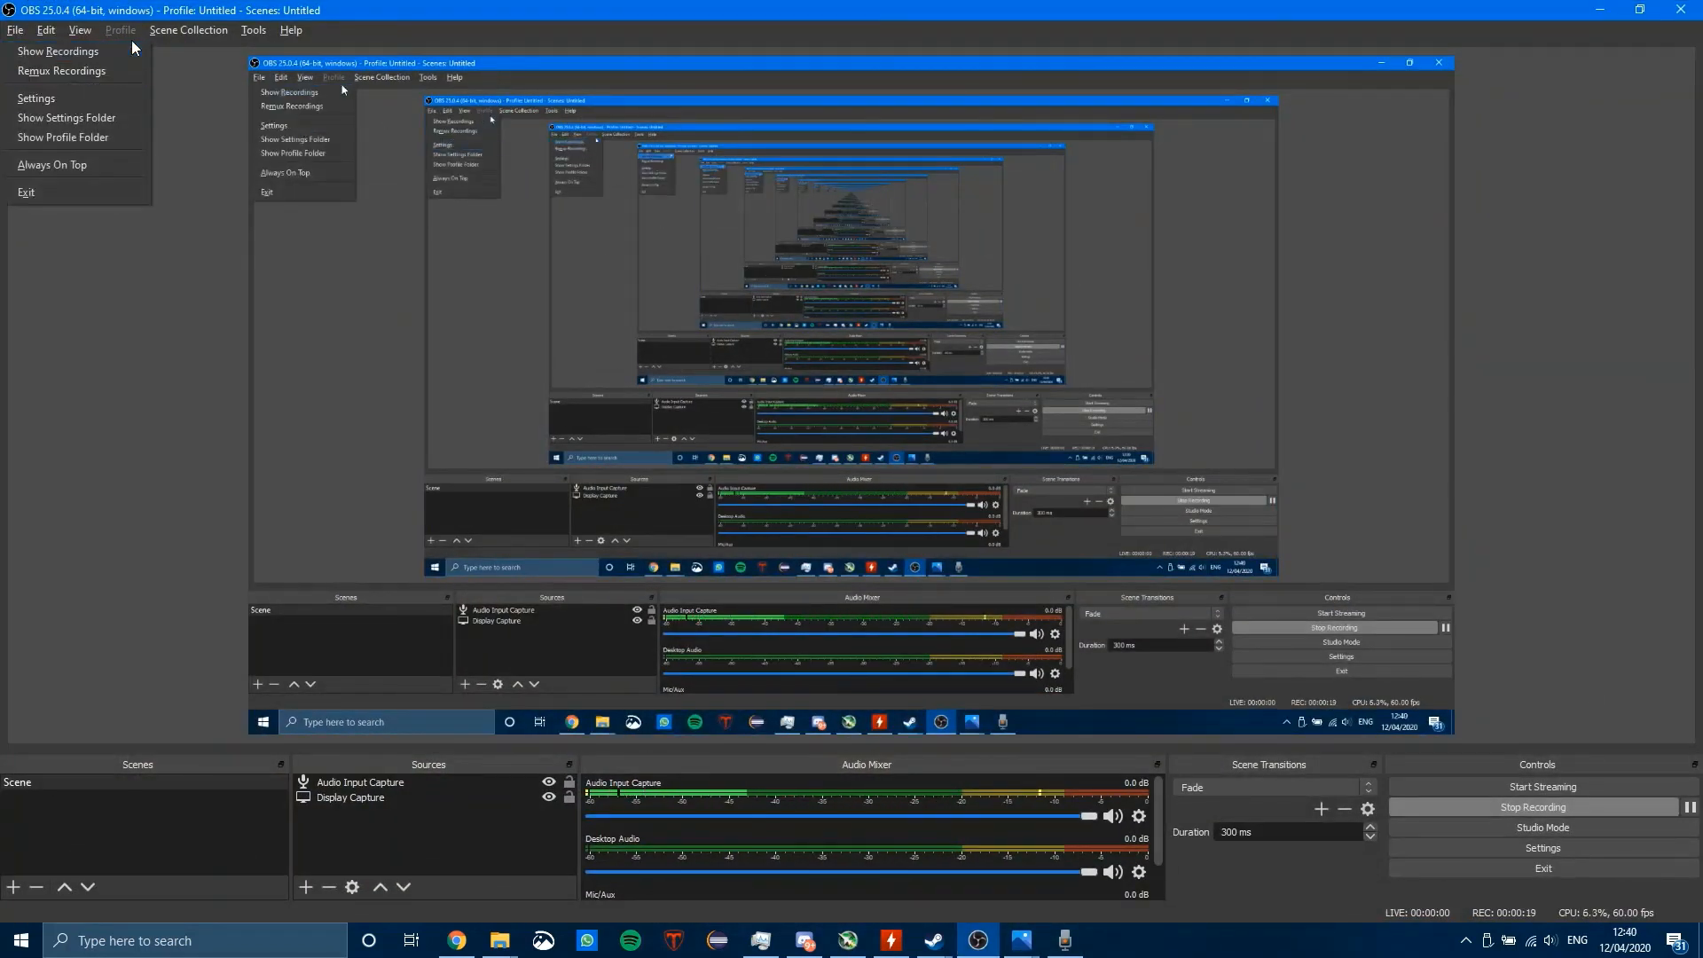
left_click(77, 69)
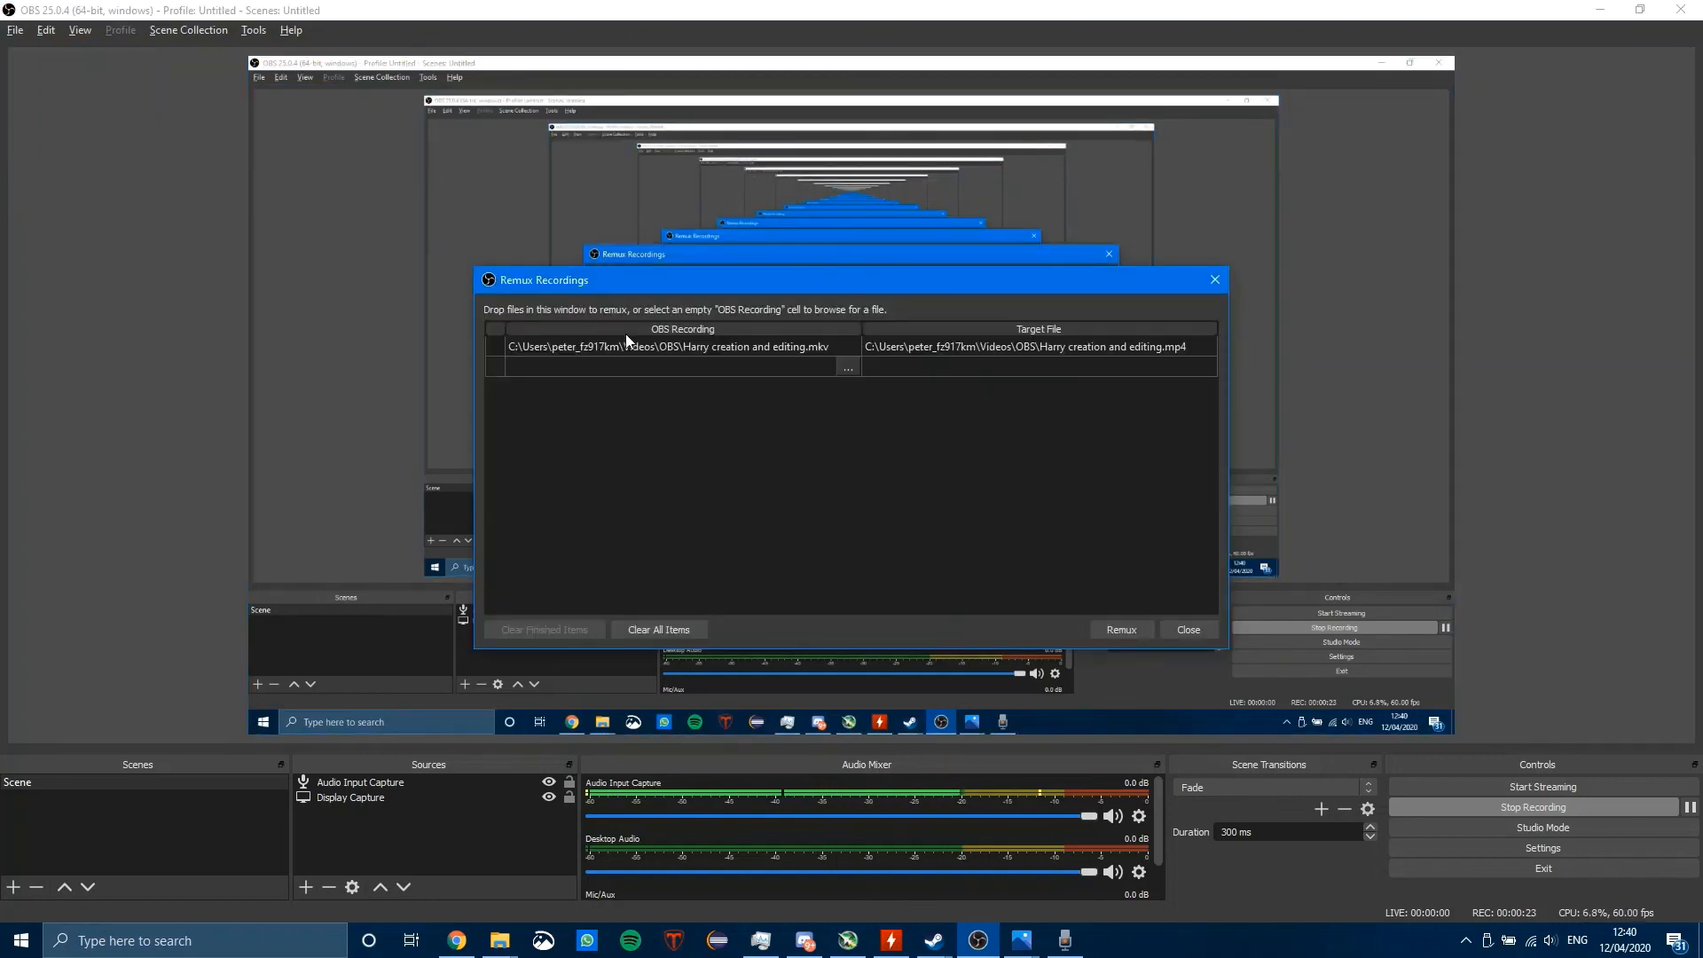
left_click(656, 628)
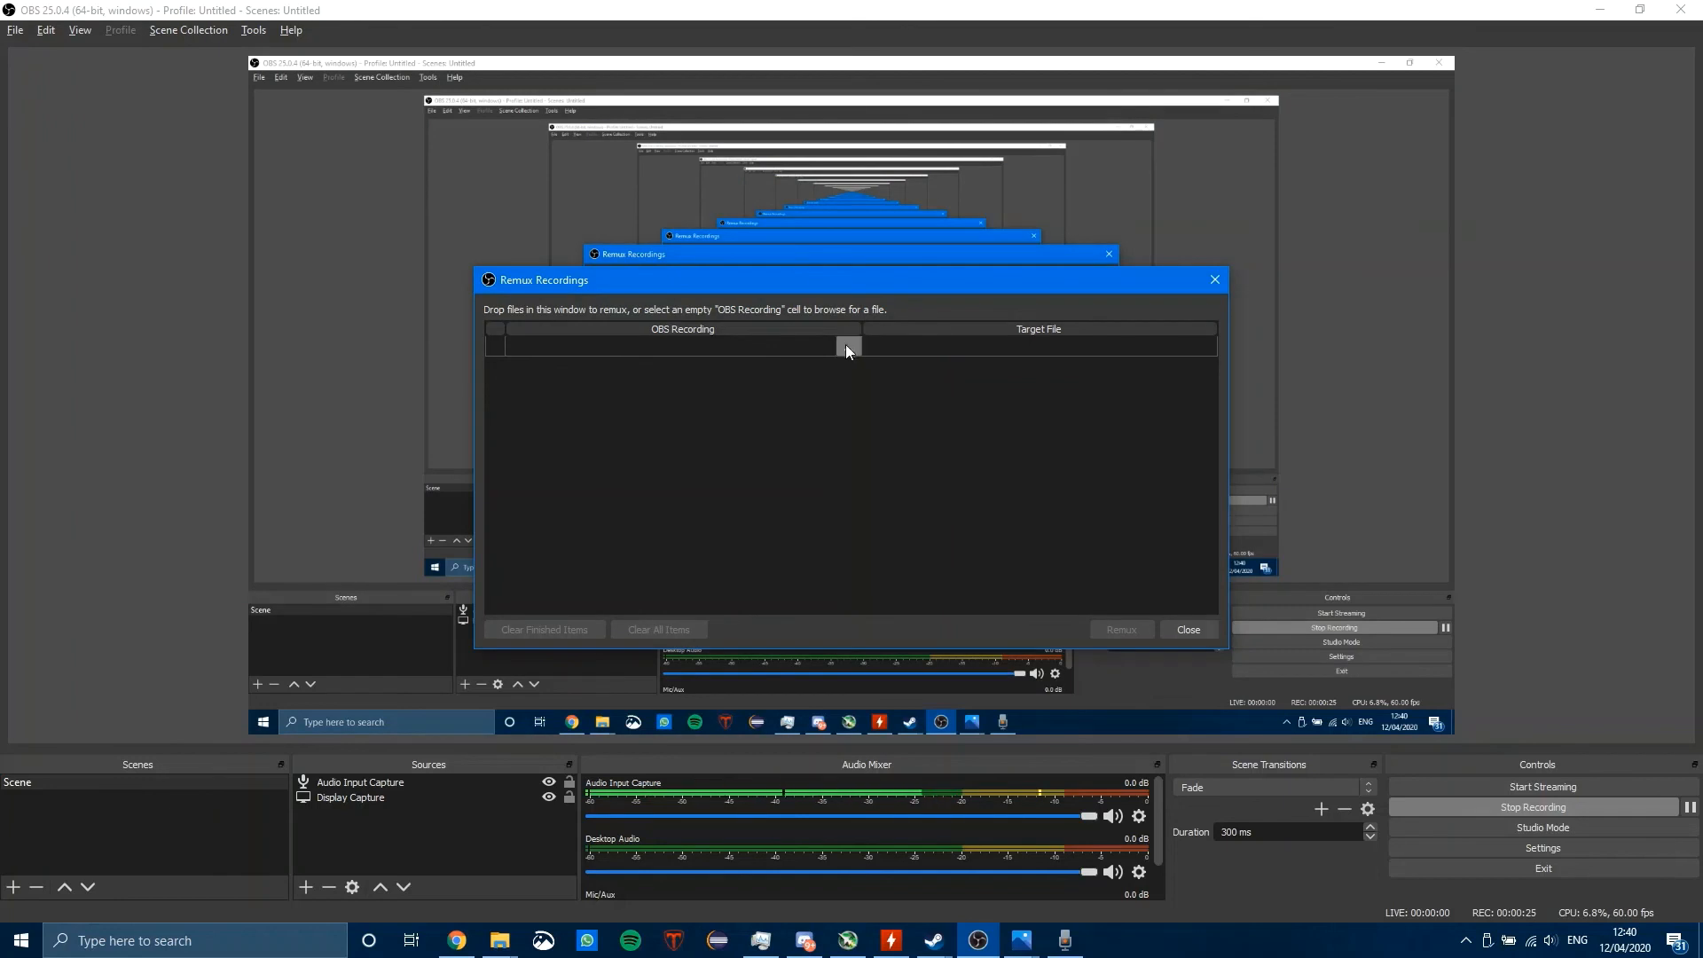
left_click(848, 347)
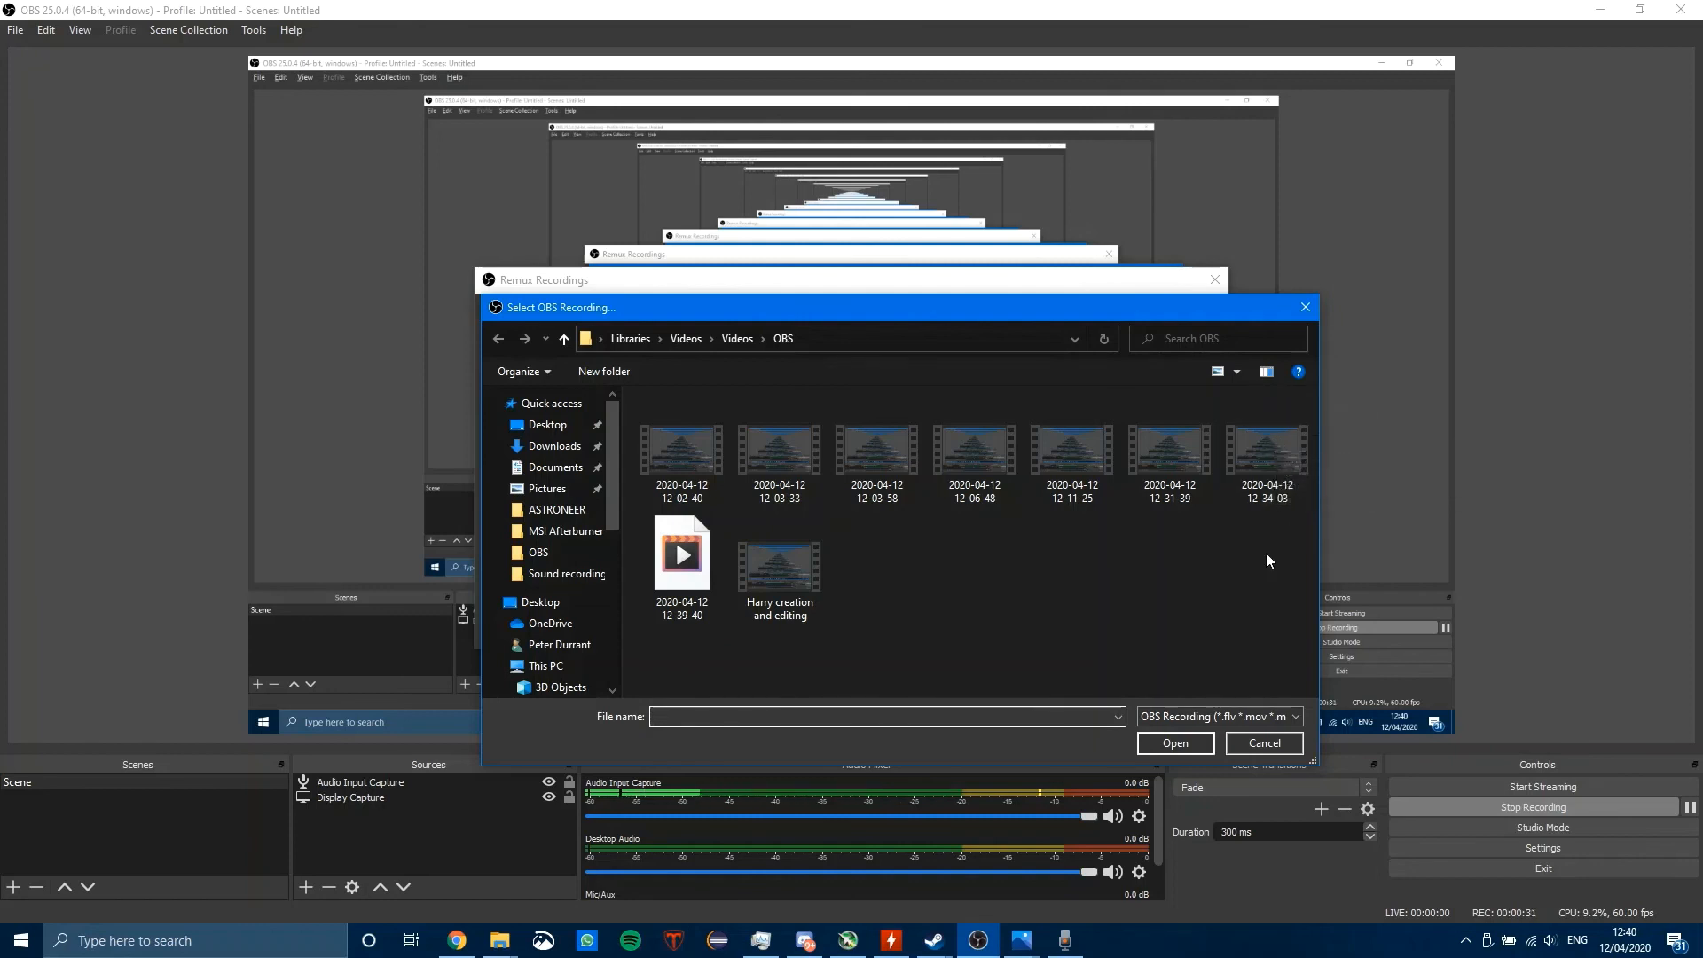
left_click(1273, 443)
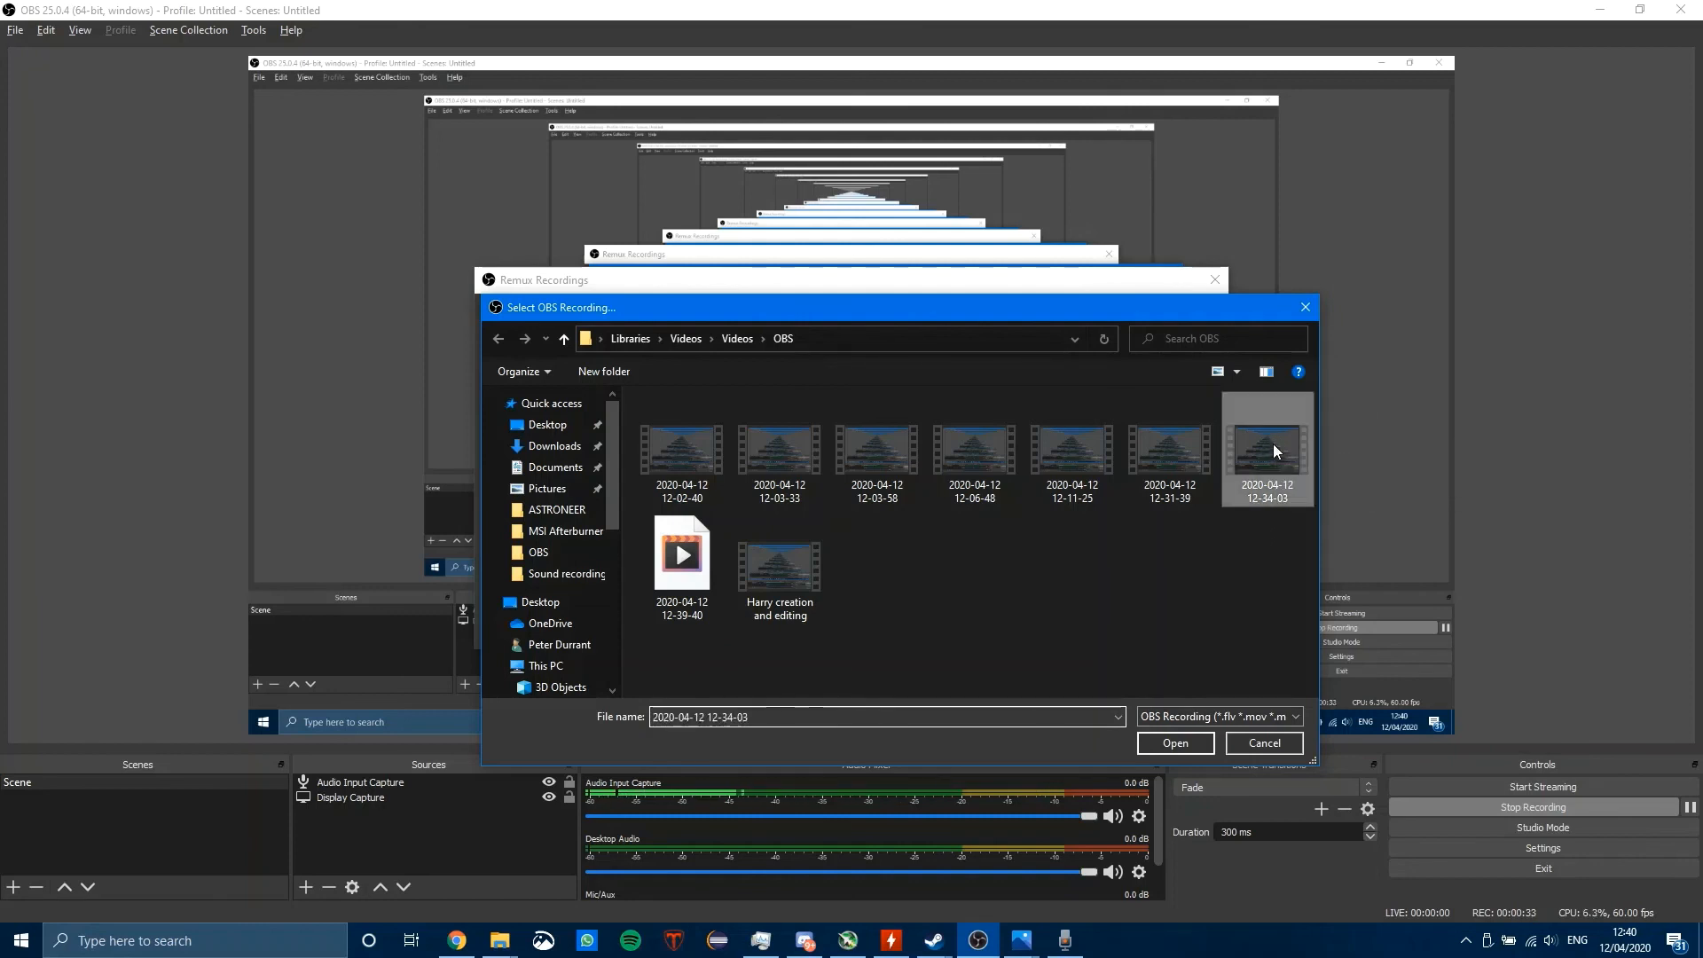
left_click(1173, 743)
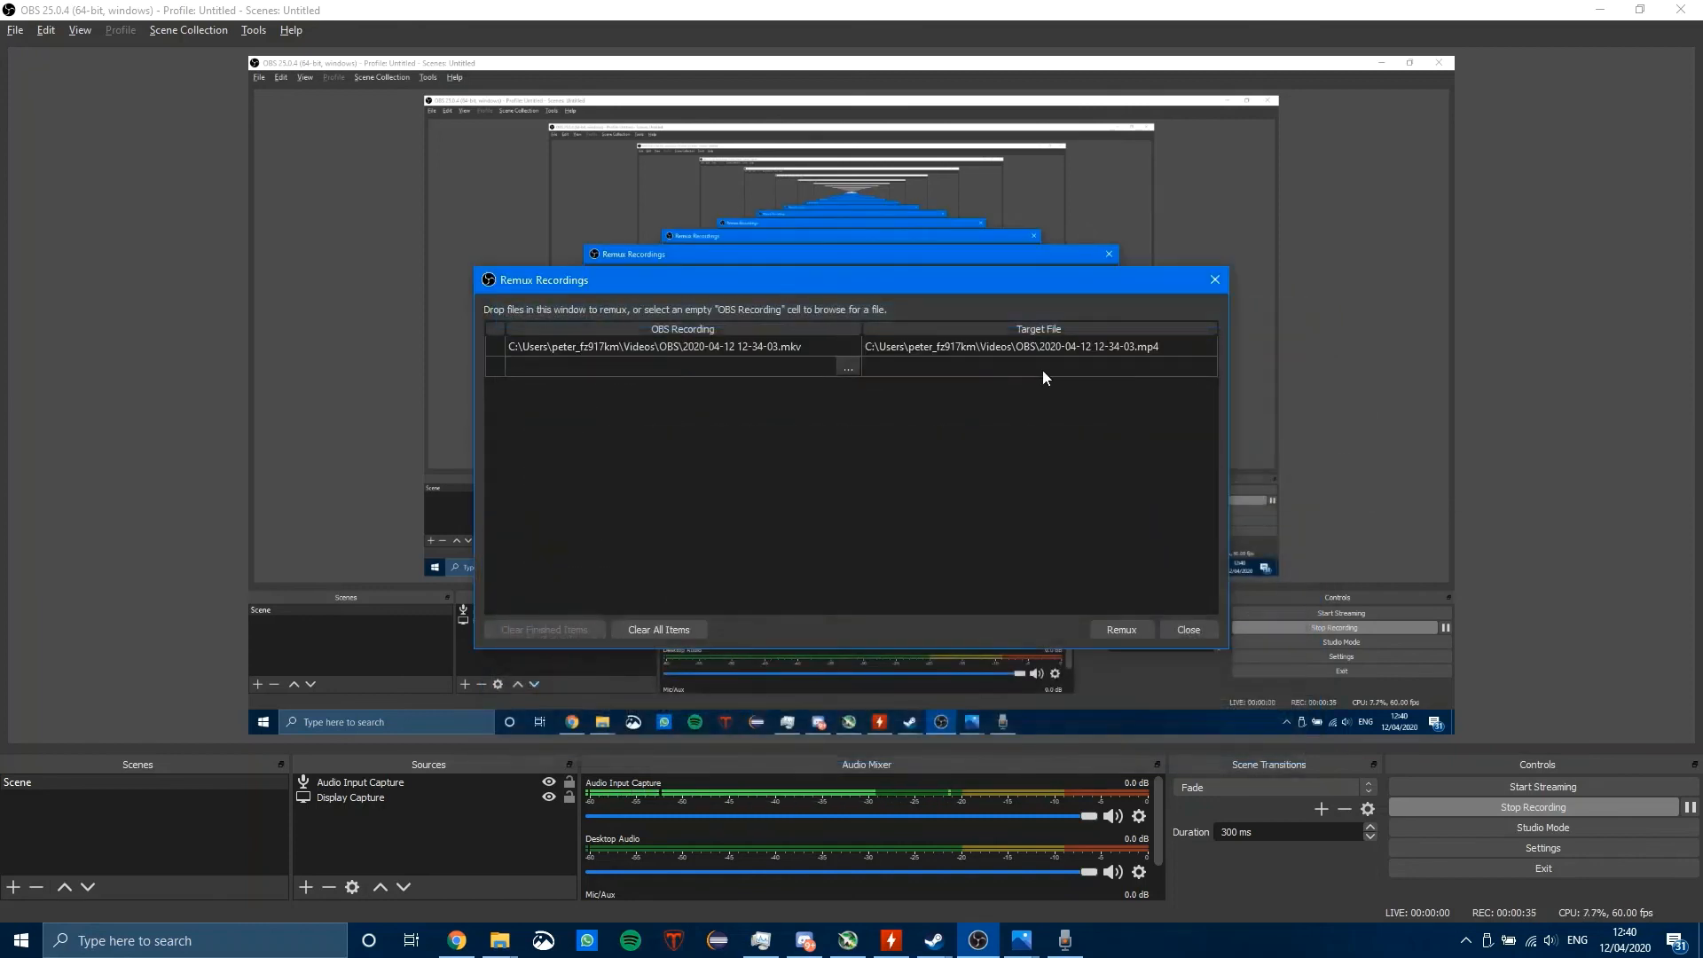
Step: Rename the remux target file to From video.mp4, keeping it in the OBS videos folder
left_click(976, 348)
left_click(1146, 346)
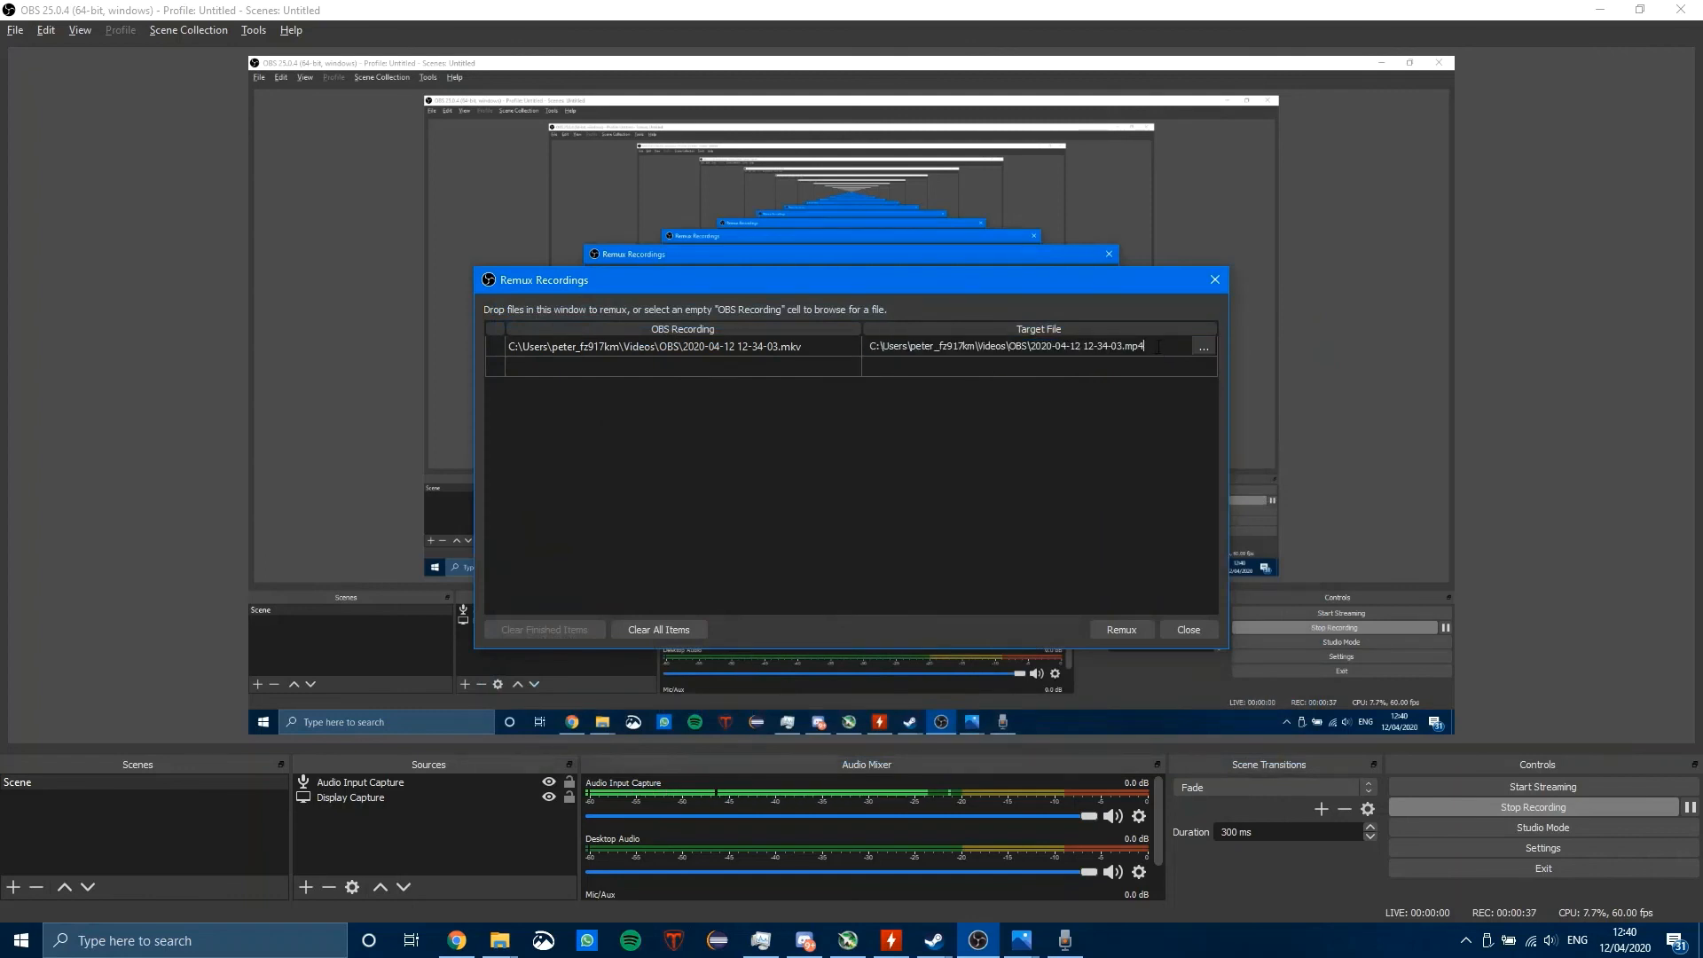
left_click_drag(1147, 347, 1042, 347)
left_click(1126, 347)
key("shift+Left")
key("shift+Left")
key("shift+Left")
key("shift+Left")
key("shift+Left")
key("shift+Left")
key("shift+Left")
key("shift+Left")
key("shift+Left")
key("shift+Left")
key("shift+Left")
key("shift+Left")
key("shift+Left")
key("shift+Left")
key("shift+Left")
key("shift+Left")
key("shift+Left")
key("shift+Left")
key("shift+Left")
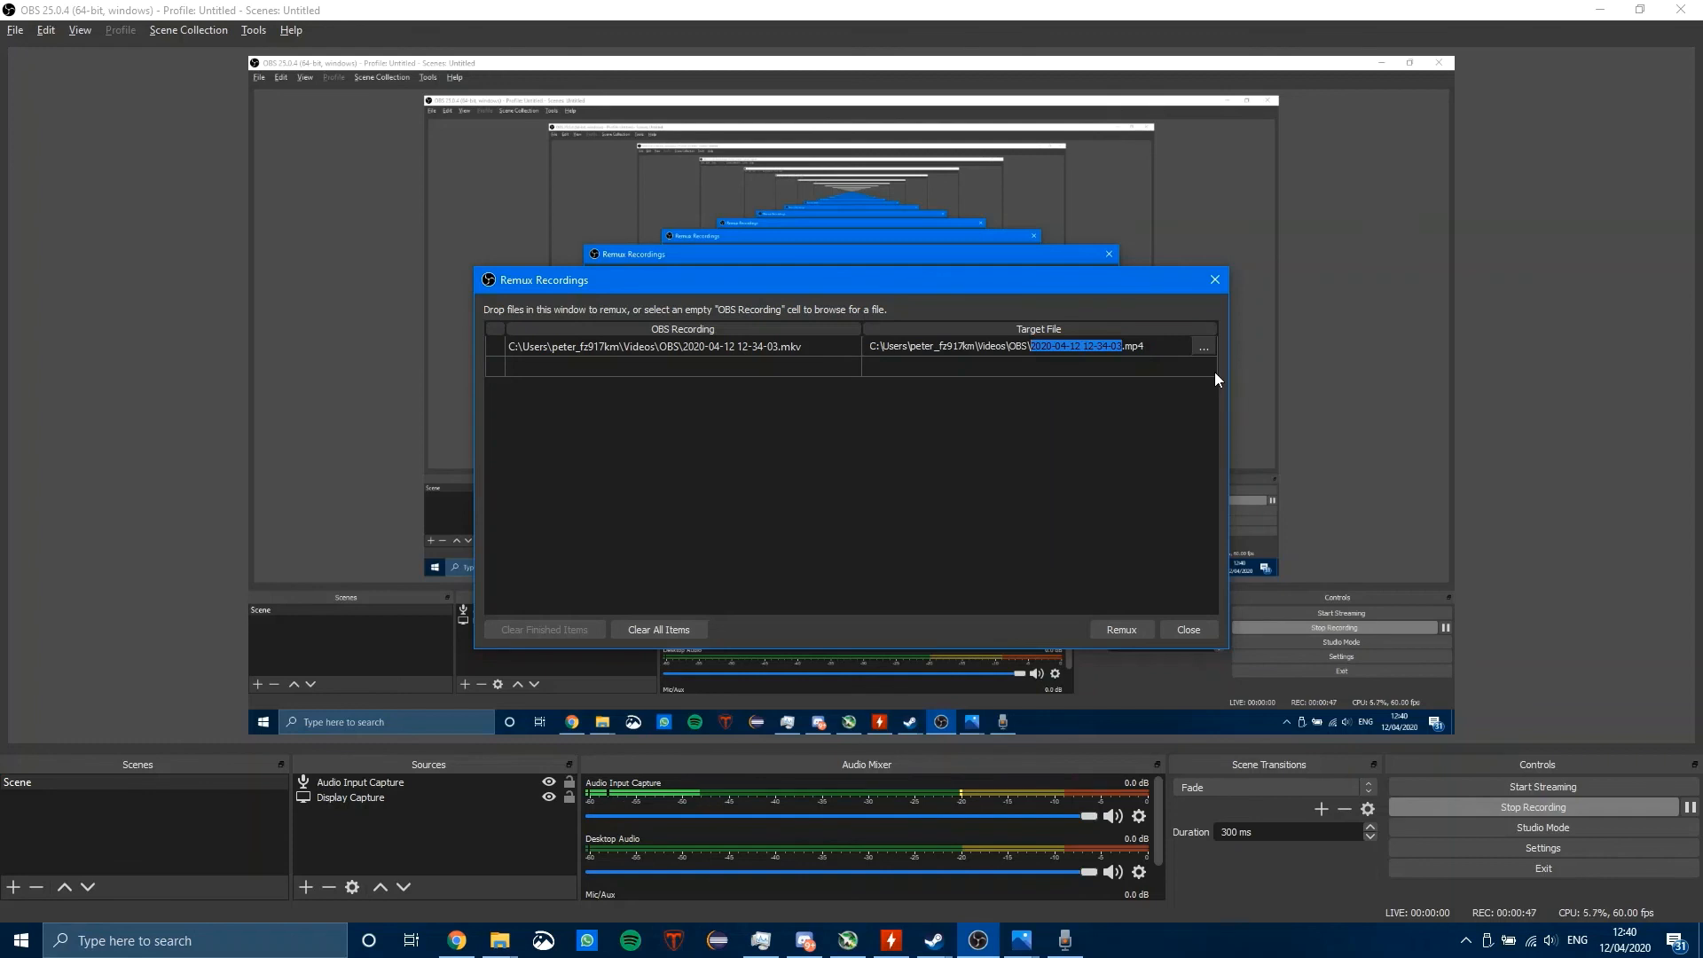
type("From video")
Step: Remux the loaded recording to MP4 and close the remux dialog
left_click(1119, 626)
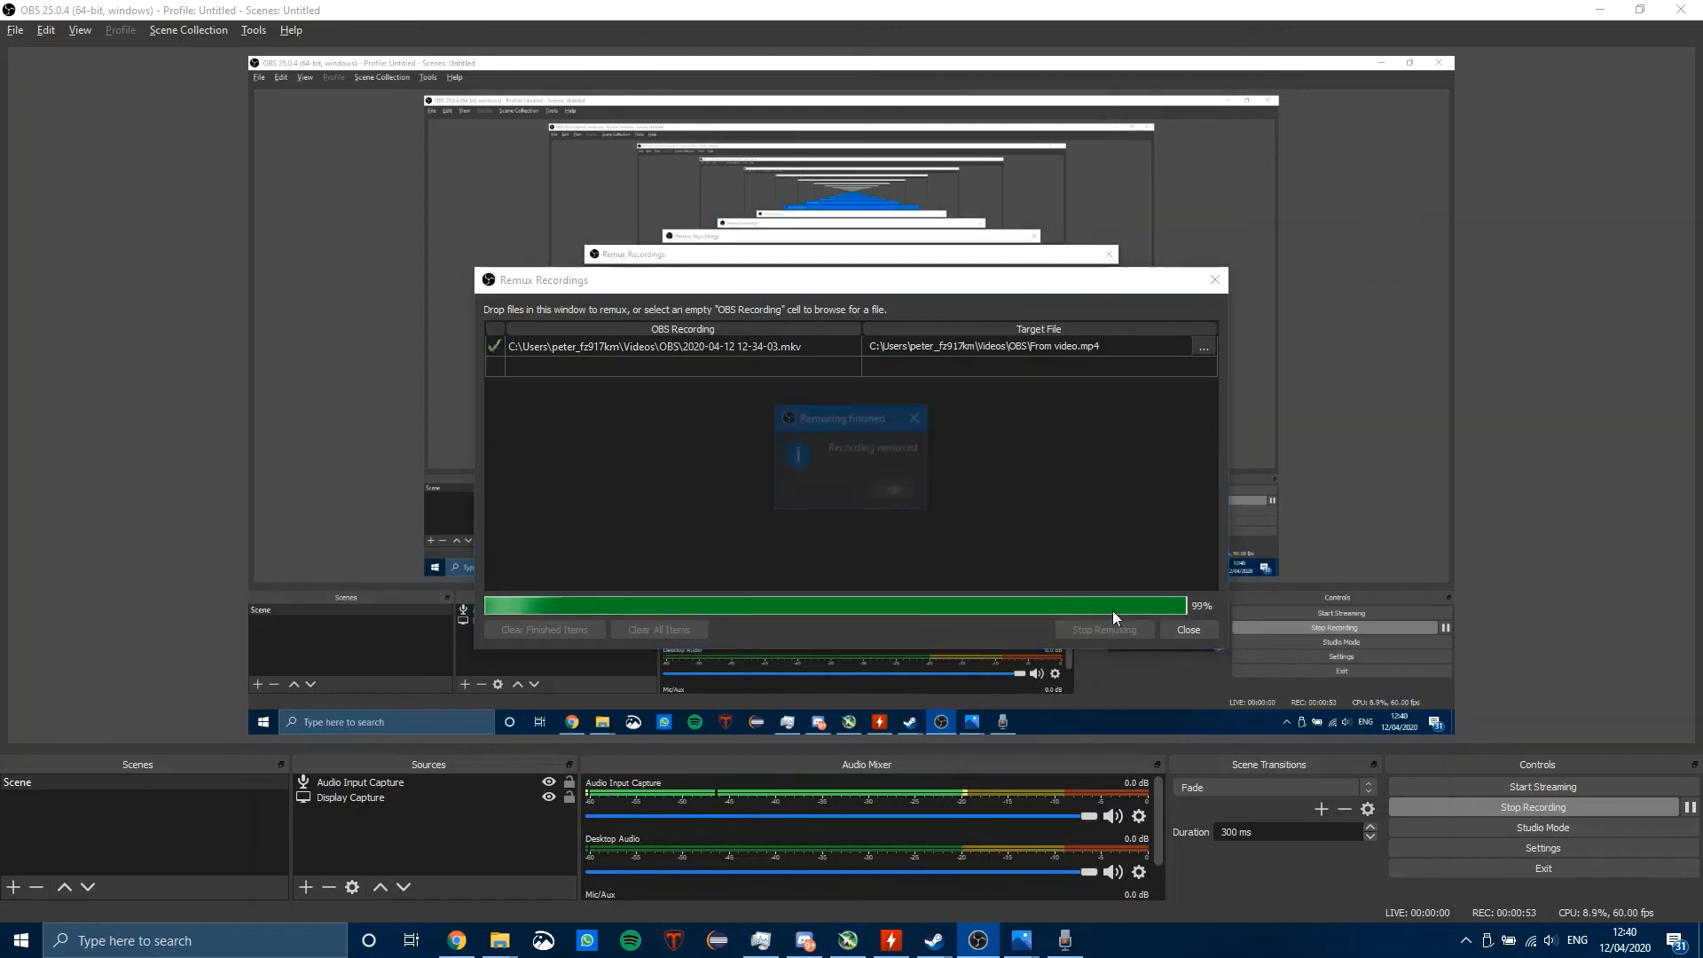
left_click(893, 493)
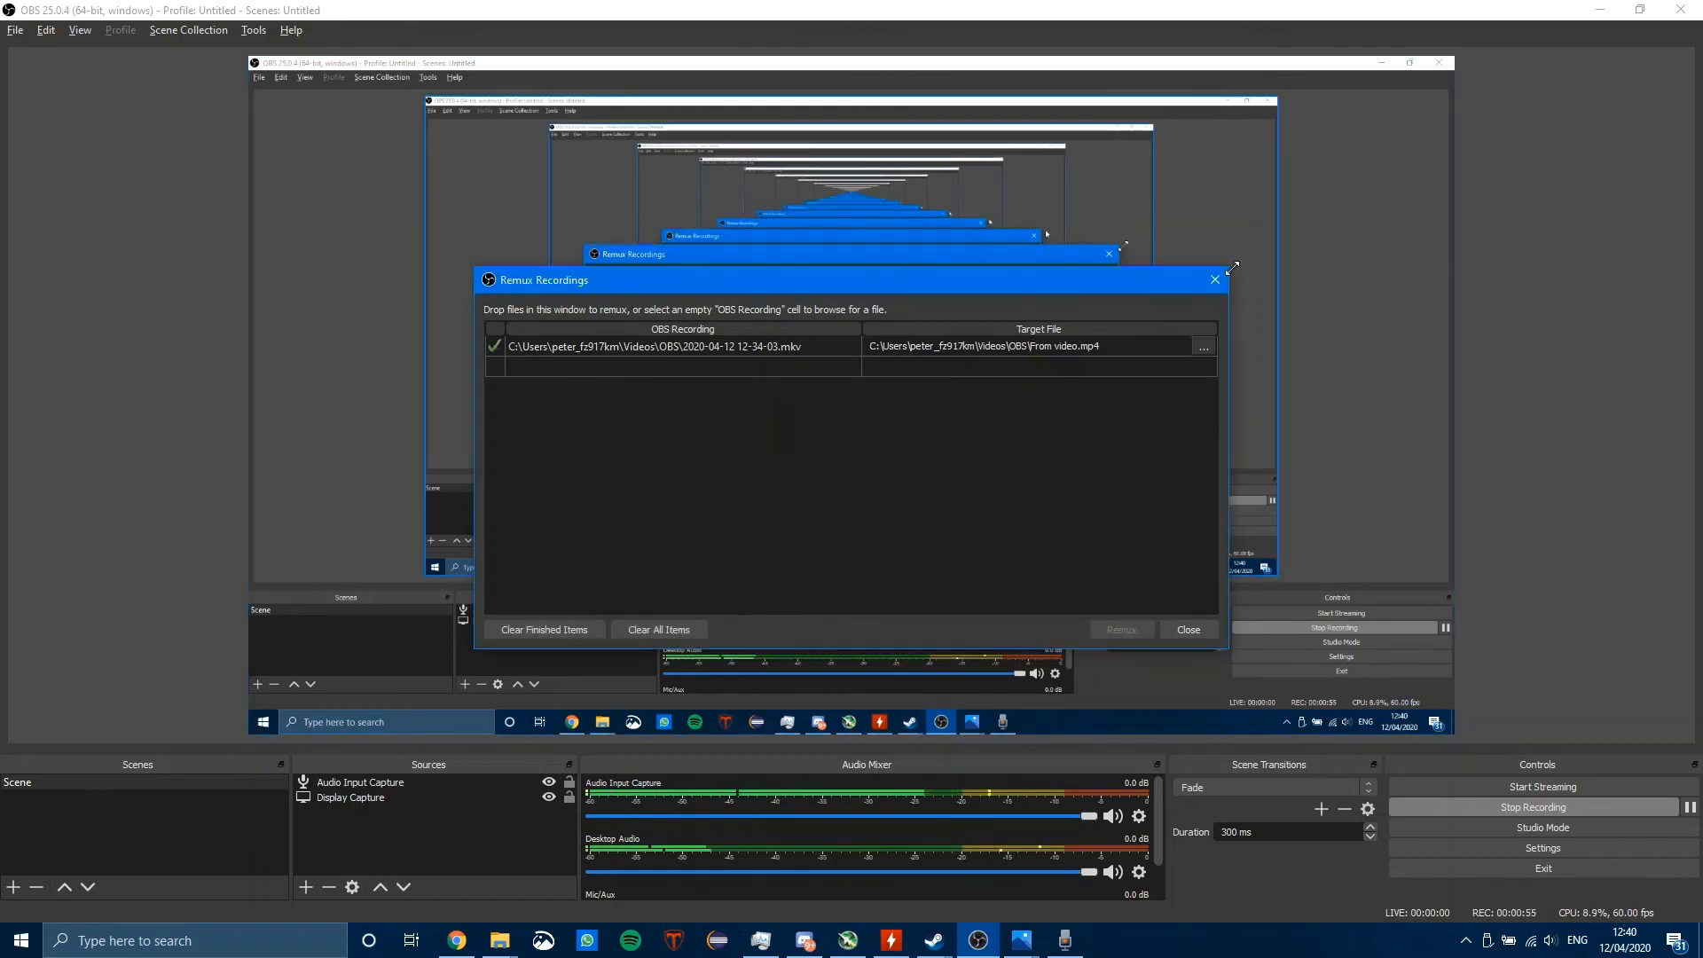
left_click(1227, 282)
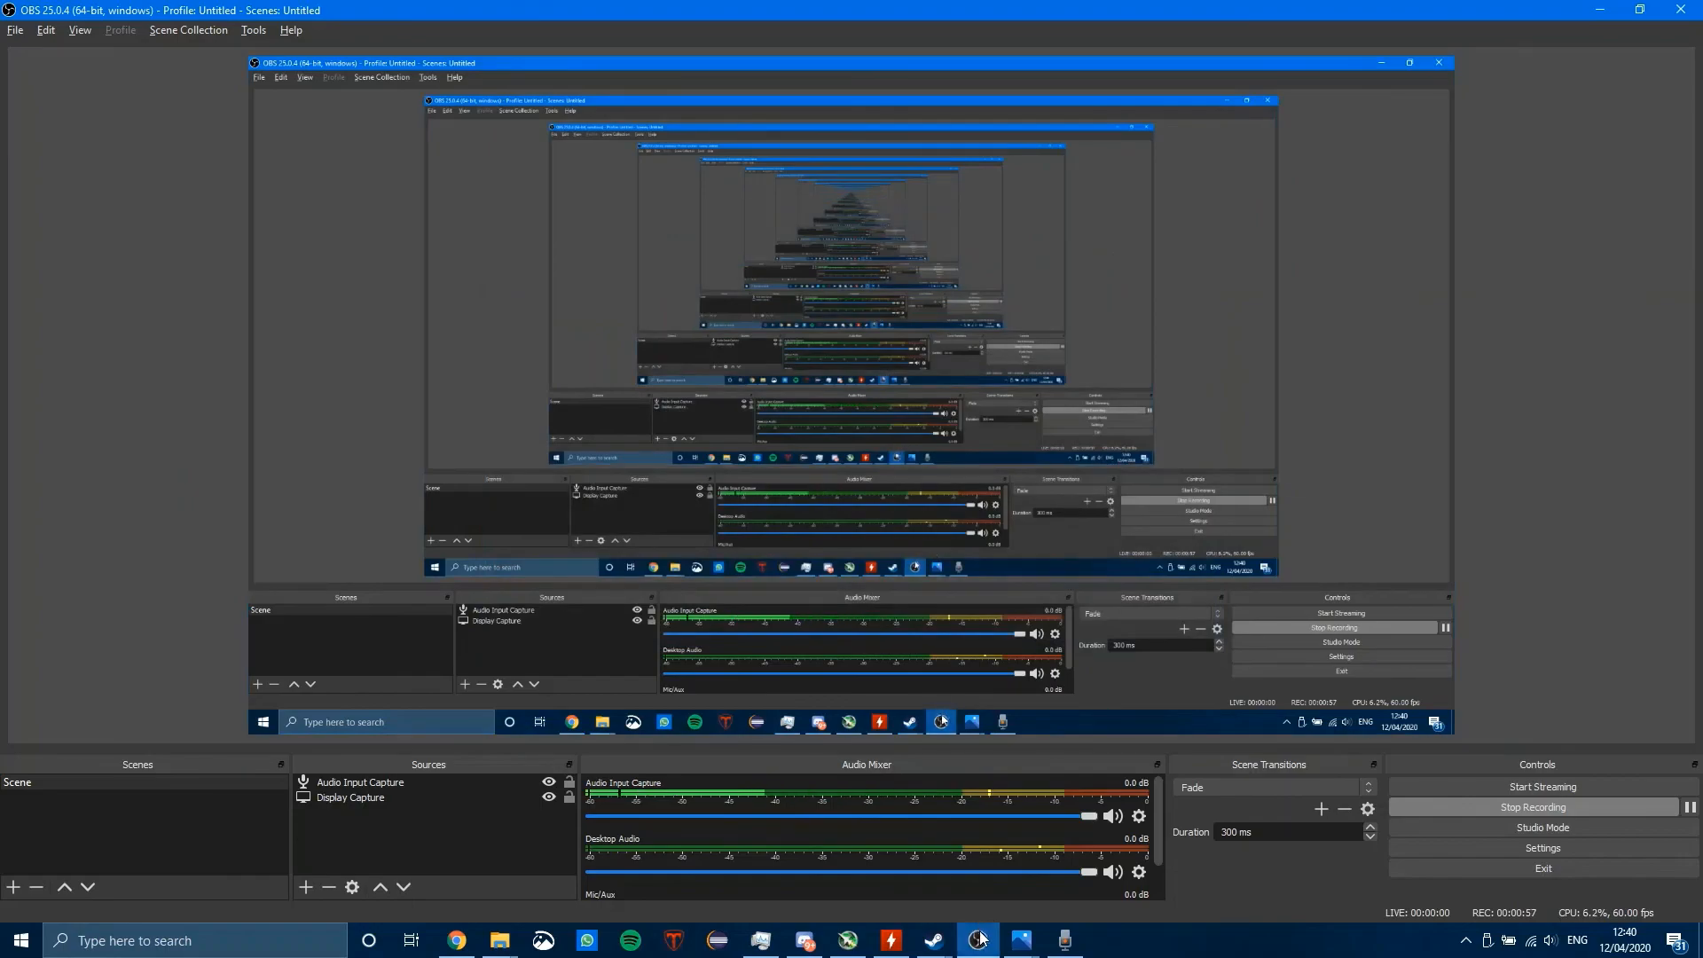
Step: Switch to Photos and add the From video file from the OBS folder in Videos to the project library
left_click(1017, 949)
left_click(971, 898)
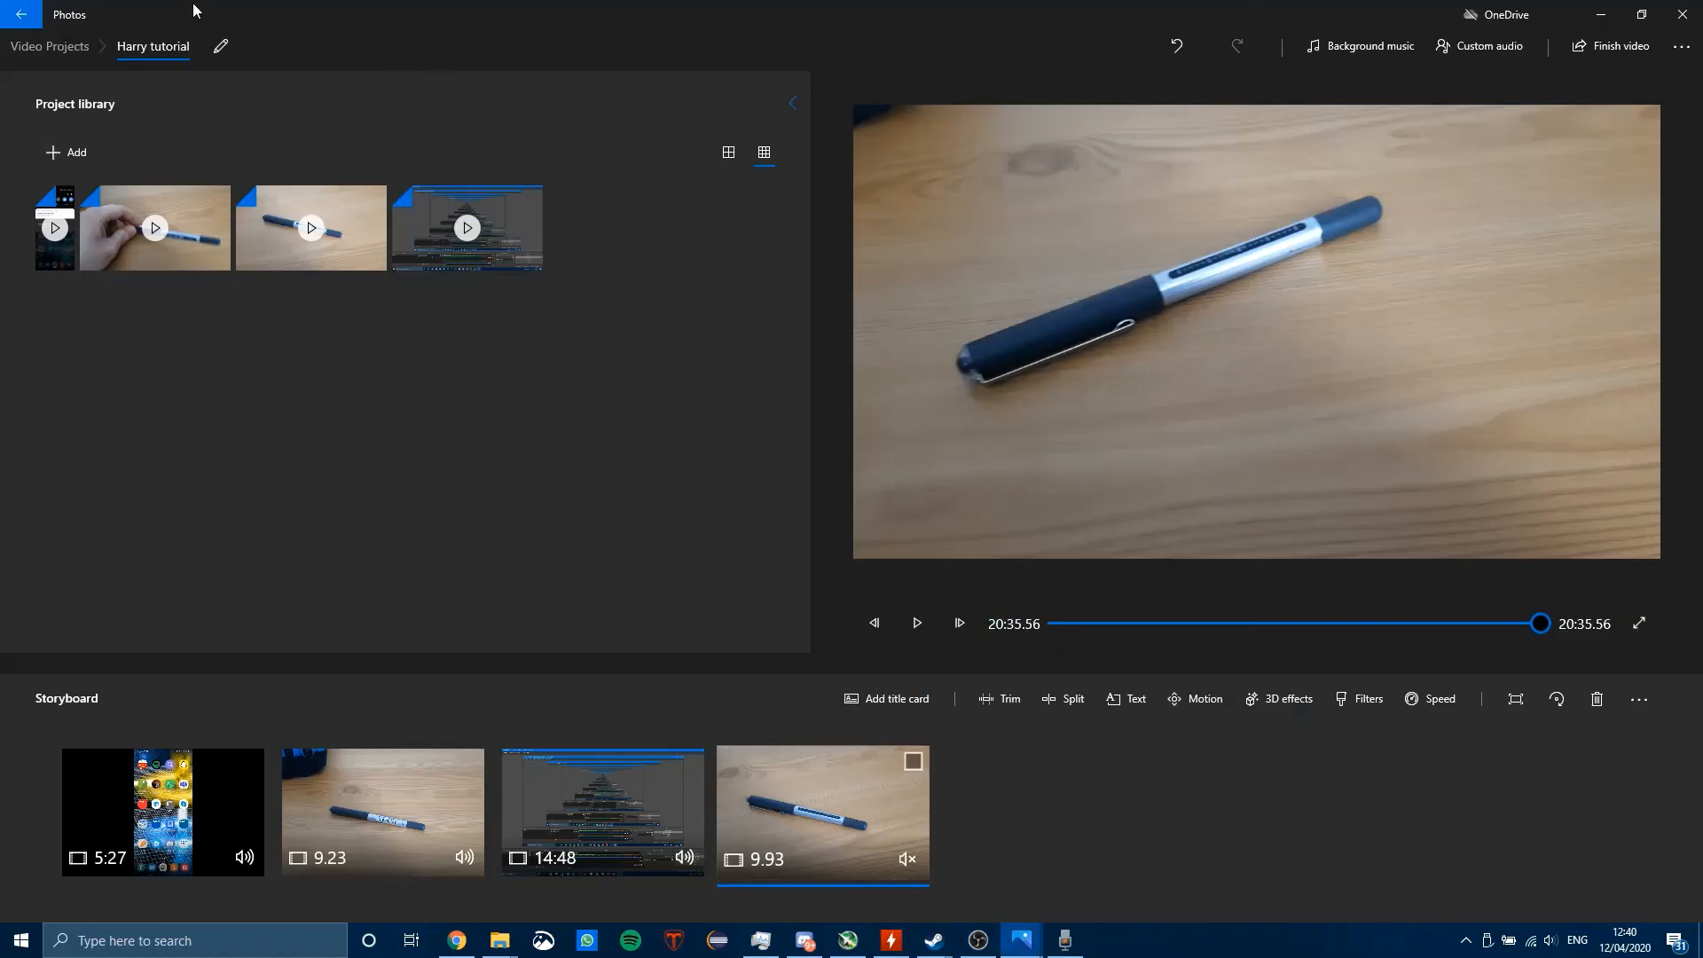
left_click(93, 161)
left_click(108, 200)
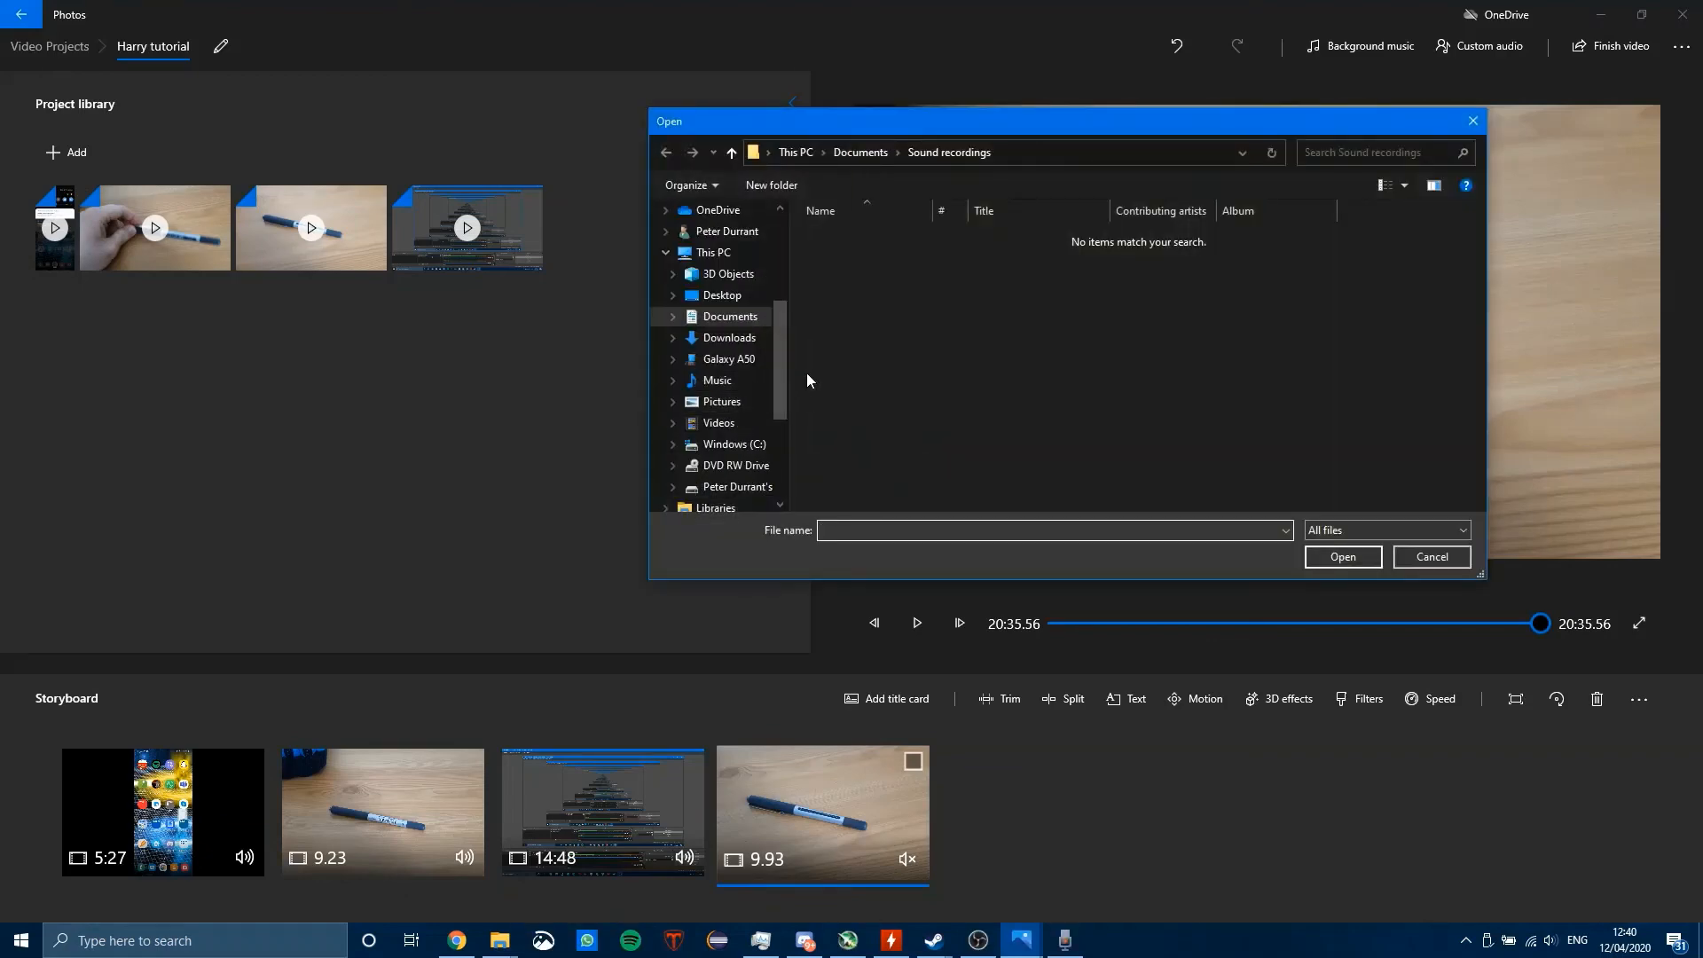
left_click(718, 423)
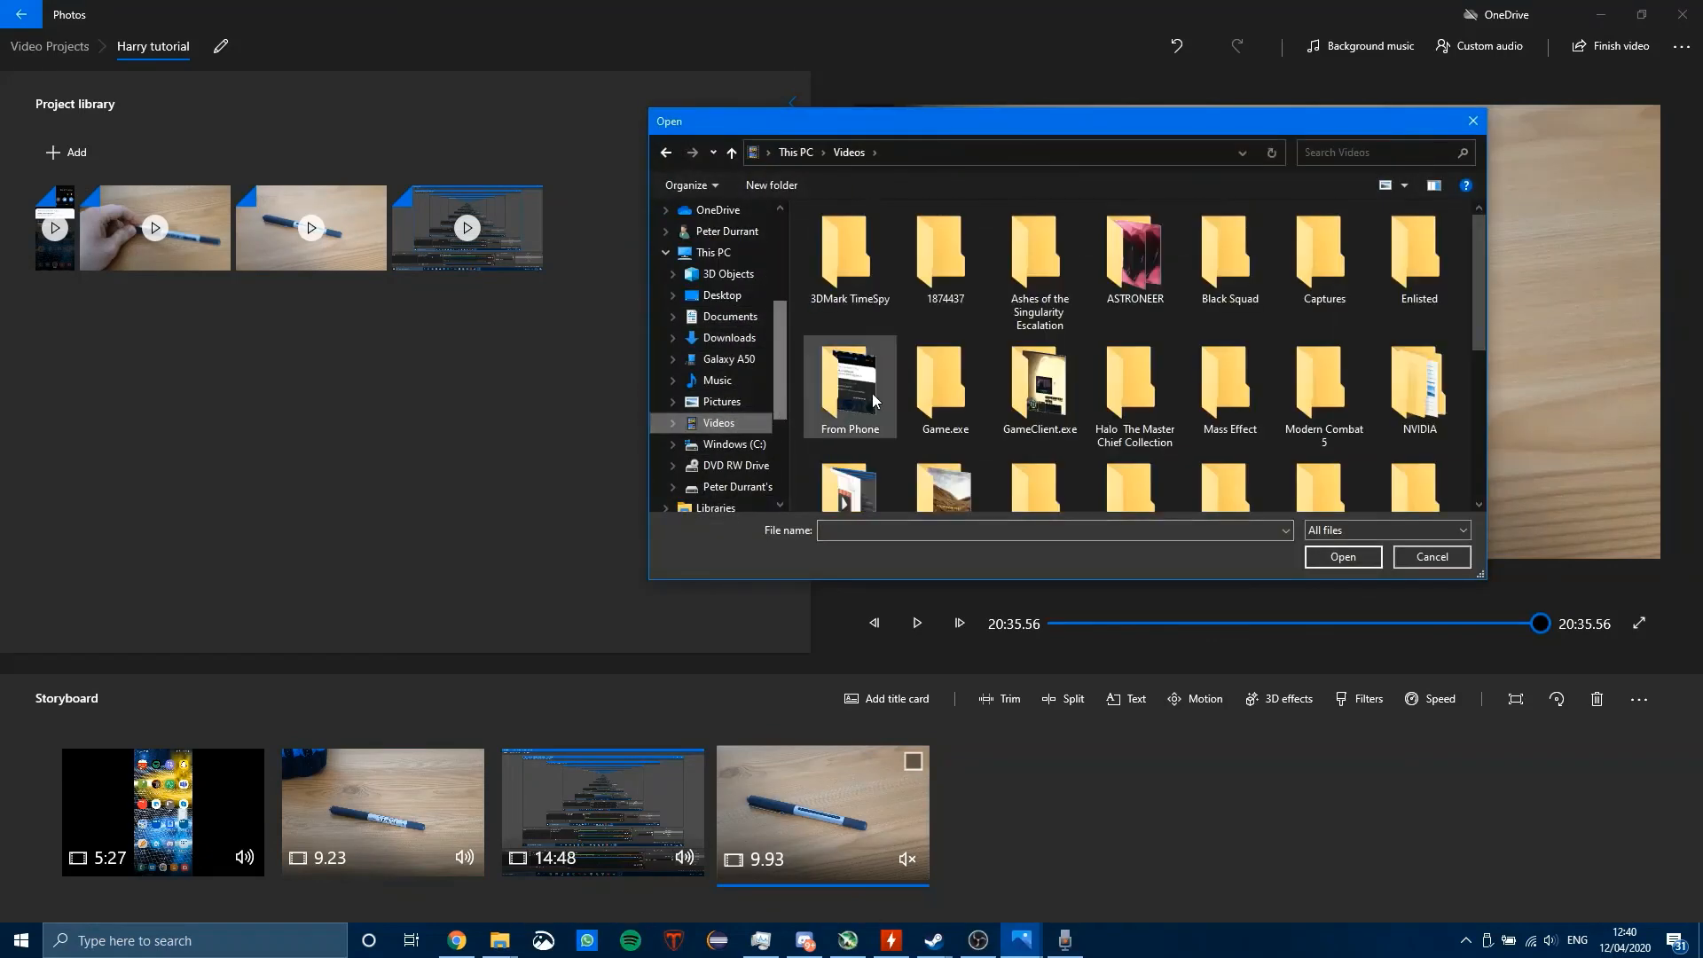
scroll(1086, 344, "down", 1)
scroll(1084, 337, "down", 1)
scroll(1084, 337, "up", 1)
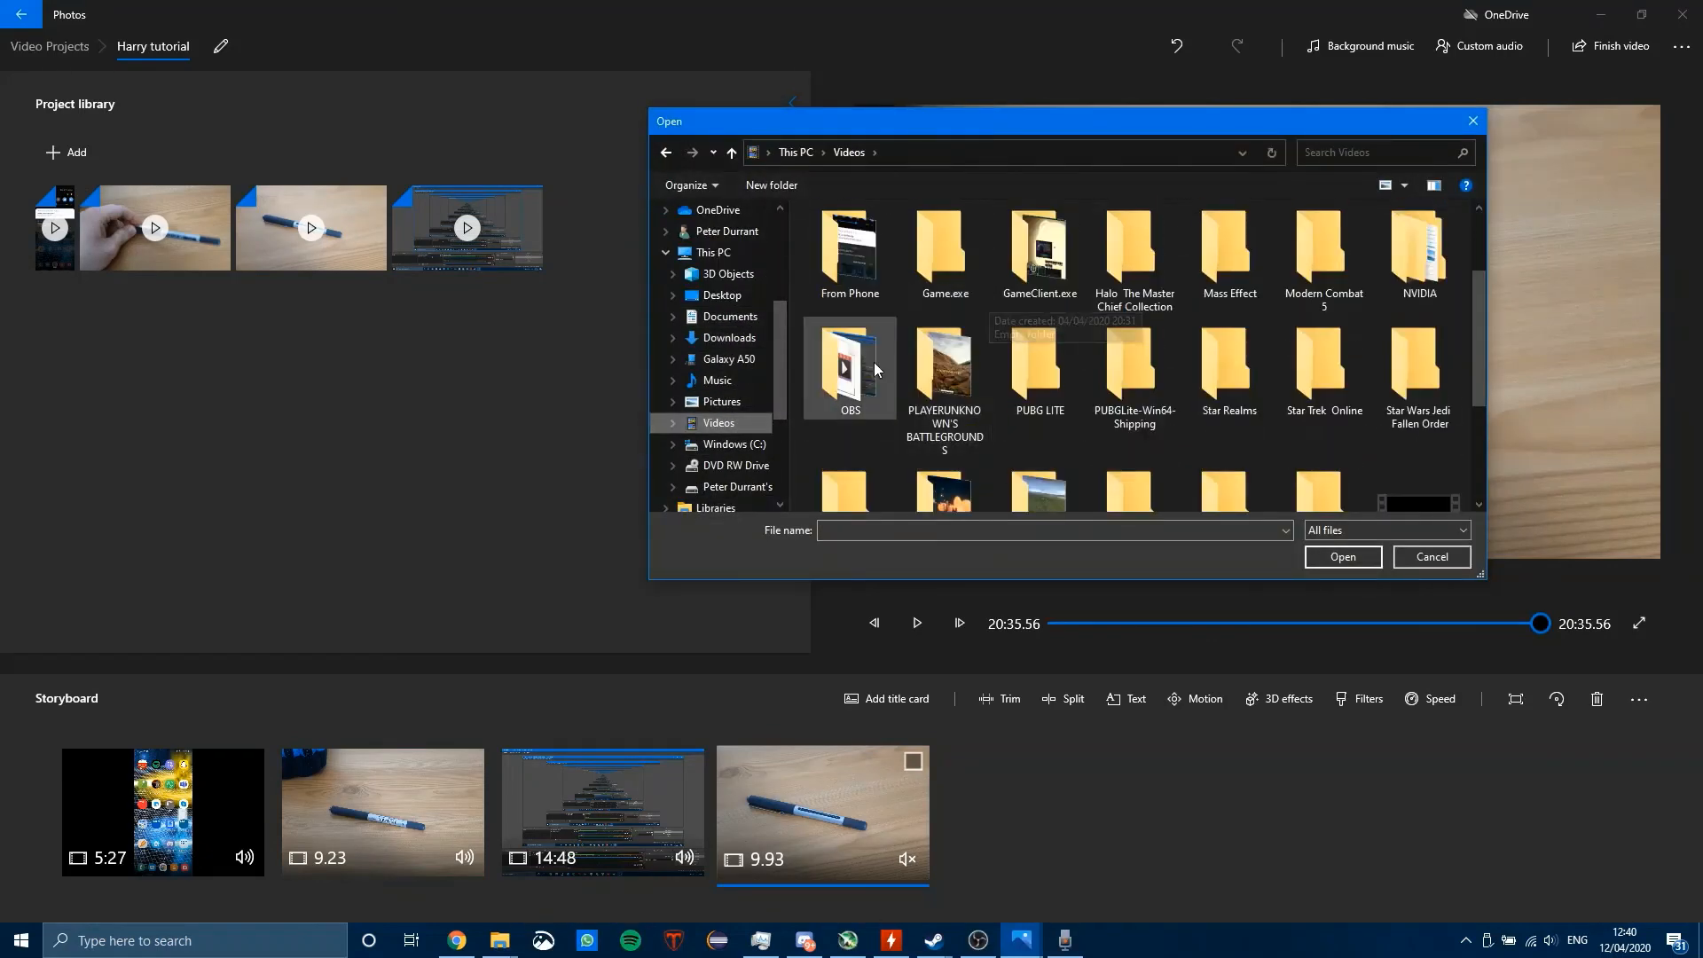
double_click(849, 375)
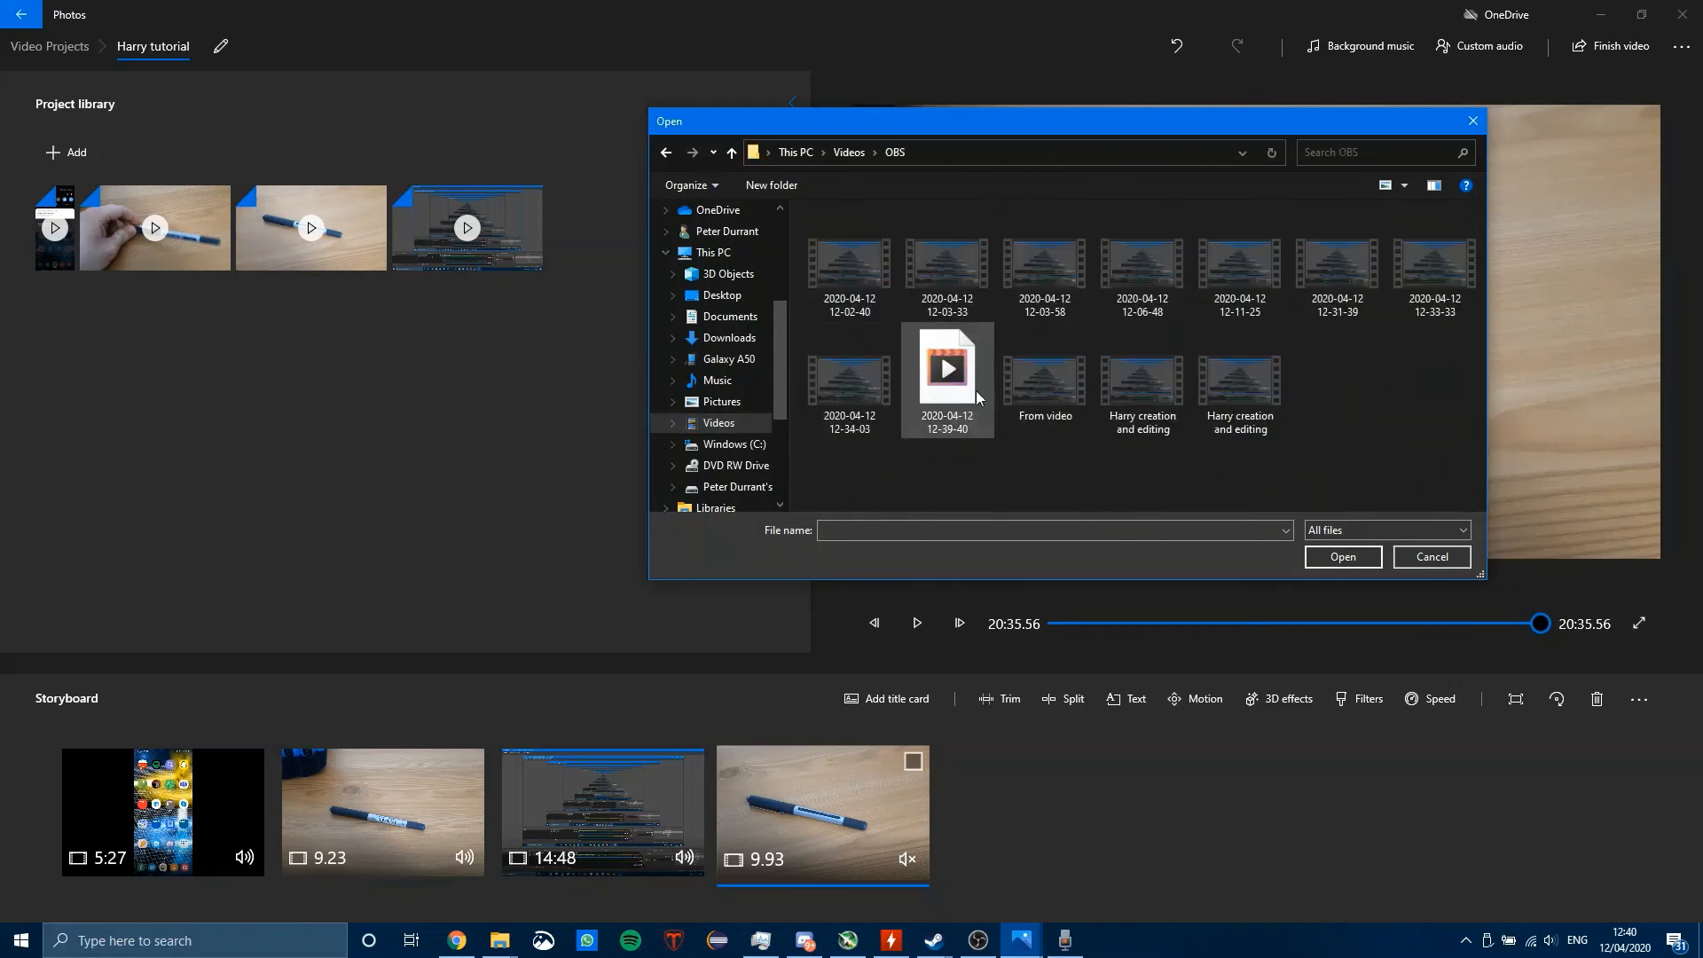
left_click(1034, 390)
left_click(1343, 557)
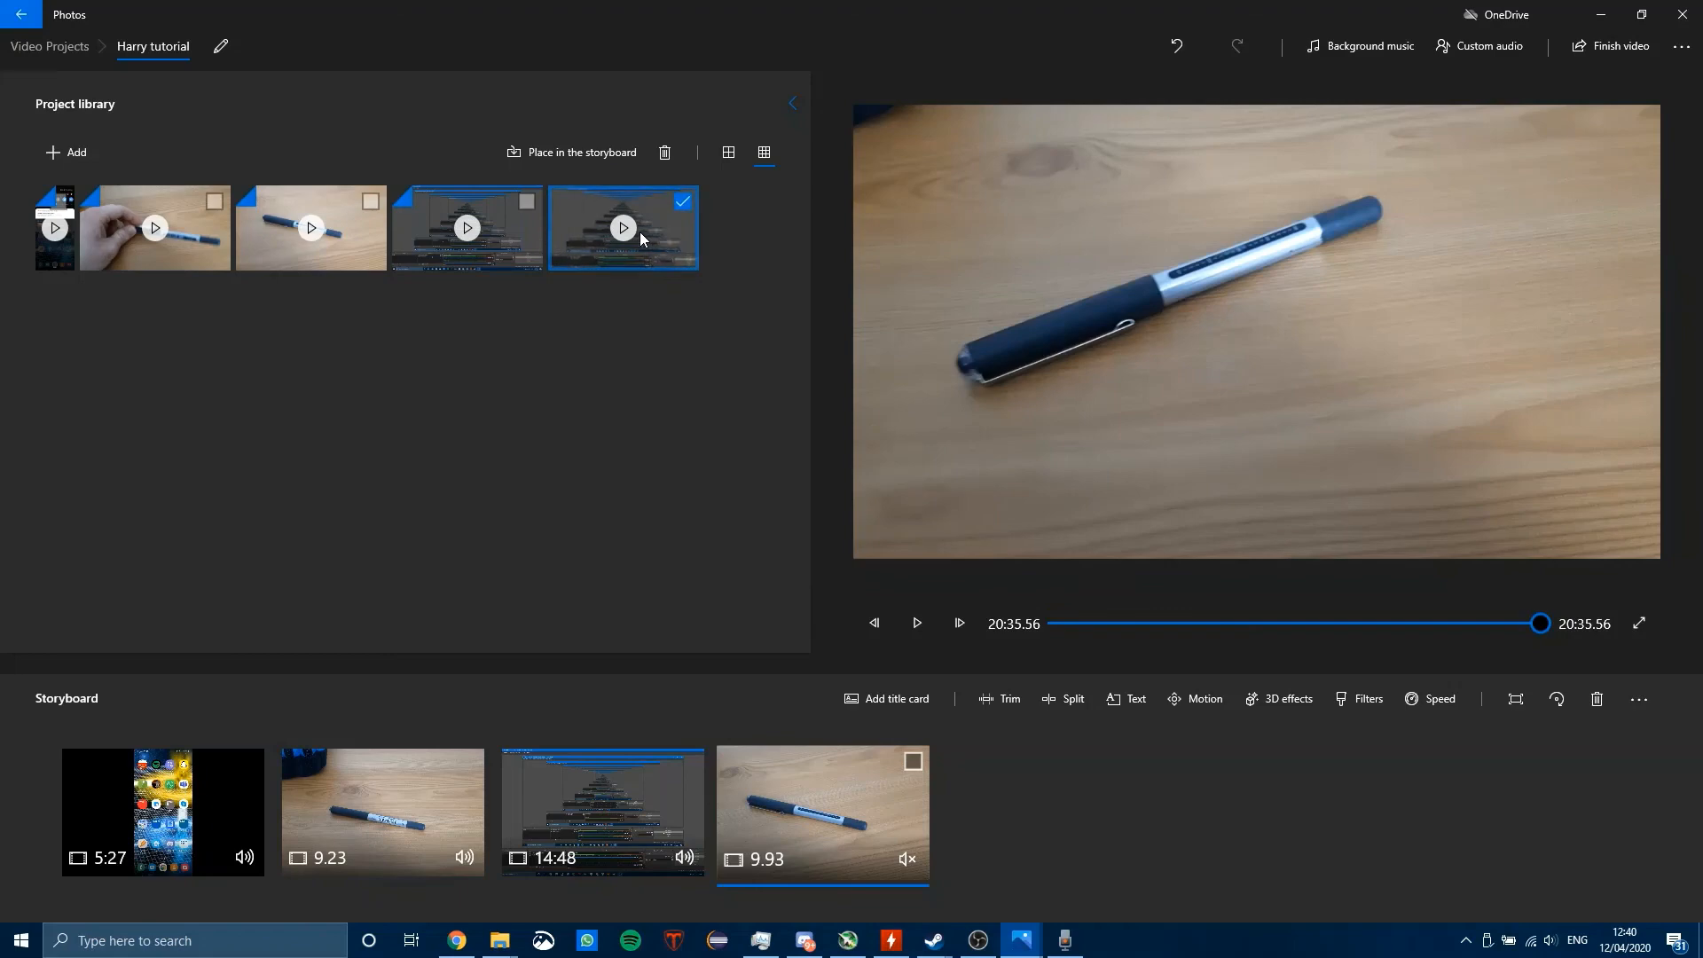
Step: Place the newly added From video clip in the storyboard and move it ahead of the final 9.93-second pen clip
right_click(640, 231)
left_click(694, 254)
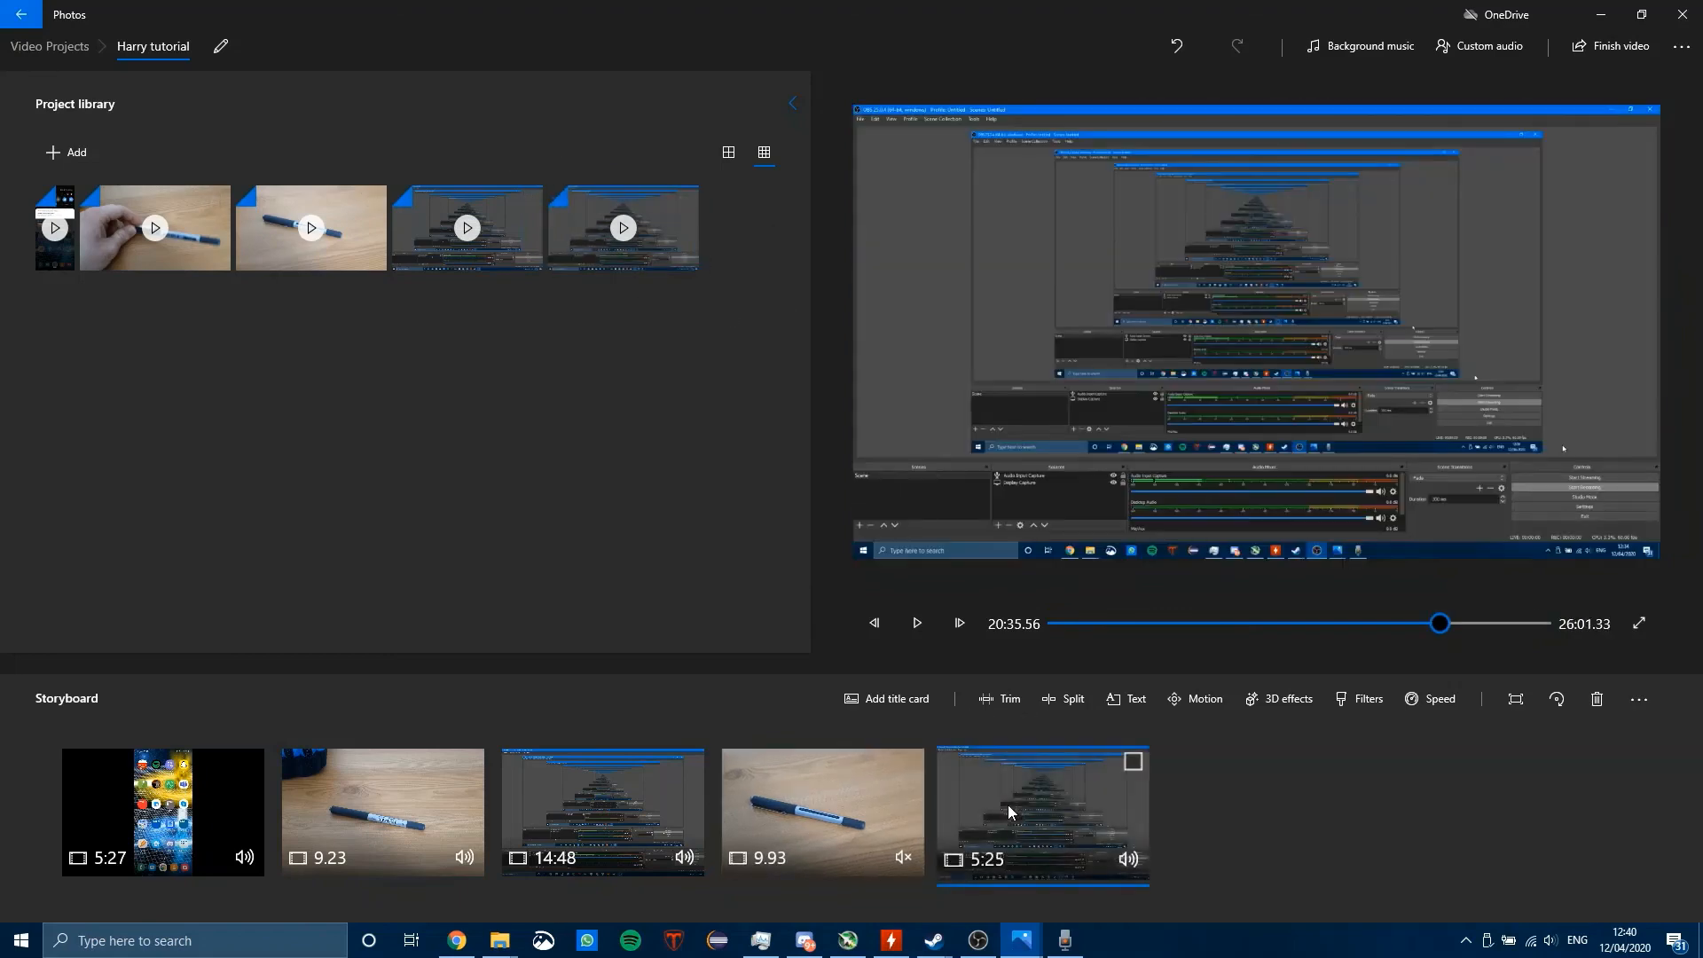
left_click_drag(1009, 809, 842, 811)
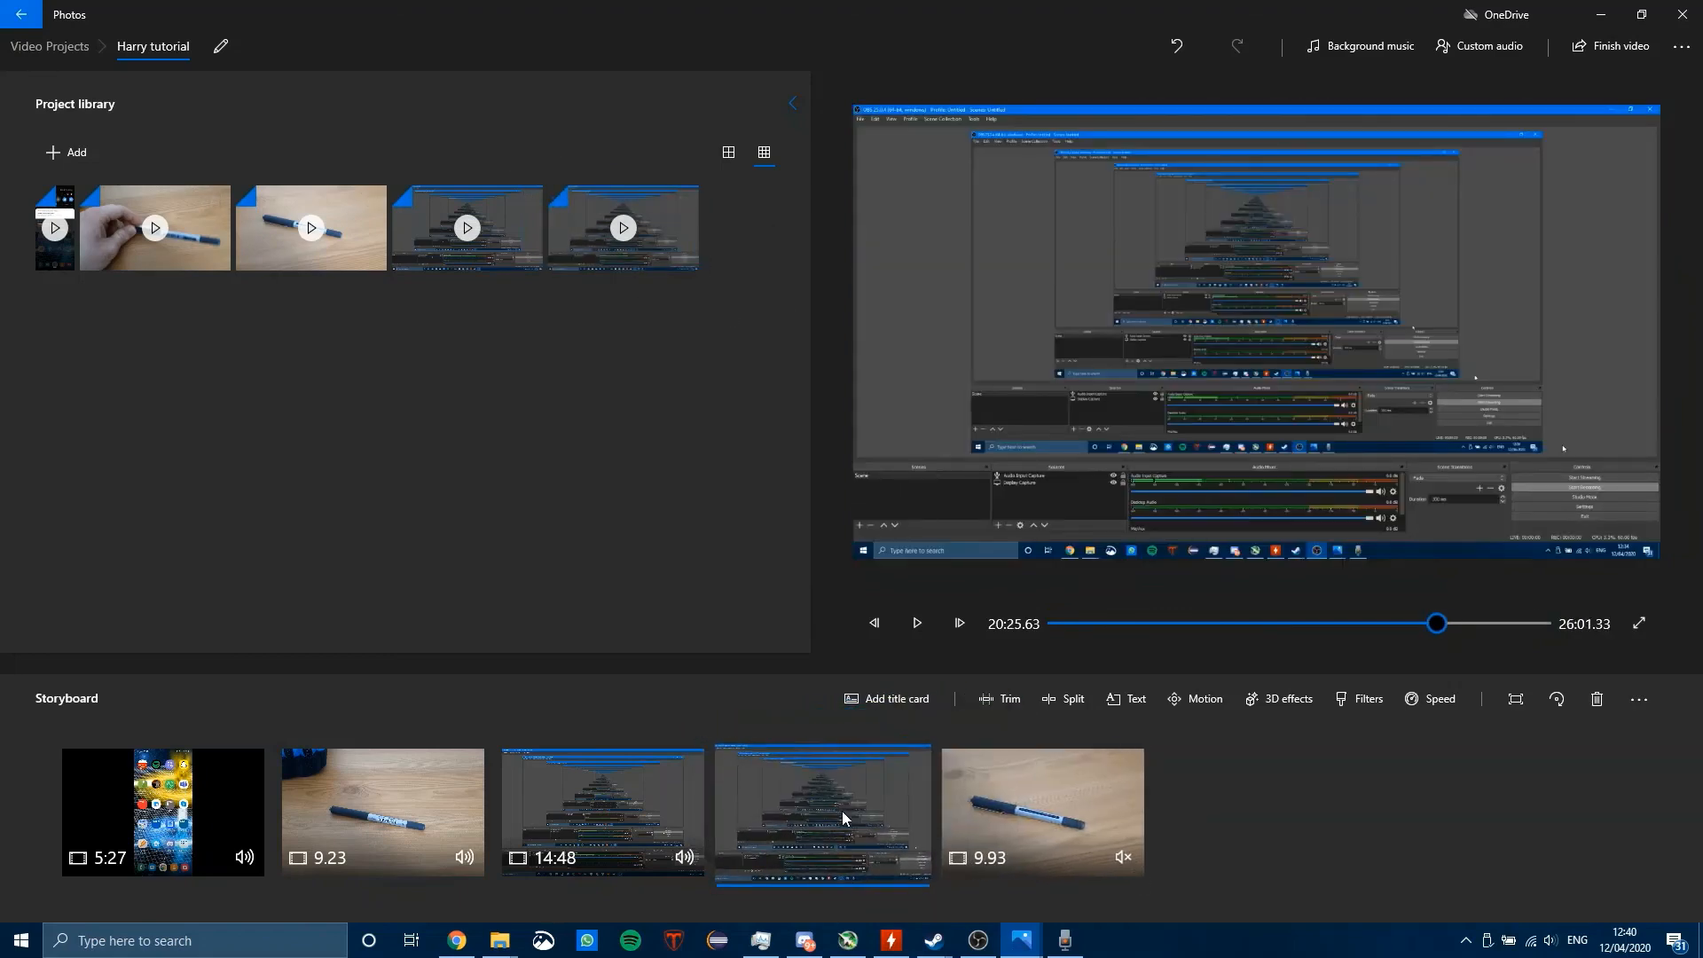
Step: Trim the beginning of the From video storyboard clip so it starts at 0:02.56, and apply the trim
right_click(836, 806)
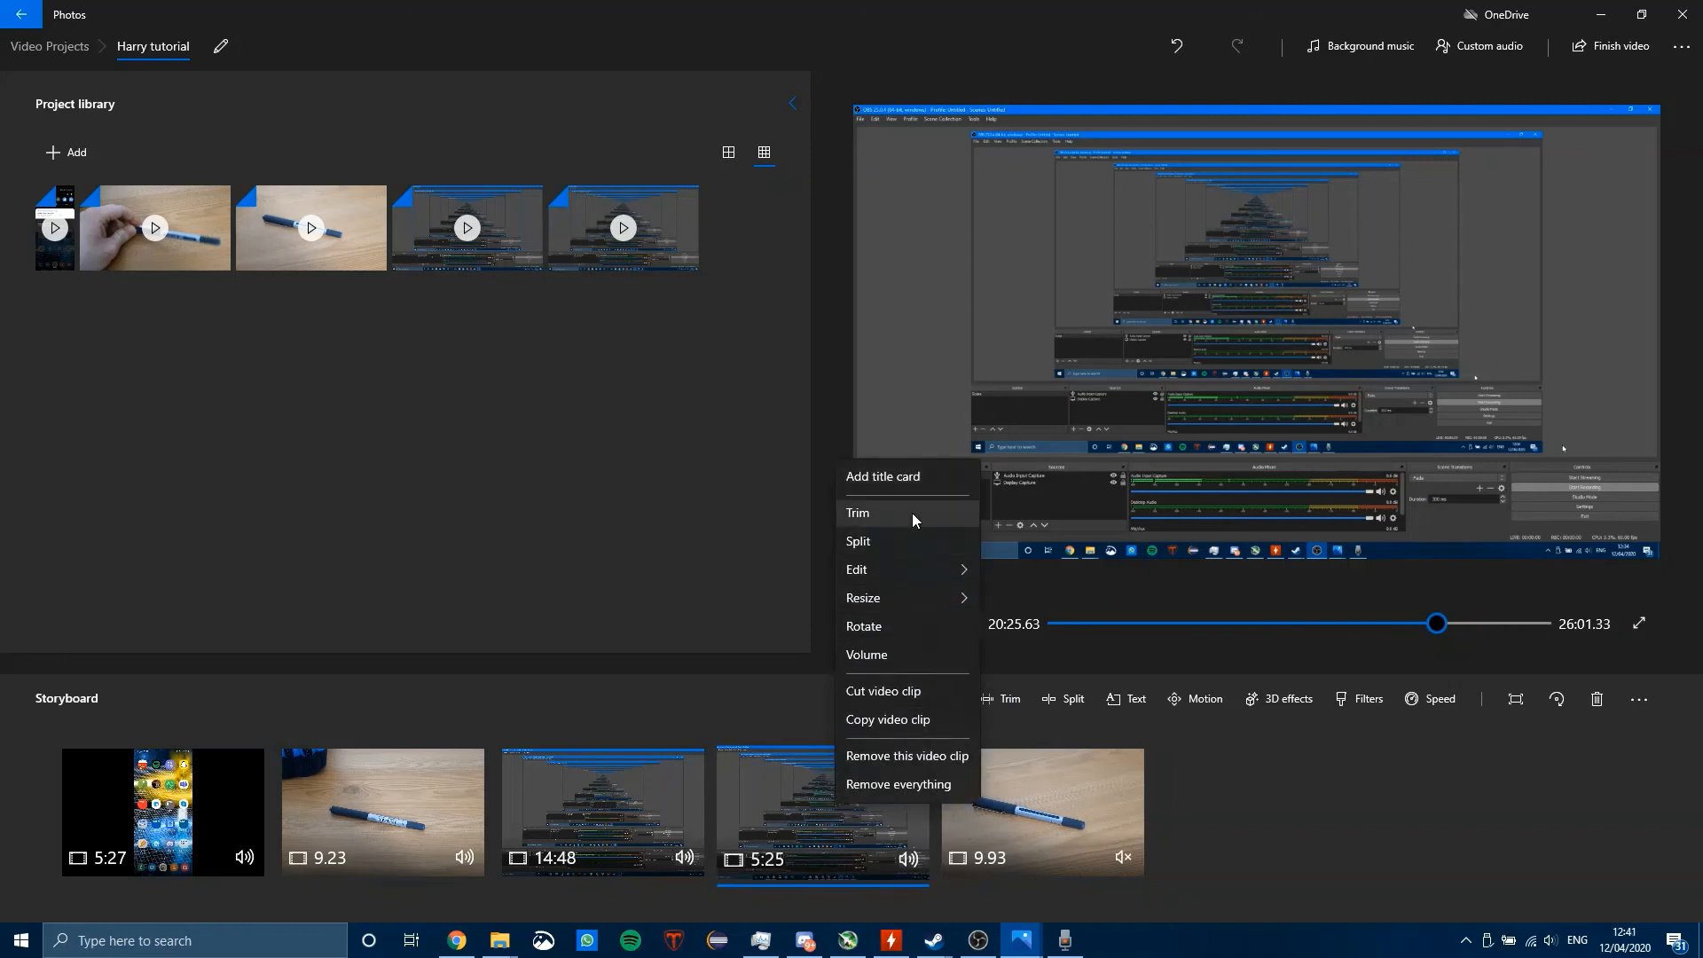
left_click(887, 512)
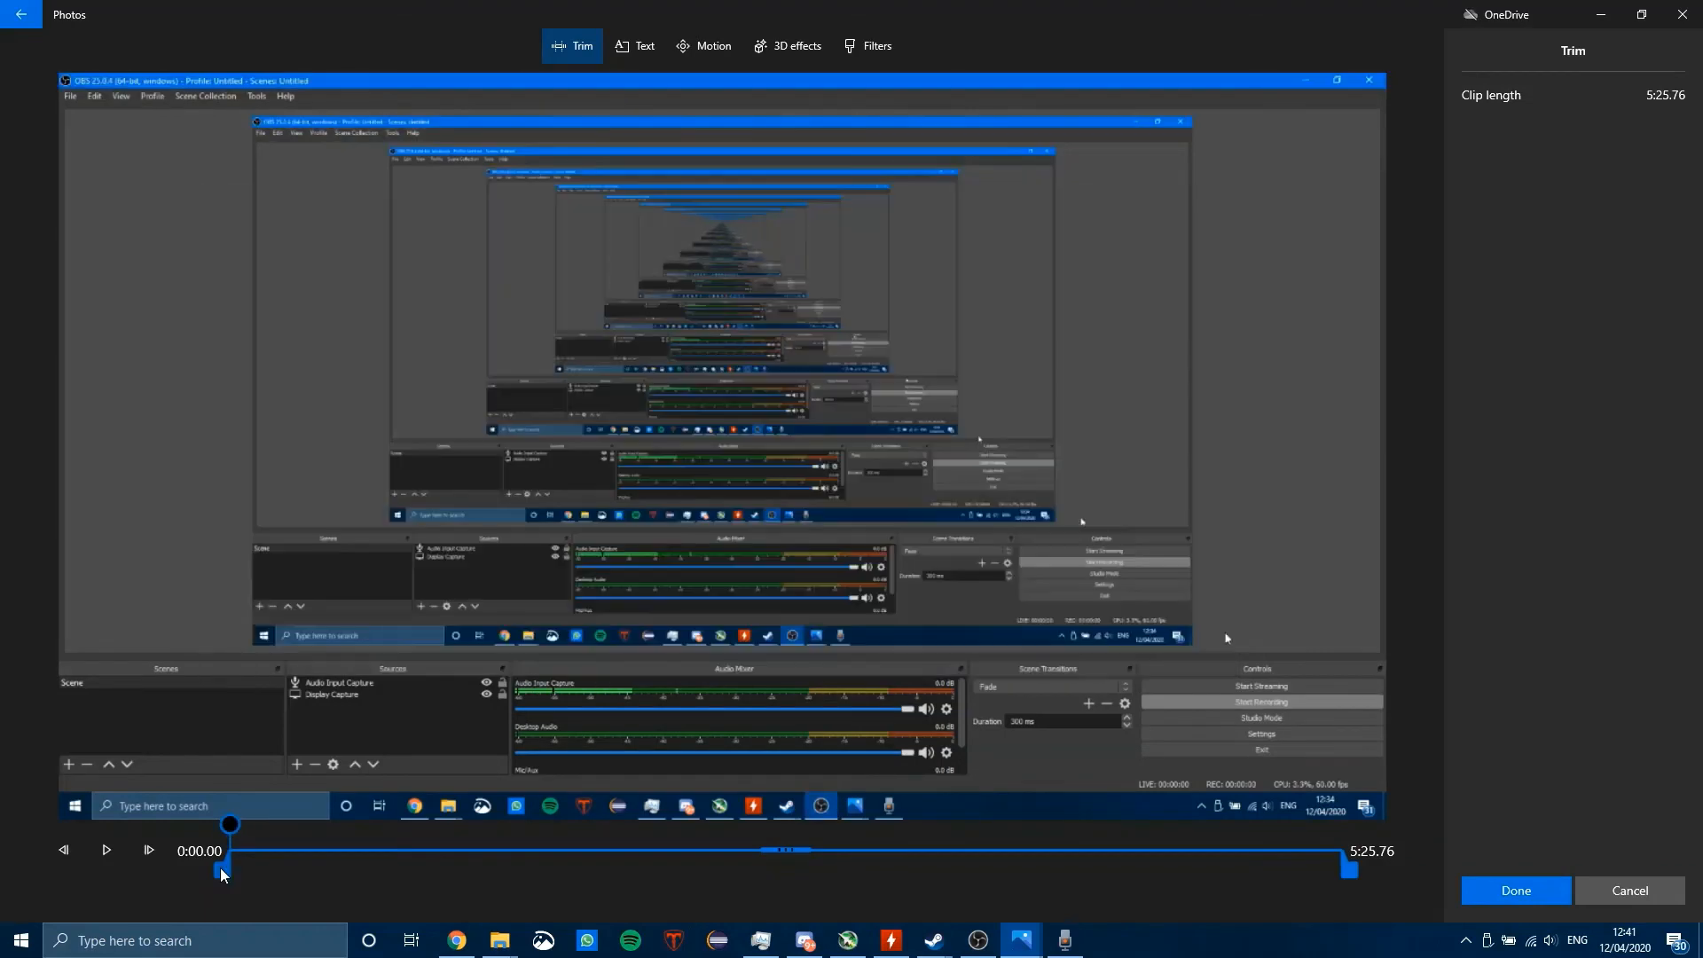
left_click_drag(221, 869, 242, 831)
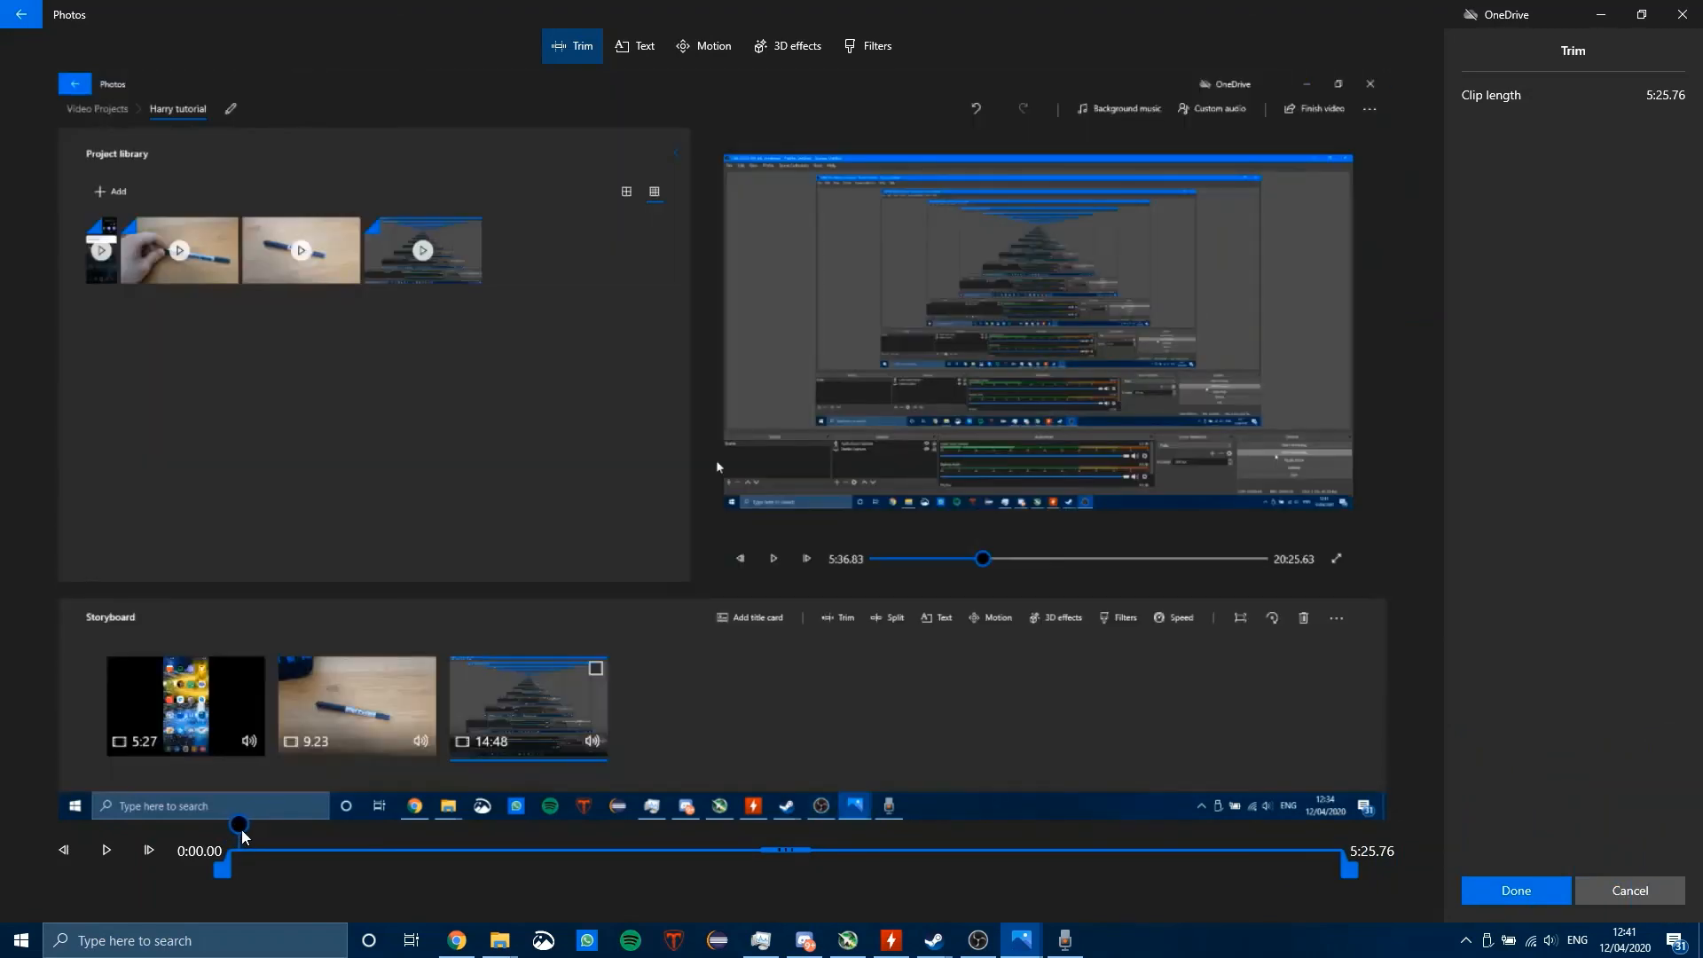
left_click_drag(222, 871, 235, 885)
left_click(1515, 885)
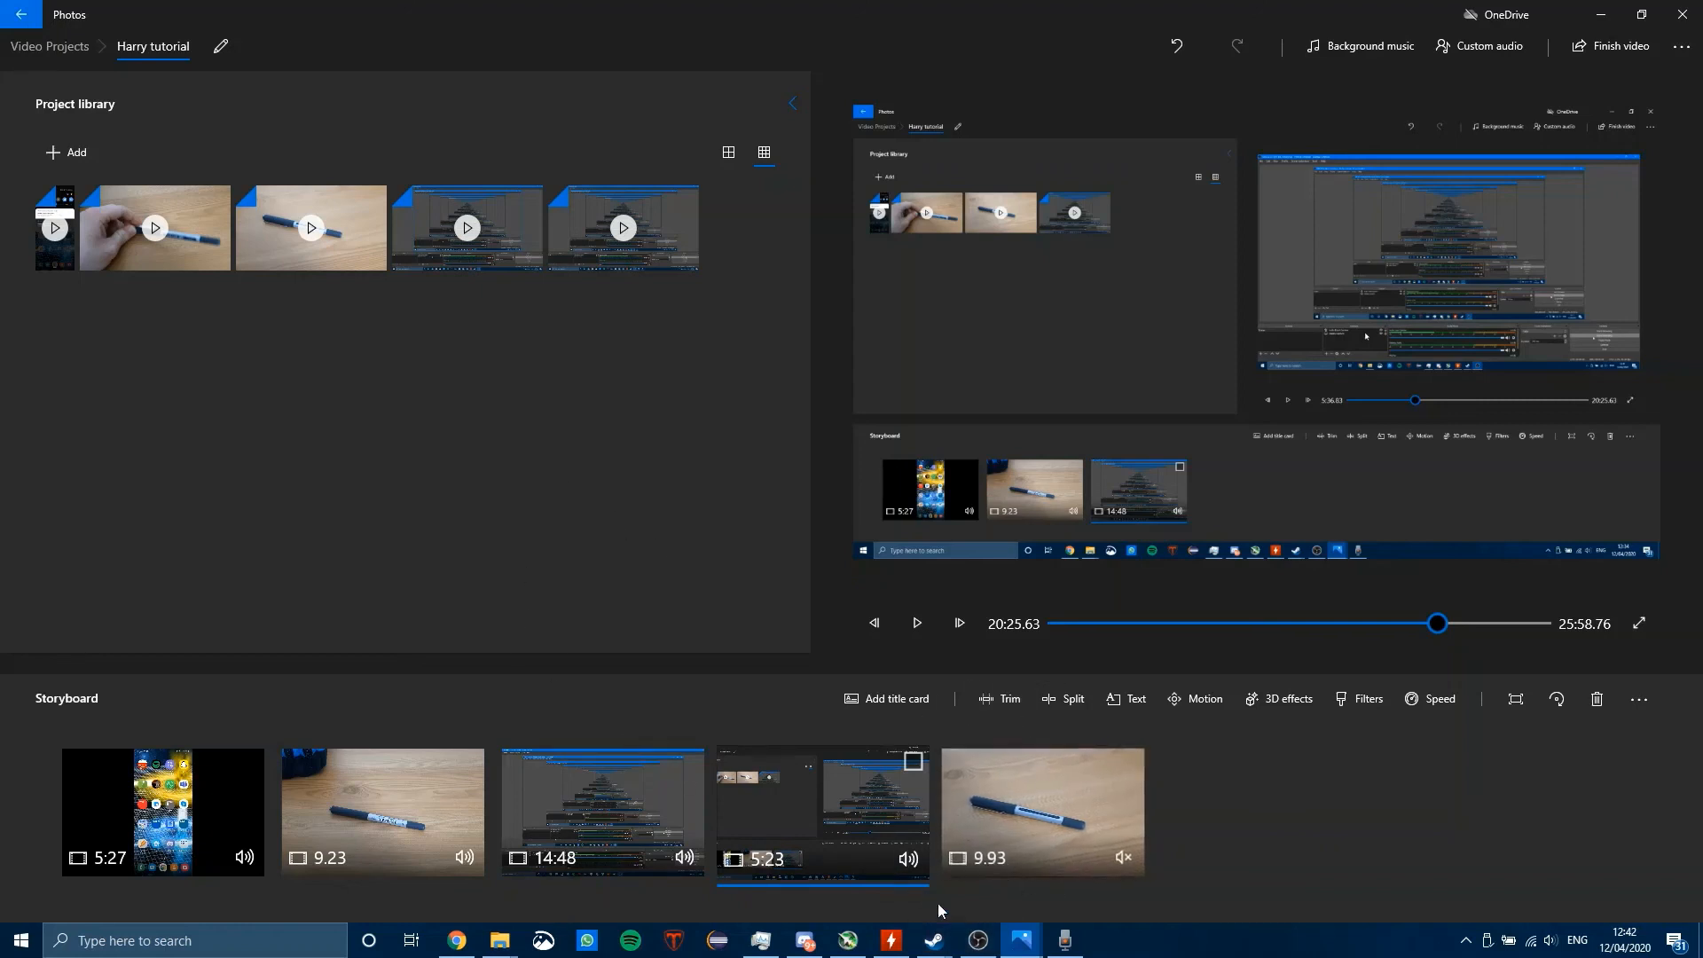
Step: Switch back to the OBS window
left_click(977, 940)
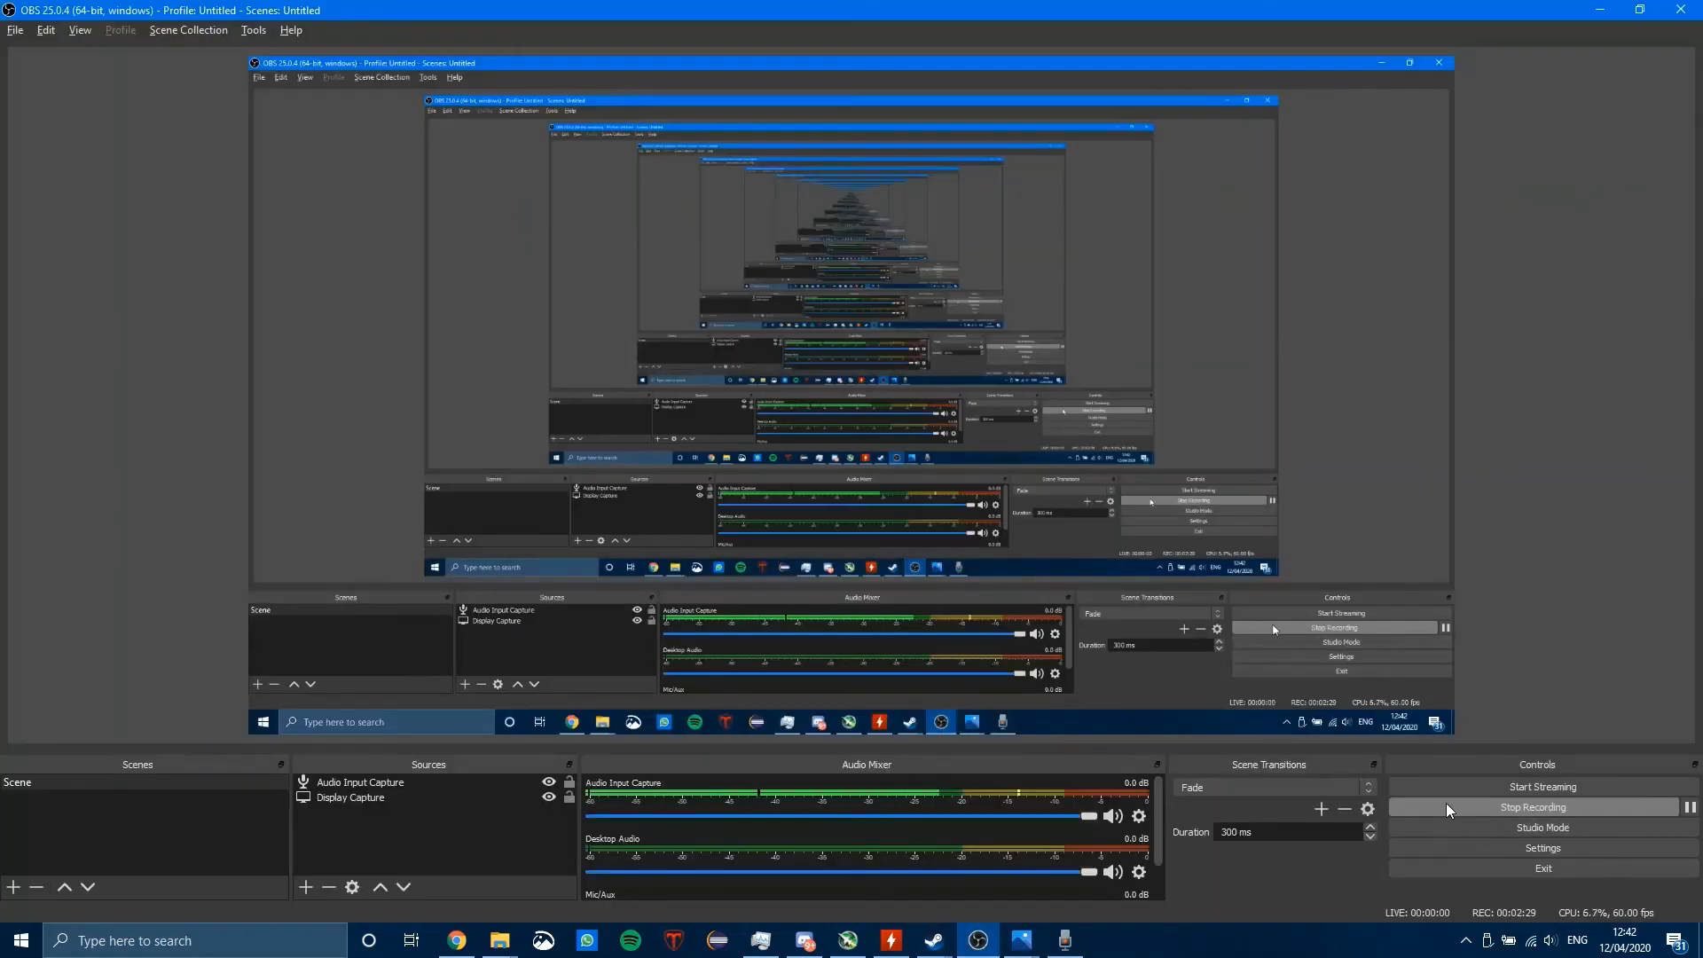